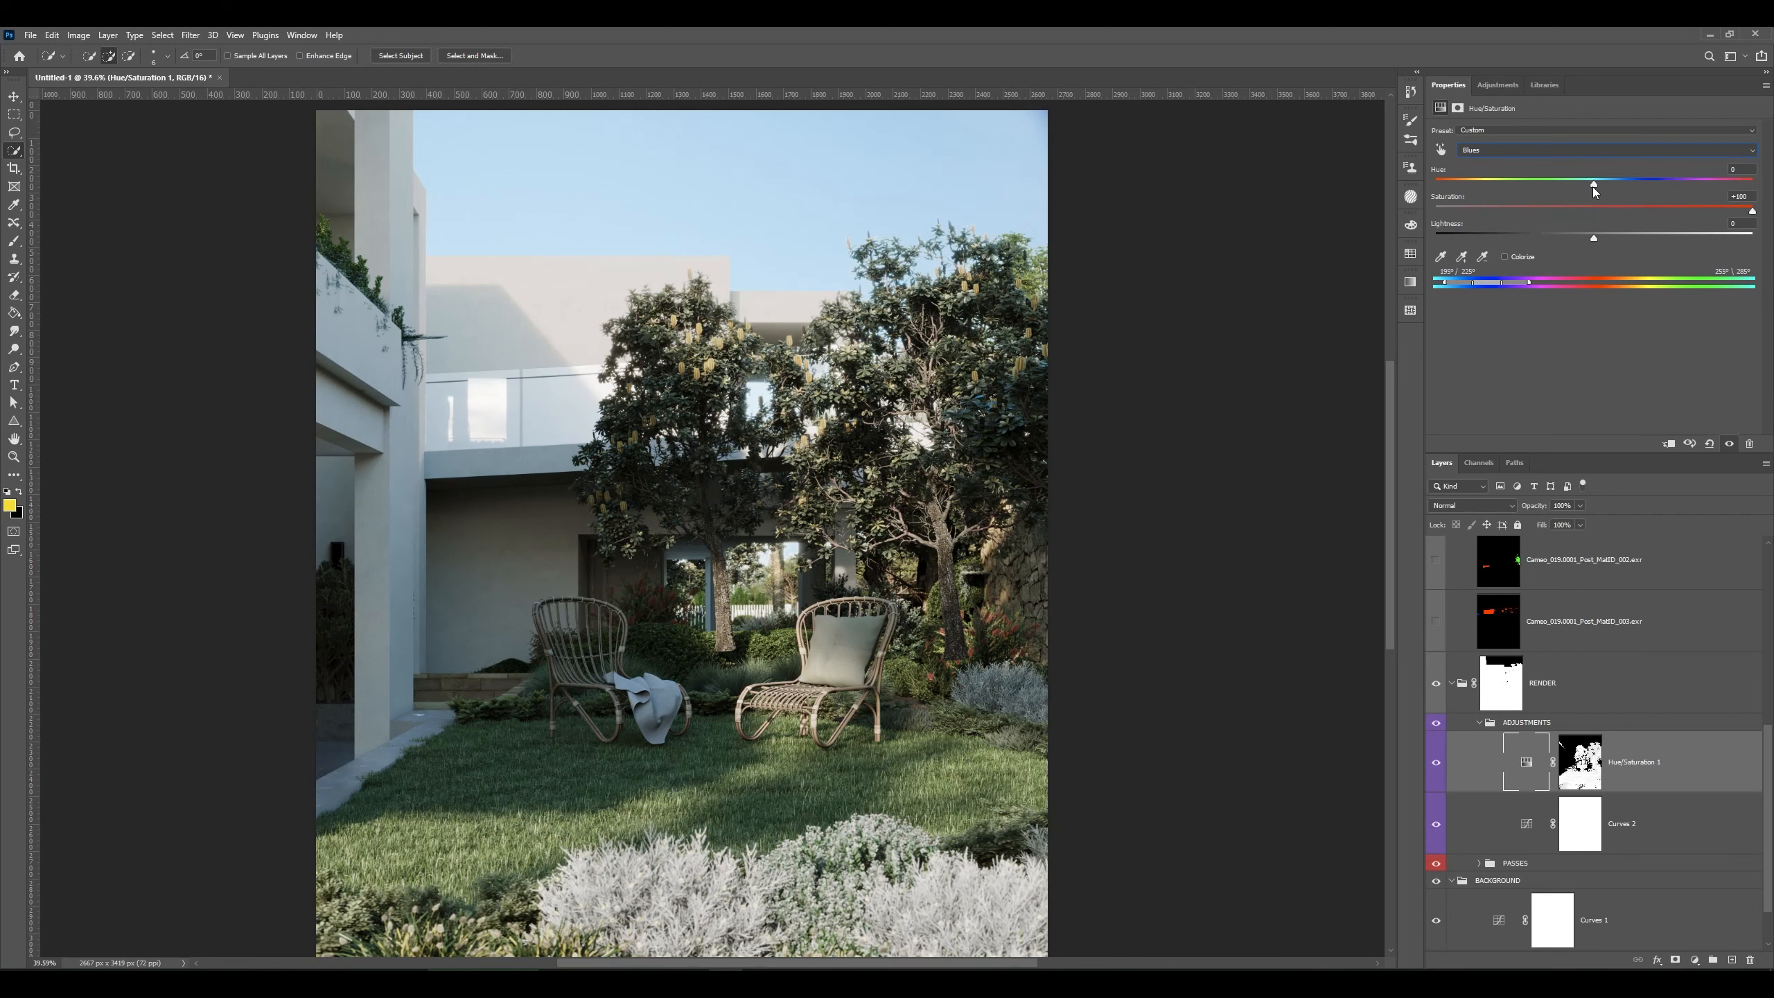
# - Switch the Hue/Saturation adjustment from Blues to the Cyans range and lower its hue
pyautogui.click(1592, 150)
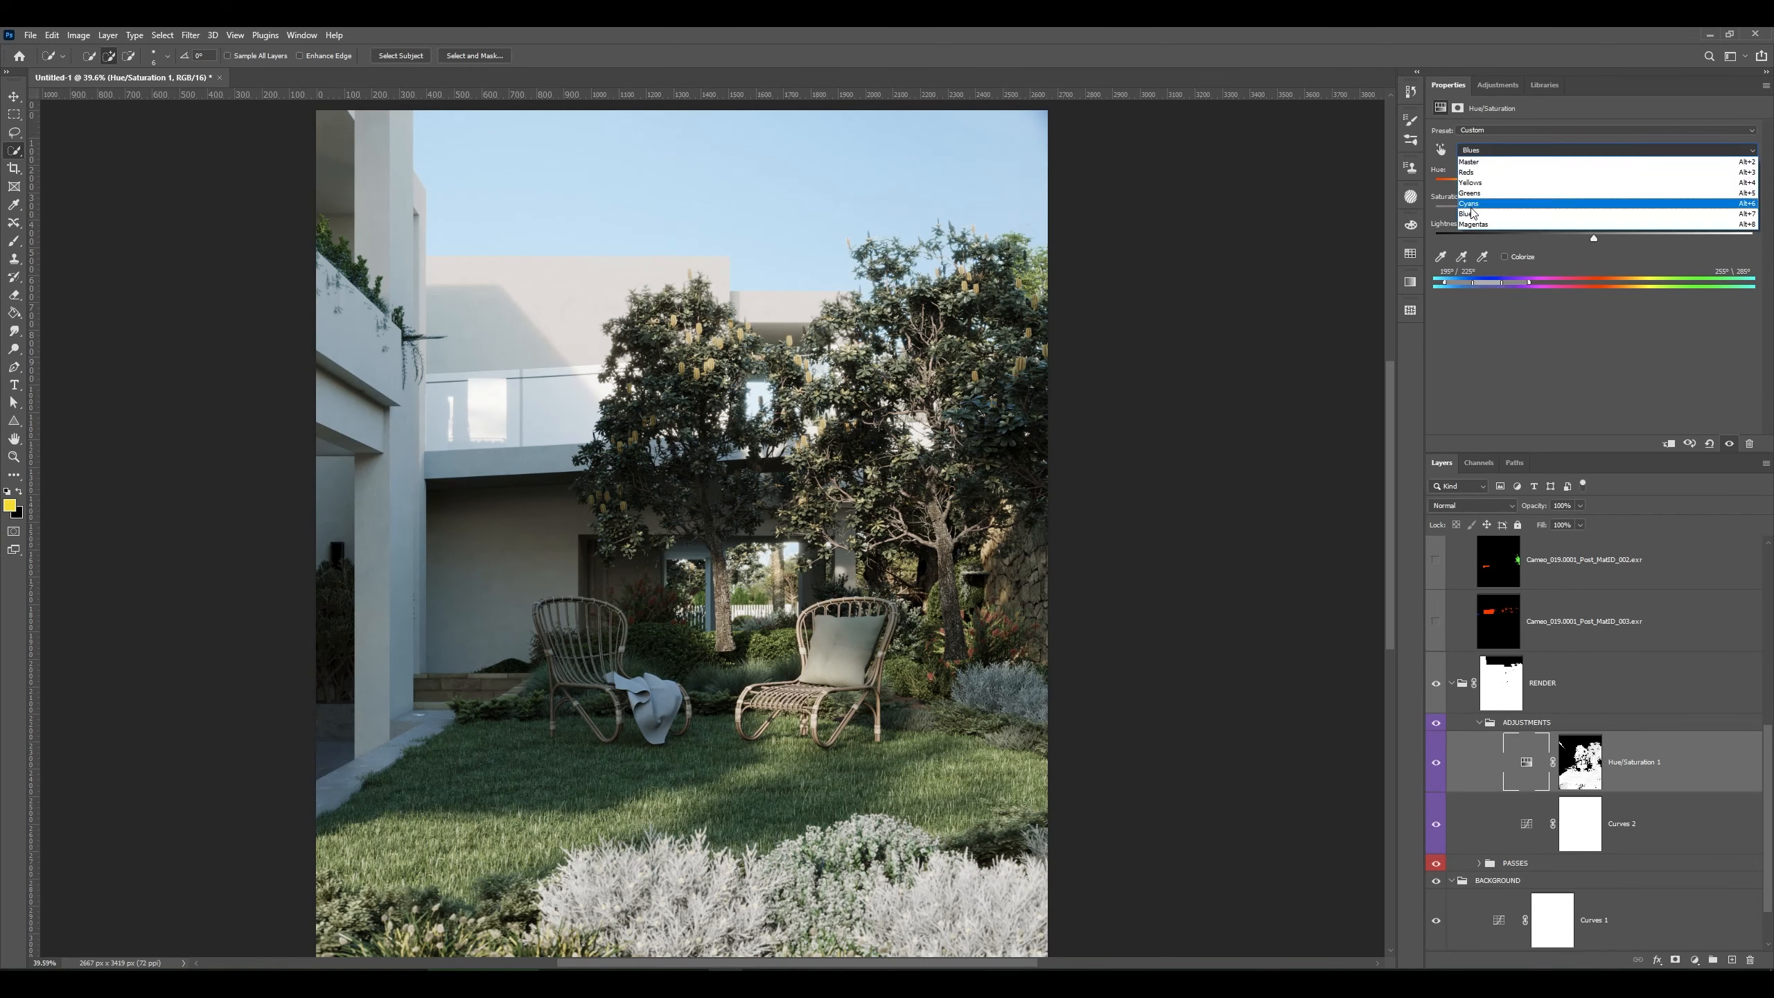
pyautogui.click(1491, 199)
pyautogui.moveTo(1563, 179); pyautogui.dragTo(1537, 183)
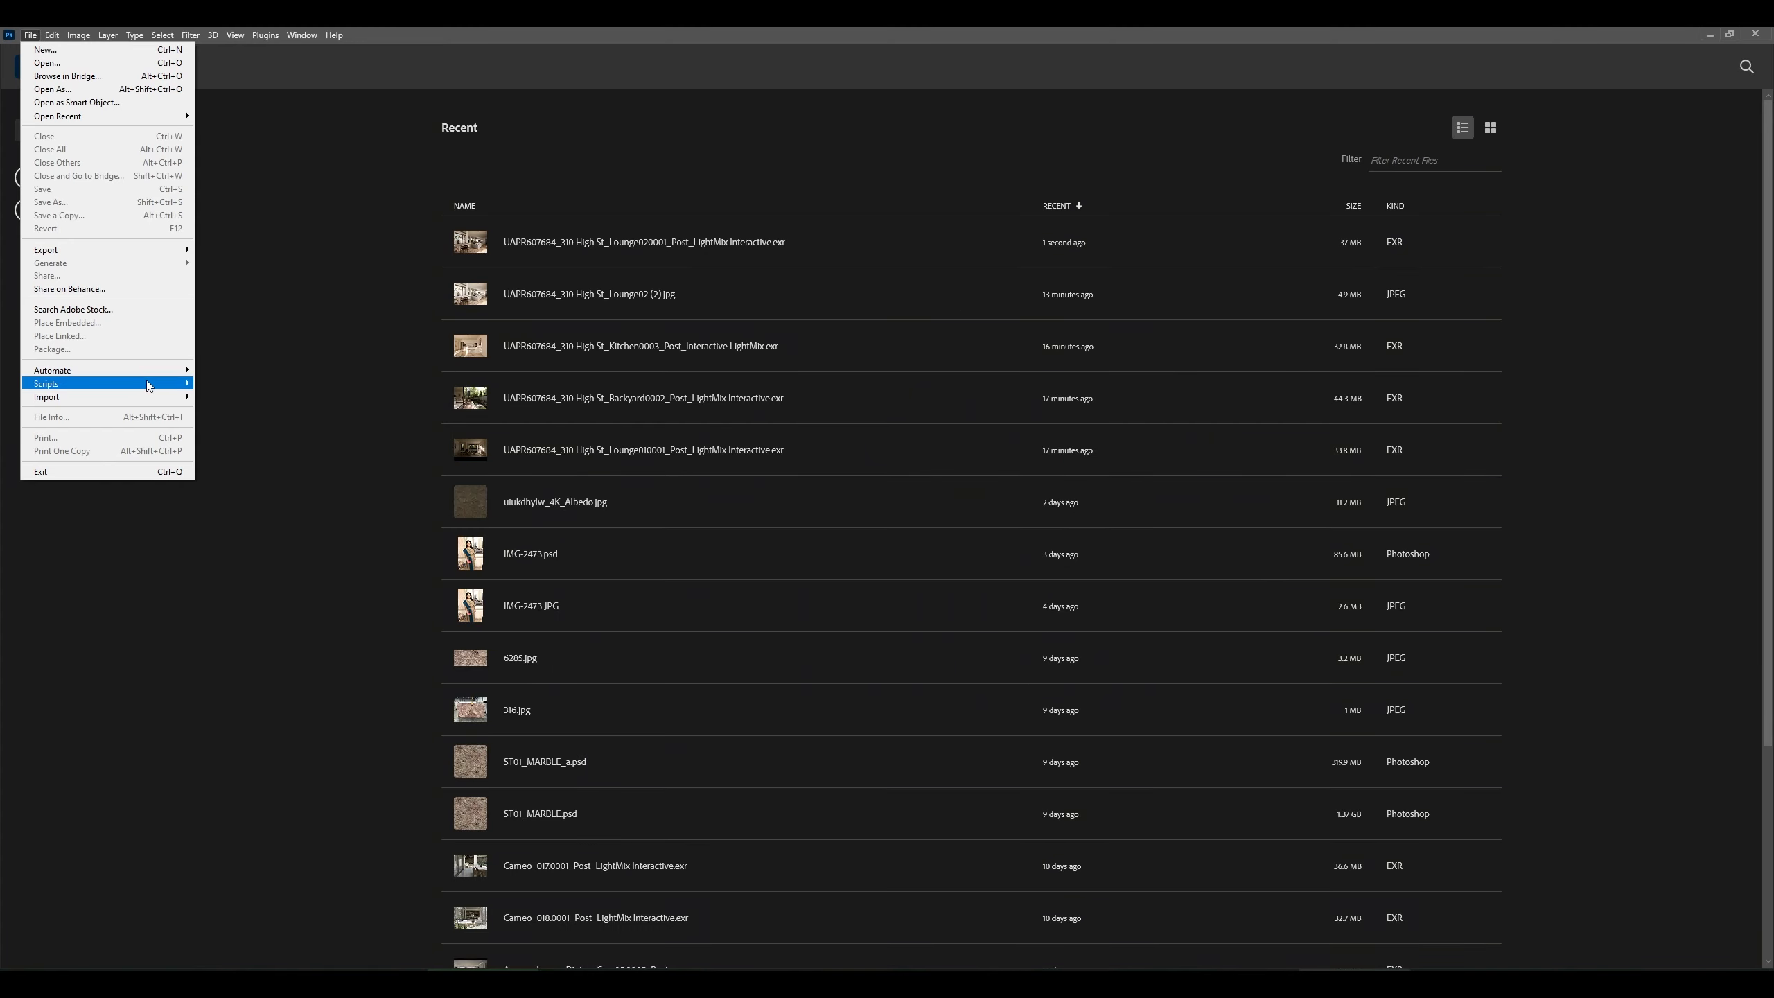
# - Load all the Cameo_019 EXR render passes into a single document as a layer stack with the Load Files into Stack script
pyautogui.moveTo(149, 385)
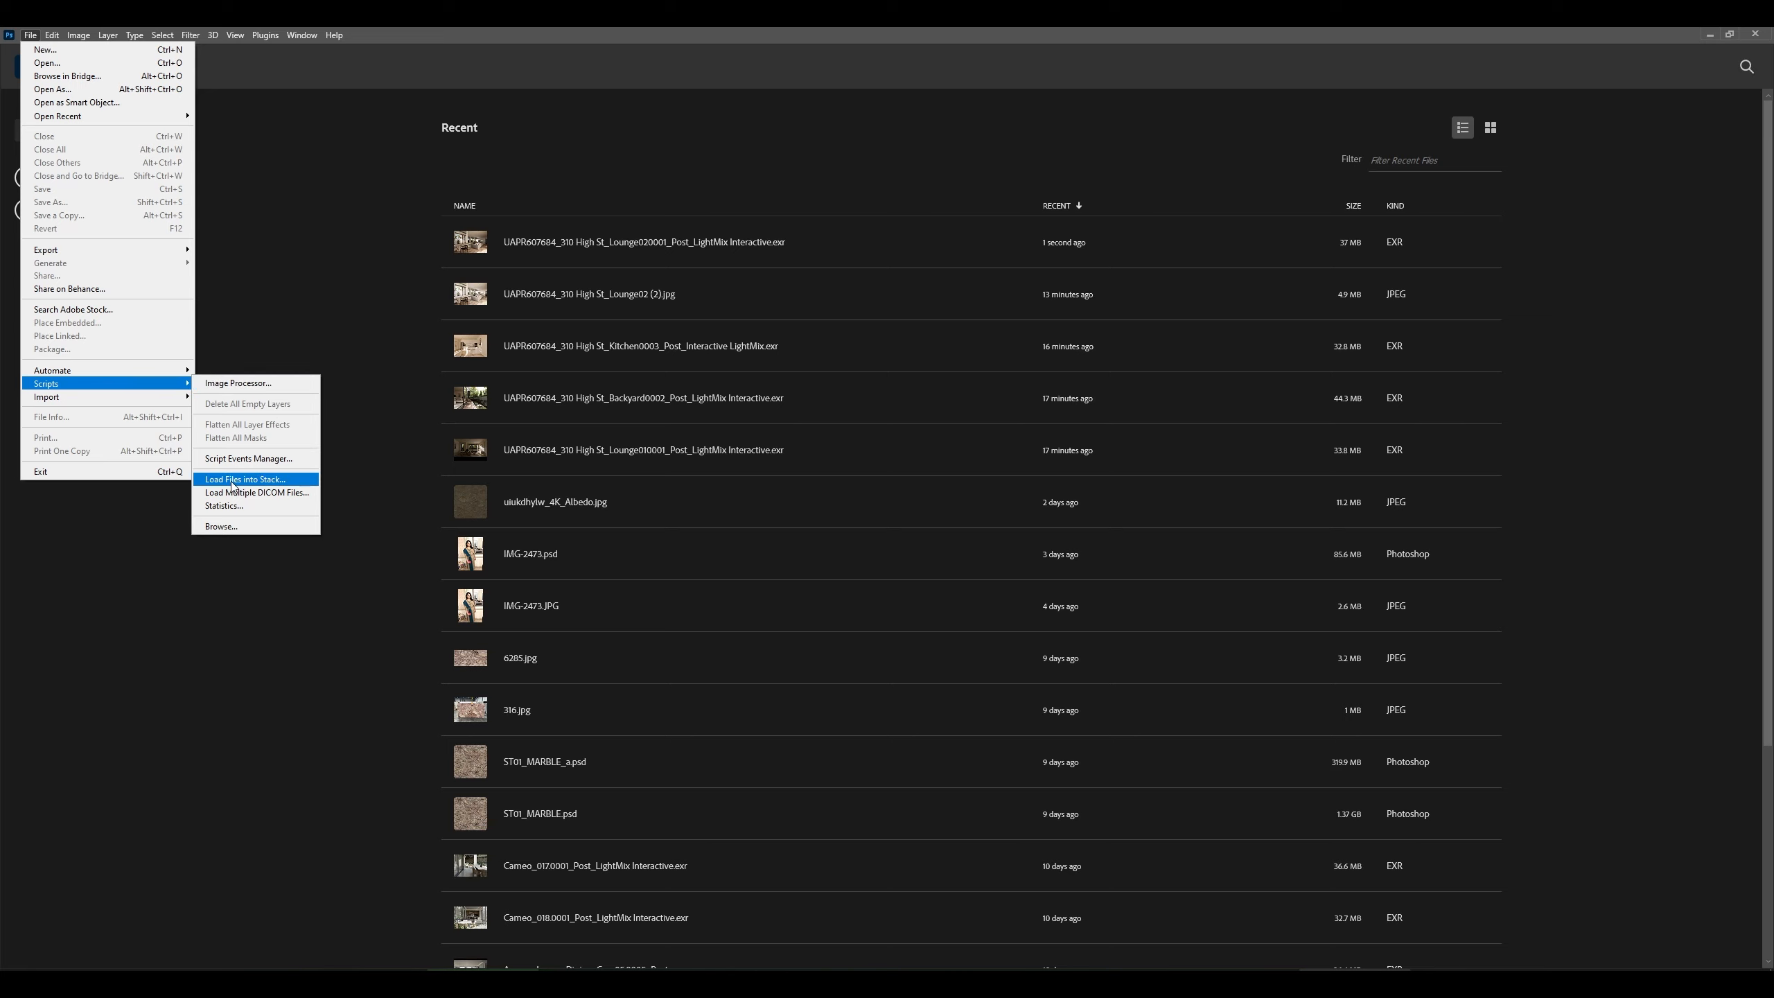
pyautogui.click(282, 483)
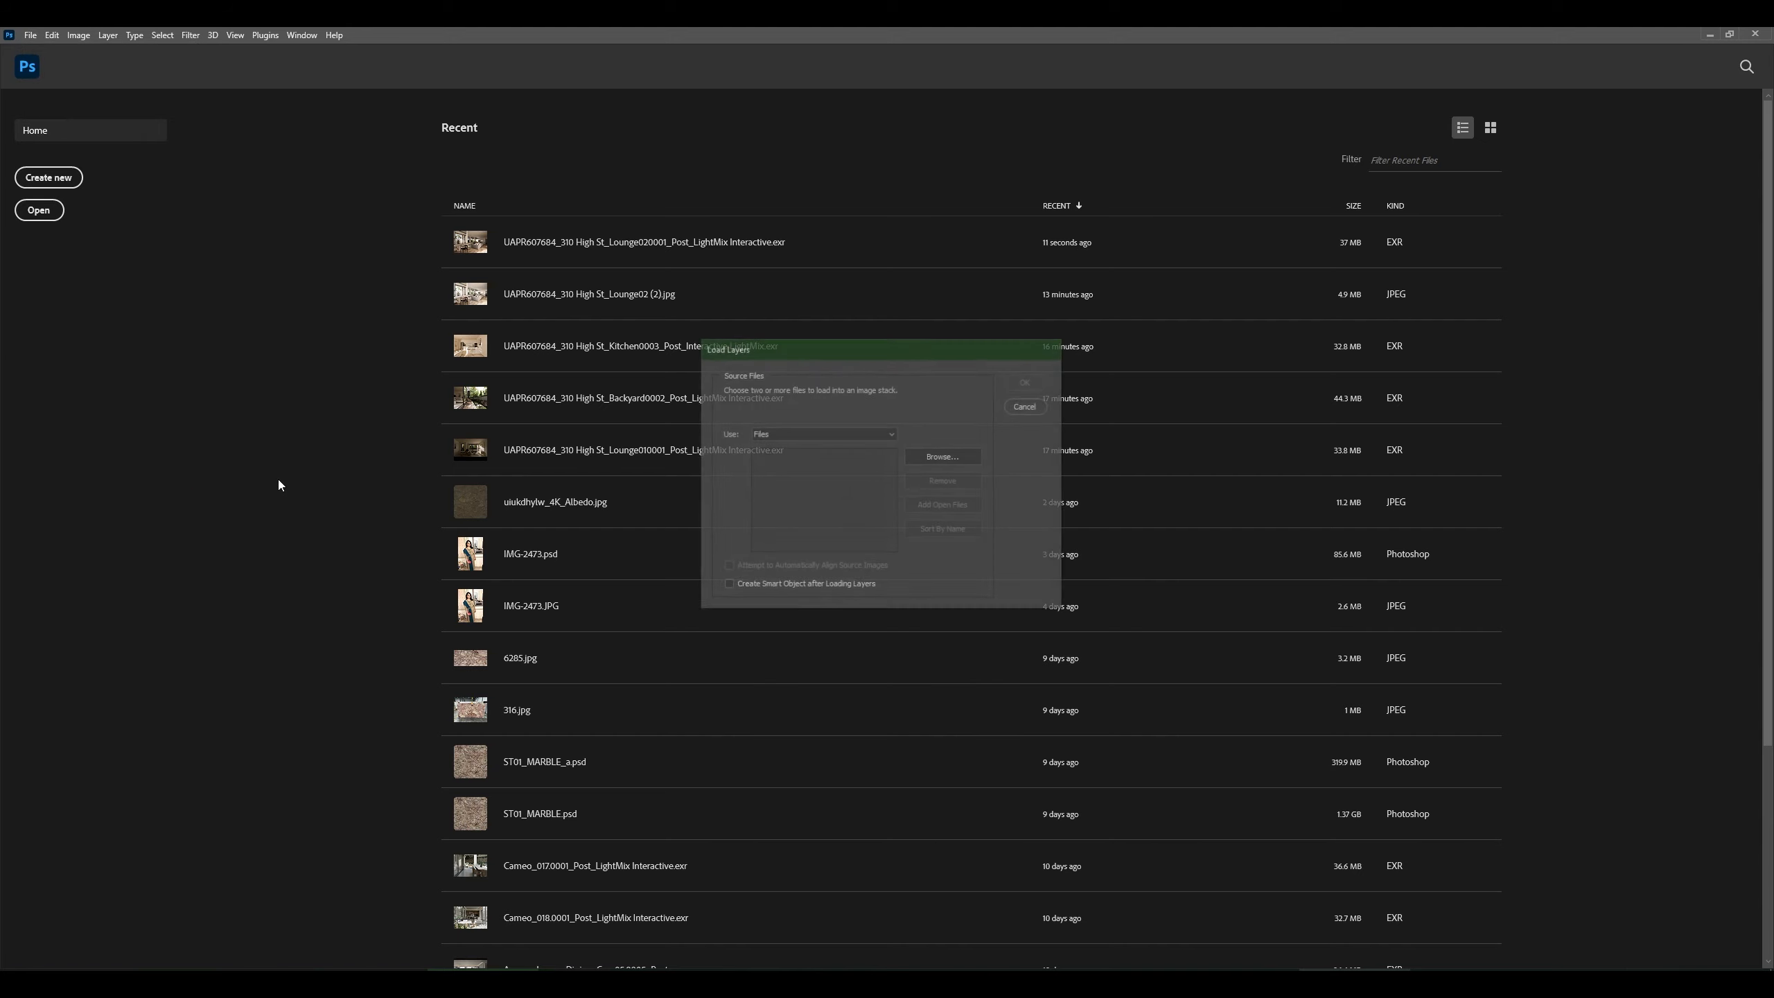
pyautogui.click(934, 458)
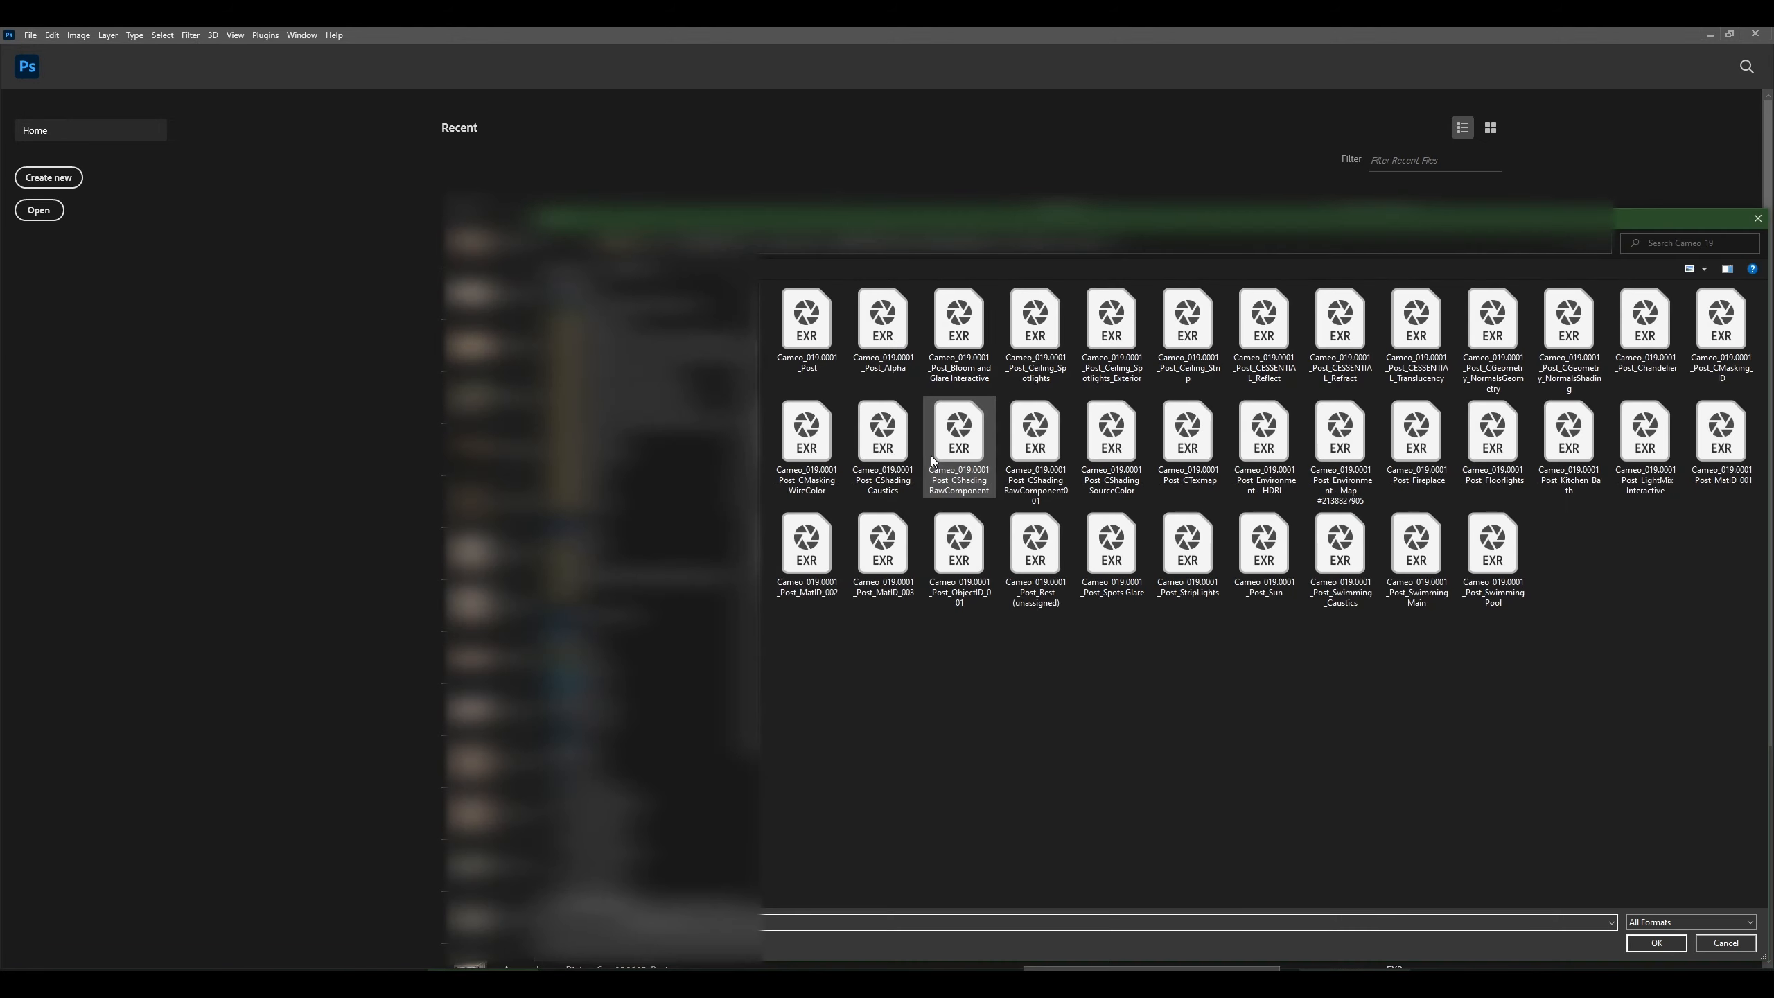
pyautogui.hotkey('ctrl', 'a')
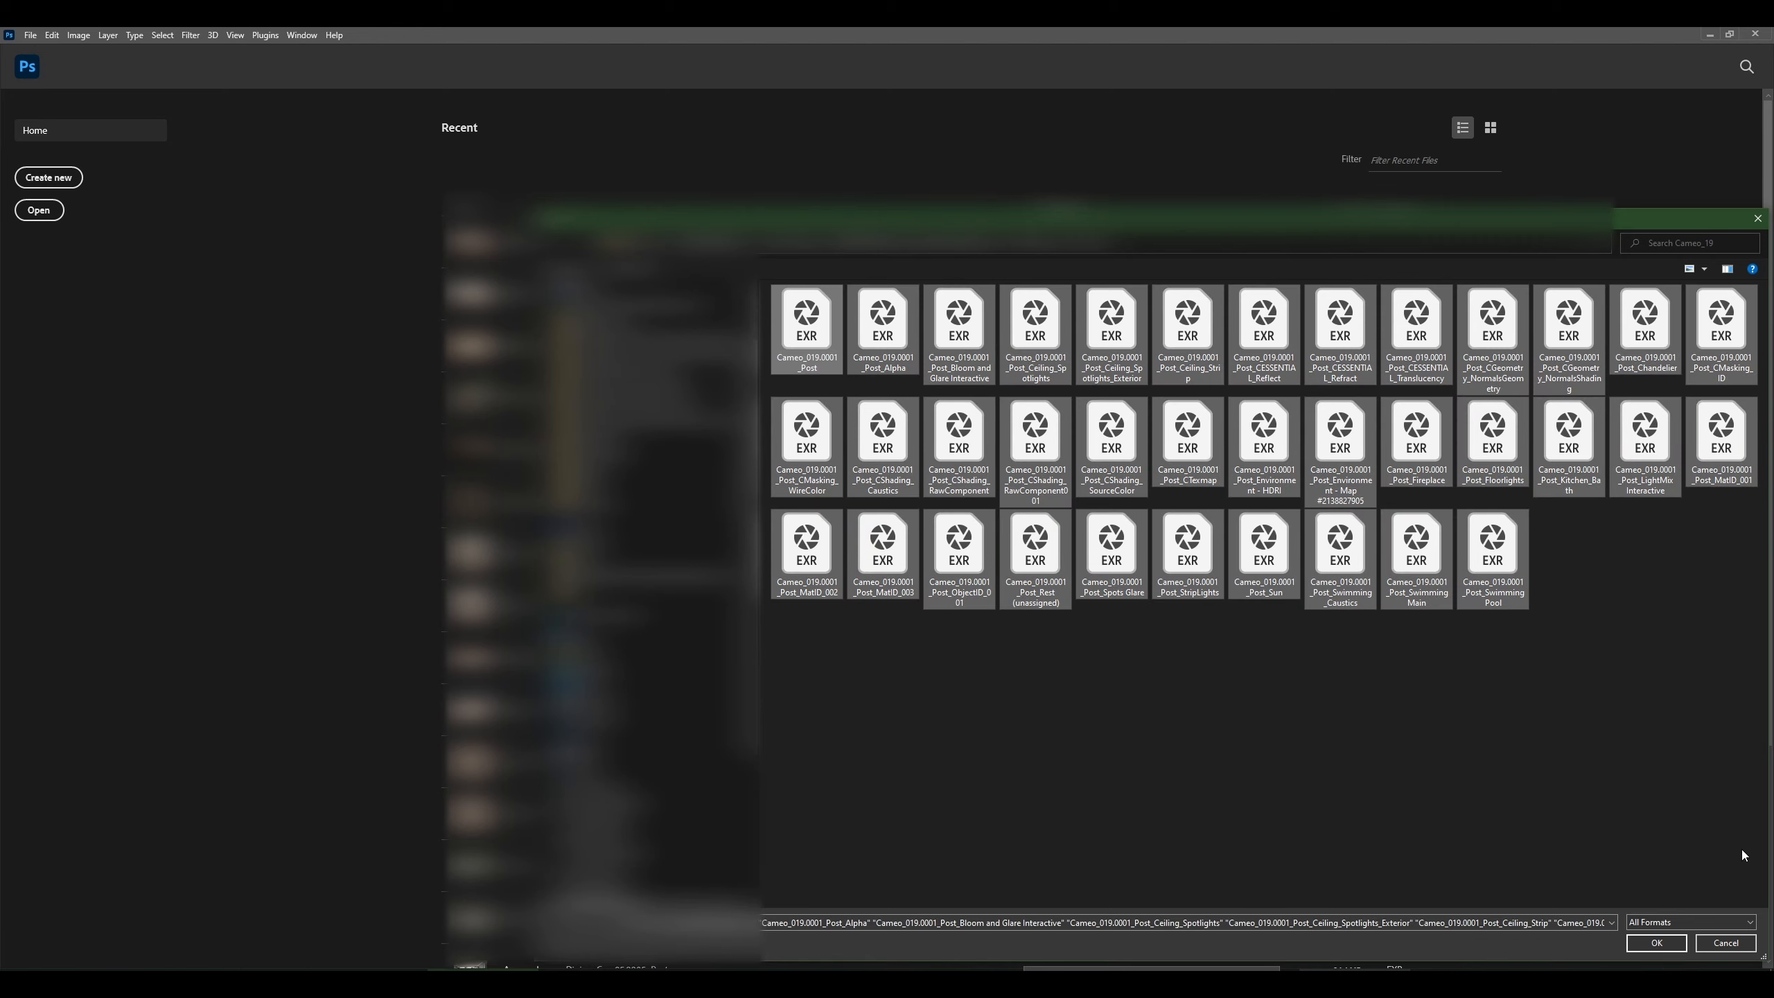
pyautogui.click(1670, 945)
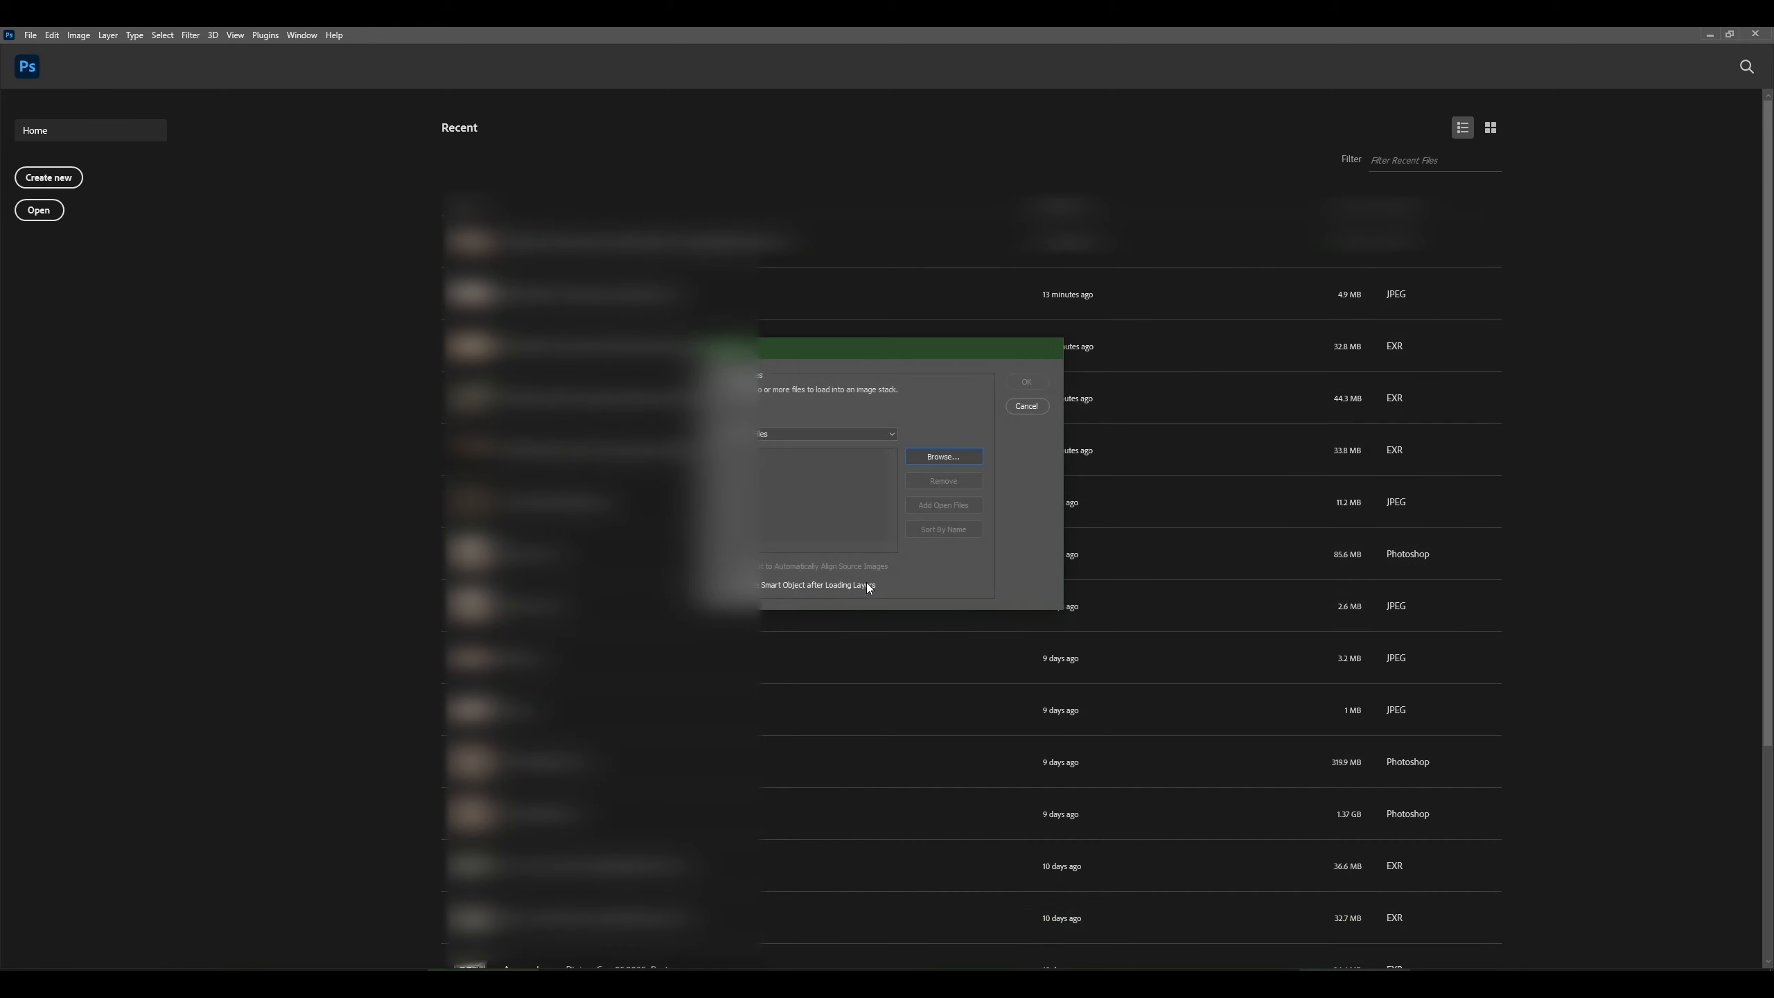
pyautogui.click(1028, 382)
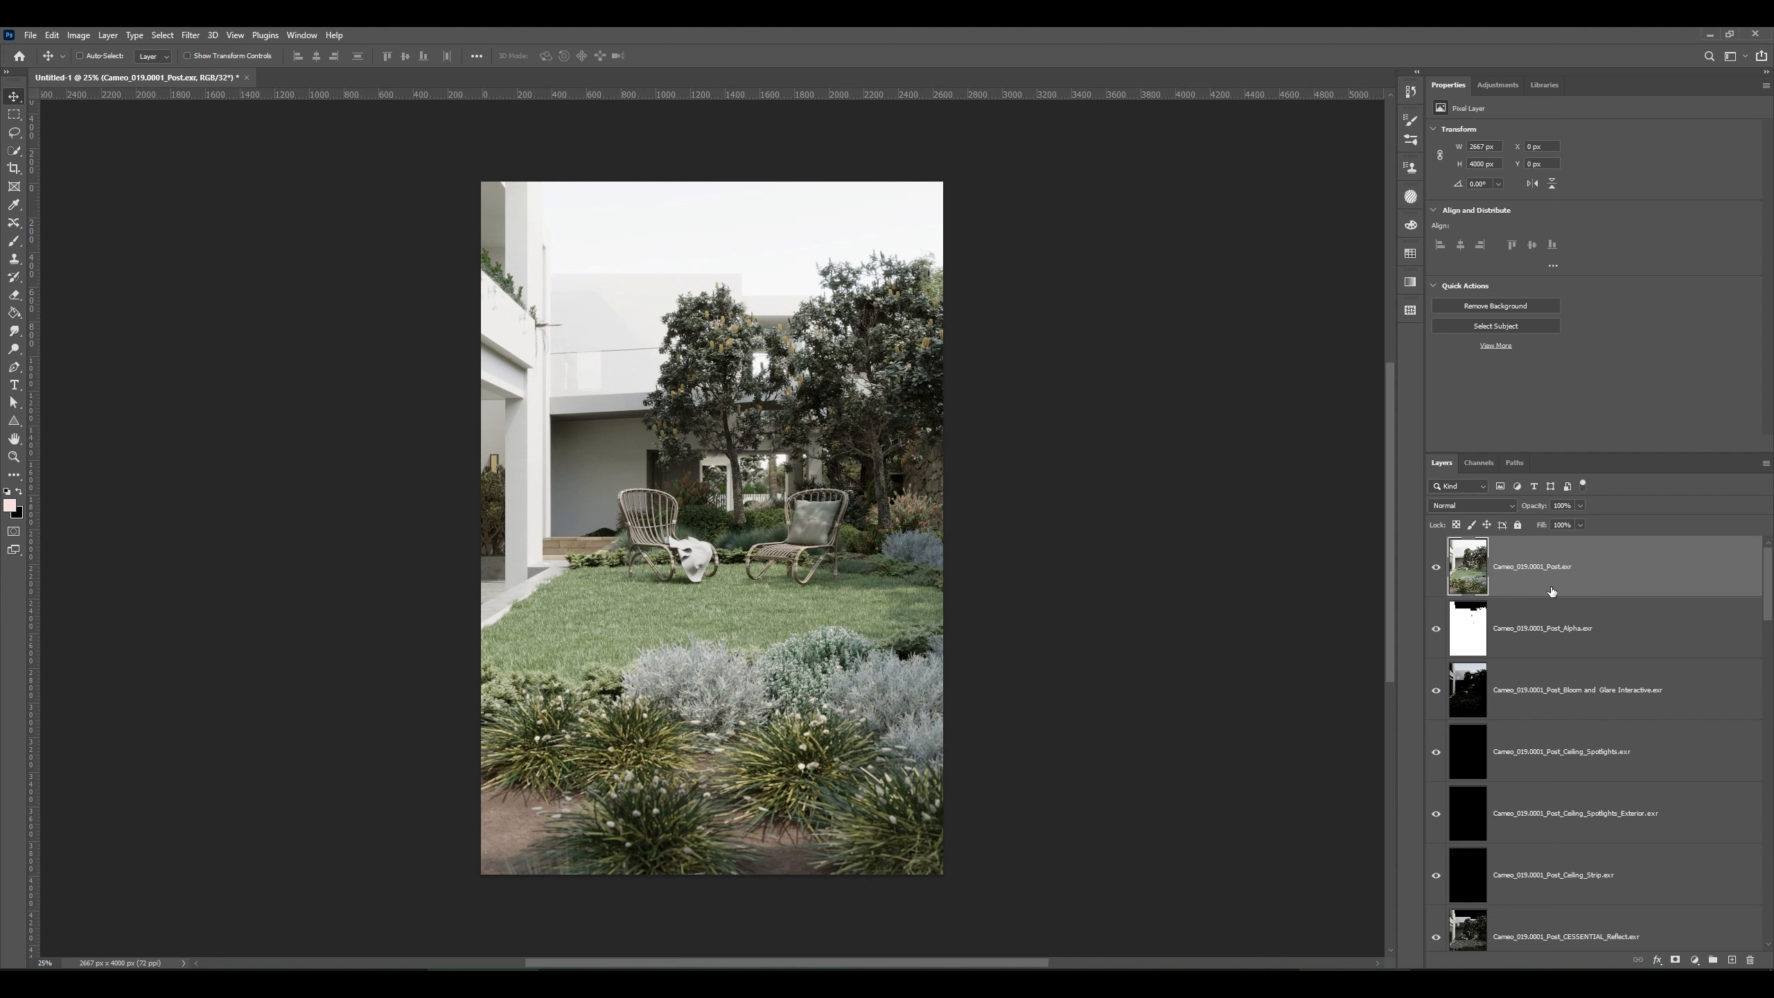
# - Group the Alpha, NormalsGeometry, NormalsShading, CMasking_ID, CMasking_WireColor and MatID_001 to MatID_003 layers
pyautogui.click(1566, 630)
pyautogui.scroll(-2, 1570, 636)
pyautogui.scroll(-3, 1571, 631)
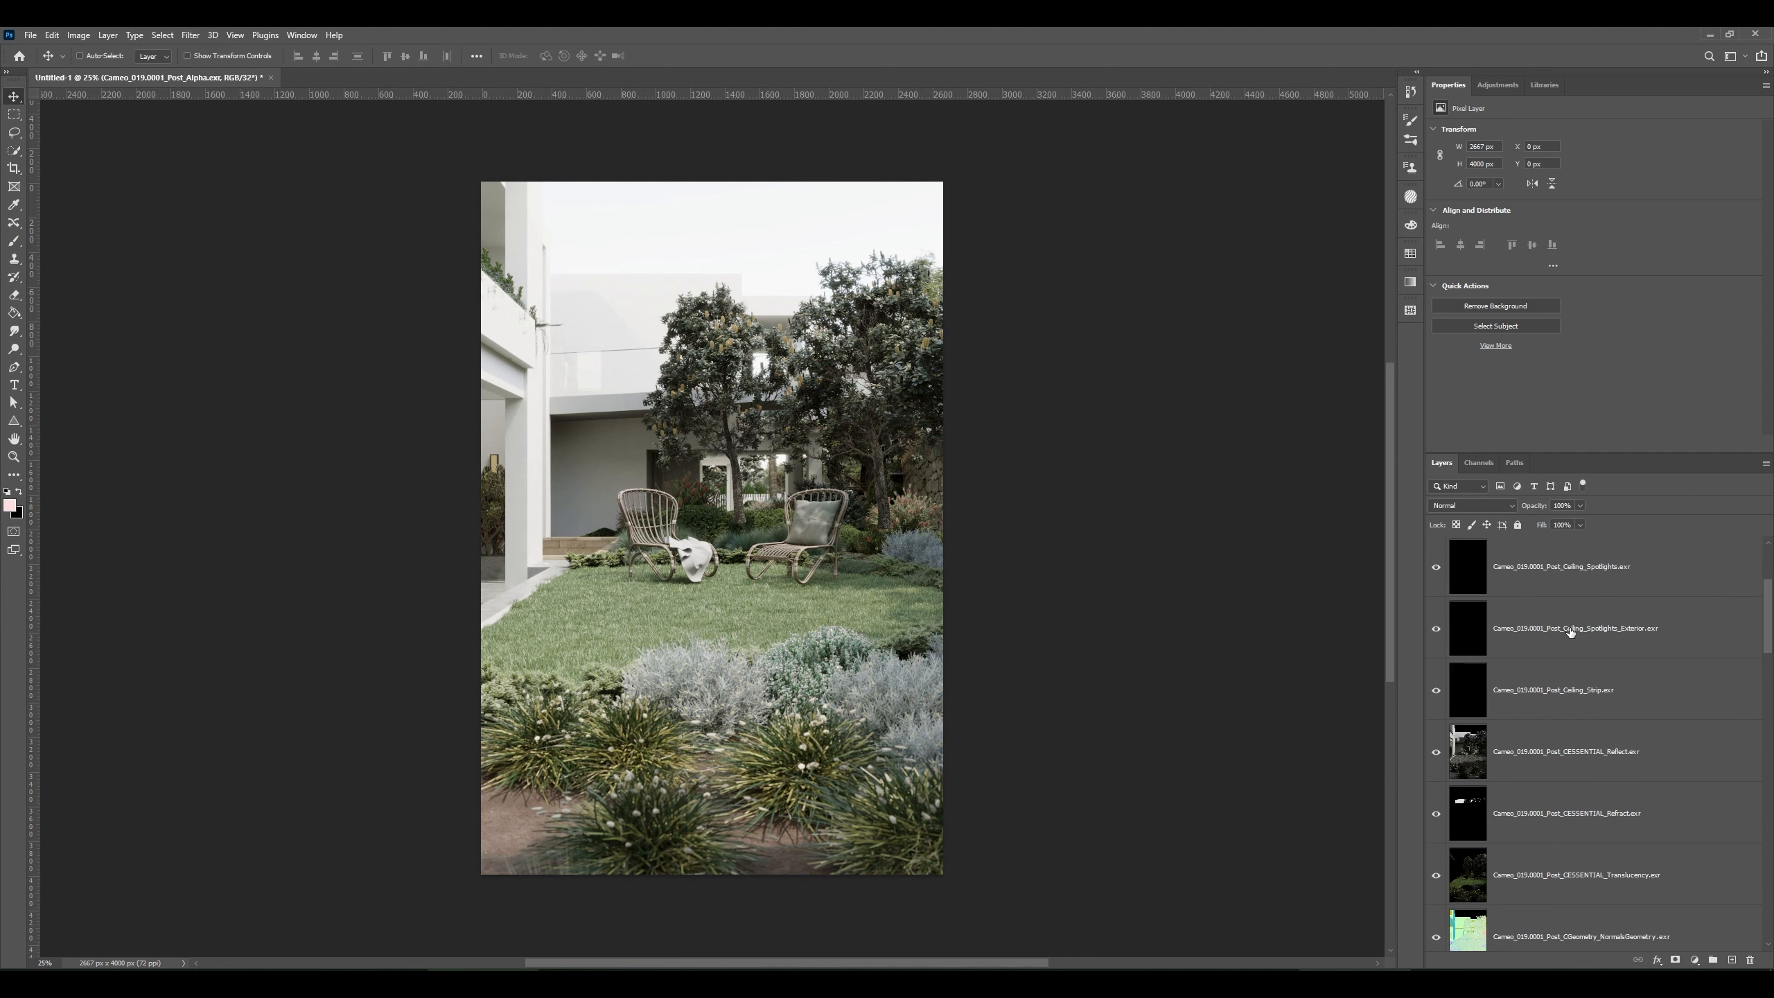
pyautogui.scroll(-1, 1570, 631)
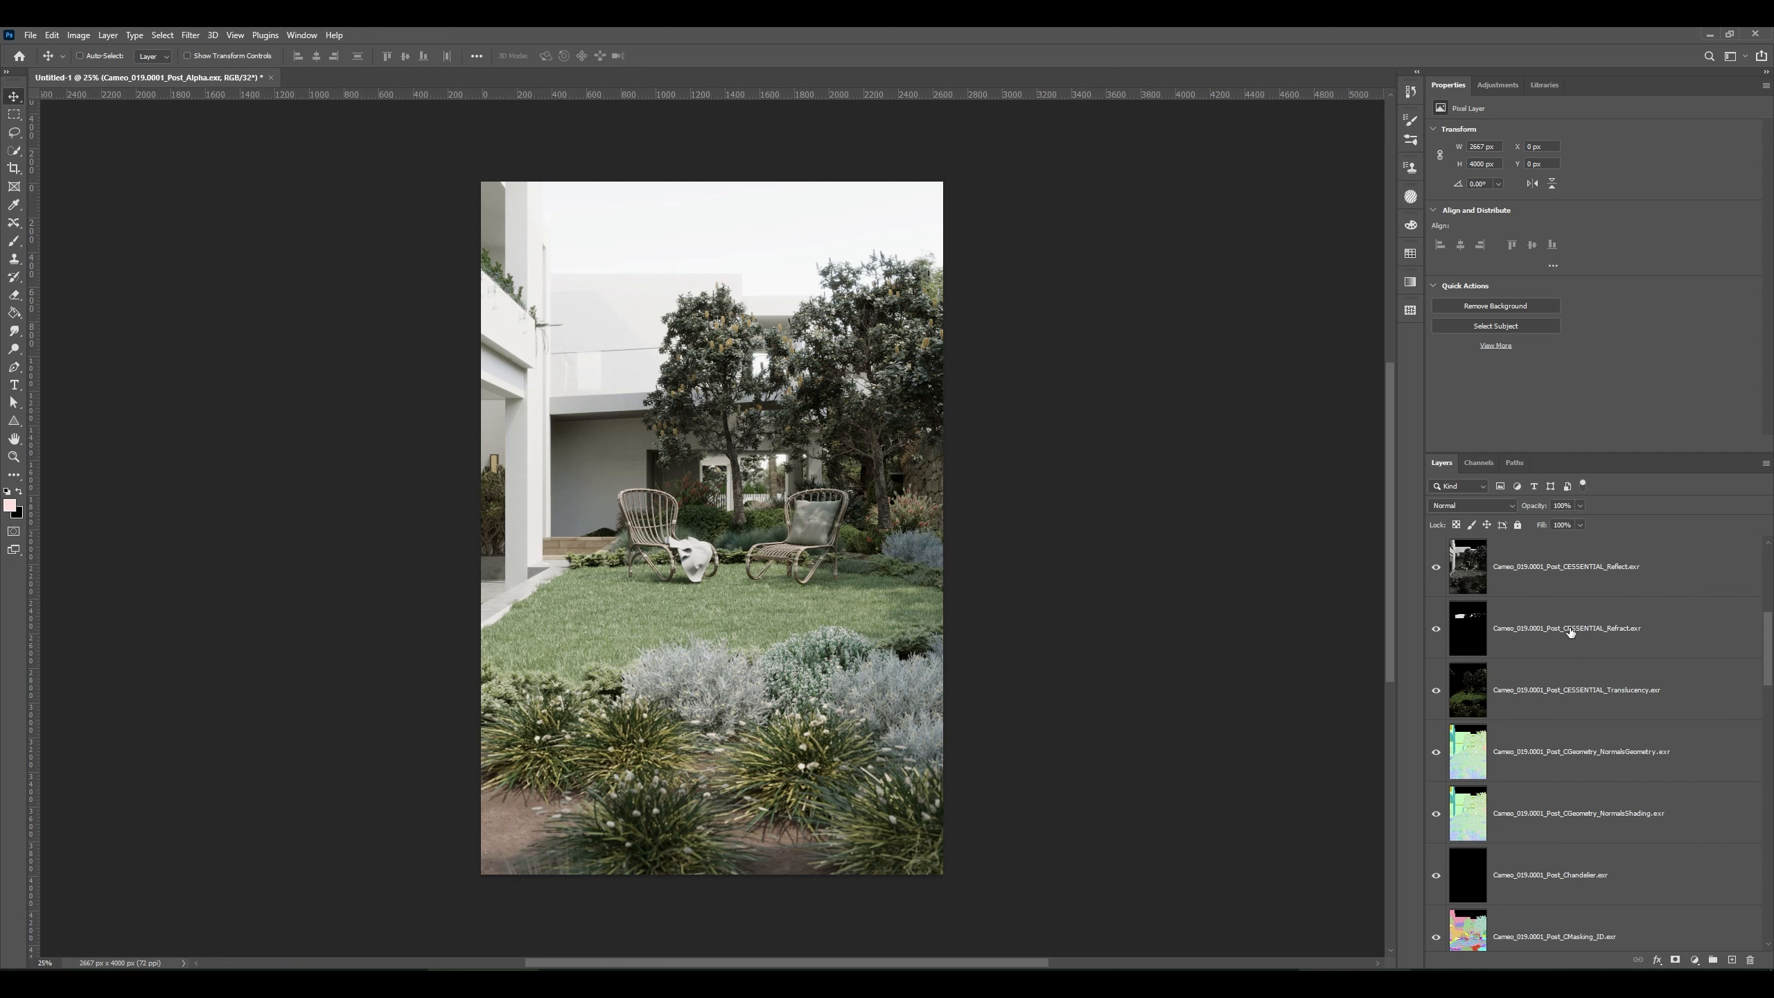
pyautogui.scroll(-1, 1570, 632)
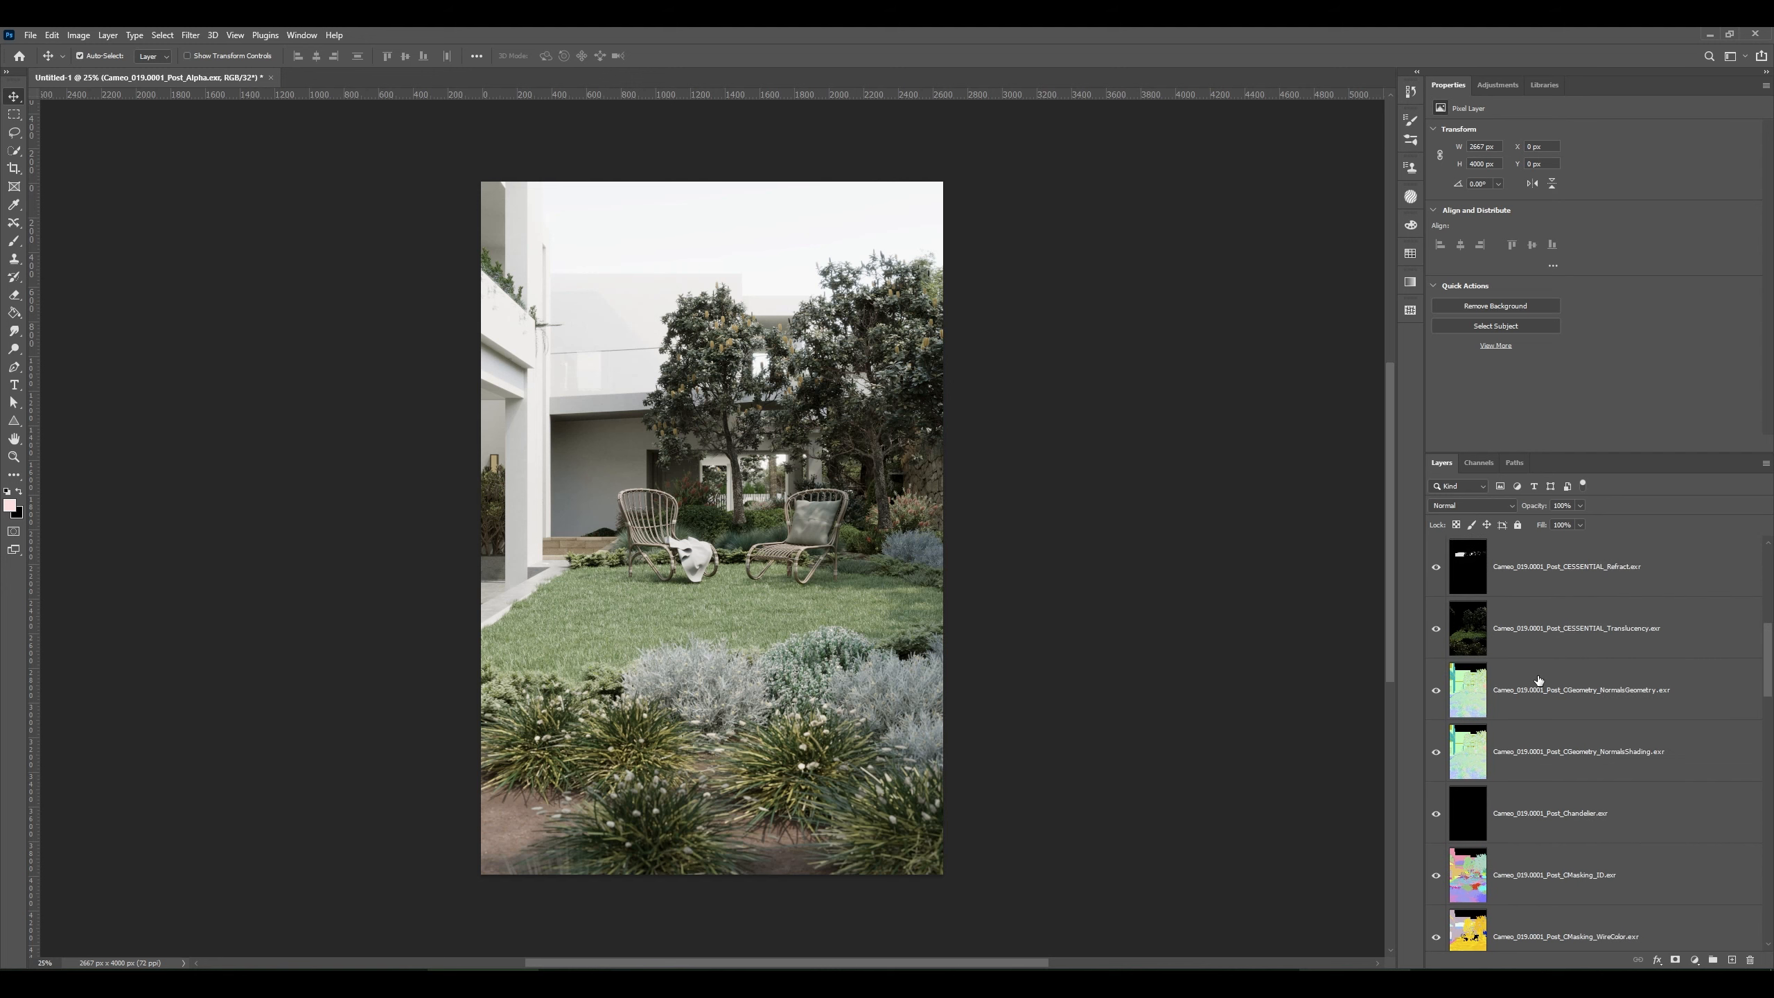
pyautogui.keyDown('ctrl'); pyautogui.click(1536, 702); pyautogui.keyUp('ctrl')
pyautogui.keyDown('ctrl'); pyautogui.click(1548, 750); pyautogui.keyUp('ctrl')
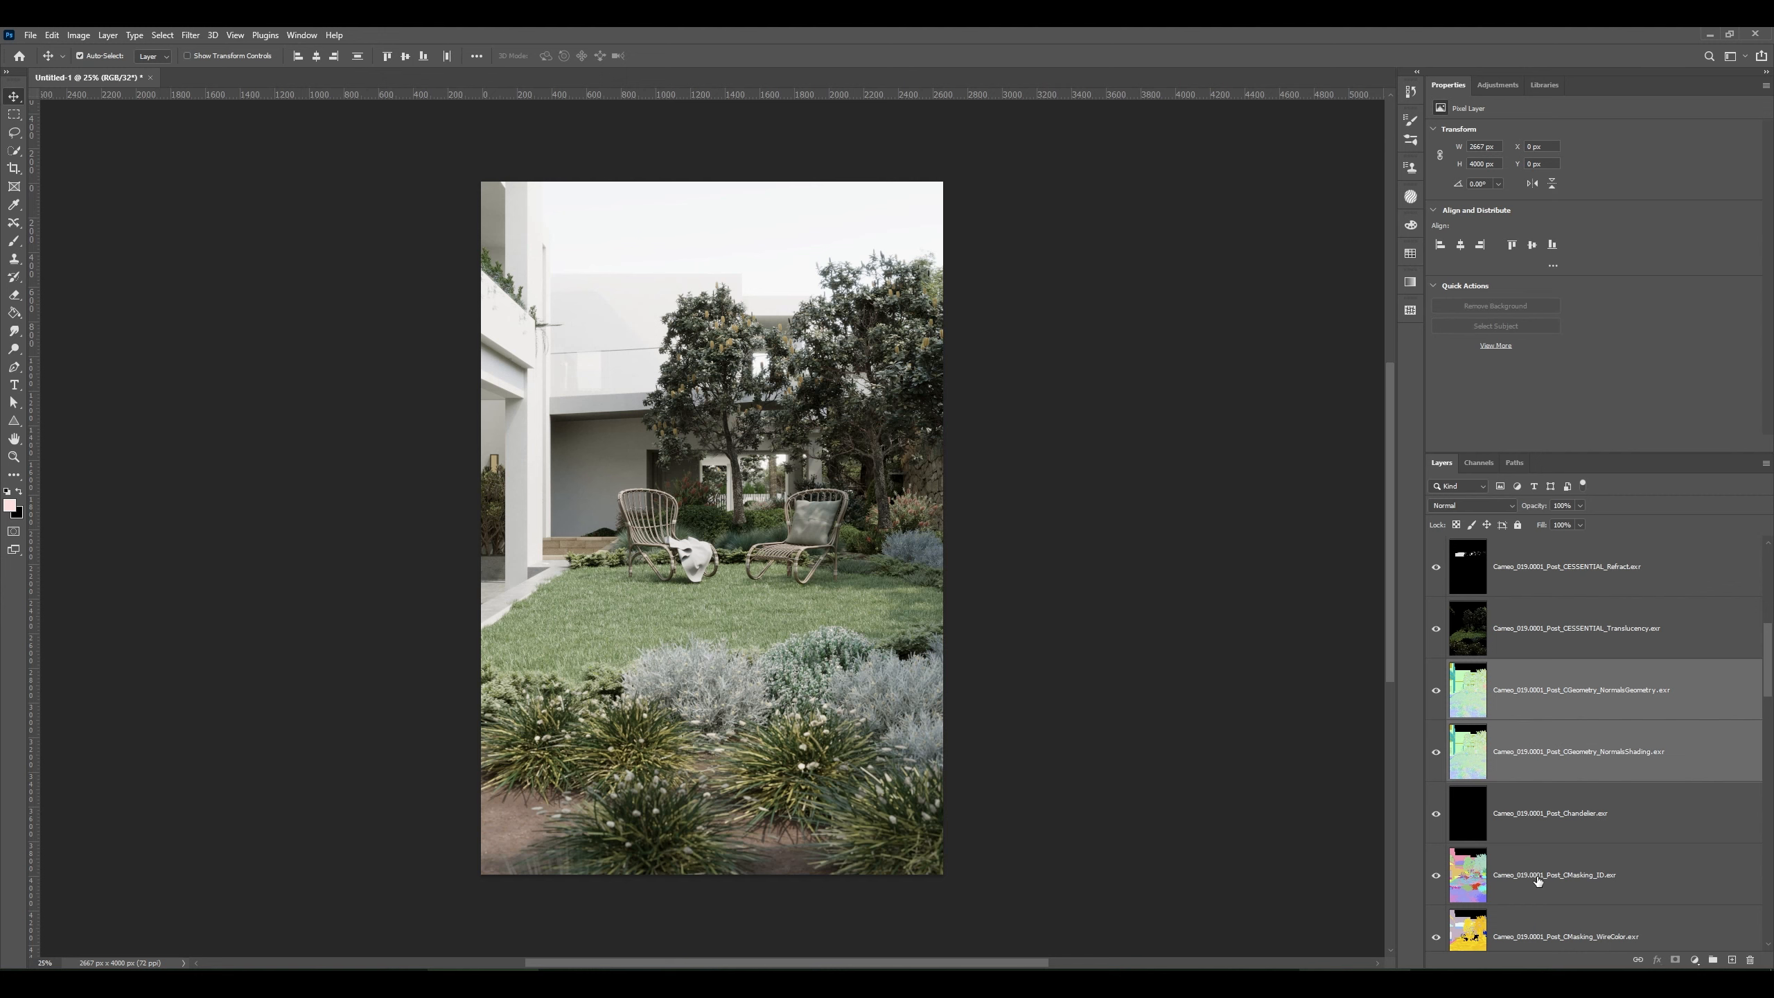
pyautogui.keyDown('ctrl'); pyautogui.click(1539, 884); pyautogui.keyUp('ctrl')
pyautogui.keyDown('ctrl'); pyautogui.click(1534, 938); pyautogui.keyUp('ctrl')
pyautogui.scroll(-10, 1568, 878)
pyautogui.scroll(-6, 1561, 763)
pyautogui.keyDown('ctrl'); pyautogui.click(1555, 763); pyautogui.keyUp('ctrl')
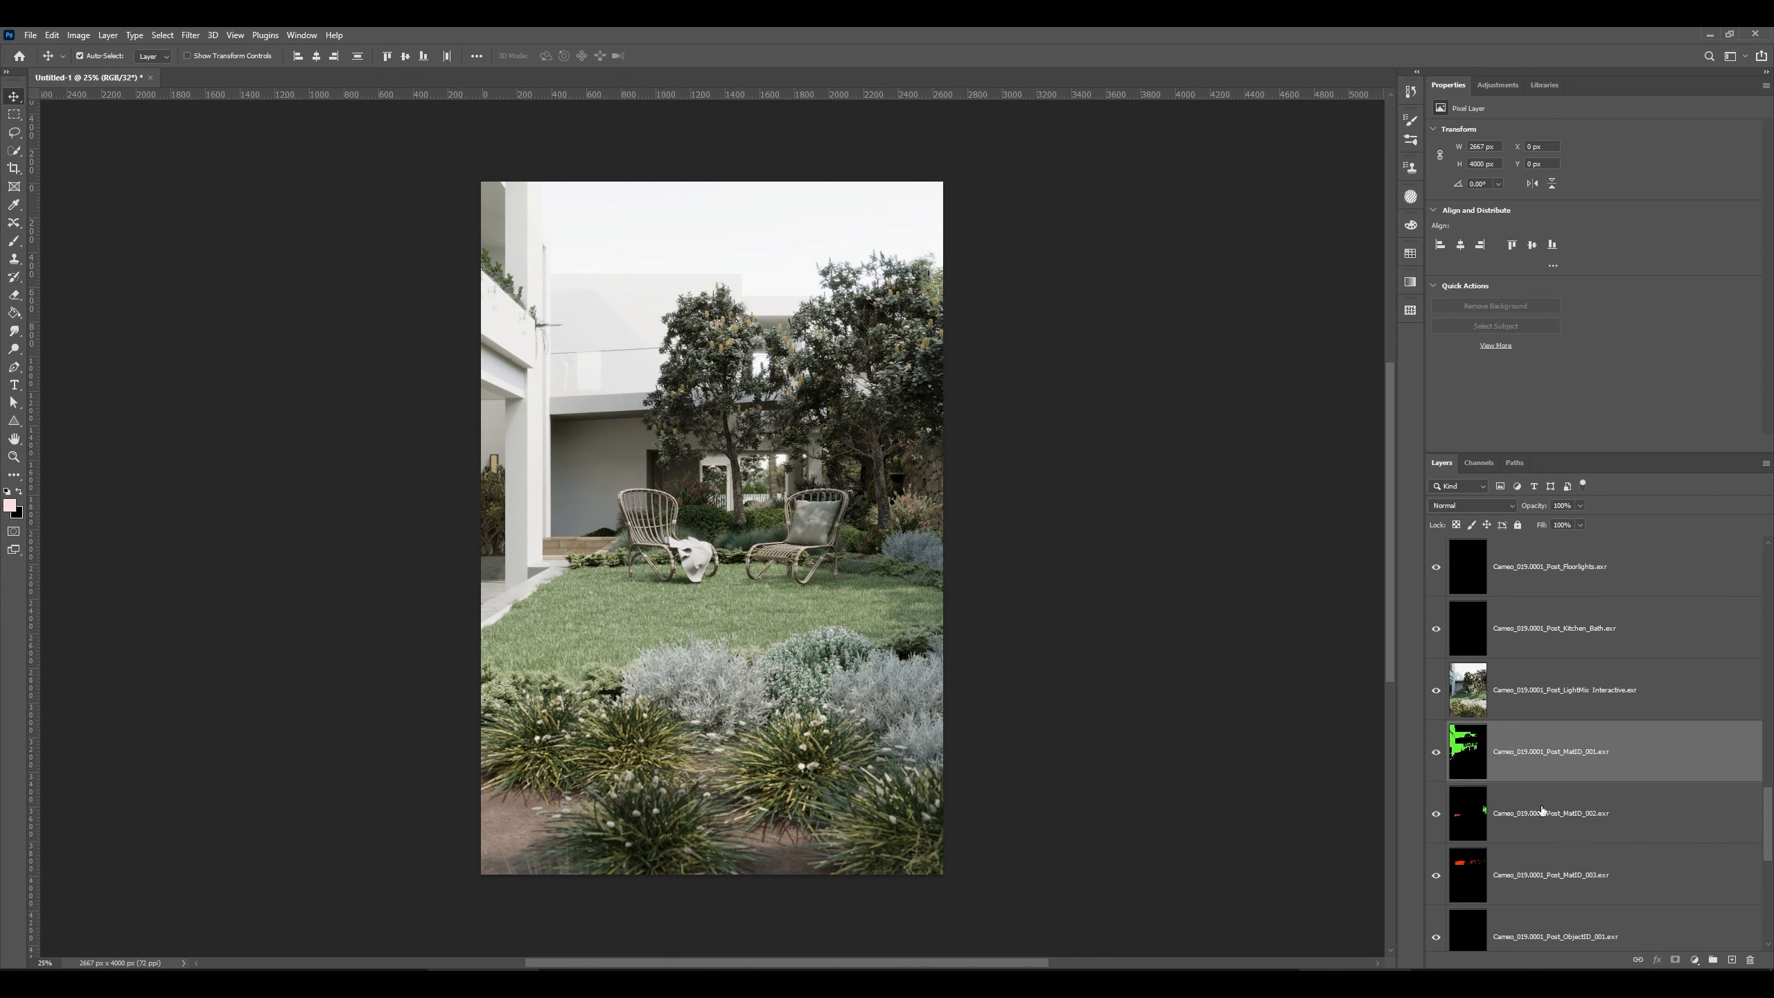
pyautogui.keyDown('ctrl'); pyautogui.click(1541, 813); pyautogui.keyUp('ctrl')
pyautogui.keyDown('ctrl'); pyautogui.click(1547, 856); pyautogui.keyUp('ctrl')
pyautogui.scroll(-7, 1551, 829)
pyautogui.scroll(3, 1554, 829)
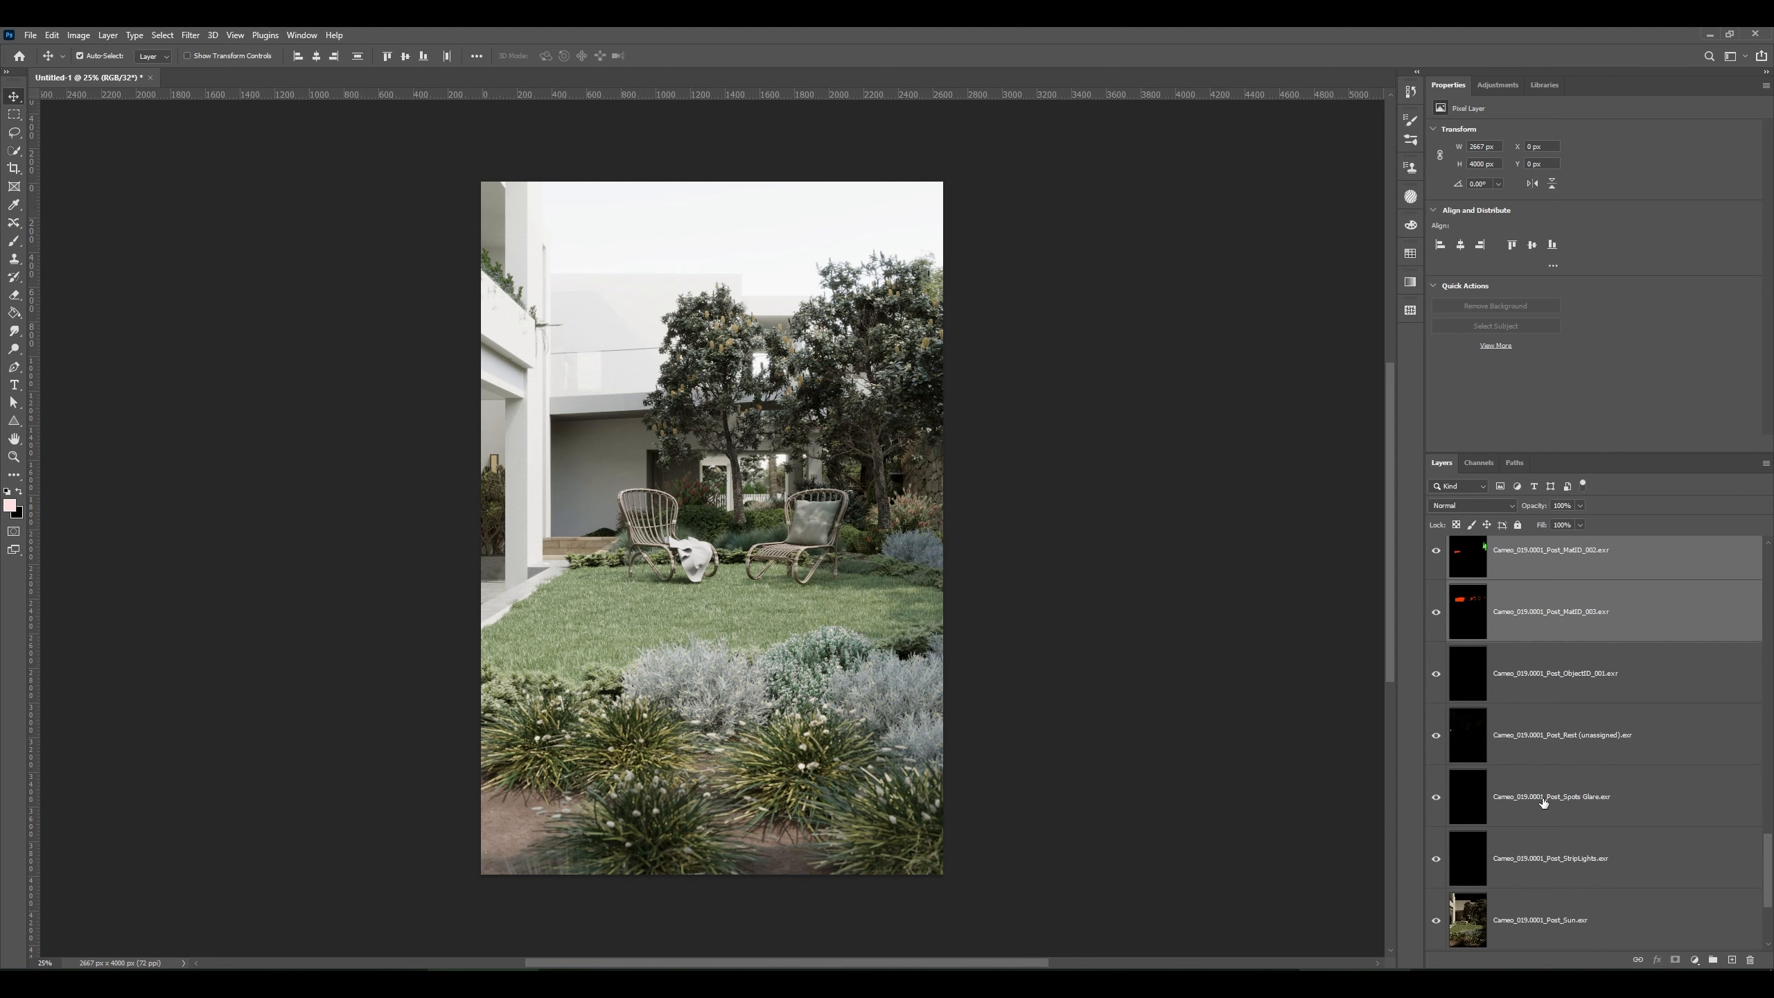
pyautogui.hotkey('ctrl', 'g')
# - Rename the new layer group MASKS and hide it
pyautogui.doubleClick(1486, 545)
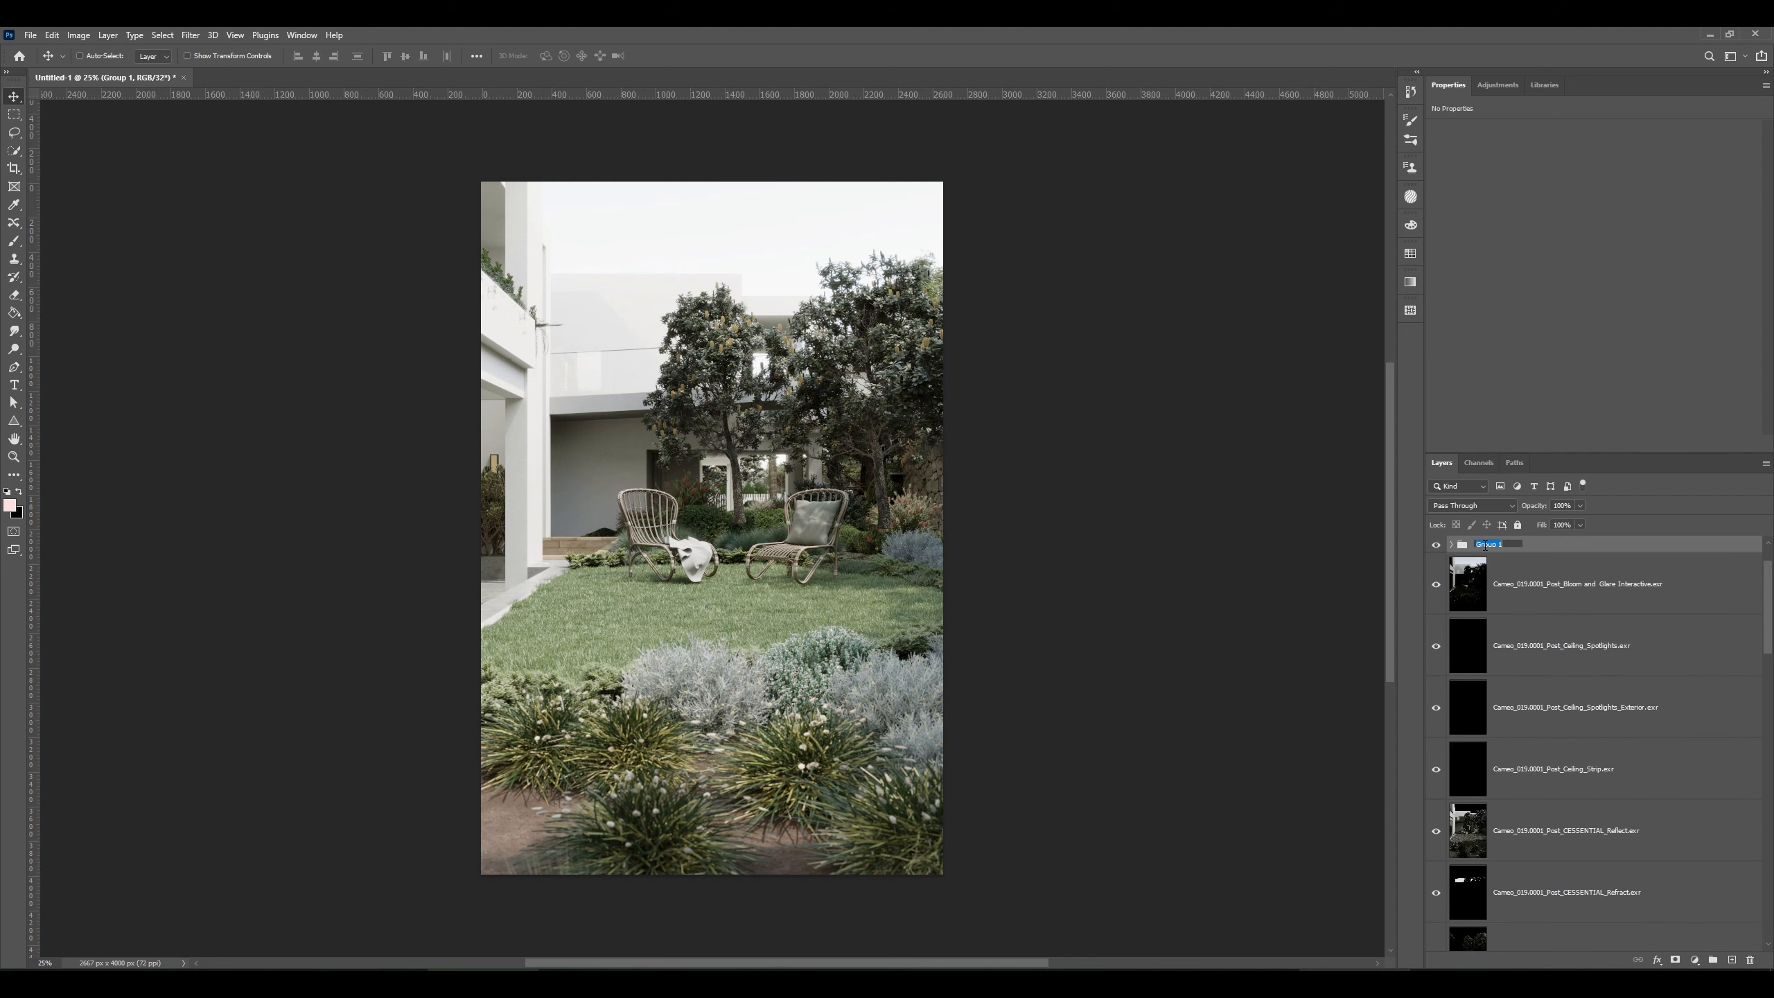
pyautogui.write('M')
pyautogui.press('Return')
pyautogui.click(1437, 545)
# - Move the Cameo_019.0001_Post.exr layer below the MASKS group in the layer stack
pyautogui.click(1536, 597)
pyautogui.scroll(1, 1538, 603)
pyautogui.click(1497, 553)
pyautogui.hotkey('ctrl', '[')
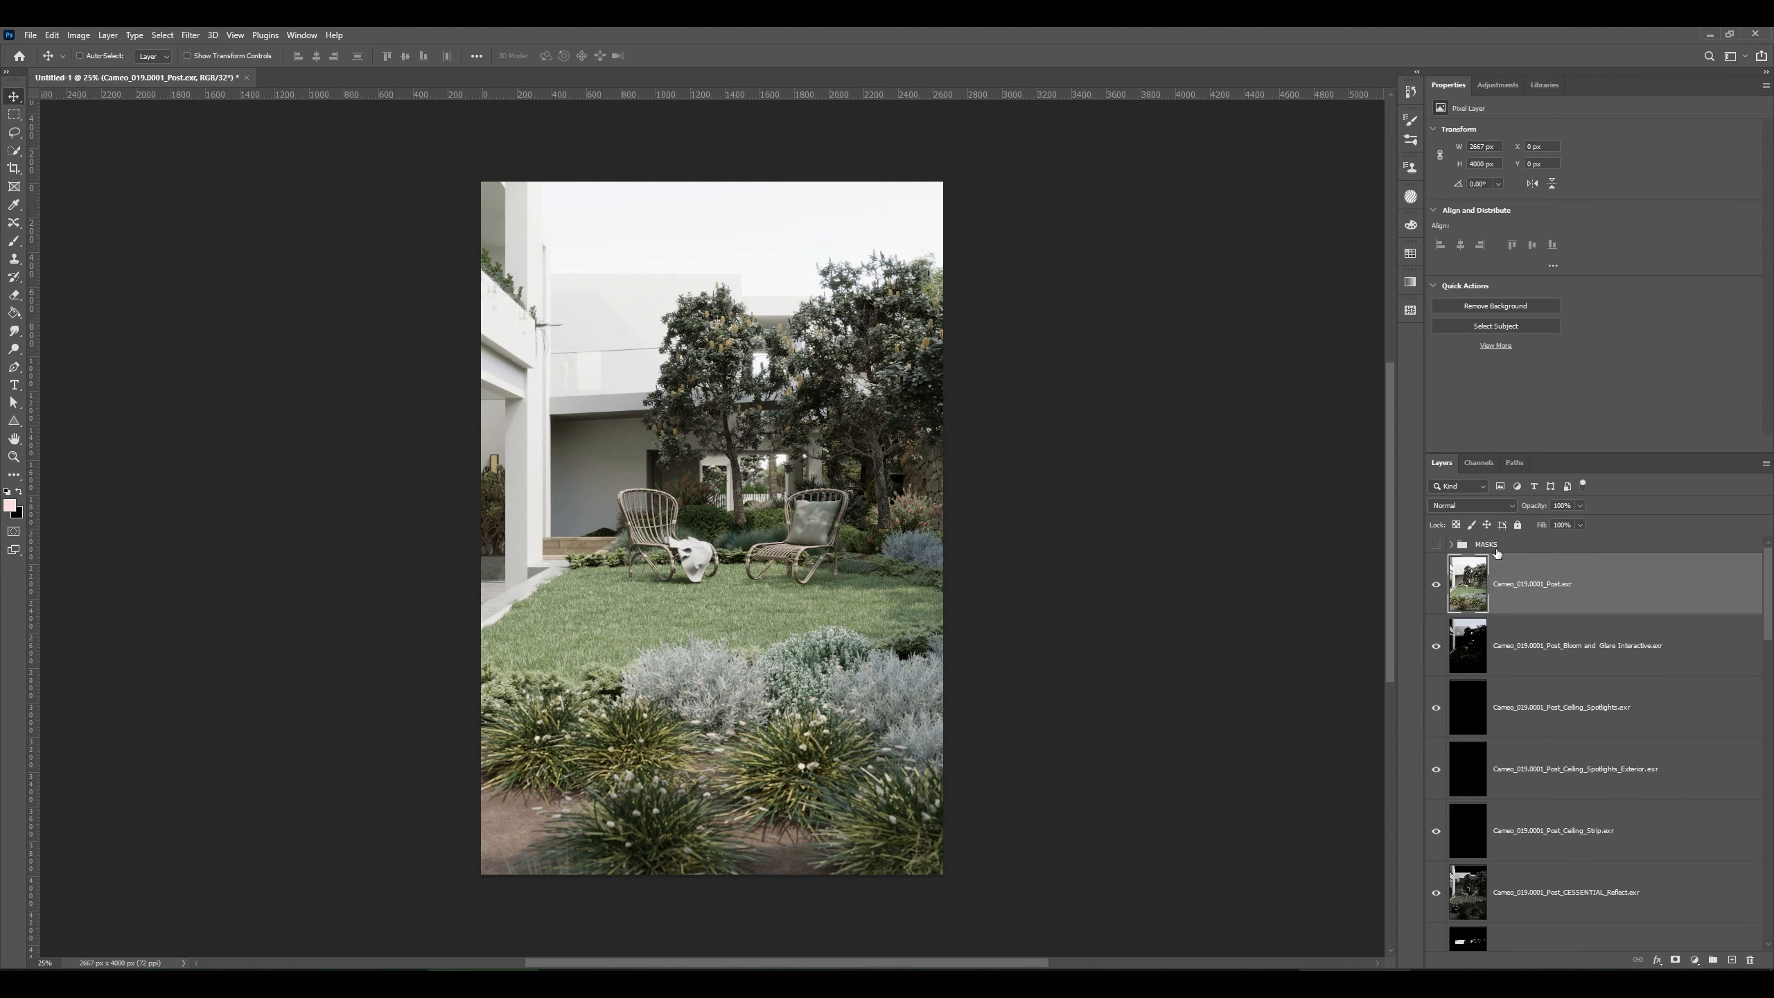
# - Show the MASKS group to preview its content on the canvas, and hide it again
pyautogui.click(1495, 548)
pyautogui.click(1438, 546)
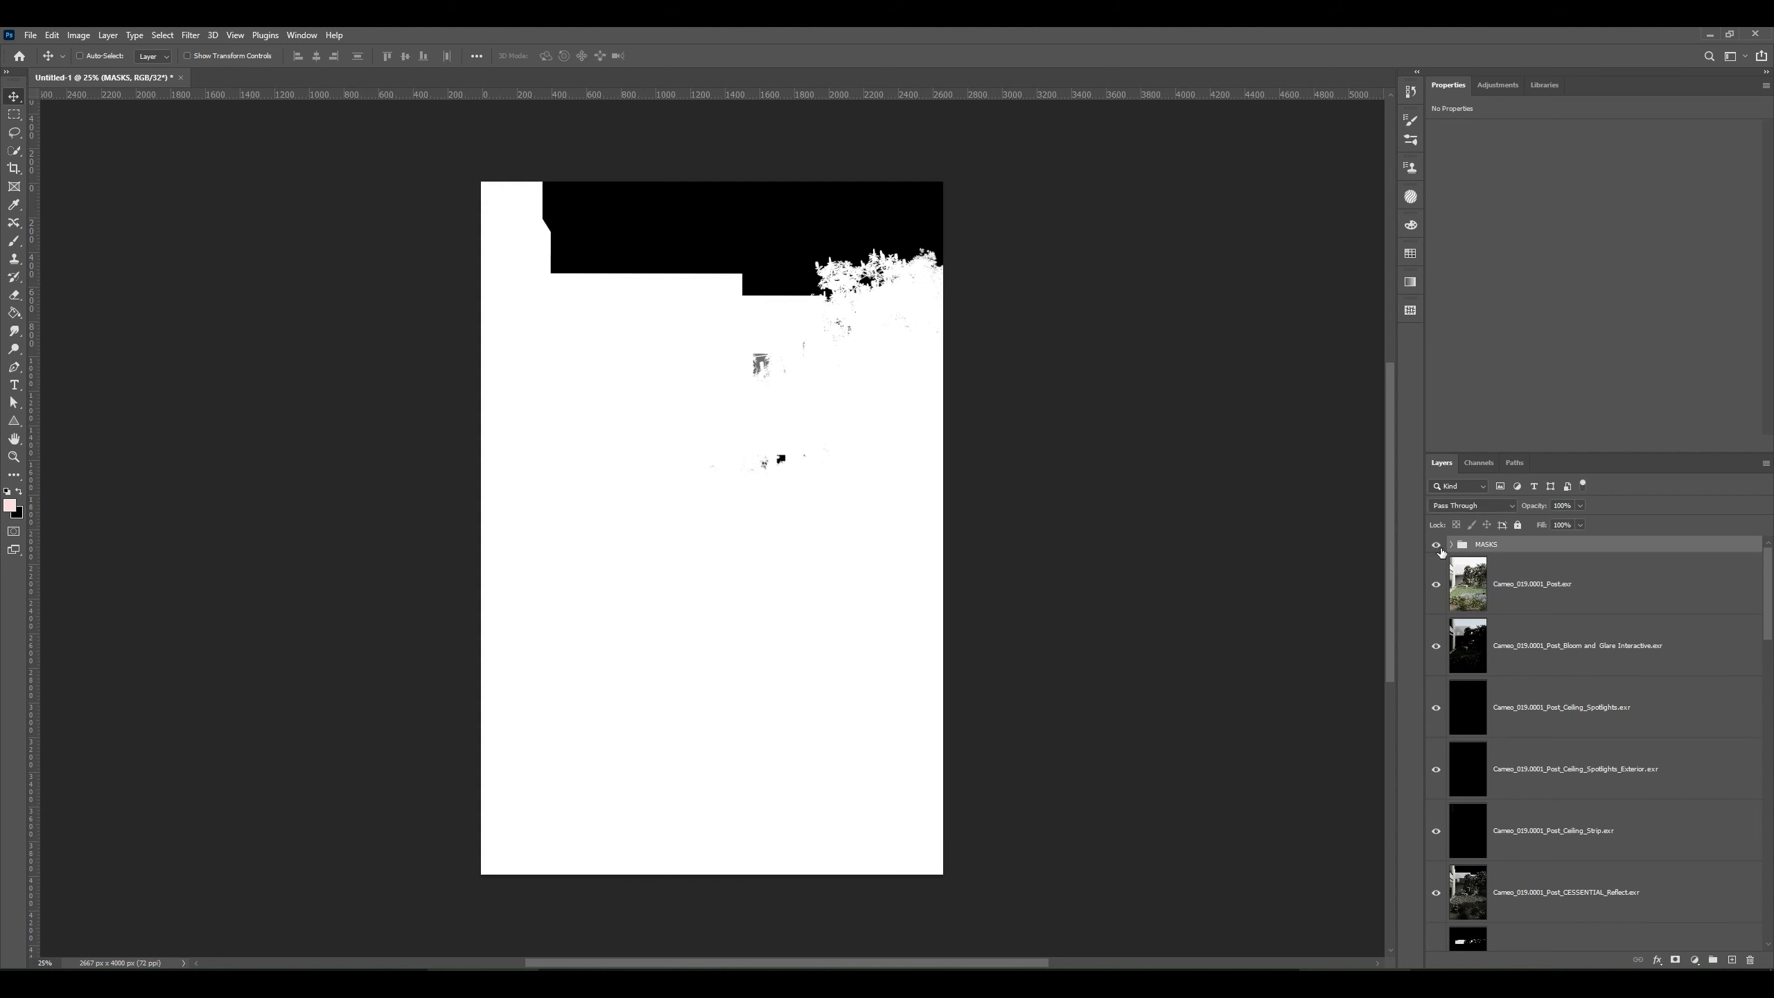
pyautogui.click(1437, 547)
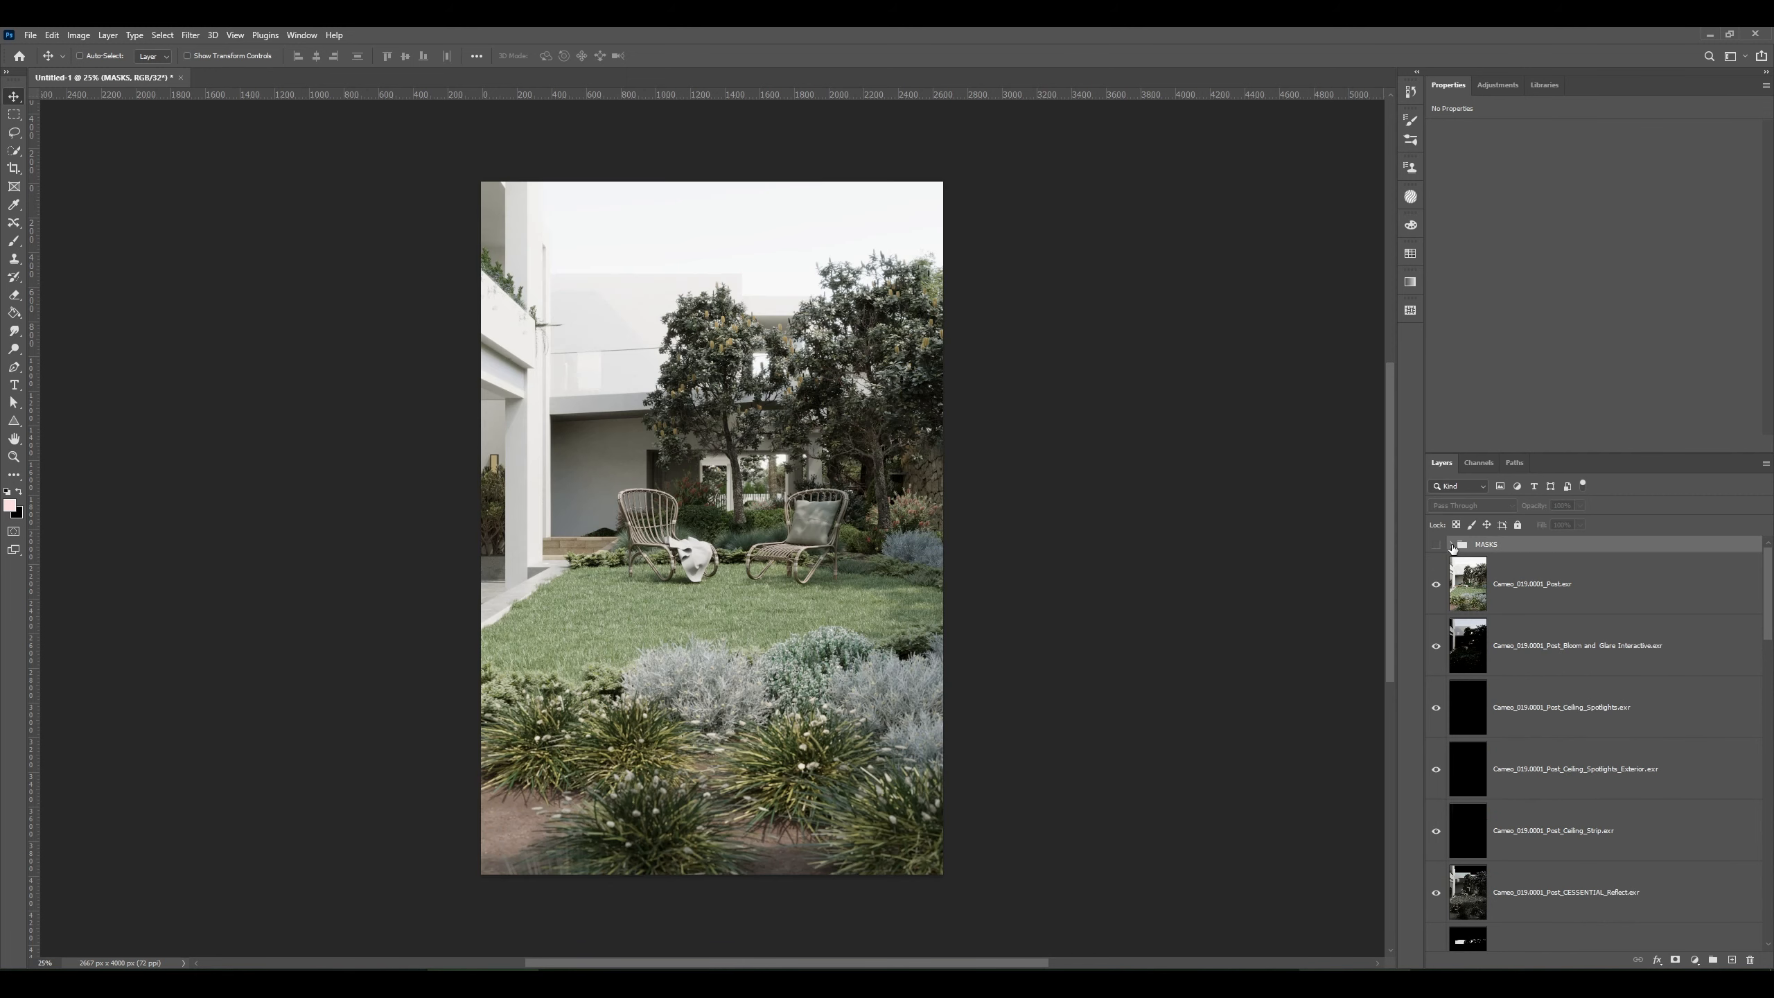
# - Group the non-black render layers, from Cameo_019.0001_Post.exr and Bloom and Glare Interactive to LightMix Interactive, leaving out the MASKS group
pyautogui.click(1581, 591)
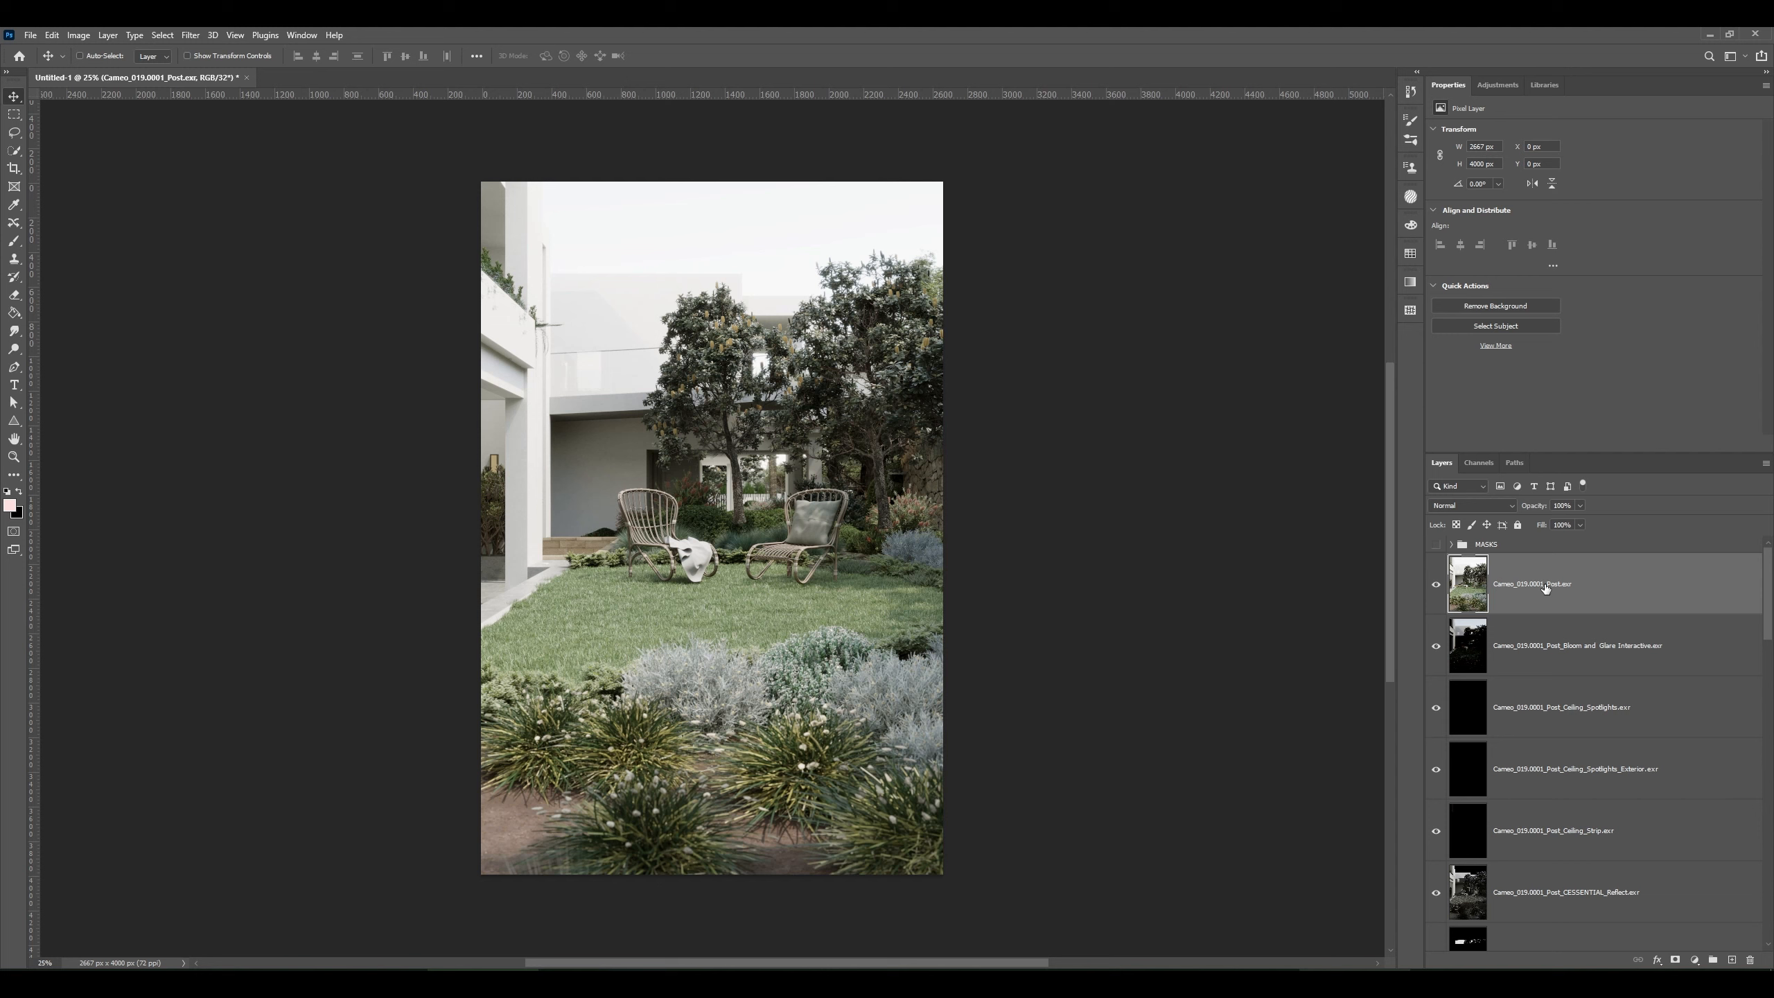
pyautogui.keyDown('ctrl'); pyautogui.click(1611, 632); pyautogui.keyUp('ctrl')
pyautogui.scroll(-2, 1572, 664)
pyautogui.keyDown('ctrl'); pyautogui.click(1581, 807); pyautogui.keyUp('ctrl')
pyautogui.keyDown('ctrl'); pyautogui.click(1592, 845); pyautogui.keyUp('ctrl')
pyautogui.keyDown('ctrl'); pyautogui.click(1586, 922); pyautogui.keyUp('ctrl')
pyautogui.scroll(-8, 1565, 874)
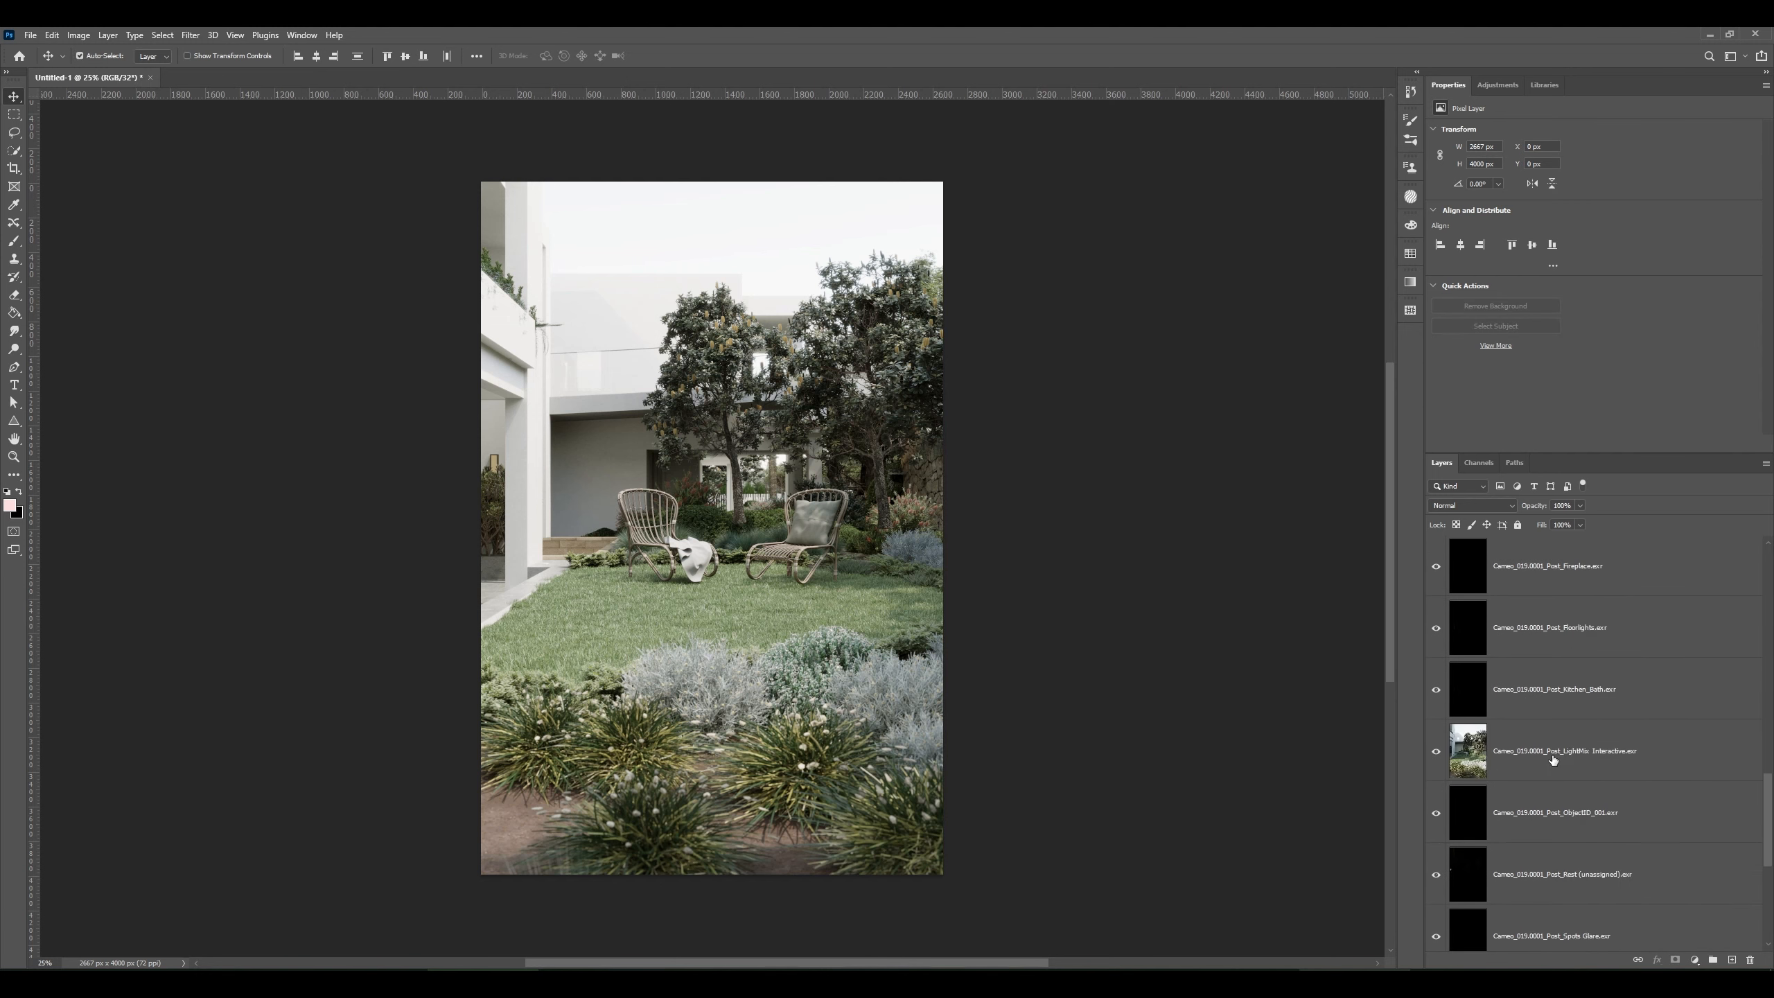
pyautogui.keyDown('ctrl'); pyautogui.click(1553, 758); pyautogui.keyUp('ctrl')
pyautogui.hotkey('ctrl', 'g')
# - Rename the group of render layers PASSES and hide it
pyautogui.scroll(1, 1499, 579)
pyautogui.doubleClick(1493, 562)
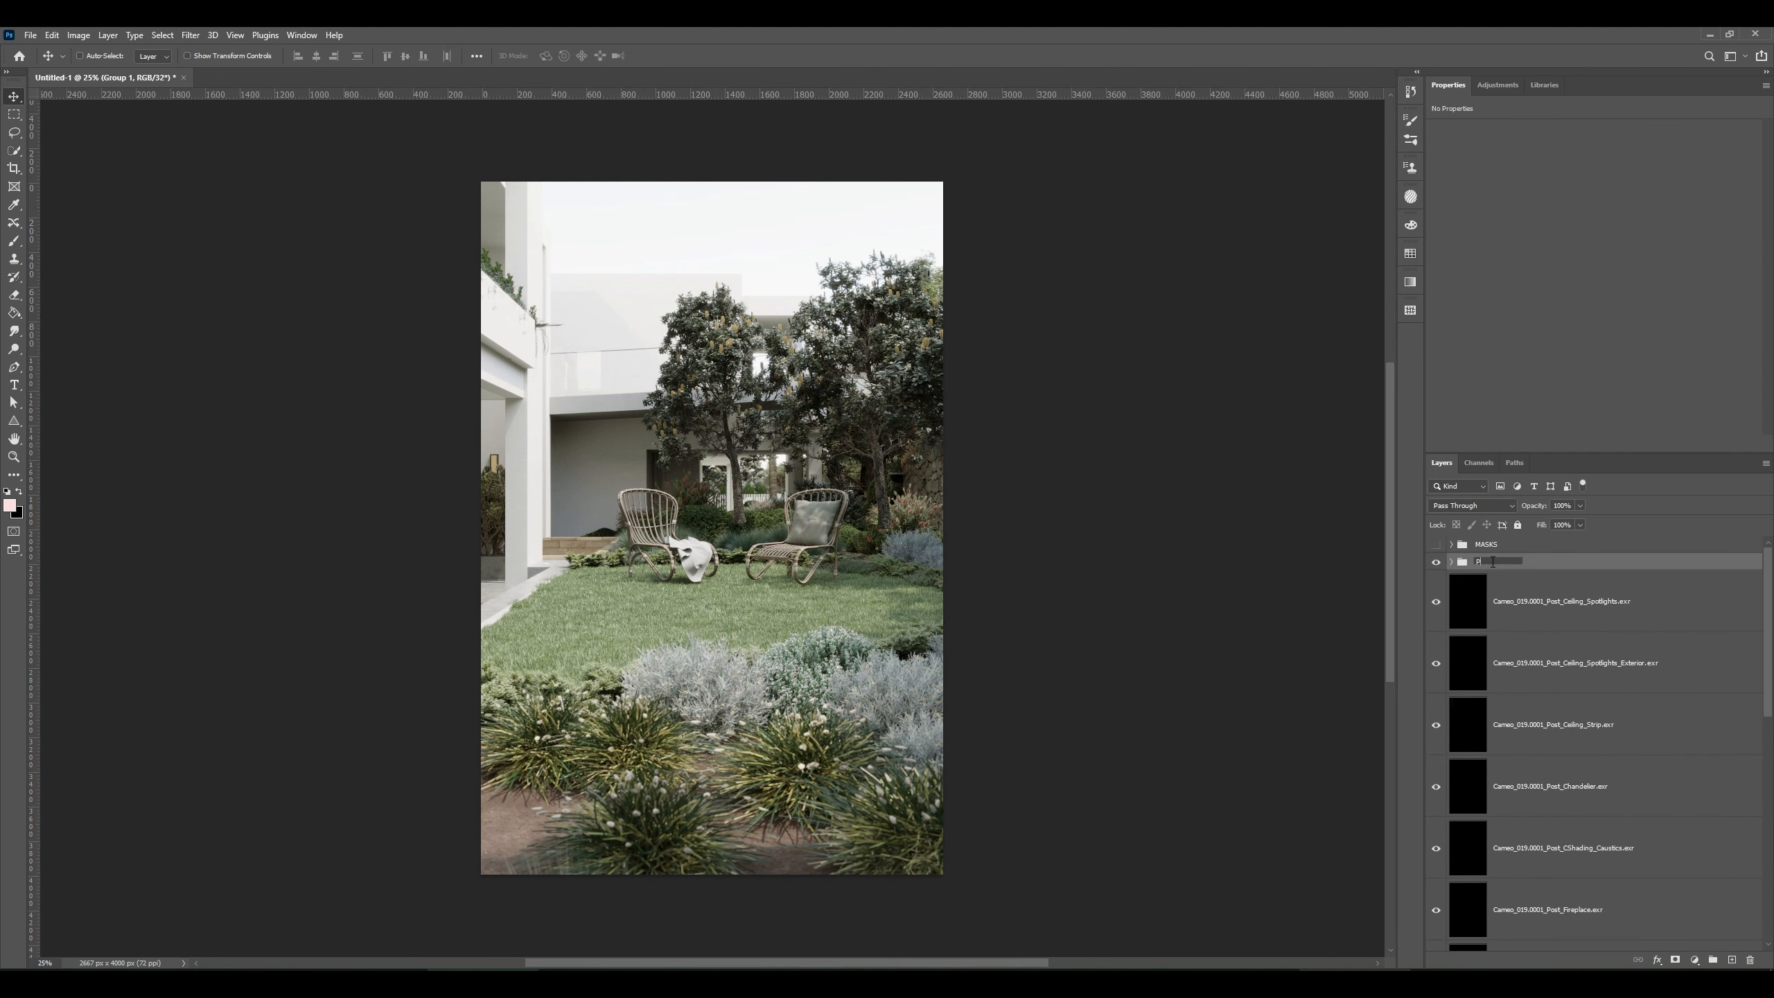
pyautogui.press('Return')
pyautogui.click(1437, 563)
# - Delete all the ungrouped black layers, from Ceiling_Spotlights to SwimmingPool
pyautogui.click(1497, 605)
pyautogui.scroll(-3, 1548, 739)
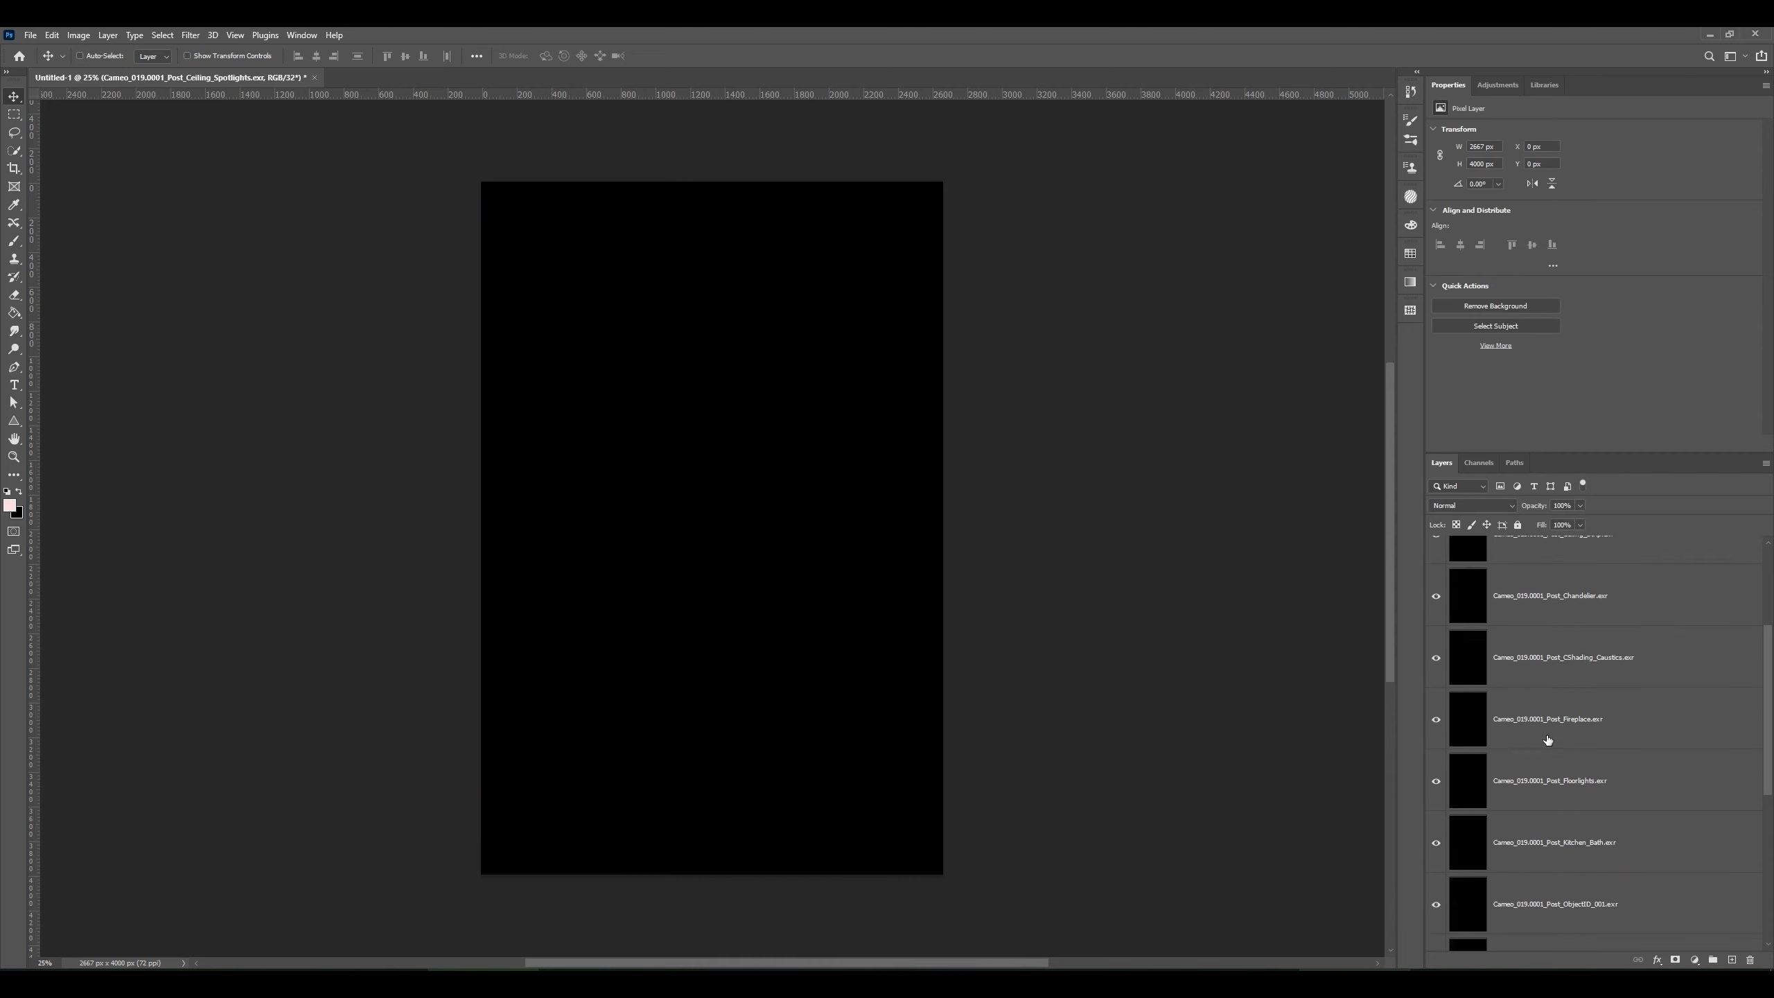
pyautogui.scroll(-5, 1548, 740)
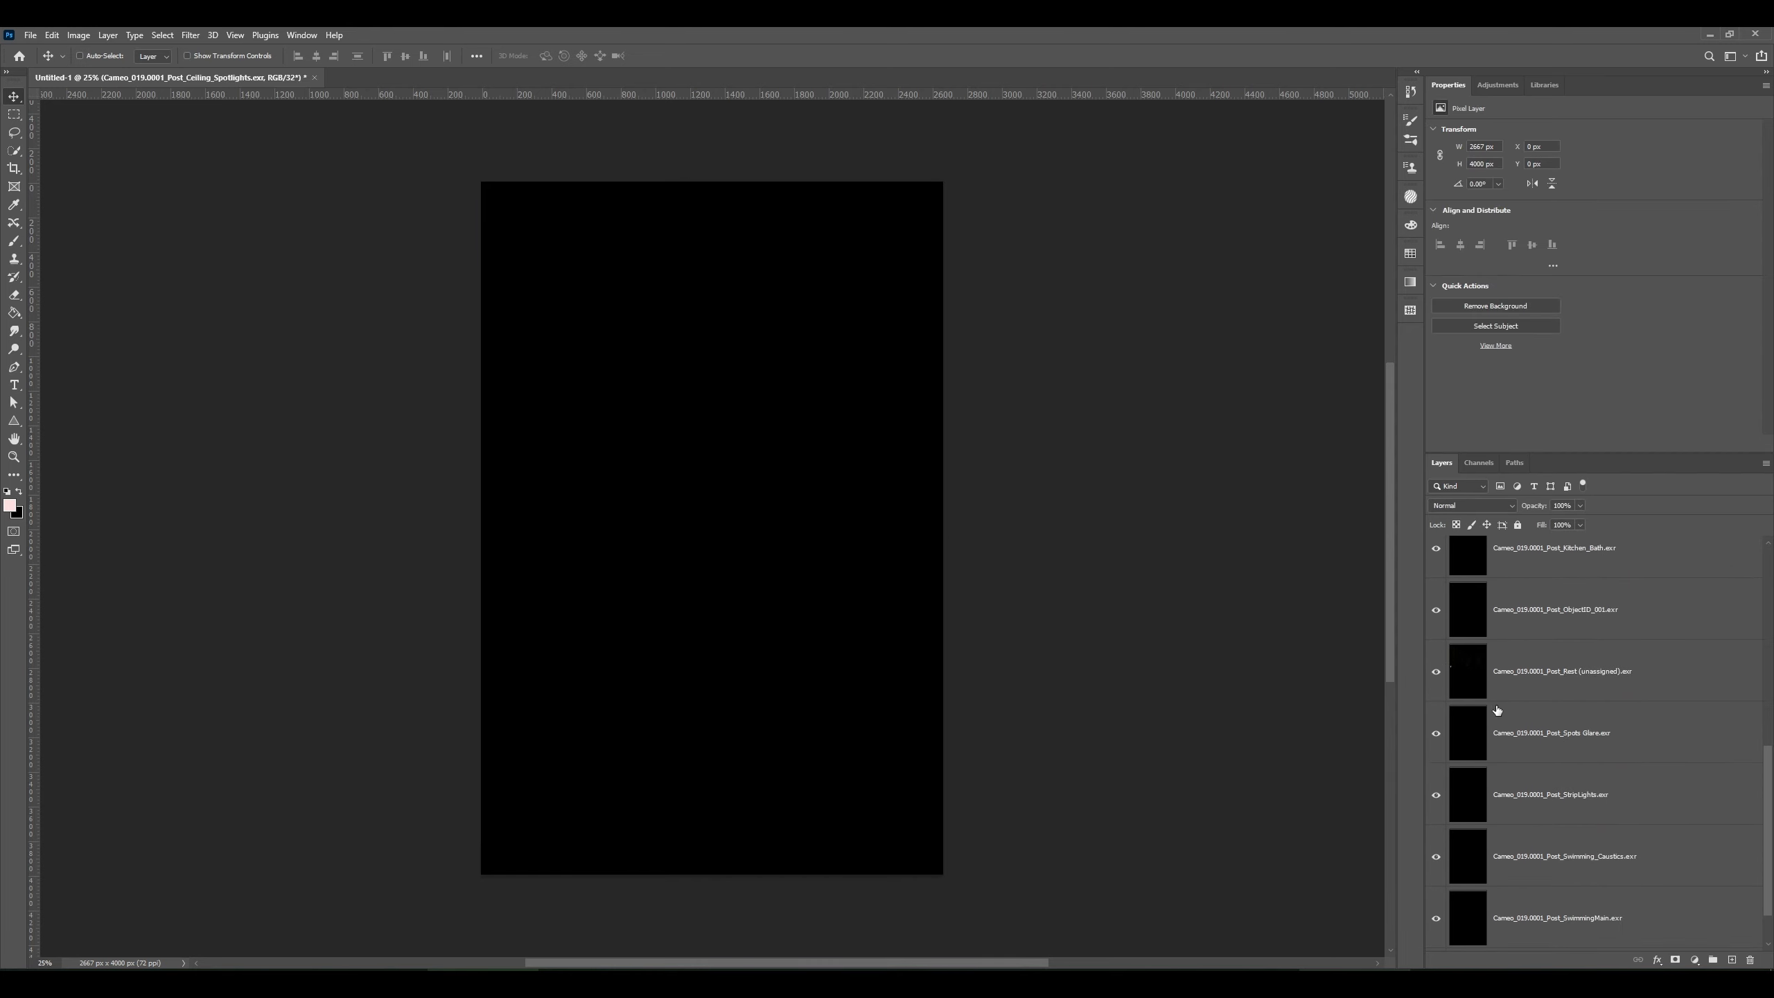
pyautogui.scroll(-1, 1499, 713)
pyautogui.keyDown('shift'); pyautogui.click(1523, 919); pyautogui.keyUp('shift')
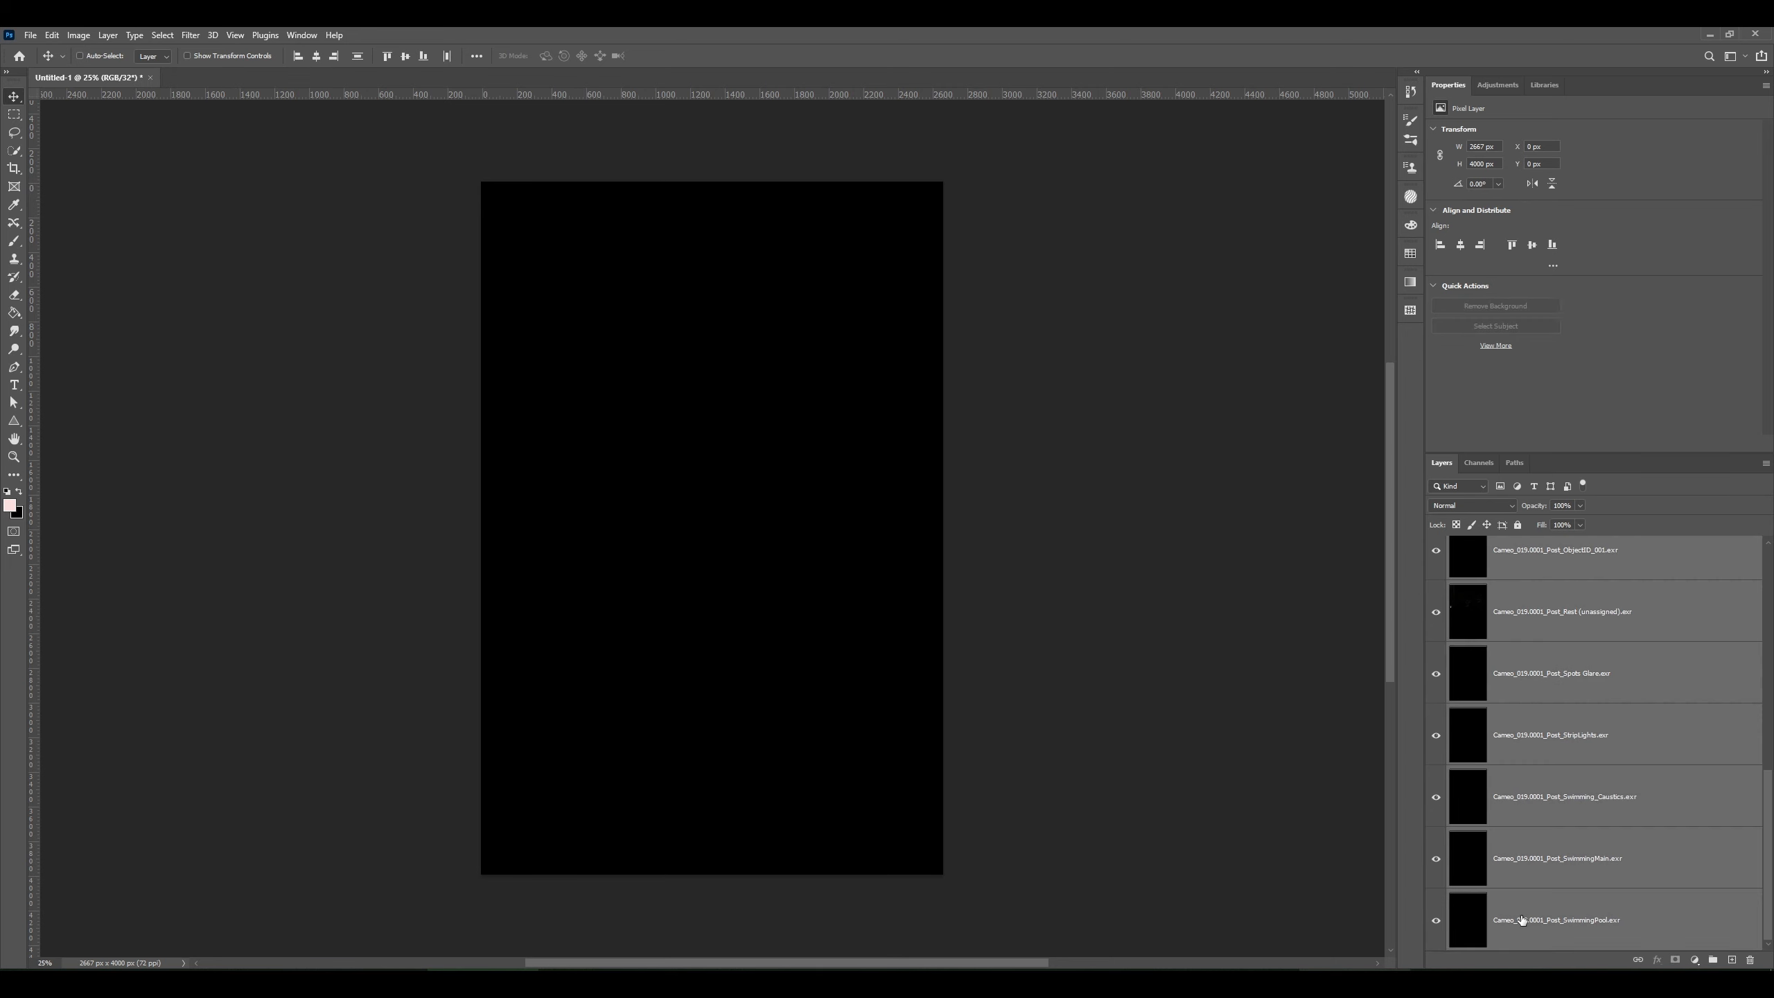
pyautogui.press('Delete')
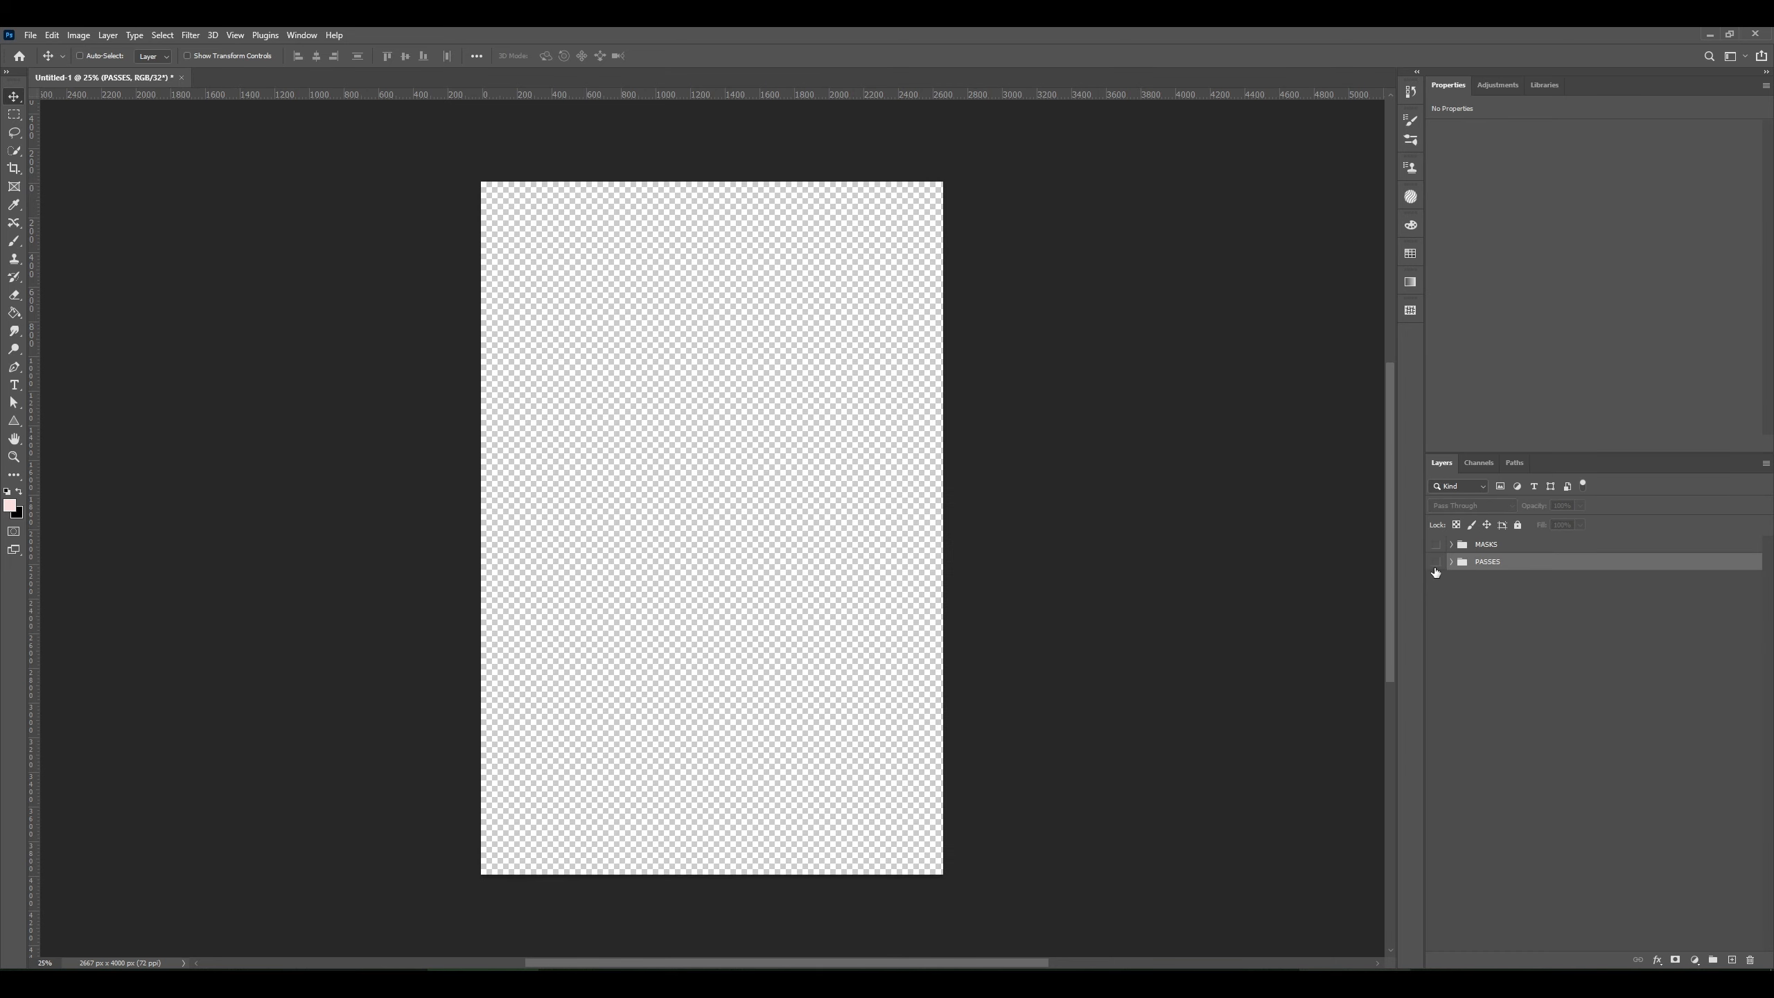
# - Create a new layer group named ADJUSTMENTS between MASKS and PASSES, and hide it
pyautogui.click(1713, 962)
pyautogui.doubleClick(1493, 562)
pyautogui.write('adjustments')
pyautogui.doubleClick(1495, 564)
pyautogui.write('ADJUSTMENTS')
pyautogui.press('Return')
pyautogui.click(1436, 562)
# - Color-code the layer groups: red for PASSES, violet for ADJUSTMENTS and gray for MASKS
pyautogui.rightClick(1437, 580)
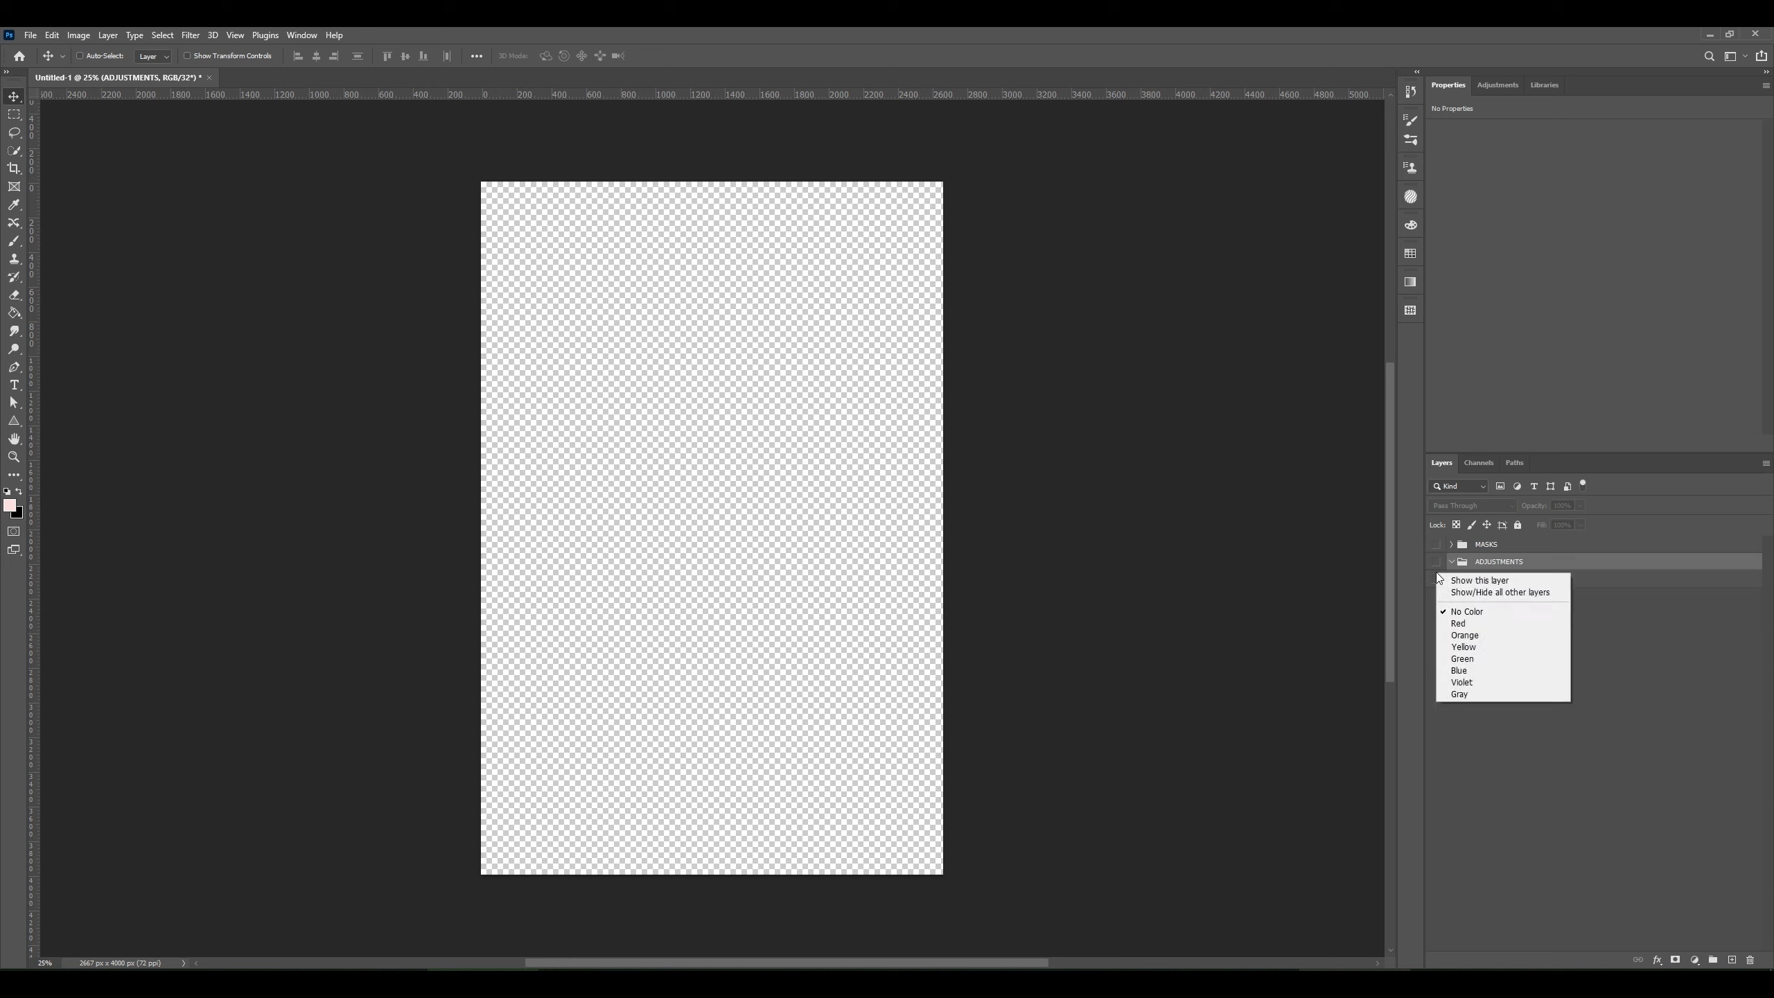
pyautogui.click(1463, 625)
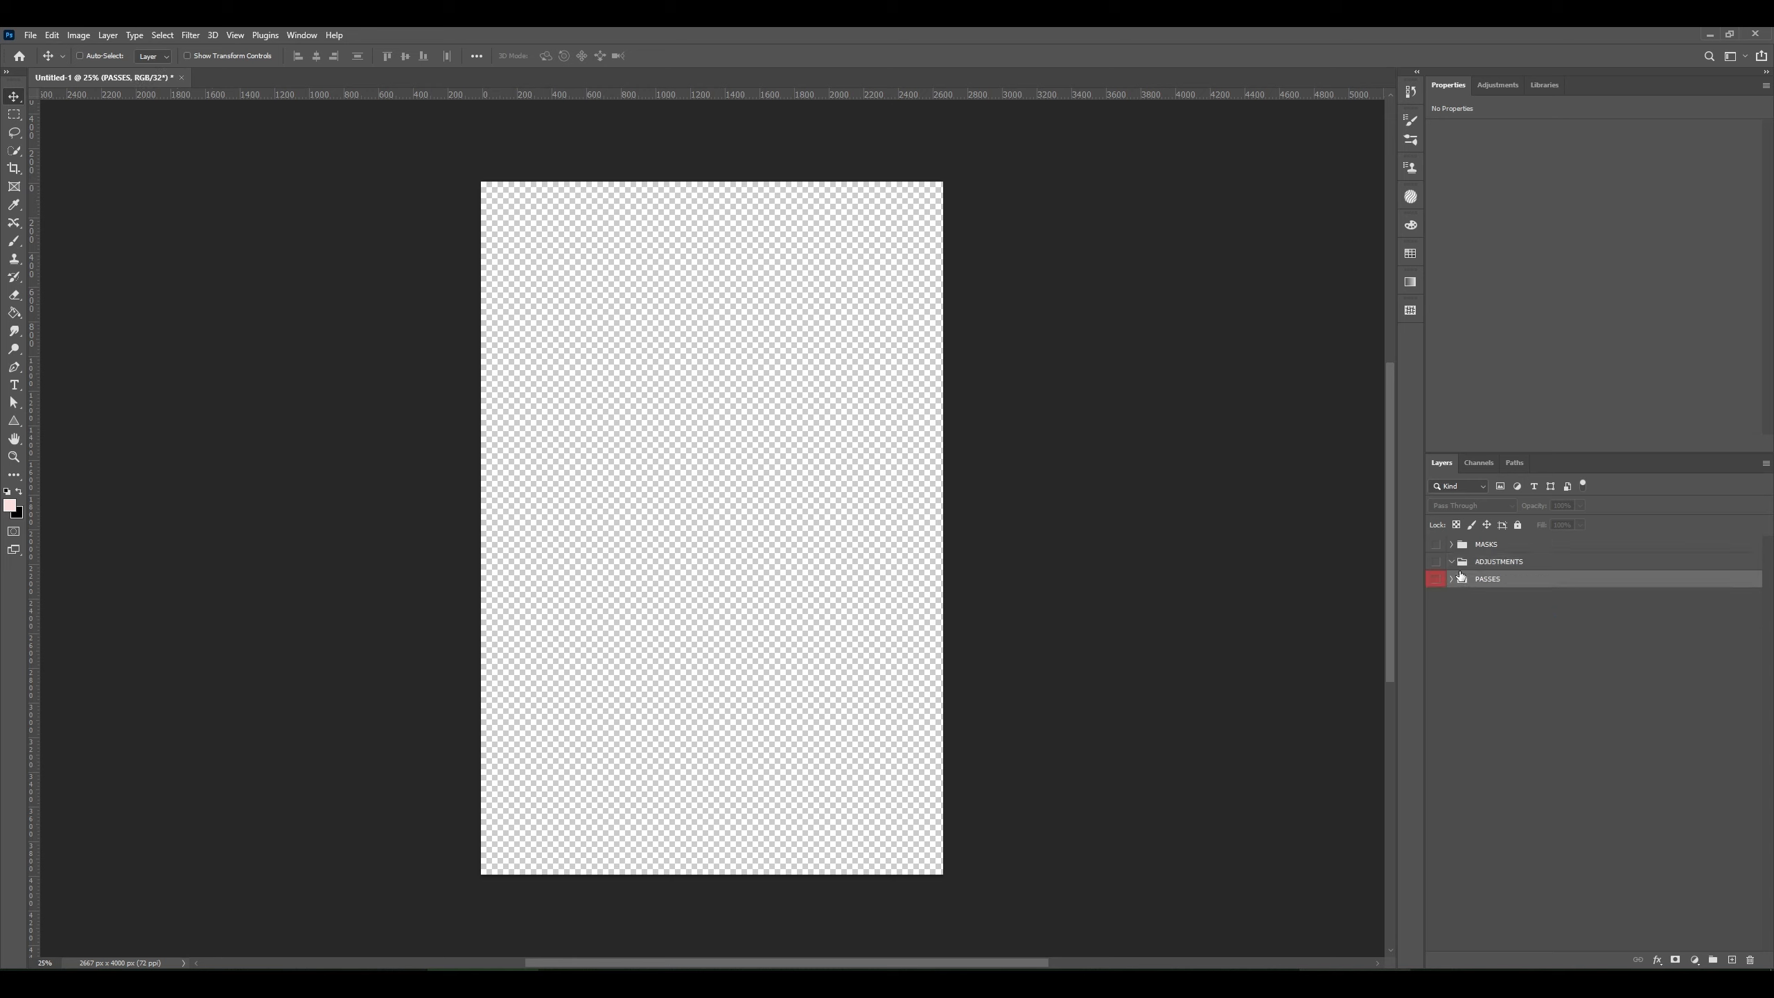
pyautogui.rightClick(1440, 562)
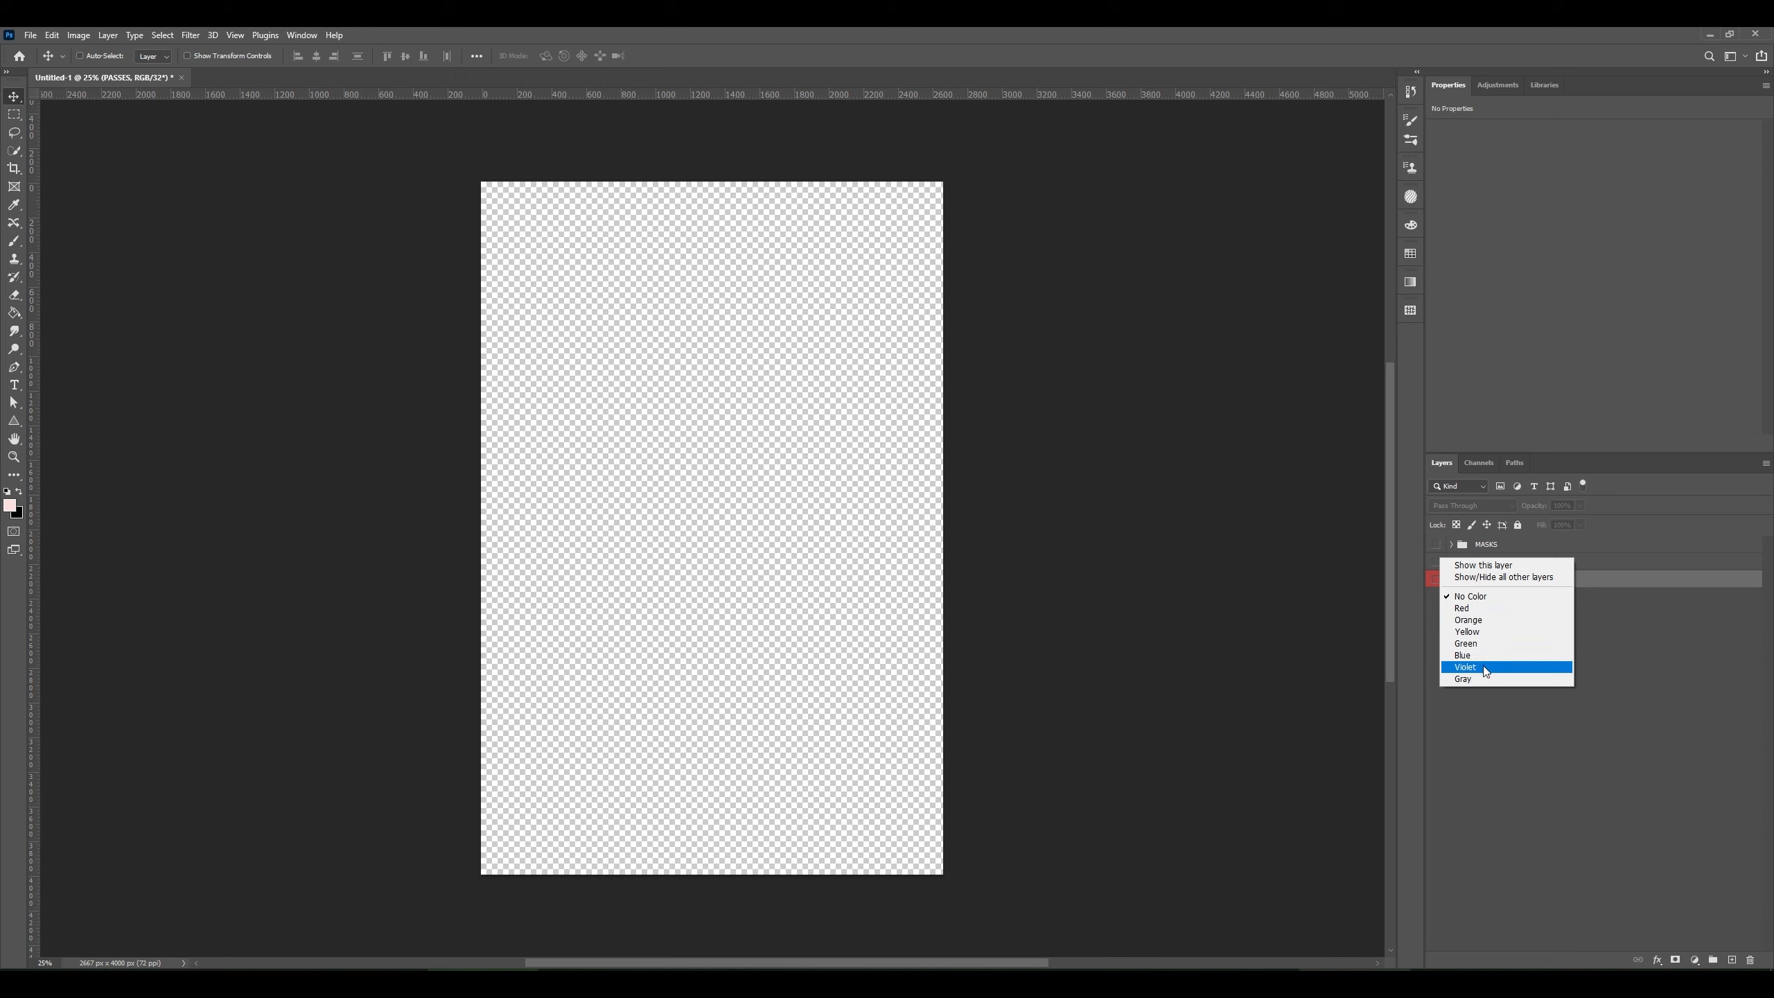
pyautogui.click(1495, 667)
pyautogui.rightClick(1437, 545)
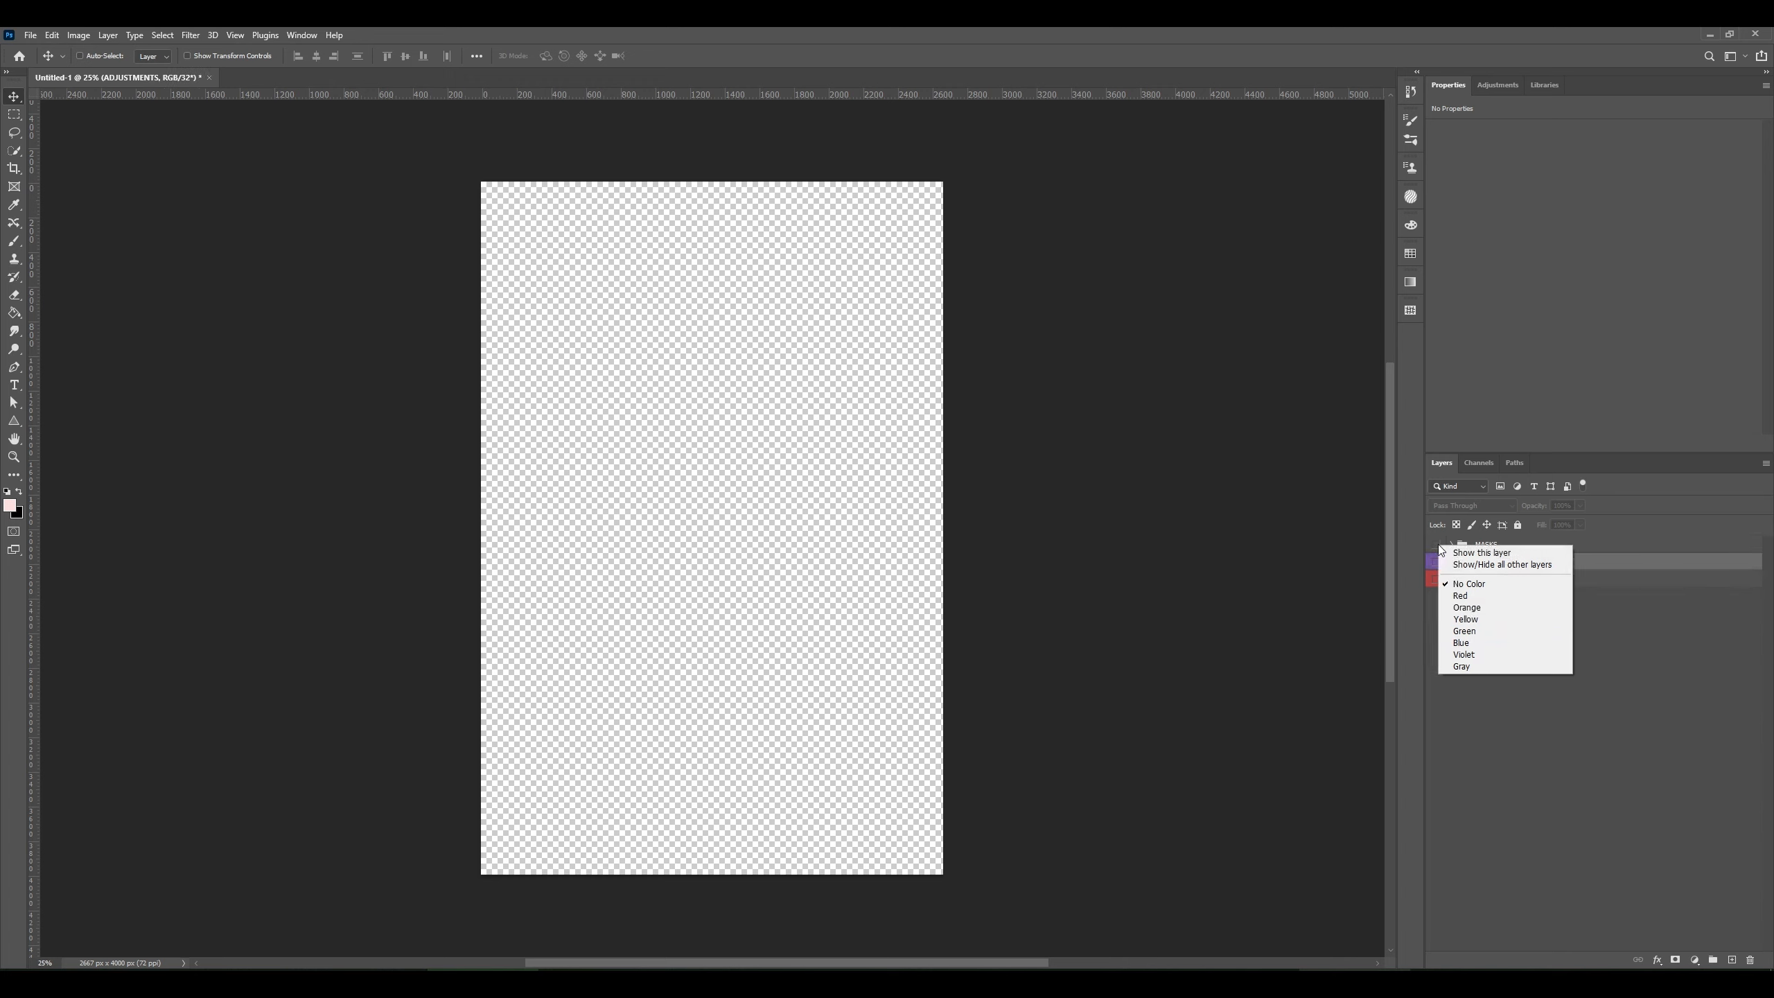
pyautogui.click(1472, 668)
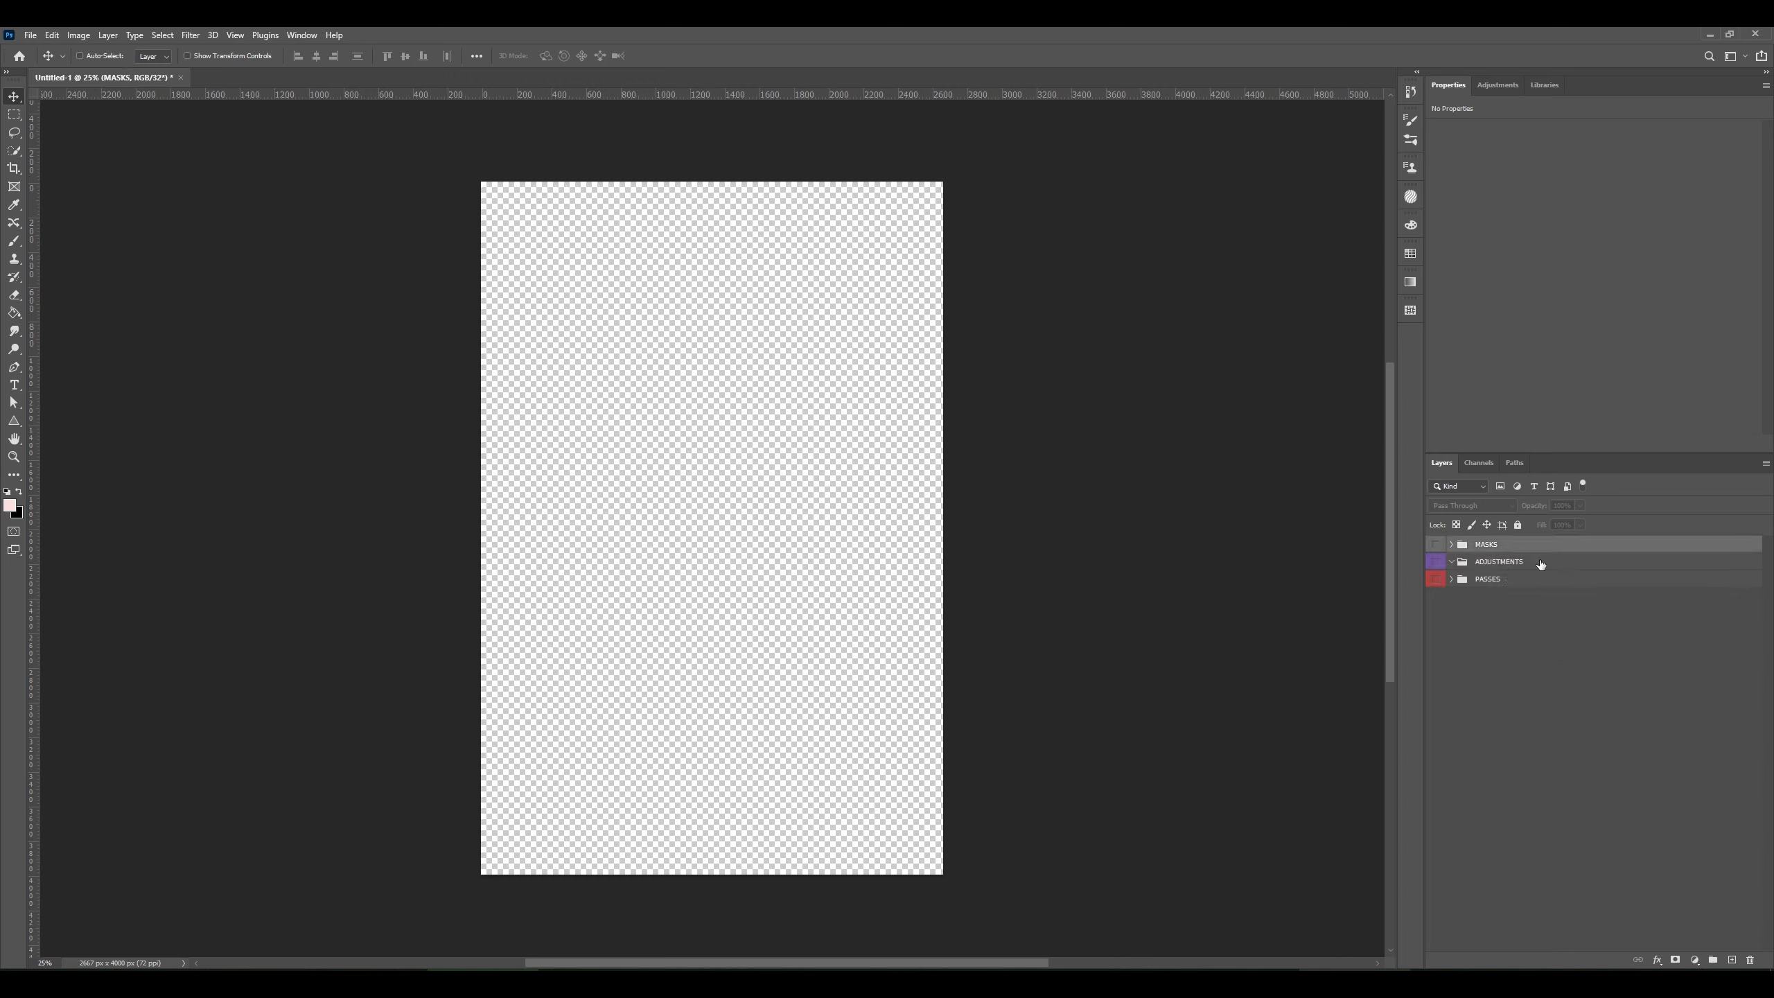
# - Expand the PASSES group and set its layer previews to Large Thumbnails
pyautogui.click(1451, 578)
pyautogui.click(1572, 630)
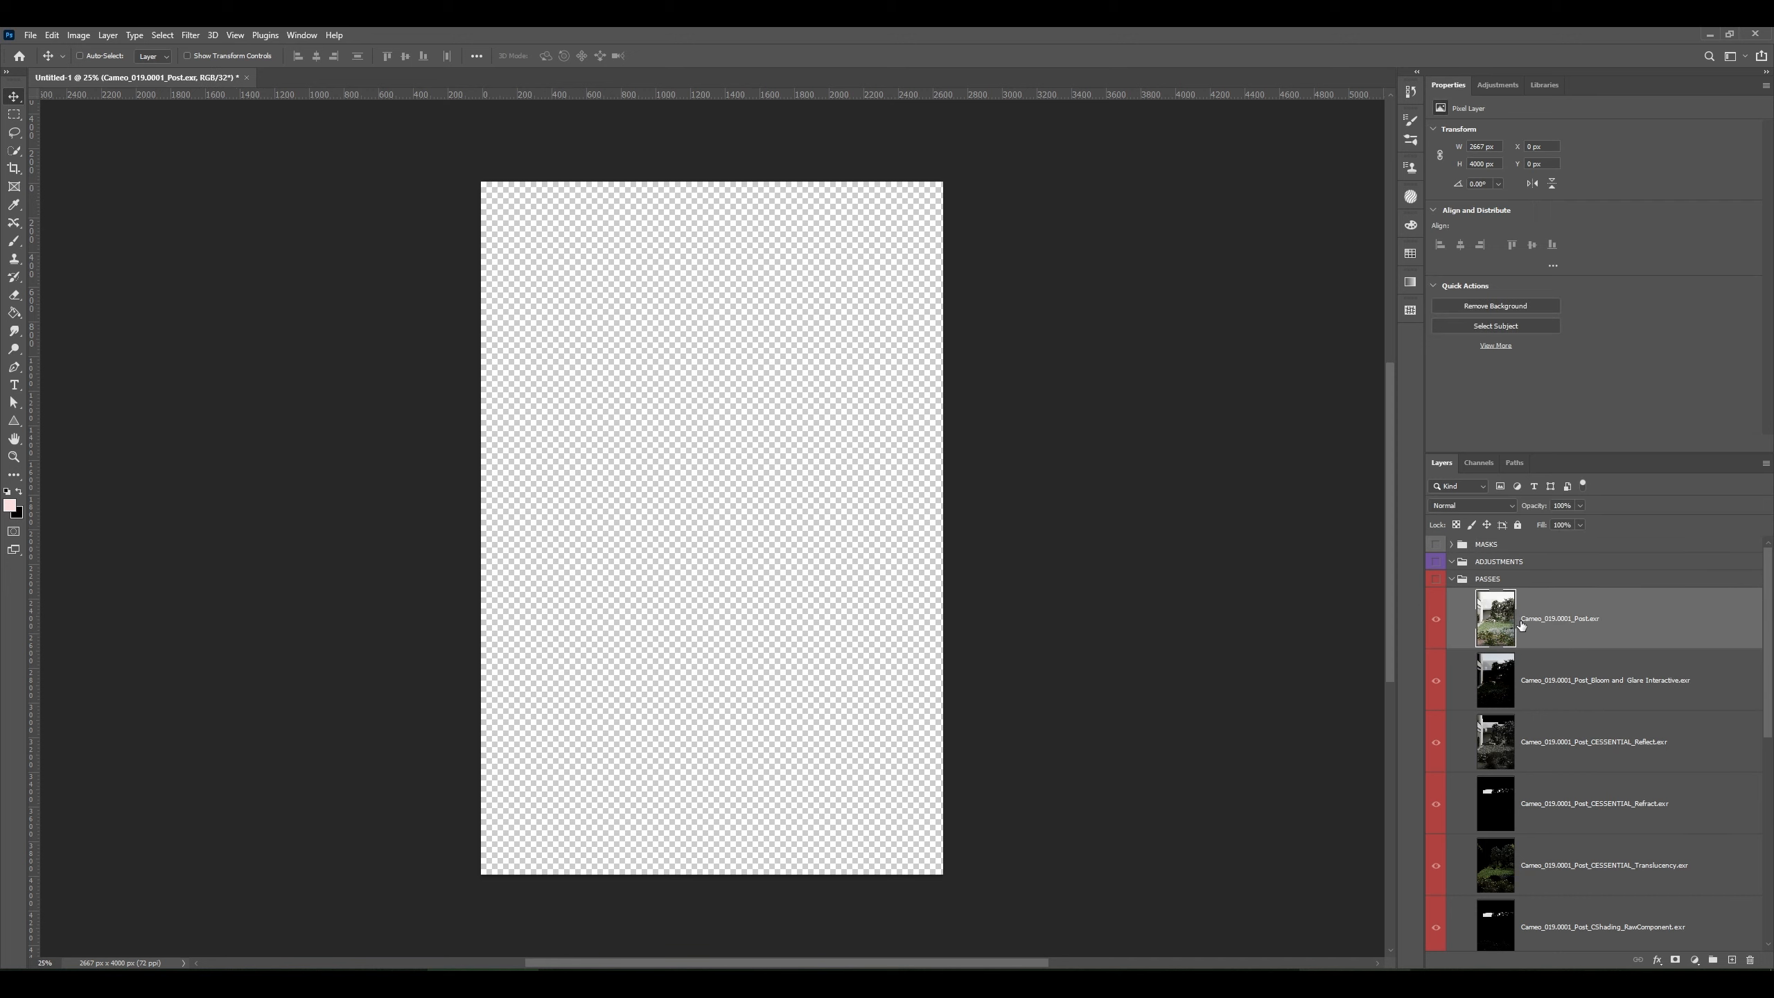
pyautogui.rightClick(1486, 628)
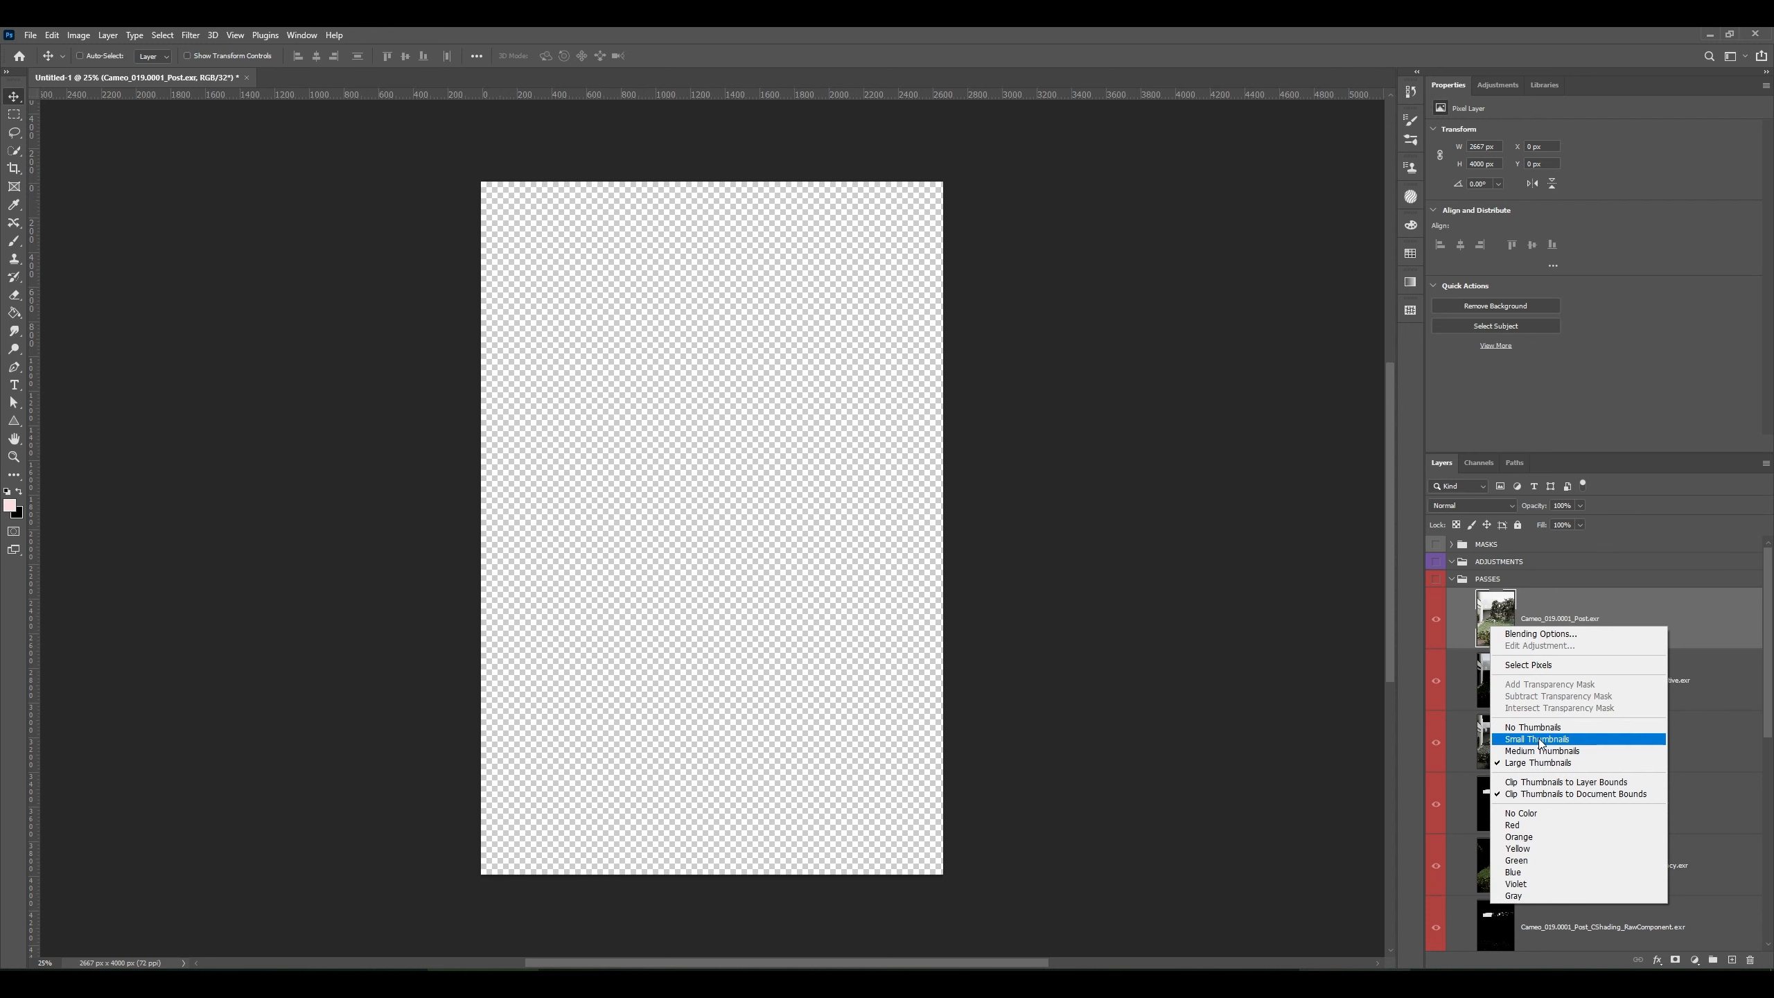
pyautogui.click(1530, 764)
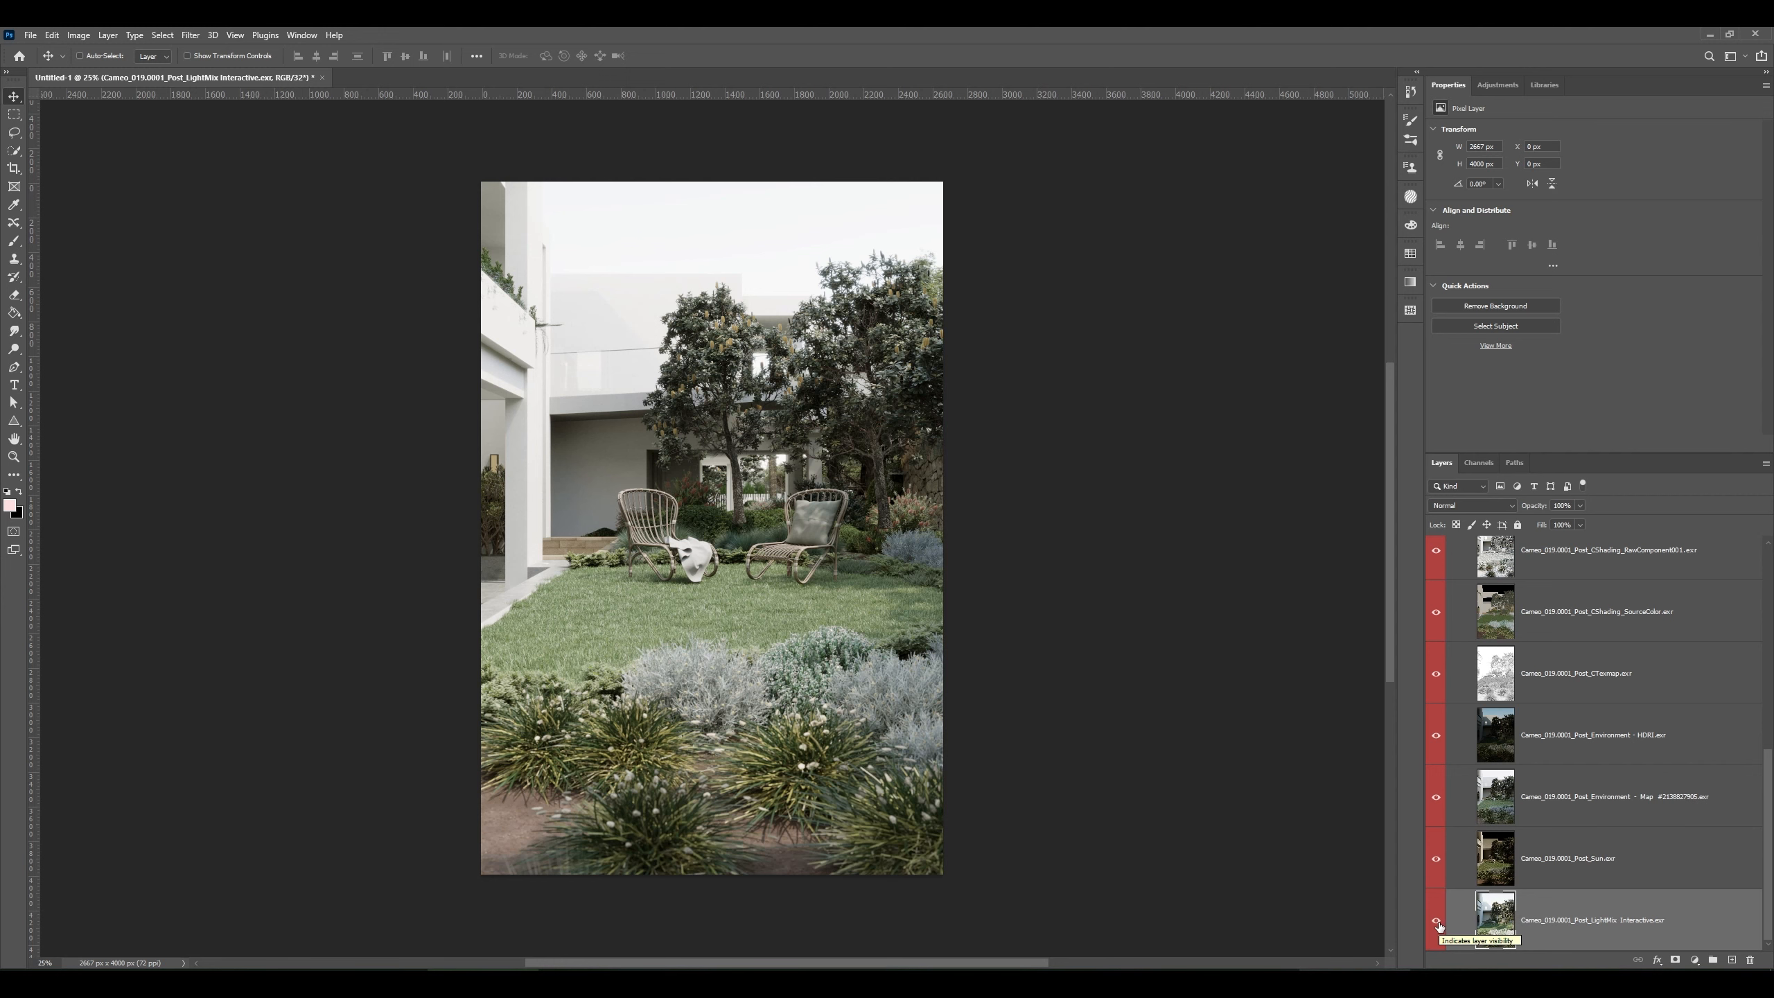
# - Compare the Sun pass with the LightMix Interactive pass, leave only LightMix Interactive visible, and collapse the PASSES group
pyautogui.keyDown('alt'); pyautogui.click(1437, 923); pyautogui.keyUp('alt')
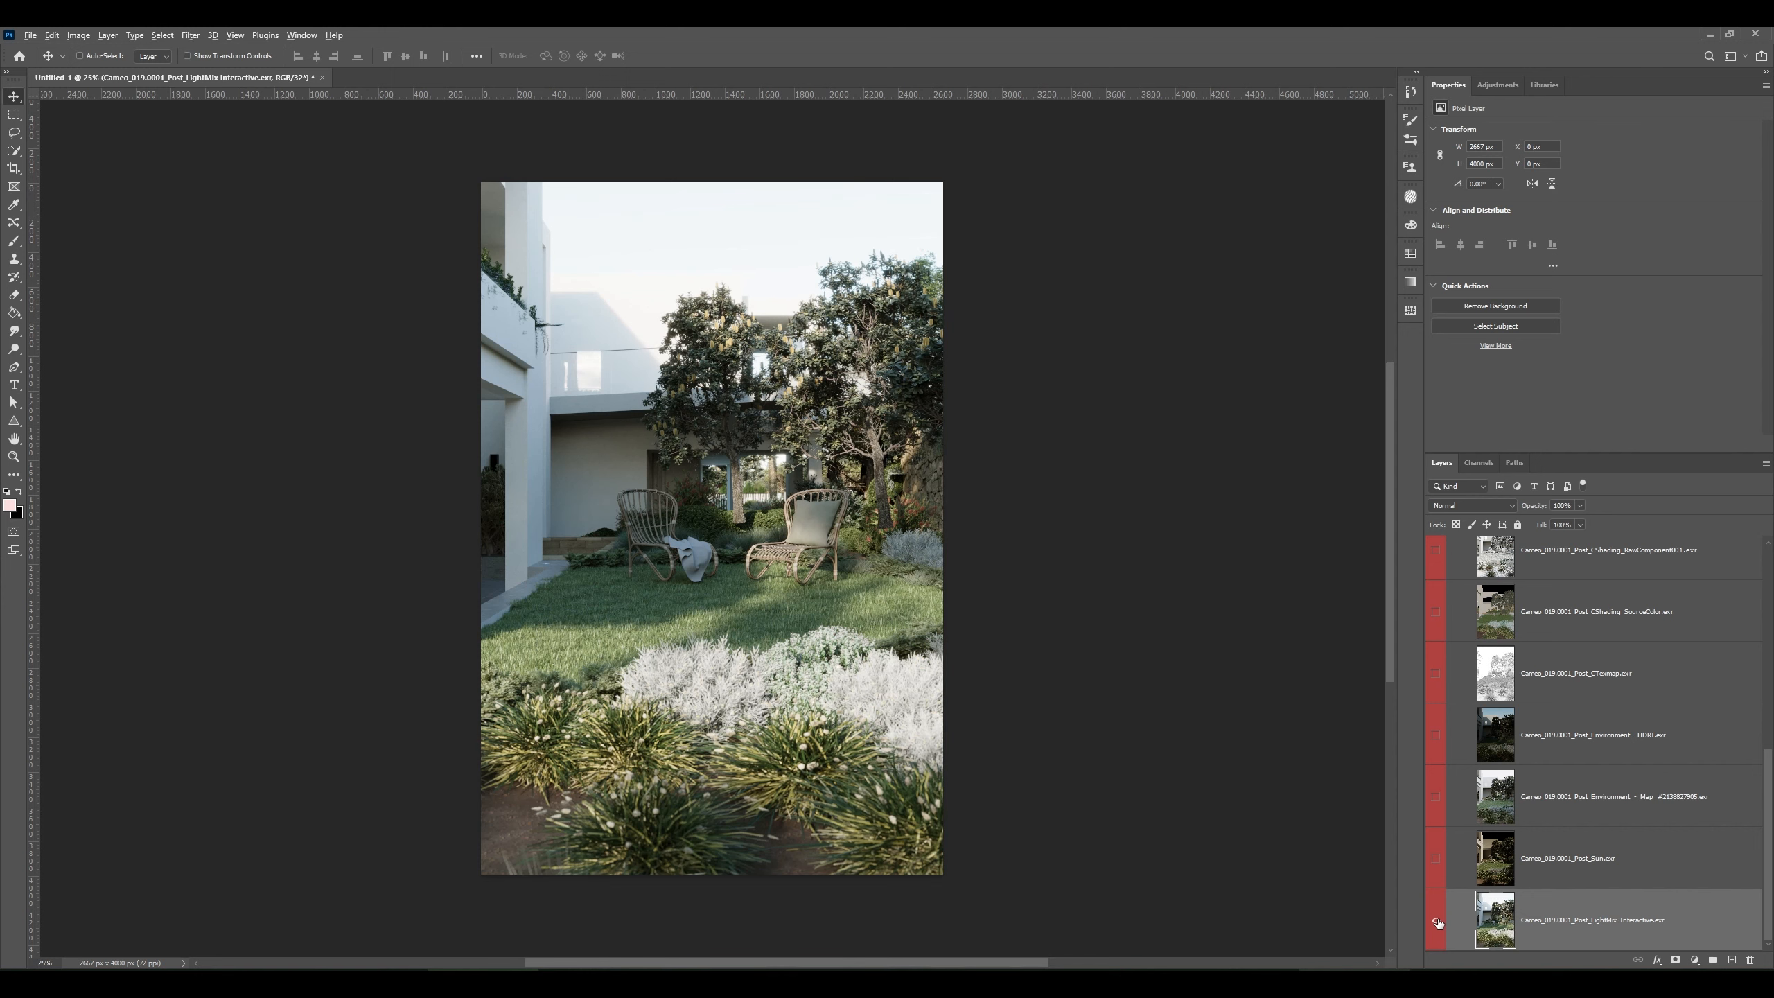
pyautogui.keyDown('alt'); pyautogui.click(1437, 869); pyautogui.keyUp('alt')
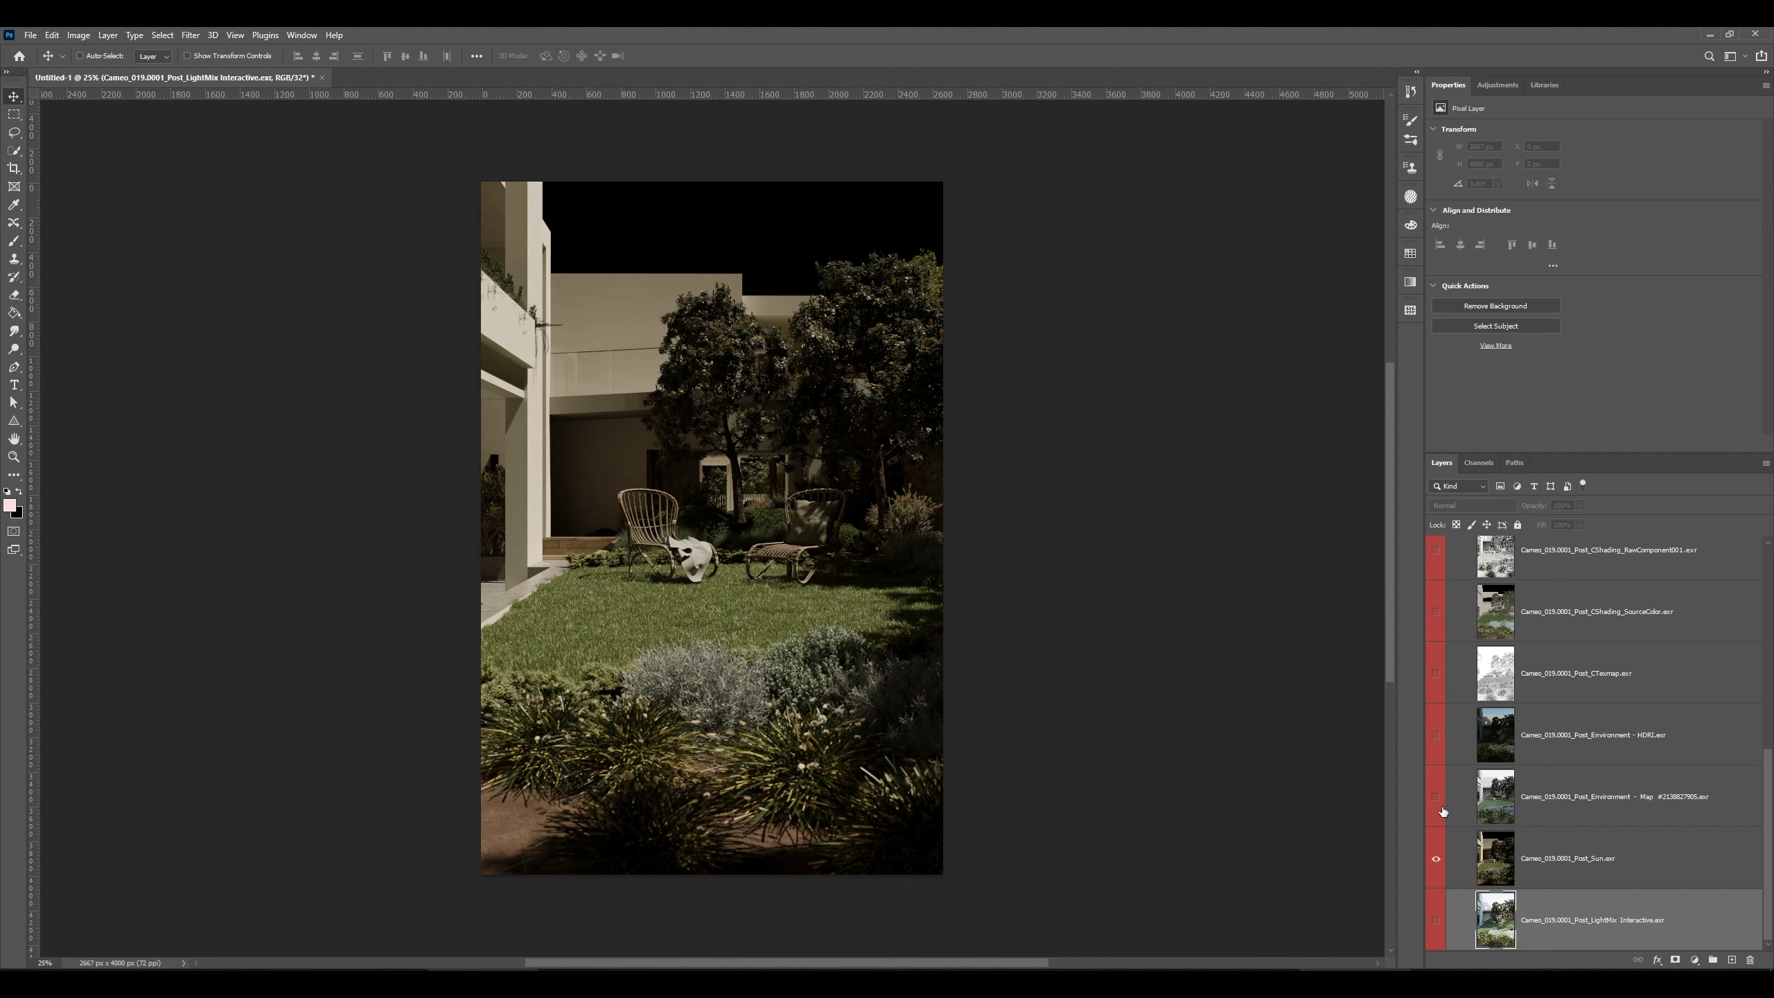
pyautogui.keyDown('alt'); pyautogui.click(1435, 859); pyautogui.keyUp('alt')
pyautogui.keyDown('alt'); pyautogui.click(1435, 921); pyautogui.keyUp('alt')
pyautogui.scroll(5, 1467, 839)
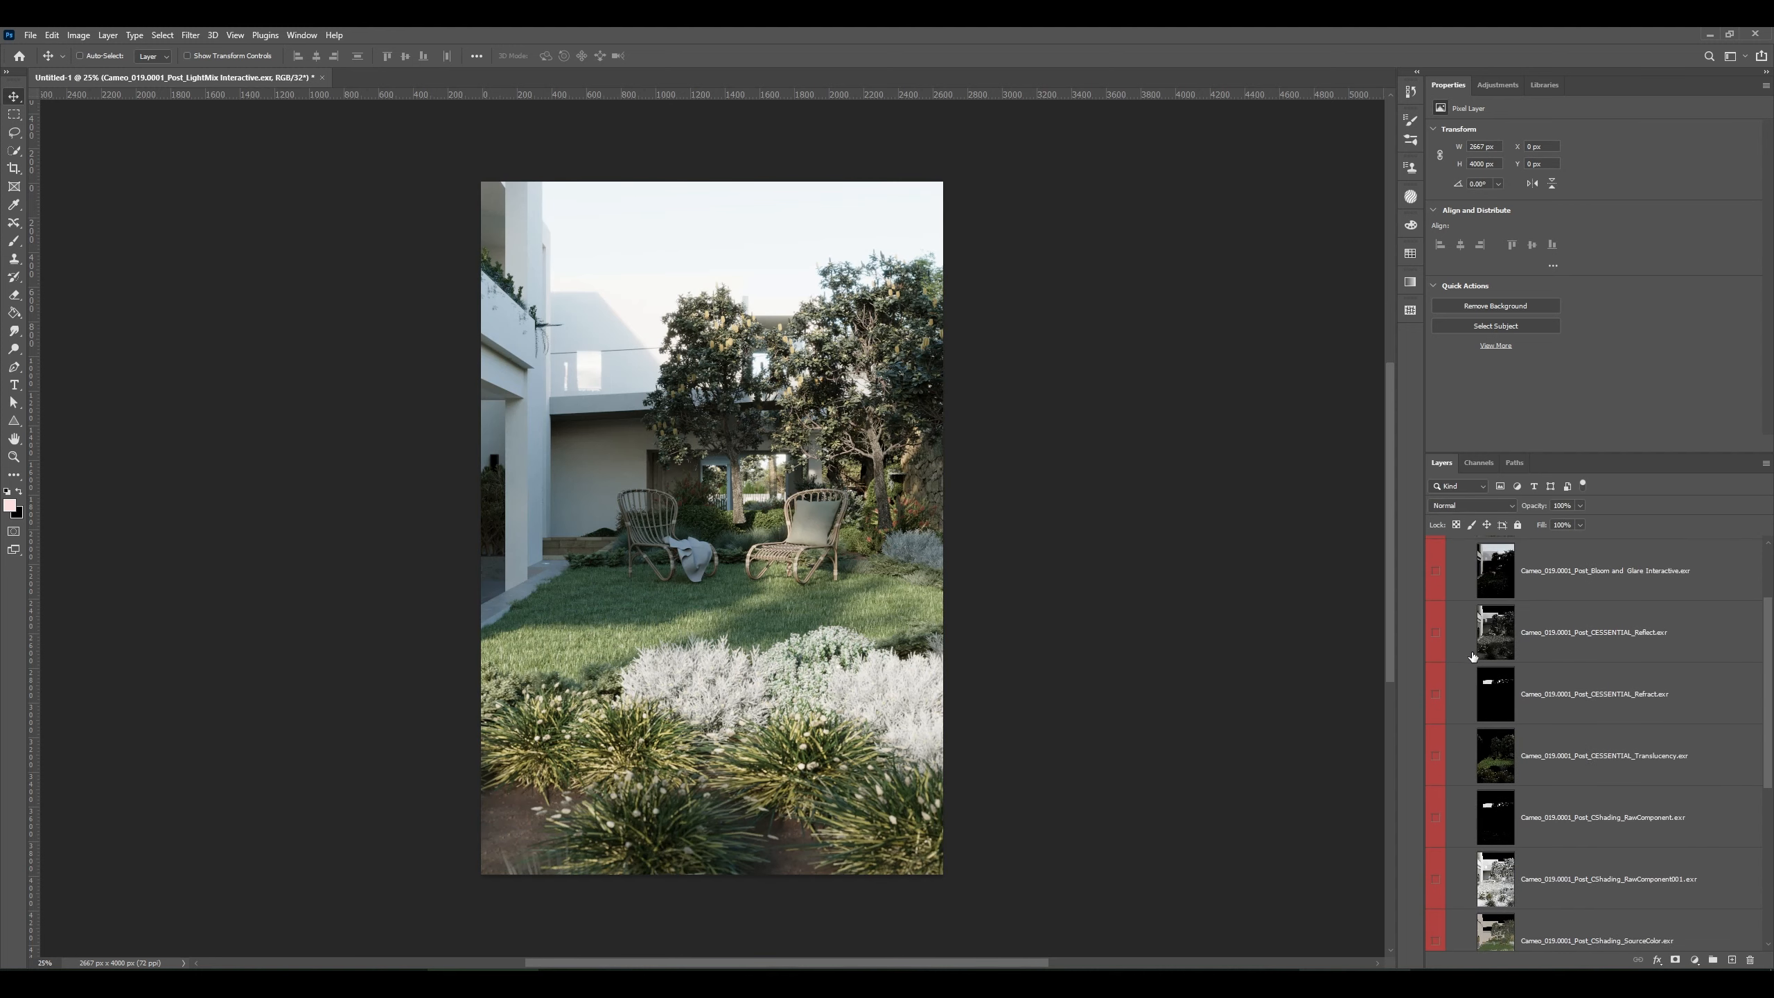
pyautogui.scroll(2, 1473, 657)
pyautogui.click(1452, 580)
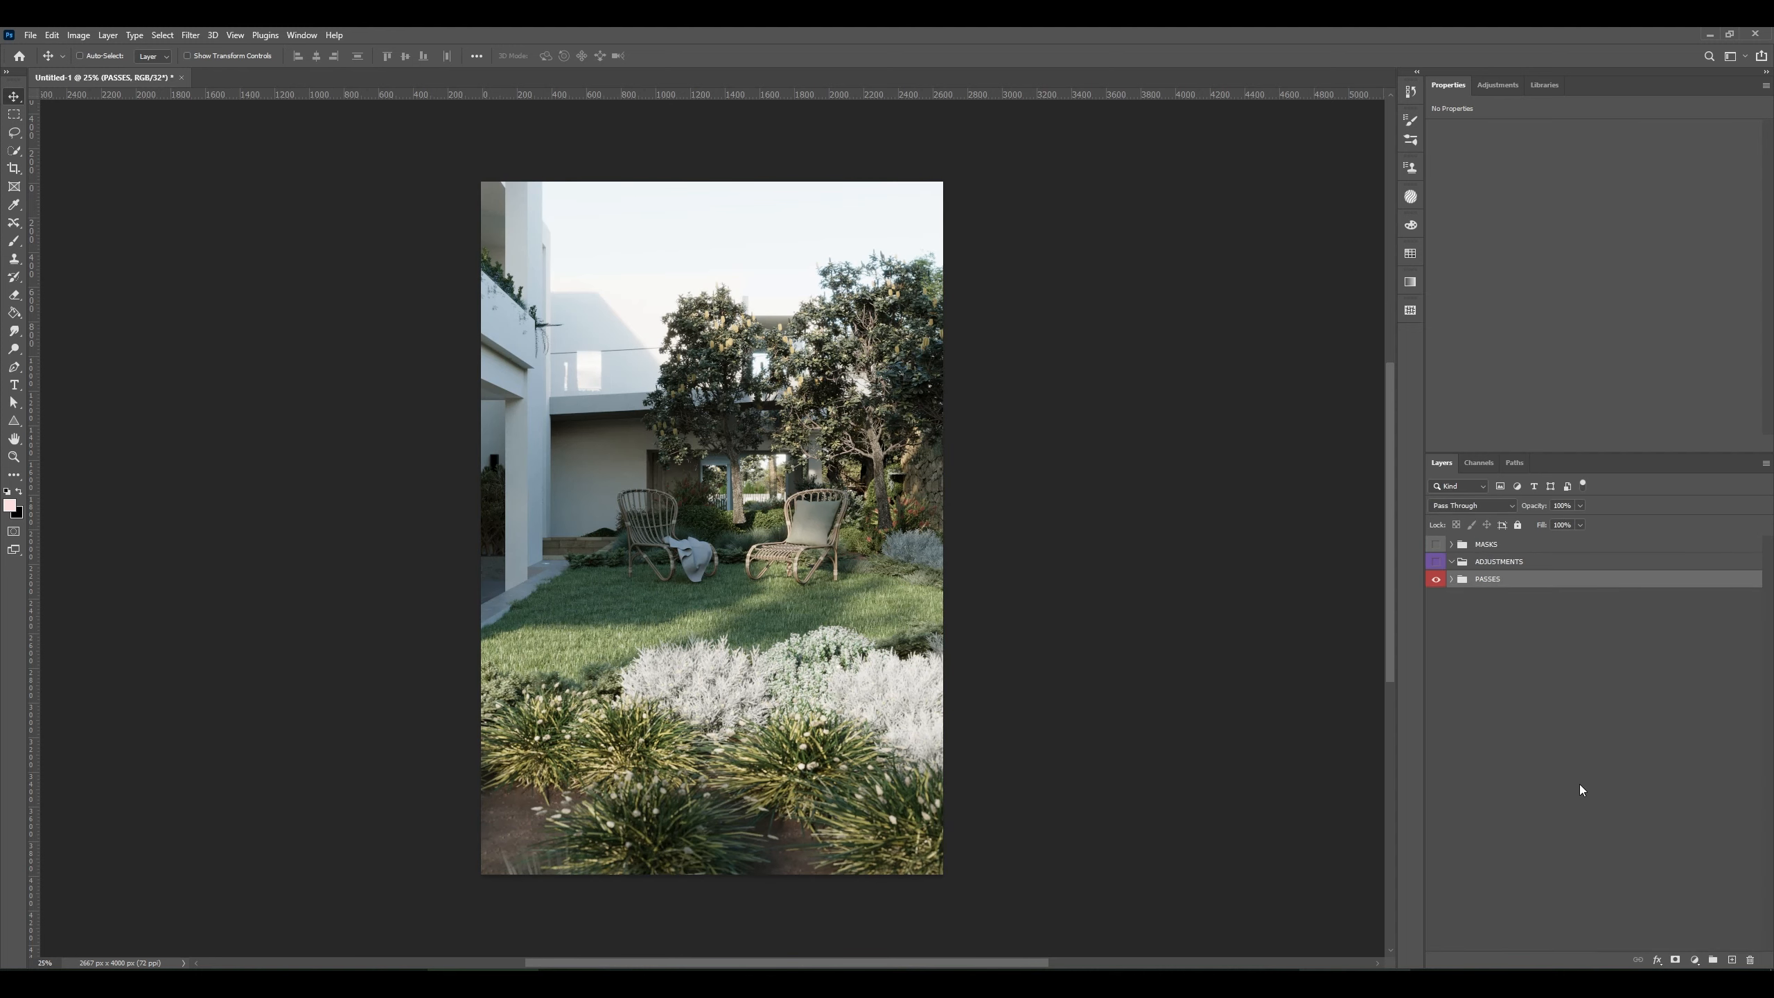
# - Create a new layer group named BACKGROUND below the PASSES group
pyautogui.click(1712, 963)
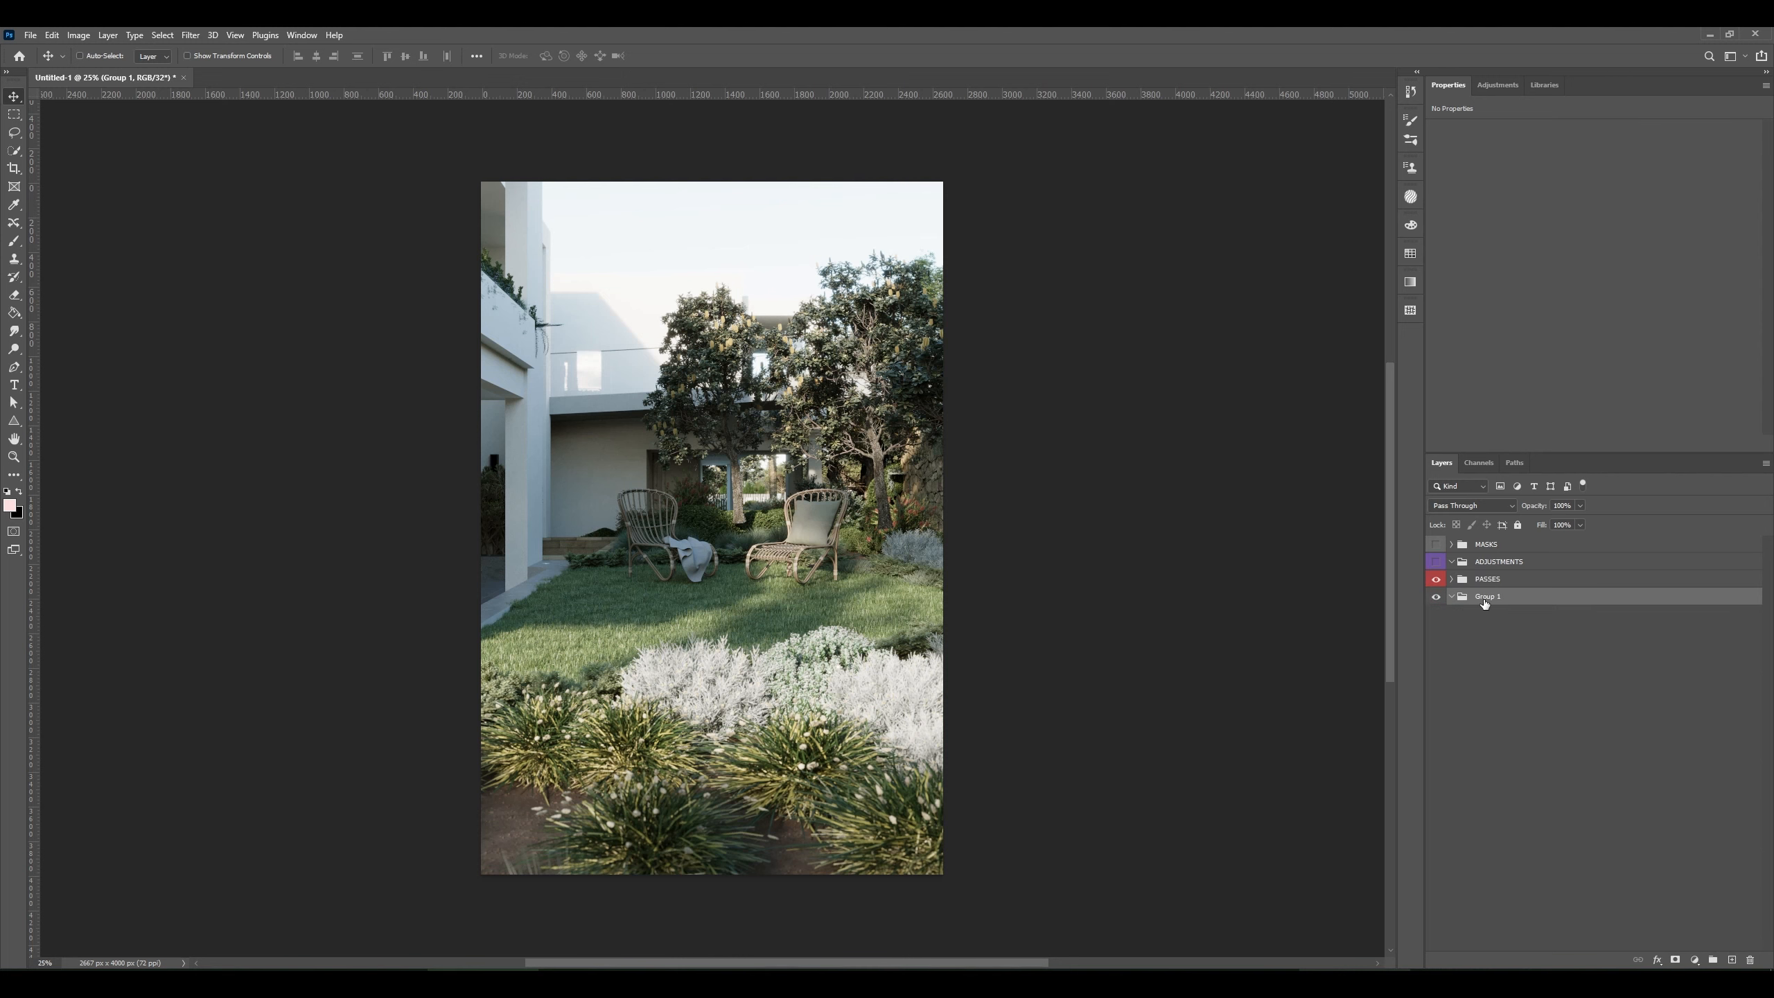
pyautogui.doubleClick(1487, 596)
pyautogui.write('BACKGROUND')
pyautogui.press('Return')
# - Group ADJUSTMENTS and PASSES into a parent group named RENDER, and expand it
pyautogui.click(1518, 583)
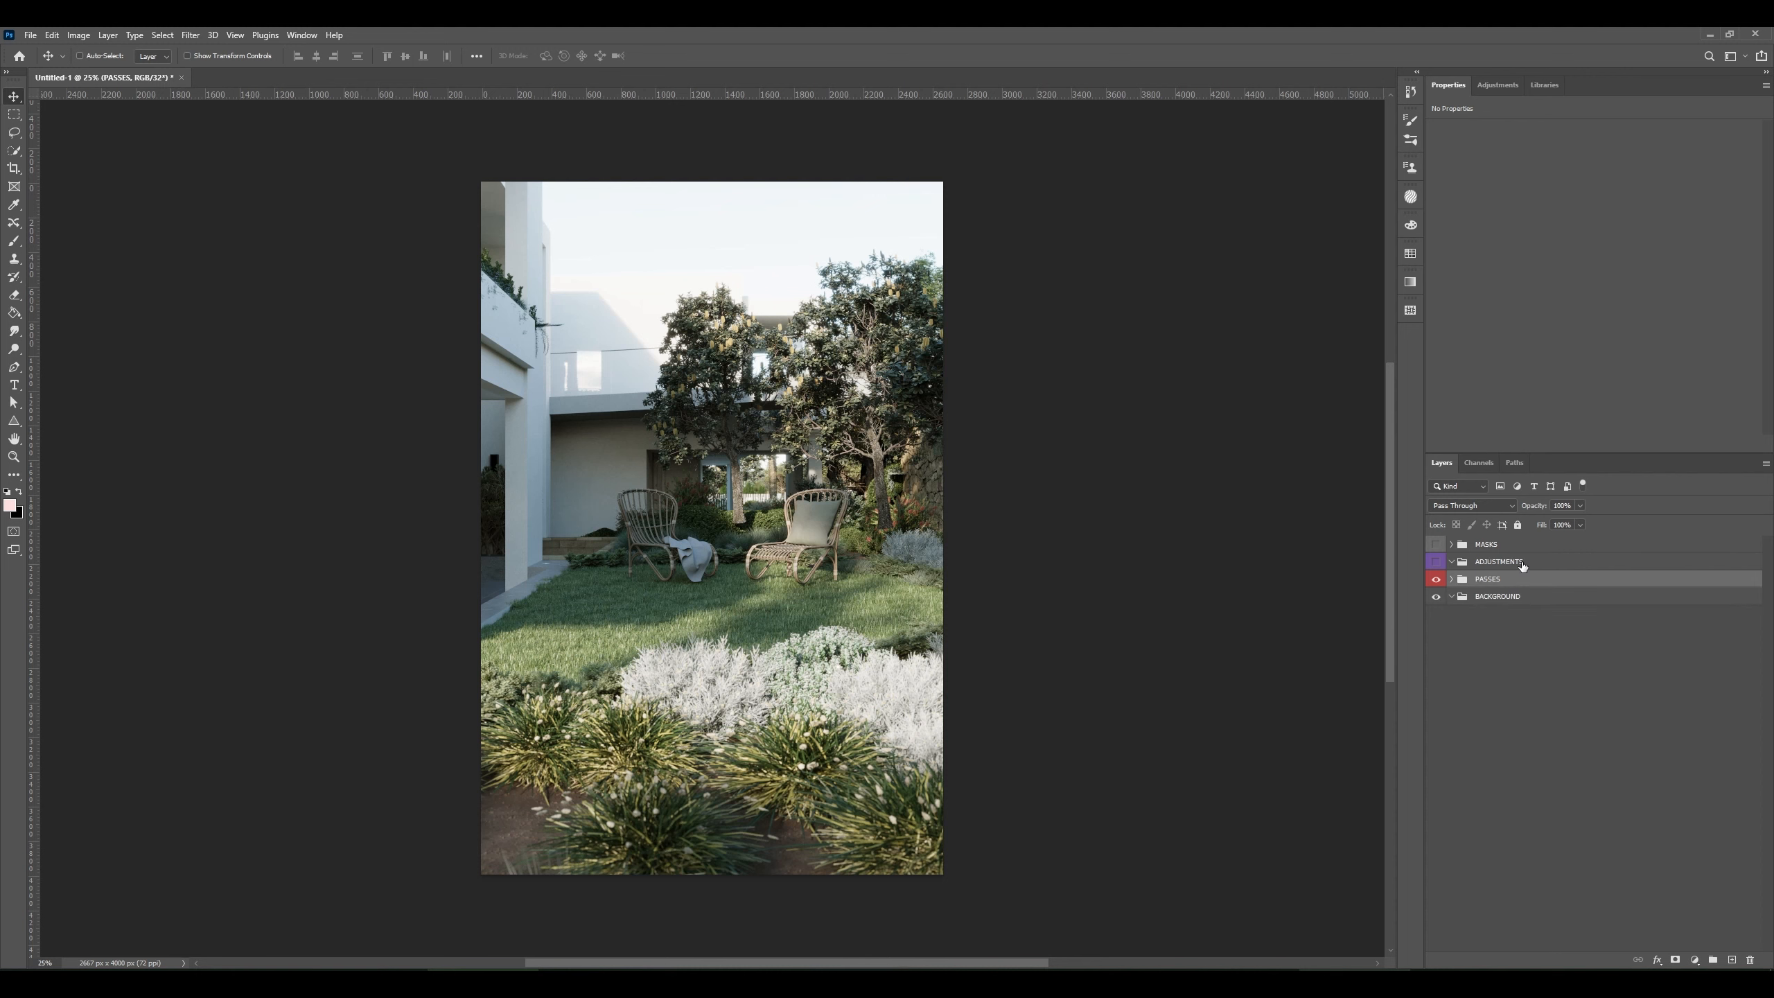
pyautogui.keyDown('ctrl'); pyautogui.click(1523, 565); pyautogui.keyUp('ctrl')
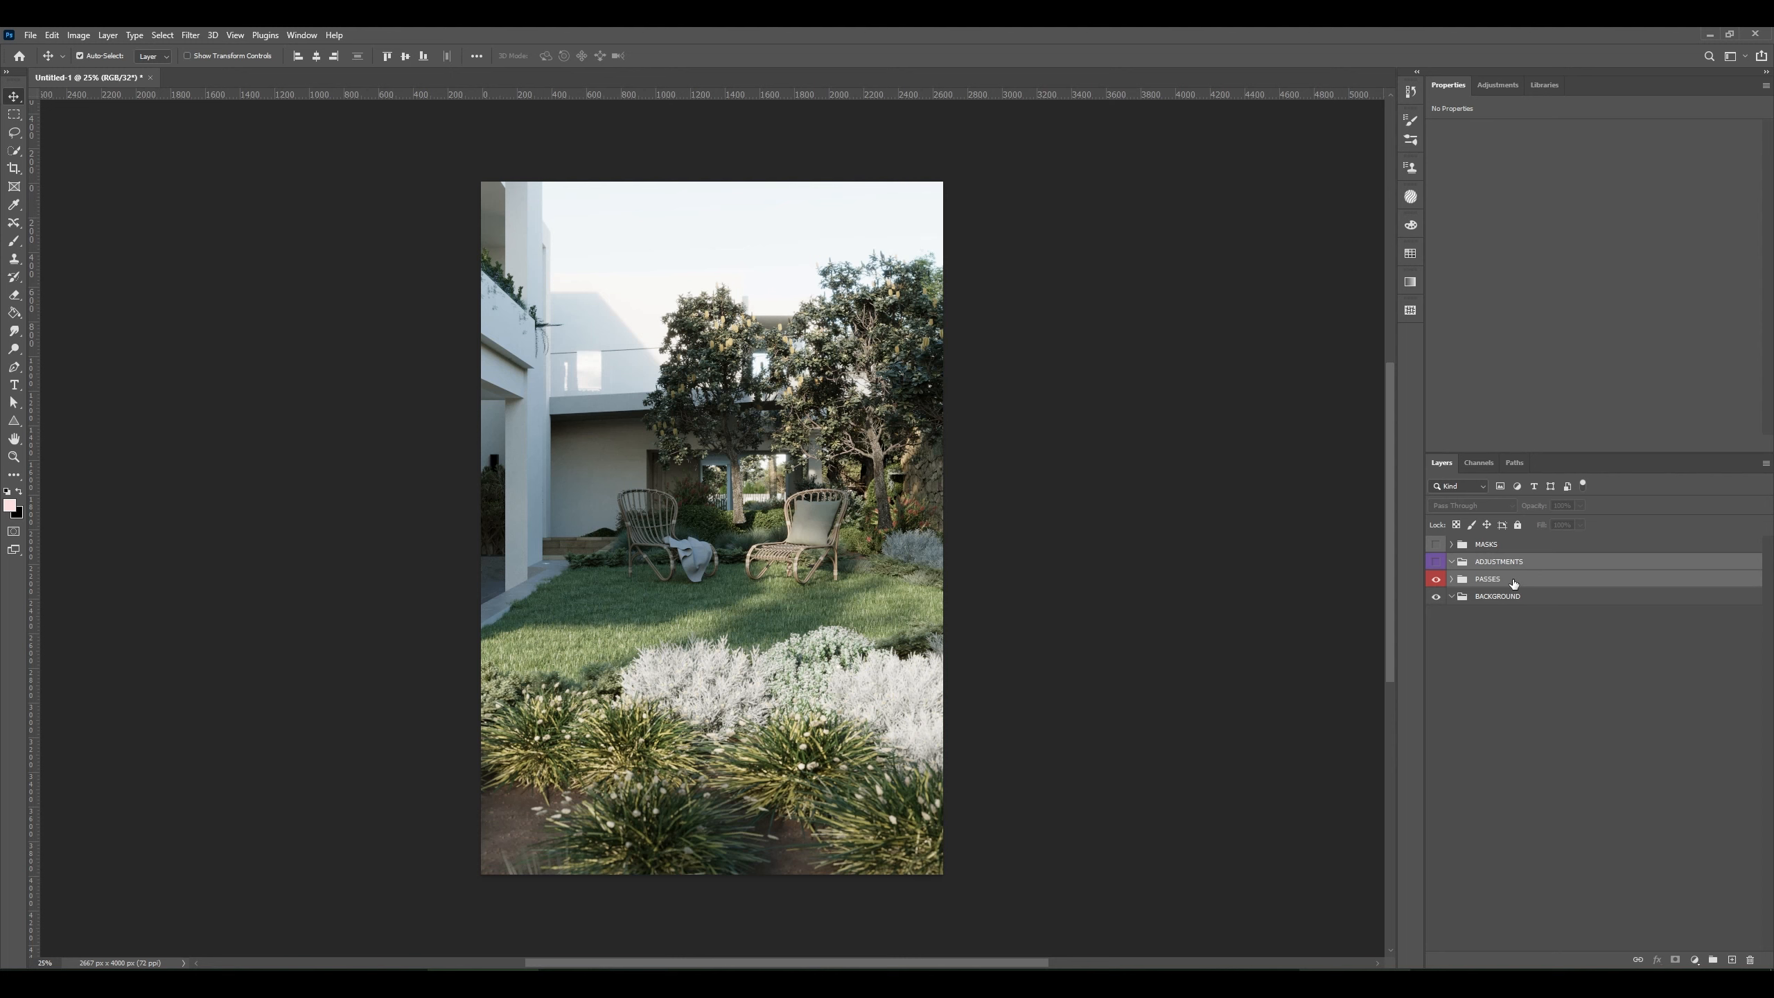
pyautogui.hotkey('ctrl', 'g')
pyautogui.doubleClick(1485, 564)
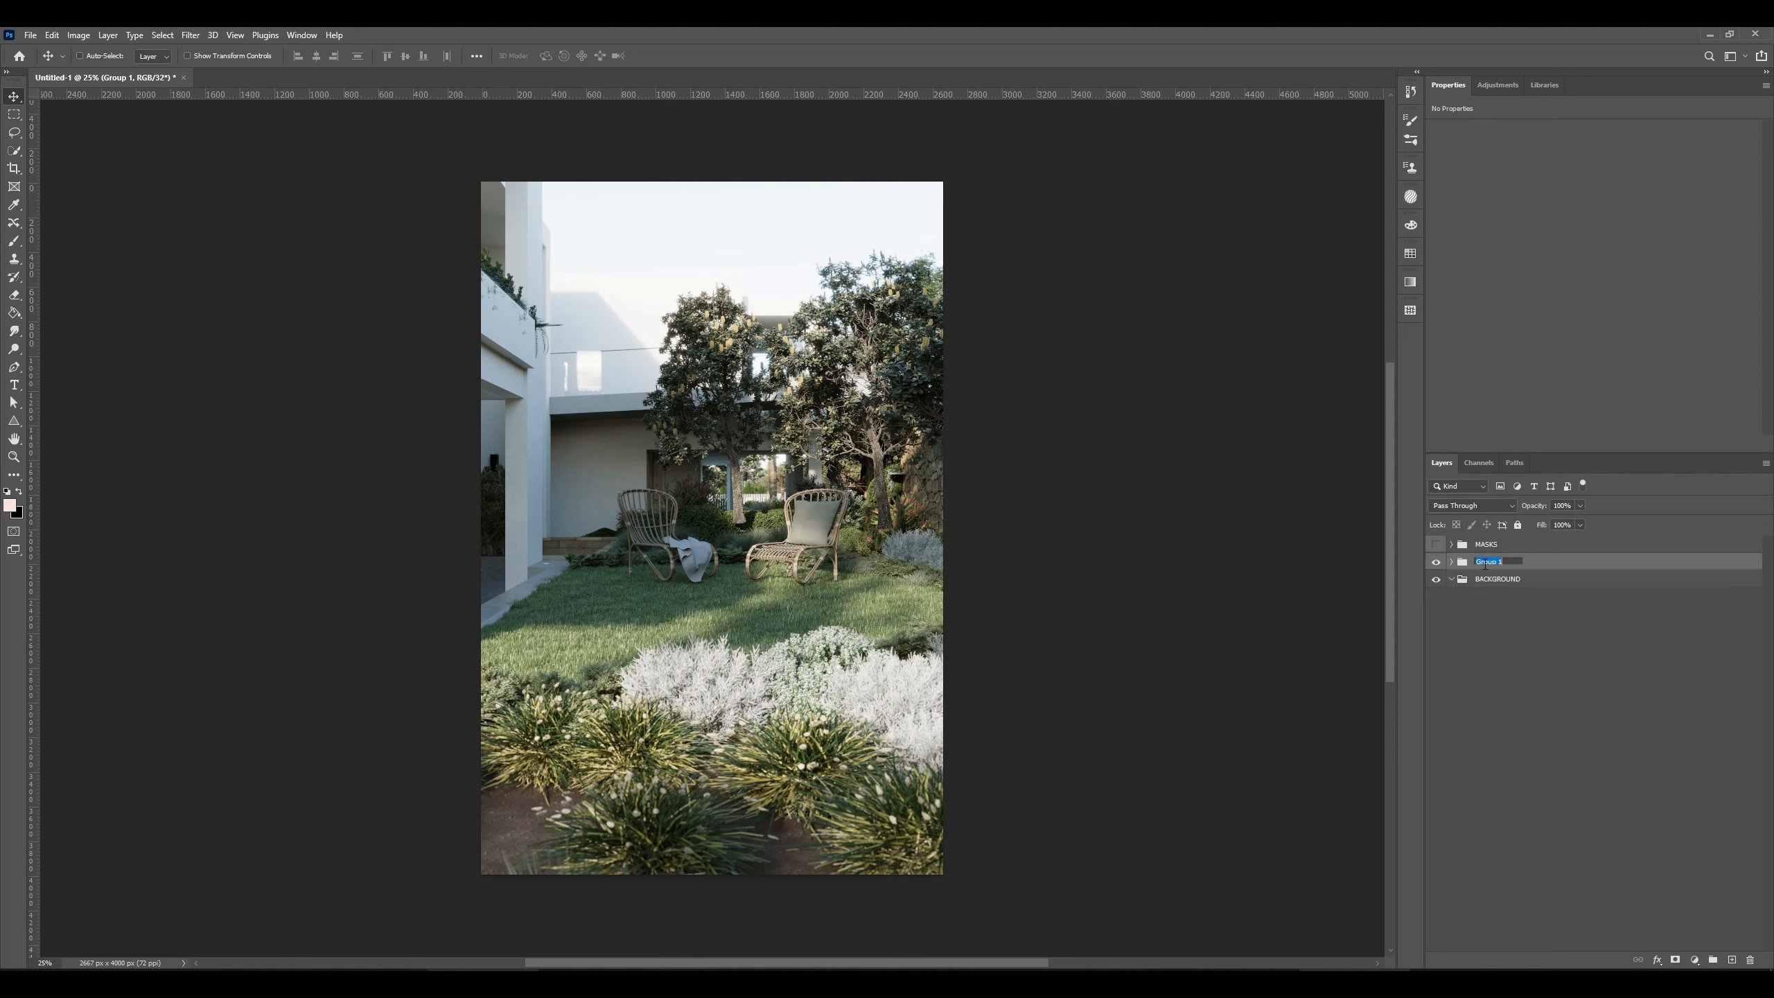
pyautogui.write('rend')
pyautogui.write('RENDER')
pyautogui.press('Return')
pyautogui.click(1452, 562)
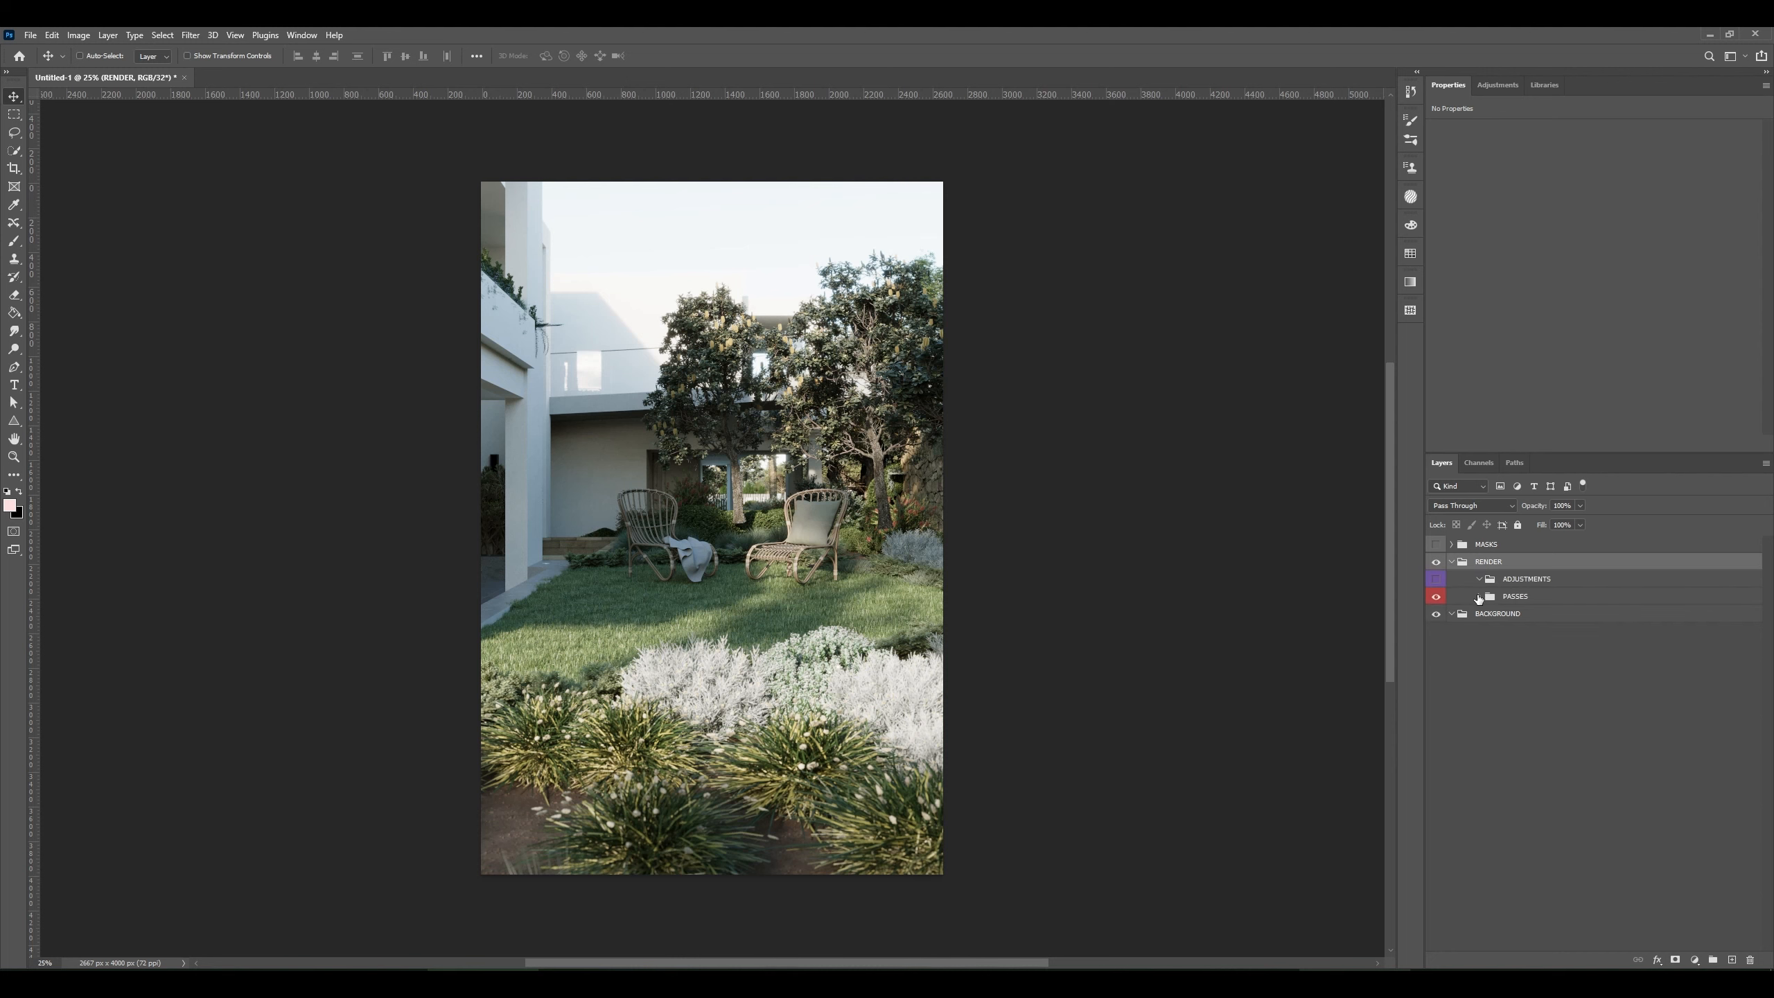
# - Copy the full canvas of the Cameo_019.0001_Post_Alpha.exr layer in MASKS, and leave that layer hidden
pyautogui.click(1453, 545)
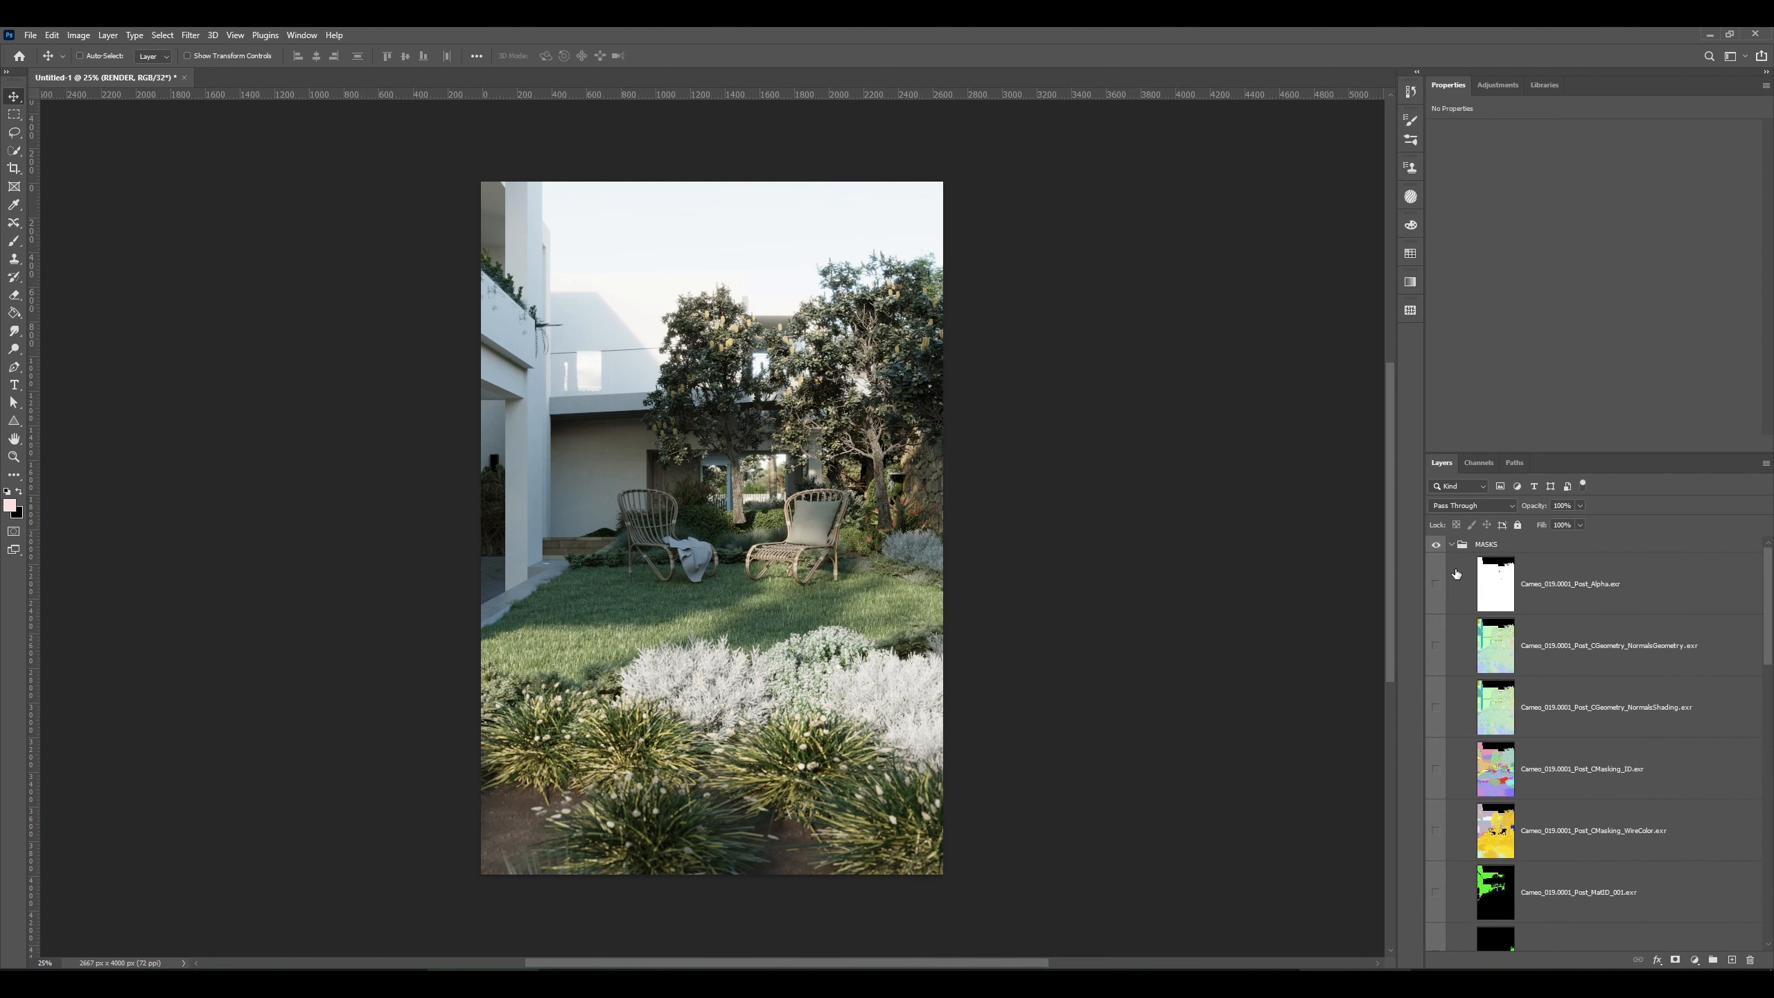
pyautogui.click(1436, 584)
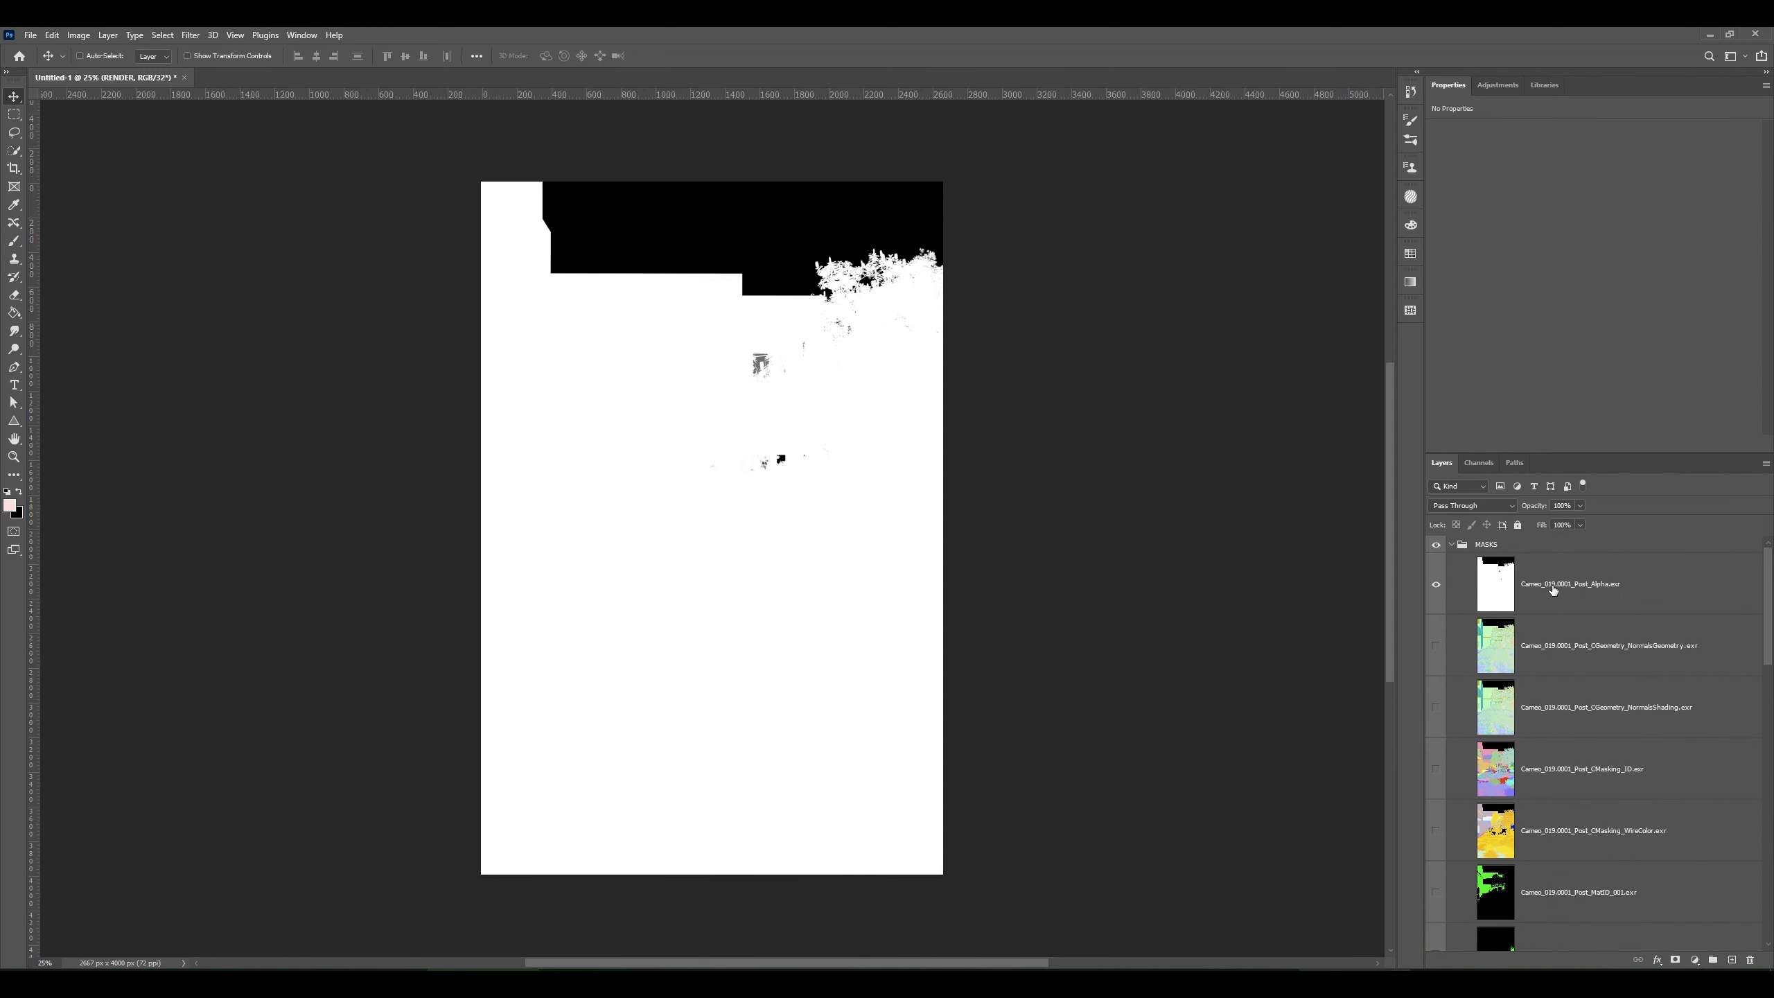
pyautogui.click(1553, 591)
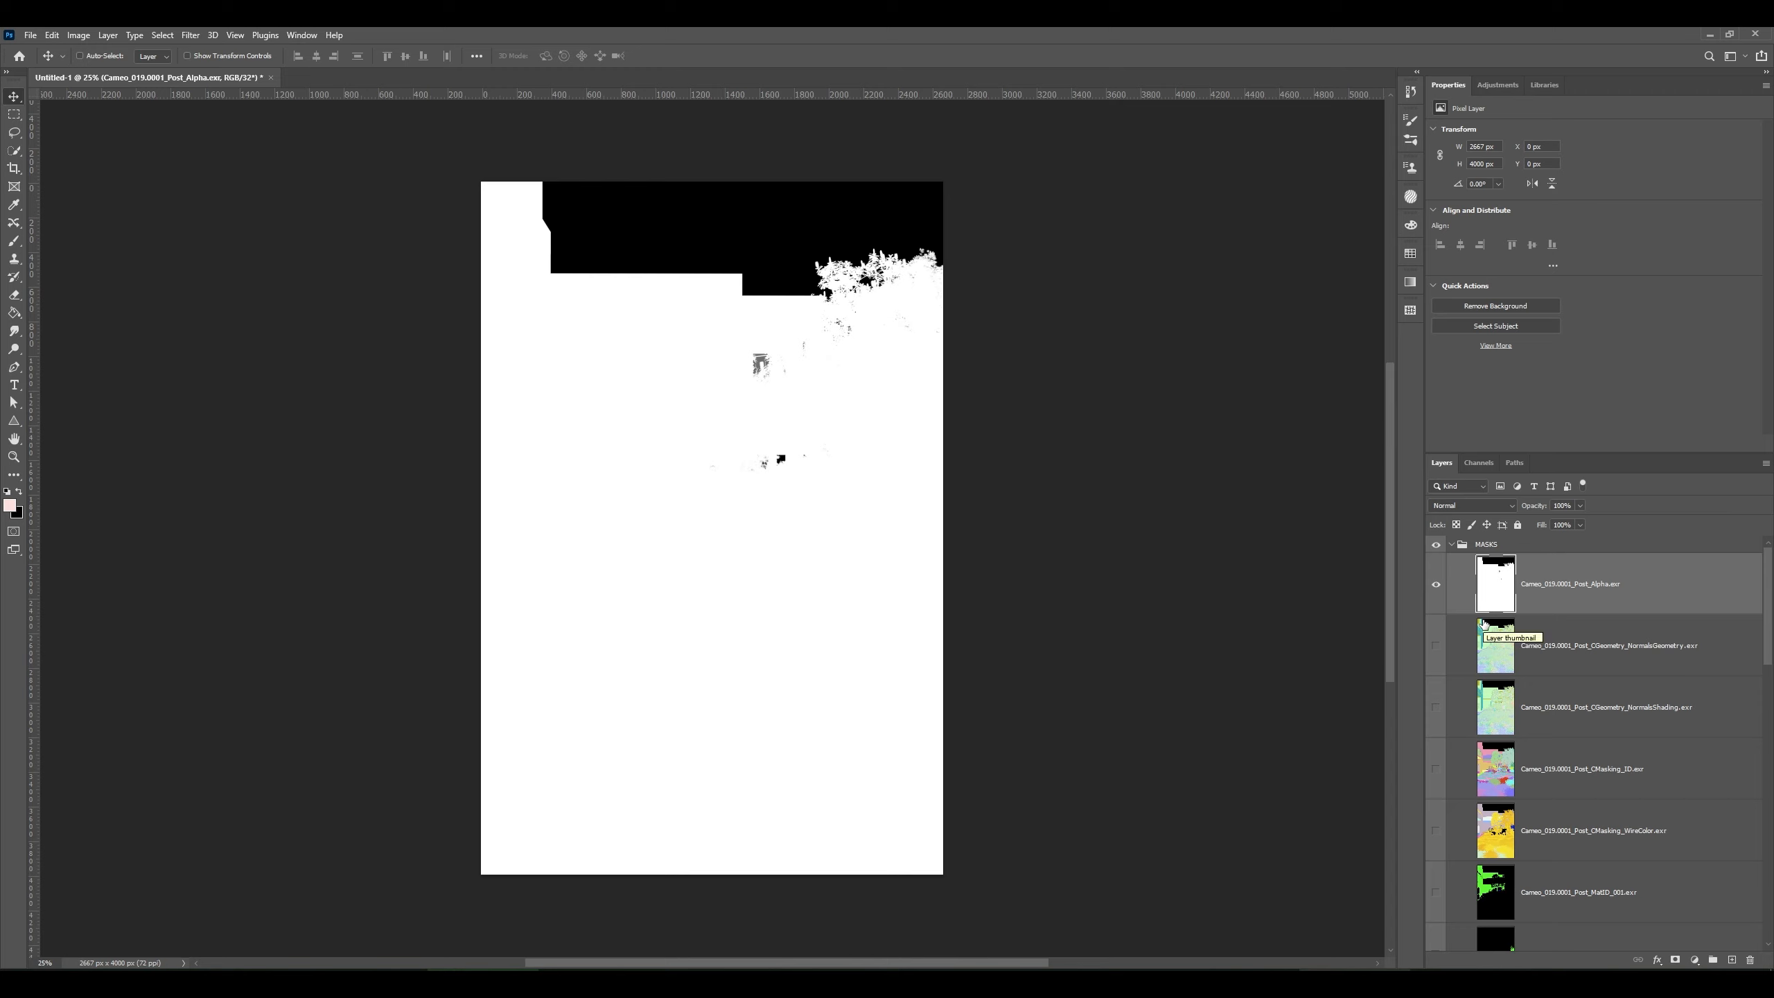
pyautogui.press('ctrl')
pyautogui.hotkey('ctrl', 'a')
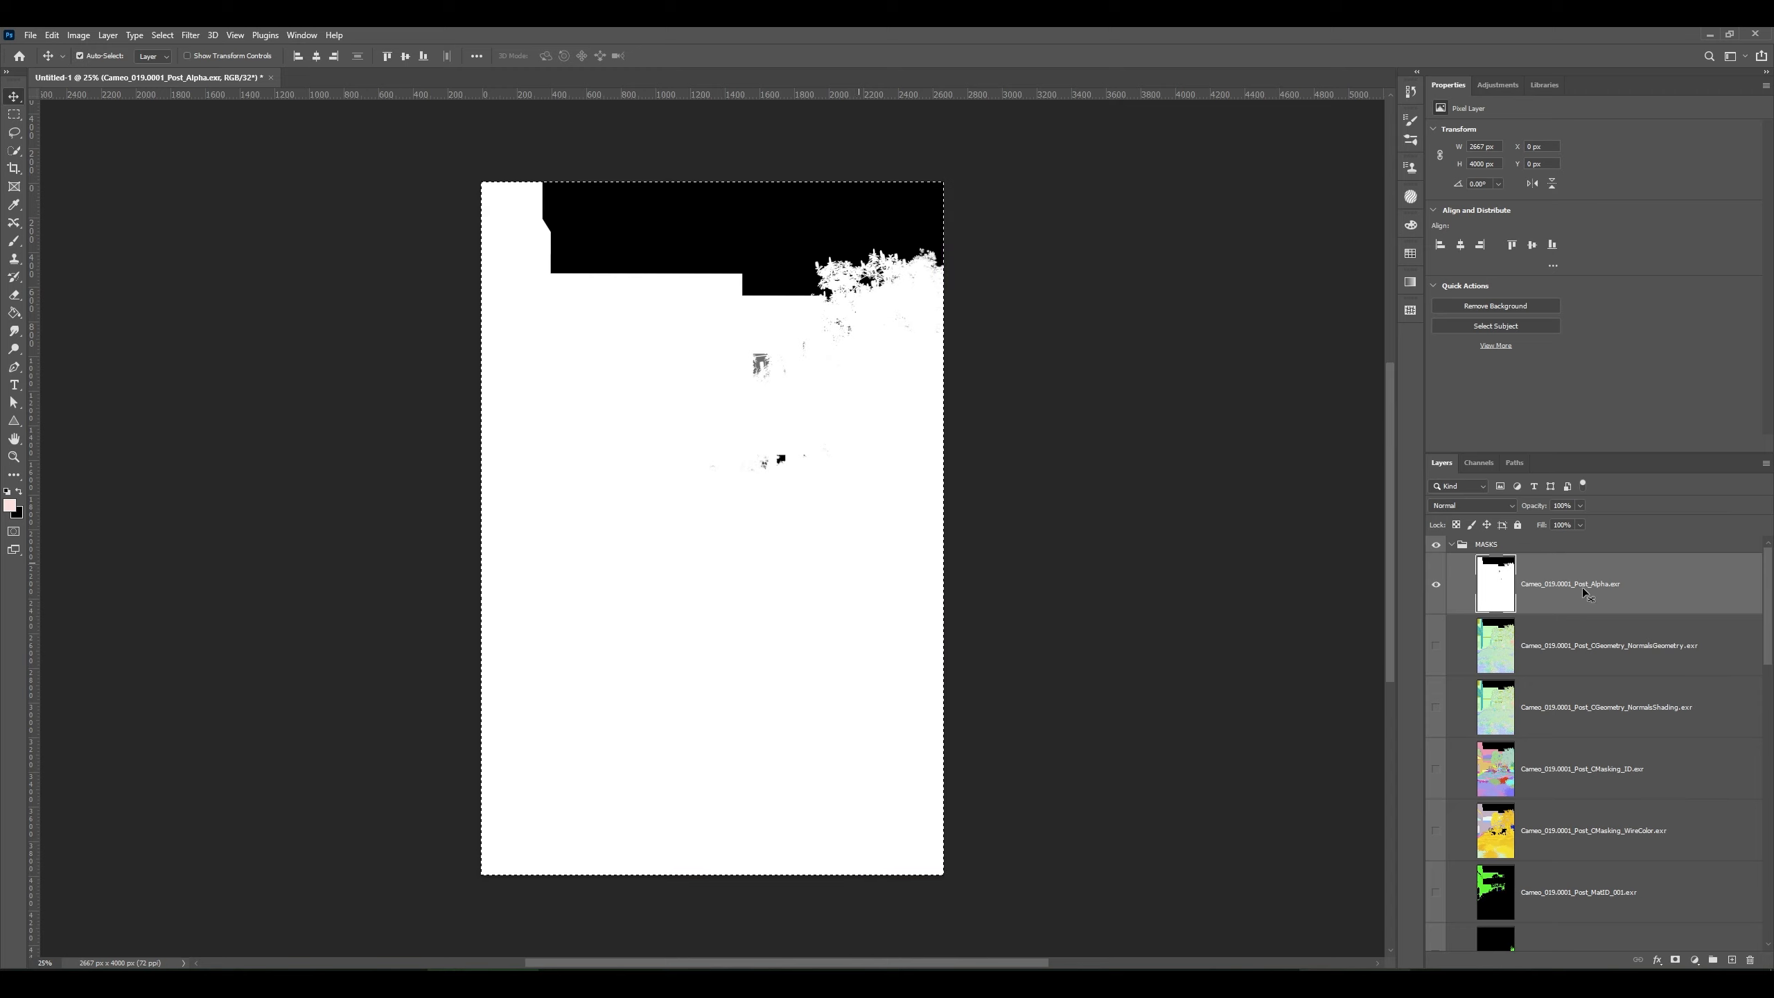
pyautogui.click(1437, 579)
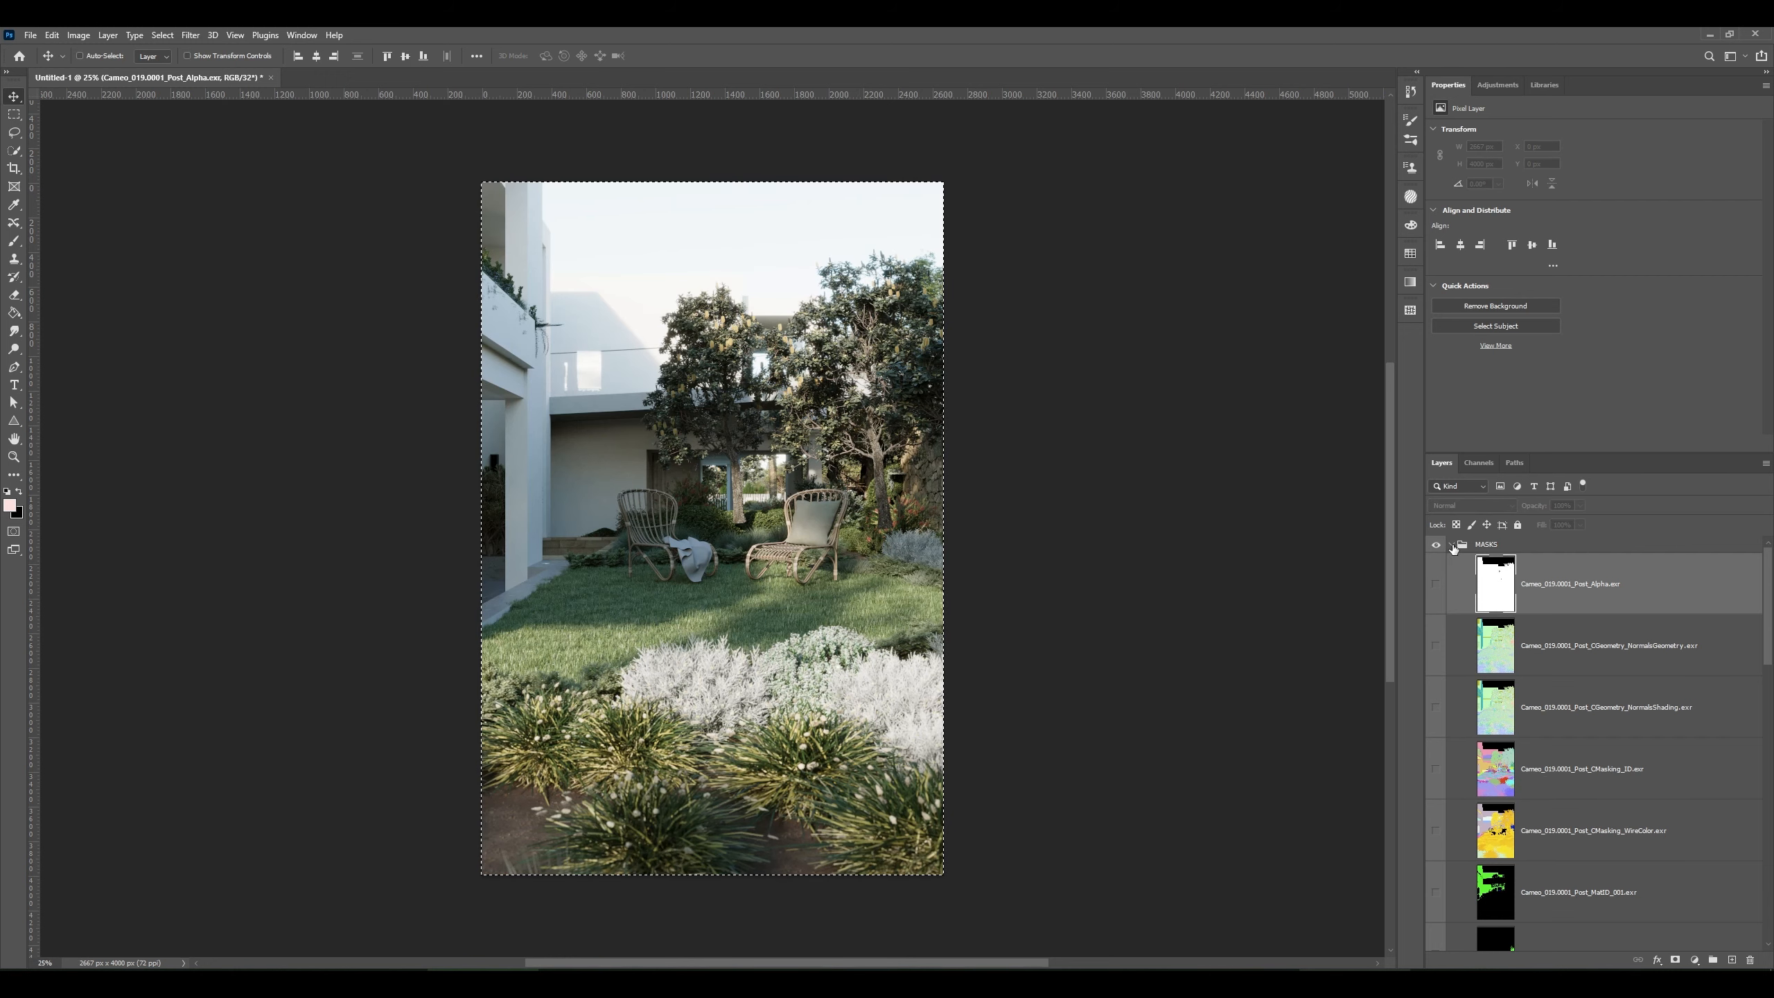
pyautogui.click(1452, 545)
# - Add a layer mask to the RENDER group, paste the copied alpha into it, and clear the selection
pyautogui.click(1491, 563)
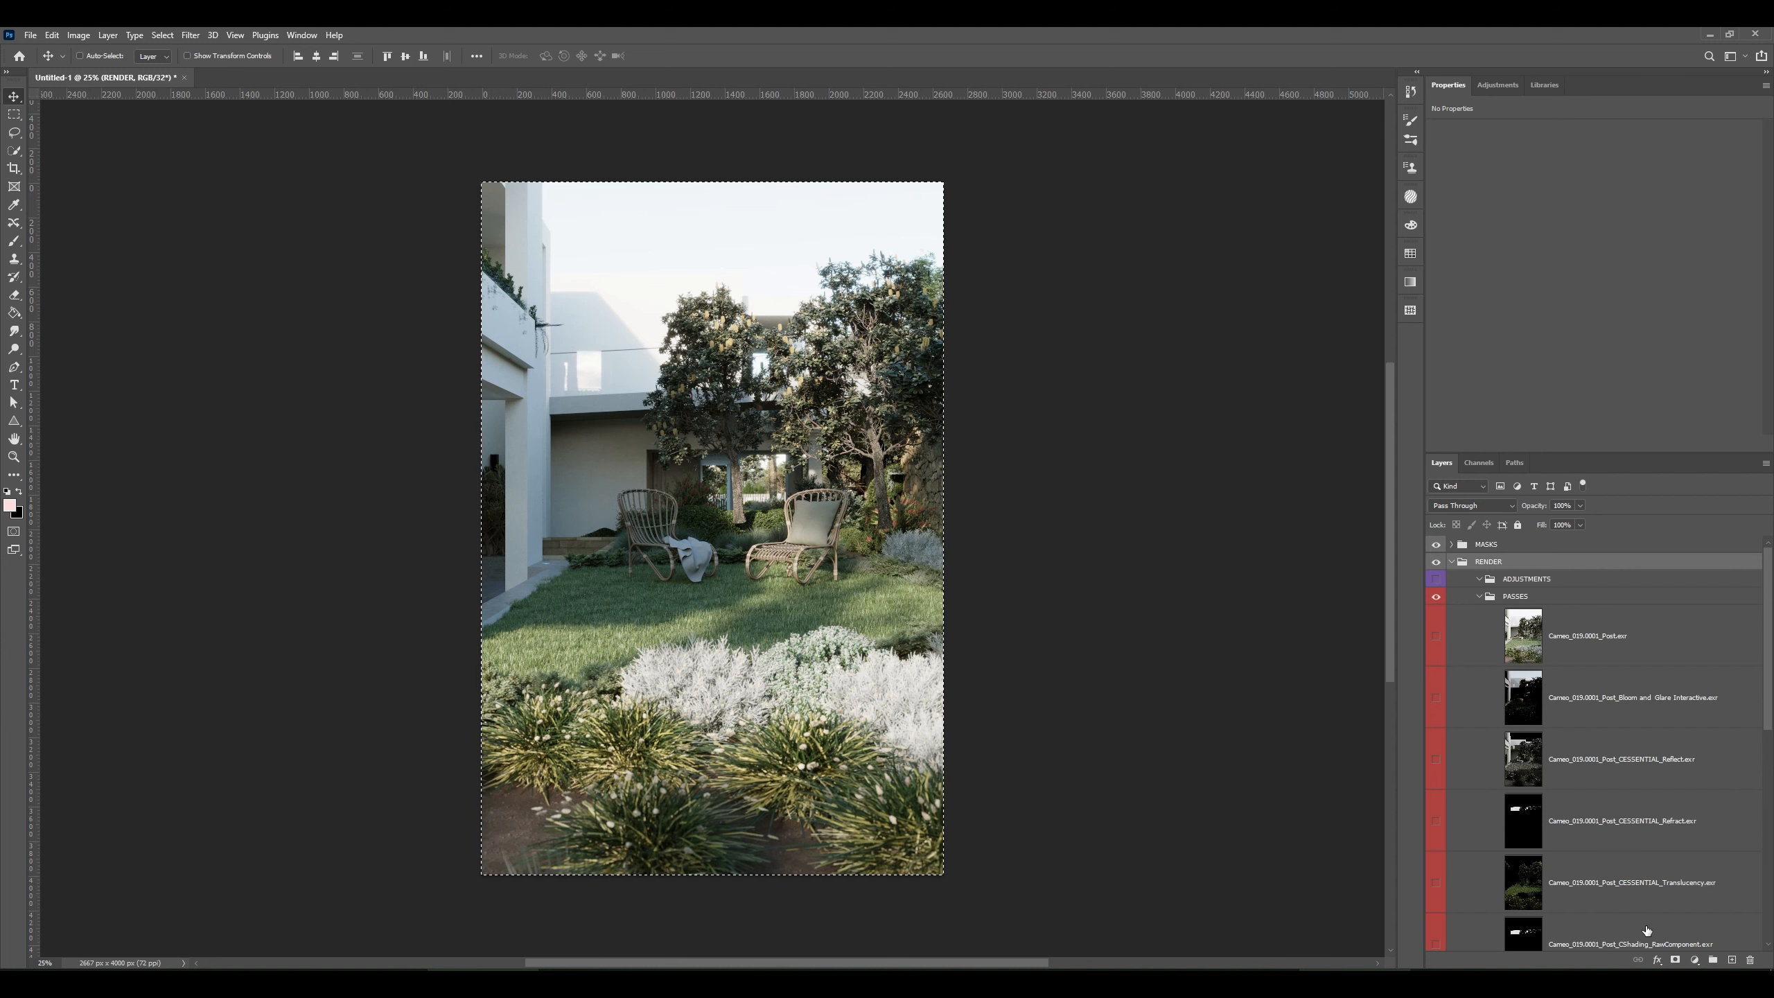
pyautogui.click(1676, 960)
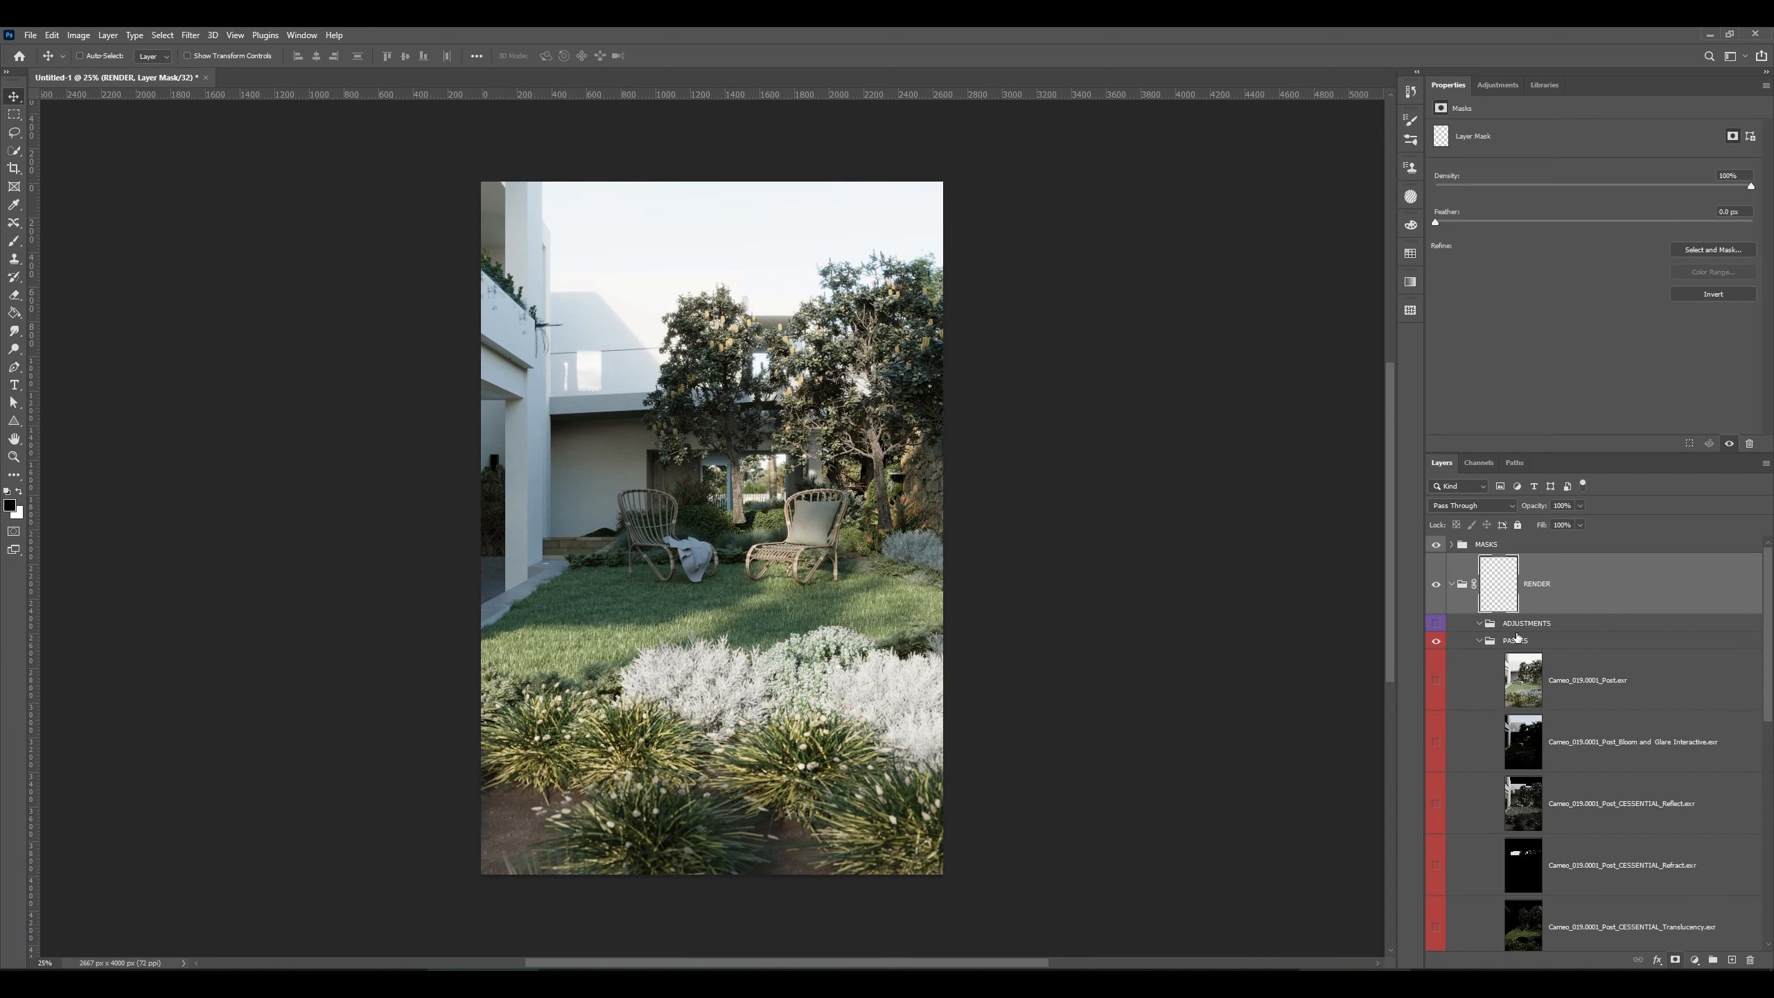
pyautogui.keyDown('alt'); pyautogui.click(1498, 586); pyautogui.keyUp('alt')
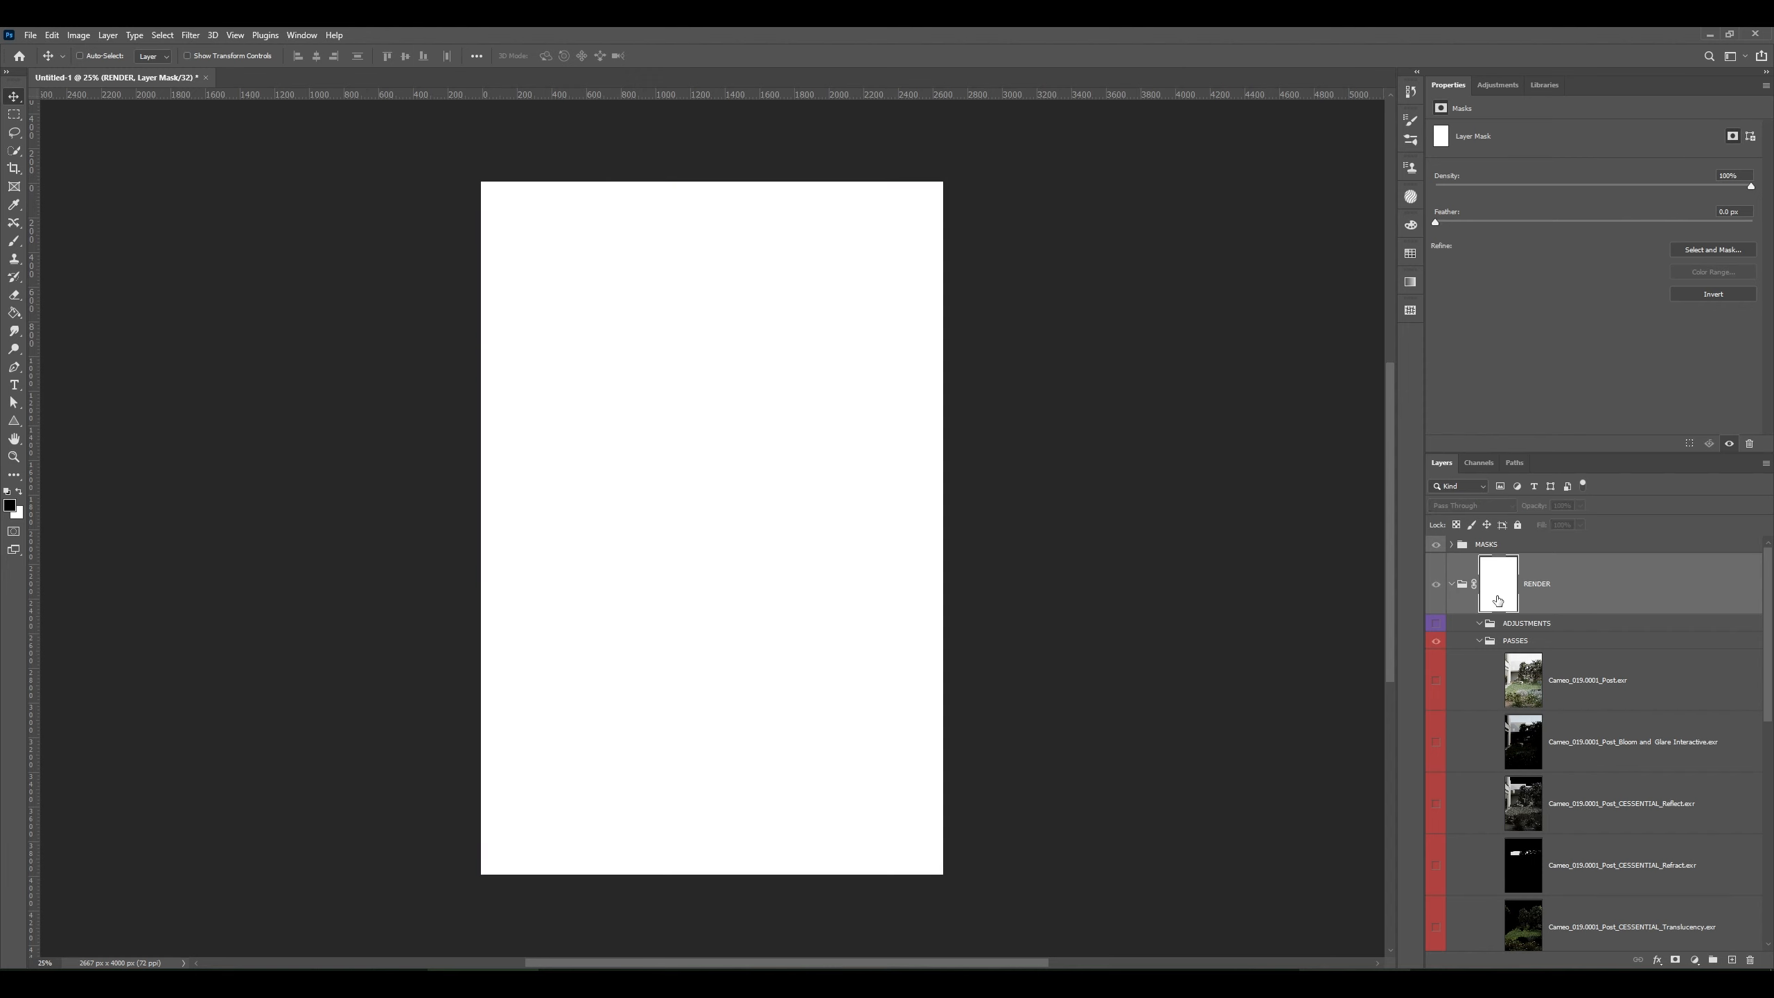
pyautogui.hotkey('ctrl', 'v')
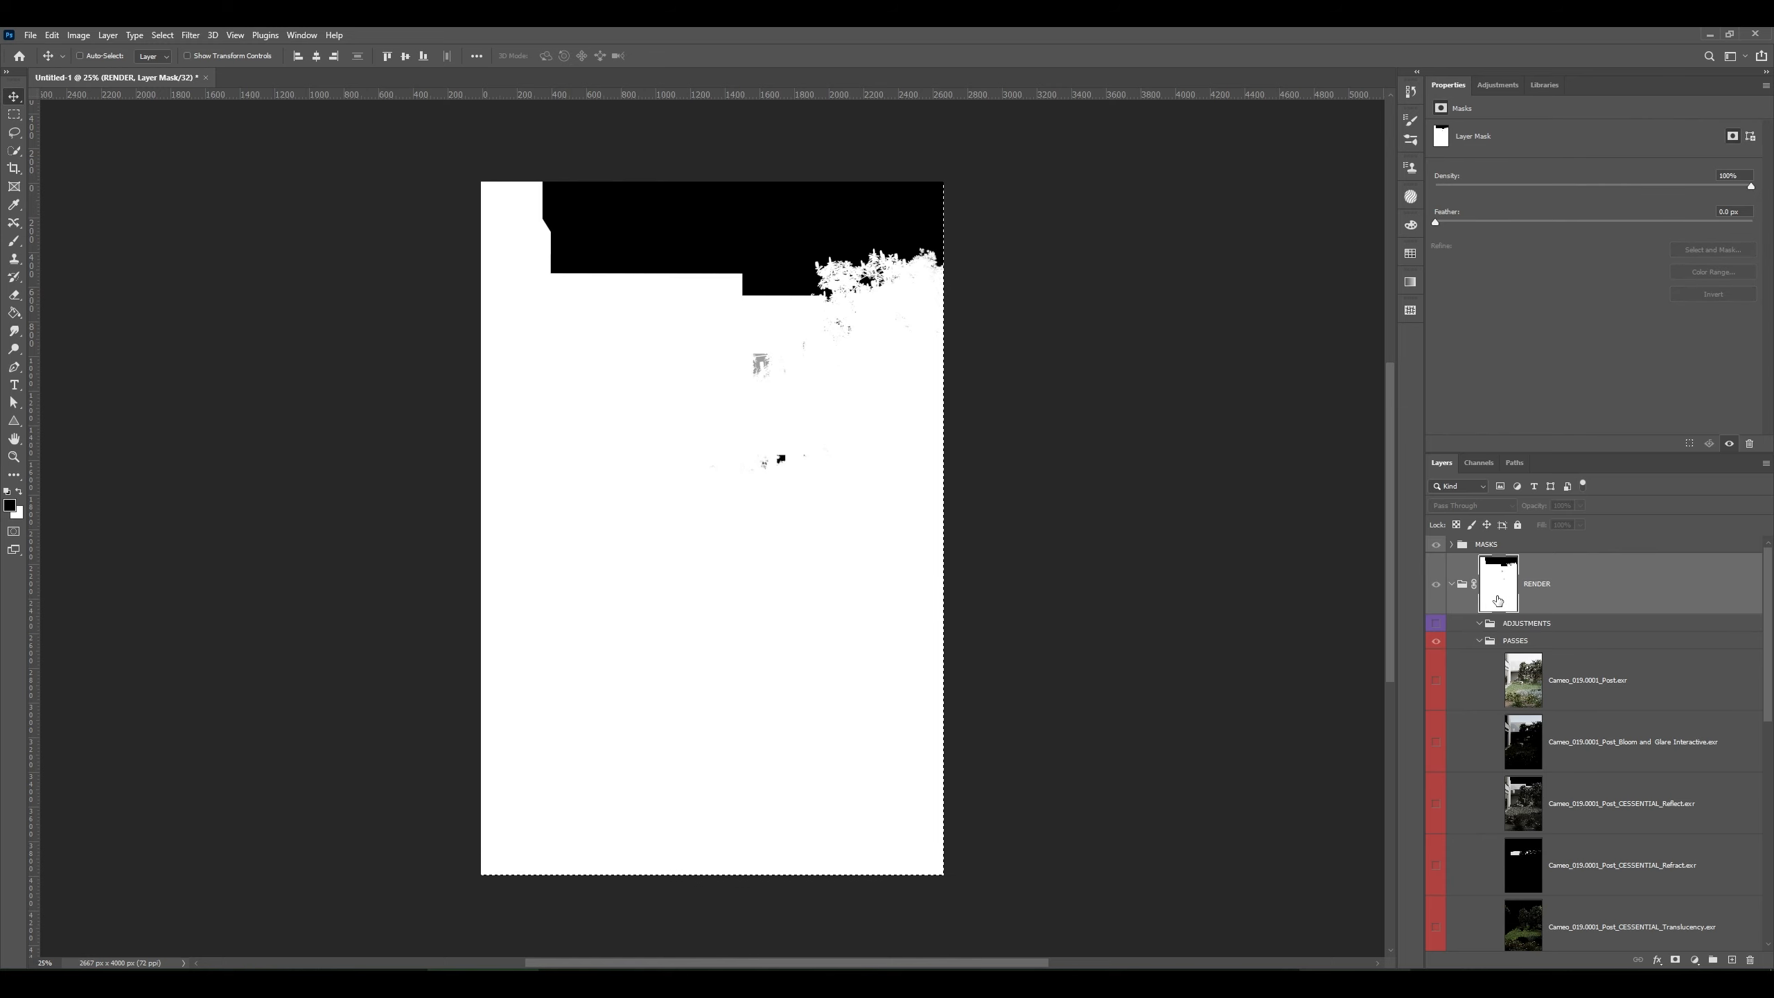
pyautogui.click(1573, 602)
pyautogui.click(1463, 643)
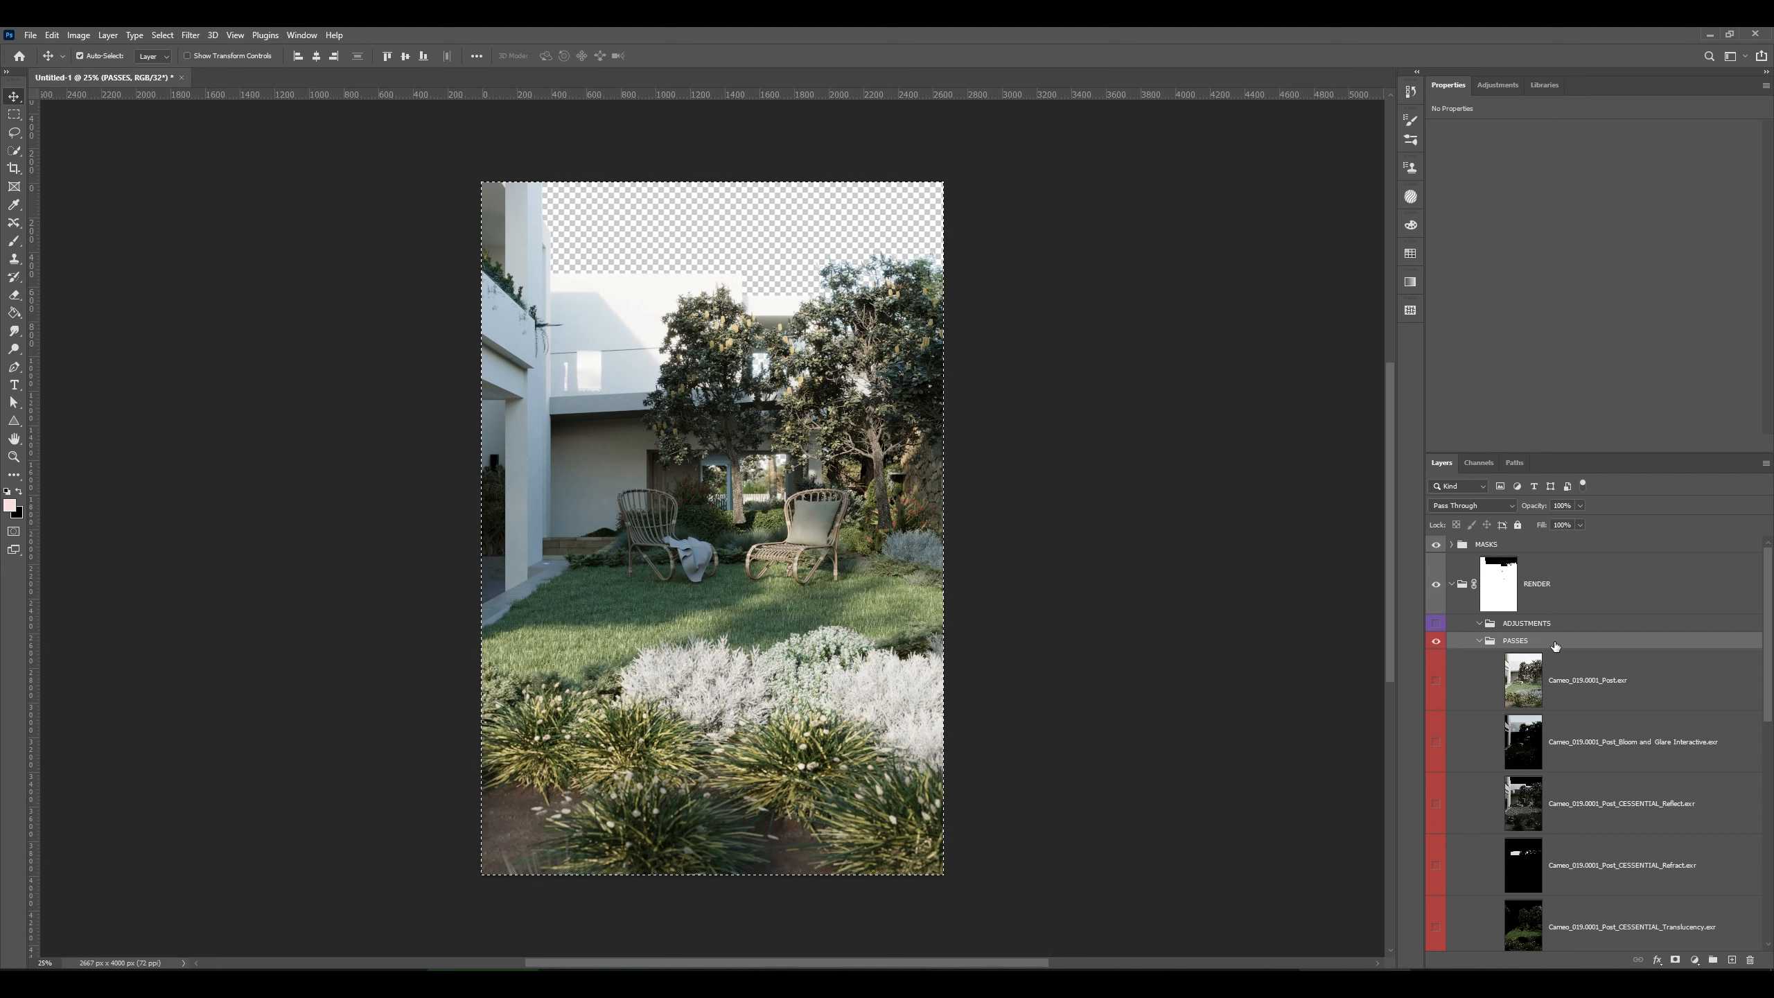
pyautogui.hotkey('ctrl', 'd')
pyautogui.click(1568, 677)
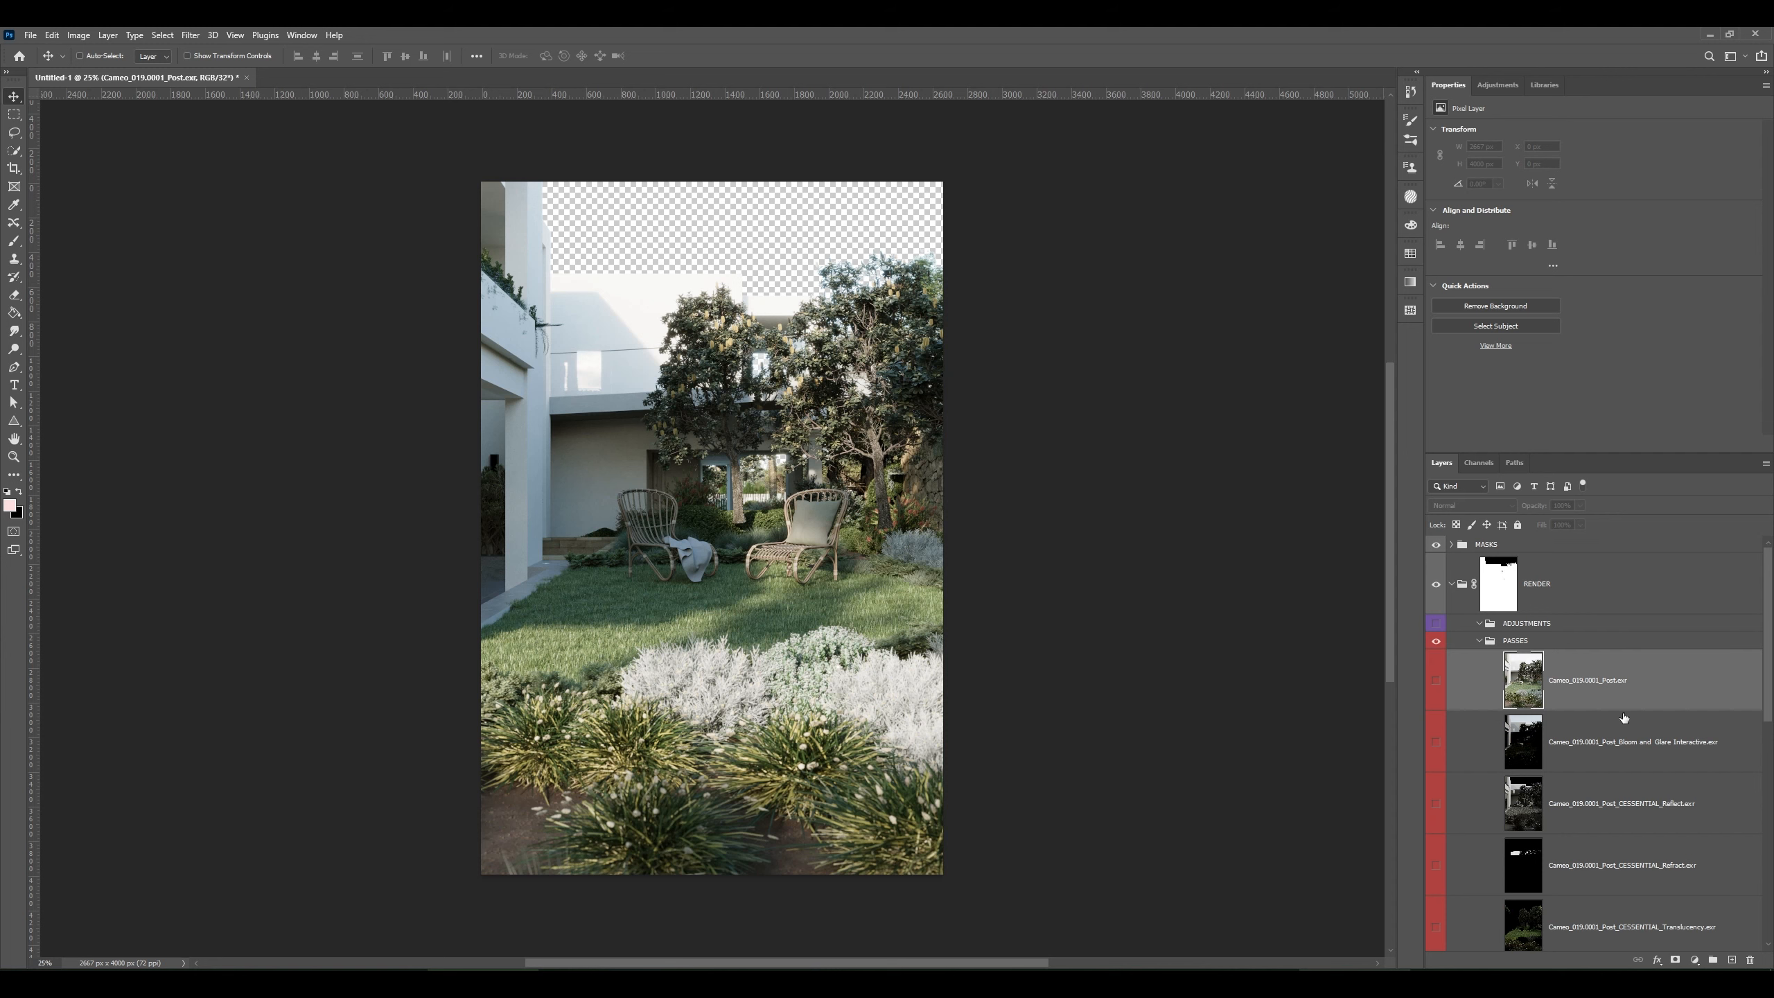
pyautogui.click(1478, 642)
pyautogui.click(1545, 659)
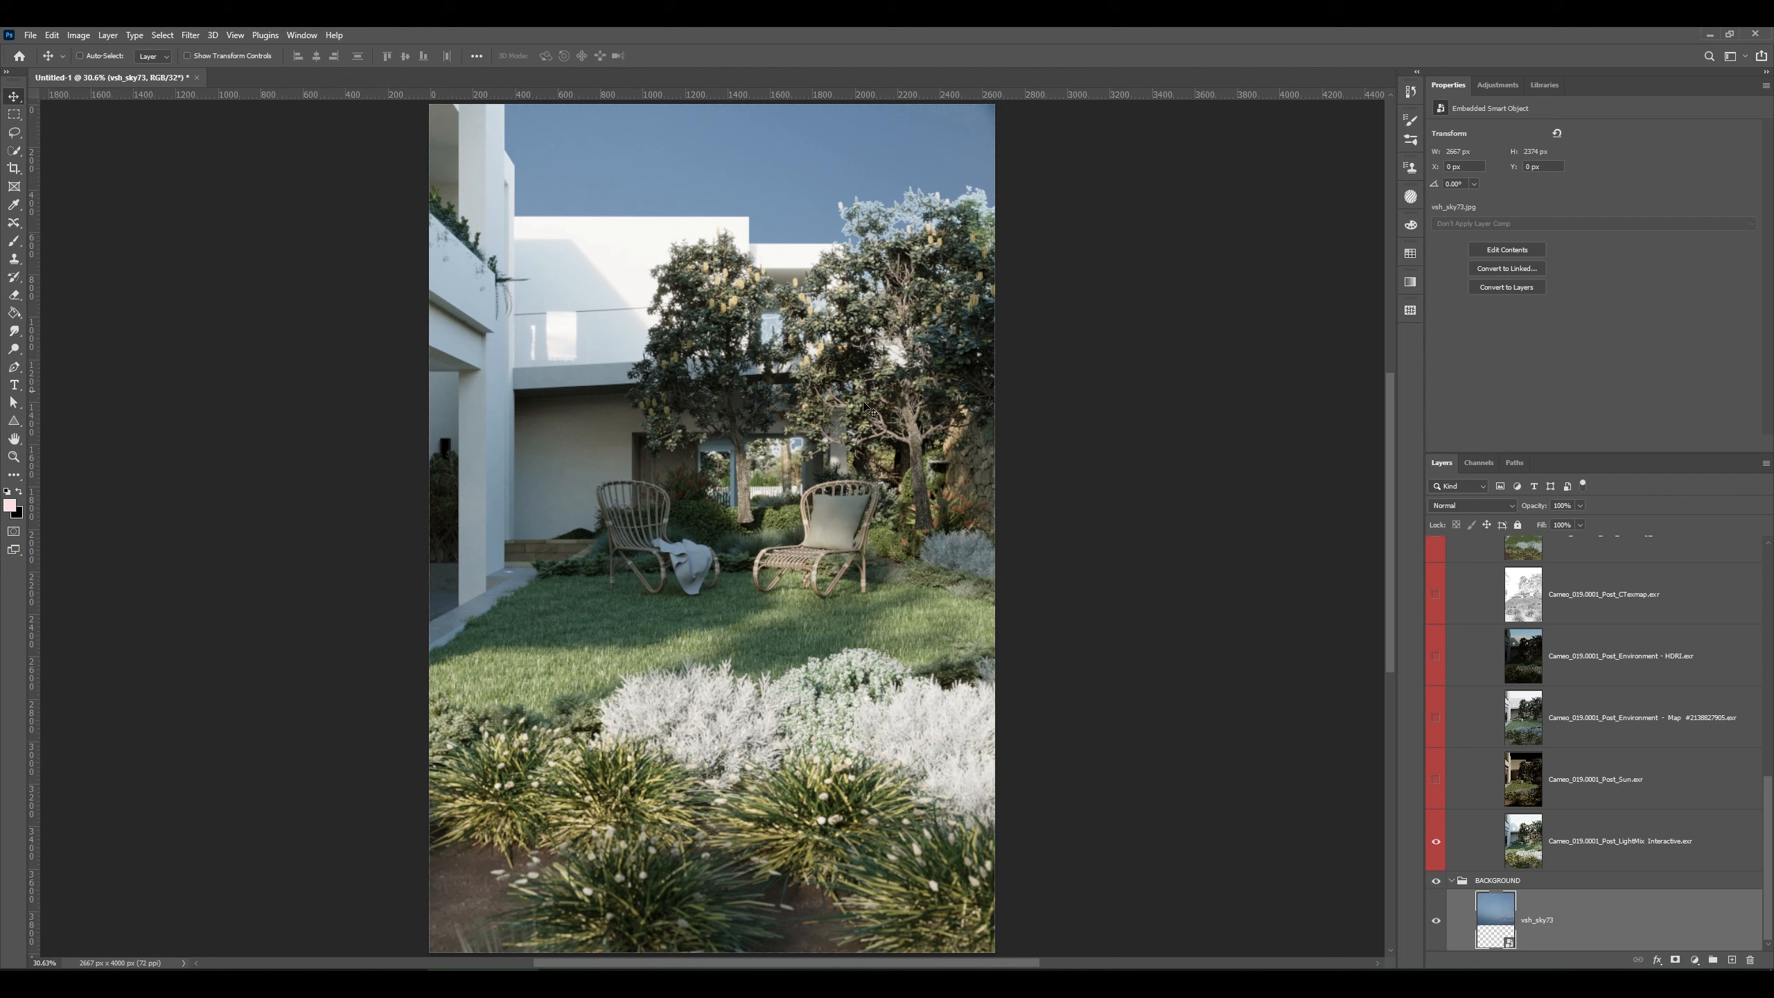
# - Convert the document to 16 Bits/Channel without merging the layers
pyautogui.click(1498, 87)
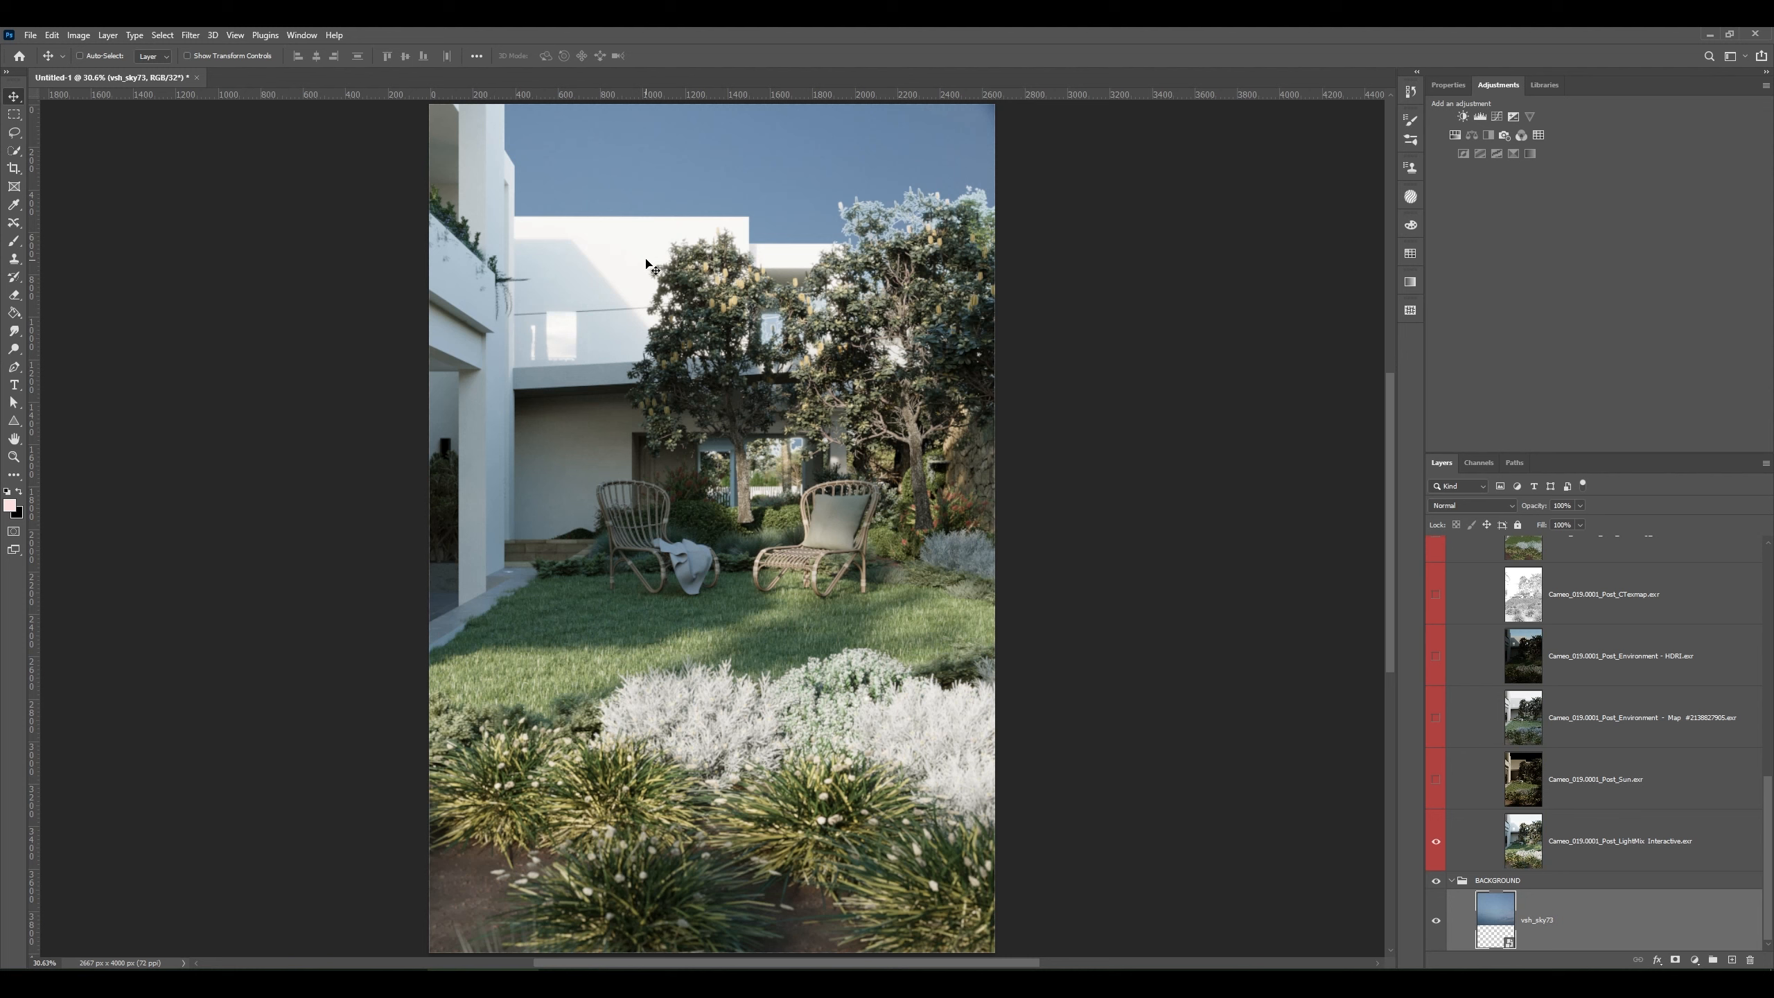
pyautogui.click(78, 36)
pyautogui.moveTo(84, 53)
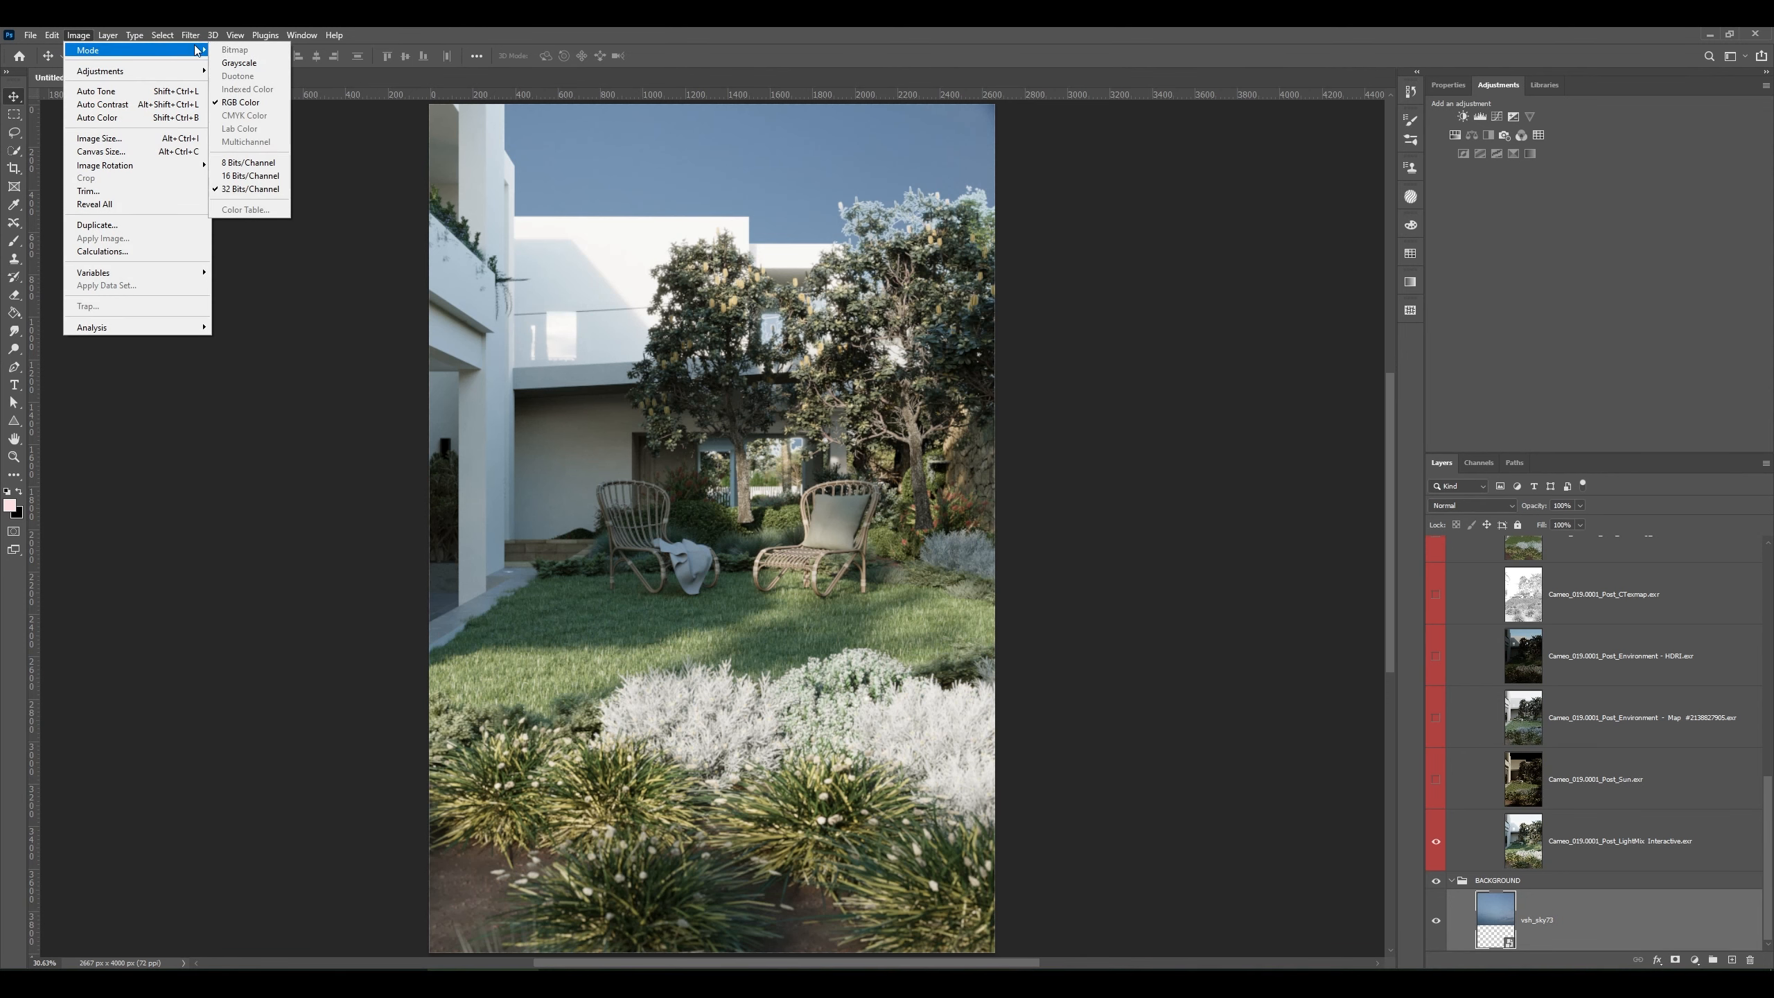
pyautogui.click(258, 183)
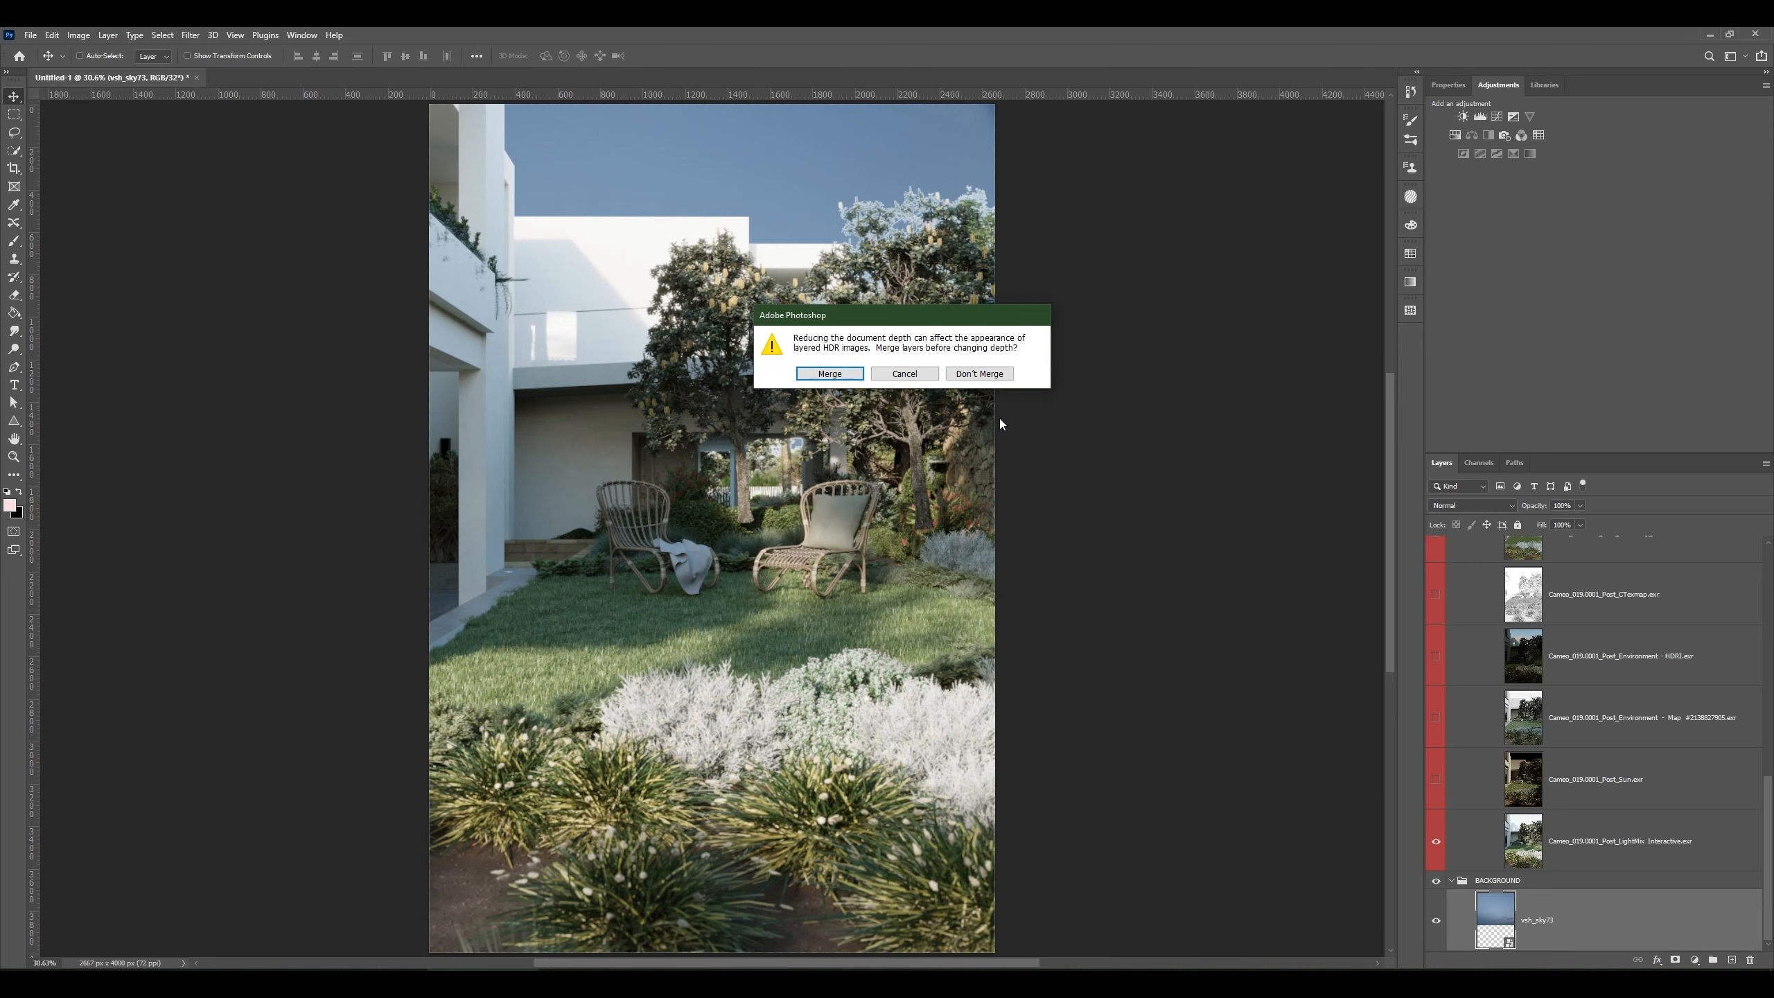
pyautogui.click(981, 373)
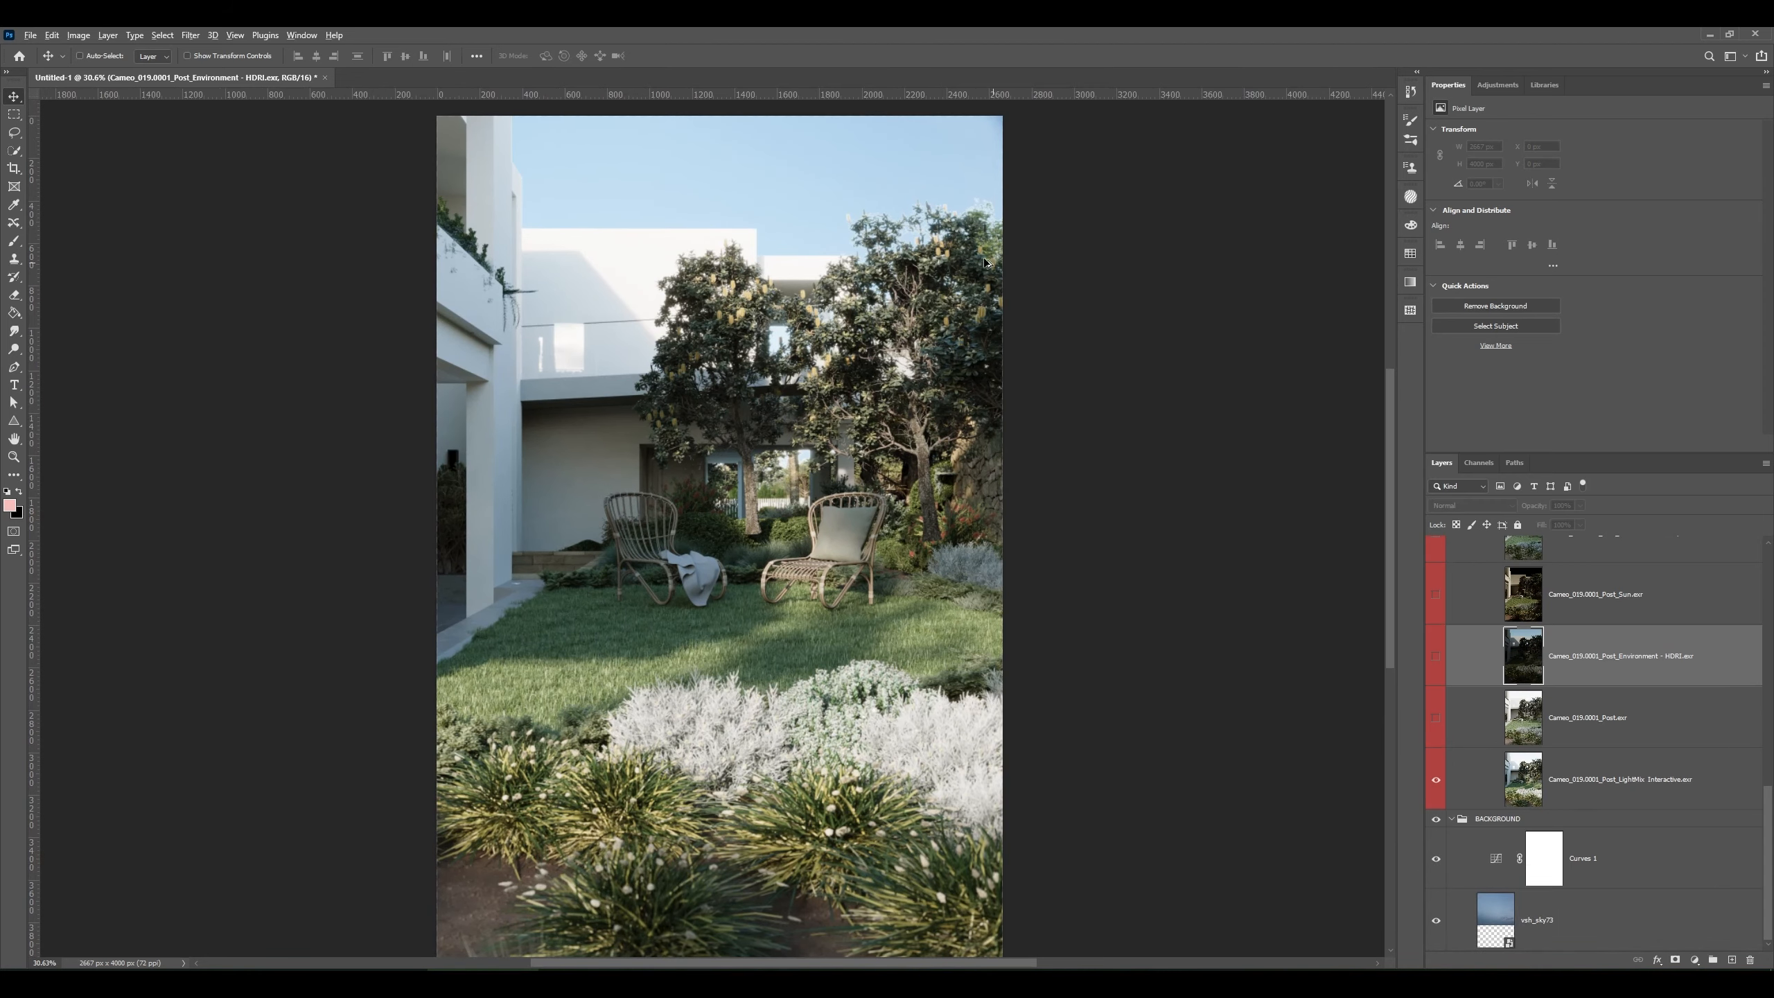
# - Target the RENDER group's mask and set up a smaller Brush in Overlay mode for the treetop edges
pyautogui.scroll(10, 959, 264)
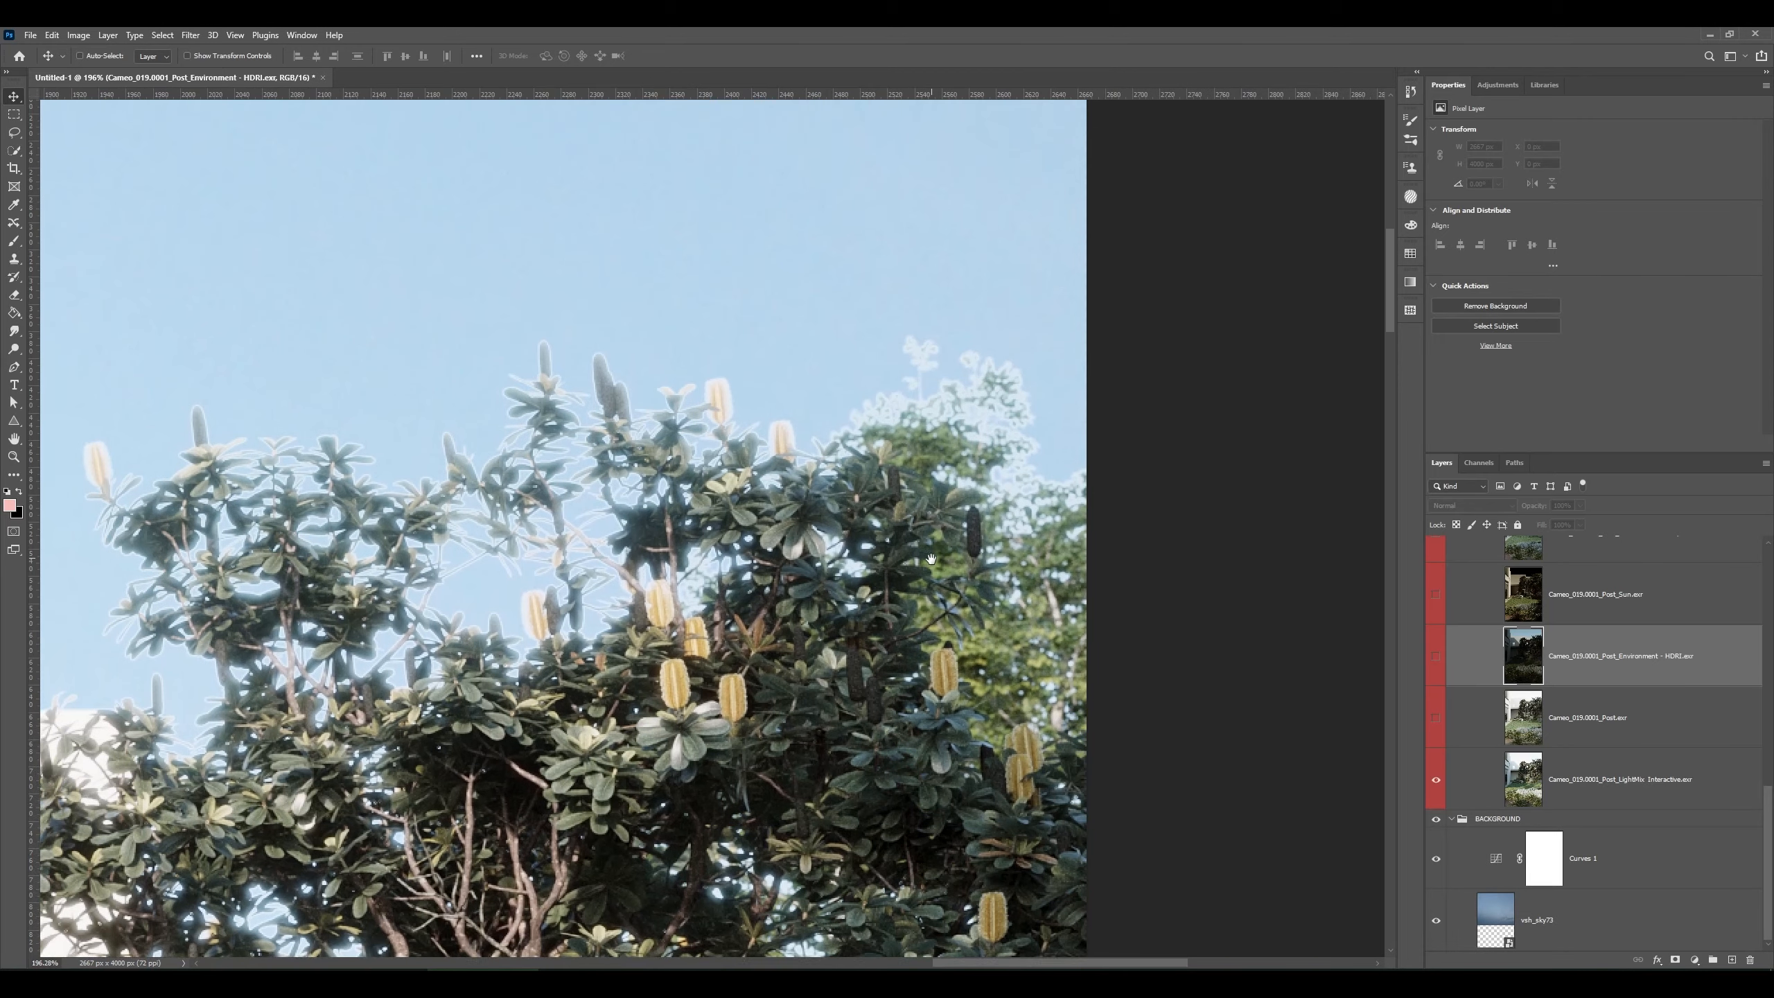
pyautogui.moveTo(931, 559); pyautogui.dragTo(971, 573)
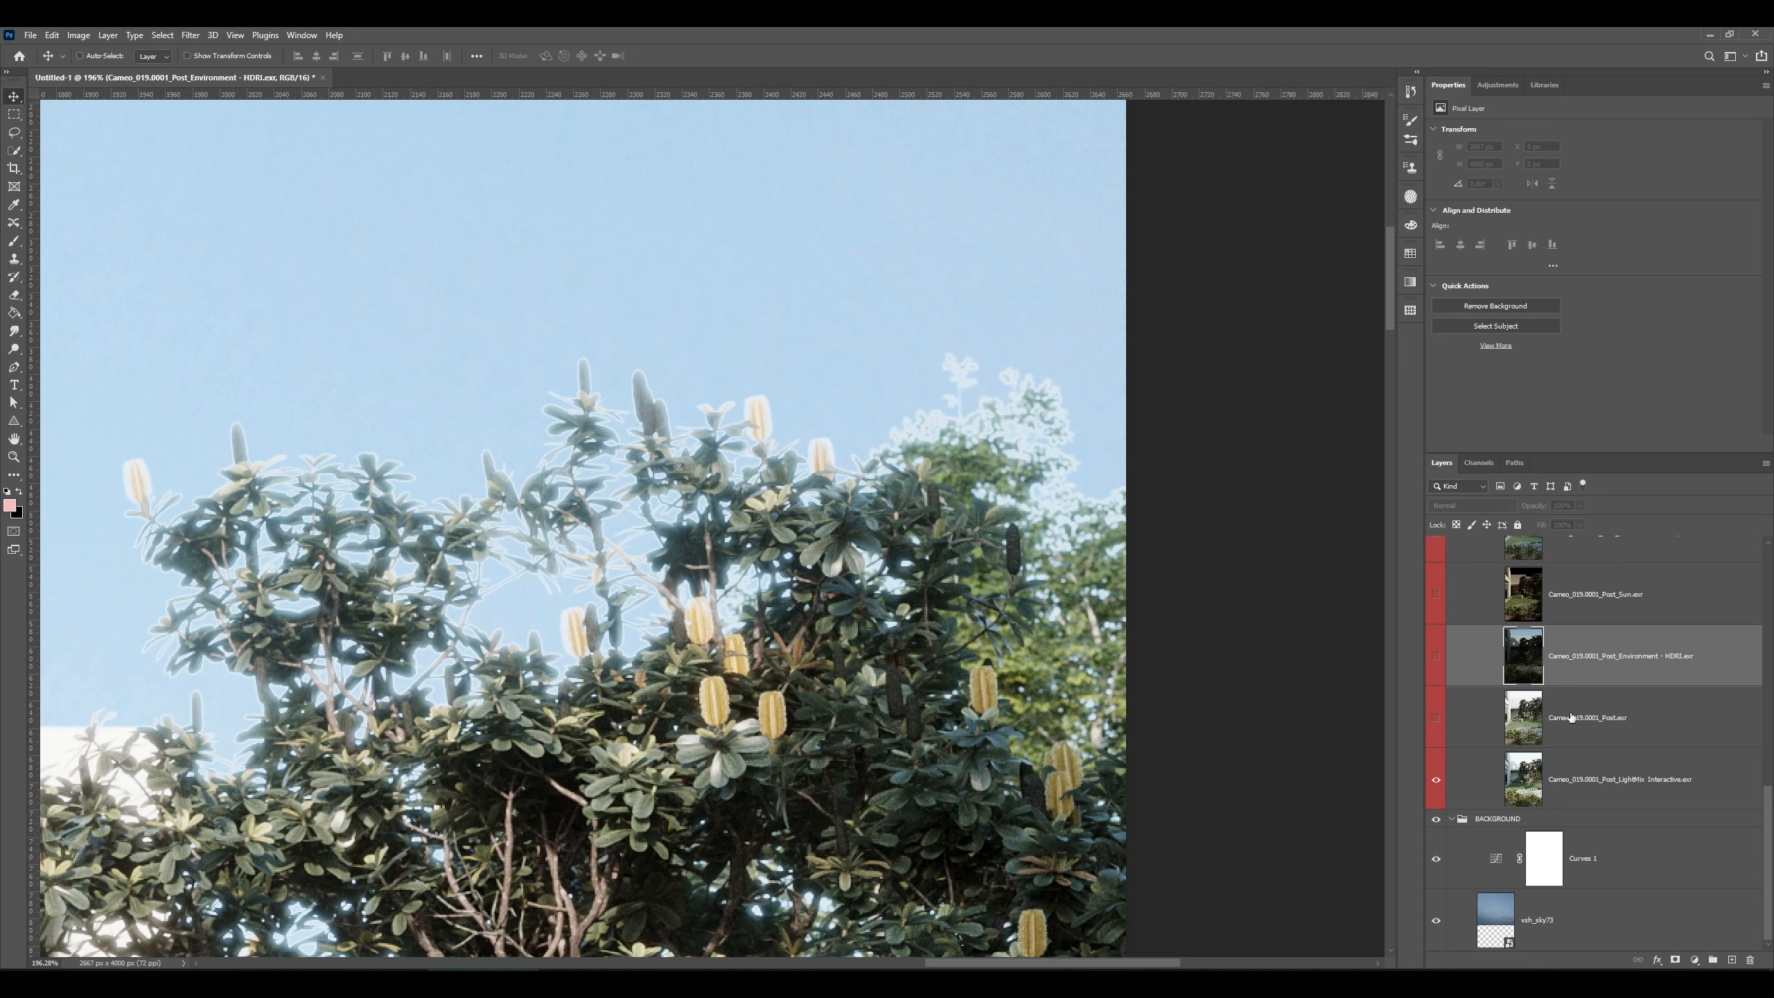
pyautogui.scroll(5, 1563, 728)
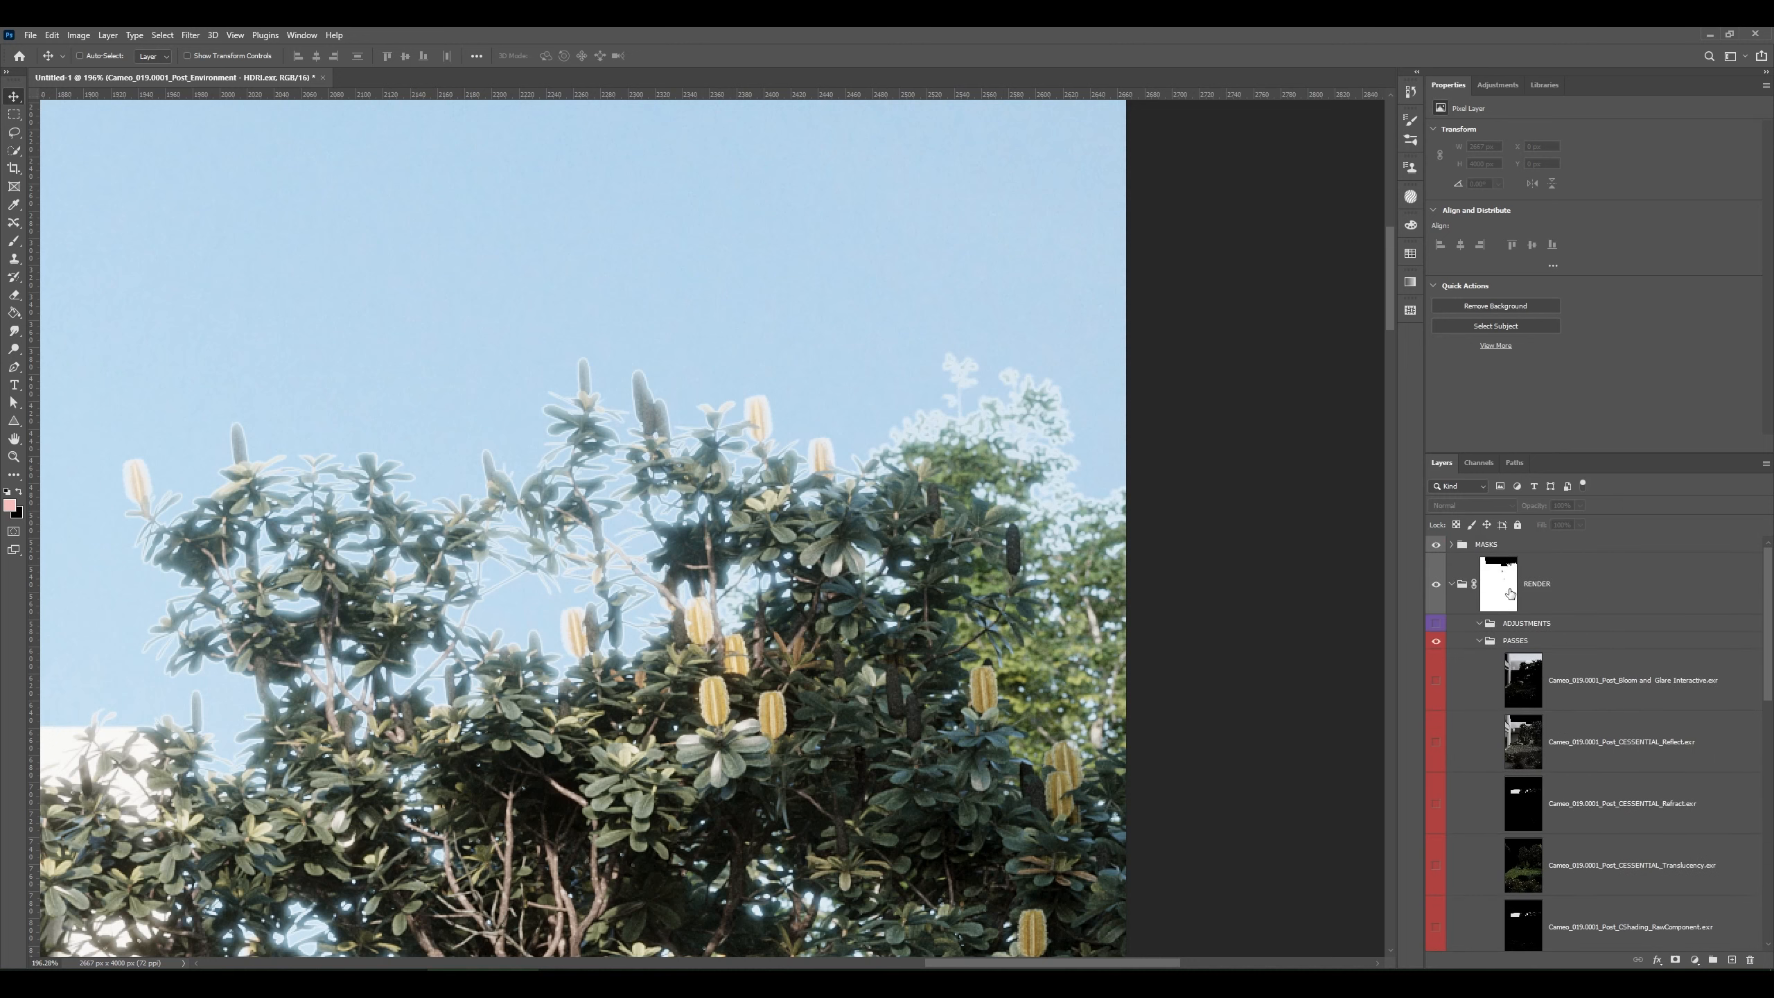
pyautogui.click(1507, 584)
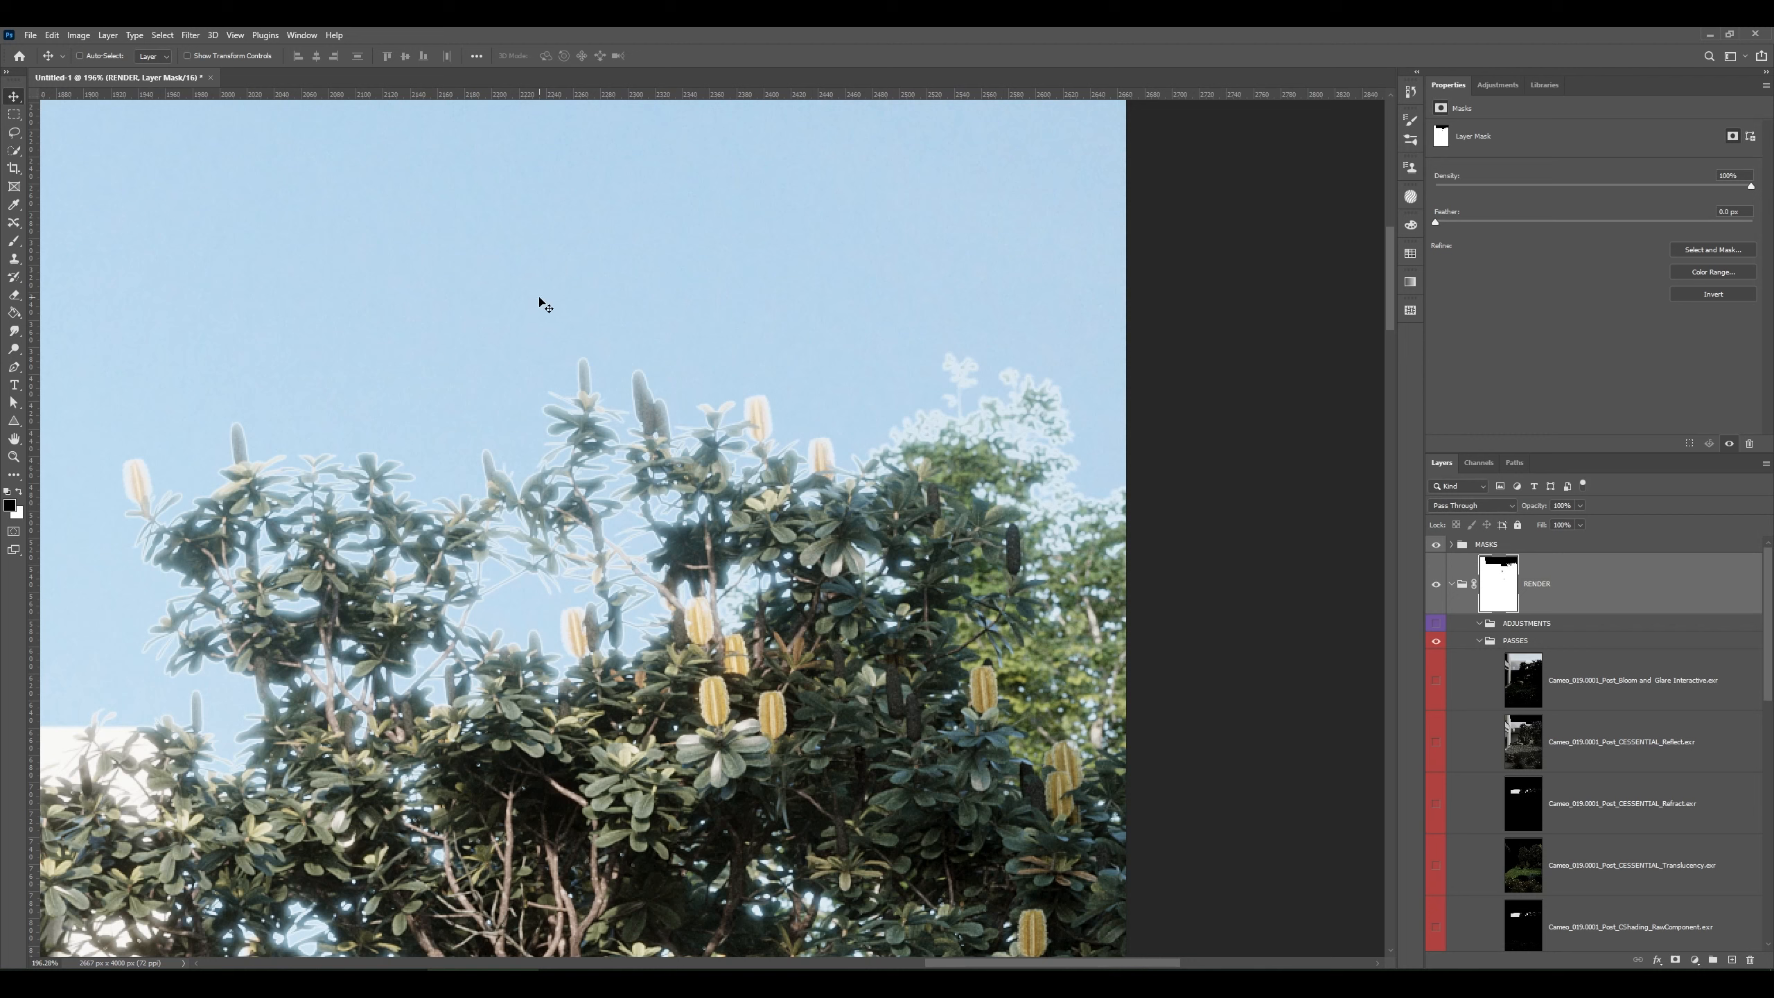
pyautogui.press('b')
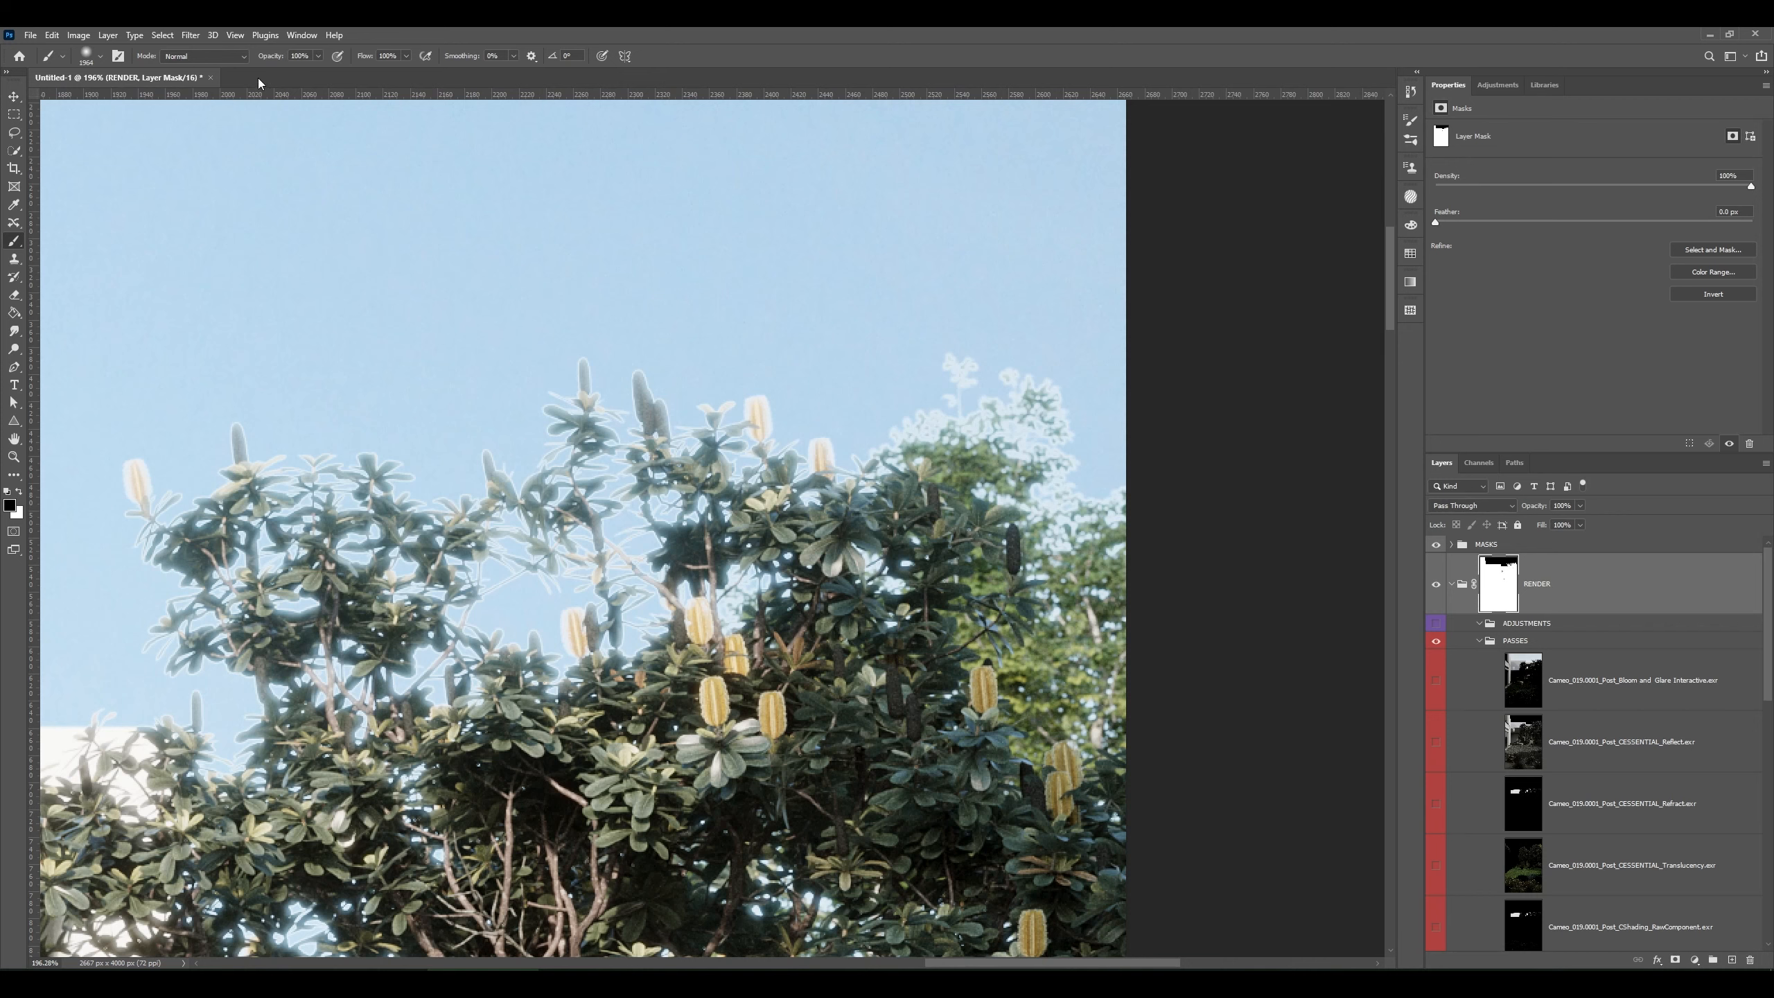
pyautogui.moveTo(753, 376); pyautogui.dragTo(356, 370)
pyautogui.moveTo(968, 363); pyautogui.dragTo(95, 361)
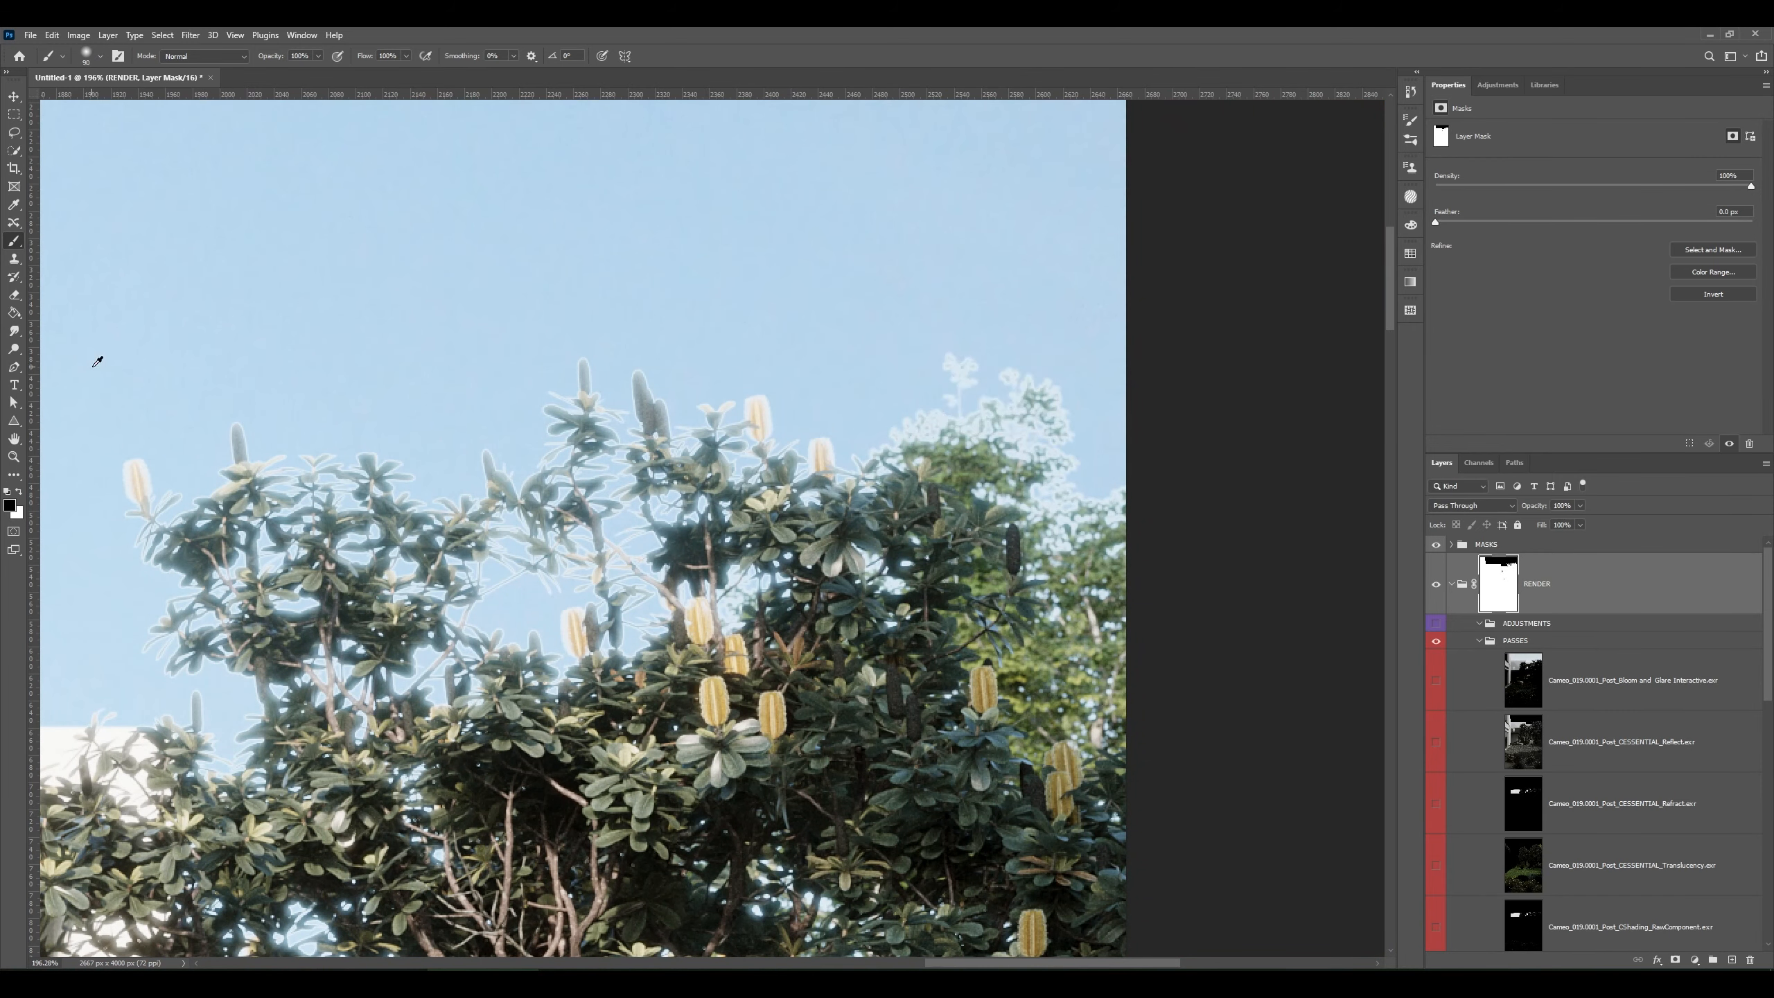
pyautogui.click(219, 59)
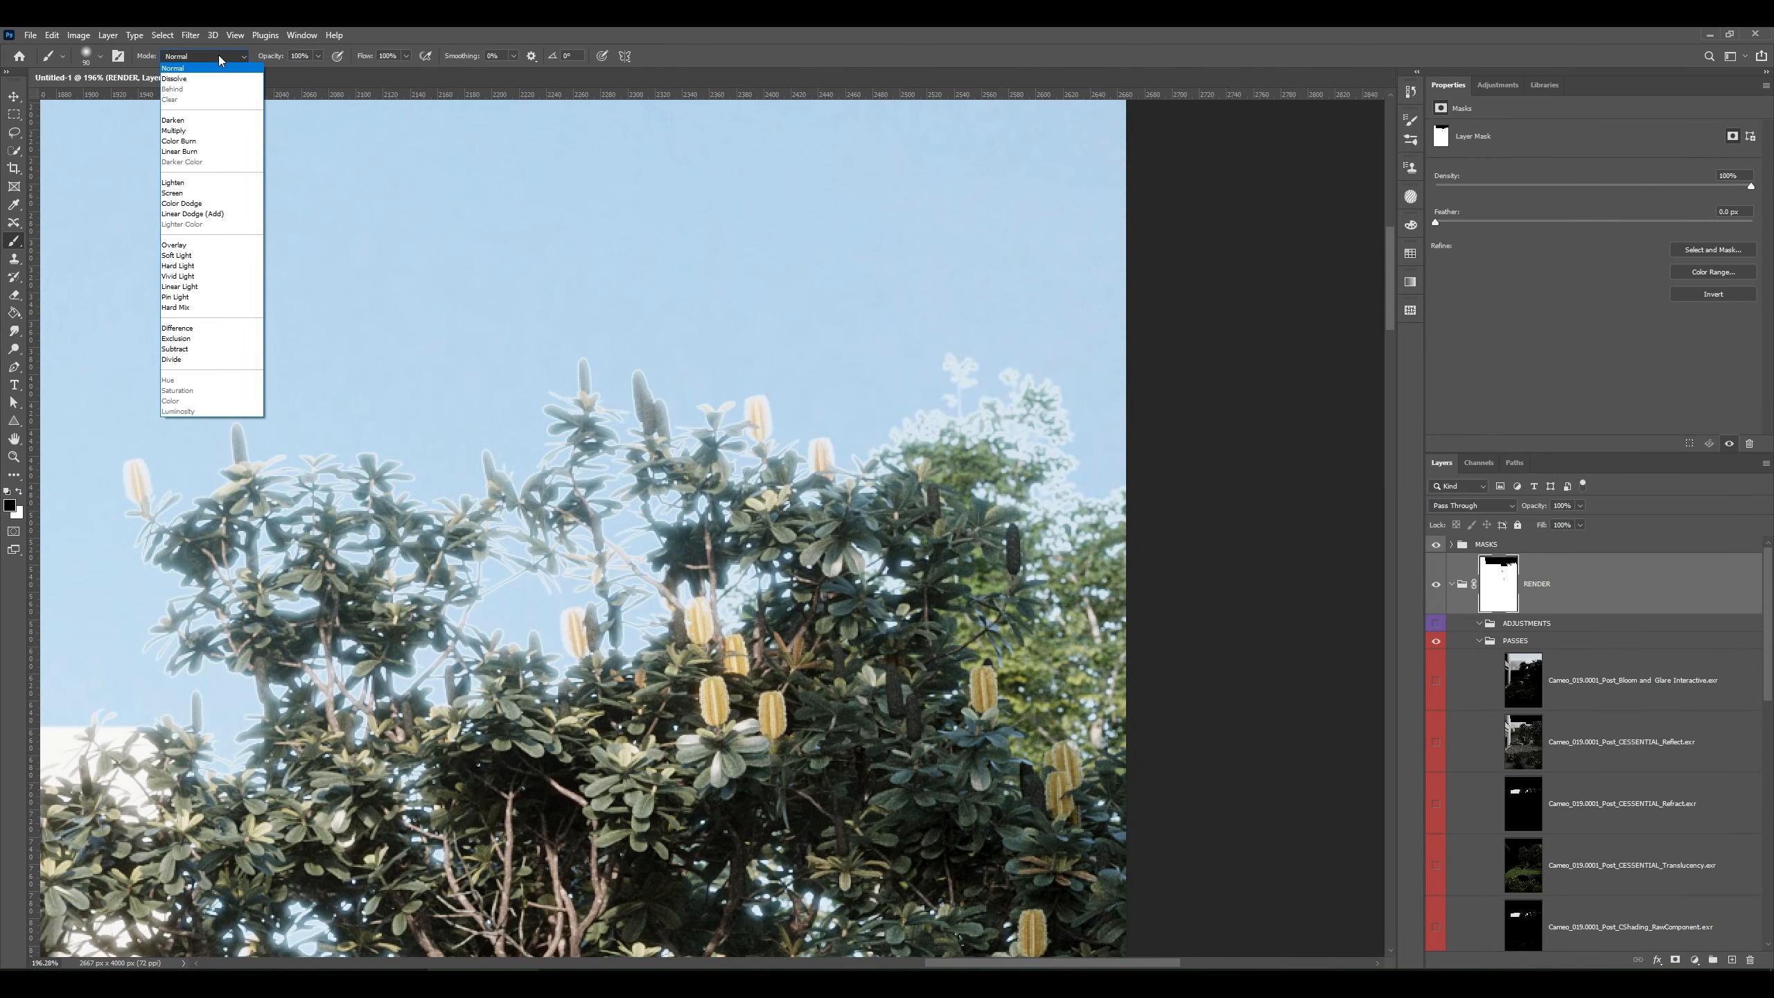
pyautogui.click(183, 247)
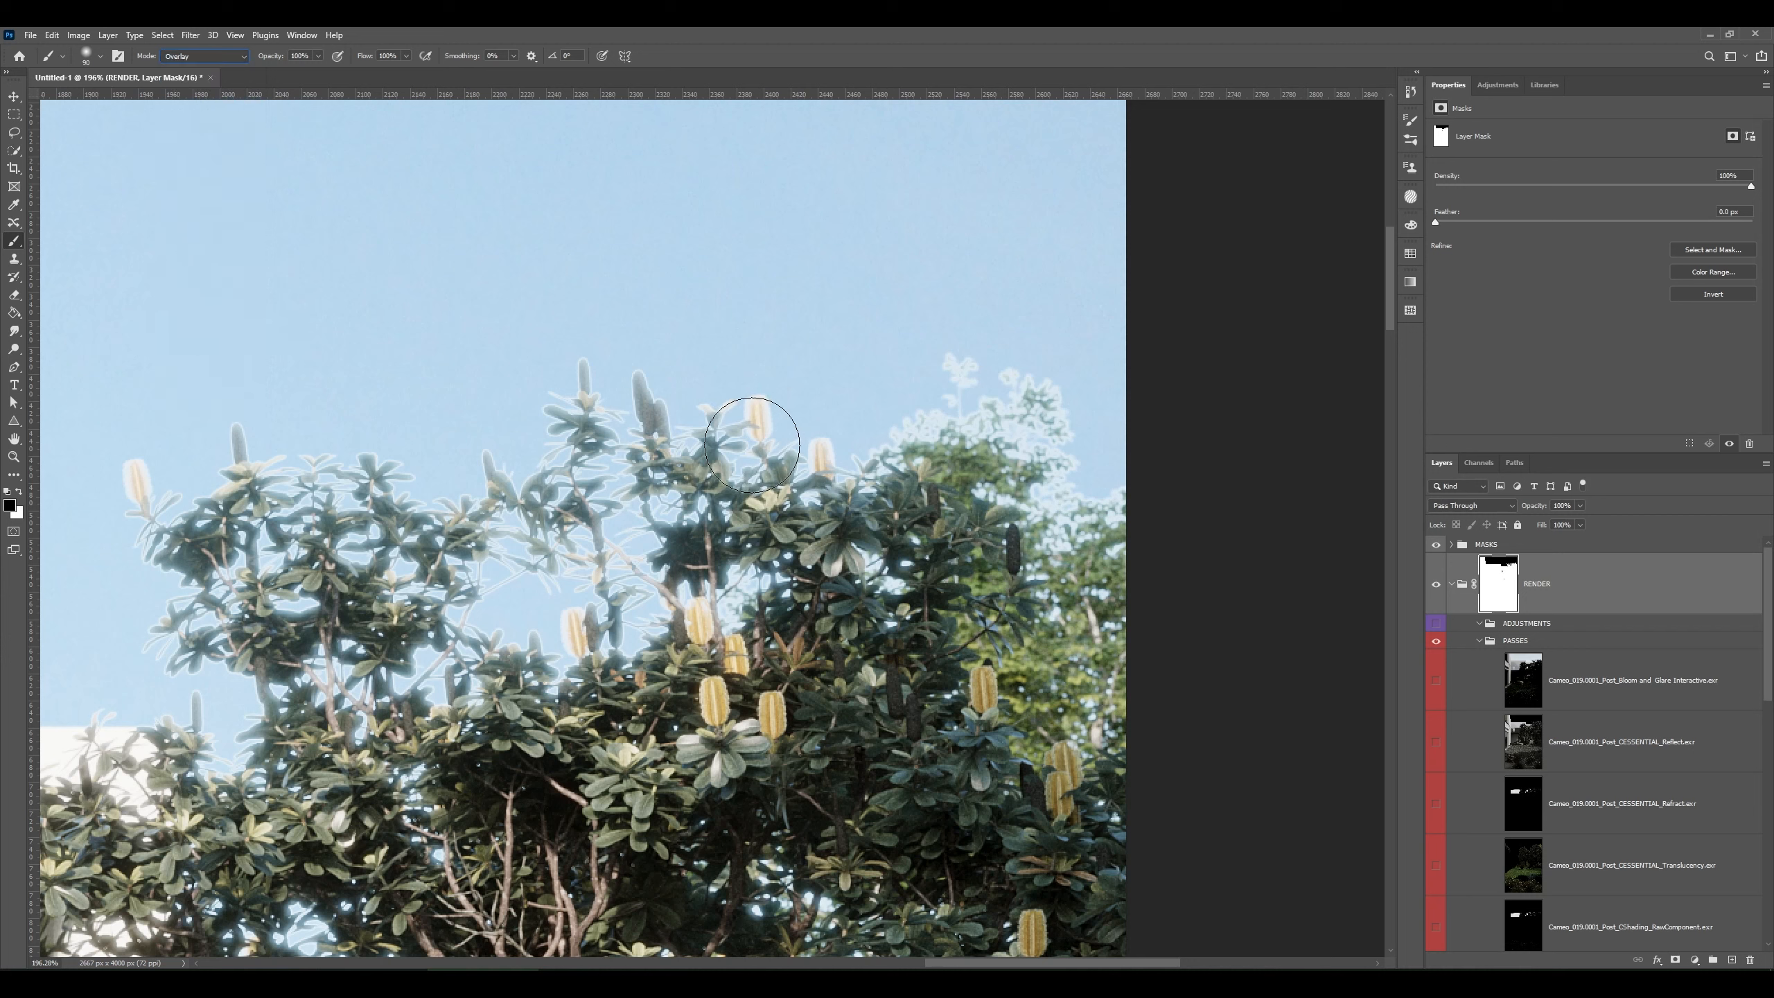
# - Paint black on the RENDER mask over the pale fringes around the treetop foliage and the tree behind it
pyautogui.moveTo(752, 444); pyautogui.dragTo(814, 447)
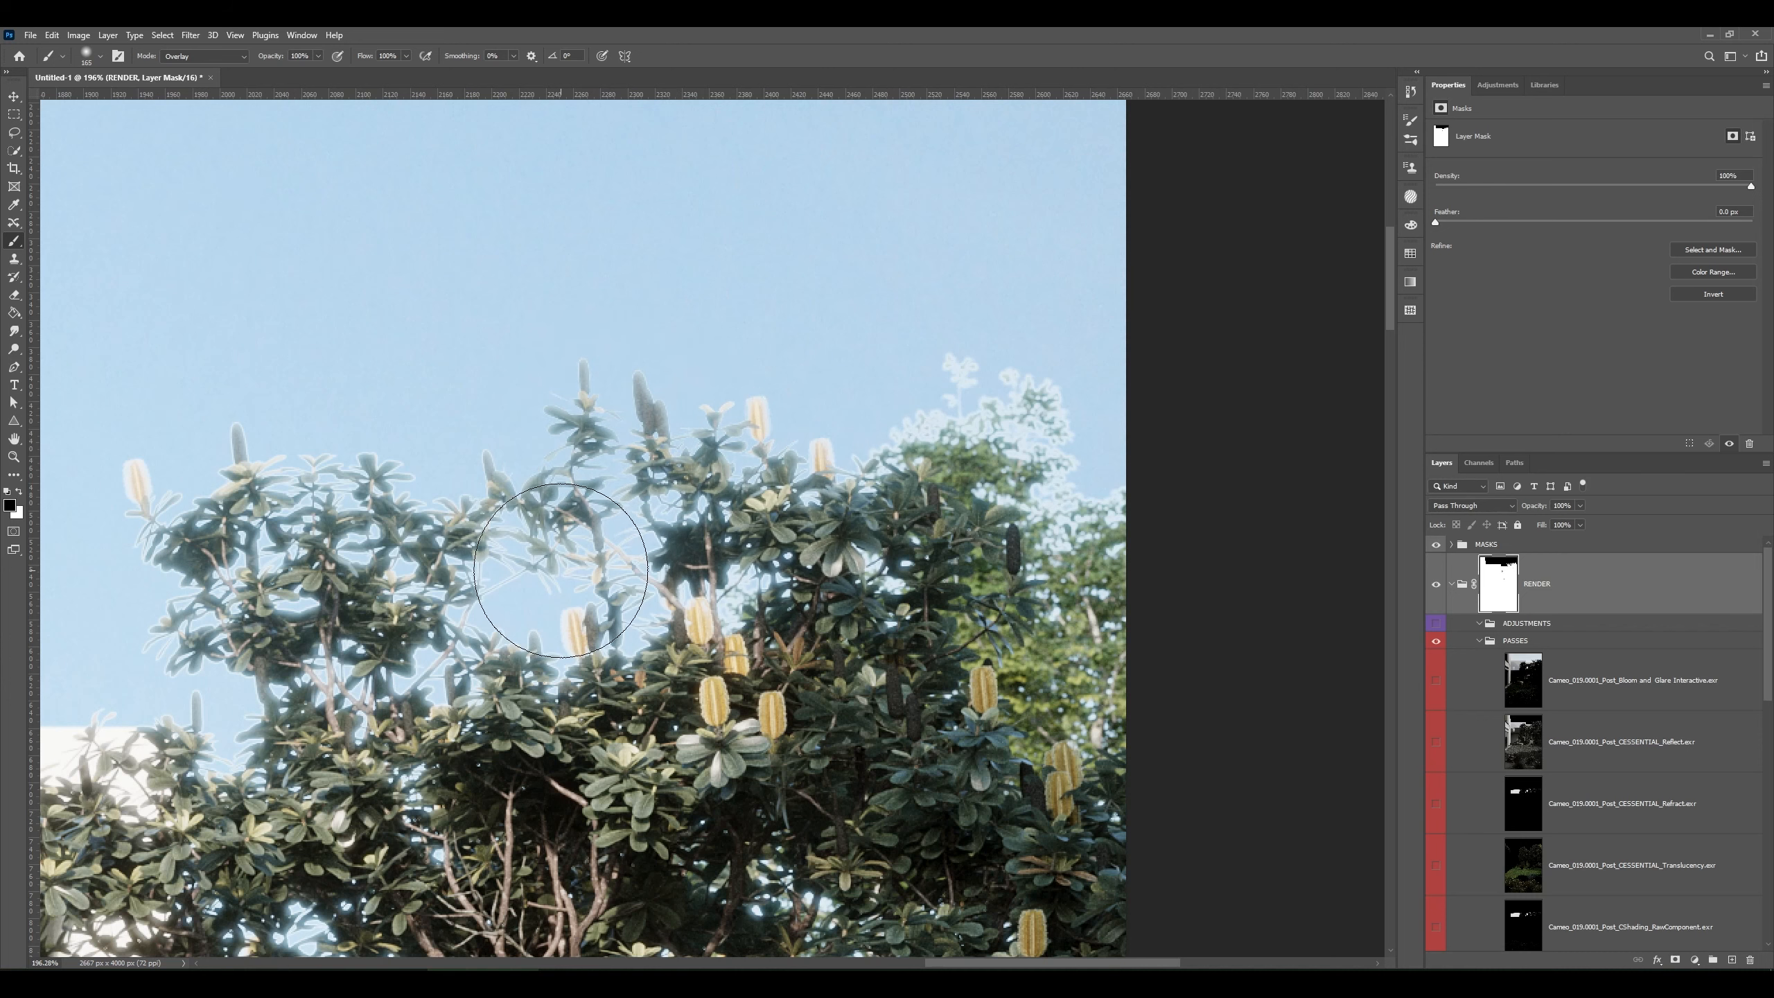
pyautogui.moveTo(561, 571)
pyautogui.mouseDown()
pyautogui.moveTo(592, 584)
pyautogui.moveTo(505, 594)
pyautogui.moveTo(502, 575)
pyautogui.mouseUp()
pyautogui.moveTo(1041, 437)
pyautogui.mouseDown()
pyautogui.moveTo(910, 406)
pyautogui.moveTo(870, 426)
pyautogui.moveTo(949, 398)
pyautogui.moveTo(1017, 414)
pyautogui.moveTo(1065, 465)
pyautogui.moveTo(1040, 522)
pyautogui.moveTo(1108, 503)
pyautogui.moveTo(1036, 451)
pyautogui.moveTo(1014, 393)
pyautogui.moveTo(760, 448)
pyautogui.moveTo(1018, 438)
pyautogui.moveTo(948, 361)
pyautogui.moveTo(1076, 379)
pyautogui.moveTo(988, 345)
pyautogui.moveTo(1046, 395)
pyautogui.moveTo(979, 339)
pyautogui.moveTo(1050, 382)
pyautogui.moveTo(978, 372)
pyautogui.moveTo(1000, 398)
pyautogui.moveTo(1065, 425)
pyautogui.moveTo(988, 392)
pyautogui.moveTo(1077, 430)
pyautogui.moveTo(987, 401)
pyautogui.mouseUp()
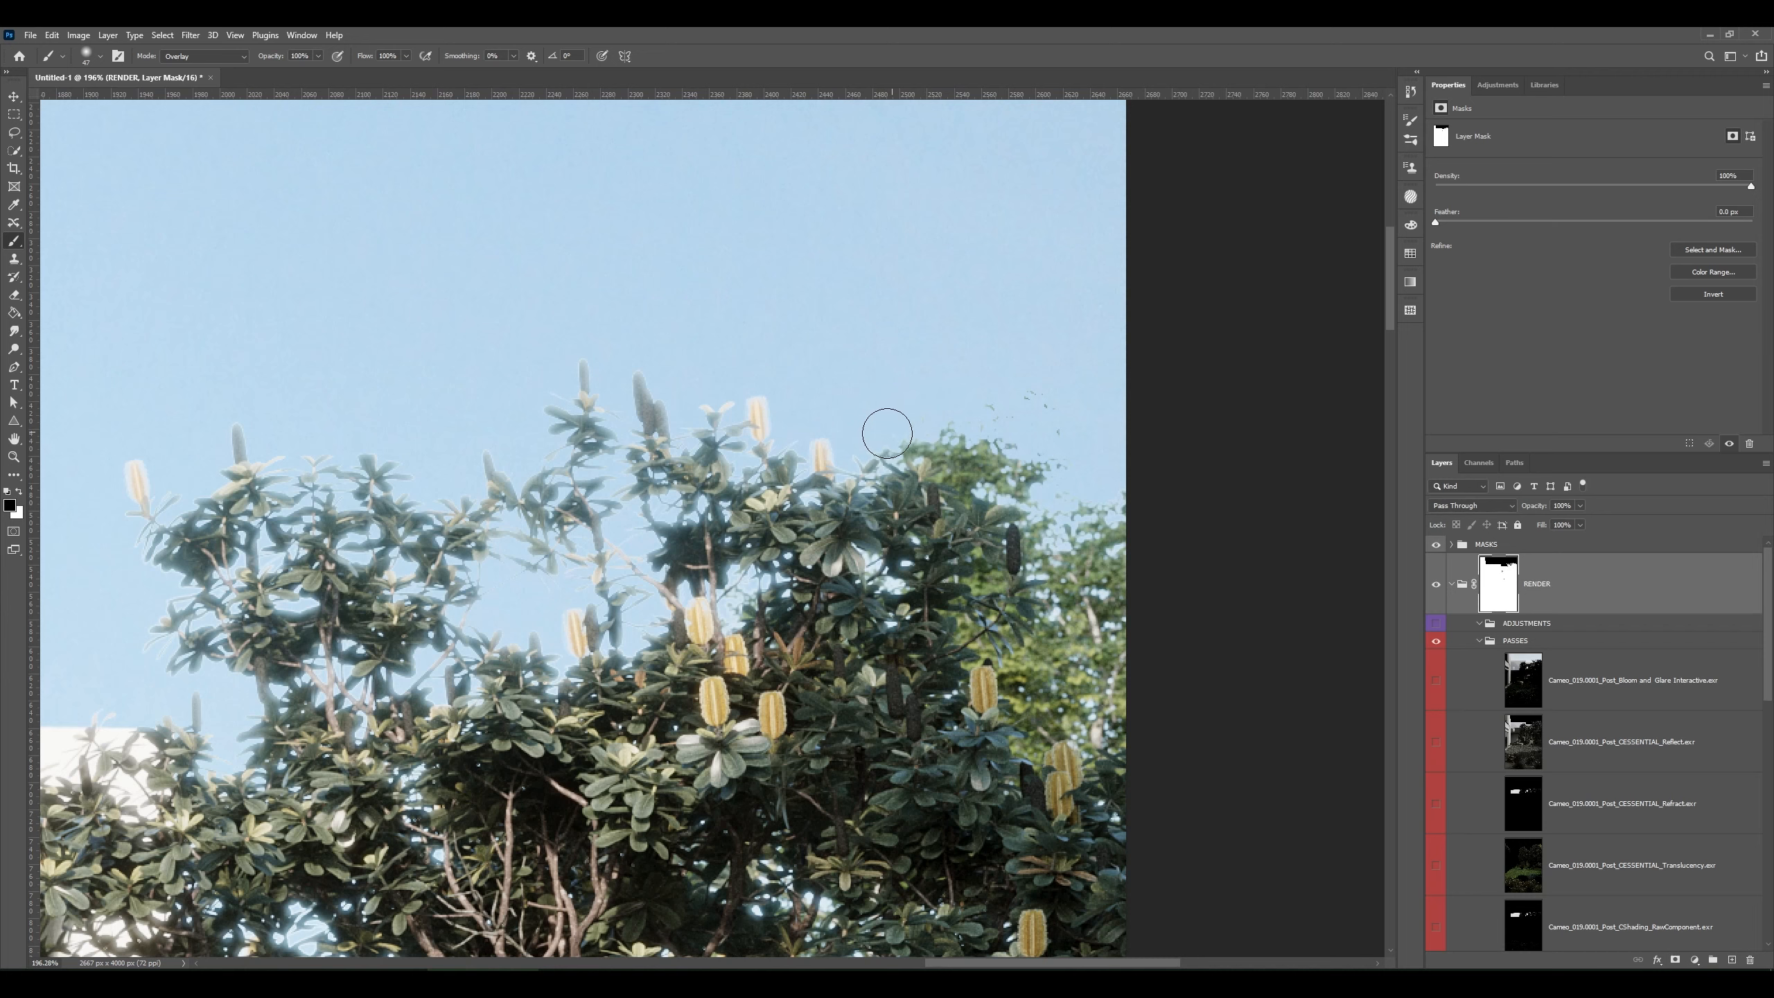
pyautogui.scroll(-5, 779, 529)
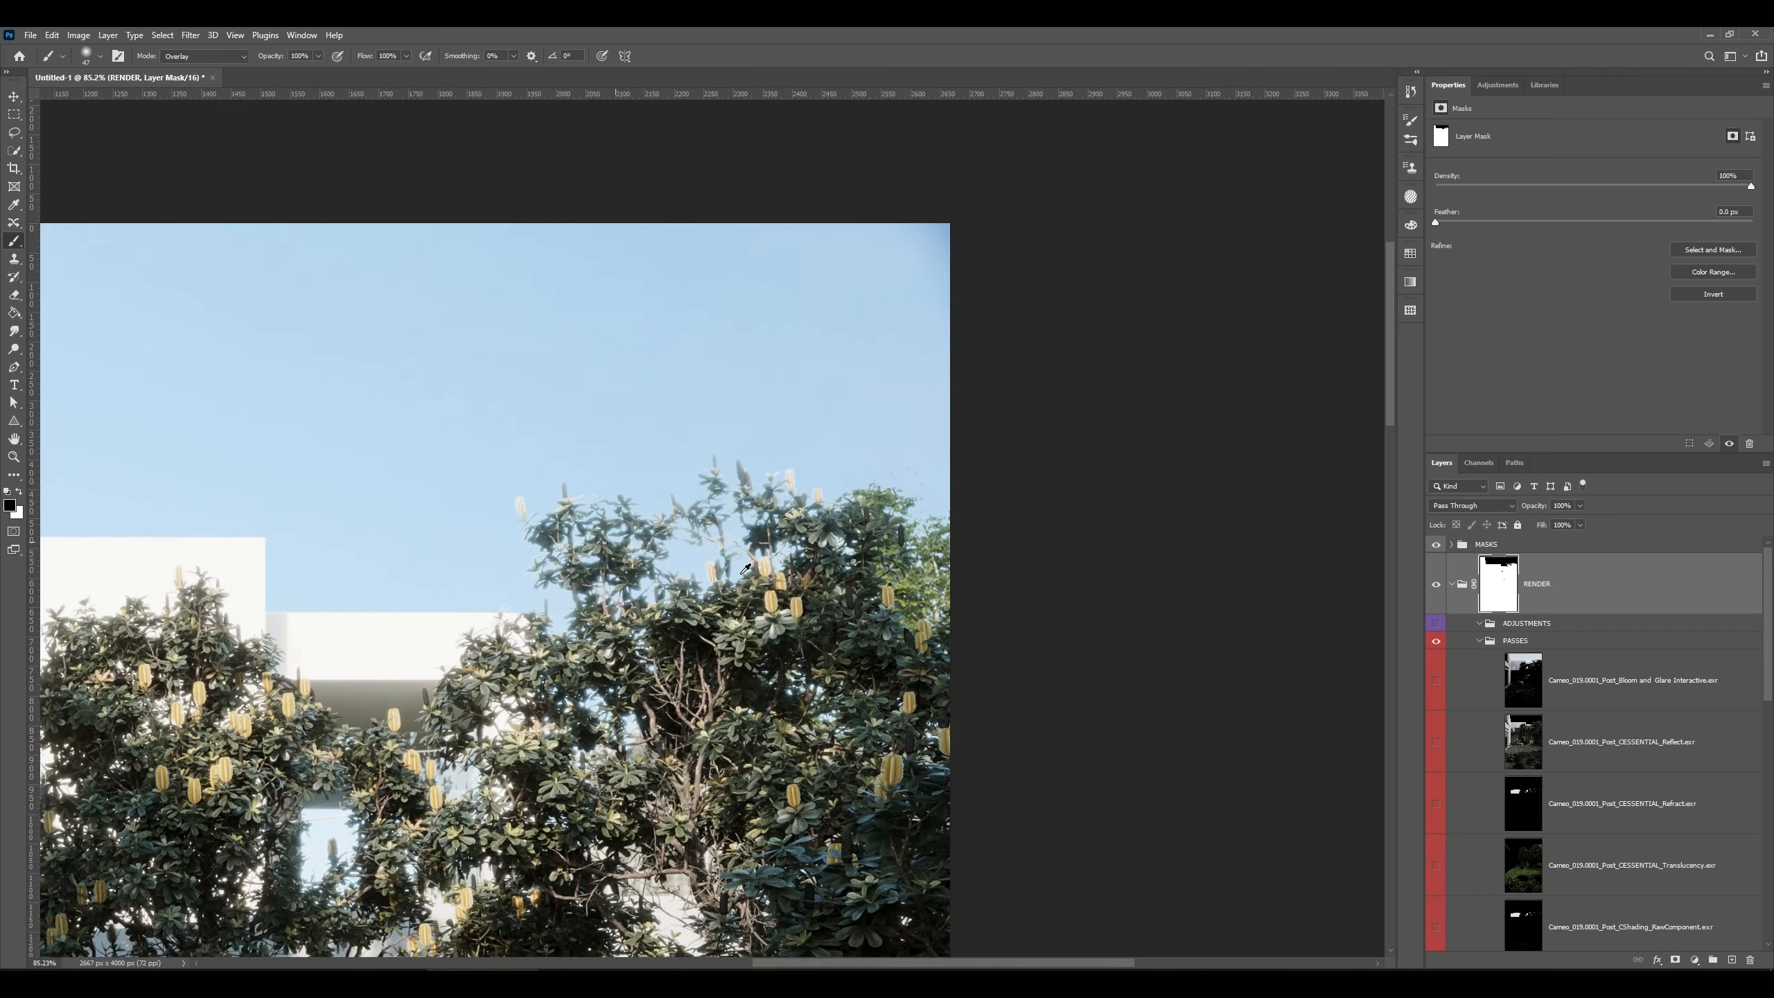
pyautogui.scroll(1, 742, 573)
pyautogui.moveTo(738, 550); pyautogui.dragTo(779, 550)
pyautogui.moveTo(538, 606); pyautogui.dragTo(895, 456)
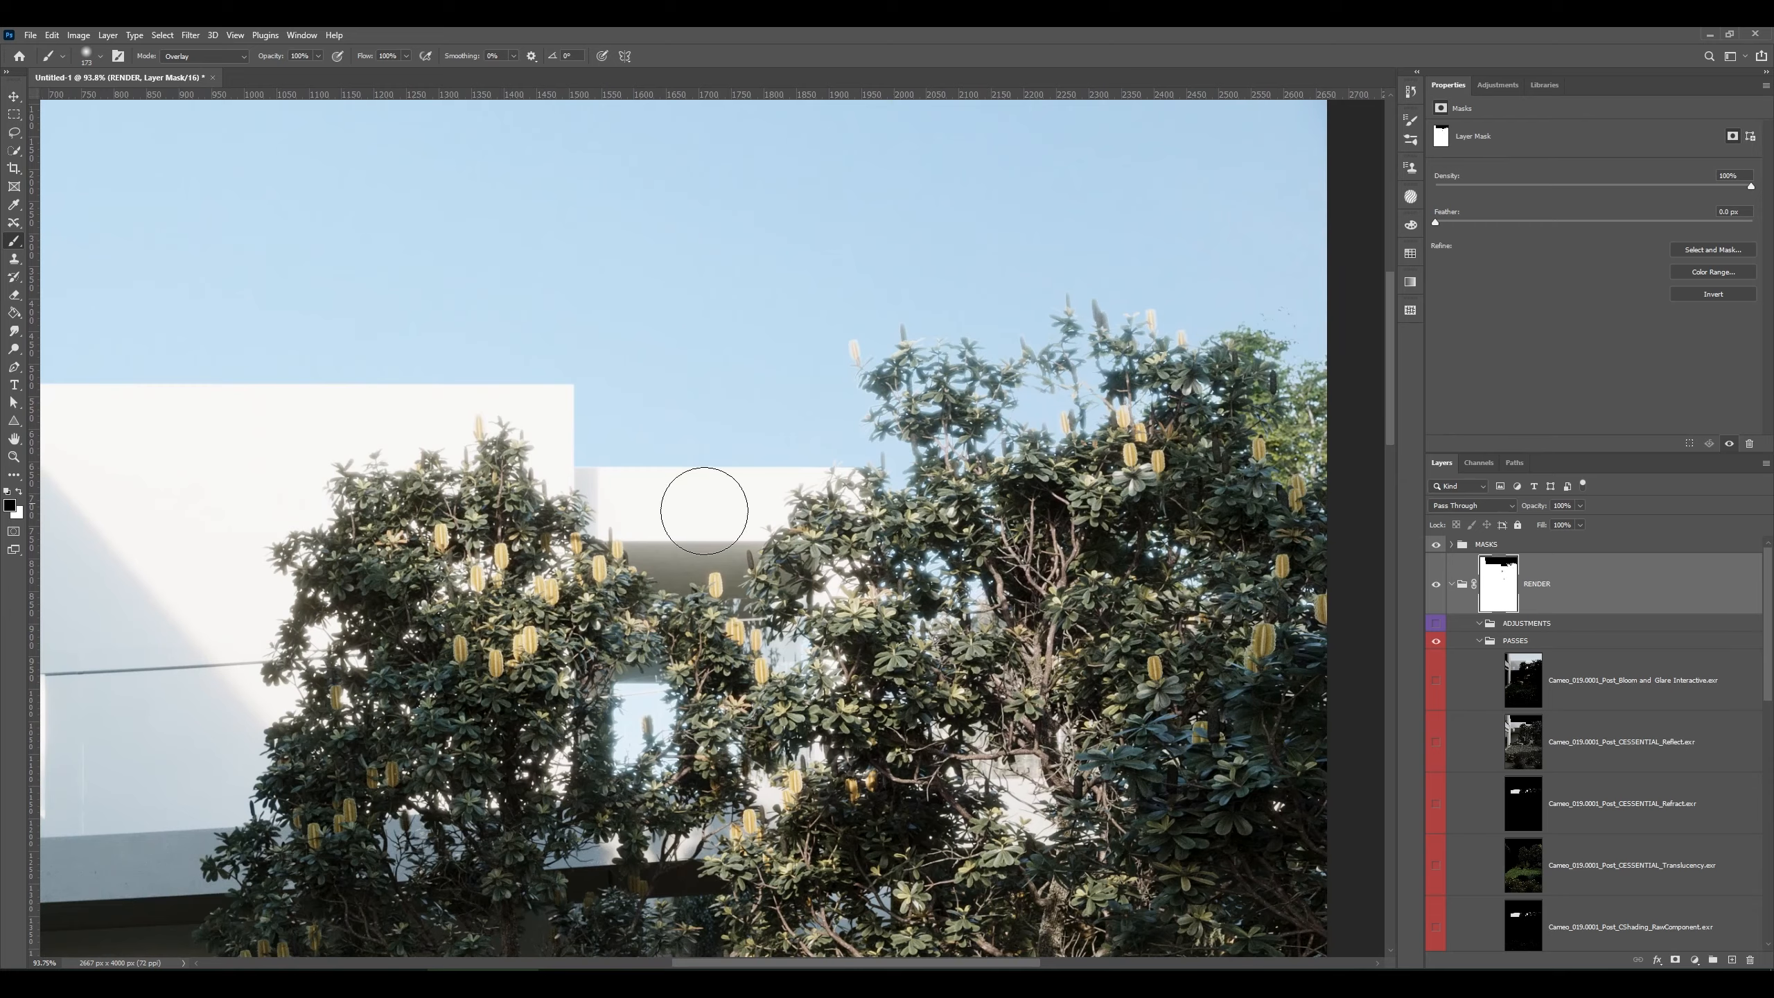
pyautogui.scroll(-5, 704, 511)
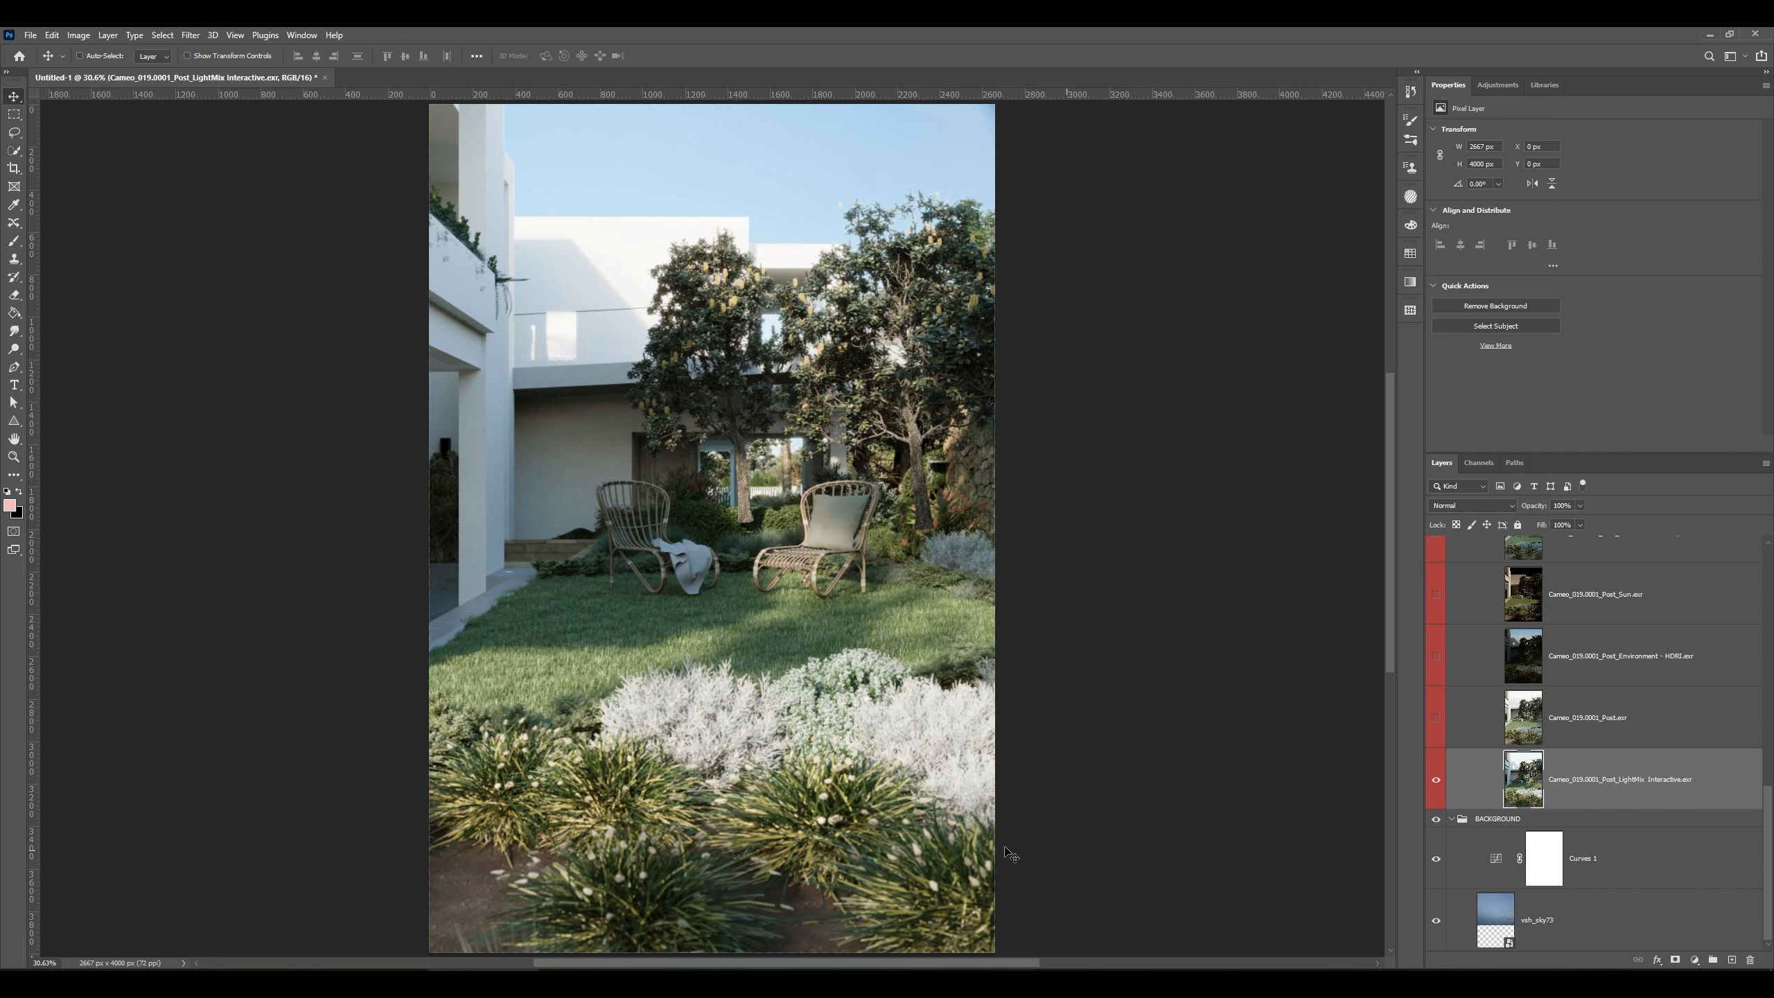
# - Crop the strip of soil and grasses off the image's lower edge, leaving a canvas of about 2667 × 3419 px
pyautogui.press('c')
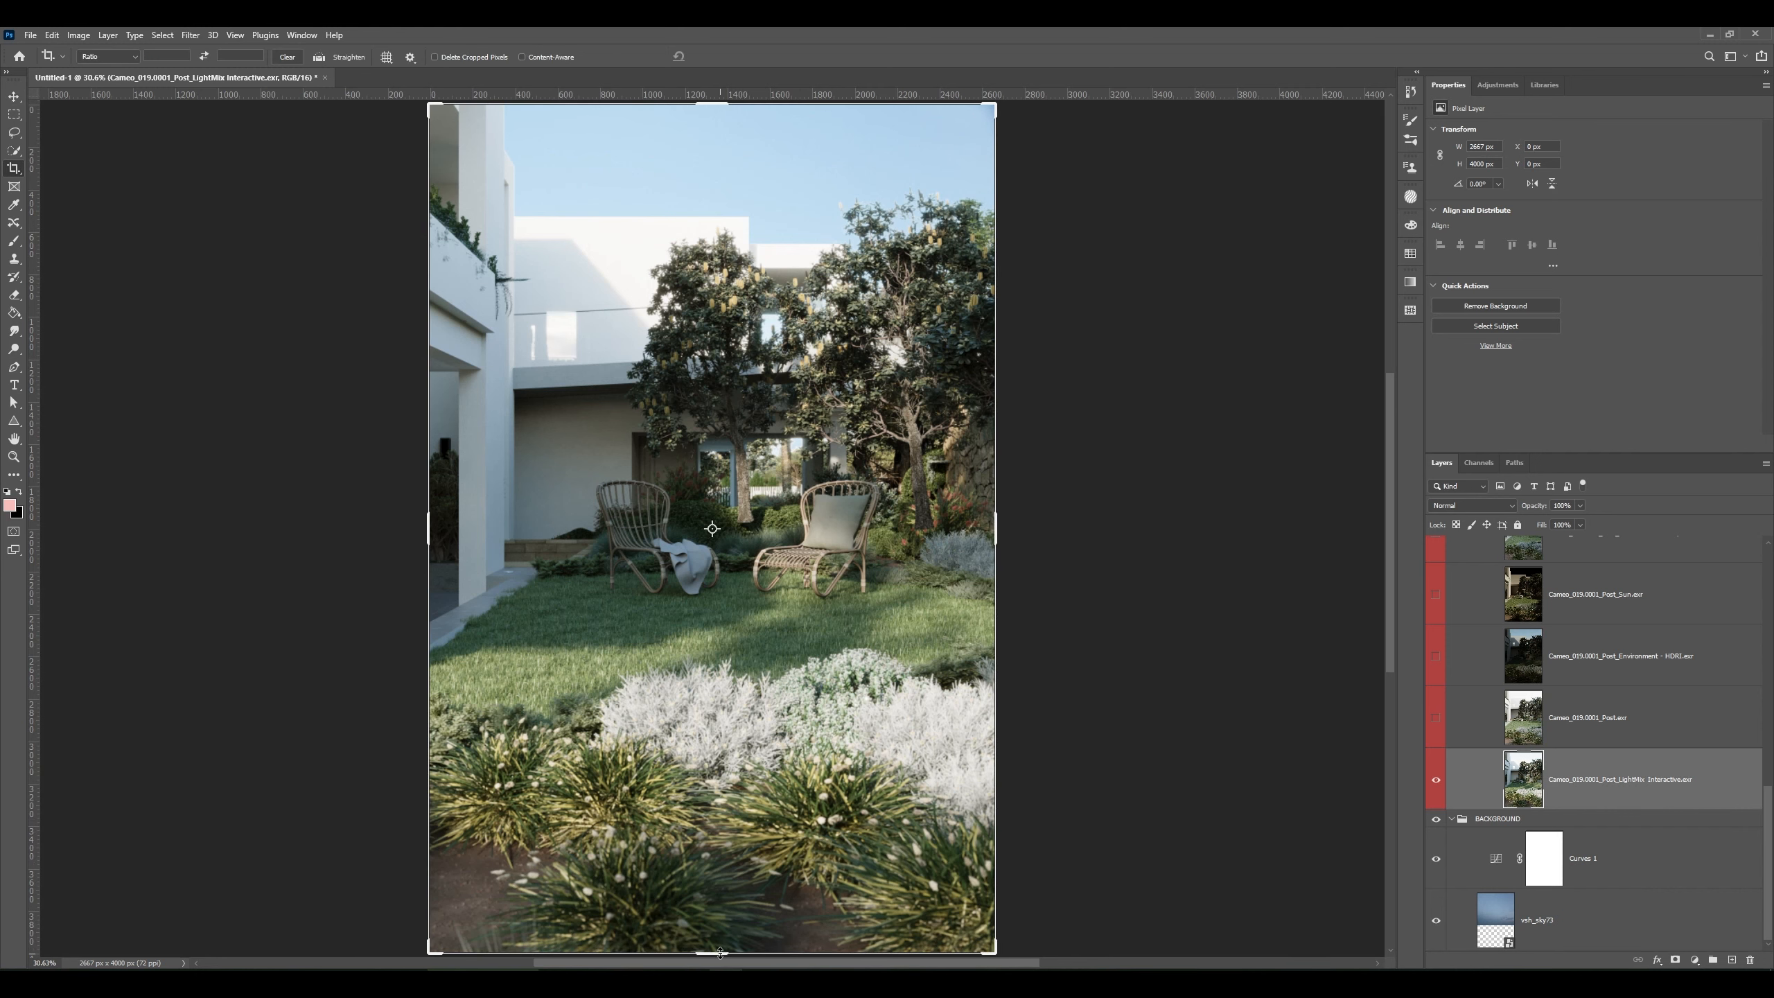
pyautogui.moveTo(720, 952); pyautogui.dragTo(727, 897)
pyautogui.press('v')
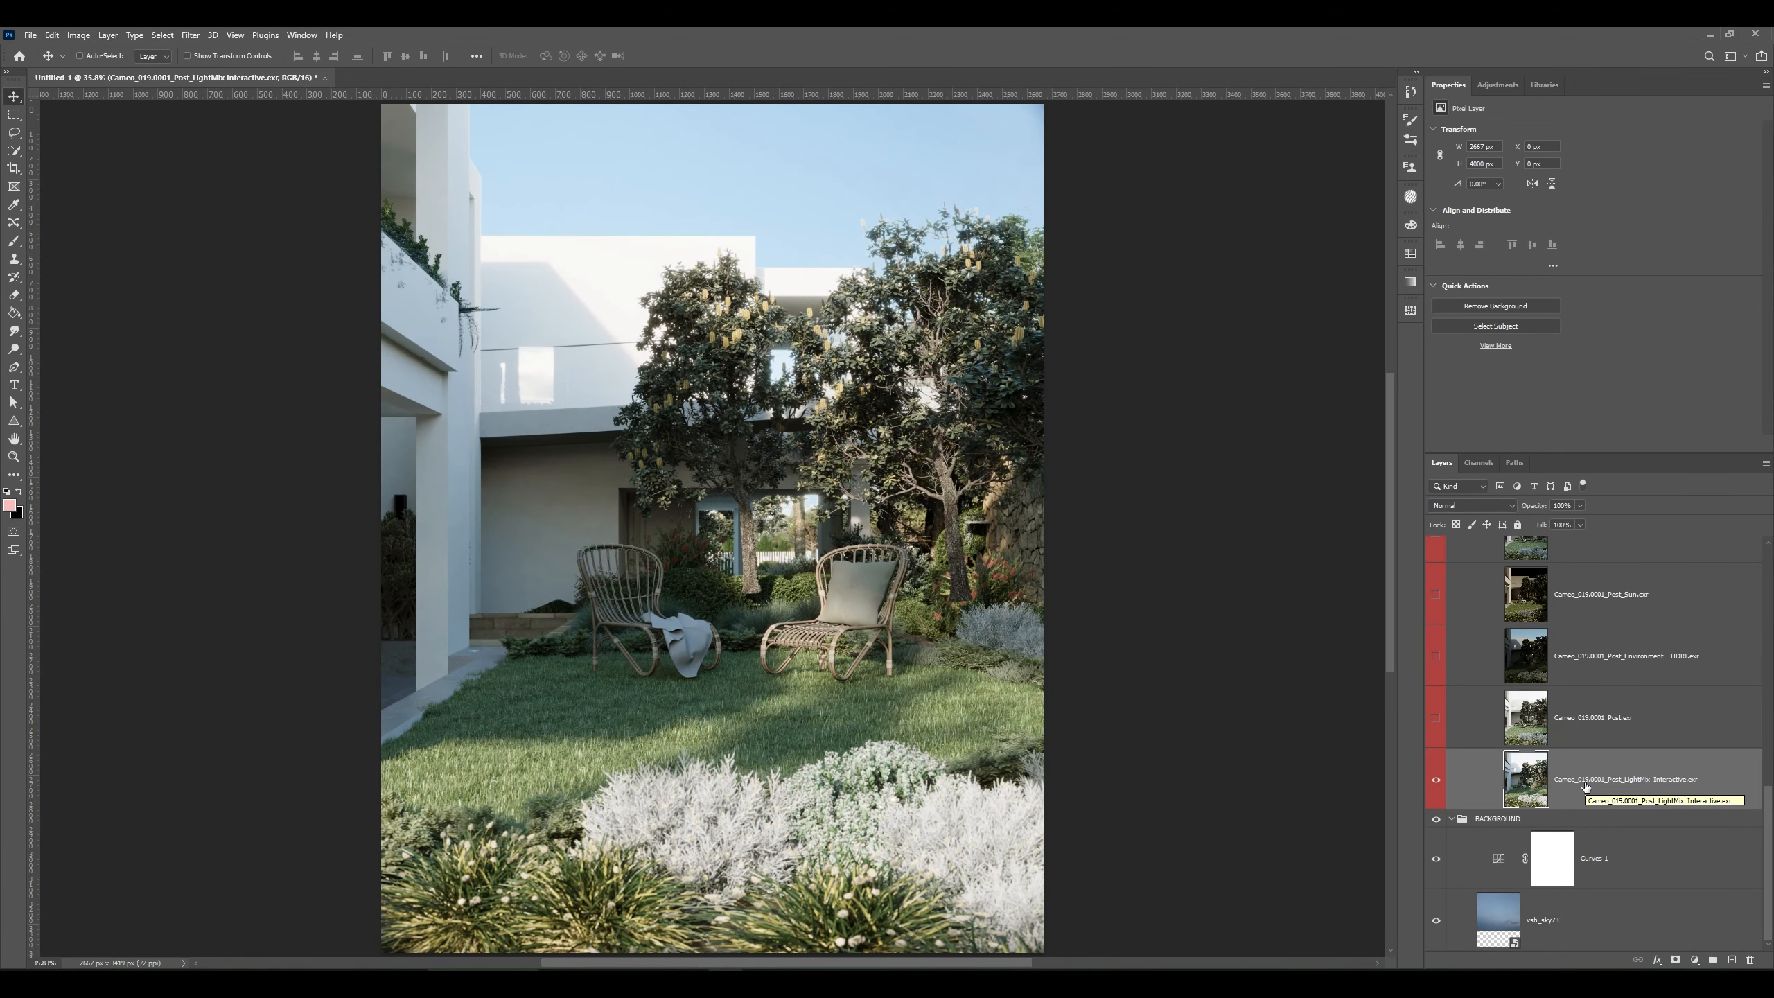
# - Convert the LightMix Interactive layer to a Smart Object and open the Camera Raw Filter for it
pyautogui.rightClick(1585, 782)
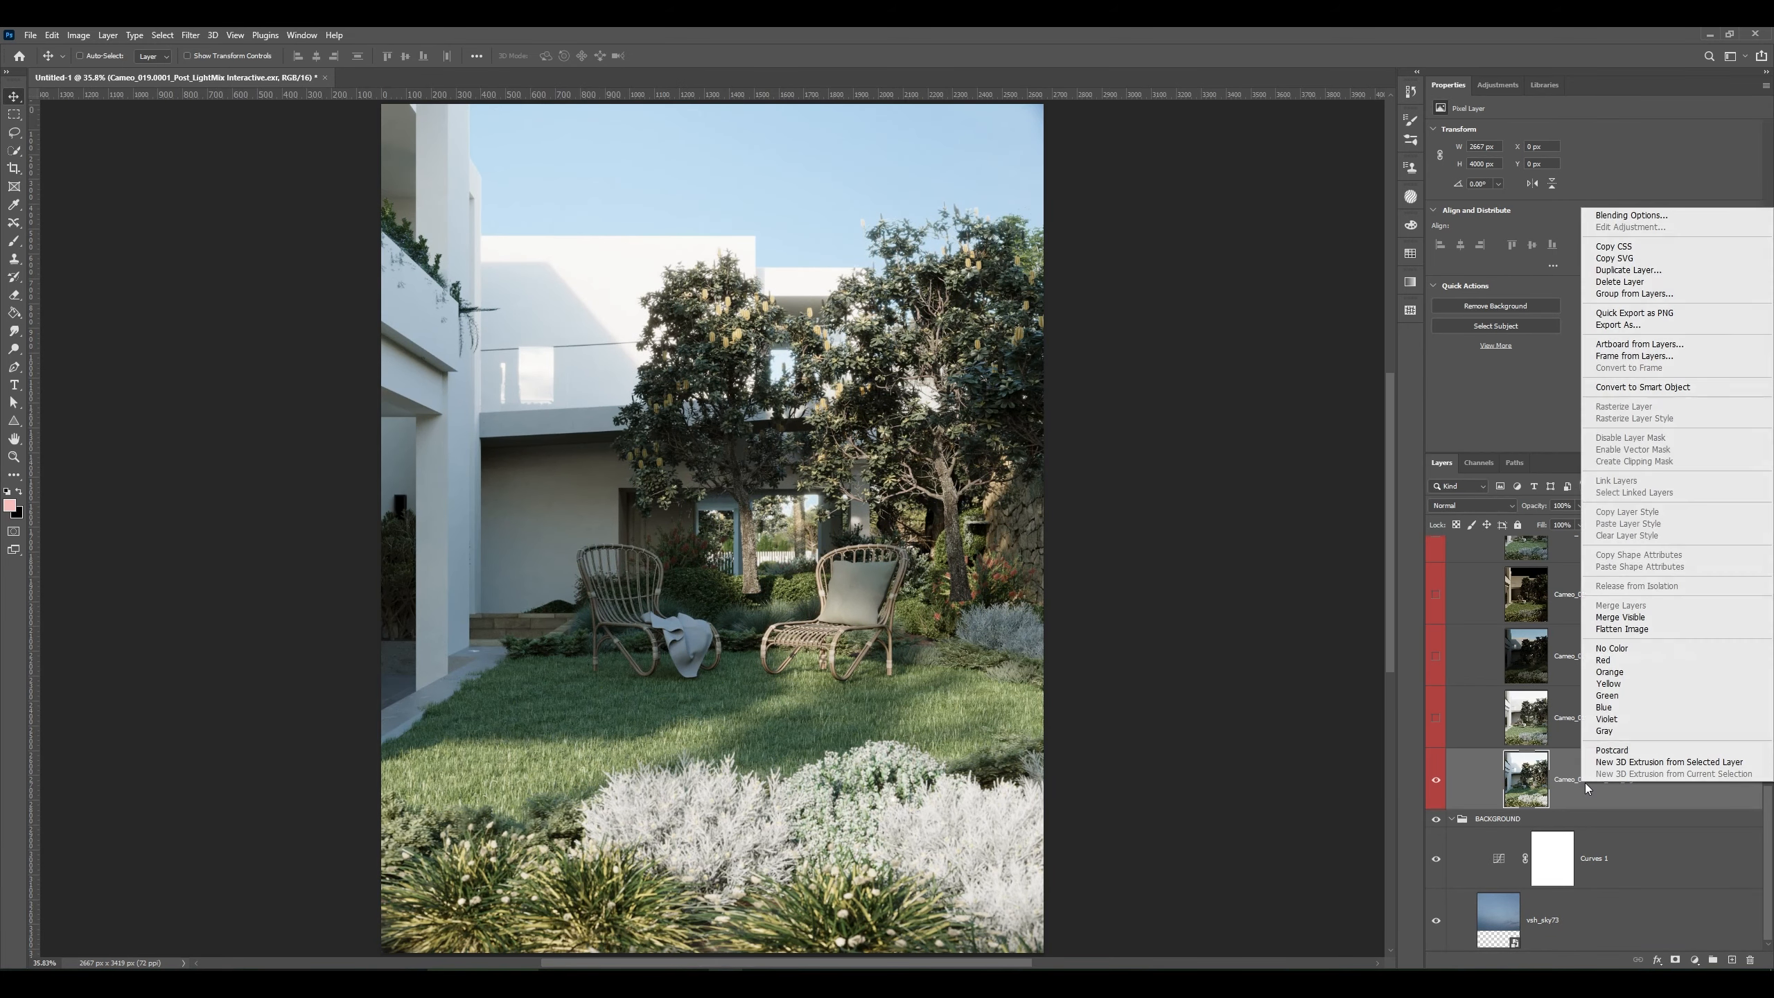
pyautogui.click(1615, 389)
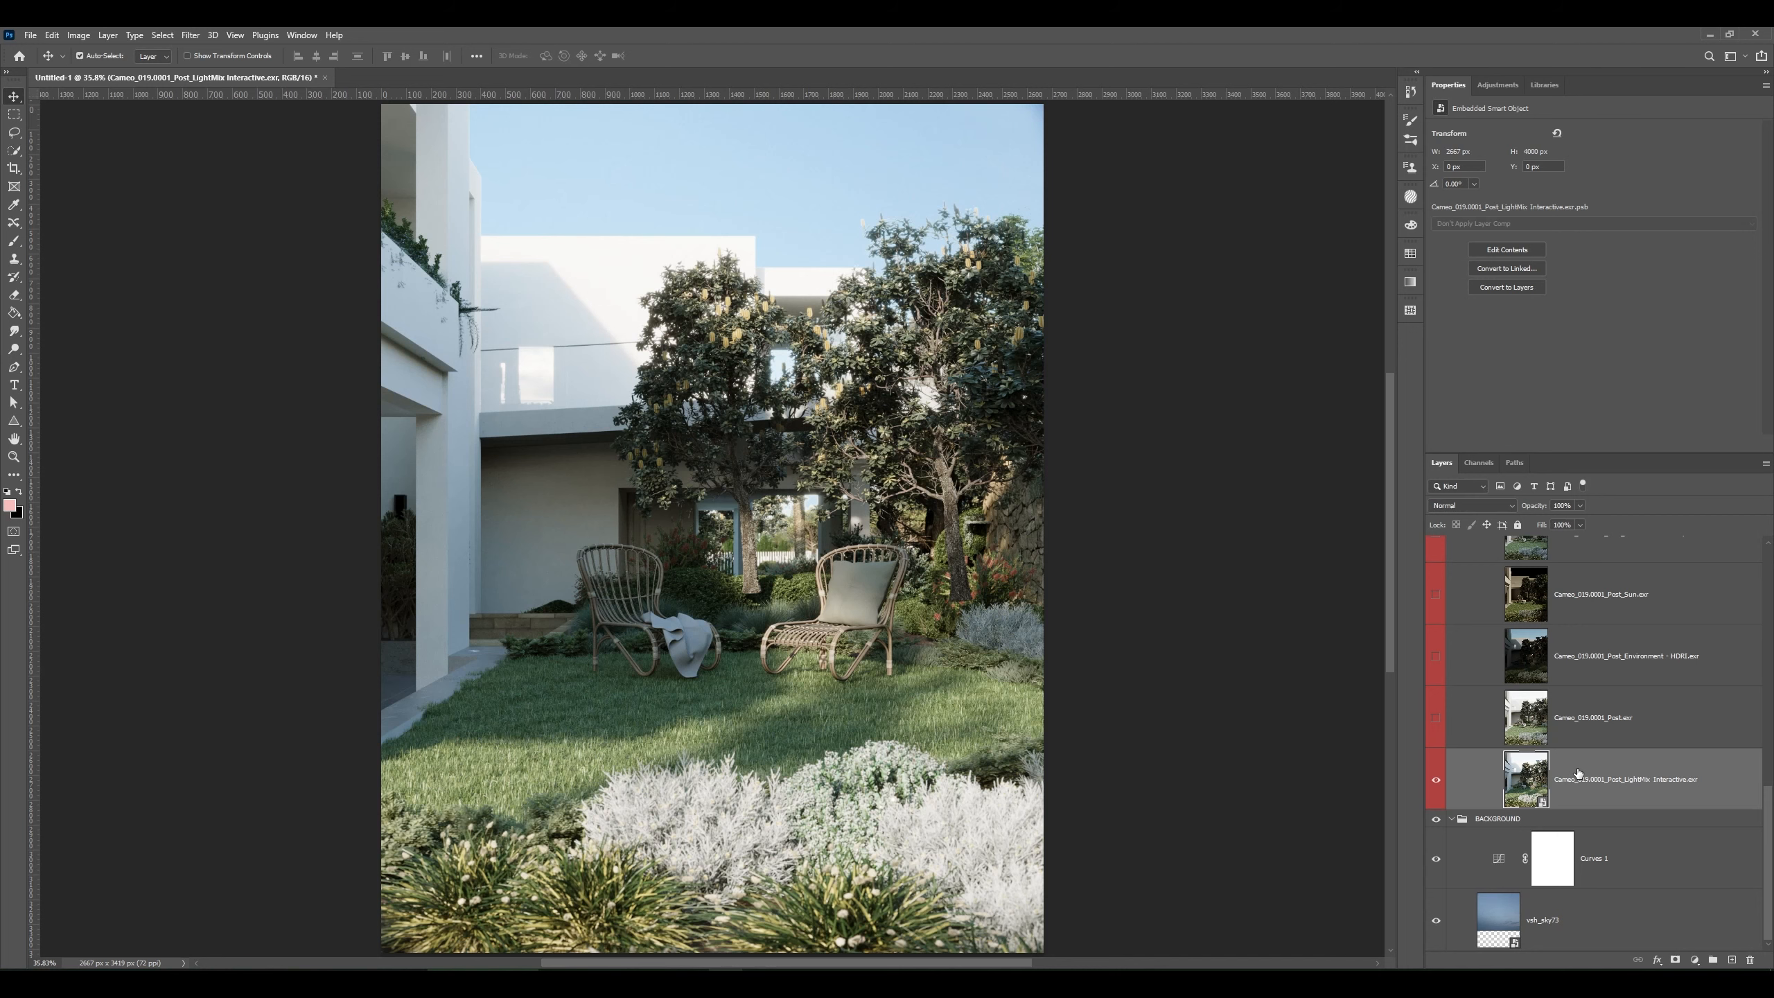
pyautogui.click(189, 35)
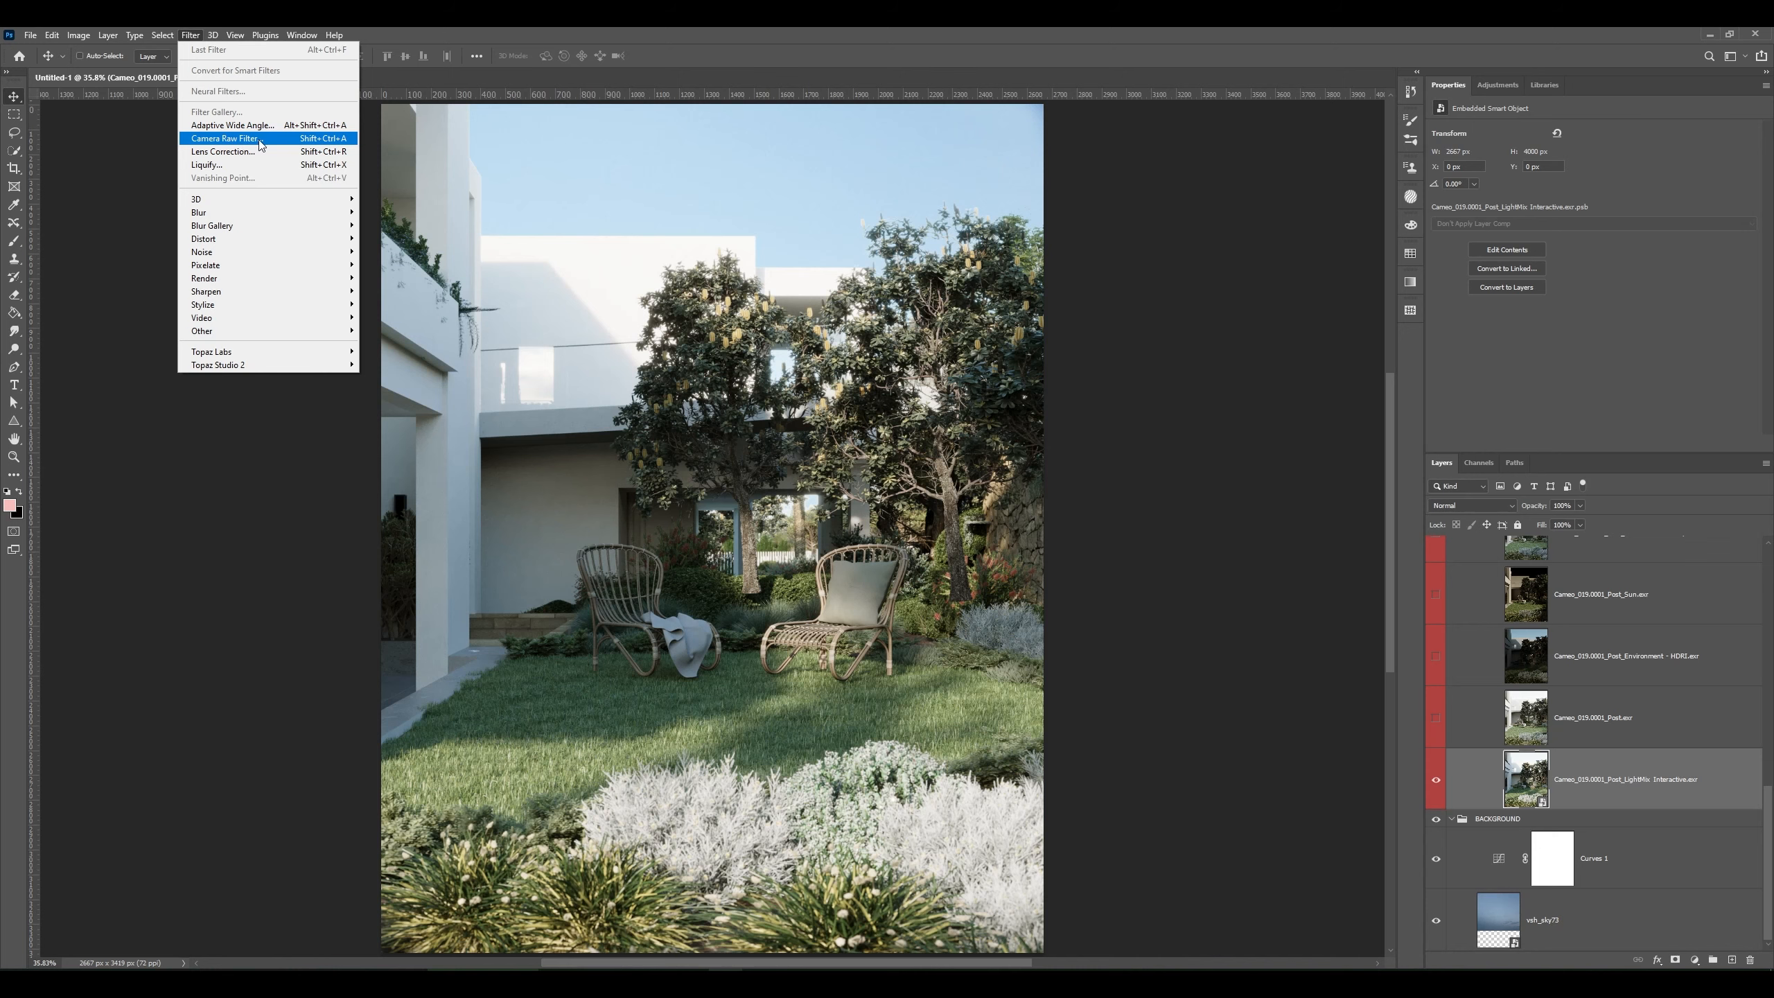
pyautogui.click(329, 140)
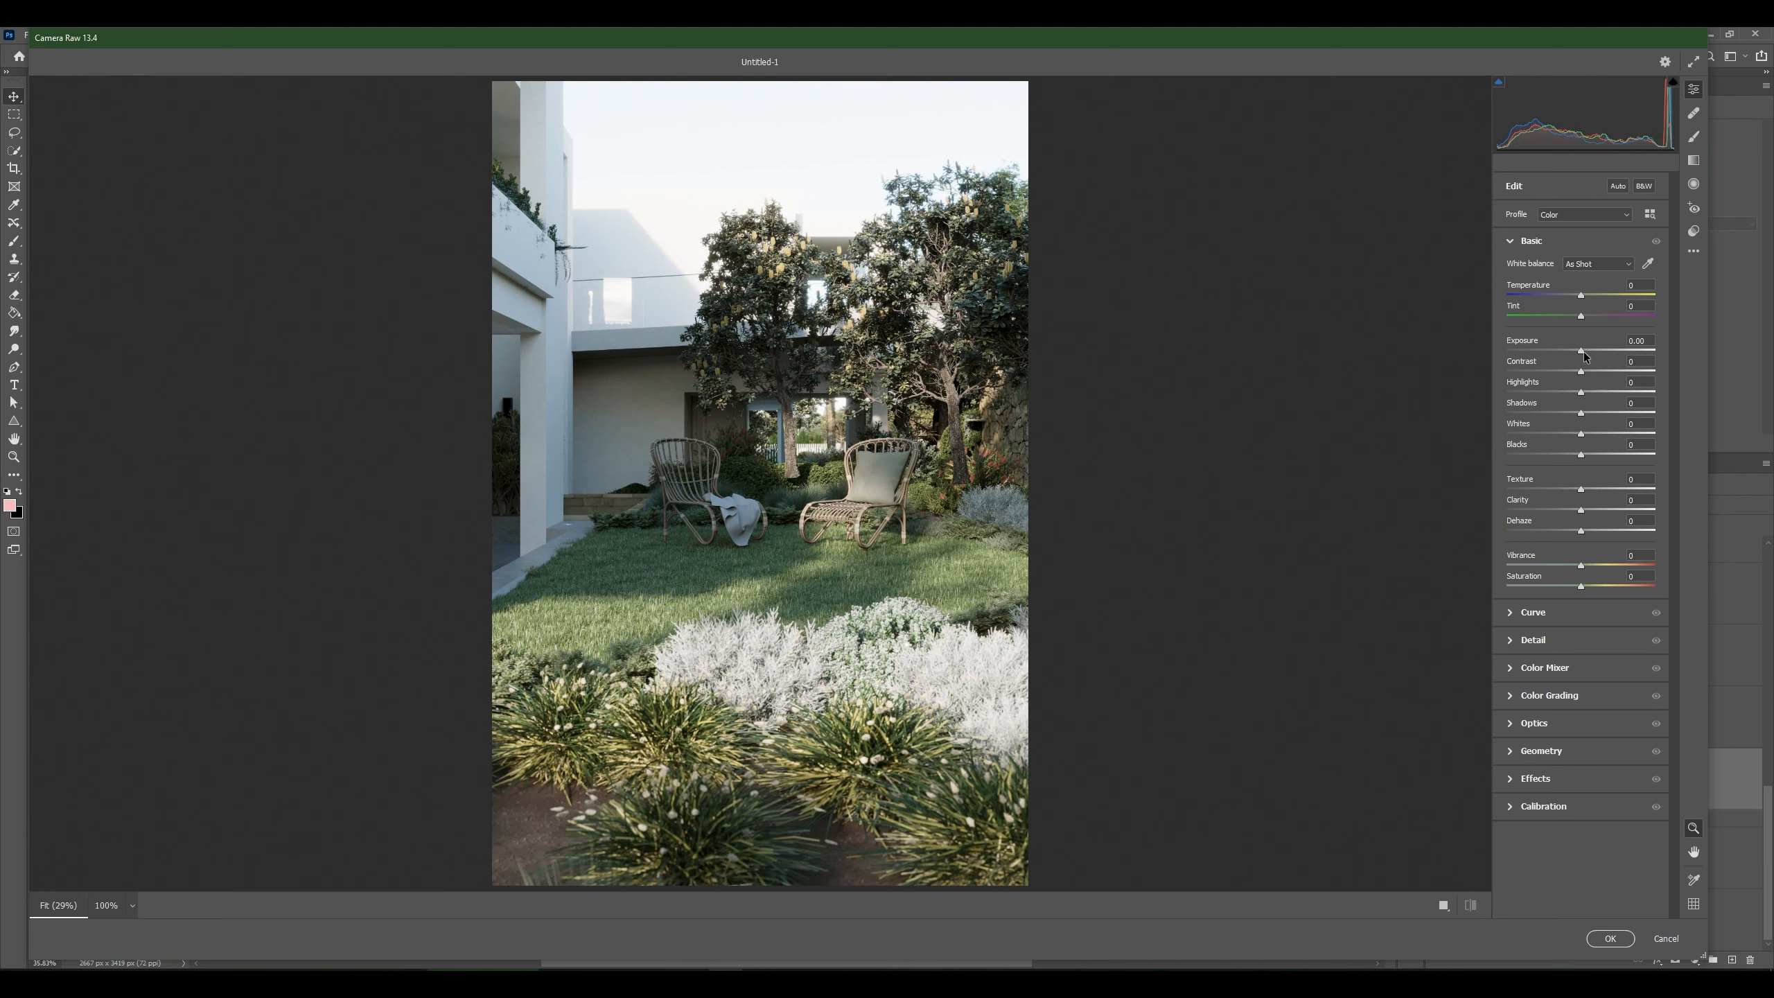
# - In Camera Raw, set Contrast to +7, Highlights to -18, Dehaze to +10, Vibrance to +6 and Saturation to -10
pyautogui.moveTo(1583, 379)
pyautogui.mouseDown()
pyautogui.moveTo(1639, 382)
pyautogui.moveTo(1568, 398)
pyautogui.mouseUp()
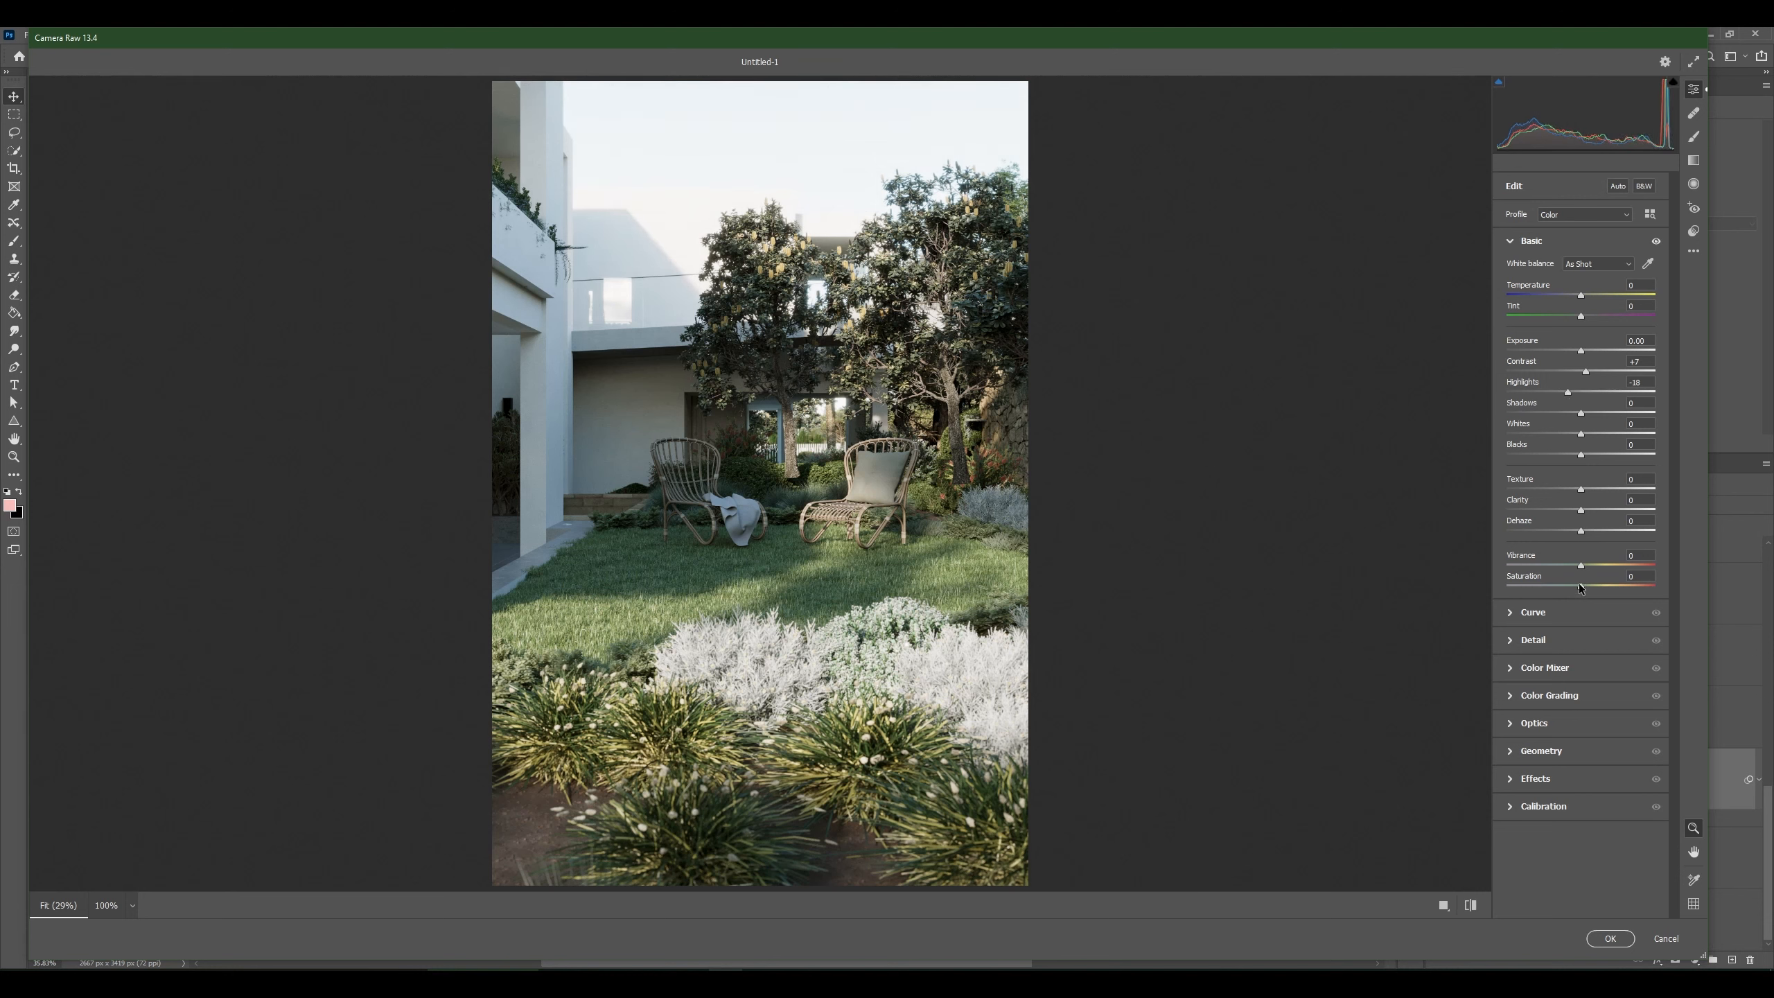
pyautogui.moveTo(1583, 589); pyautogui.dragTo(1564, 589)
pyautogui.moveTo(1581, 569); pyautogui.dragTo(1588, 569)
pyautogui.moveTo(1584, 533)
pyautogui.mouseDown()
pyautogui.moveTo(1605, 535)
pyautogui.moveTo(1583, 521)
pyautogui.mouseUp()
pyautogui.moveTo(1615, 490); pyautogui.dragTo(1583, 493)
# - Compare the Camera Raw edit with the original in before/after views and apply the filter
pyautogui.click(1471, 906)
pyautogui.click(1470, 906)
pyautogui.click(1471, 906)
pyautogui.click(1471, 906)
pyautogui.press('\\')
pyautogui.press('\\')
pyautogui.press('\\')
pyautogui.press('\\')
pyautogui.press('\\')
pyautogui.press('\\')
pyautogui.click(1610, 938)
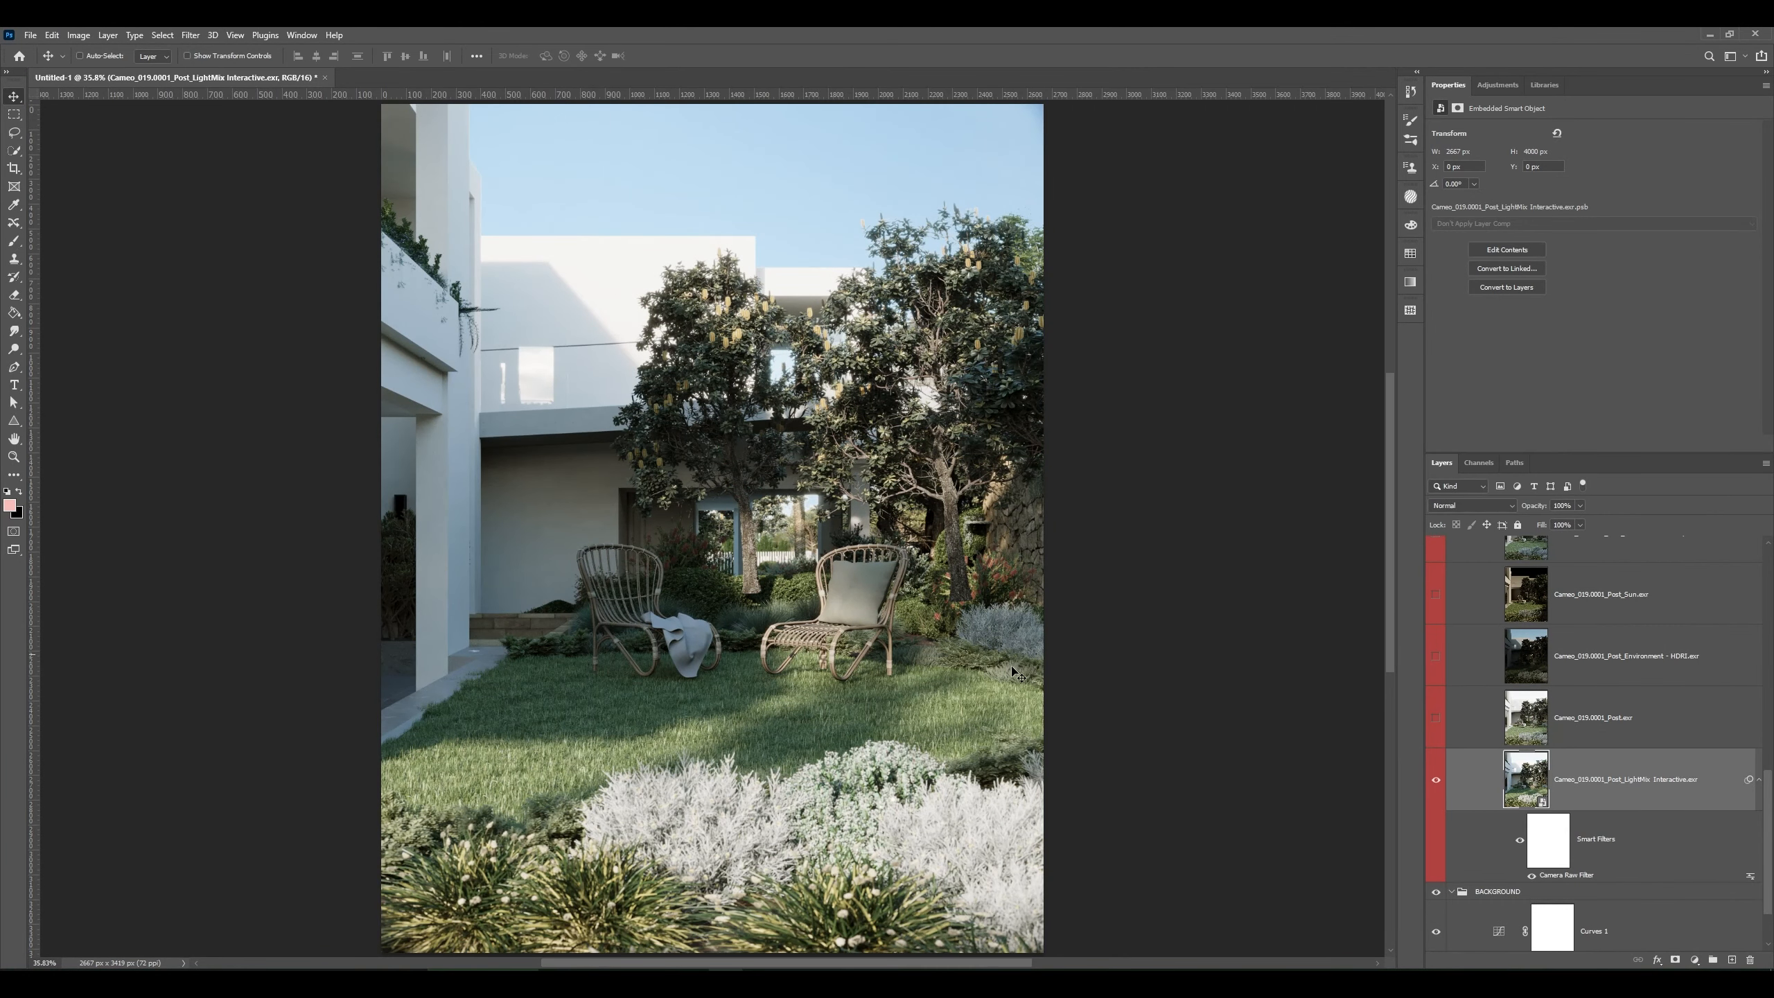
# - Reopen the LightMix layer's Camera Raw smart filter to review its settings, and close it without changes
pyautogui.doubleClick(1584, 875)
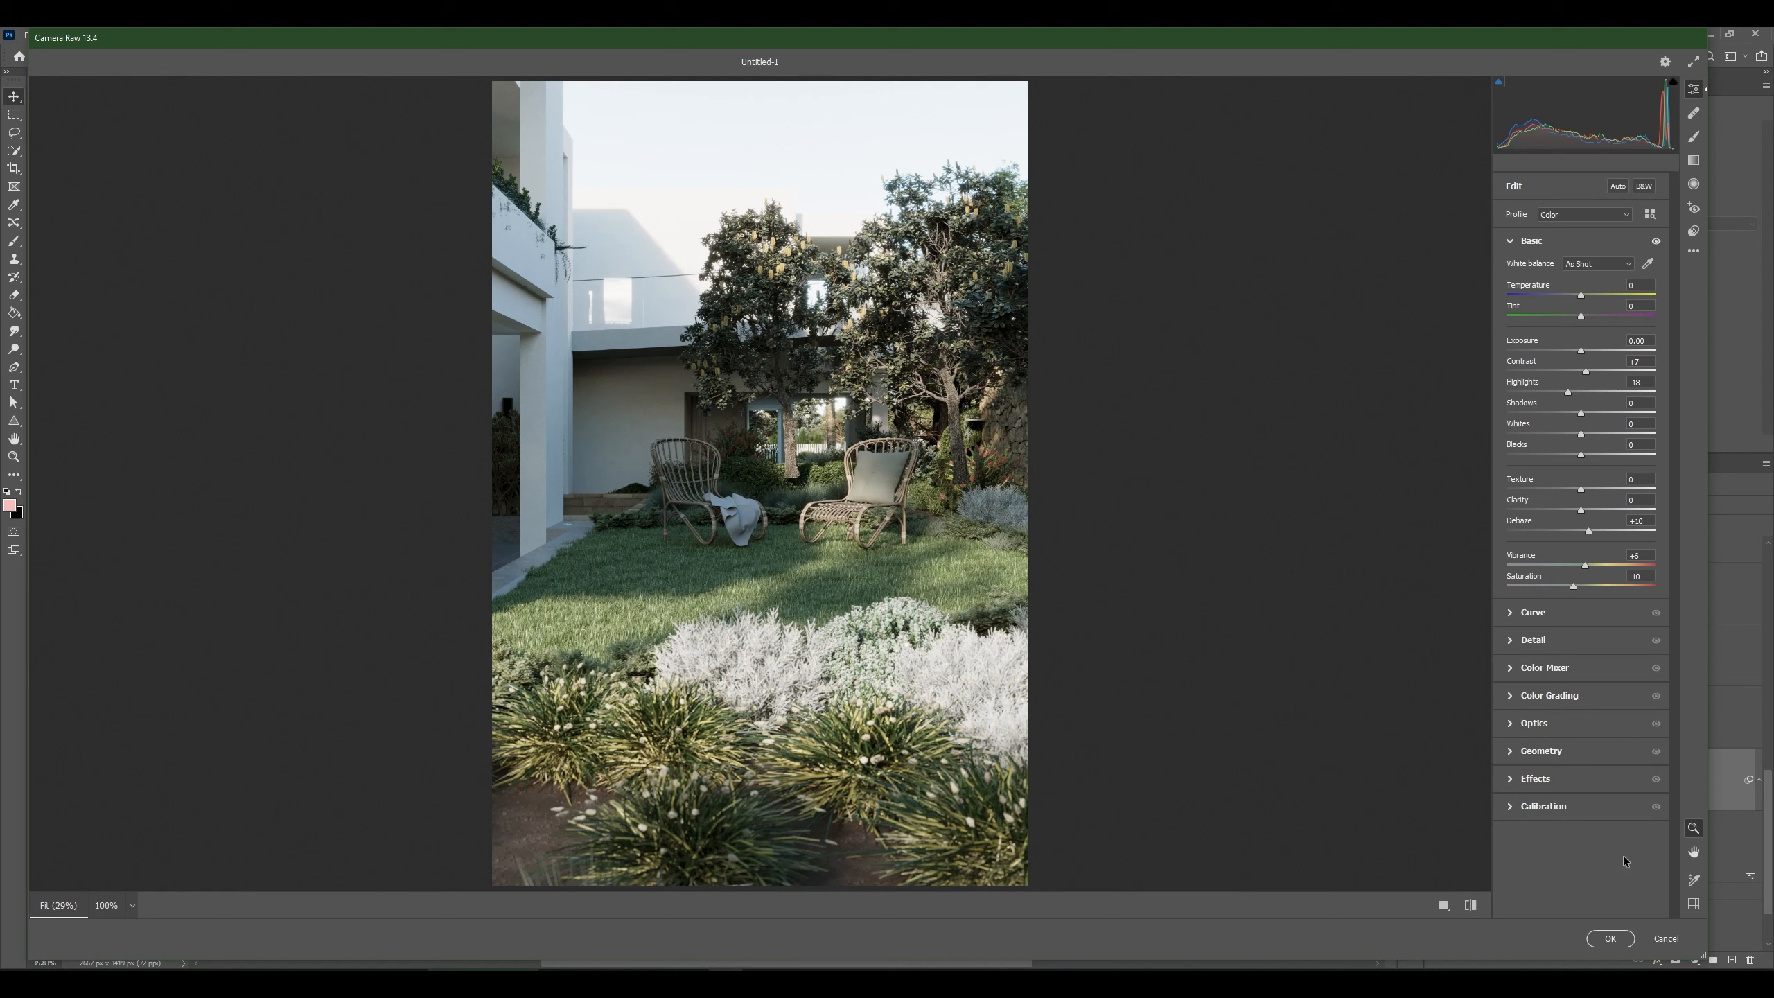
pyautogui.click(1610, 938)
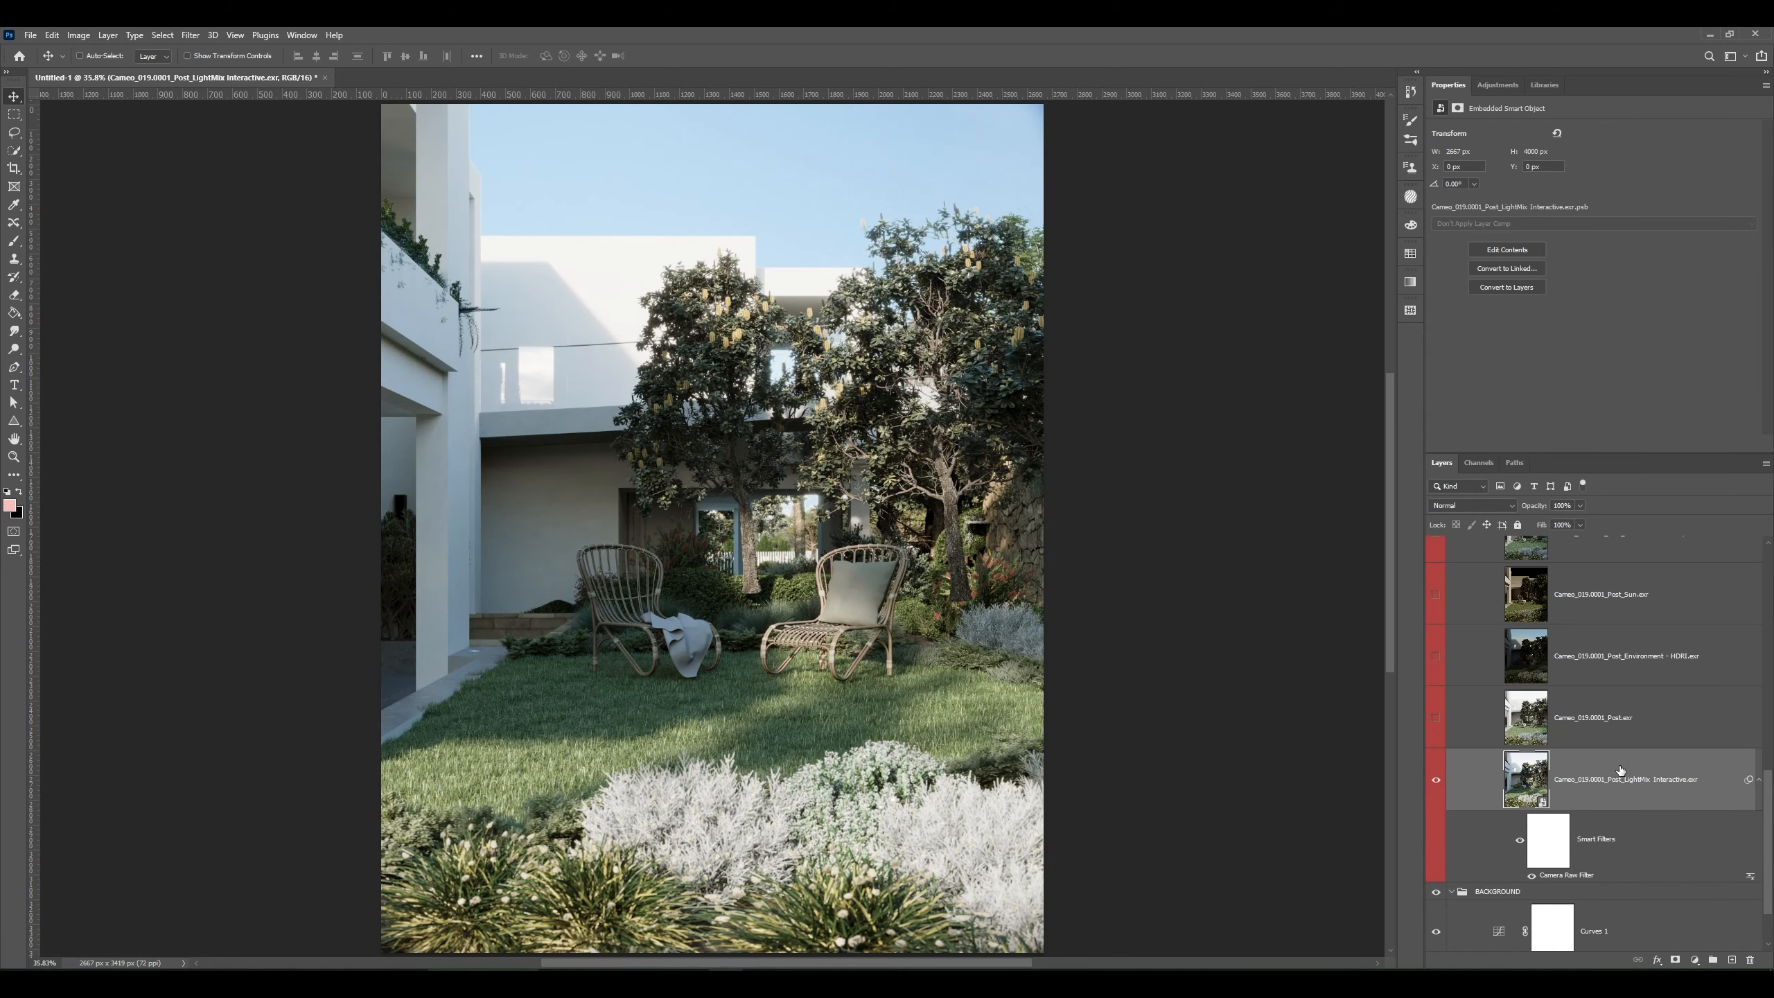
# - Move the CTexmap pass directly above the LightMix Interactive layer, make it visible and set its blend mode to Multiply
pyautogui.scroll(1, 1625, 769)
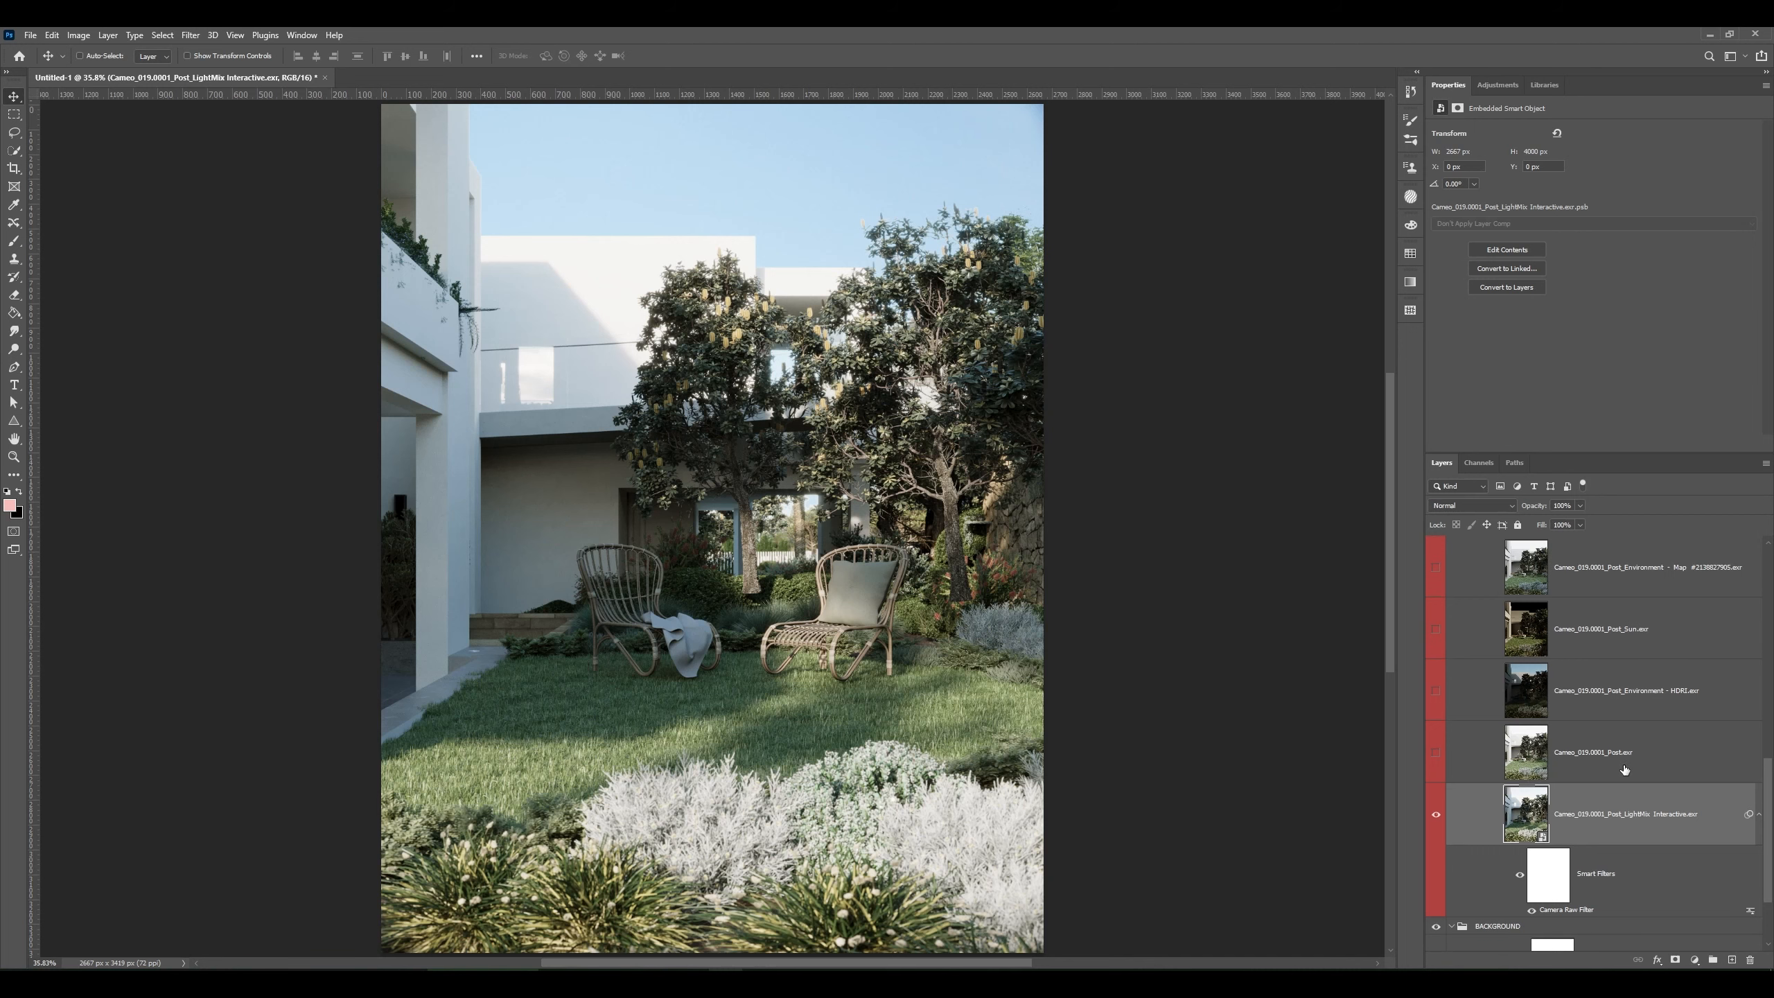
pyautogui.click(1618, 753)
pyautogui.scroll(1, 1626, 738)
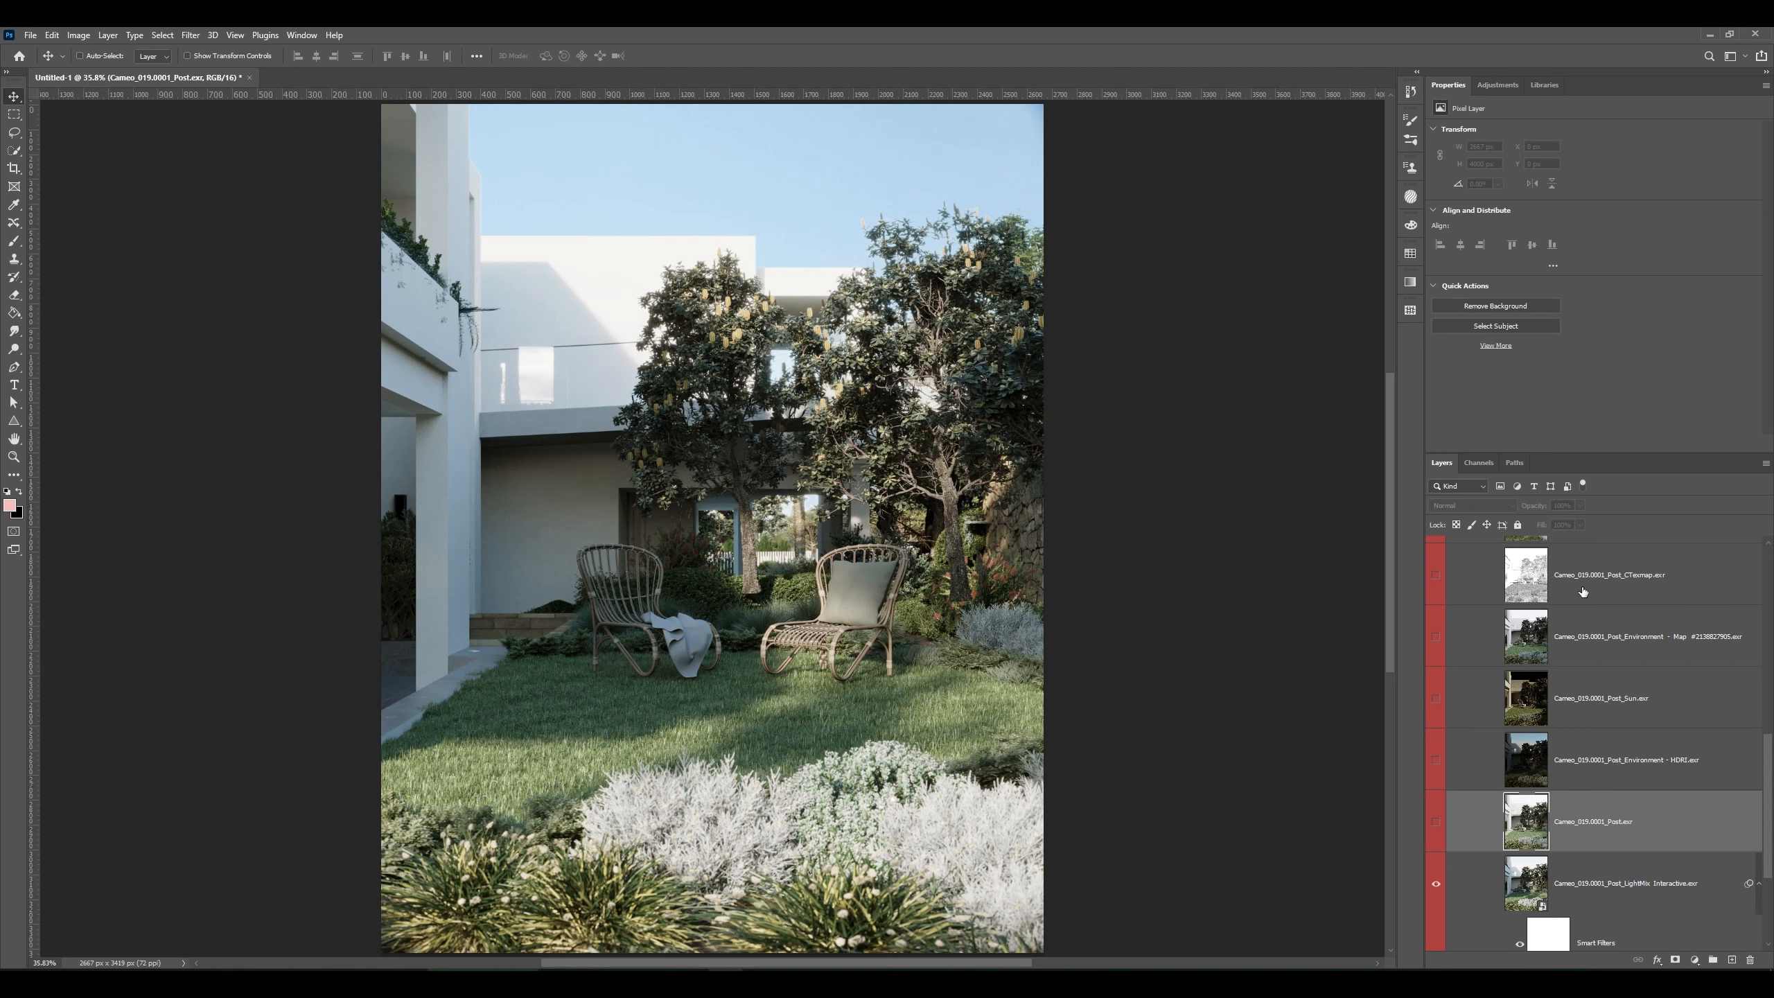
pyautogui.moveTo(1575, 592); pyautogui.dragTo(1555, 854)
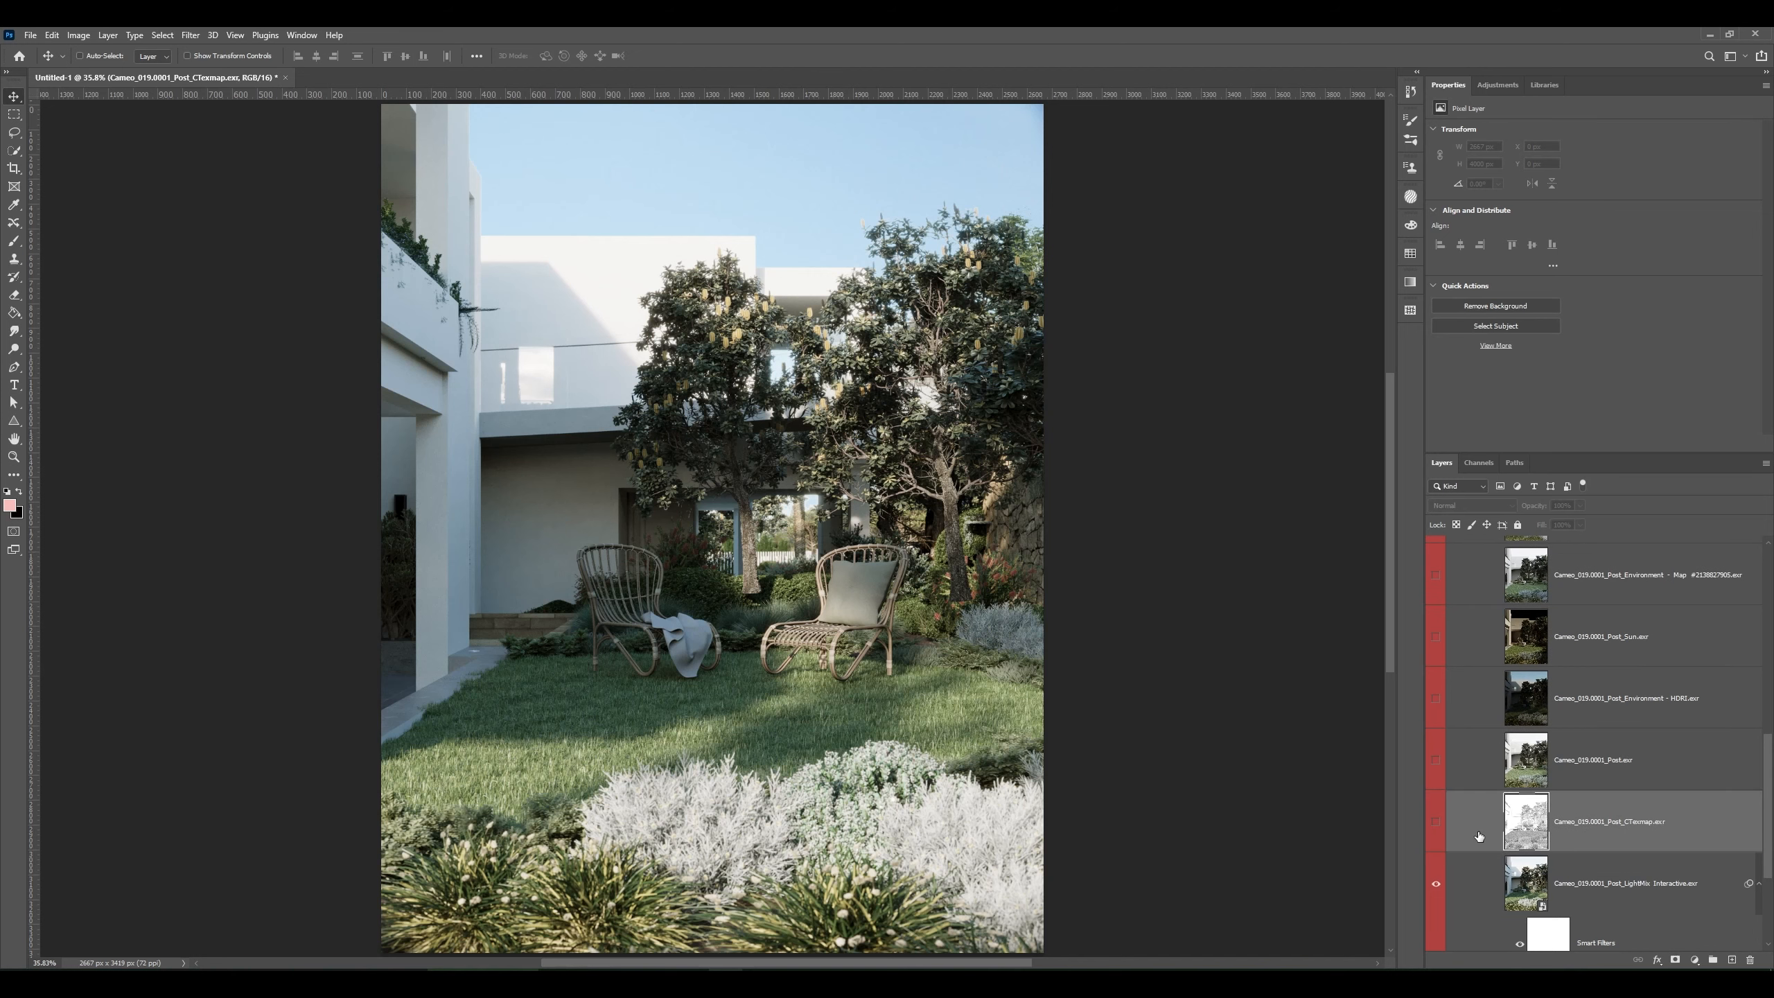
pyautogui.click(1435, 825)
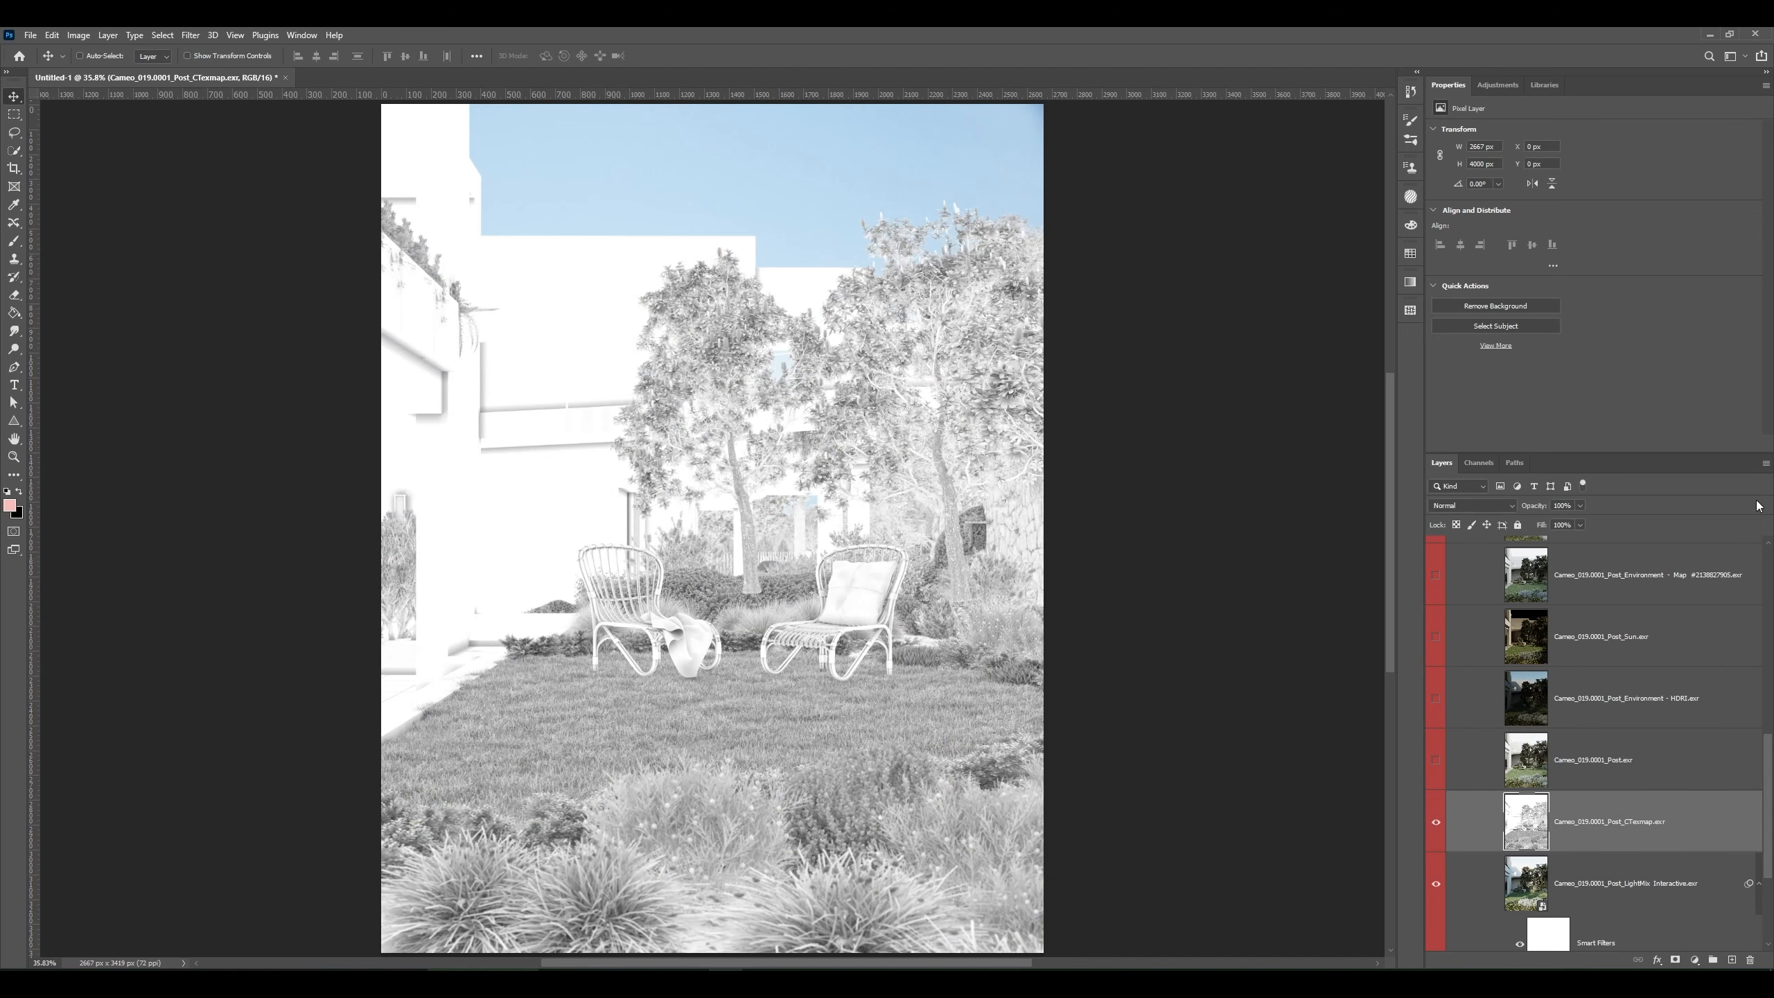
pyautogui.click(1472, 510)
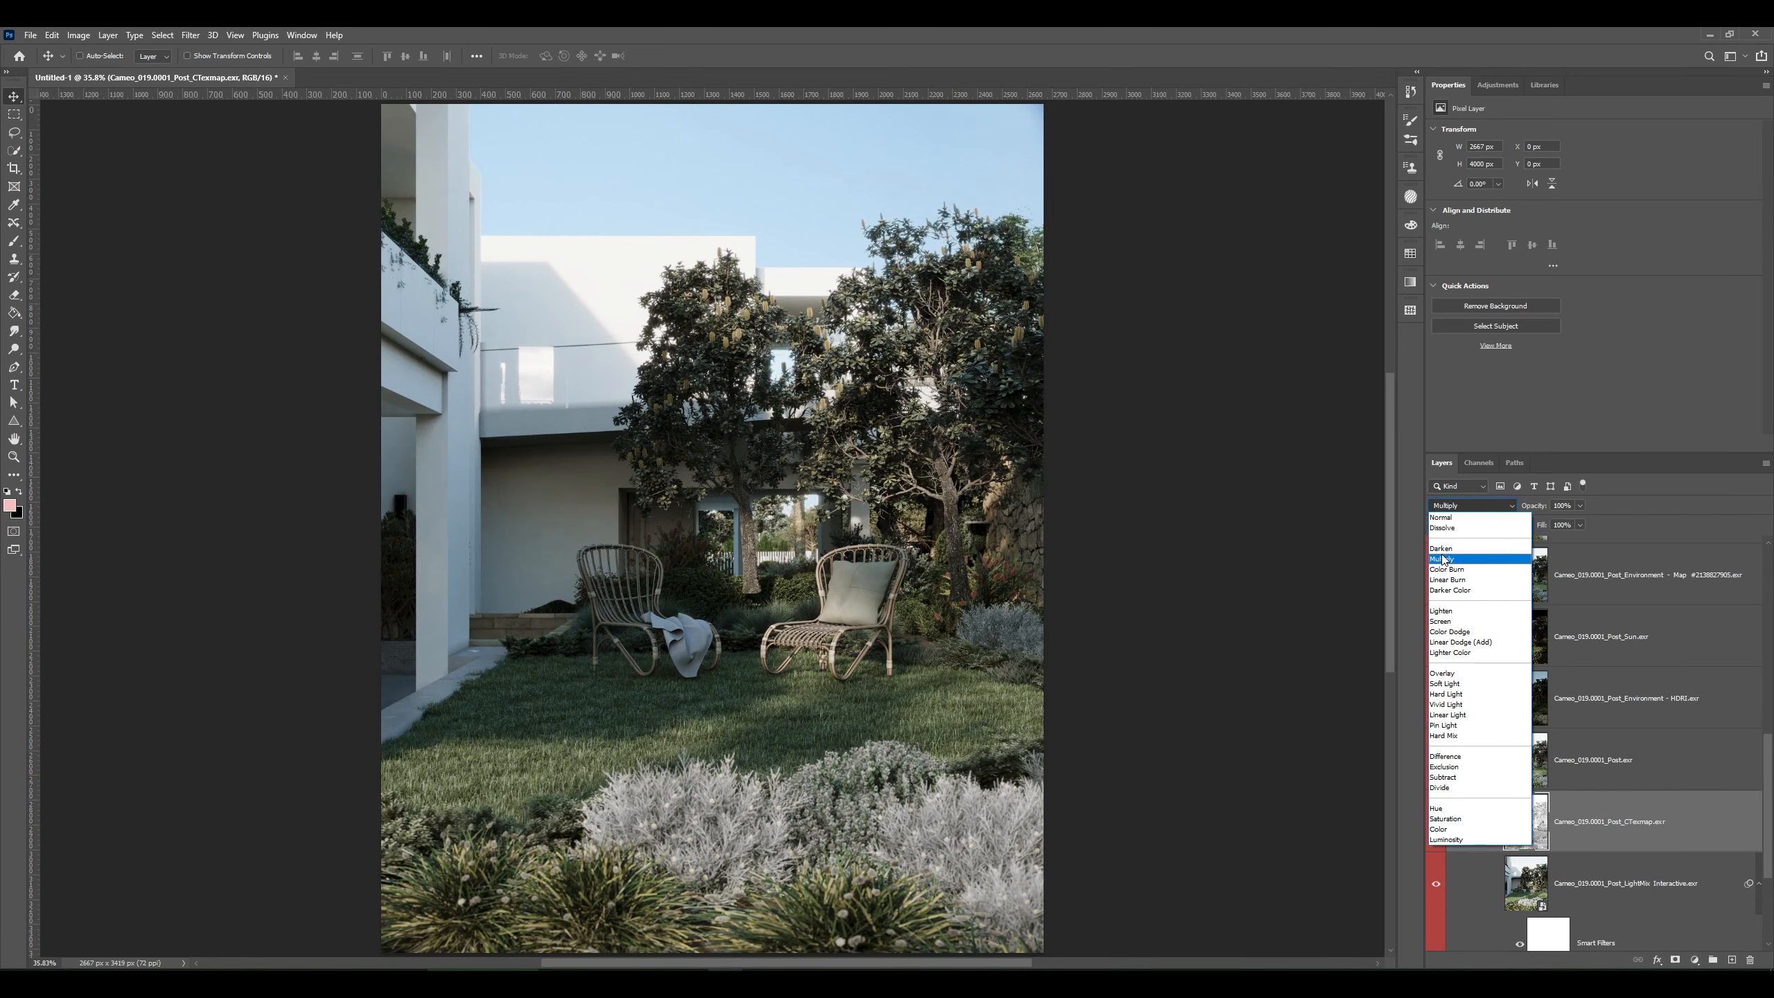
pyautogui.click(1443, 559)
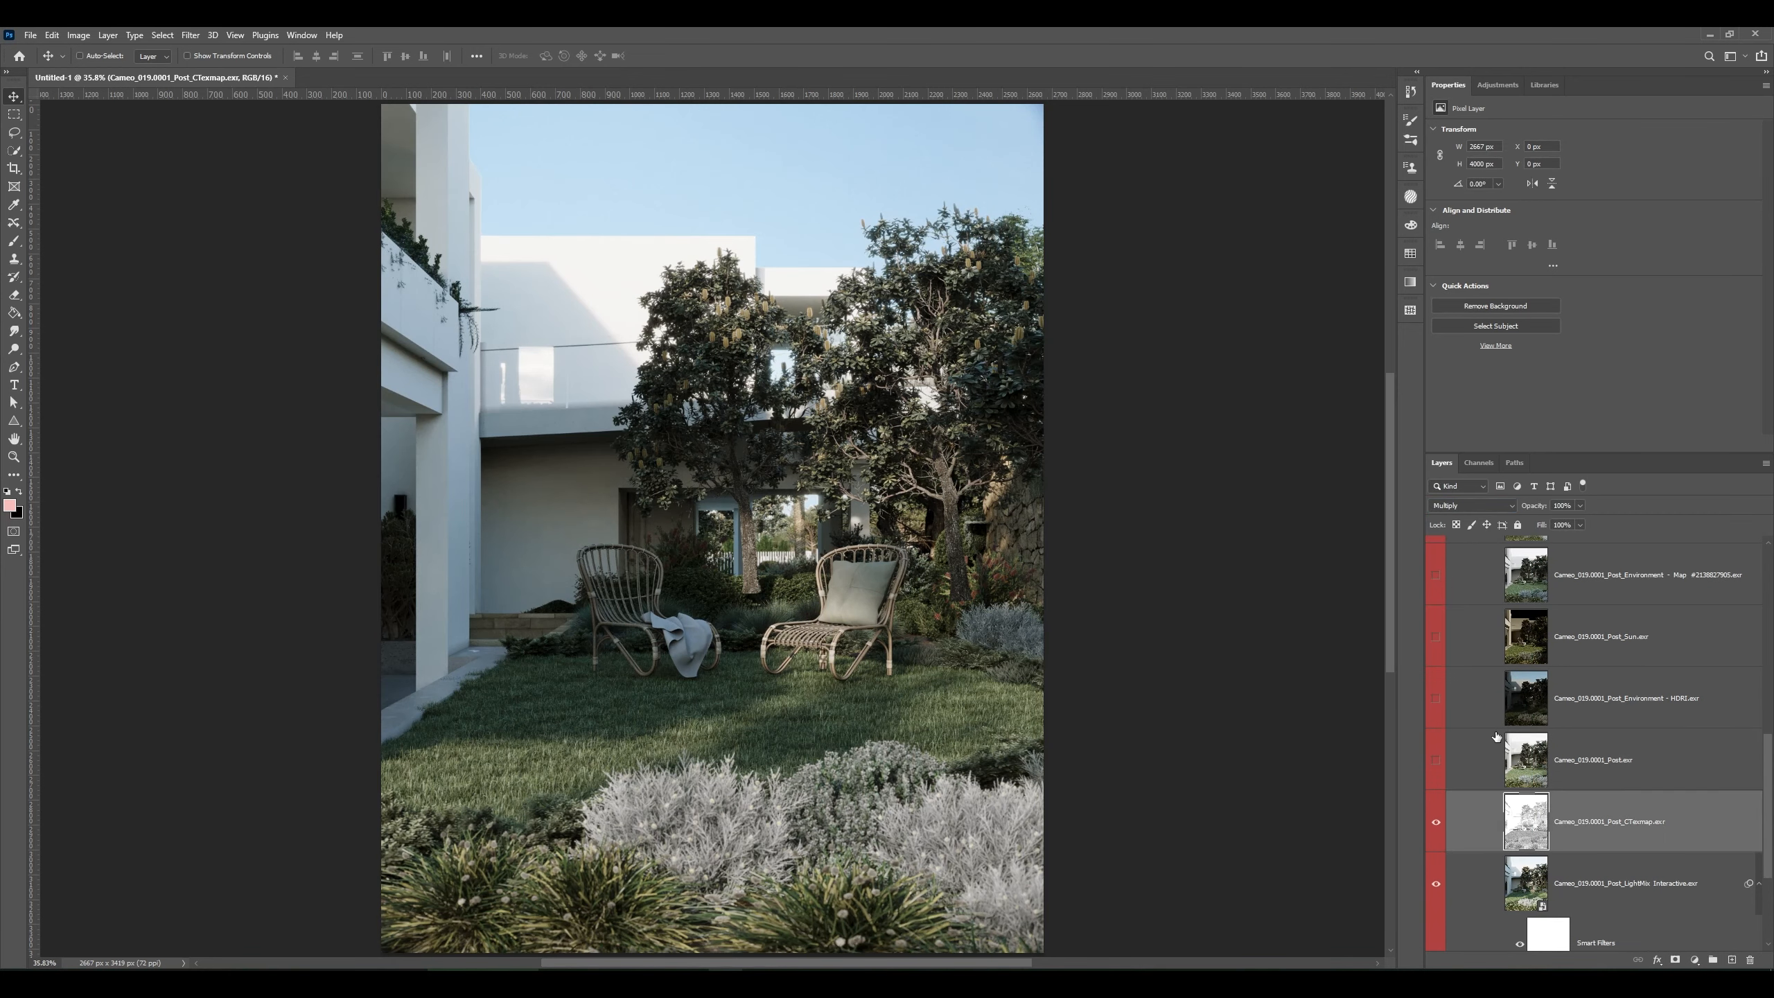
# - Lower the CTexmap layer's opacity to about 40% and toggle its visibility to compare the effect
pyautogui.moveTo(1541, 510)
pyautogui.mouseDown()
pyautogui.moveTo(1509, 512)
pyautogui.moveTo(1566, 515)
pyautogui.moveTo(1531, 517)
pyautogui.mouseUp()
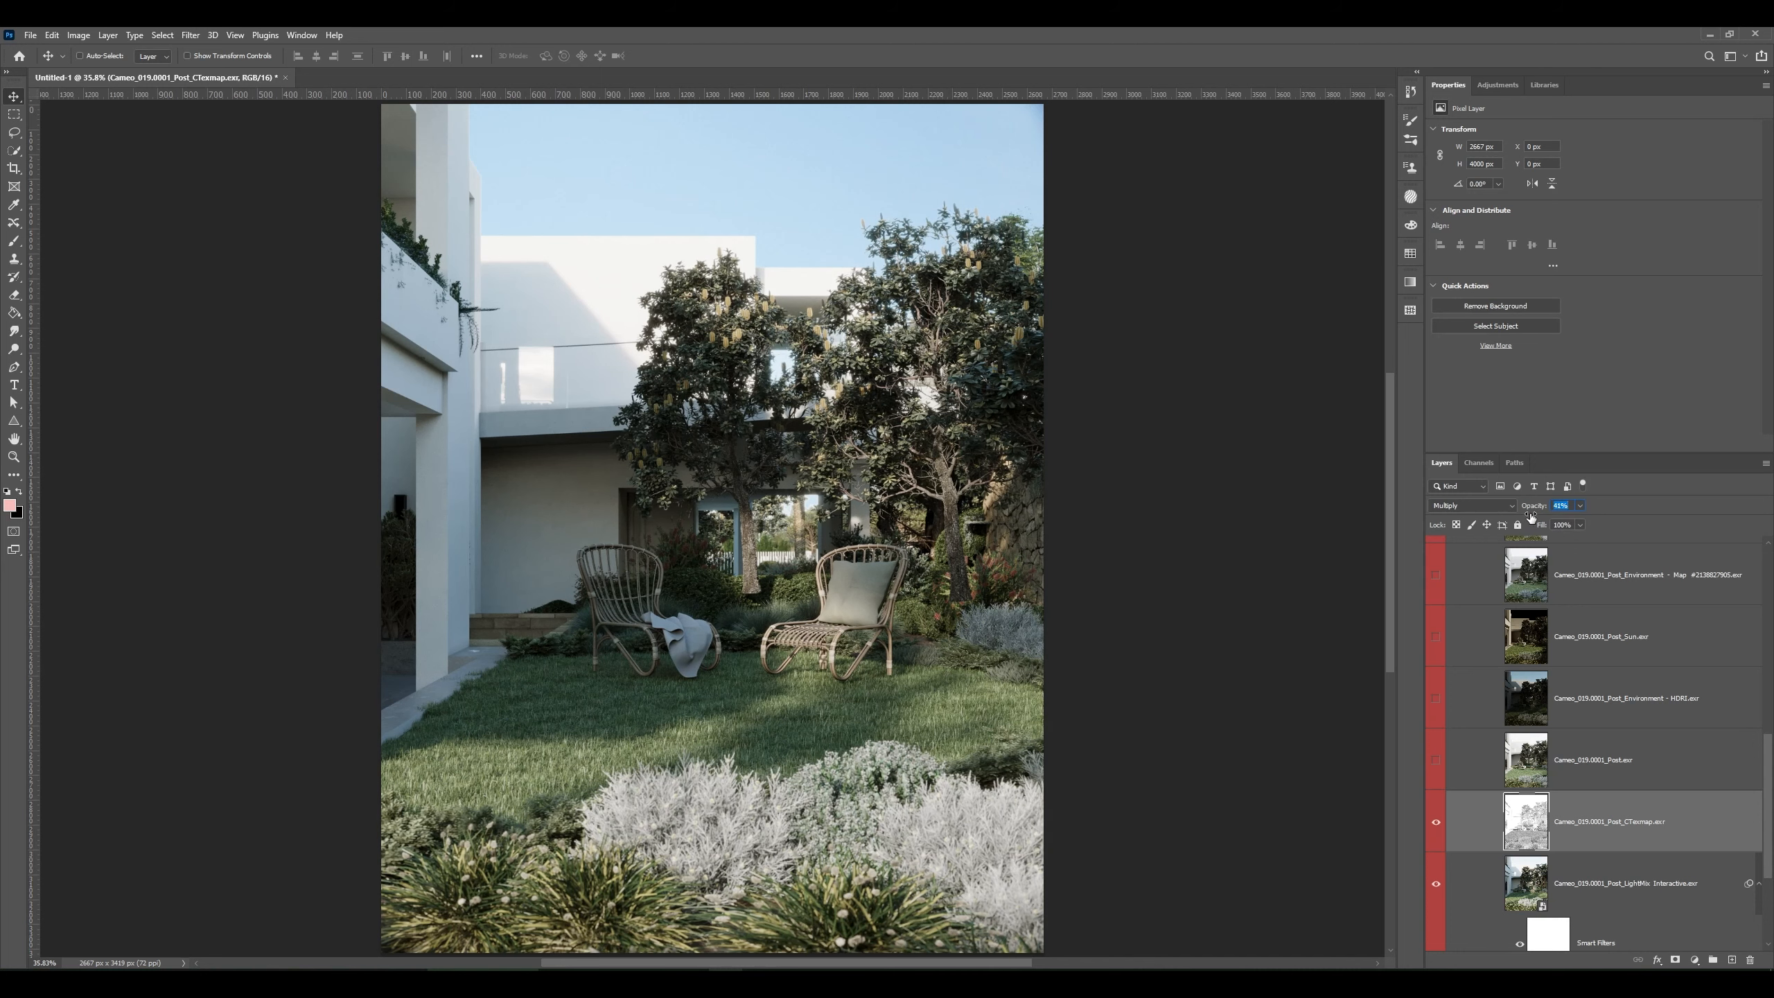
pyautogui.click(1436, 825)
pyautogui.click(1436, 825)
pyautogui.click(1435, 825)
pyautogui.click(1436, 825)
pyautogui.click(1436, 825)
pyautogui.click(1435, 825)
# - Add a layer mask to the CTexmap pass and paint black over the upper balcony area with a Normal-mode brush, comparing the result
pyautogui.click(1674, 963)
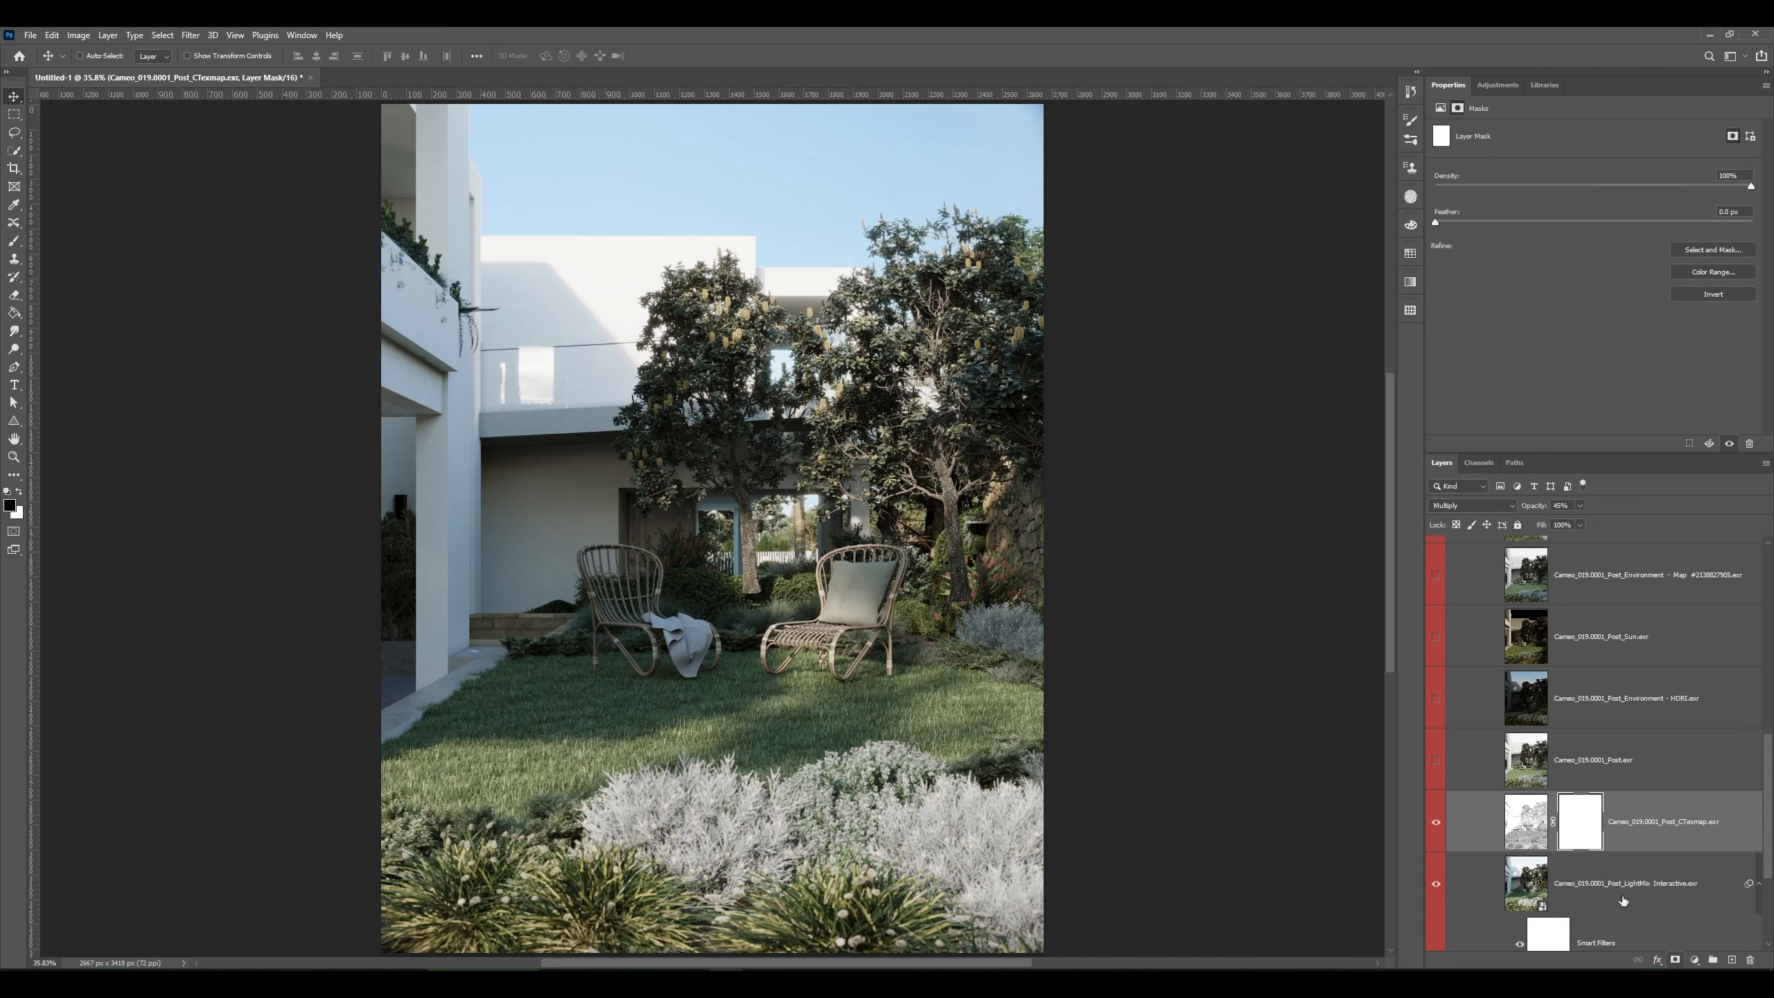
pyautogui.press('b')
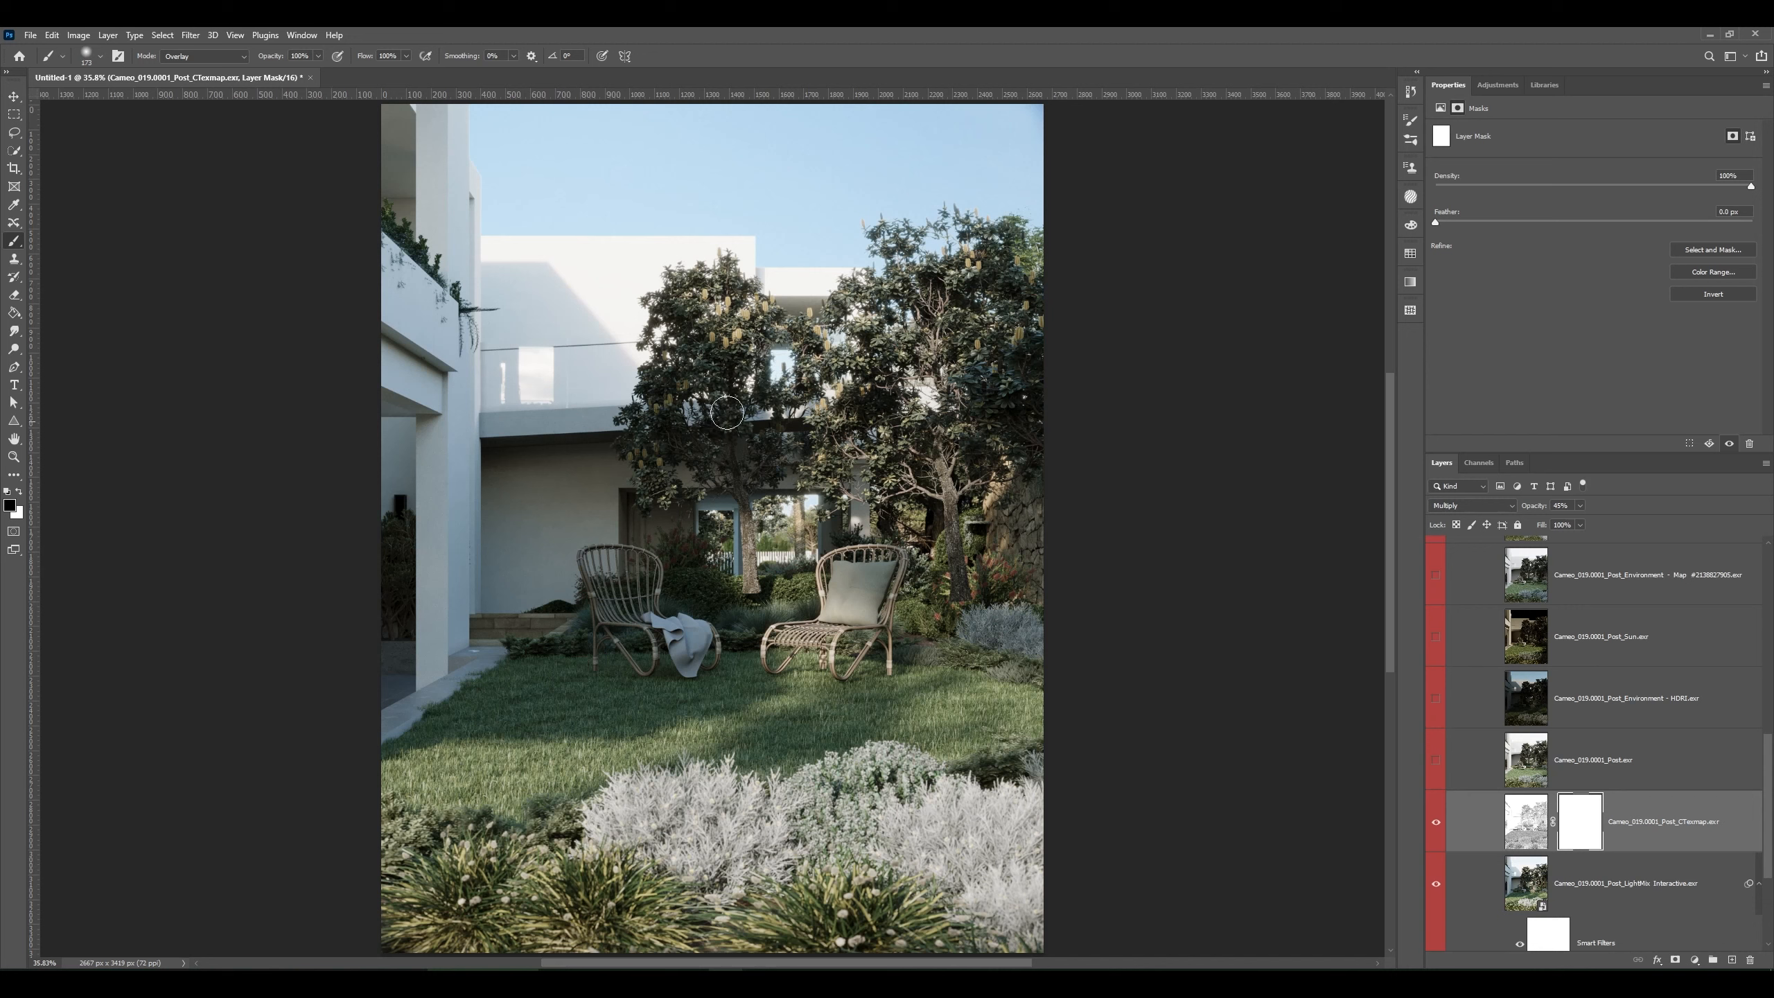
pyautogui.moveTo(773, 412); pyautogui.dragTo(771, 412)
pyautogui.click(200, 57)
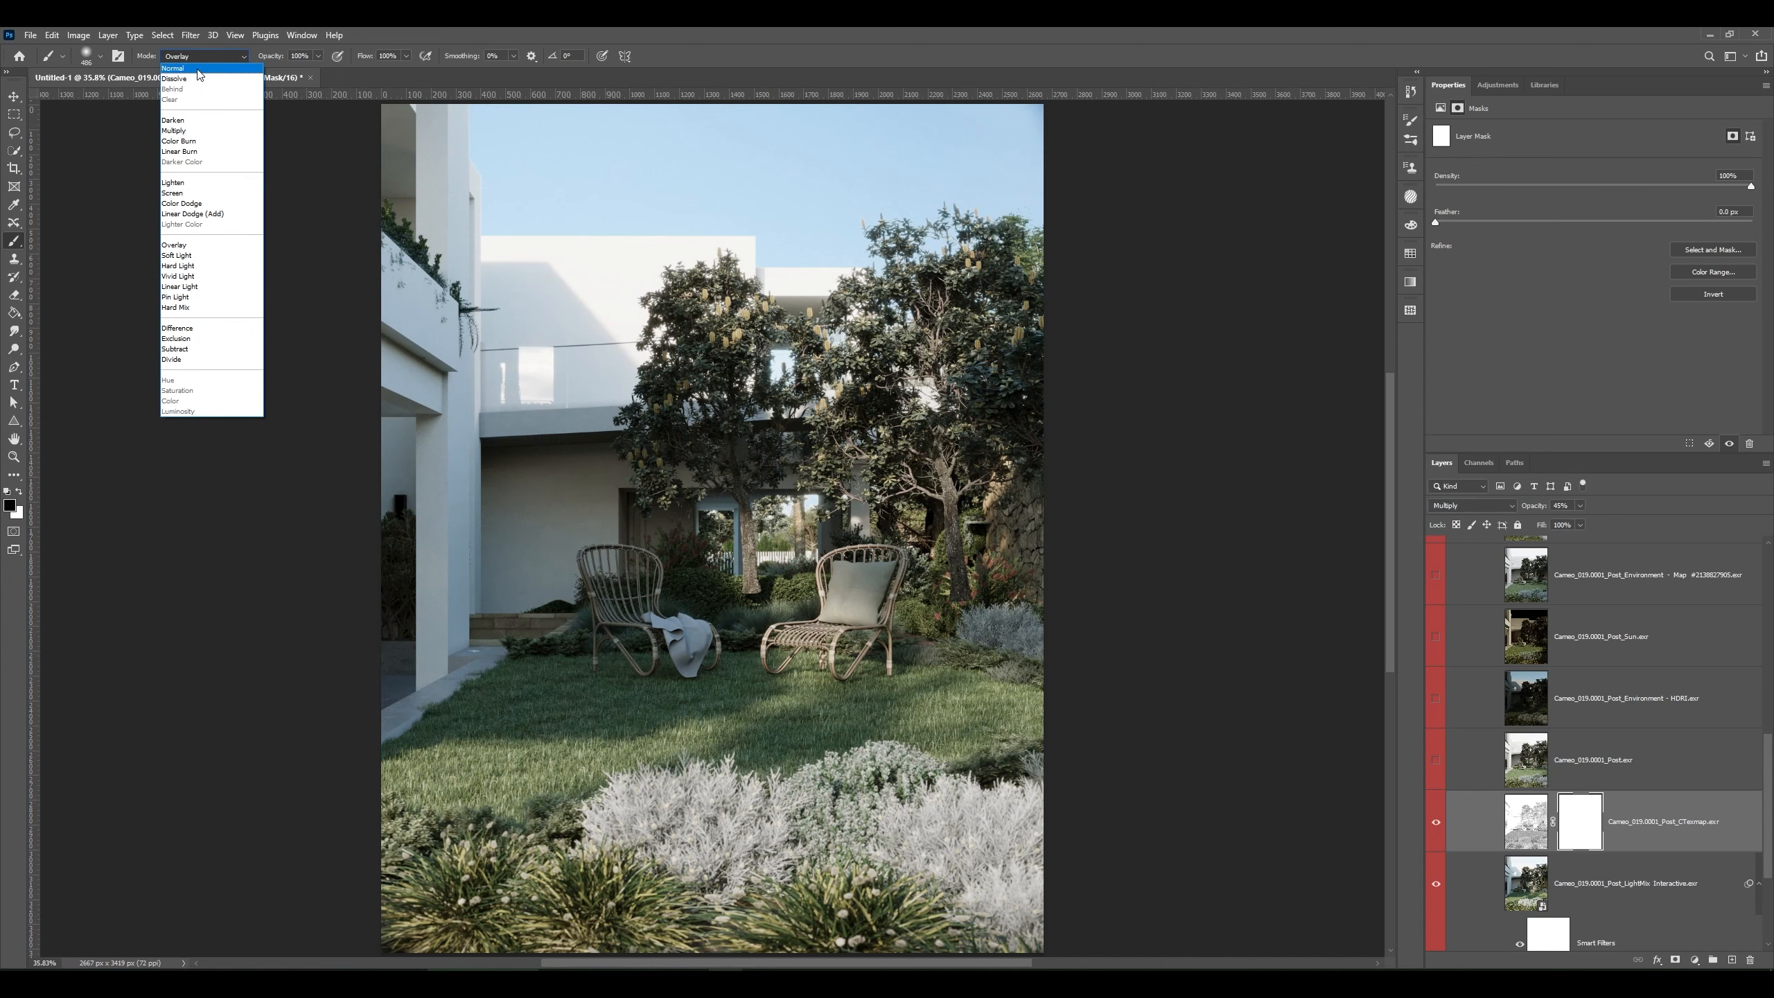
pyautogui.click(192, 62)
pyautogui.moveTo(544, 398)
pyautogui.mouseDown()
pyautogui.moveTo(622, 381)
pyautogui.moveTo(487, 396)
pyautogui.mouseUp()
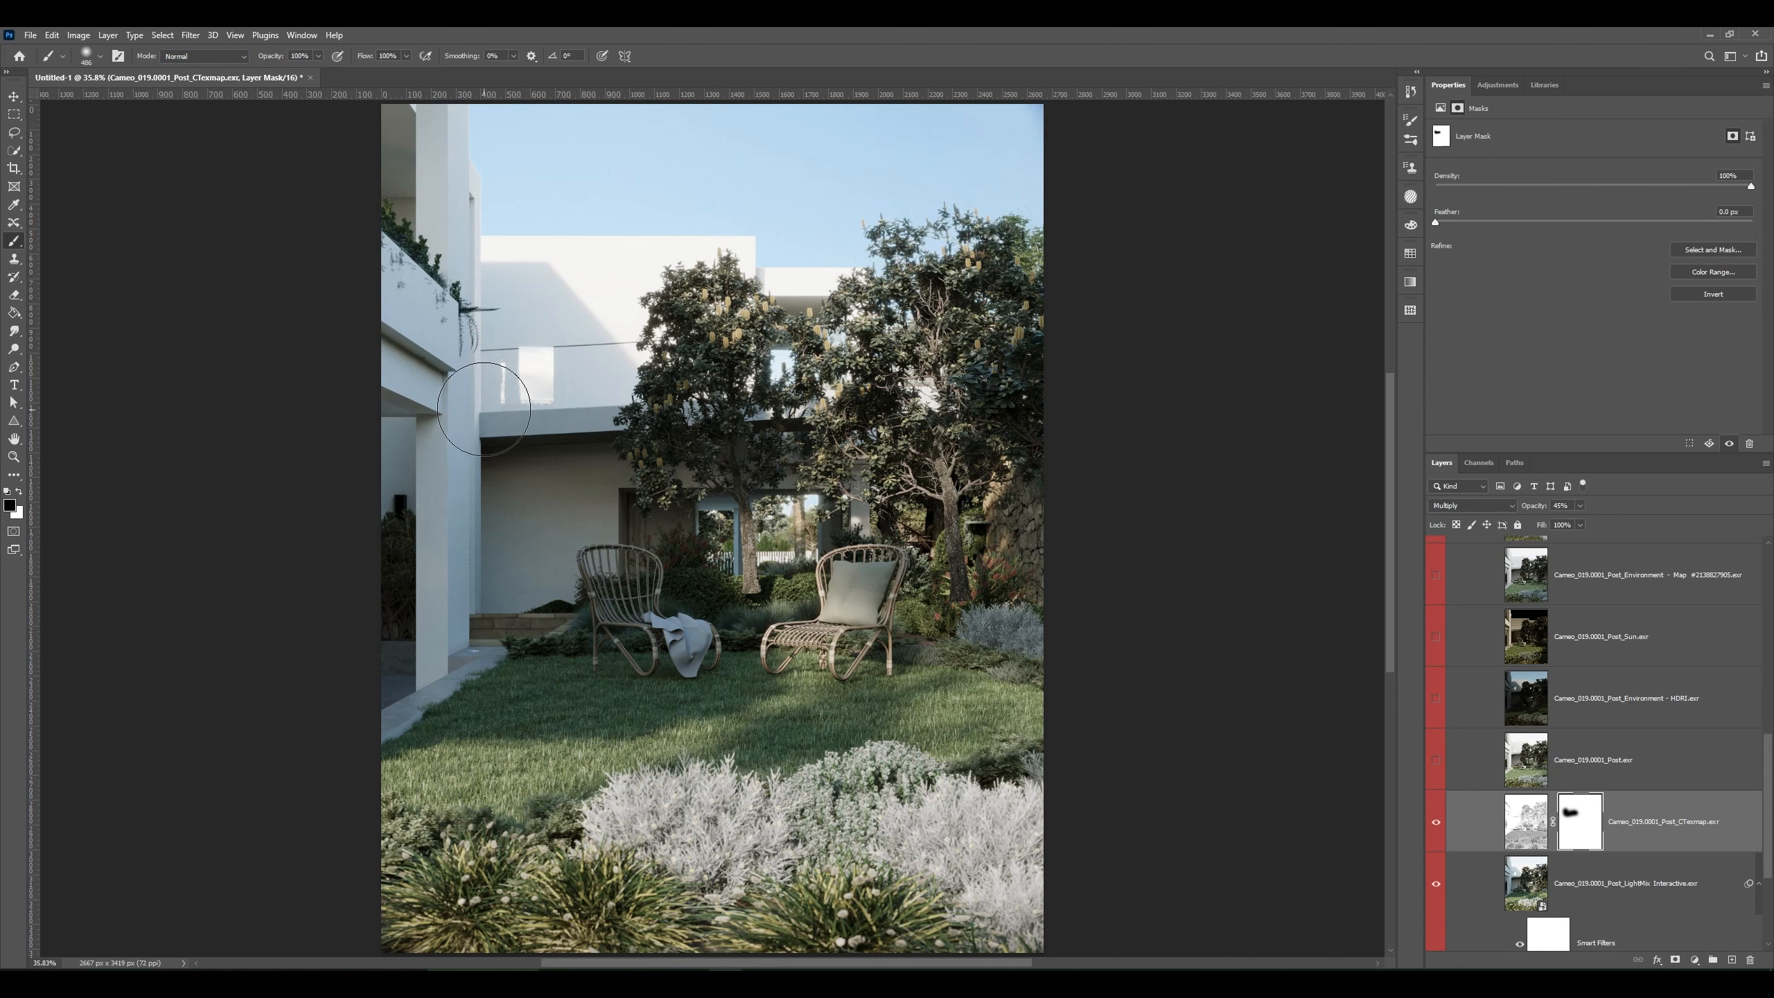
pyautogui.click(1437, 822)
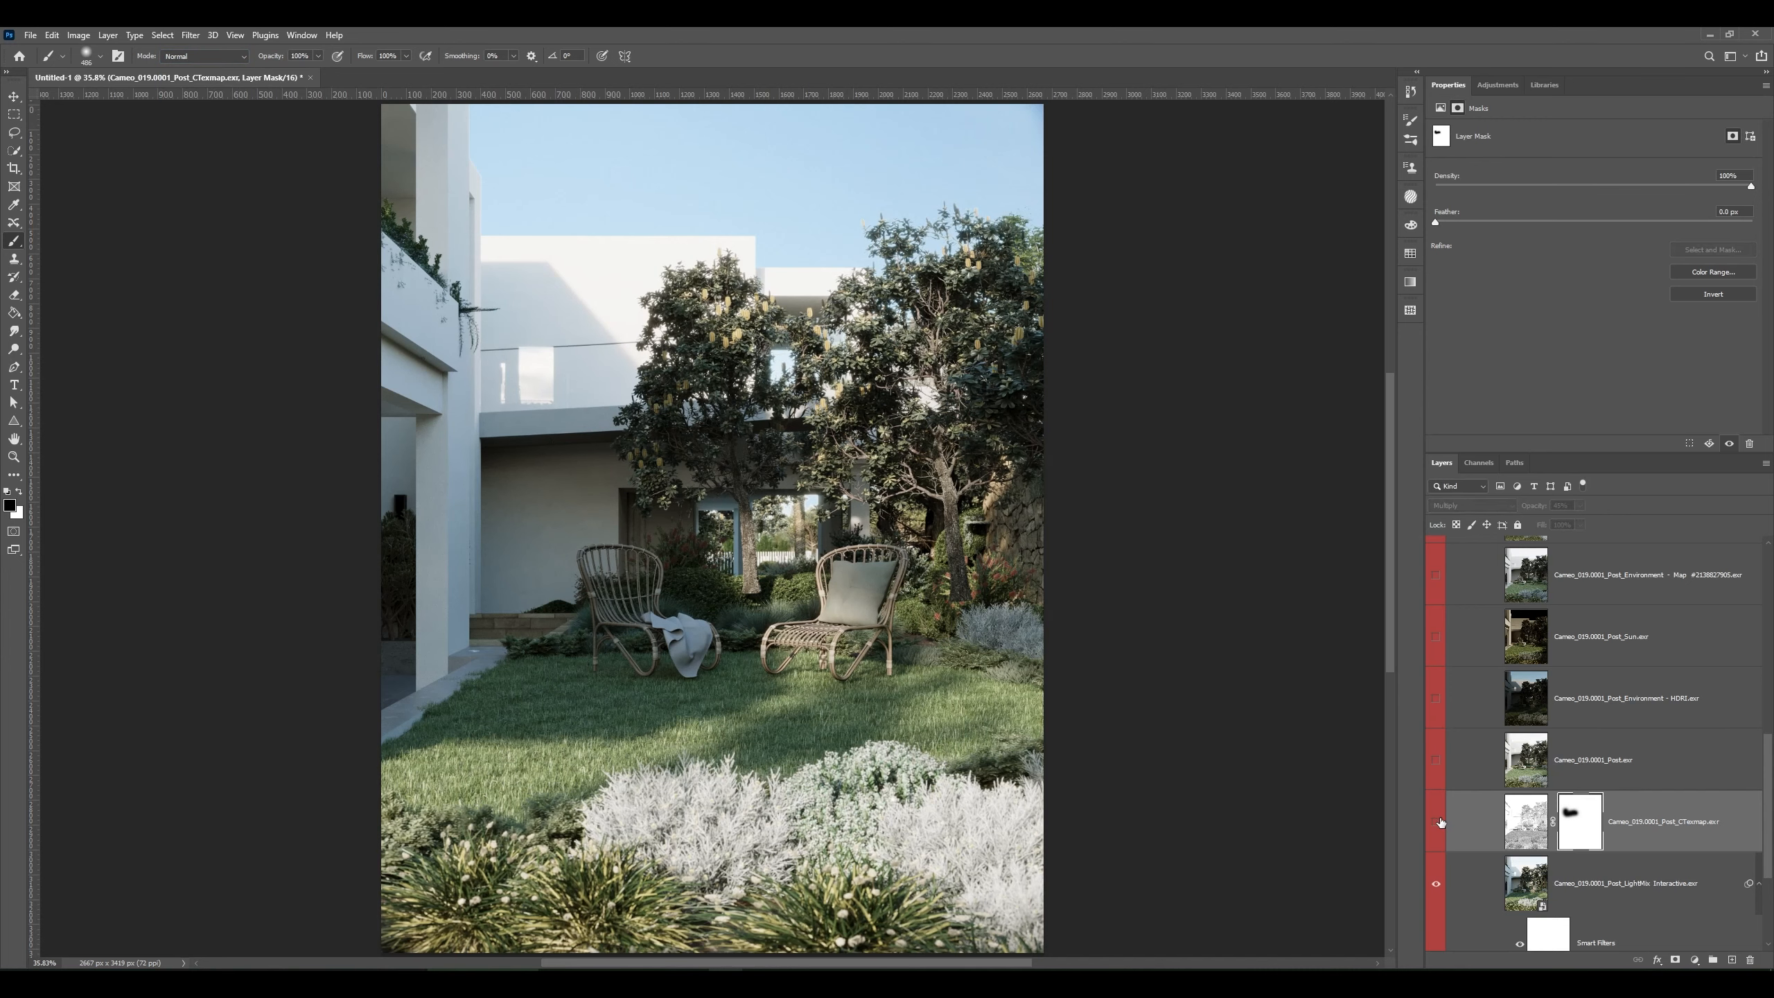
pyautogui.click(1437, 822)
# - Move the Sun pass down the layer stack to sit directly above the CTexmap pass
pyautogui.click(1600, 772)
pyautogui.press('v')
pyautogui.scroll(1, 1603, 762)
pyautogui.click(1606, 730)
pyautogui.moveTo(1606, 729); pyautogui.dragTo(1596, 792)
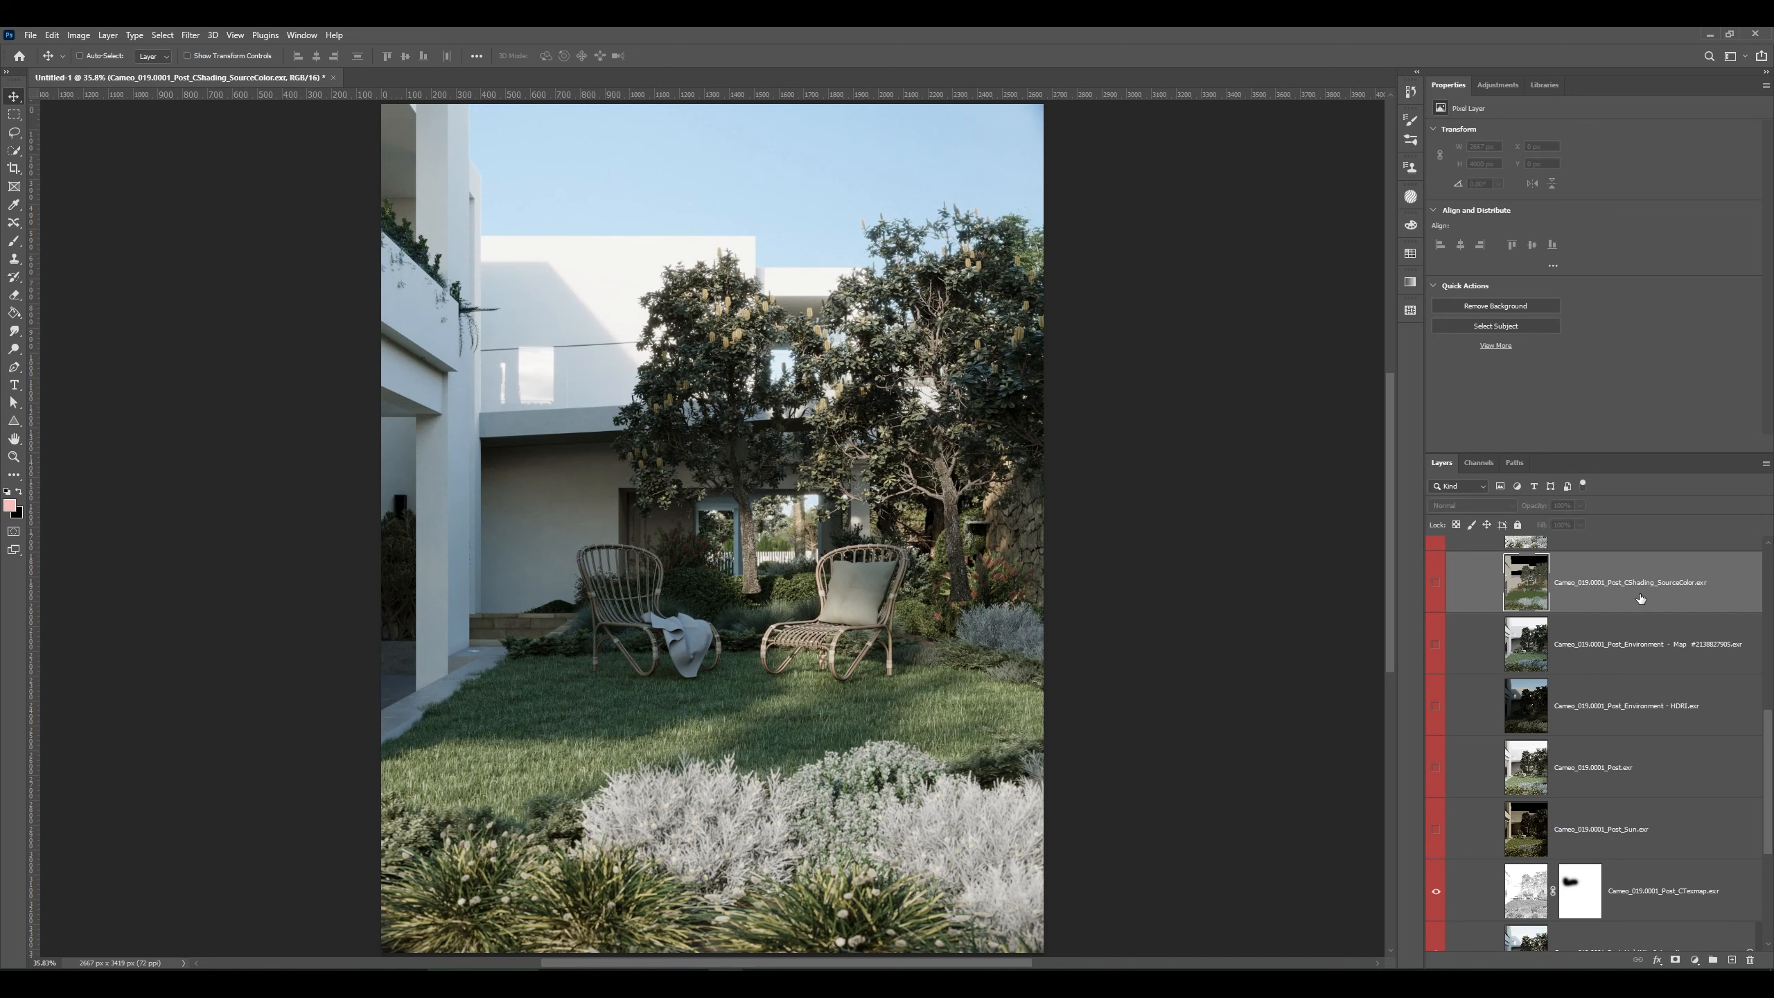
# - Preview the CShading_SourceColor pass over the image and hide it again
pyautogui.click(1434, 587)
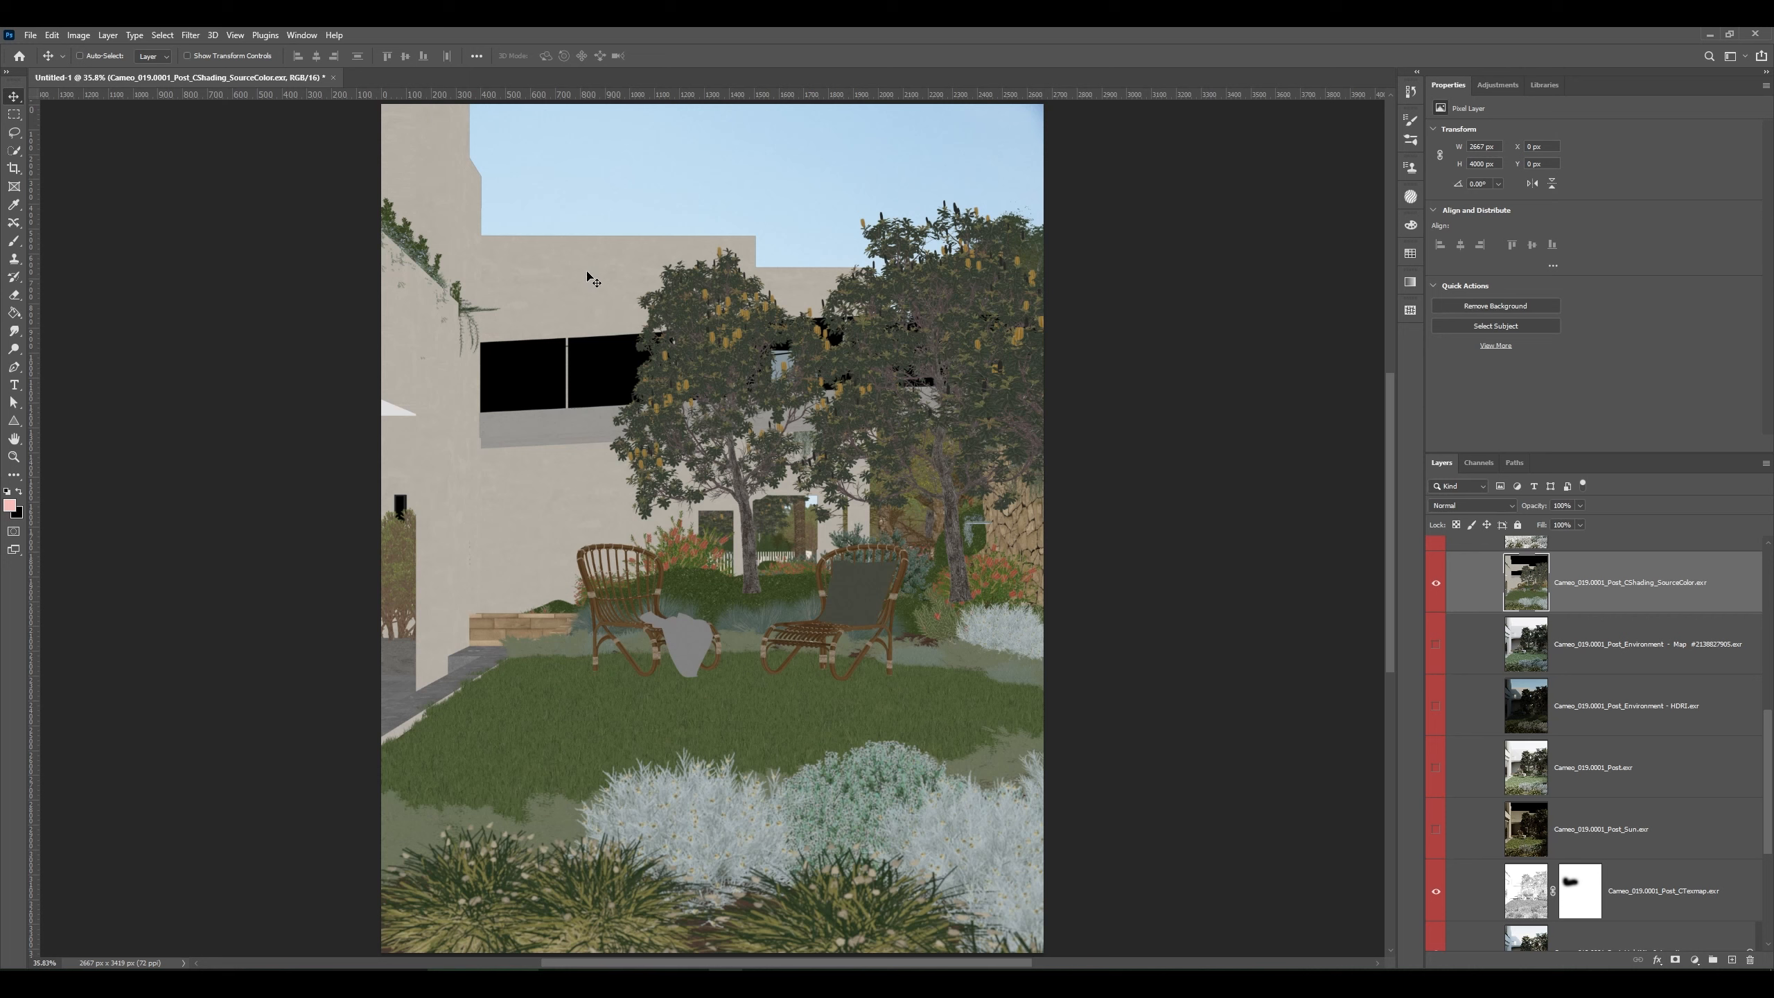
pyautogui.hotkey('ctrl', ',')
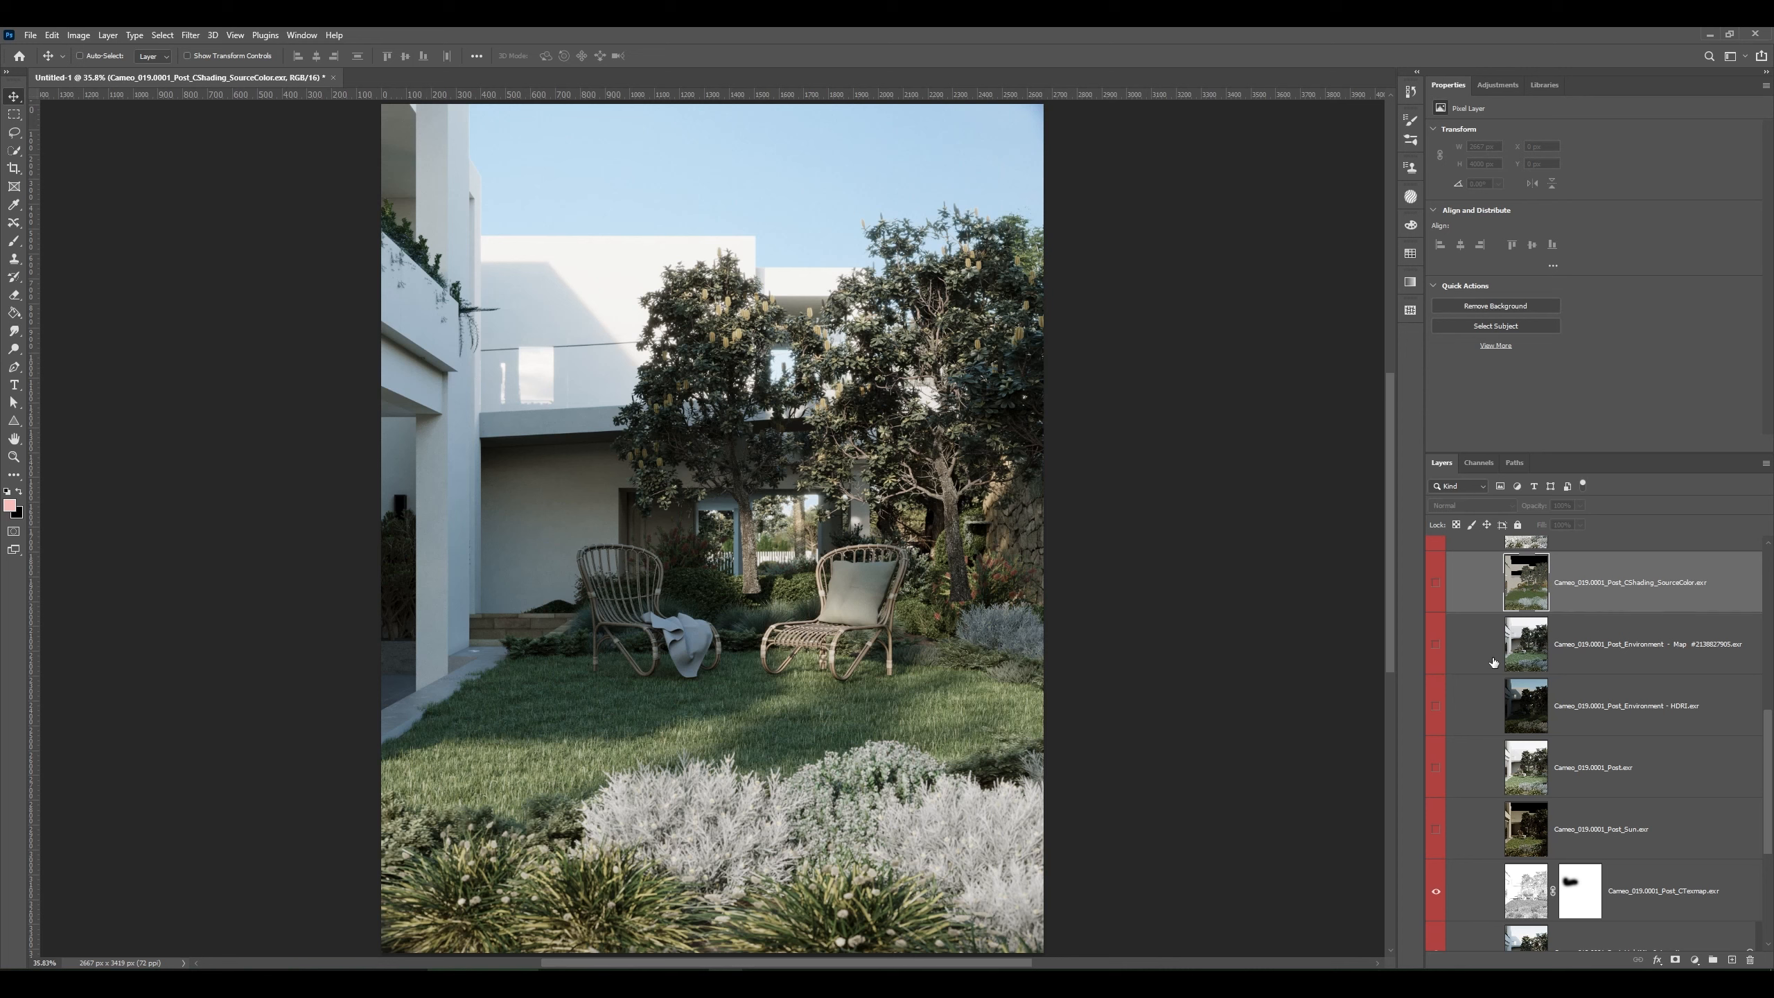
# - Expand the MASKS group and make the MatID_001 pass visible
pyautogui.scroll(4, 1498, 664)
pyautogui.scroll(4, 1500, 687)
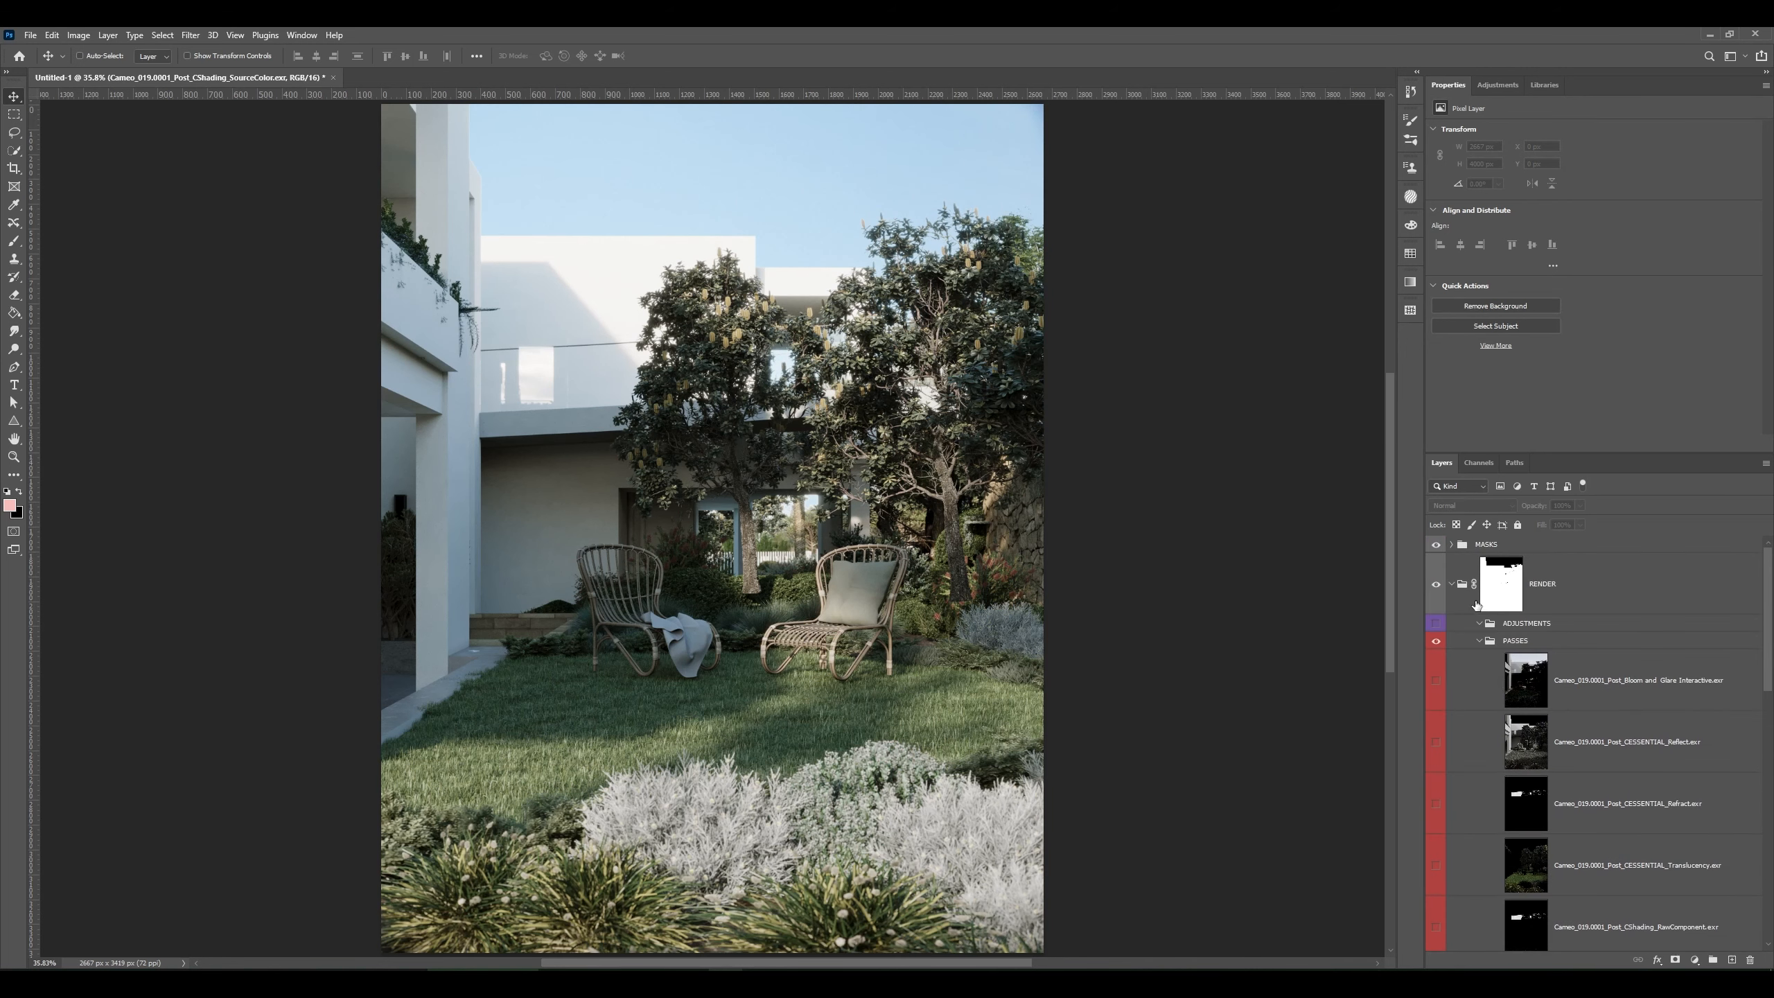
pyautogui.click(1451, 545)
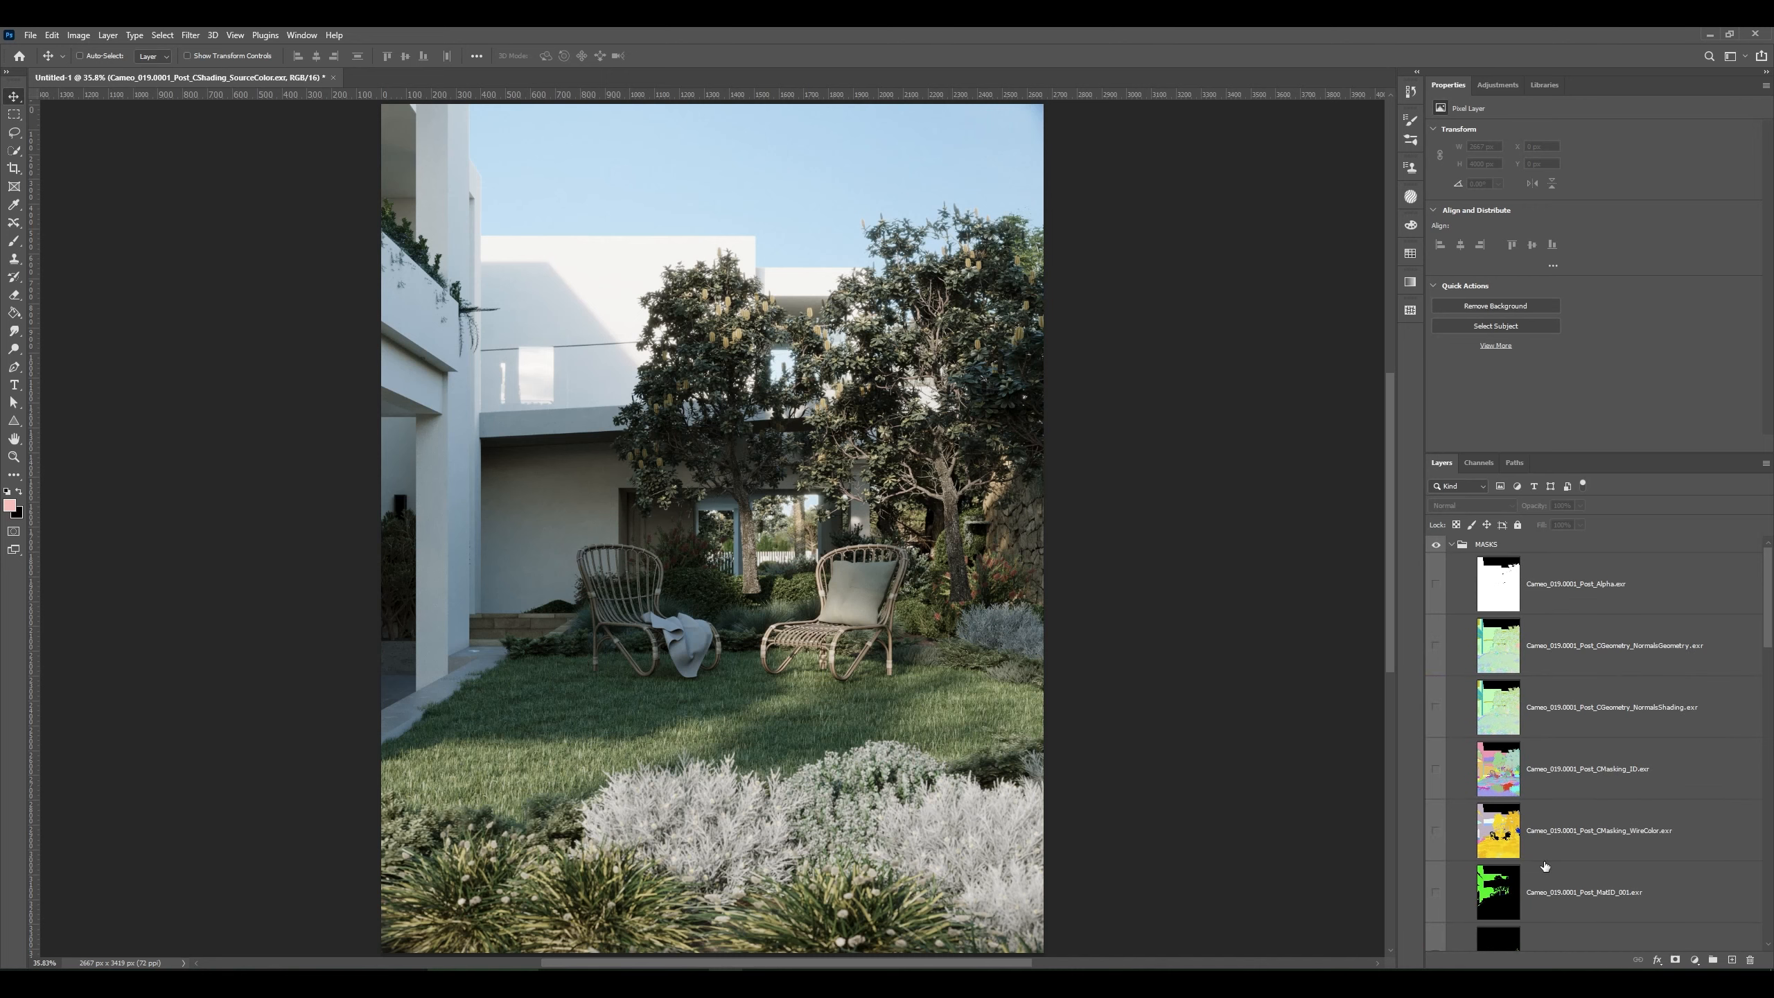
pyautogui.scroll(-1, 1545, 867)
pyautogui.click(1565, 824)
pyautogui.click(1437, 823)
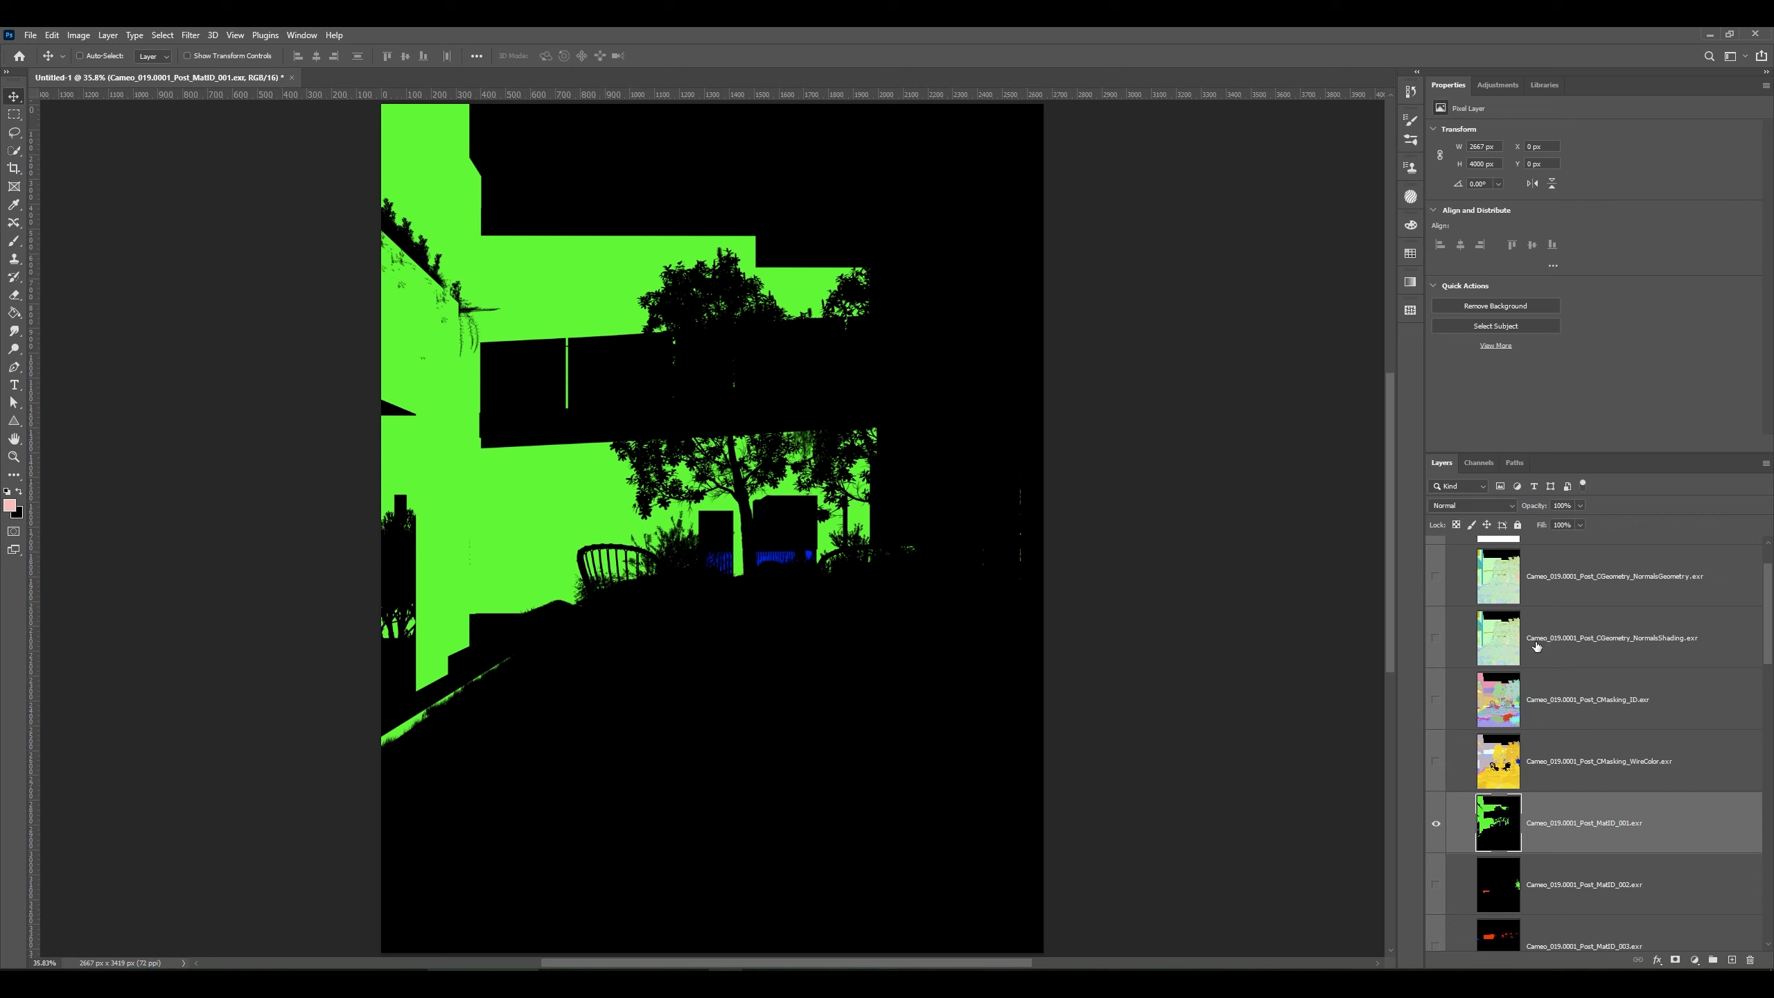
# - Load the green channel of the MatID_001 pass as a selection of the building walls, hide that pass and return to the render passes
pyautogui.click(1479, 463)
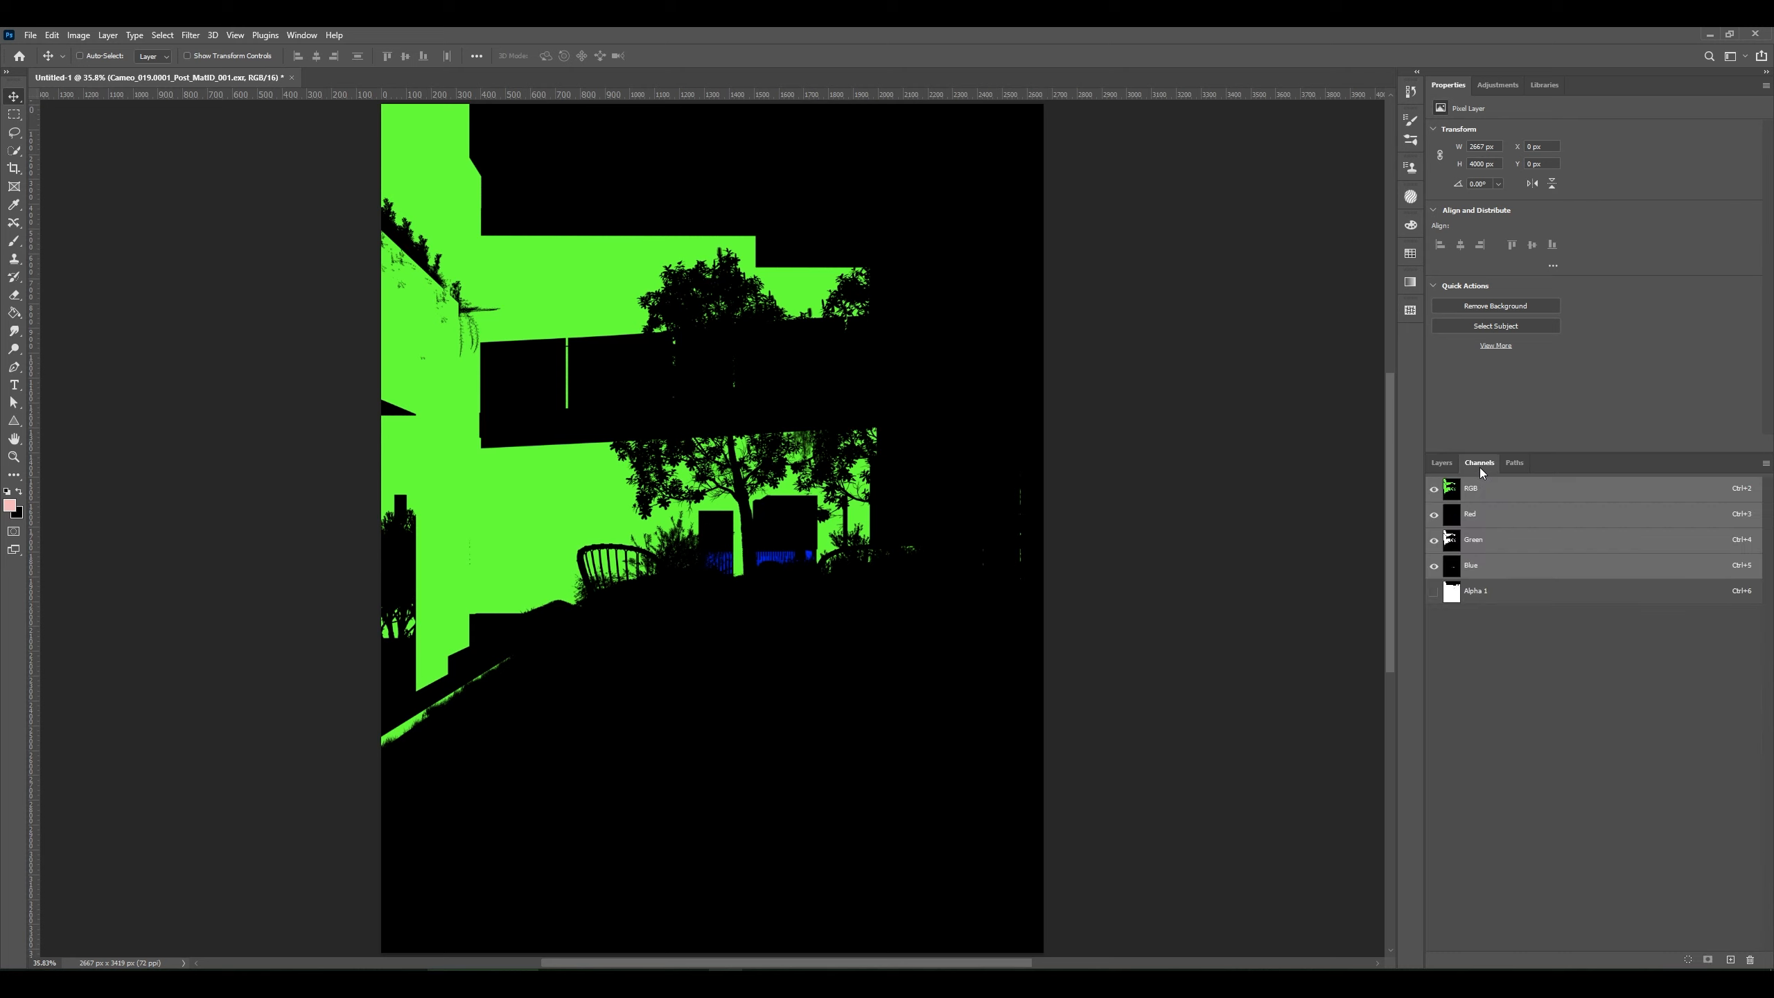
pyautogui.keyDown('ctrl'); pyautogui.click(1452, 541); pyautogui.keyUp('ctrl')
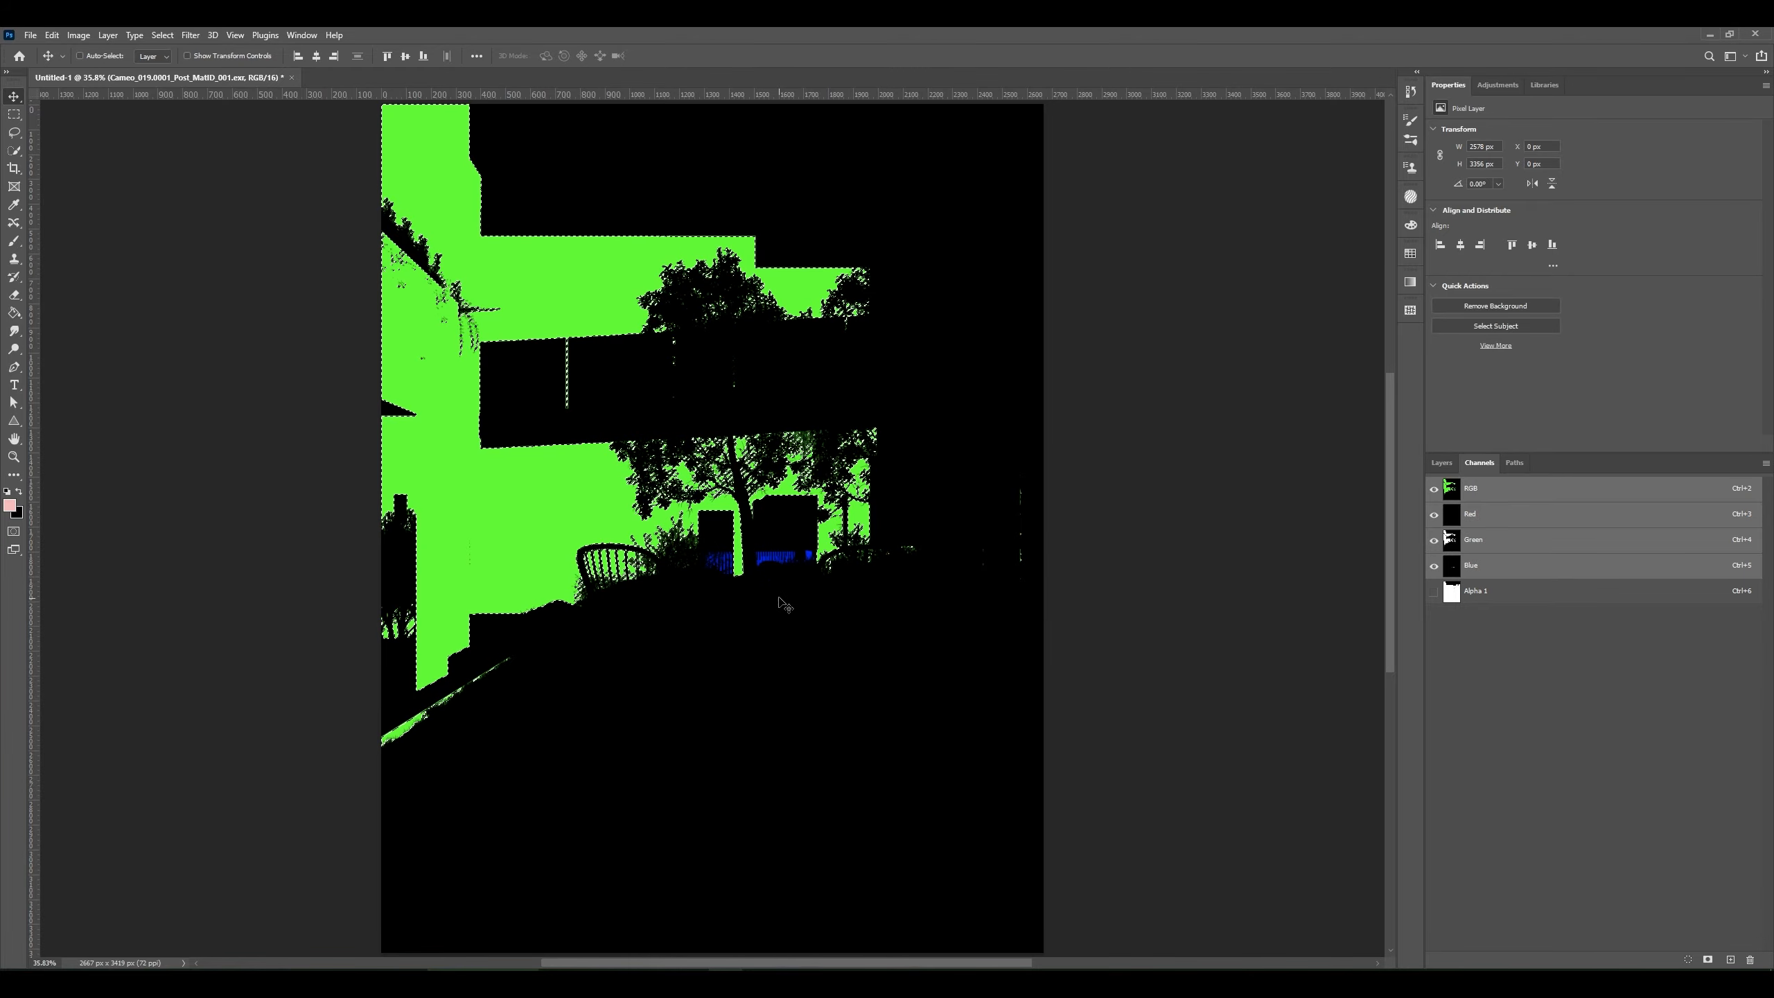
pyautogui.click(1438, 464)
pyautogui.click(1442, 826)
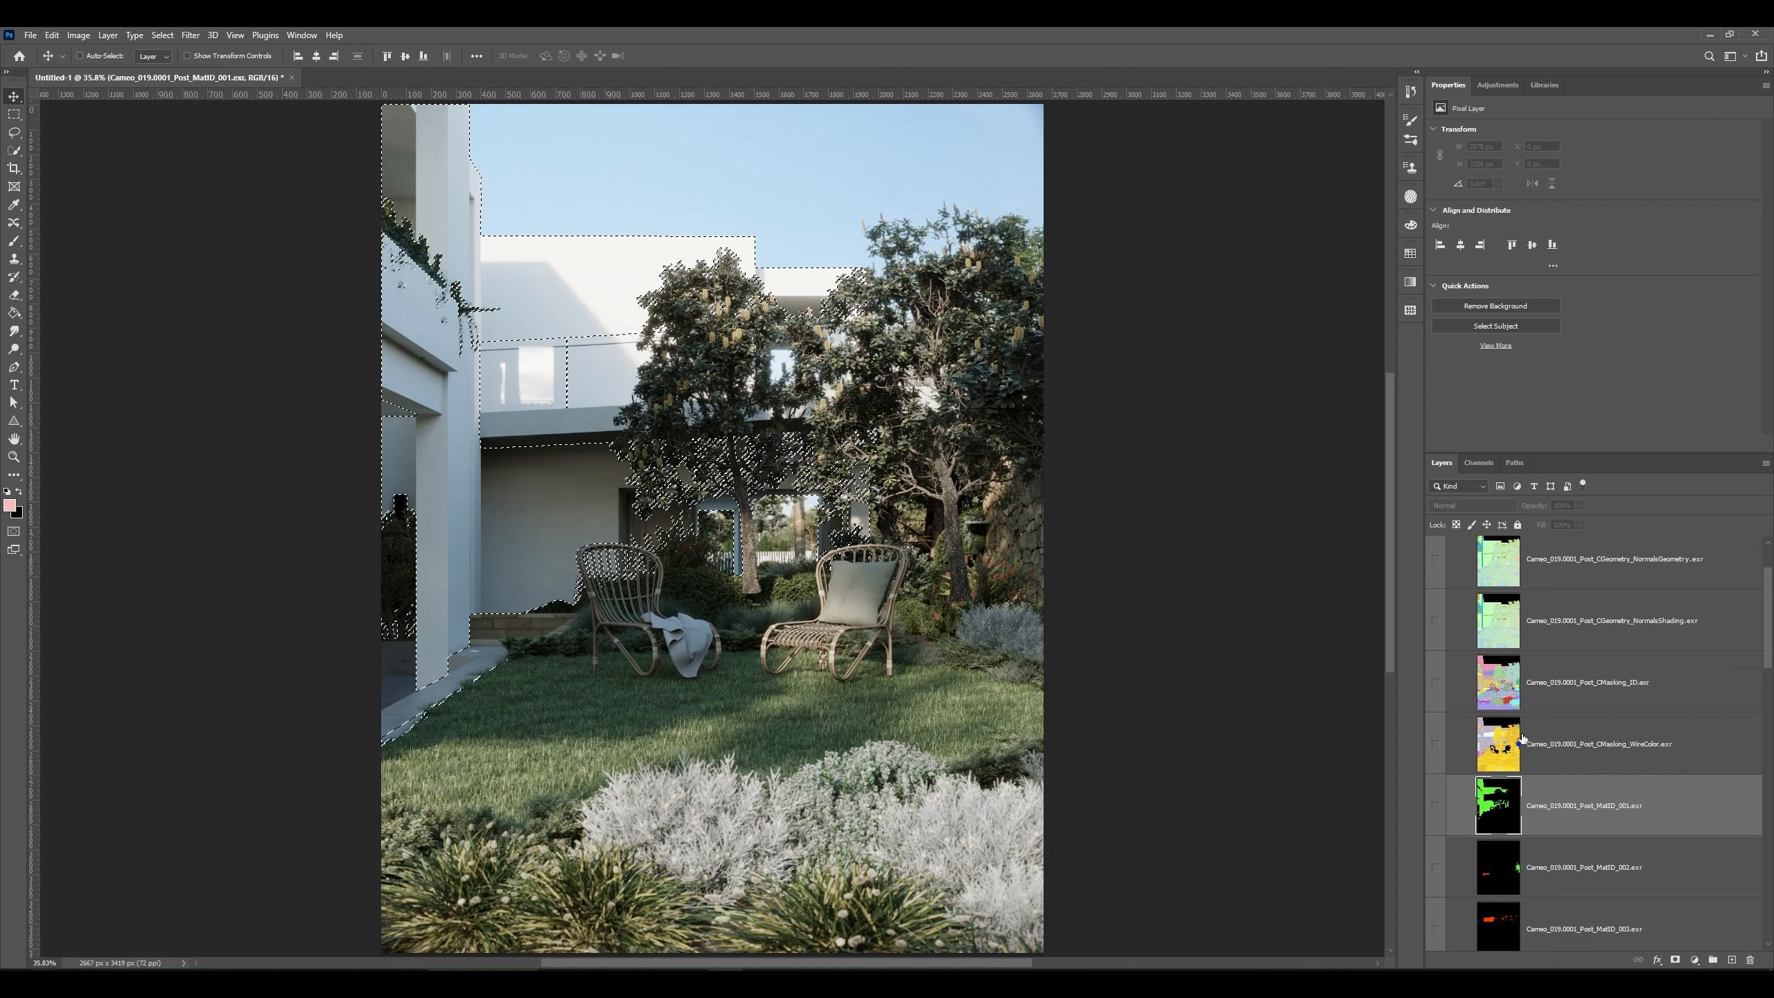
pyautogui.scroll(-5, 1589, 729)
pyautogui.scroll(-10, 1590, 730)
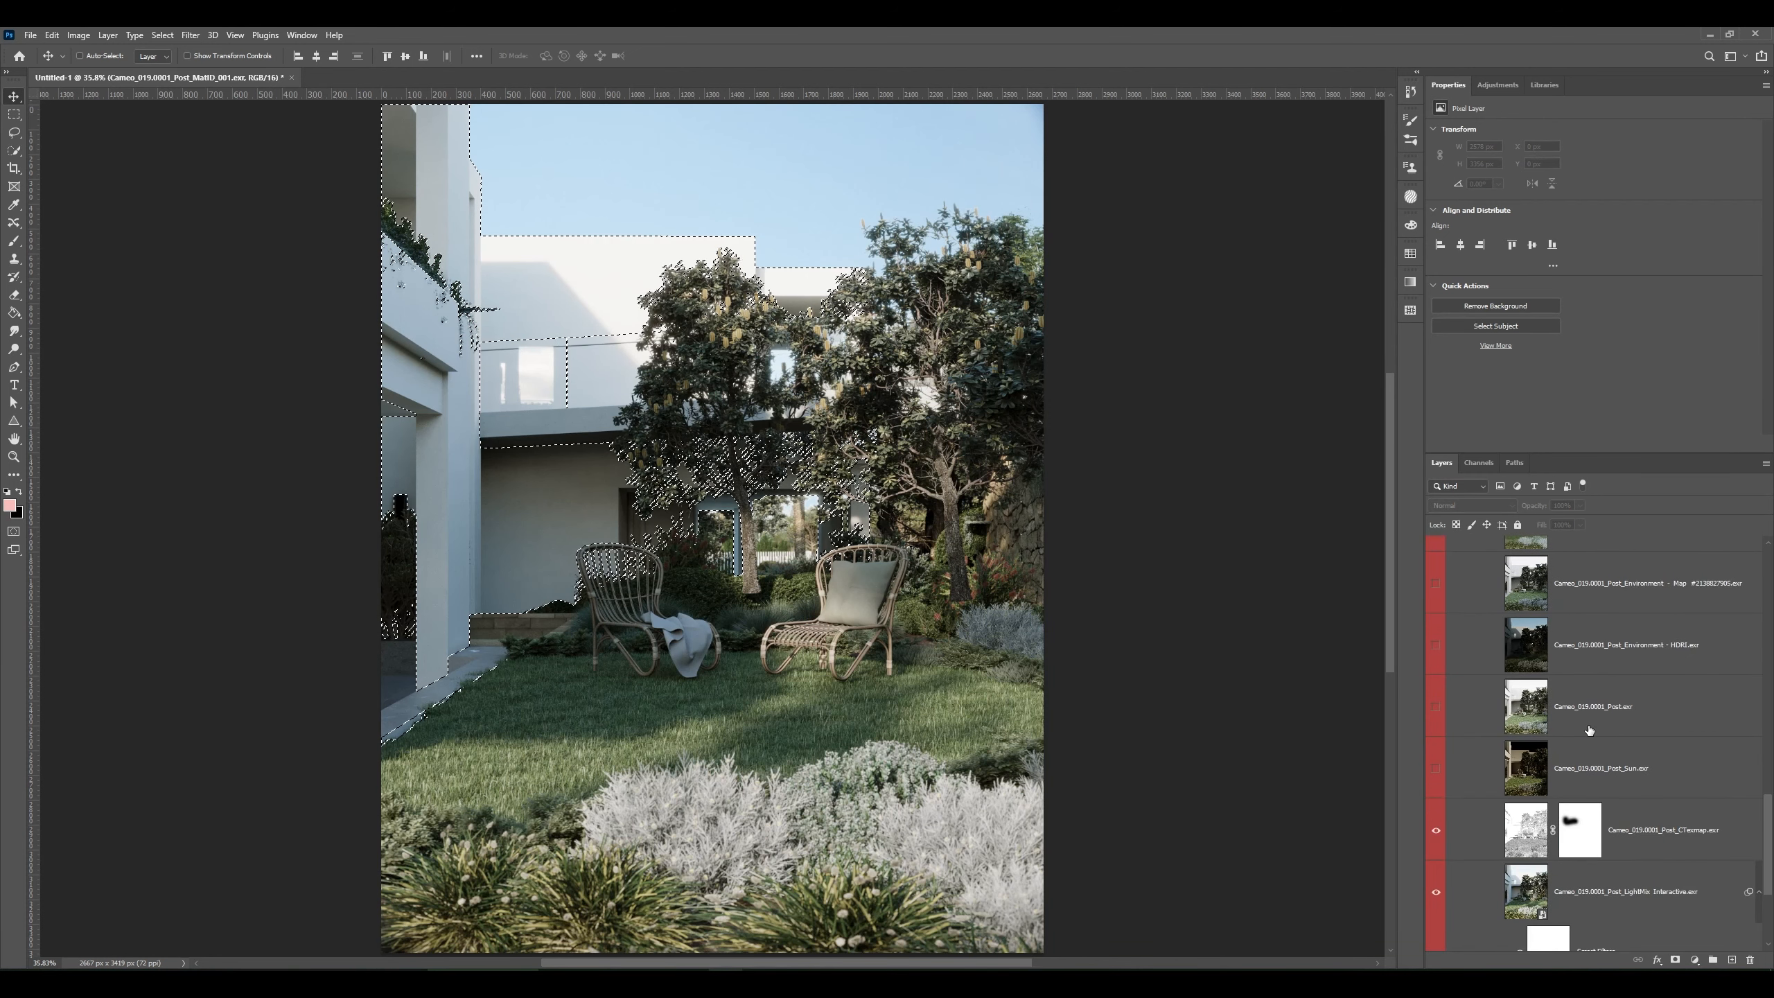
# - Move the CShading_SourceColor pass directly above the CTexmap pass, make it visible, mask it with the wall selection and inspect the mask alone
pyautogui.moveTo(1591, 580); pyautogui.dragTo(1572, 825)
pyautogui.click(1436, 822)
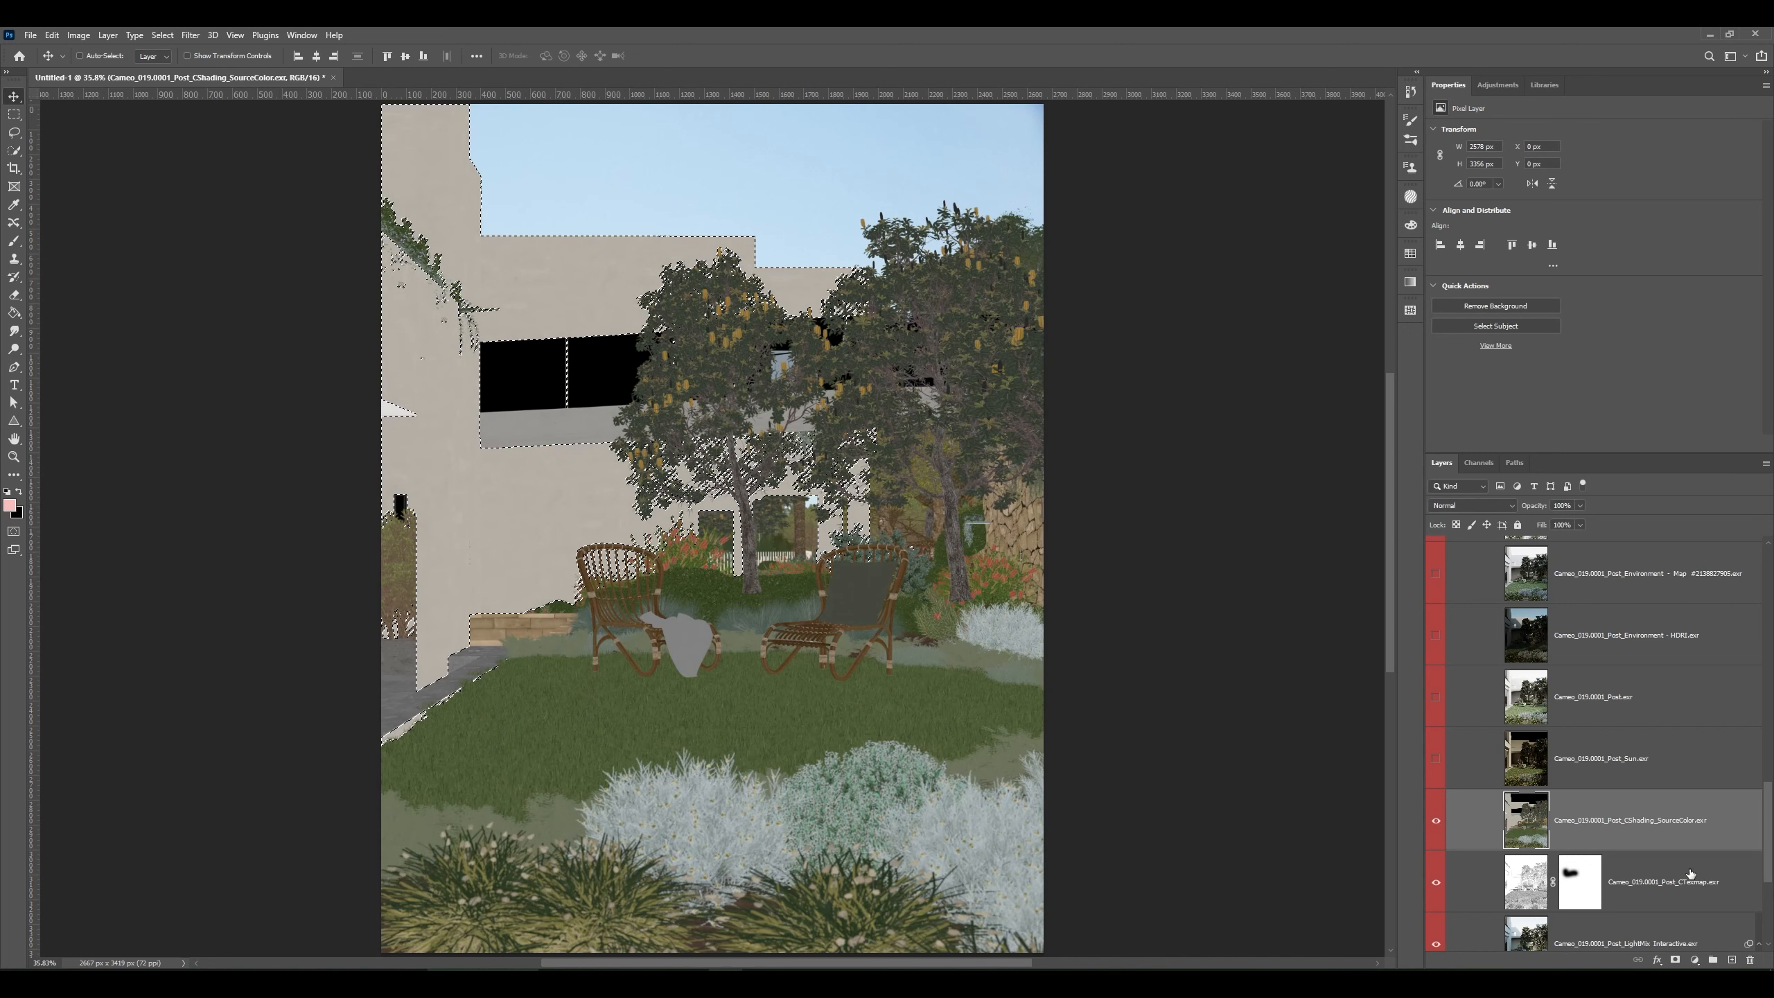
pyautogui.click(1675, 961)
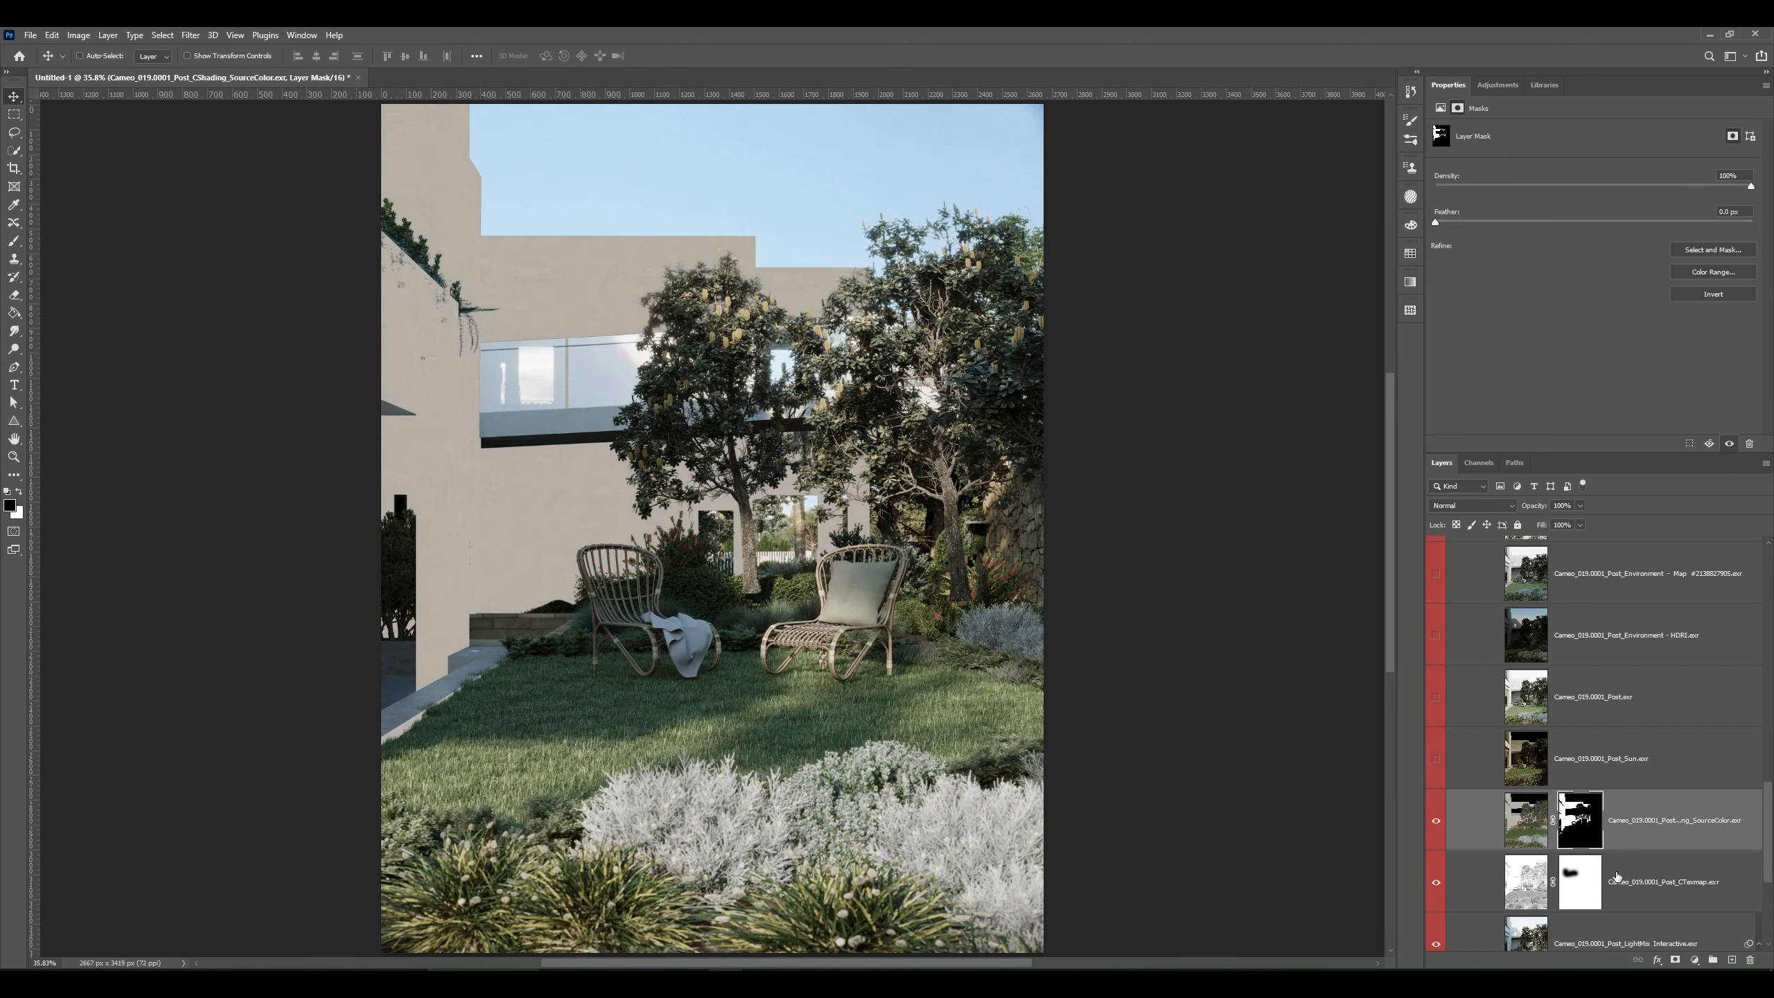
pyautogui.keyDown('alt'); pyautogui.click(1583, 824); pyautogui.keyUp('alt')
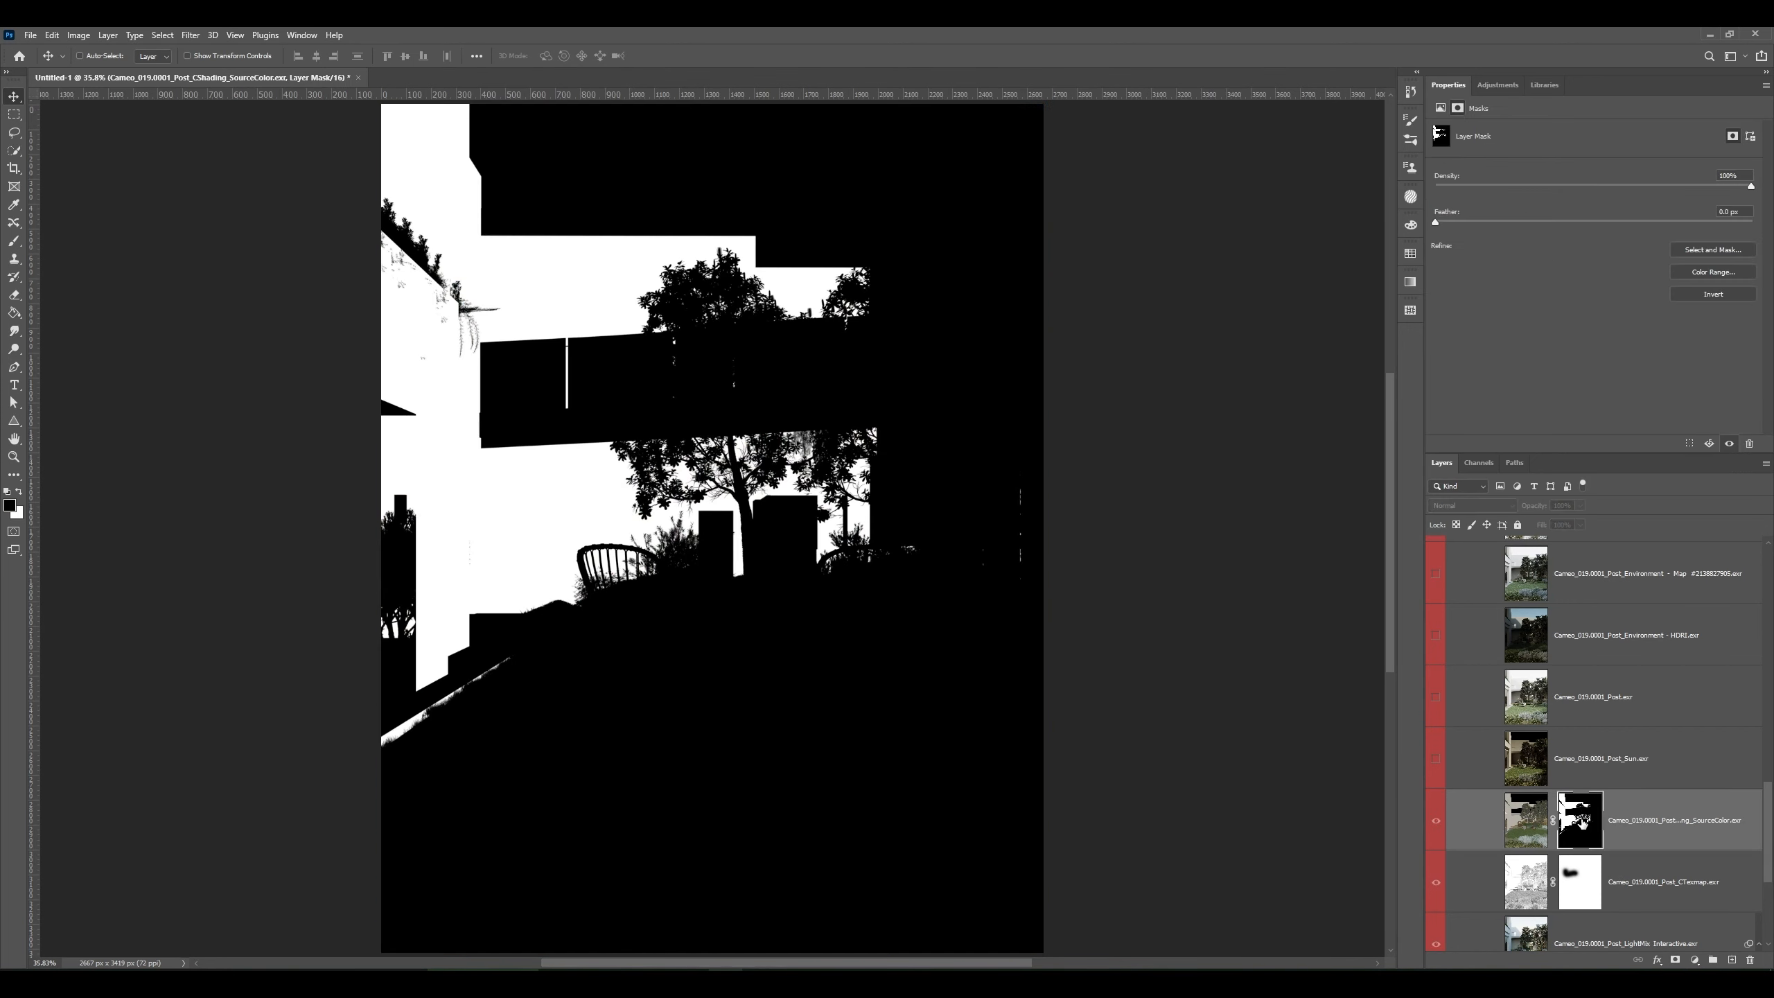
pyautogui.keyDown('alt'); pyautogui.click(1583, 824); pyautogui.keyUp('alt')
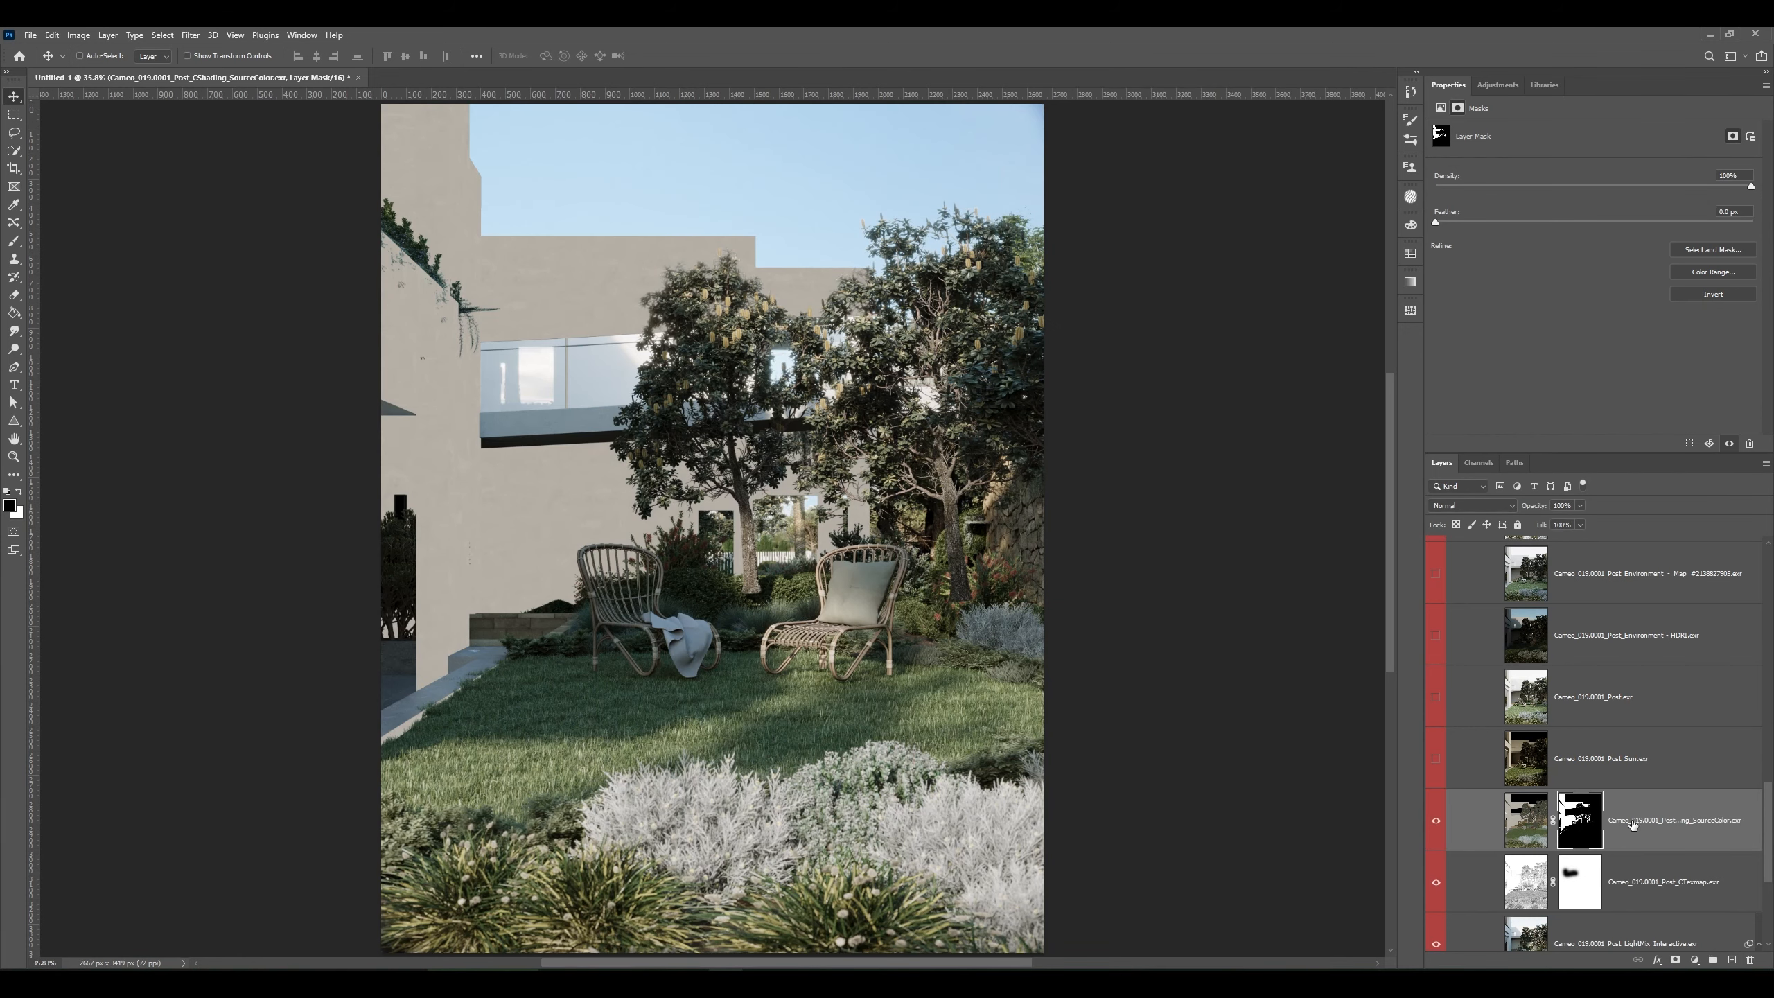
# - Try Multiply, Color Burn, Screen and Overlay blending on the masked SourceColor pass and compare the walls with the layer off and on
pyautogui.click(1656, 825)
pyautogui.click(1477, 508)
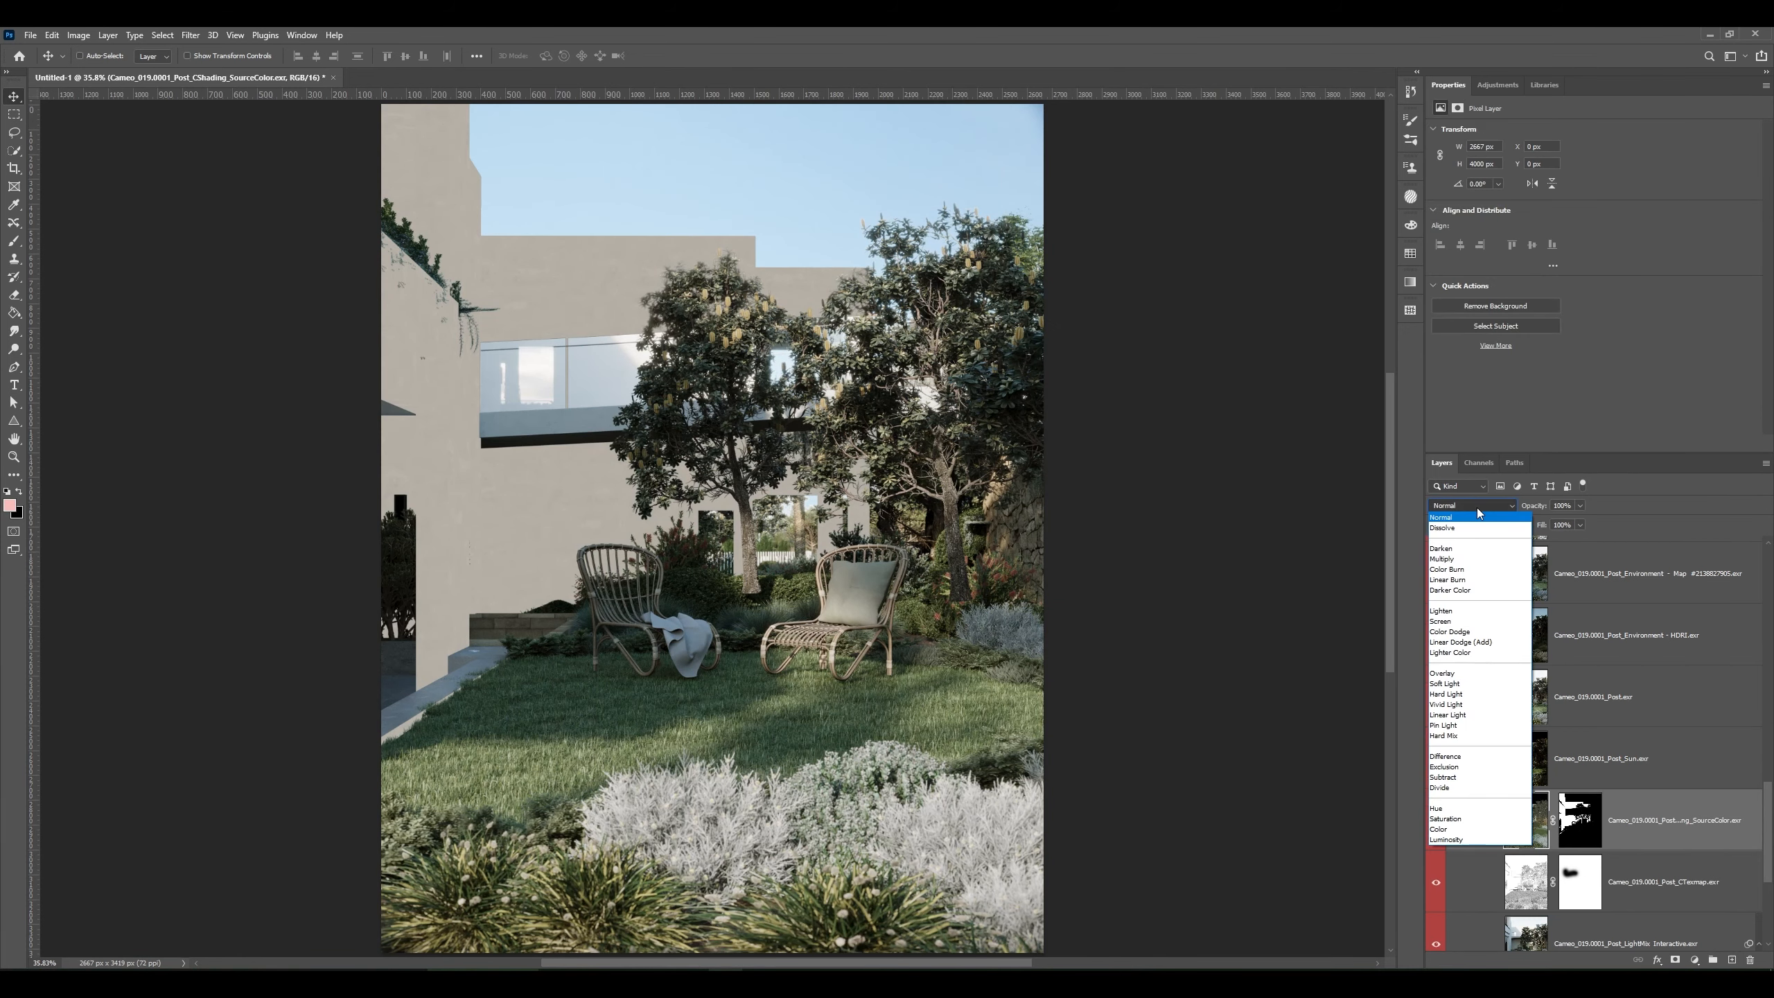
pyautogui.click(1477, 507)
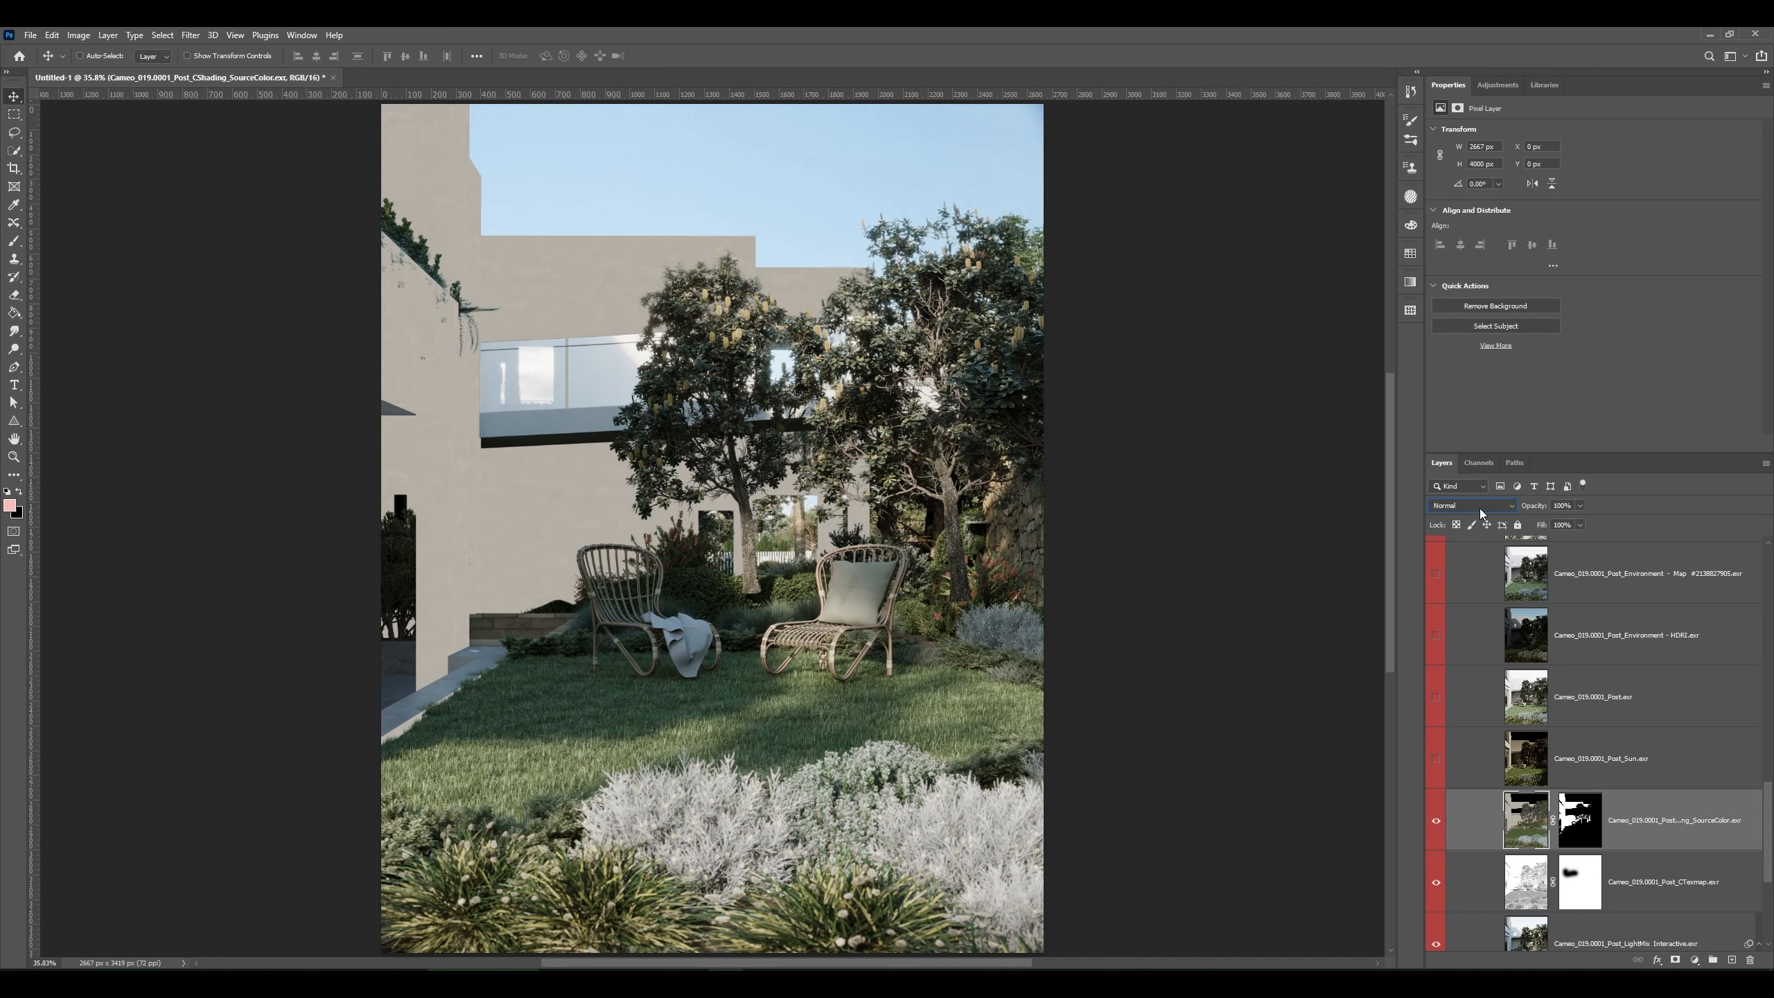
pyautogui.scroll(-1, 1481, 508)
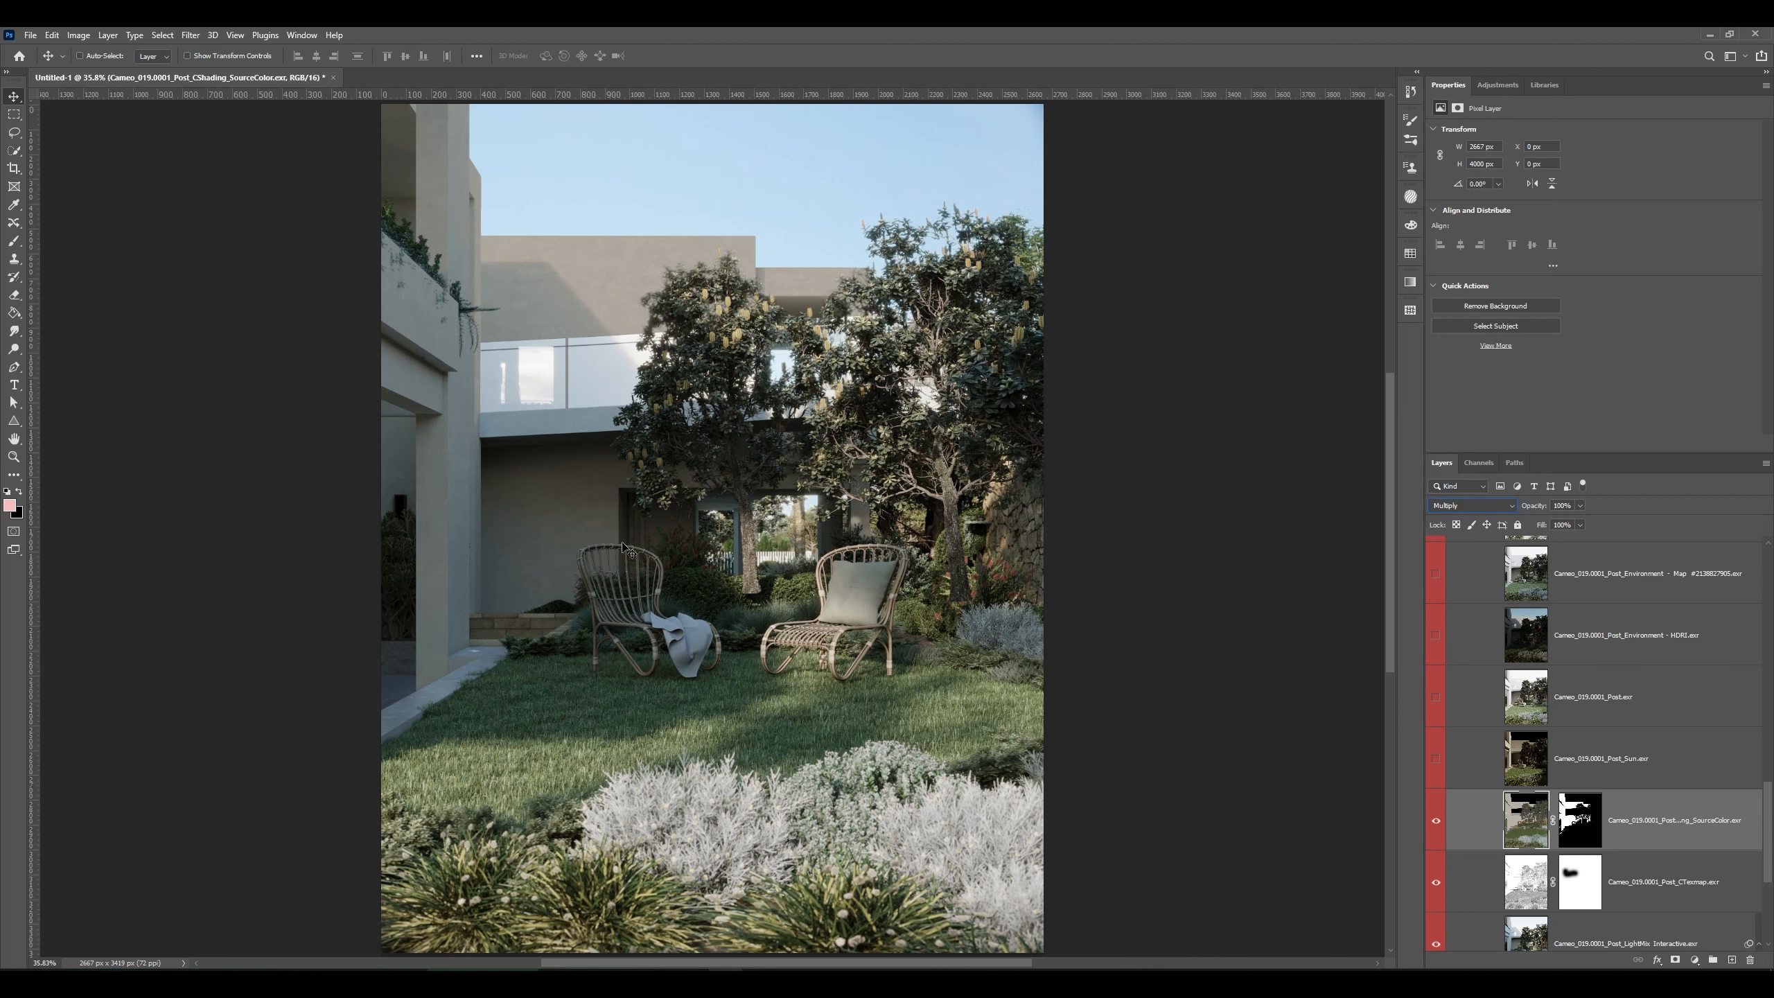
pyautogui.scroll(-1, 1497, 505)
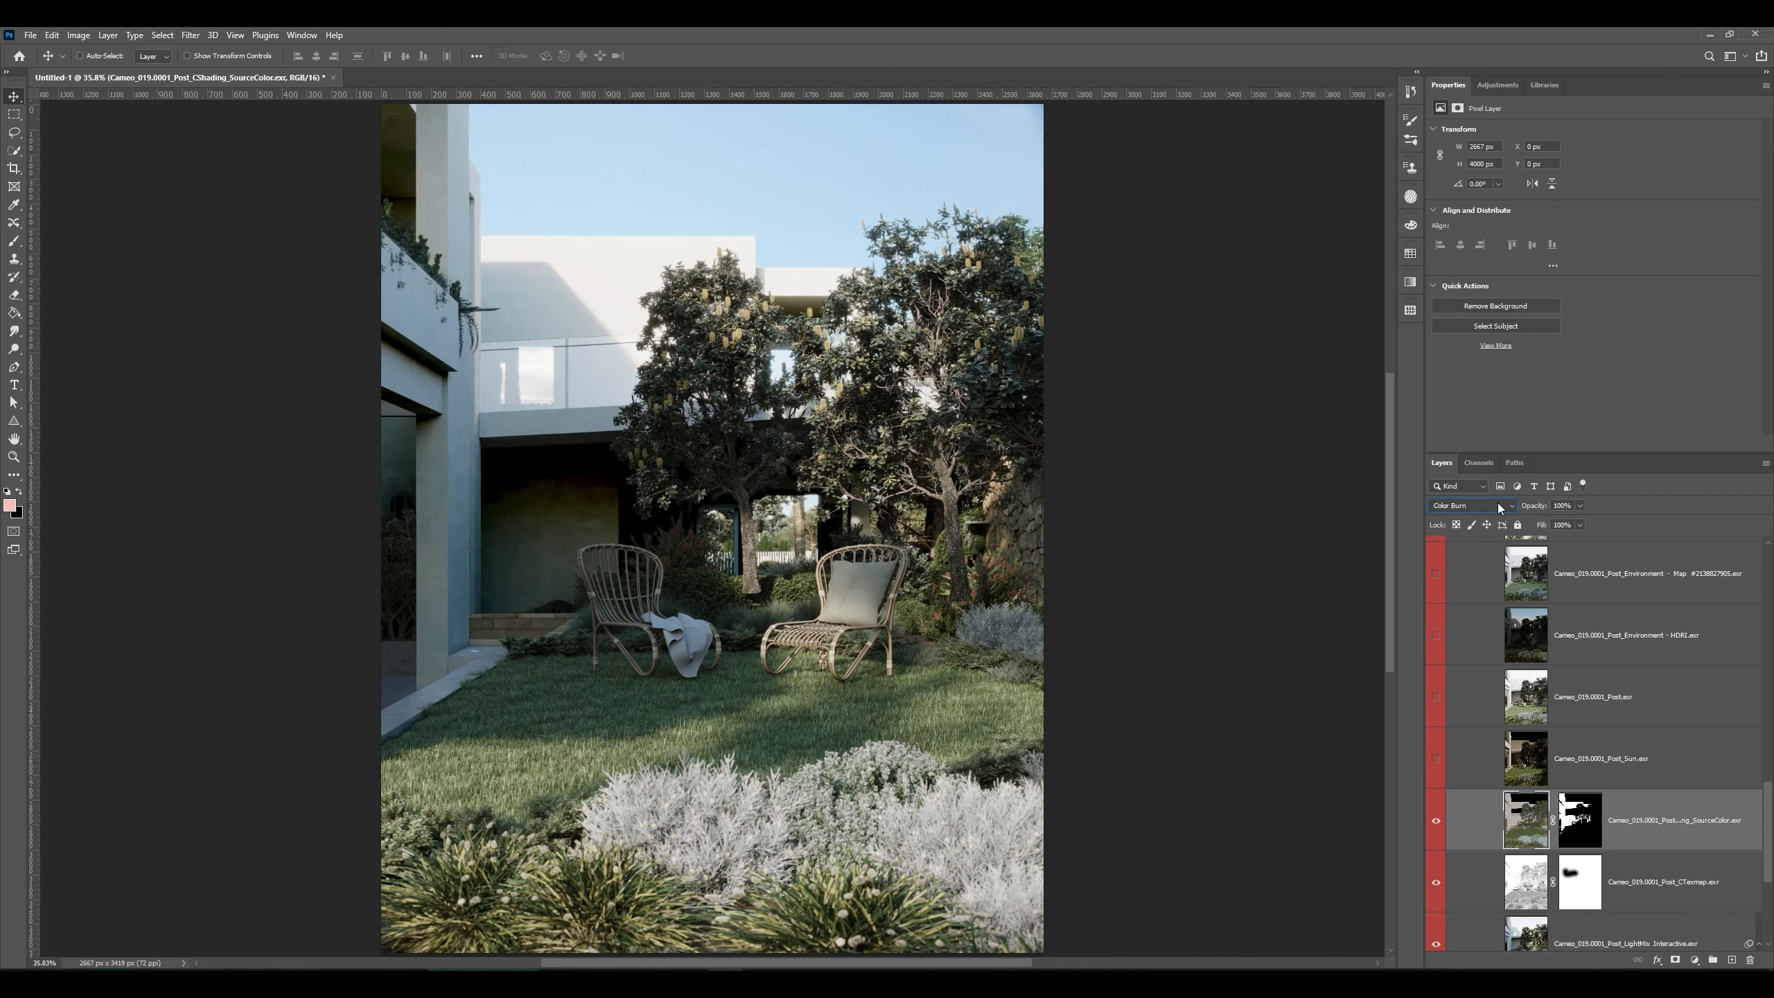
pyautogui.scroll(-1, 1497, 505)
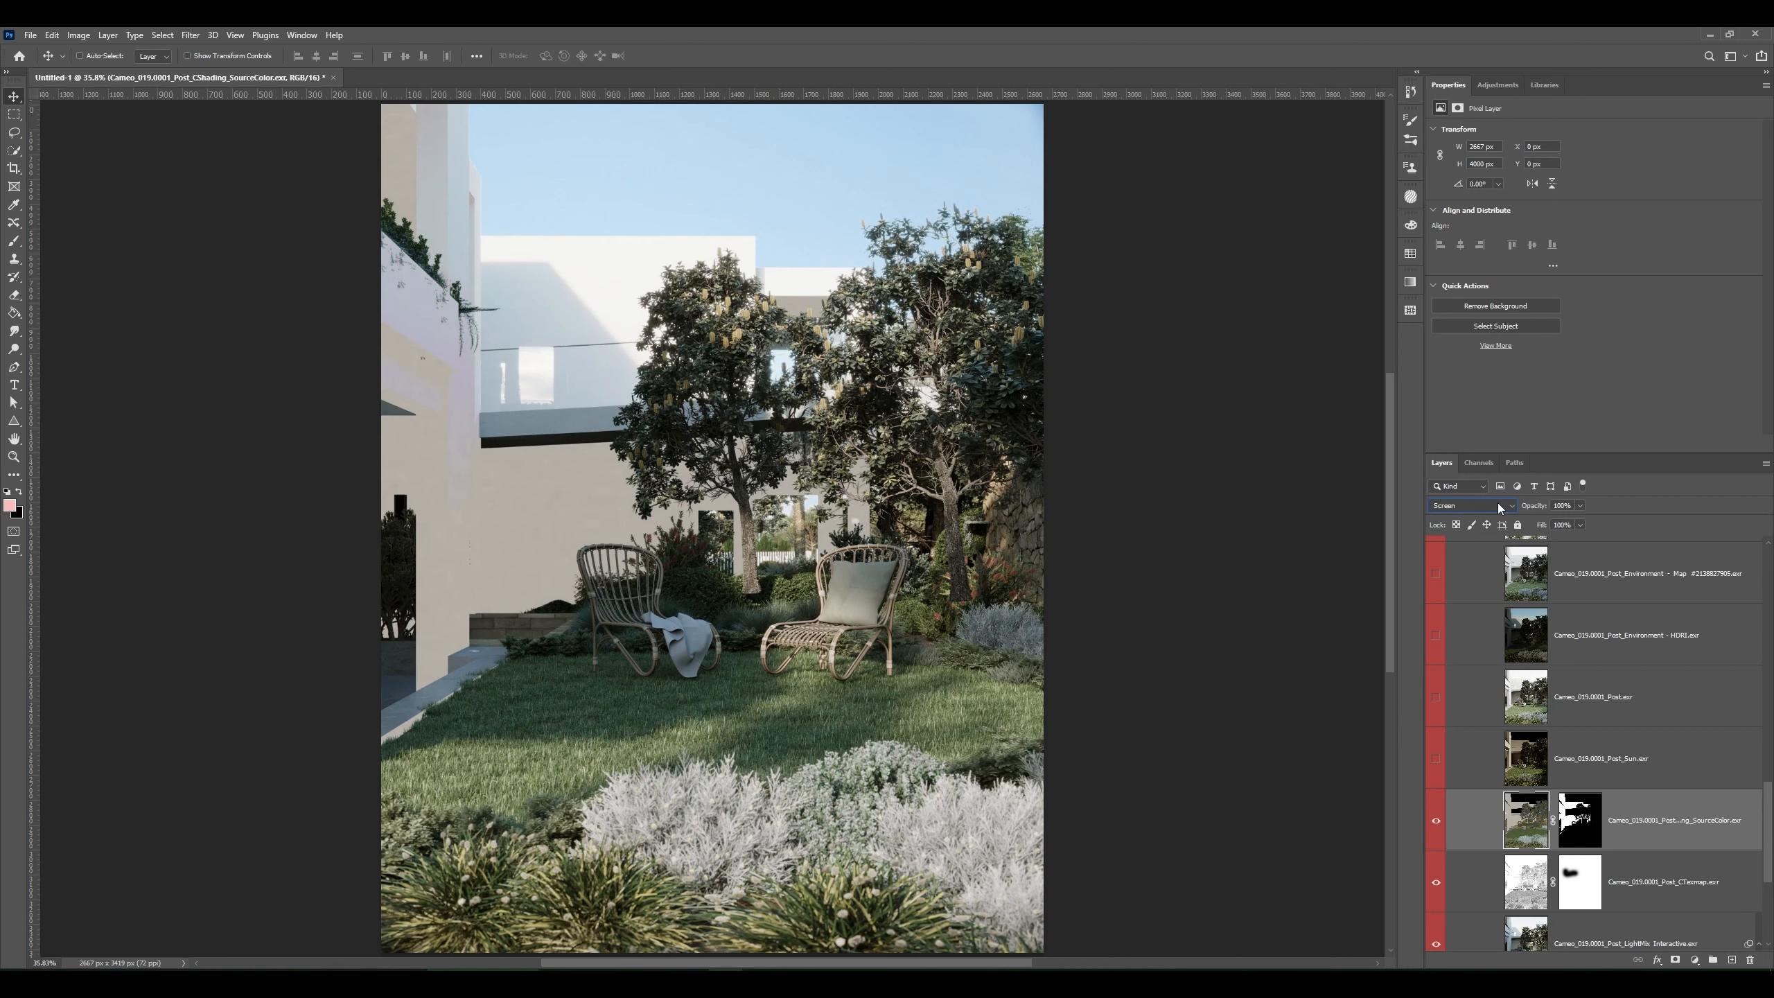
pyautogui.scroll(-1, 1497, 502)
pyautogui.scroll(-2, 1497, 501)
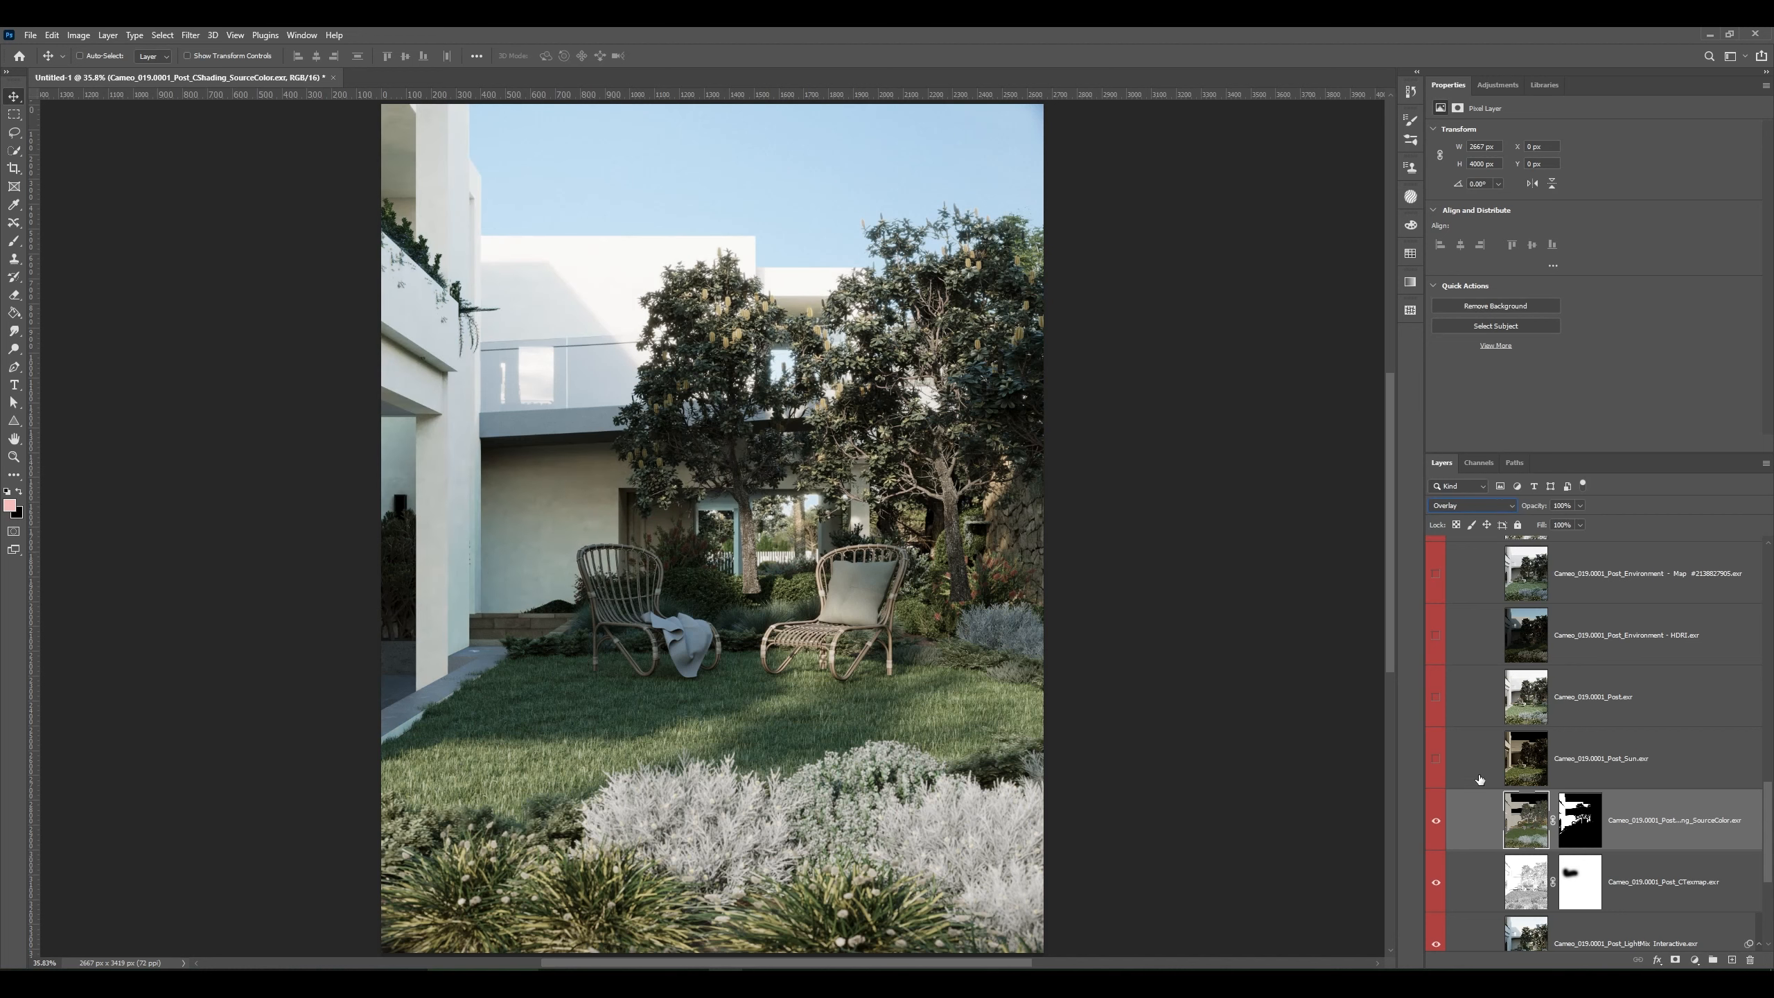
pyautogui.click(1436, 825)
pyautogui.click(1437, 831)
# - Set the masked SourceColor pass to Multiply at 40% opacity and compare the walls with the layer hidden and shown
pyautogui.click(1500, 509)
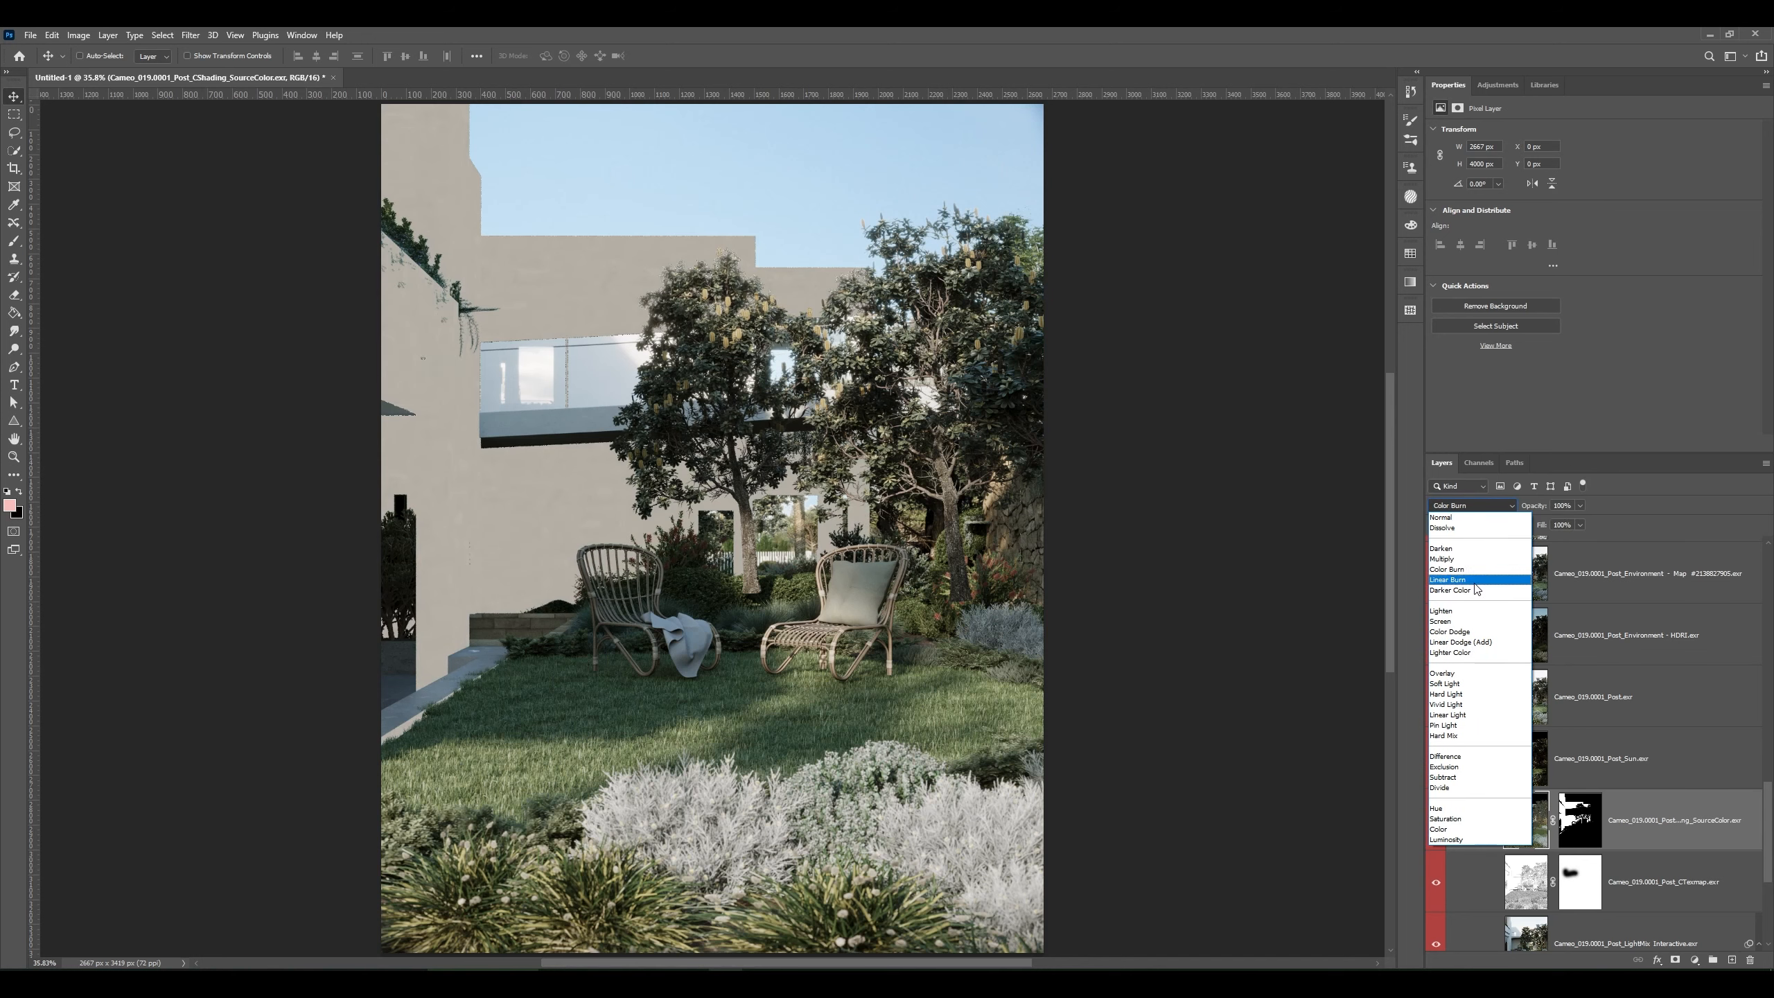
pyautogui.click(1445, 559)
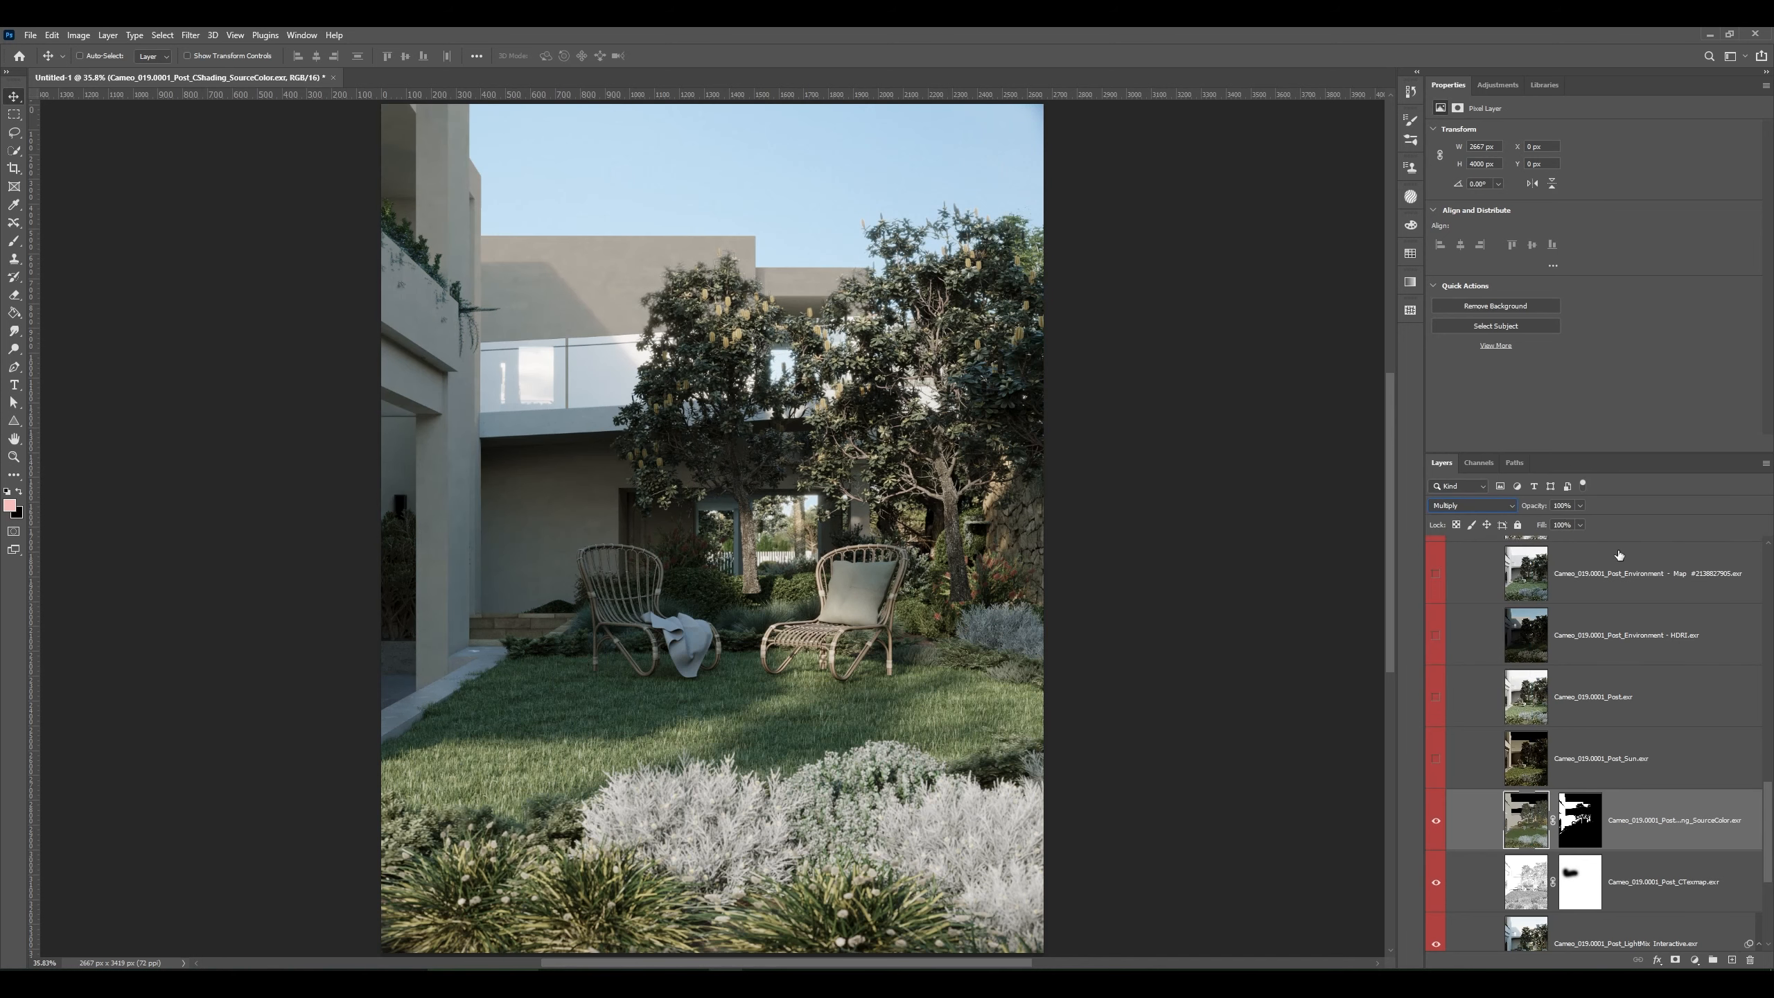
pyautogui.moveTo(1534, 506); pyautogui.dragTo(1496, 509)
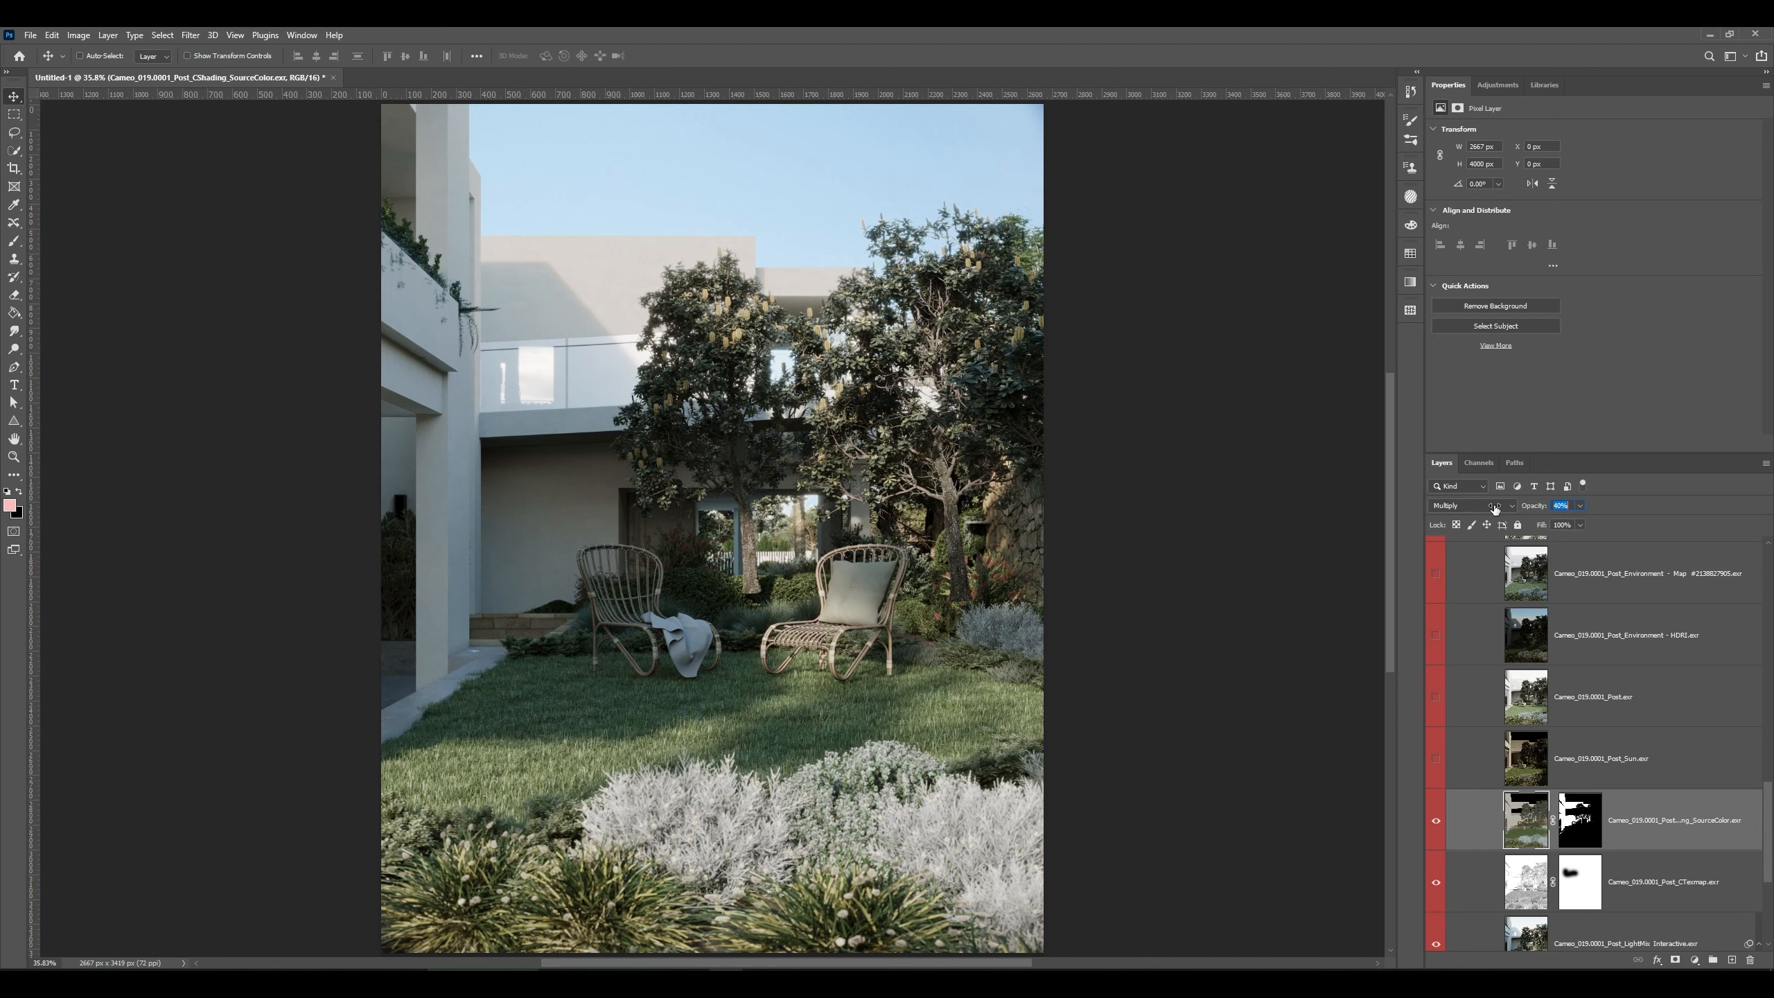
pyautogui.click(1441, 828)
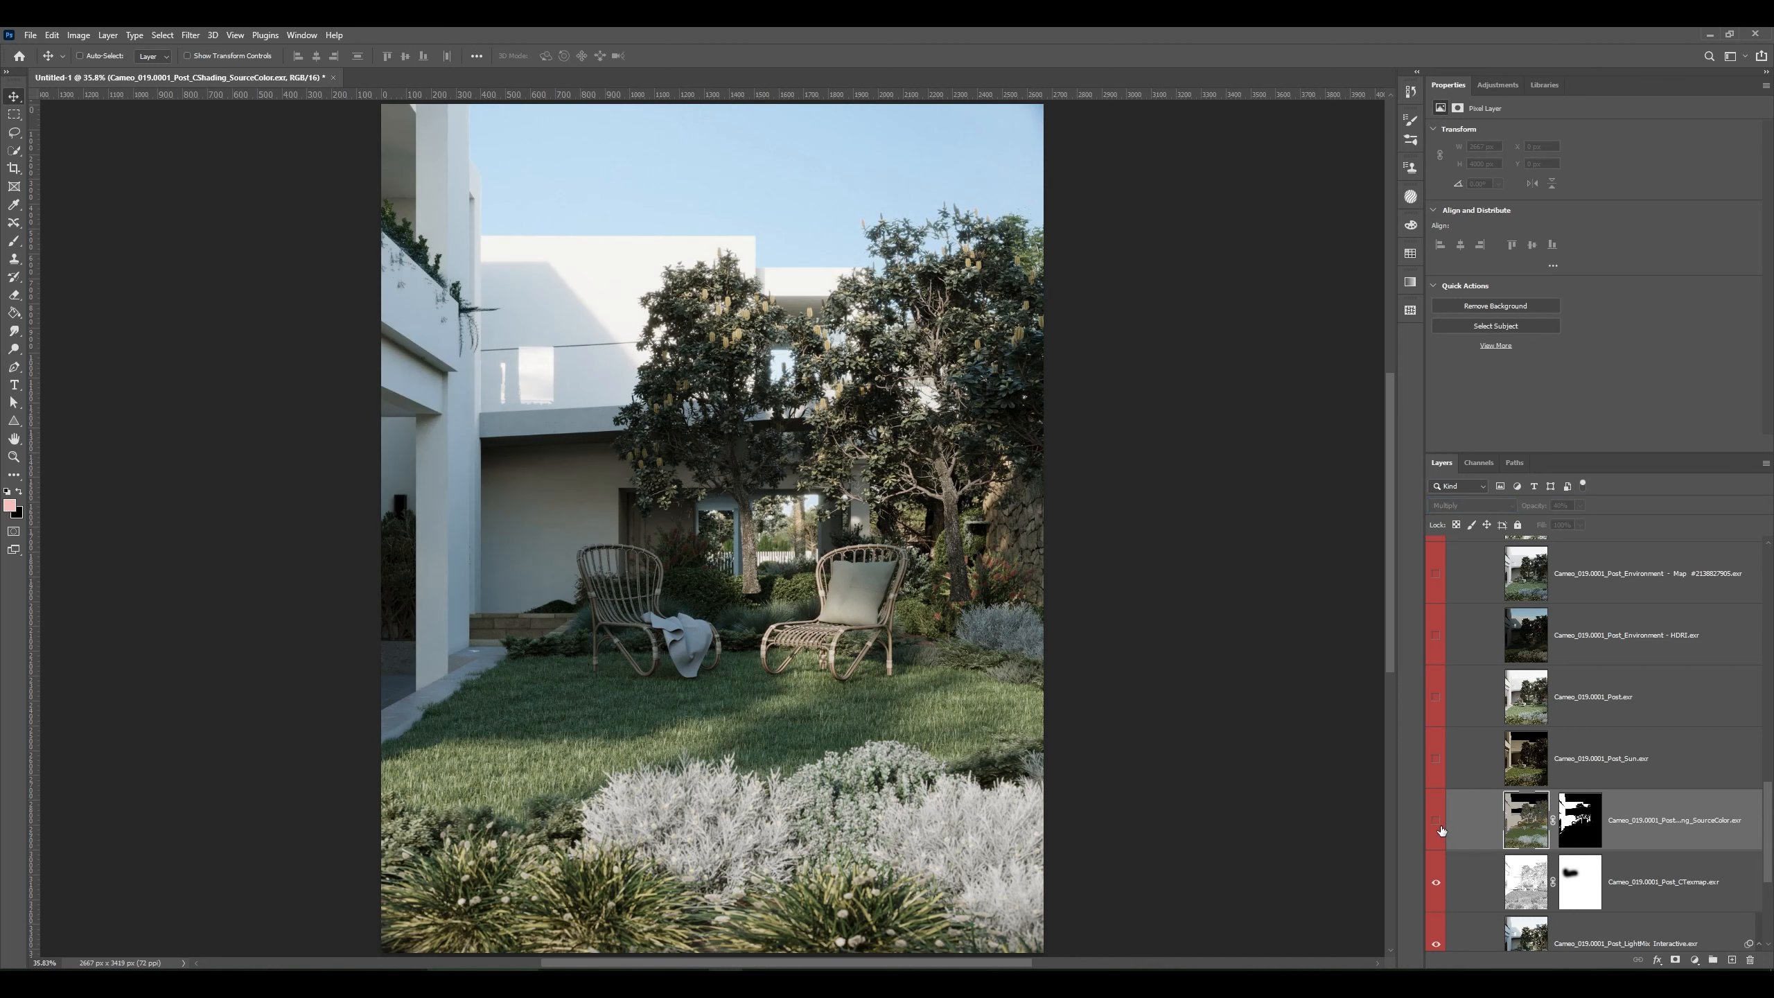
pyautogui.click(1441, 829)
pyautogui.click(1440, 828)
pyautogui.click(1441, 829)
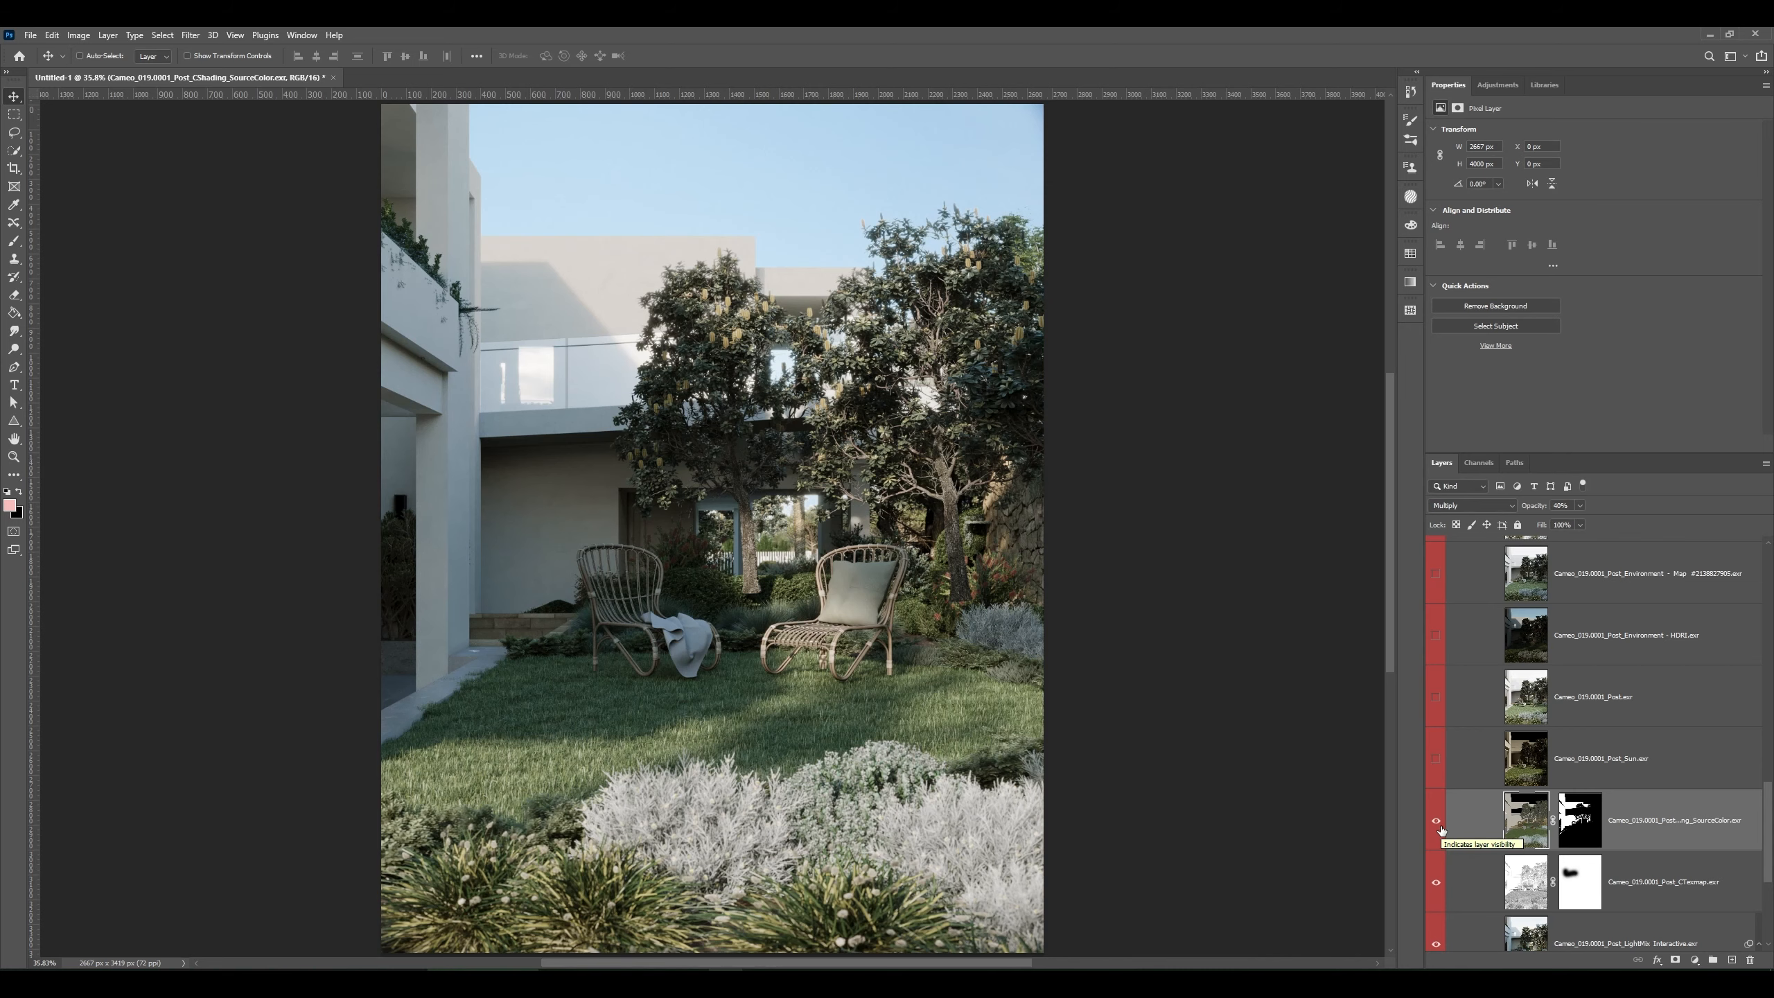
pyautogui.scroll(6, 385, 355)
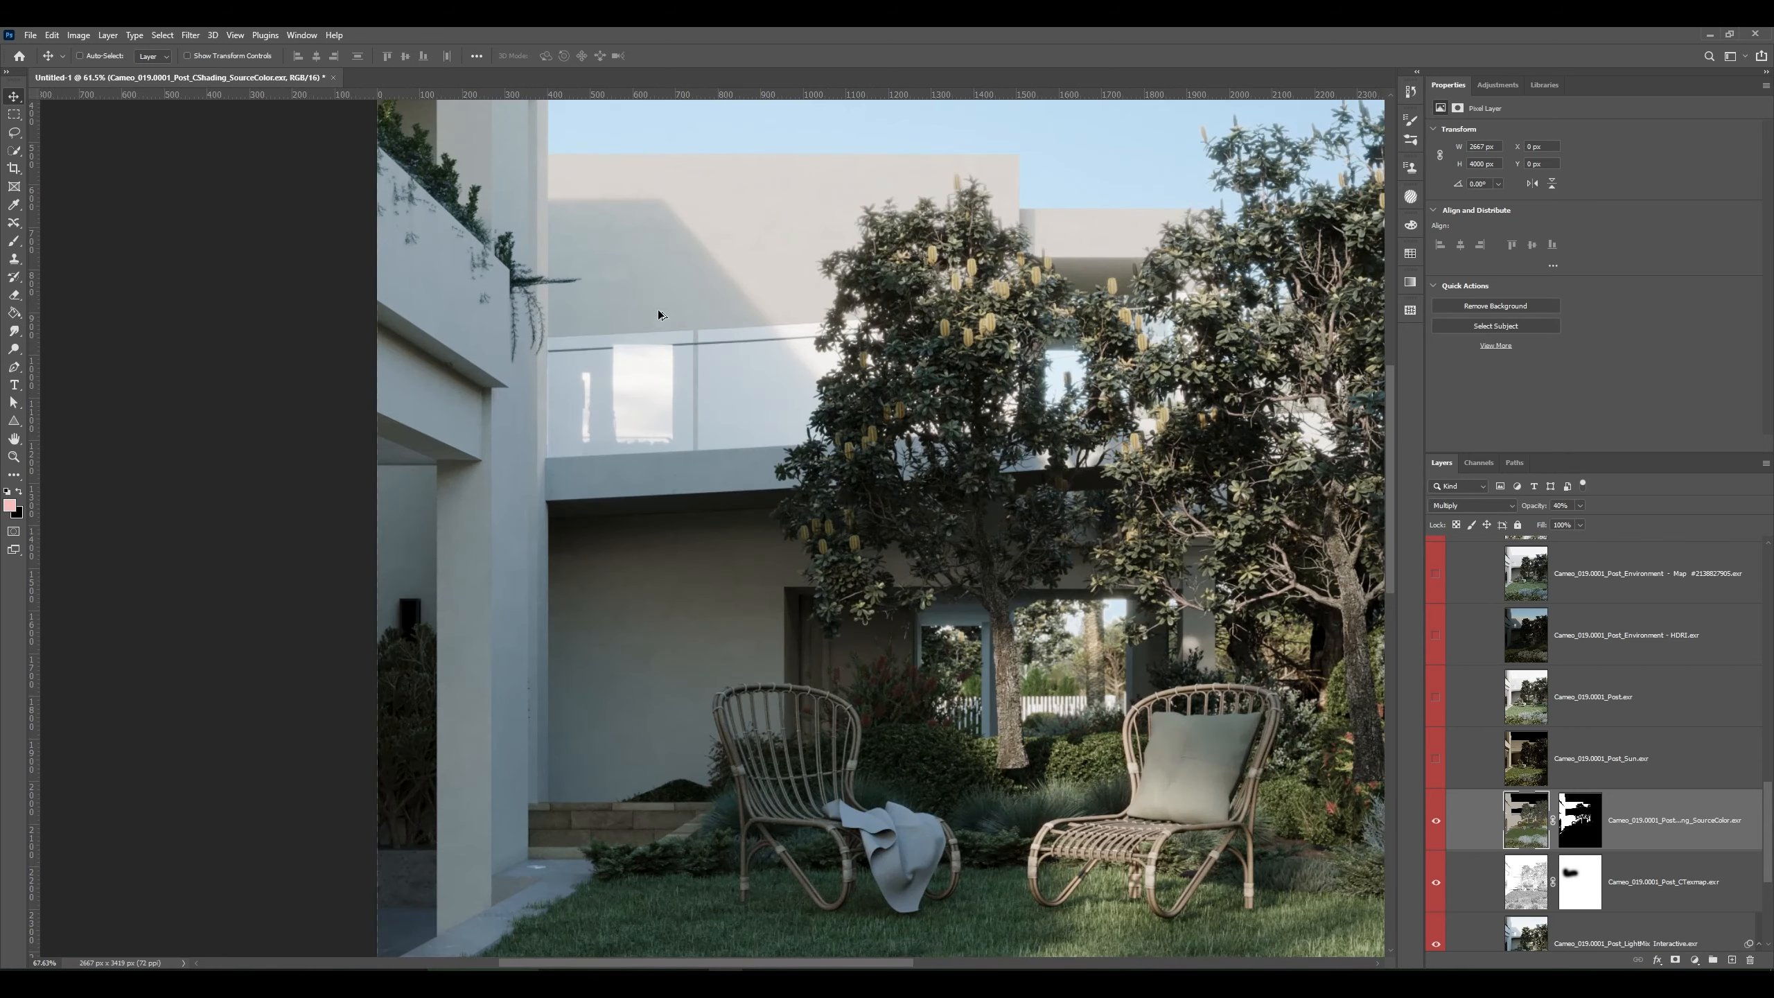
# - Duplicate the SourceColor layer, set the copy to Normal at 100% opacity and preview it with its mask disabled
pyautogui.click(1471, 506)
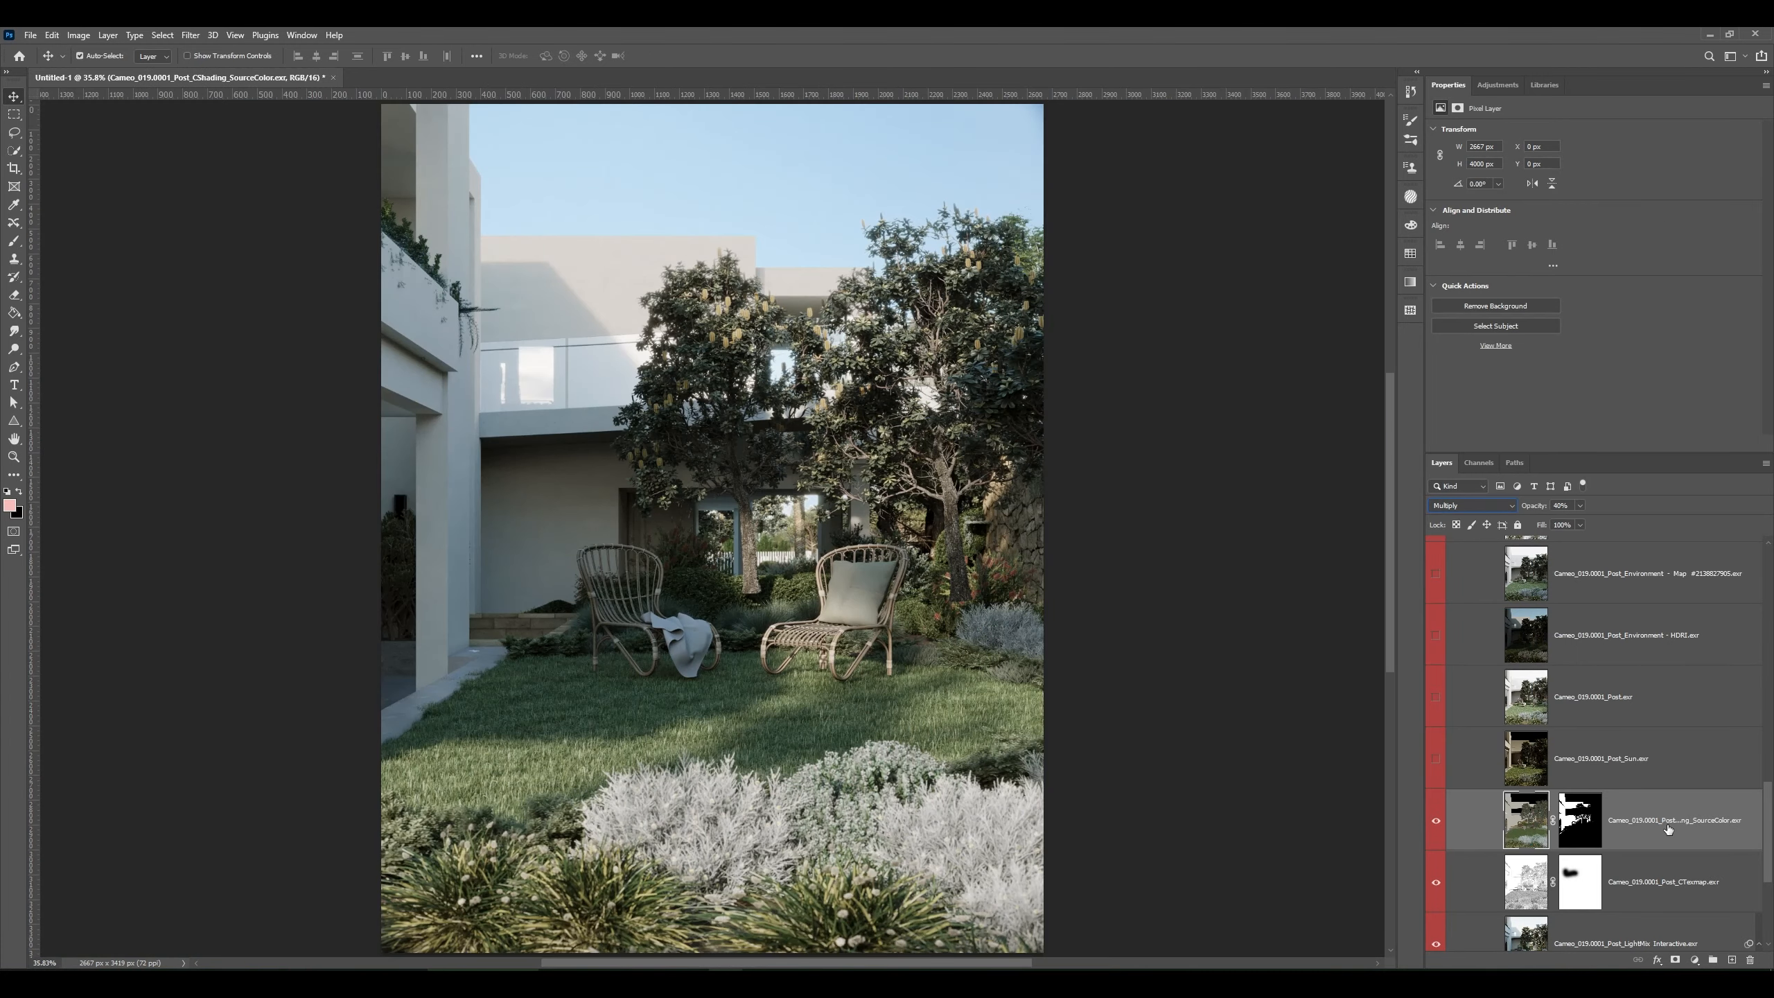
pyautogui.click(1471, 505)
pyautogui.click(1442, 517)
pyautogui.press('0')
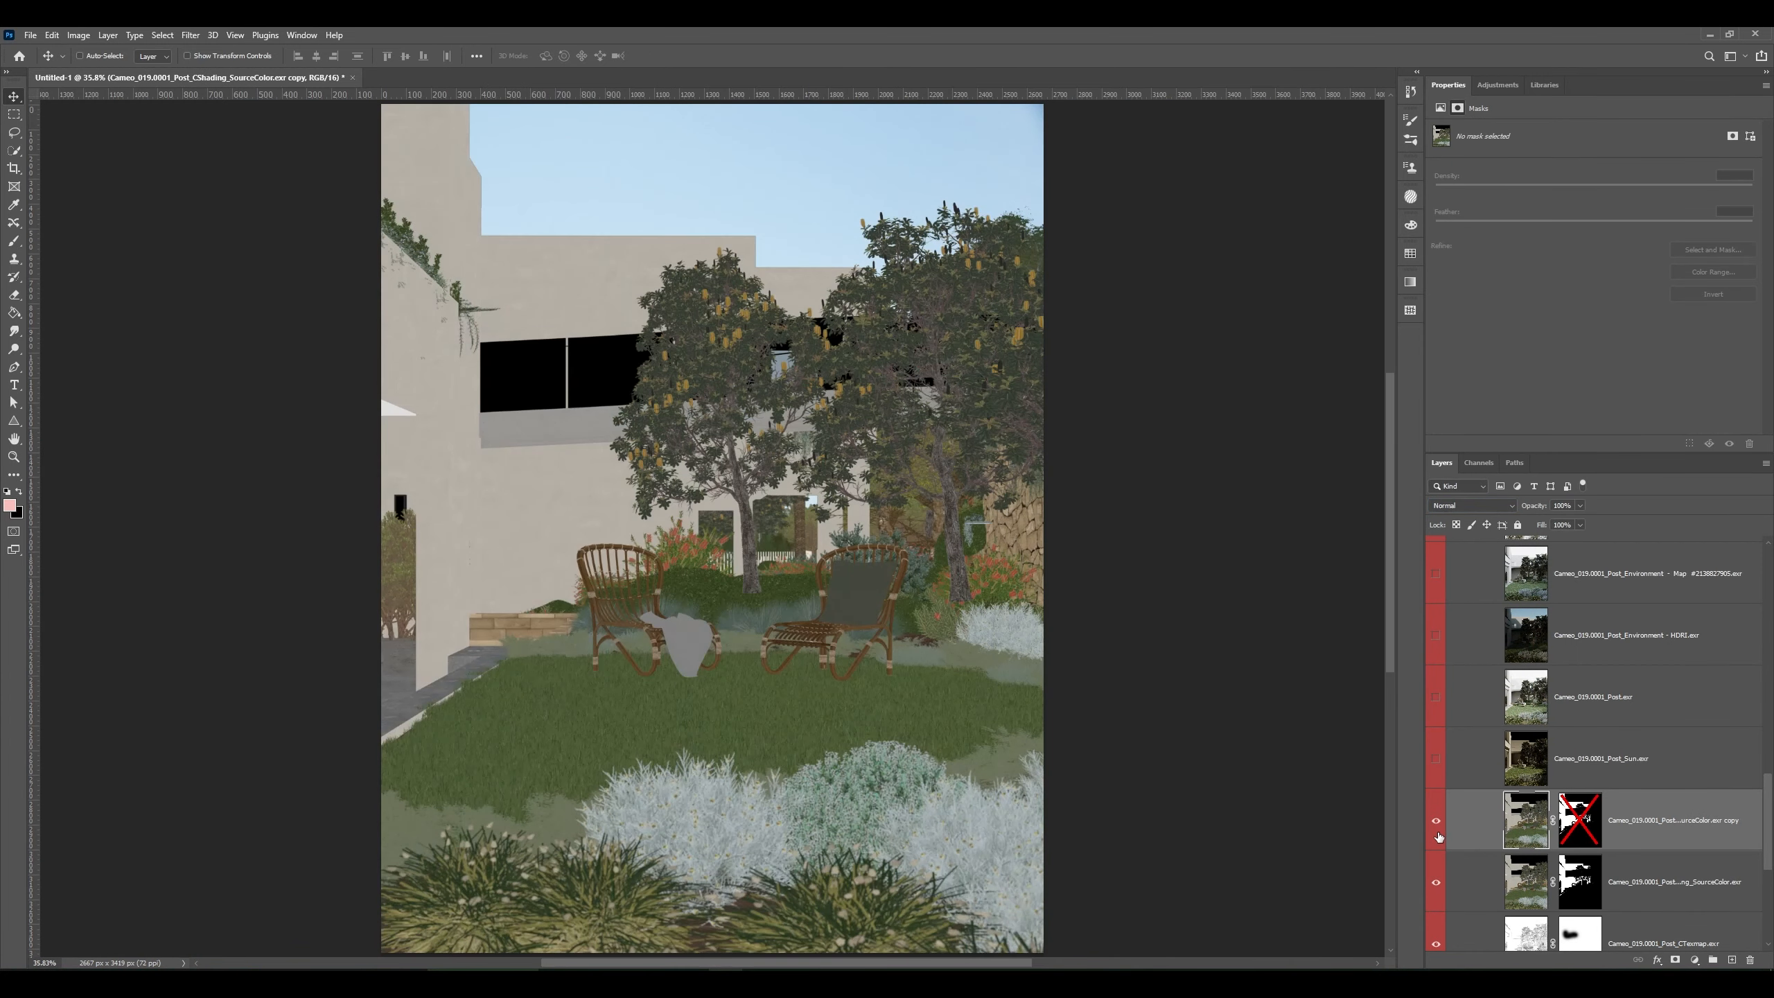
pyautogui.click(1437, 832)
pyautogui.click(1436, 833)
pyautogui.keyDown('shift'); pyautogui.click(1579, 829); pyautogui.keyUp('shift')
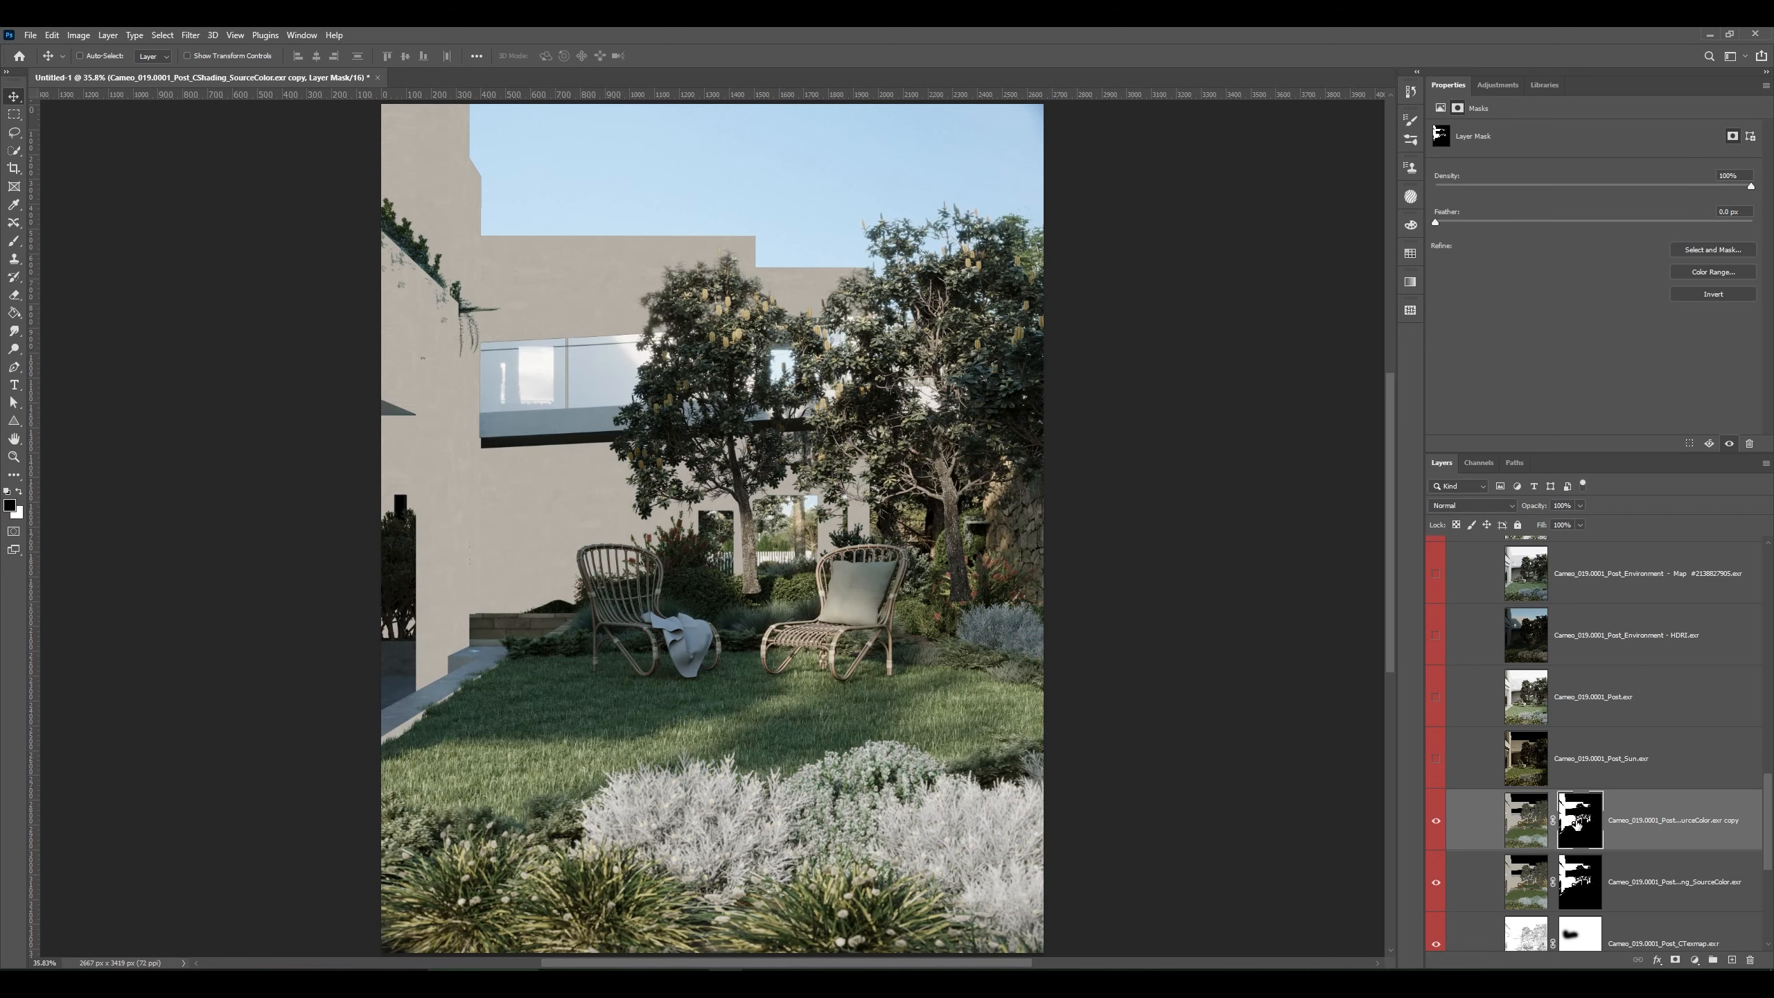
# - Delete the layer mask of the SourceColor copy and add a black mask that hides the whole layer
pyautogui.rightClick(1579, 829)
pyautogui.click(1613, 850)
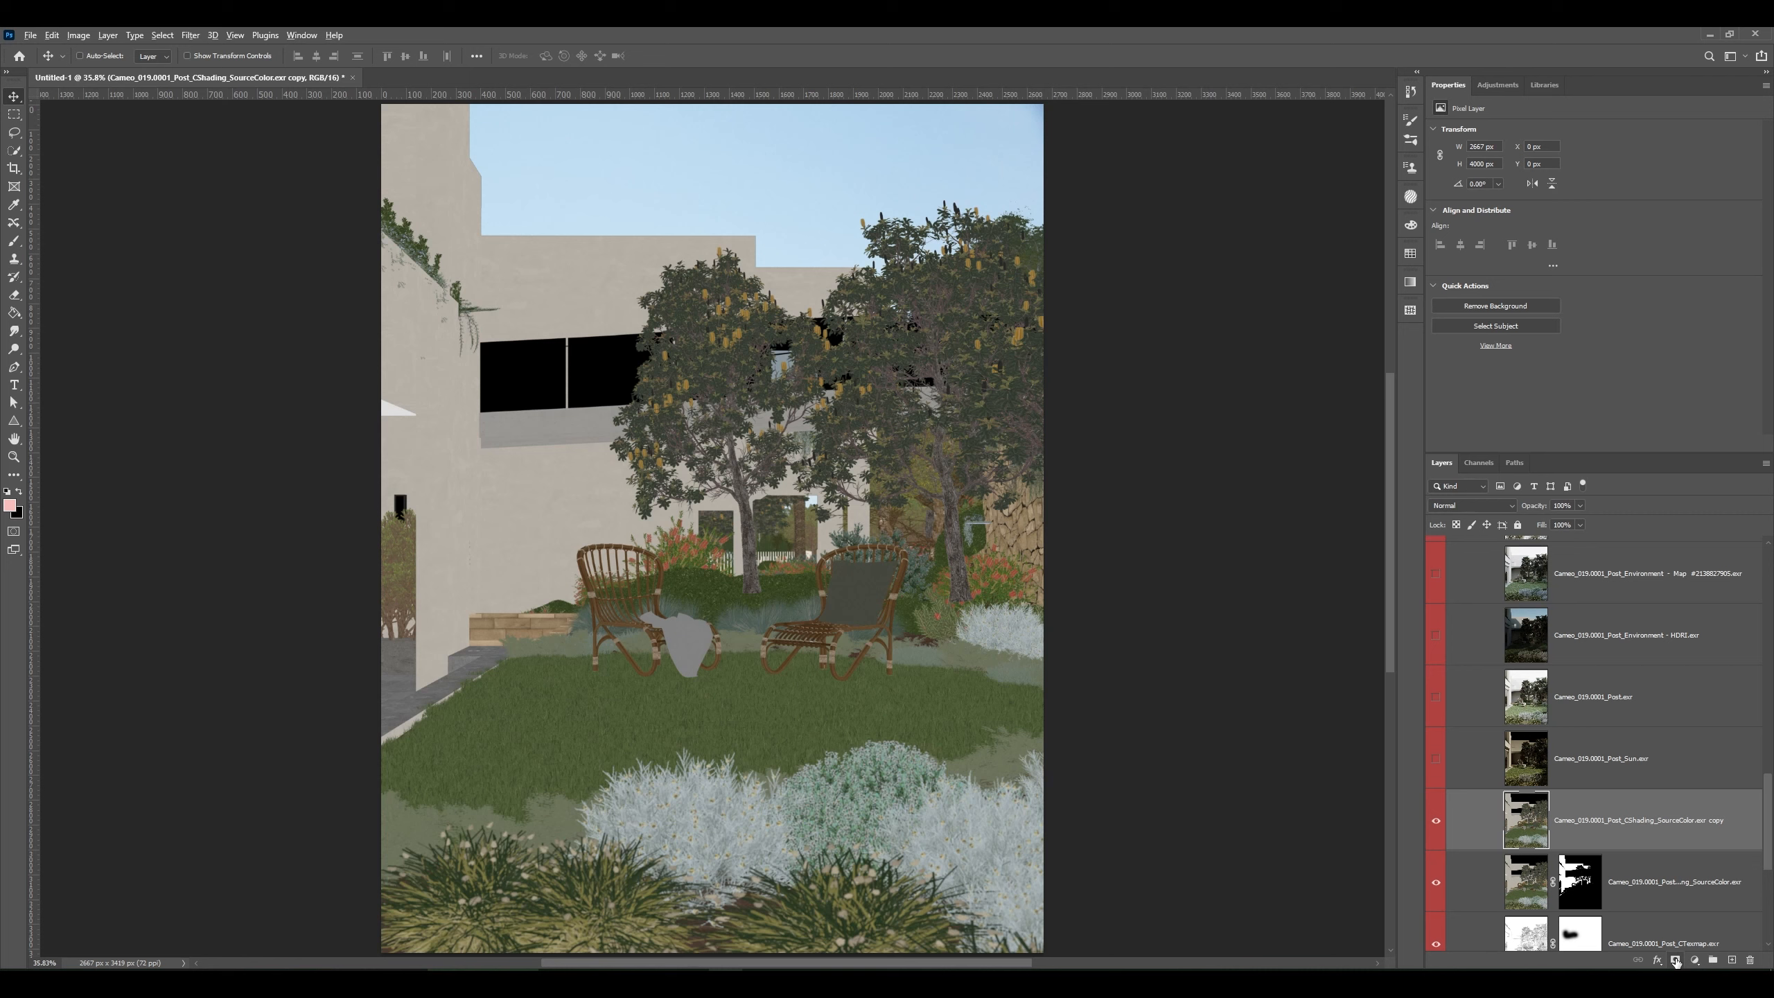
pyautogui.keyDown('alt'); pyautogui.click(1676, 963); pyautogui.keyUp('alt')
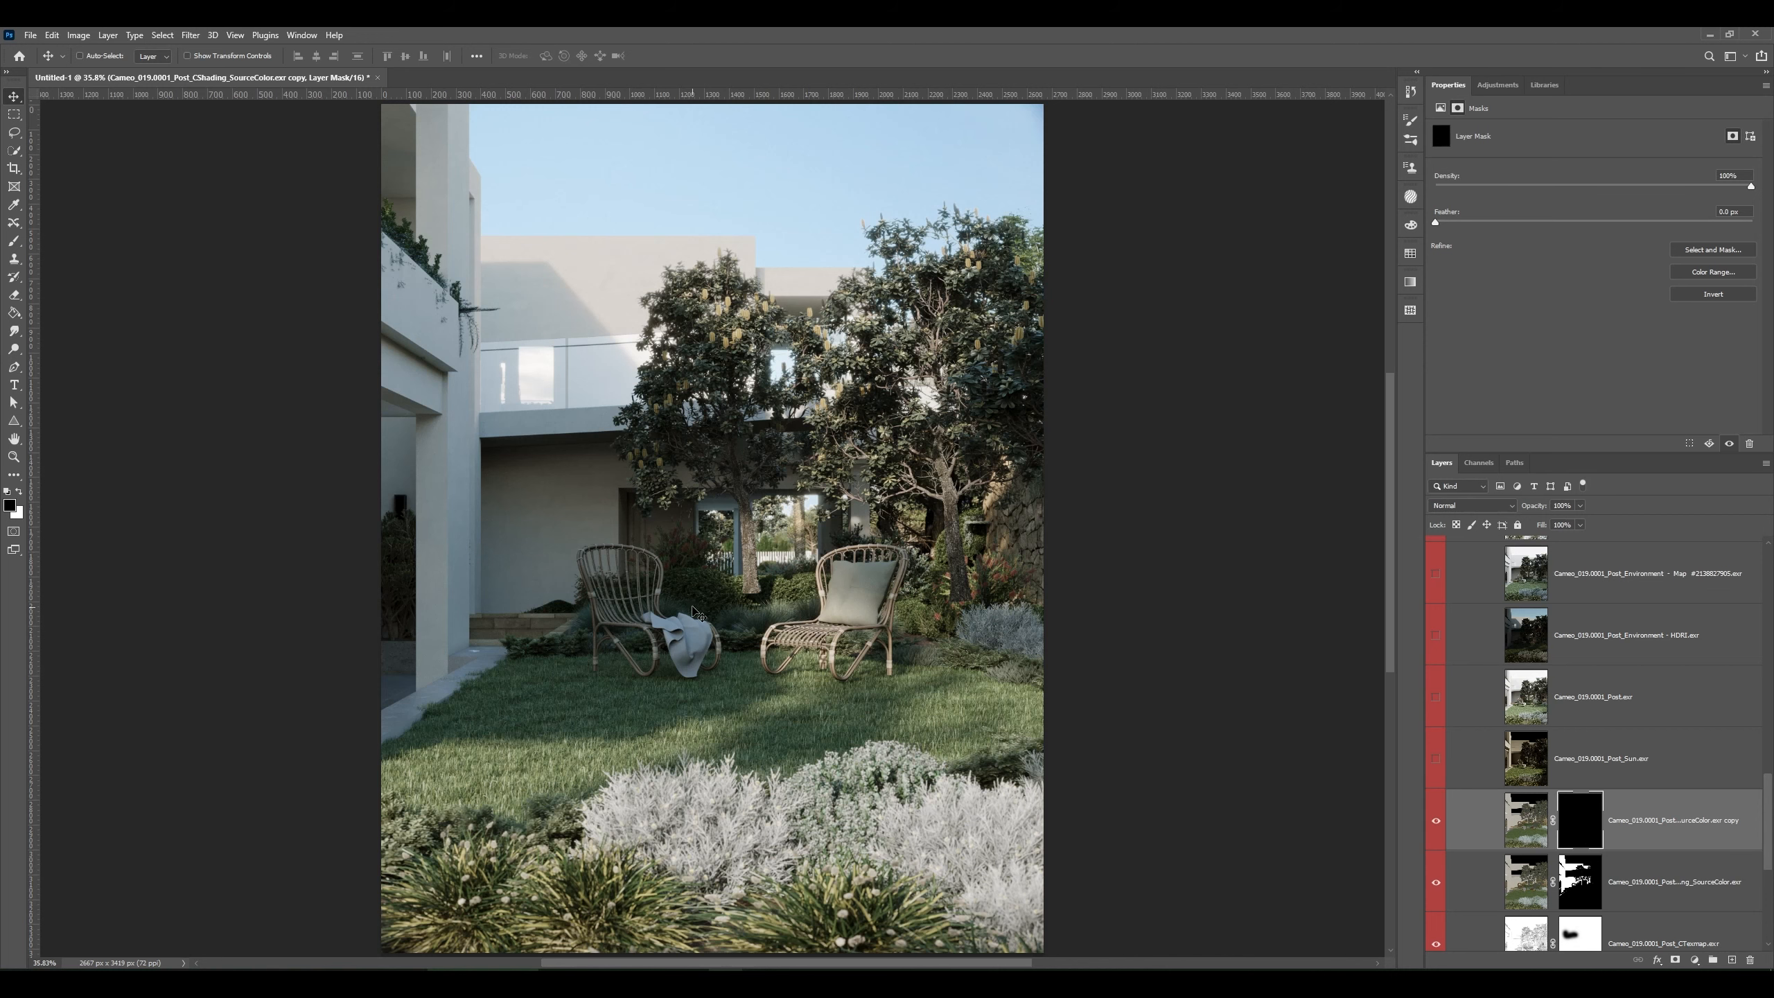
# - Paint white with a soft brush on the SourceColor copy's mask over the red flowers of the bush behind the left chair
pyautogui.press('b')
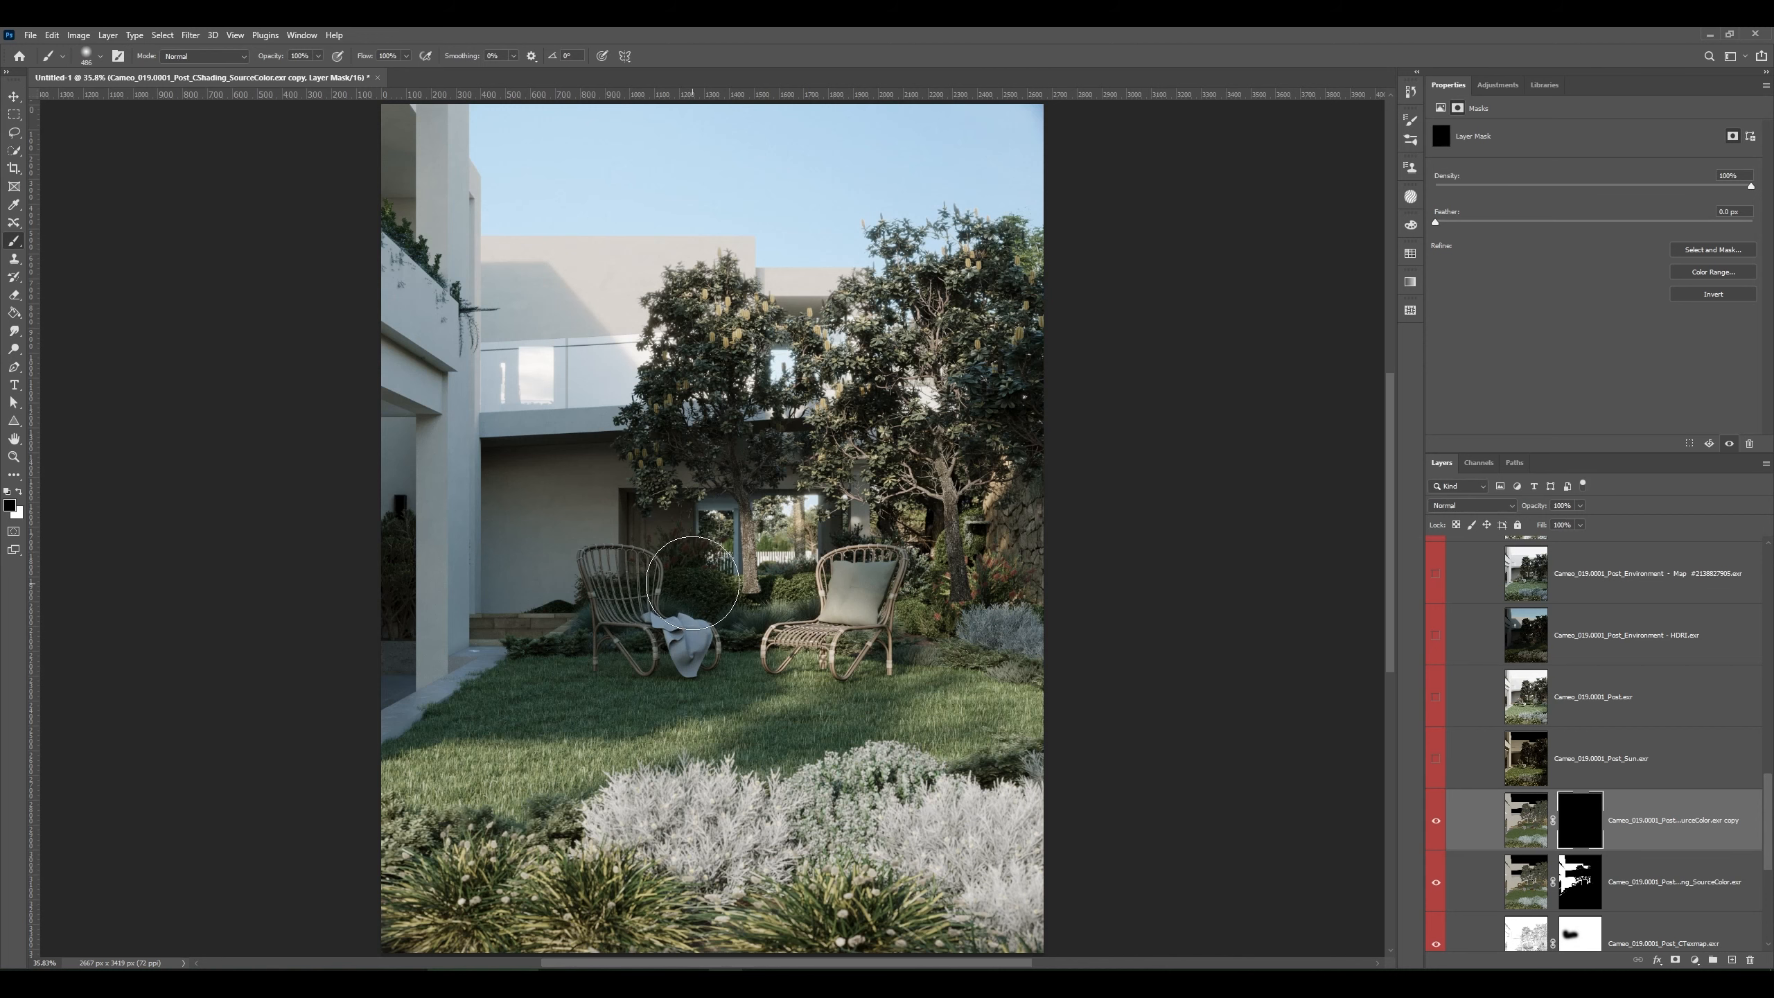
pyautogui.scroll(10, 692, 583)
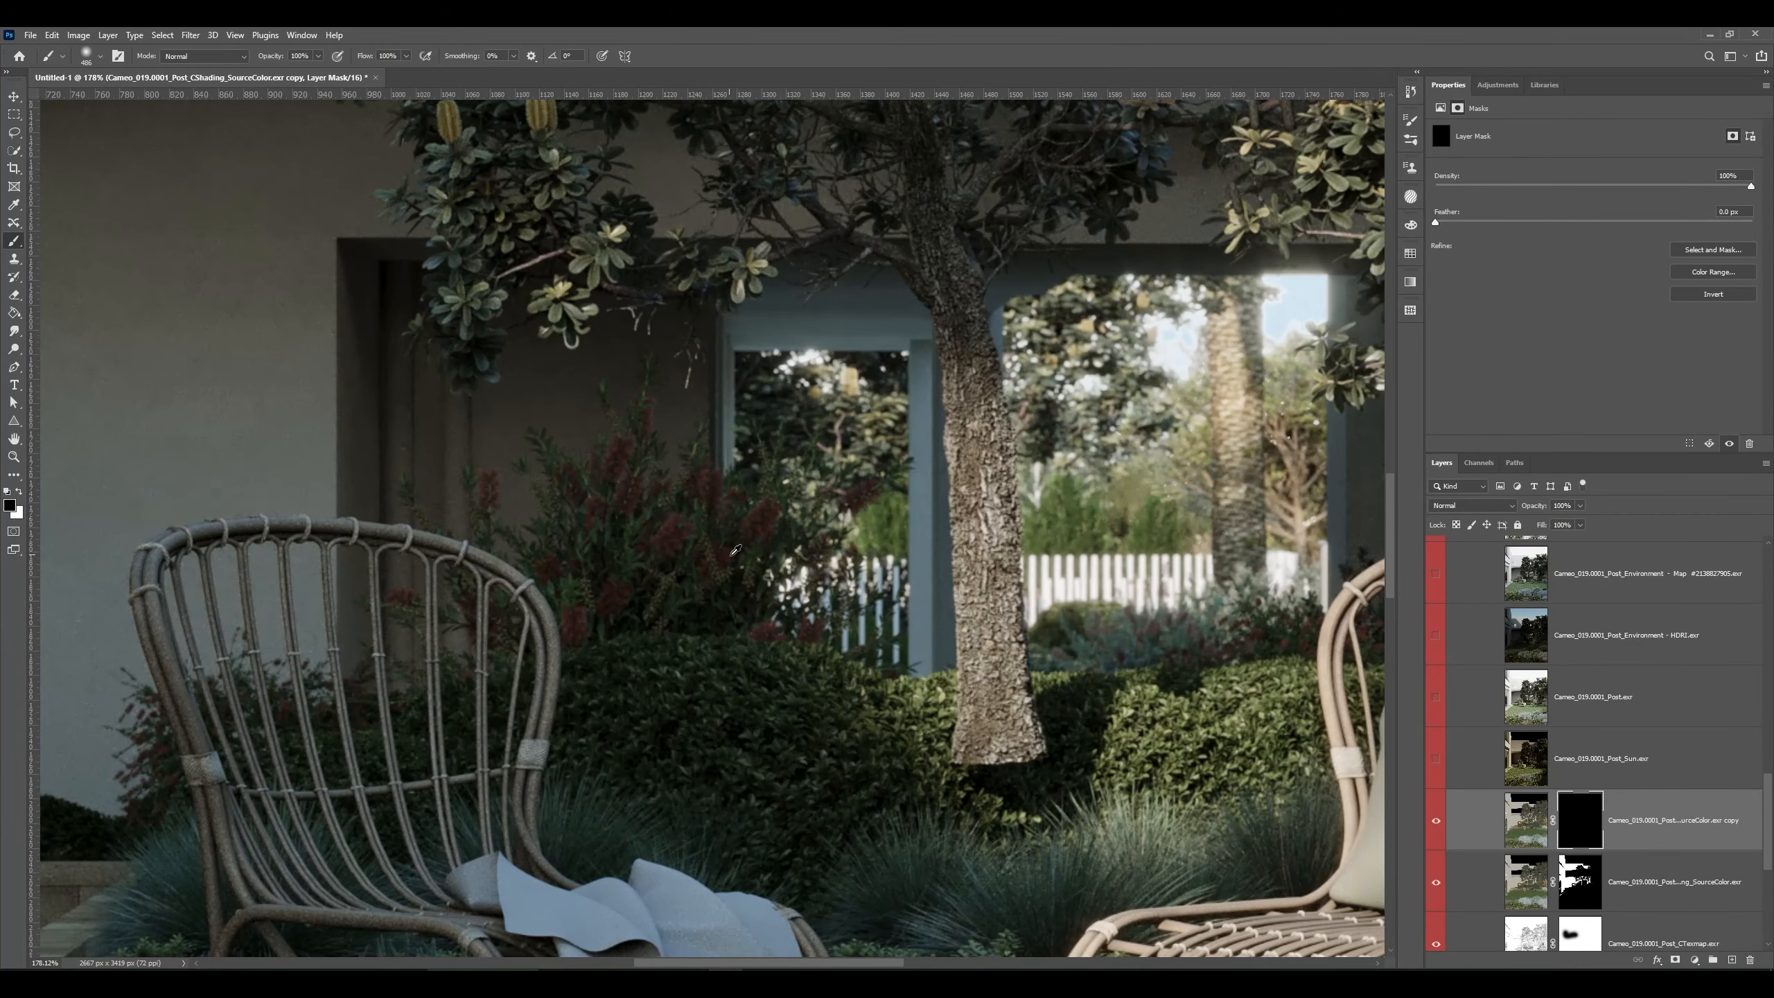
pyautogui.moveTo(736, 550); pyautogui.dragTo(455, 538)
pyautogui.press('x')
pyautogui.moveTo(691, 534); pyautogui.dragTo(675, 555)
pyautogui.moveTo(614, 495)
pyautogui.mouseDown()
pyautogui.moveTo(614, 475)
pyautogui.moveTo(599, 594)
pyautogui.moveTo(627, 594)
pyautogui.mouseUp()
pyautogui.moveTo(777, 616); pyautogui.dragTo(811, 629)
pyautogui.moveTo(765, 514); pyautogui.dragTo(705, 577)
pyautogui.moveTo(860, 494); pyautogui.dragTo(814, 556)
pyautogui.moveTo(700, 478); pyautogui.dragTo(724, 504)
pyautogui.click(643, 421)
pyautogui.click(488, 493)
pyautogui.click(558, 572)
pyautogui.moveTo(482, 630); pyautogui.dragTo(407, 598)
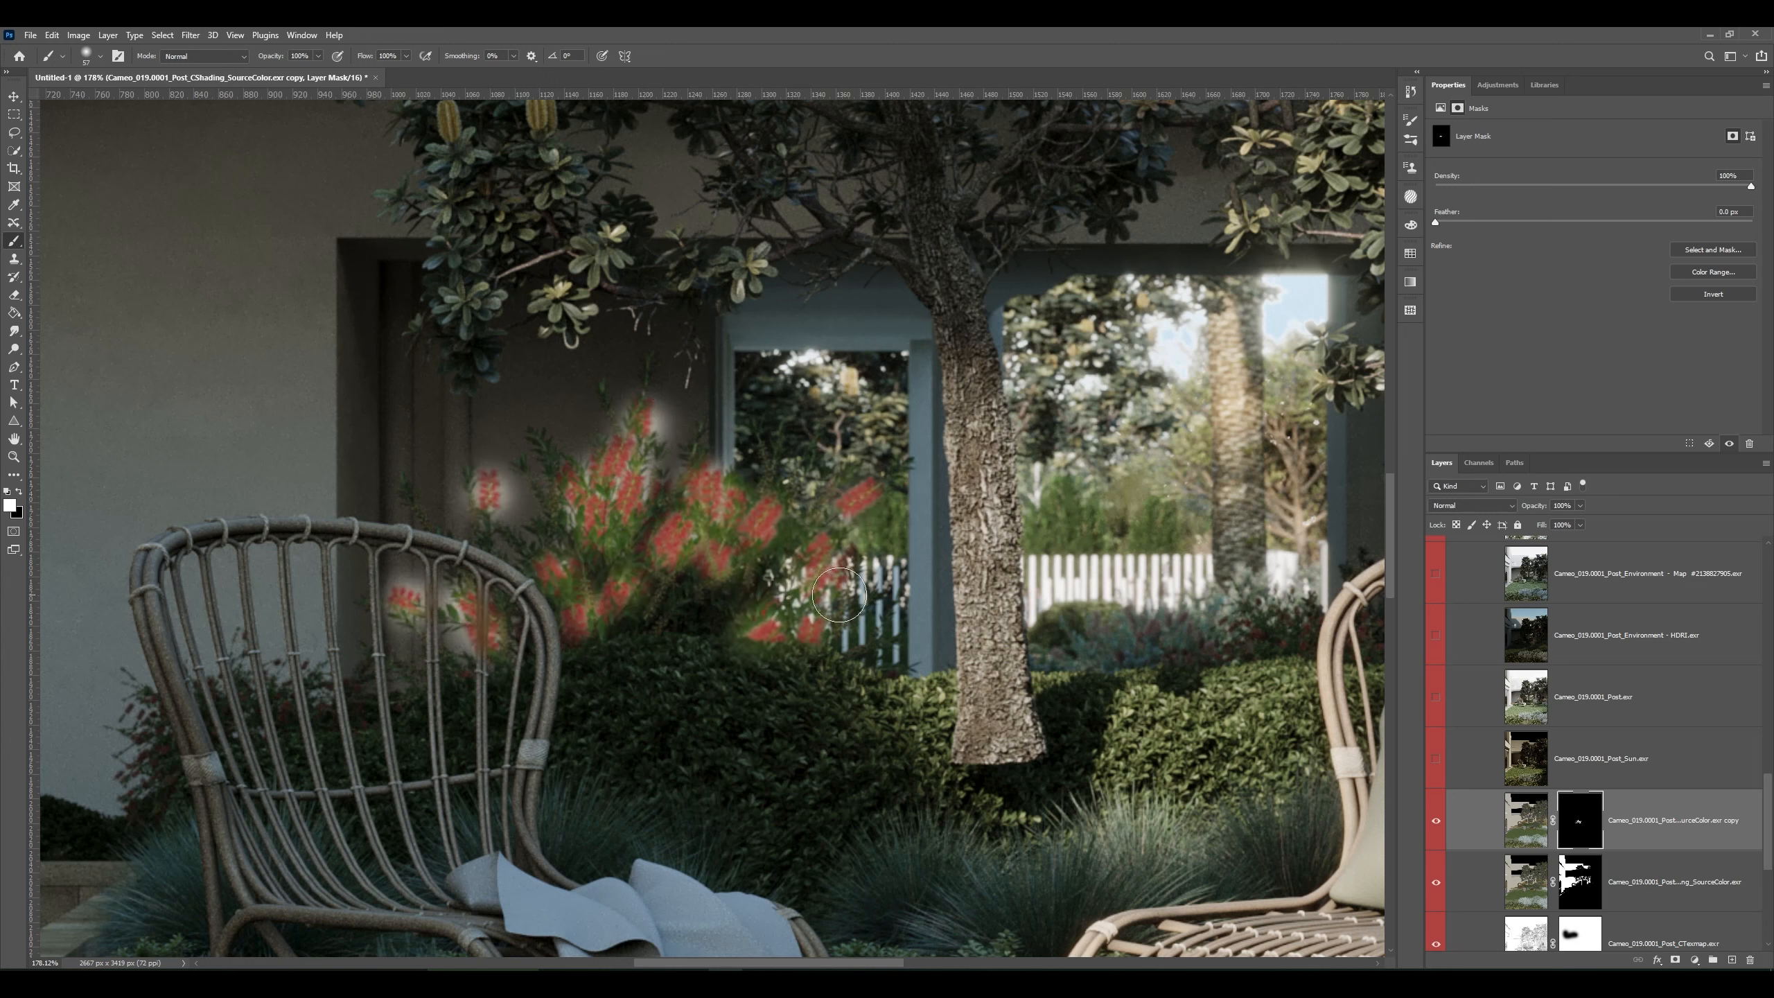
# - Try Color Burn, Lighten, Color Dodge and Lighter Color on the flower layer, and settle on Overlay blending
pyautogui.press('v')
pyautogui.click(1537, 823)
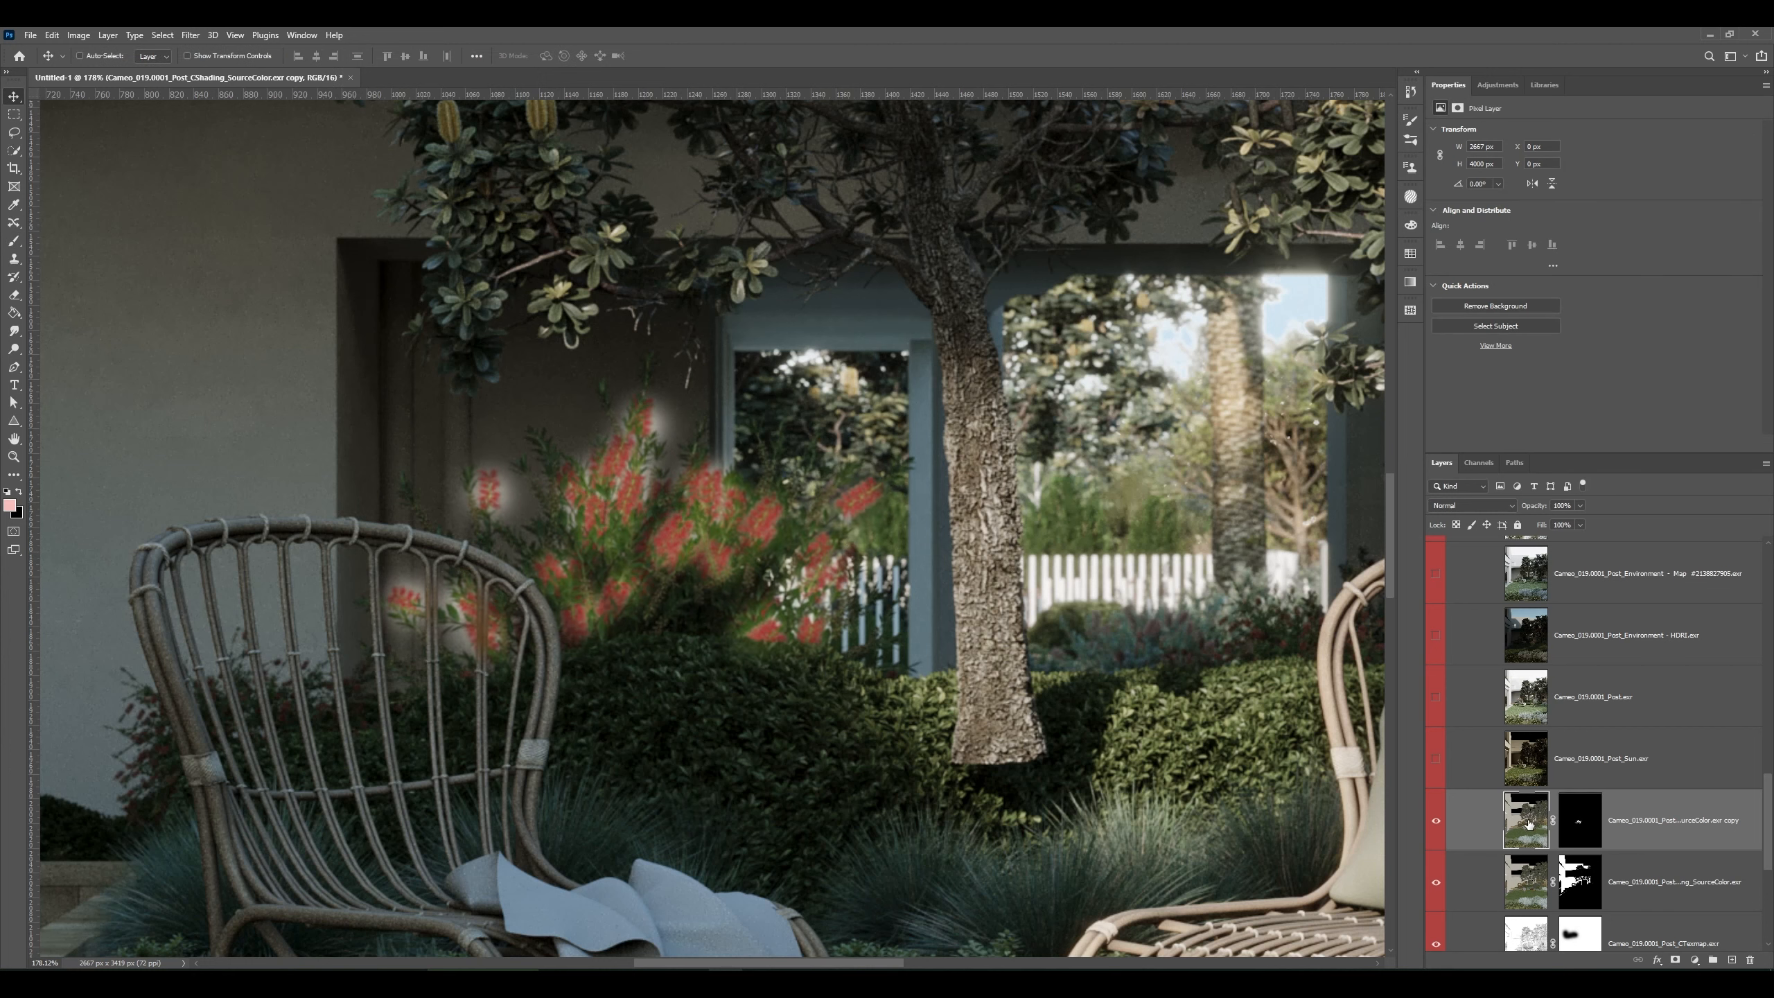
pyautogui.click(1483, 509)
pyautogui.click(1484, 509)
pyautogui.scroll(-2, 1484, 509)
pyautogui.scroll(-4, 1484, 509)
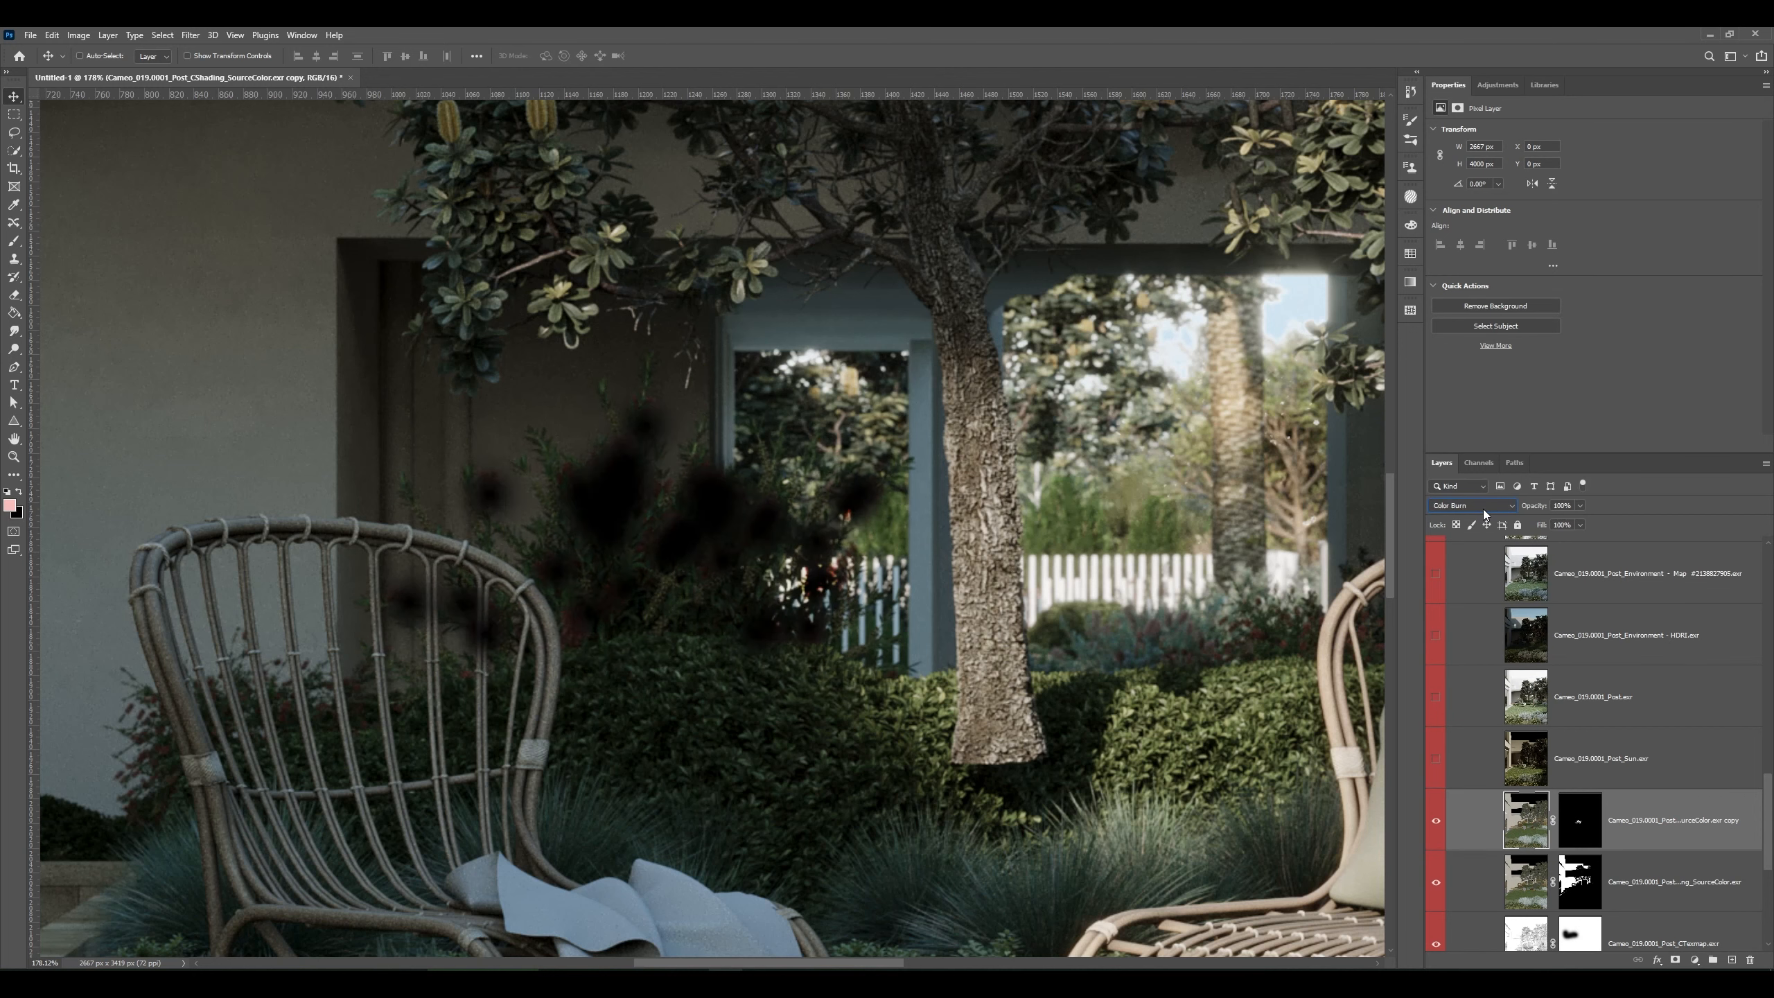
pyautogui.scroll(-1, 1484, 508)
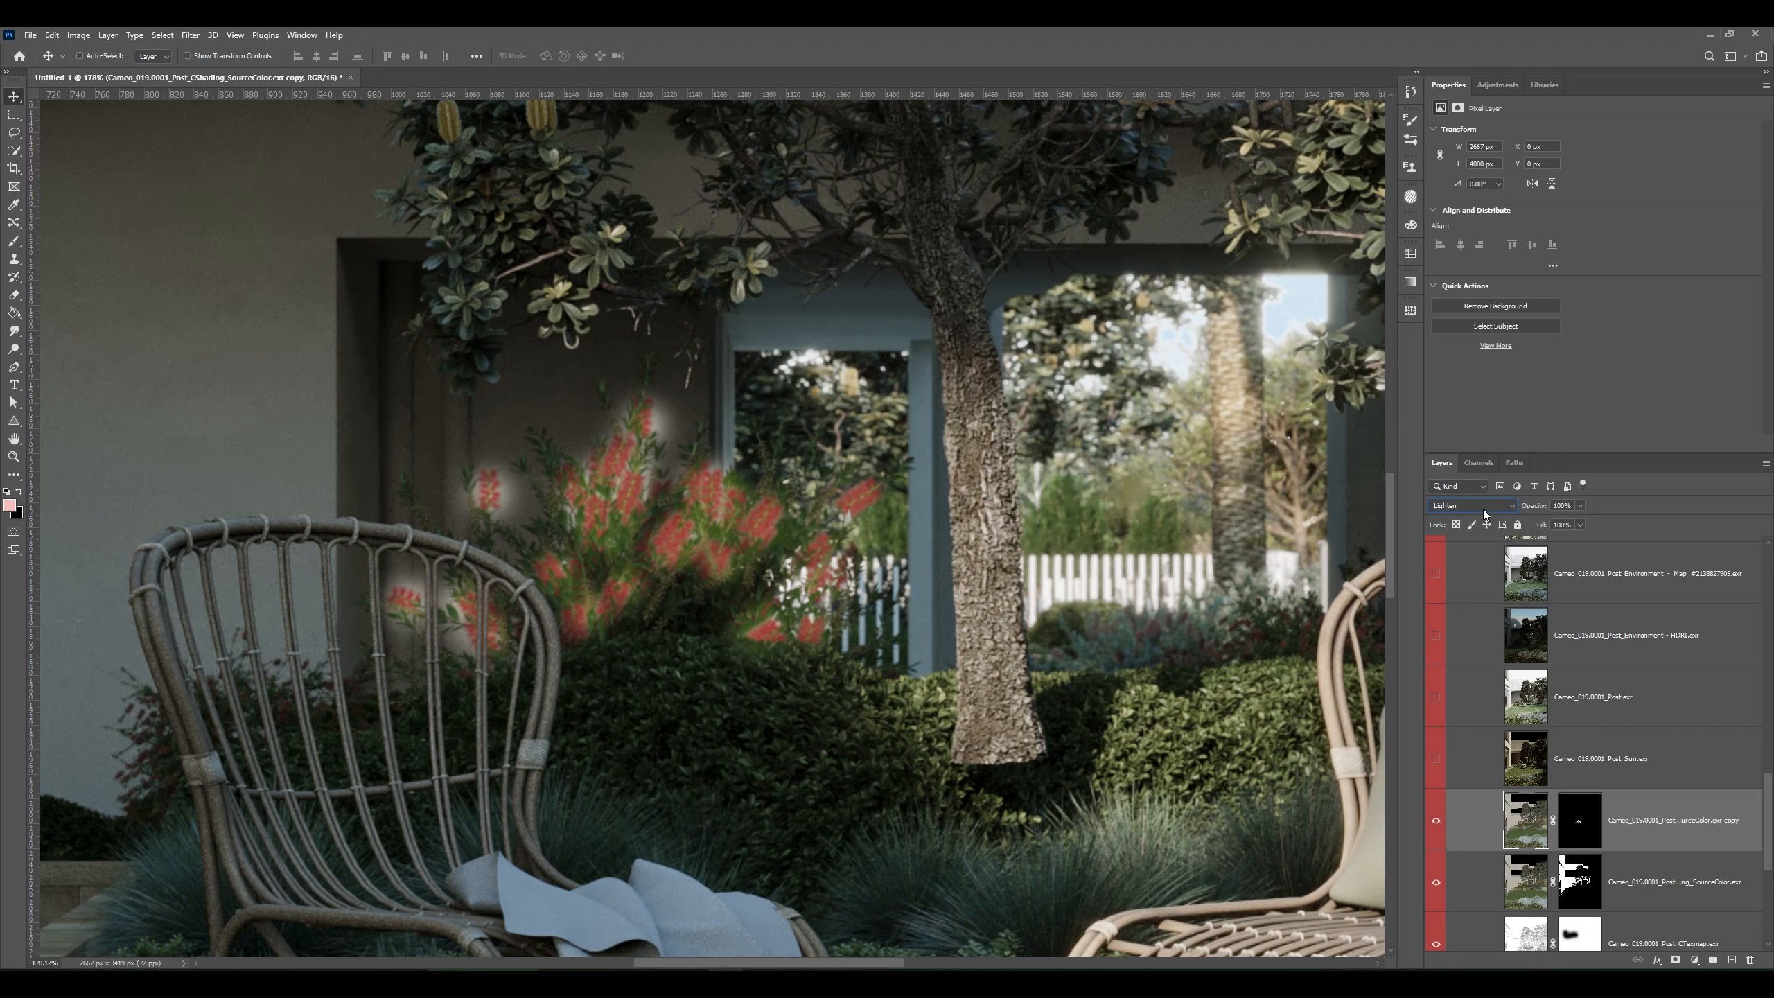
pyautogui.scroll(-1, 1483, 509)
pyautogui.scroll(-1, 1483, 508)
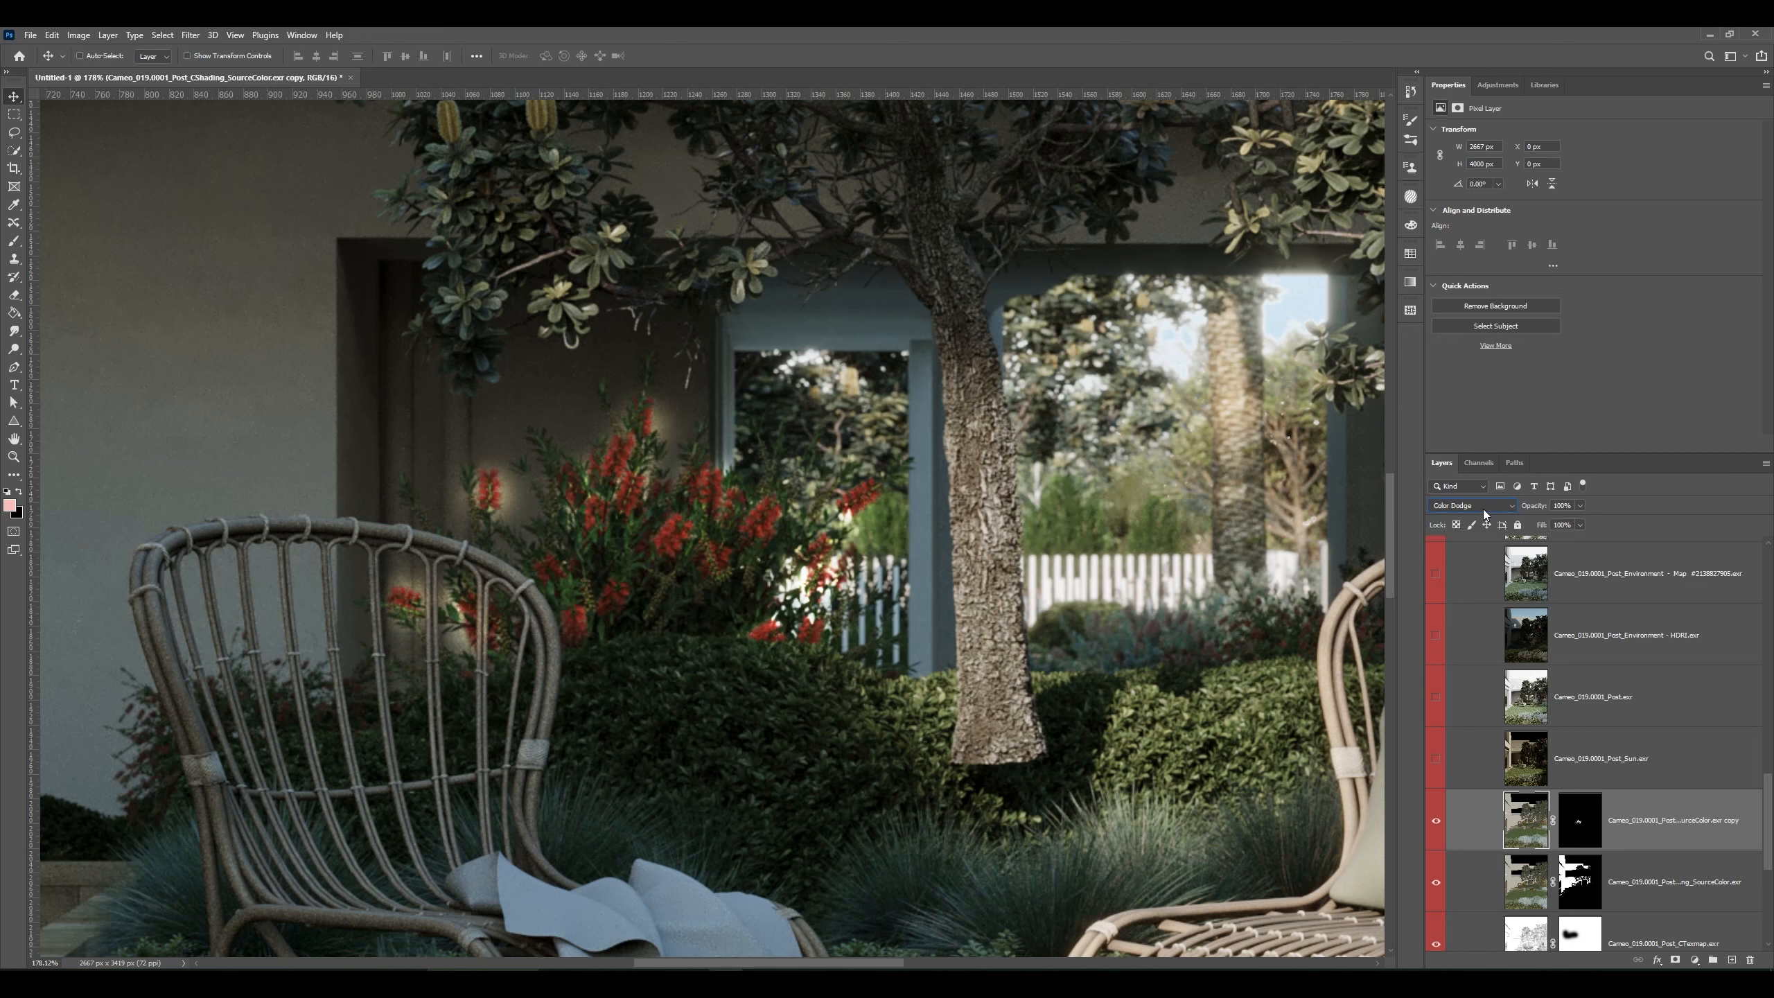
pyautogui.scroll(-2, 1483, 509)
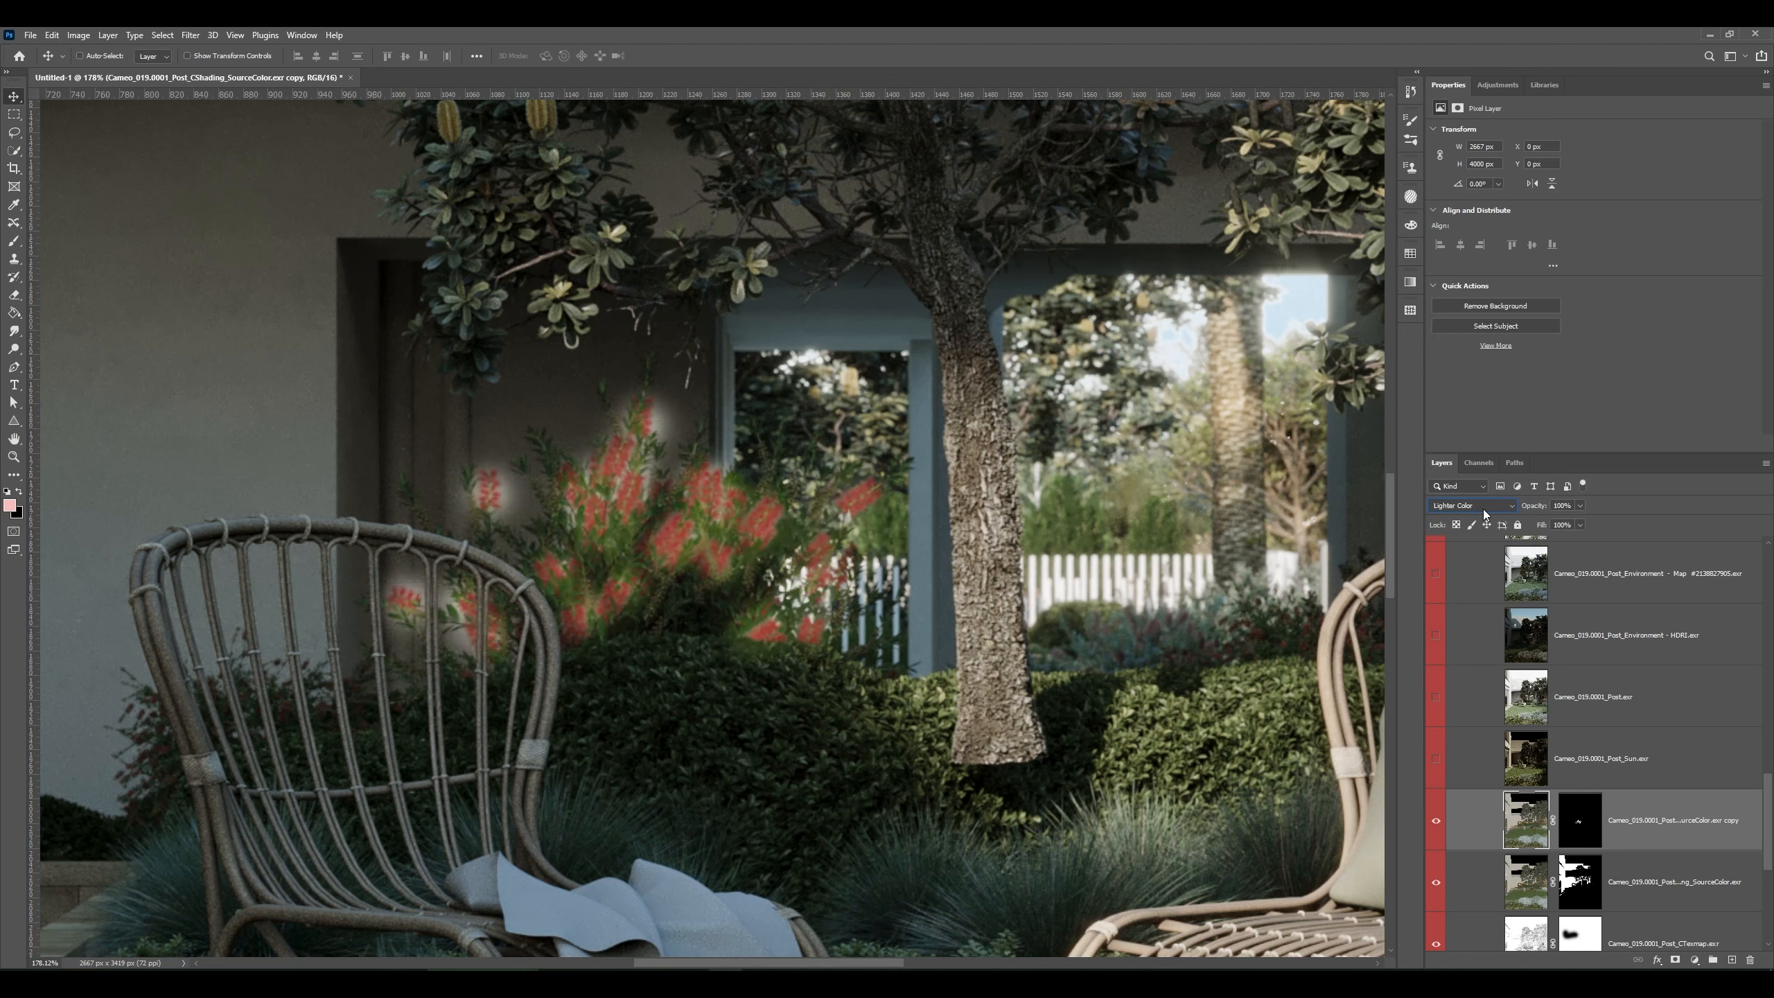
# - Compare the flowers with the SourceColor copy hidden and shown, and reduce the layer's opacity to 40%
pyautogui.click(1438, 821)
pyautogui.click(1438, 821)
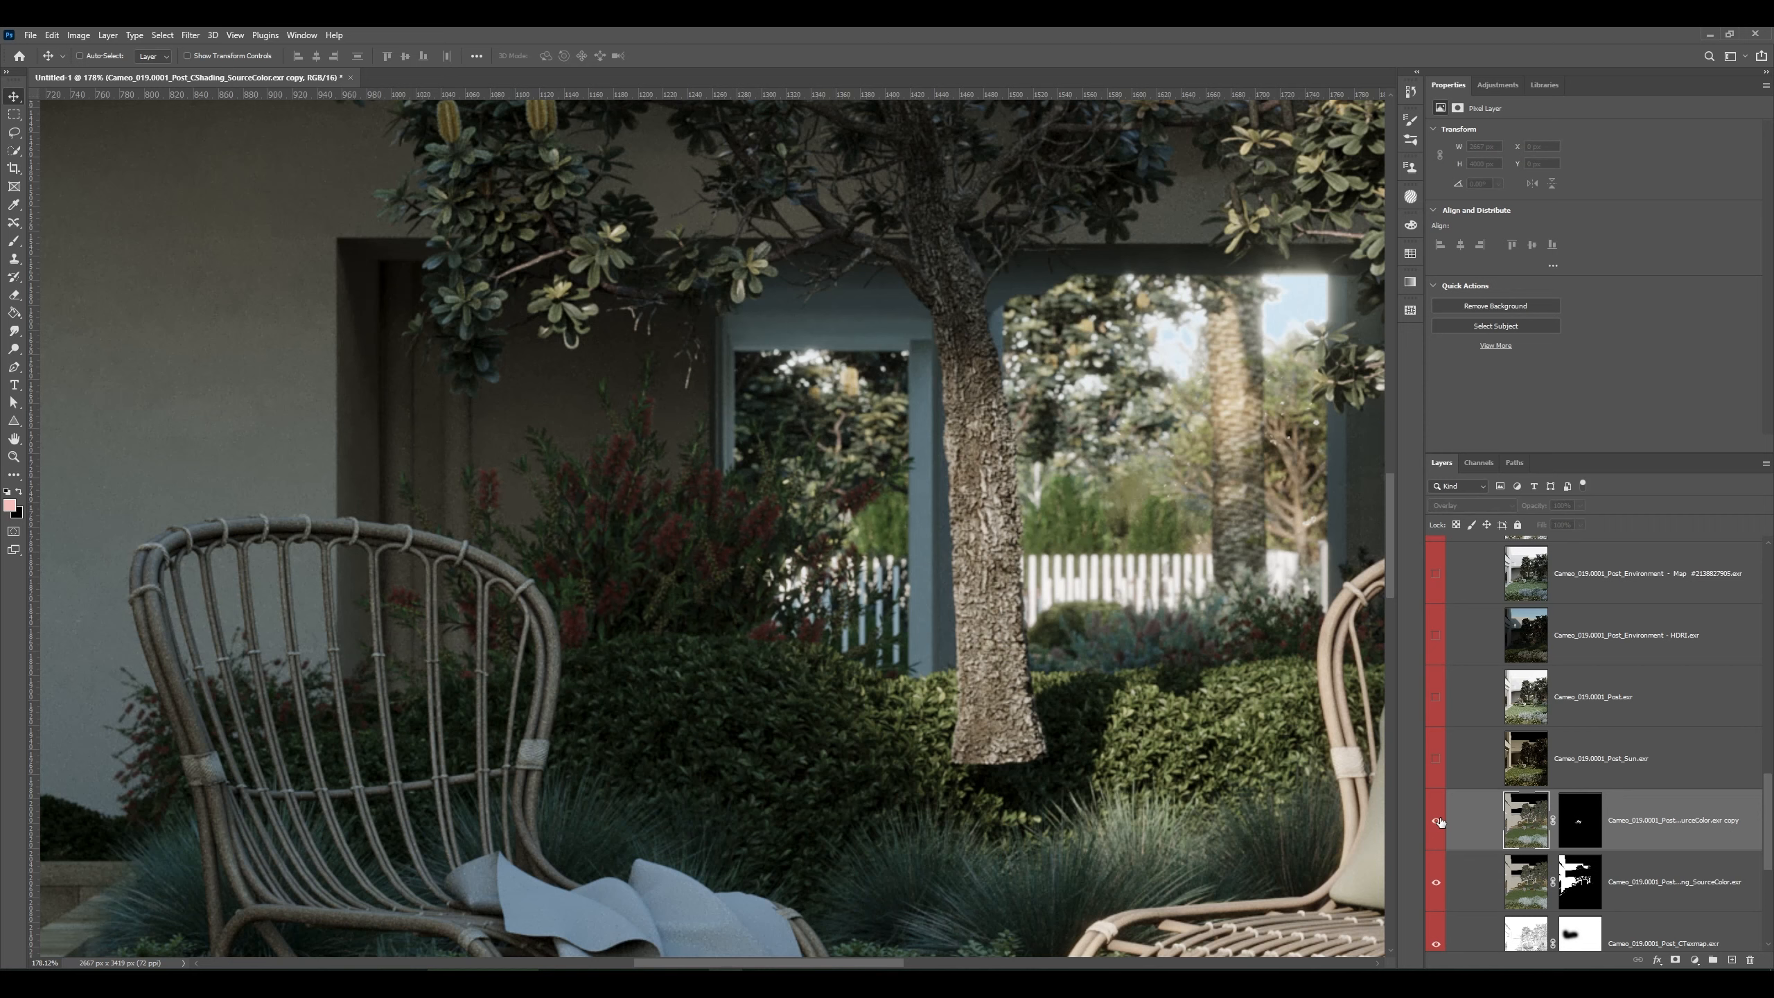
pyautogui.click(1437, 821)
pyautogui.scroll(-5, 908, 692)
pyautogui.moveTo(908, 692); pyautogui.dragTo(594, 610)
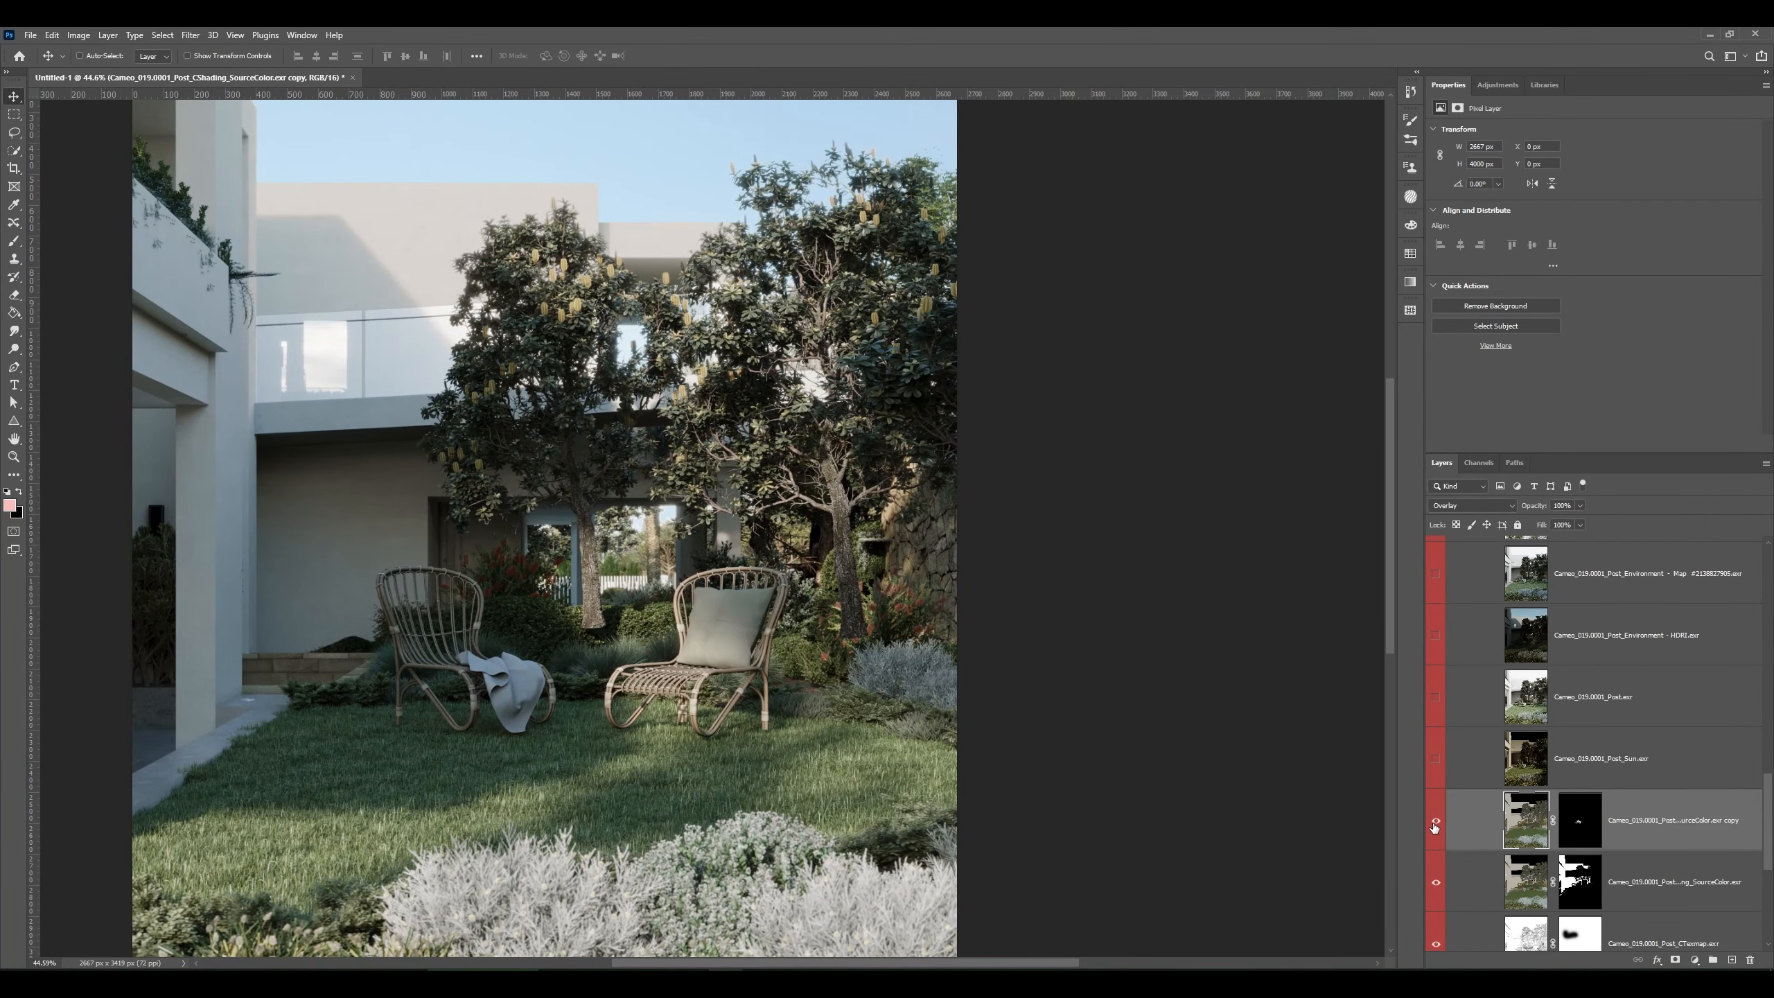
pyautogui.scroll(8, 553, 567)
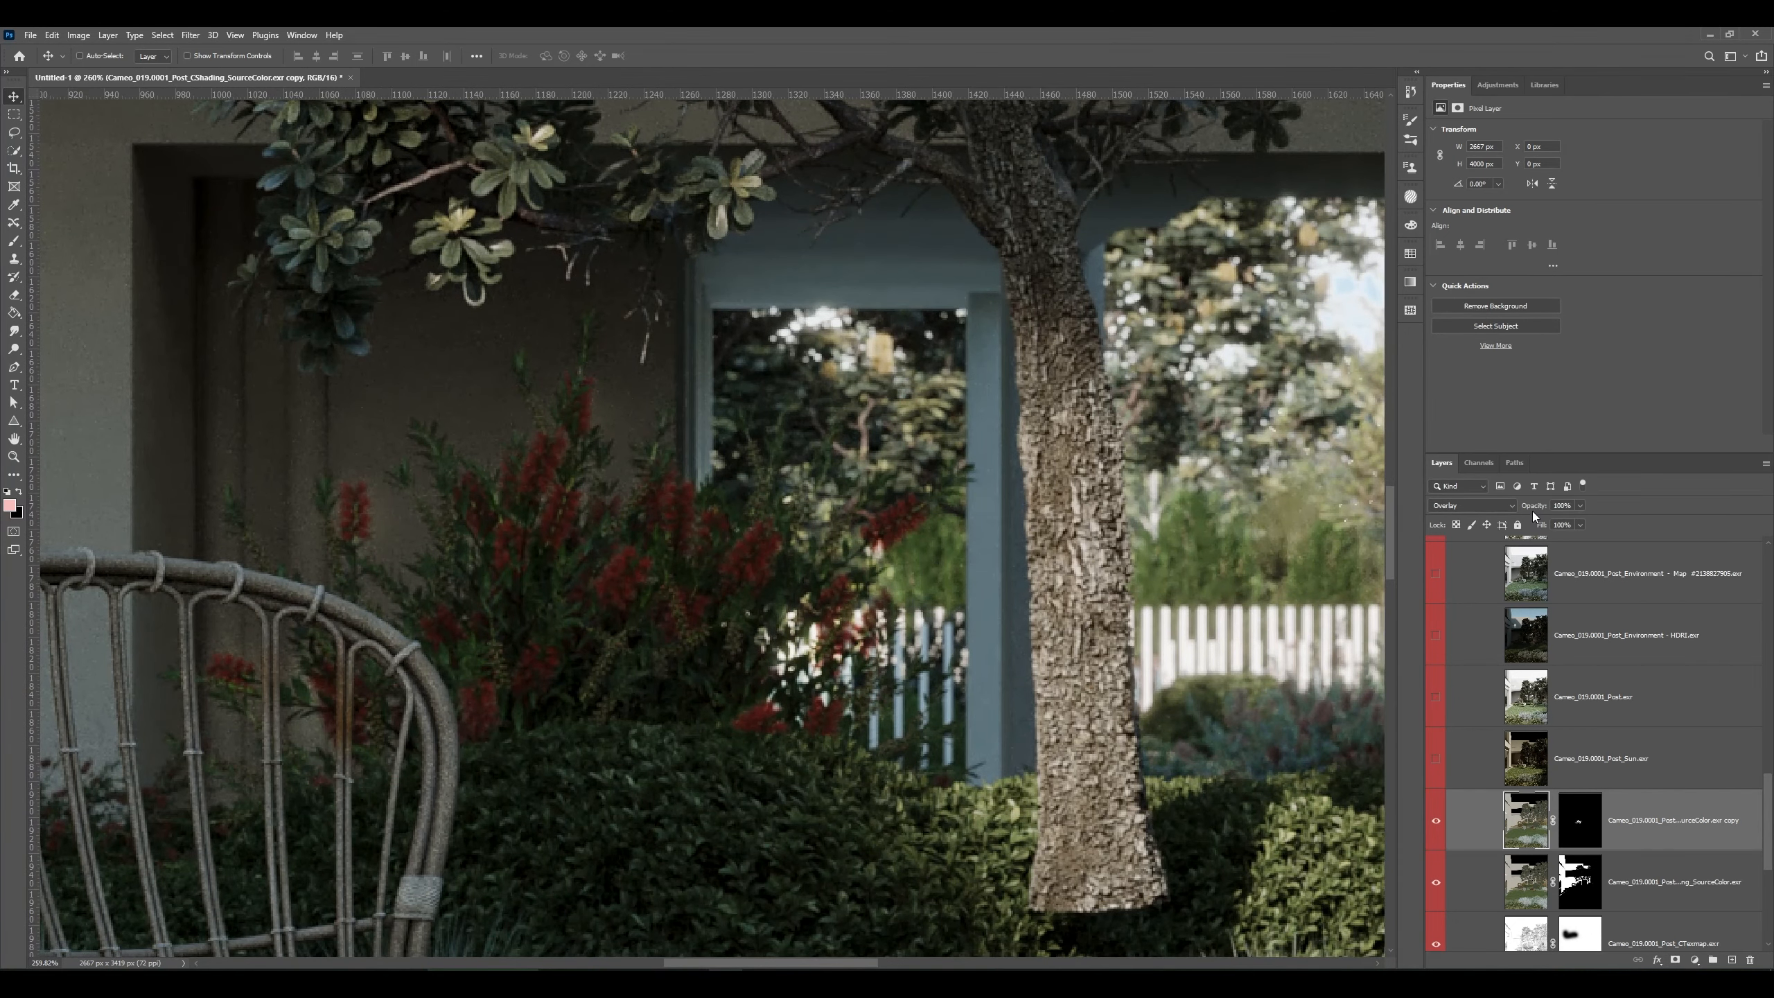
pyautogui.moveTo(1533, 510); pyautogui.dragTo(1481, 509)
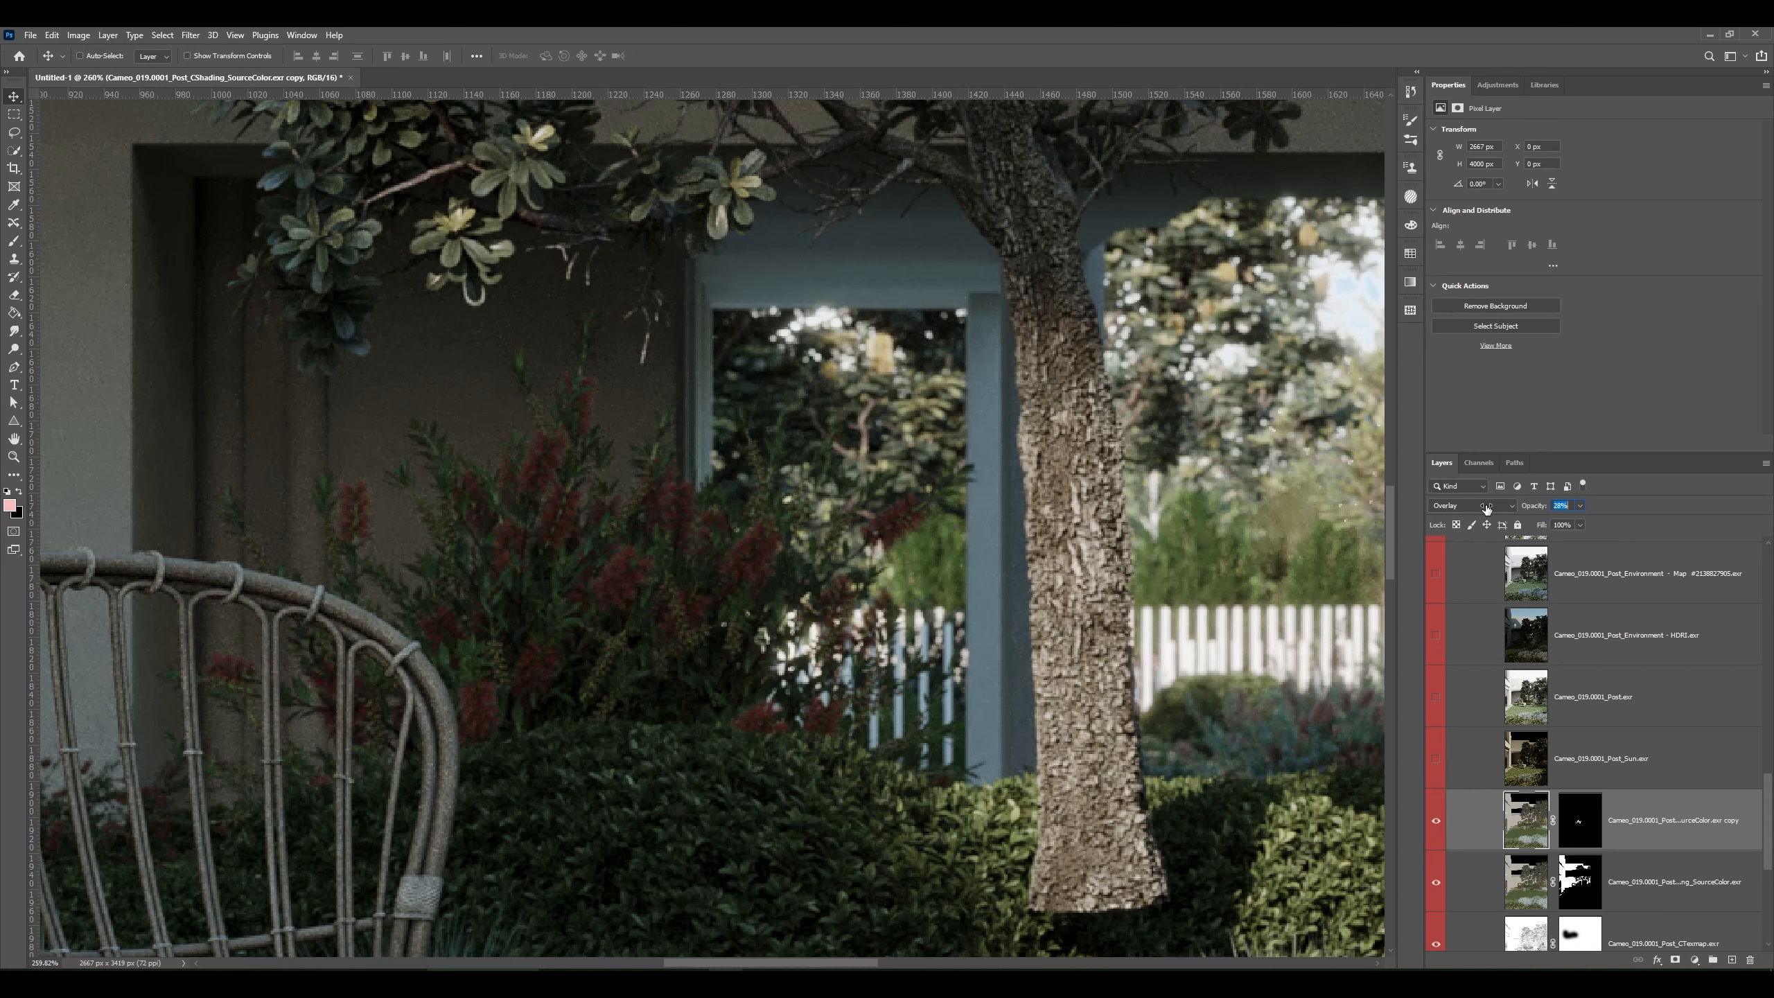
# - Trim the SourceColor copy's mask in black under the red mask overlay, leaving only tight areas around the bush's flower clusters
pyautogui.click(1580, 823)
pyautogui.press('b')
pyautogui.moveTo(687, 649); pyautogui.dragTo(853, 627)
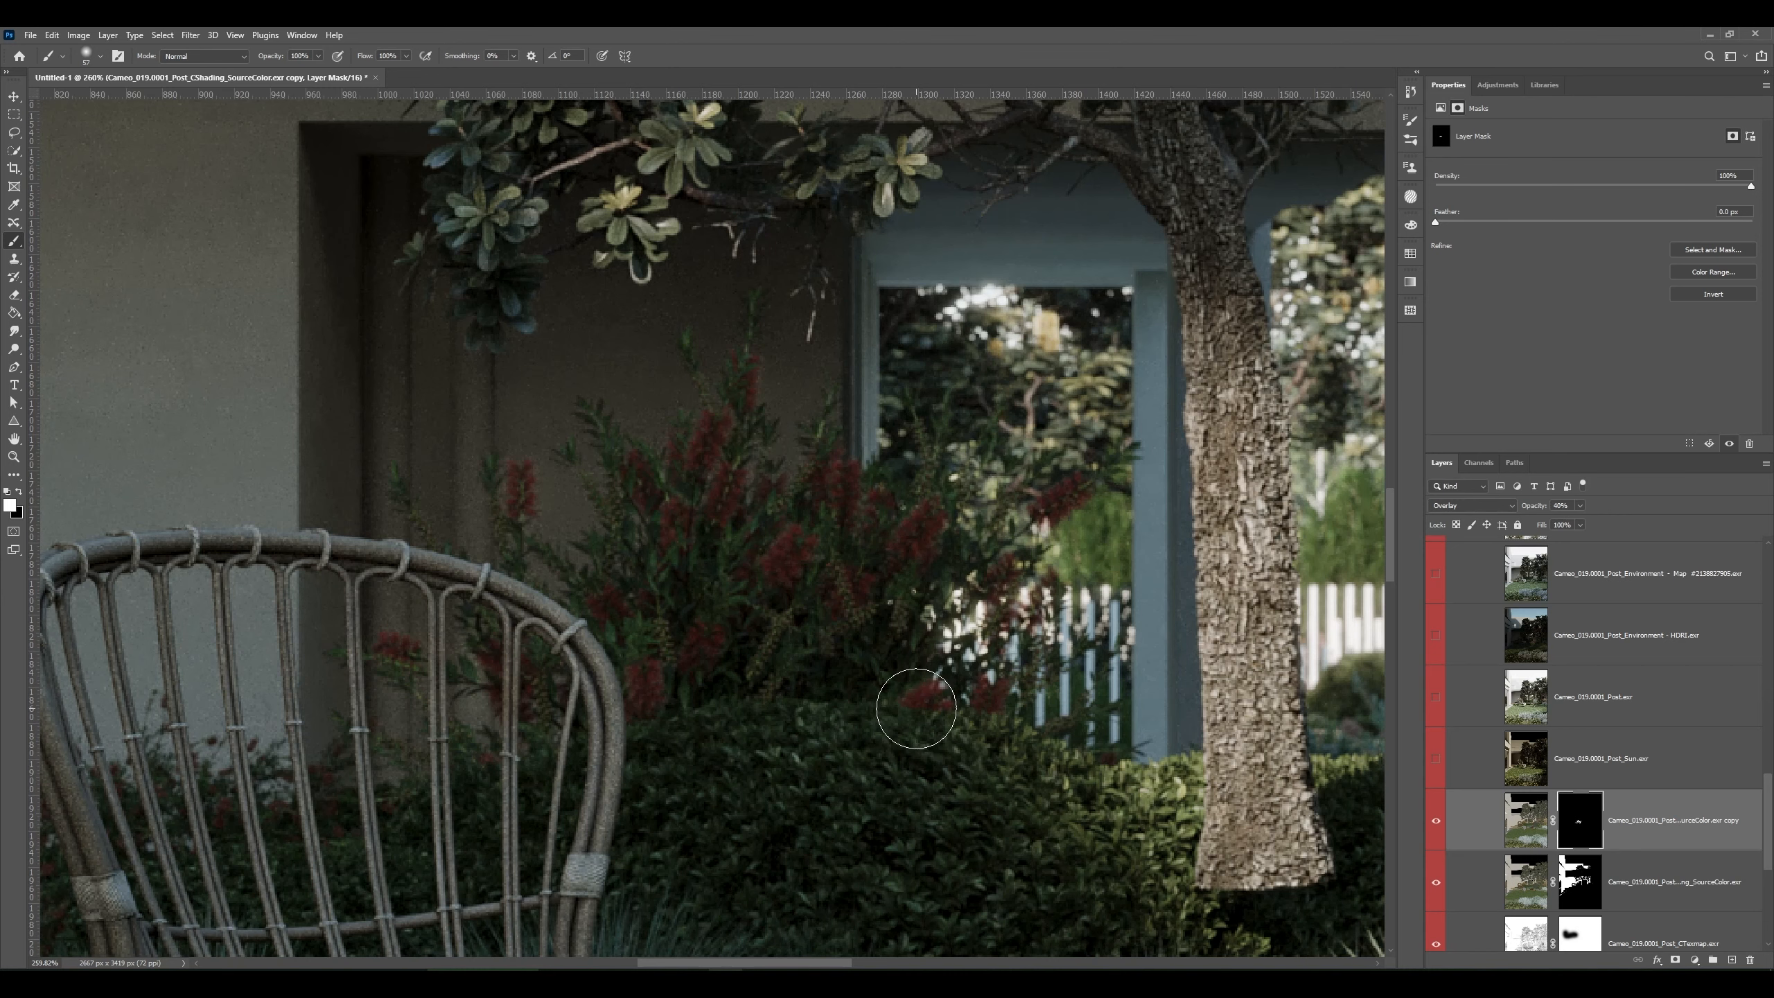
pyautogui.press('x')
pyautogui.press('\\')
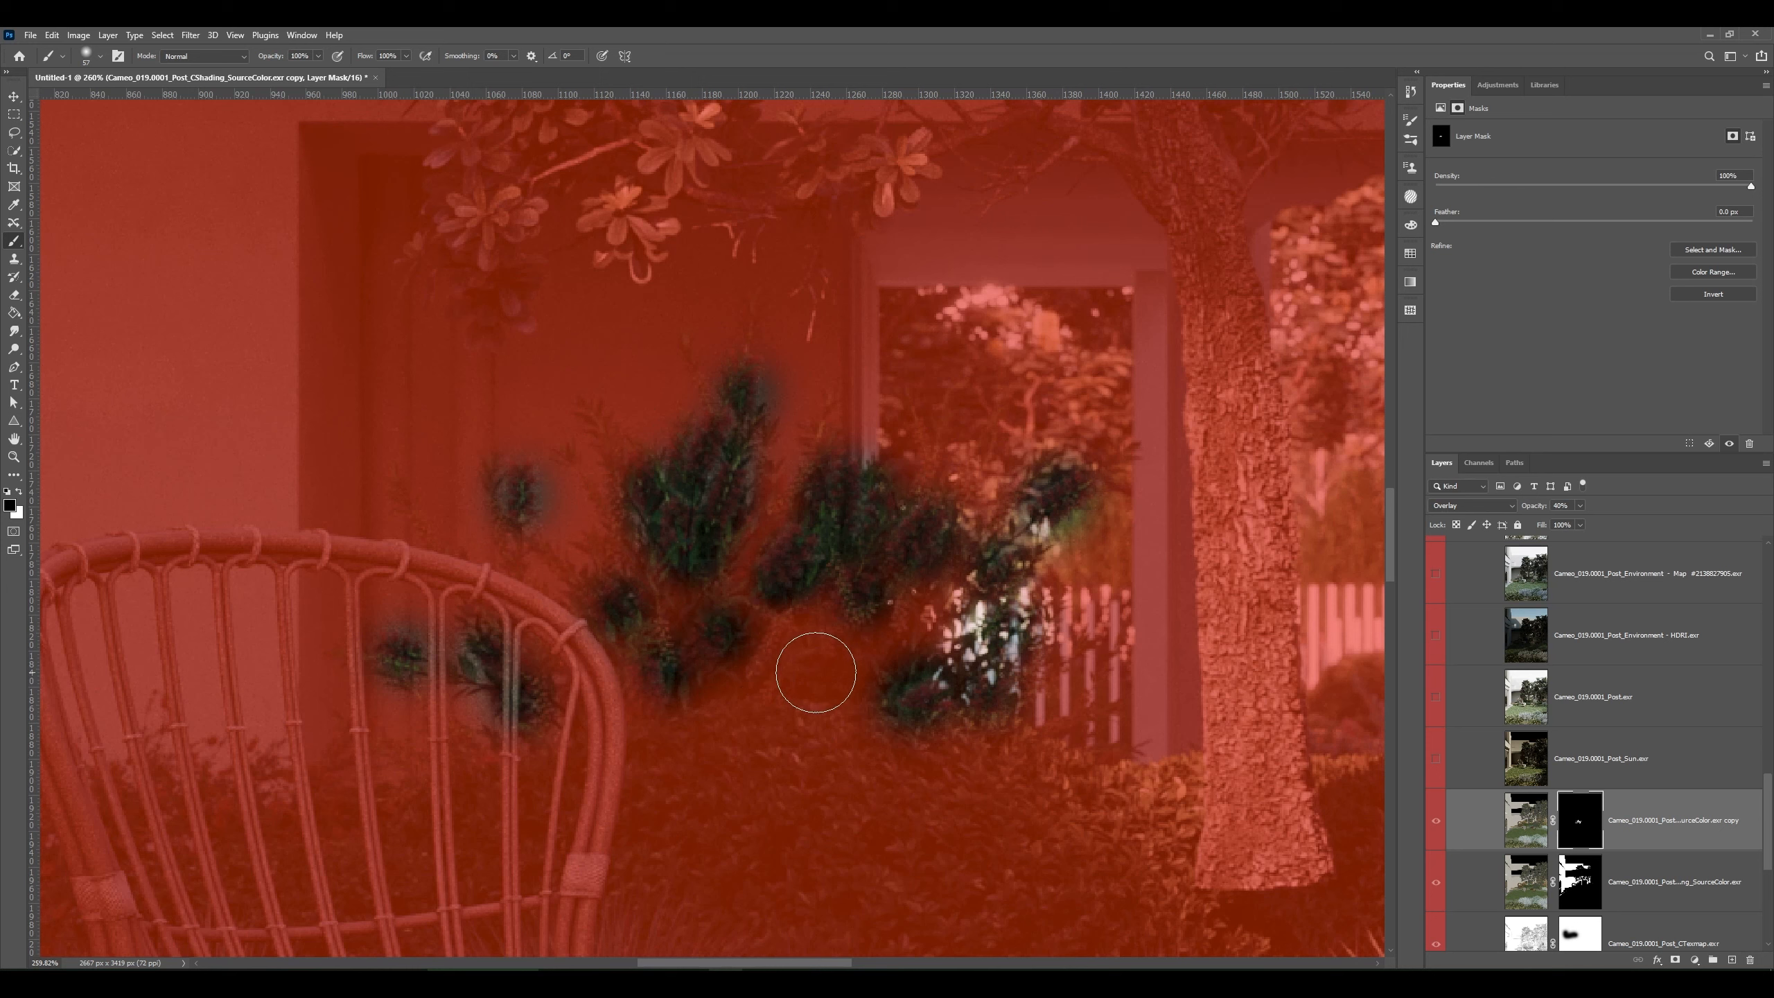
pyautogui.moveTo(1146, 467)
pyautogui.mouseDown()
pyautogui.moveTo(1084, 552)
pyautogui.moveTo(1096, 526)
pyautogui.moveTo(1063, 545)
pyautogui.mouseUp()
pyautogui.moveTo(1026, 466)
pyautogui.mouseDown()
pyautogui.moveTo(985, 528)
pyautogui.moveTo(1046, 537)
pyautogui.moveTo(919, 631)
pyautogui.moveTo(1036, 615)
pyautogui.moveTo(953, 606)
pyautogui.mouseUp()
pyautogui.moveTo(859, 533)
pyautogui.mouseDown()
pyautogui.moveTo(818, 607)
pyautogui.moveTo(890, 472)
pyautogui.moveTo(858, 525)
pyautogui.mouseUp()
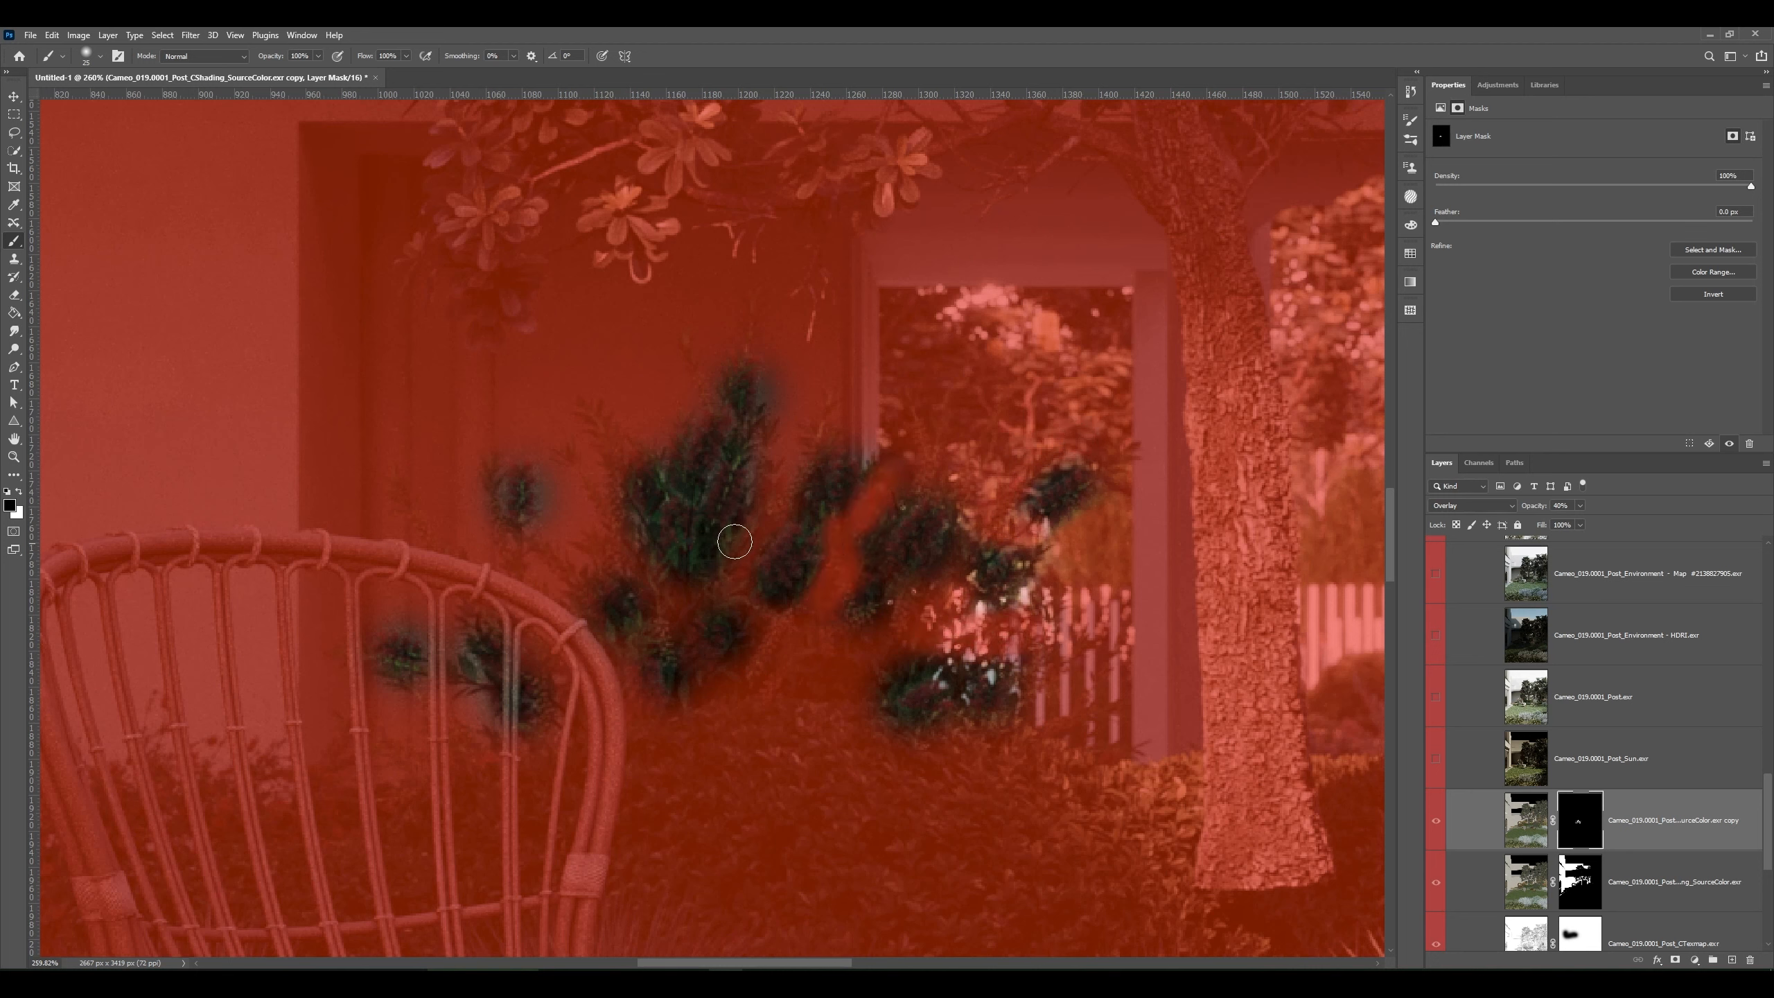
pyautogui.moveTo(692, 568)
pyautogui.mouseDown()
pyautogui.moveTo(592, 496)
pyautogui.moveTo(592, 524)
pyautogui.moveTo(555, 494)
pyautogui.moveTo(555, 469)
pyautogui.moveTo(547, 562)
pyautogui.moveTo(482, 446)
pyautogui.moveTo(506, 568)
pyautogui.moveTo(419, 661)
pyautogui.moveTo(451, 738)
pyautogui.moveTo(443, 693)
pyautogui.moveTo(506, 733)
pyautogui.moveTo(432, 603)
pyautogui.moveTo(473, 710)
pyautogui.moveTo(429, 602)
pyautogui.mouseUp()
pyautogui.press('v')
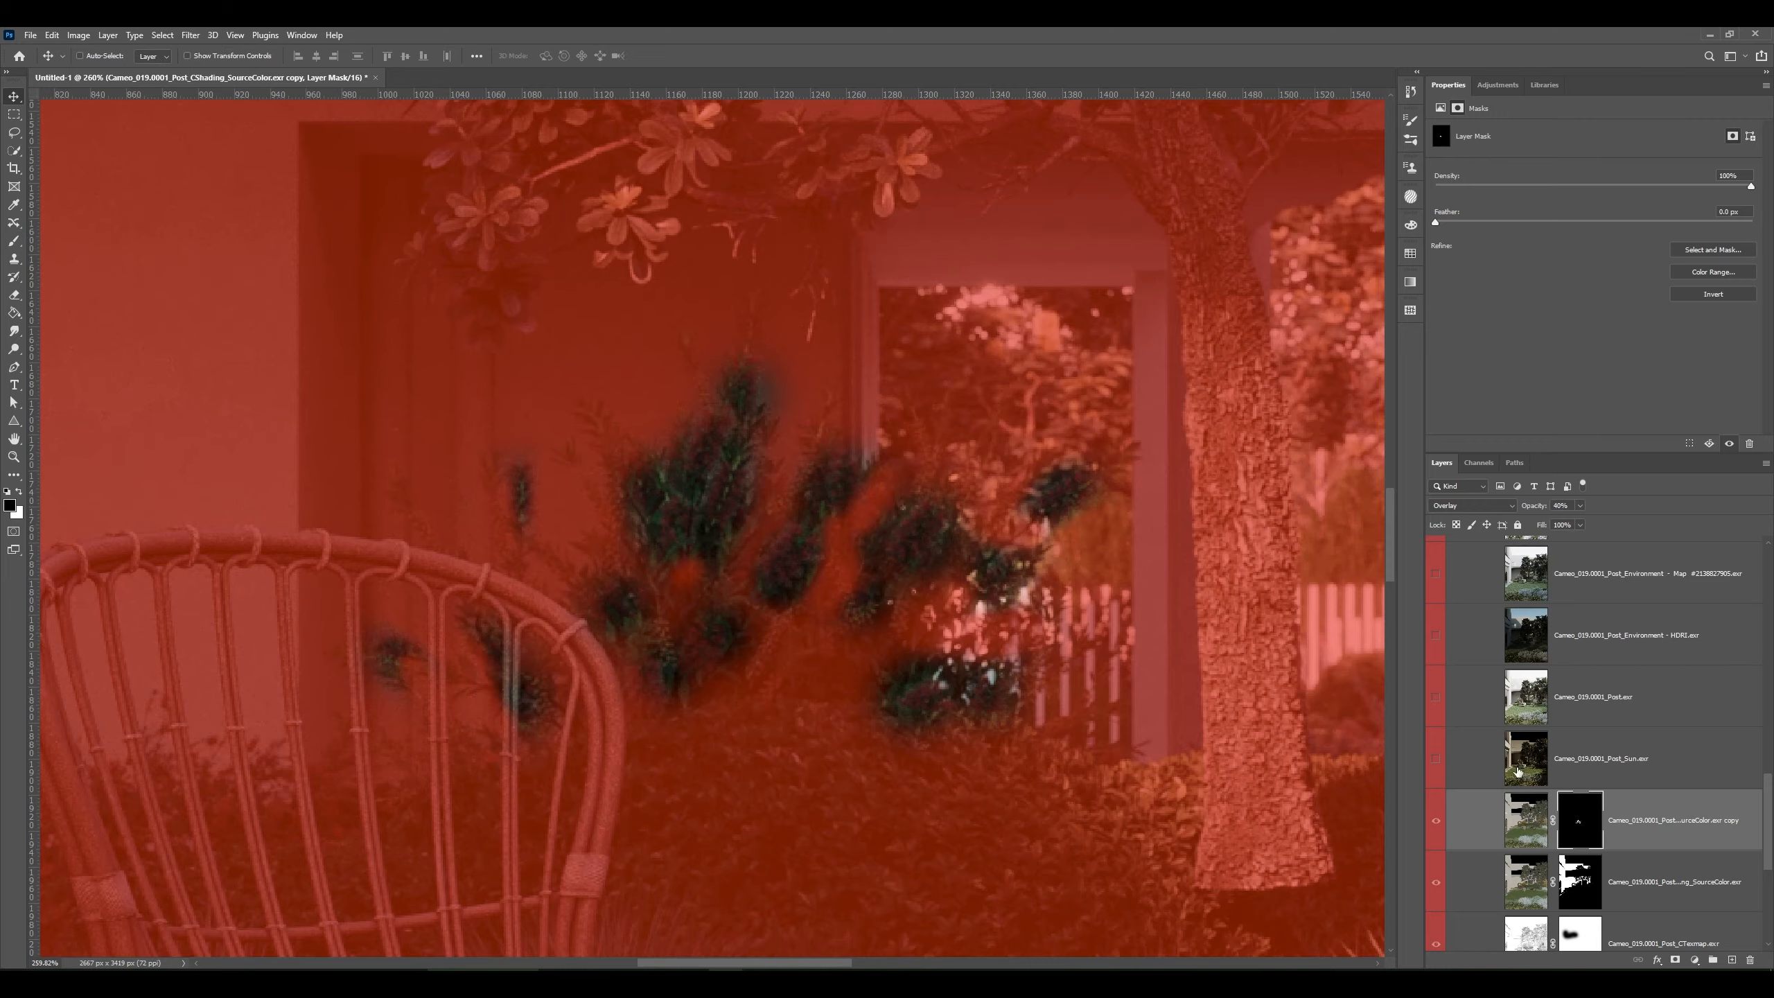
# - Compare the whole image with the SourceColor copy hidden and shown
pyautogui.click(1673, 827)
pyautogui.scroll(-6, 1068, 662)
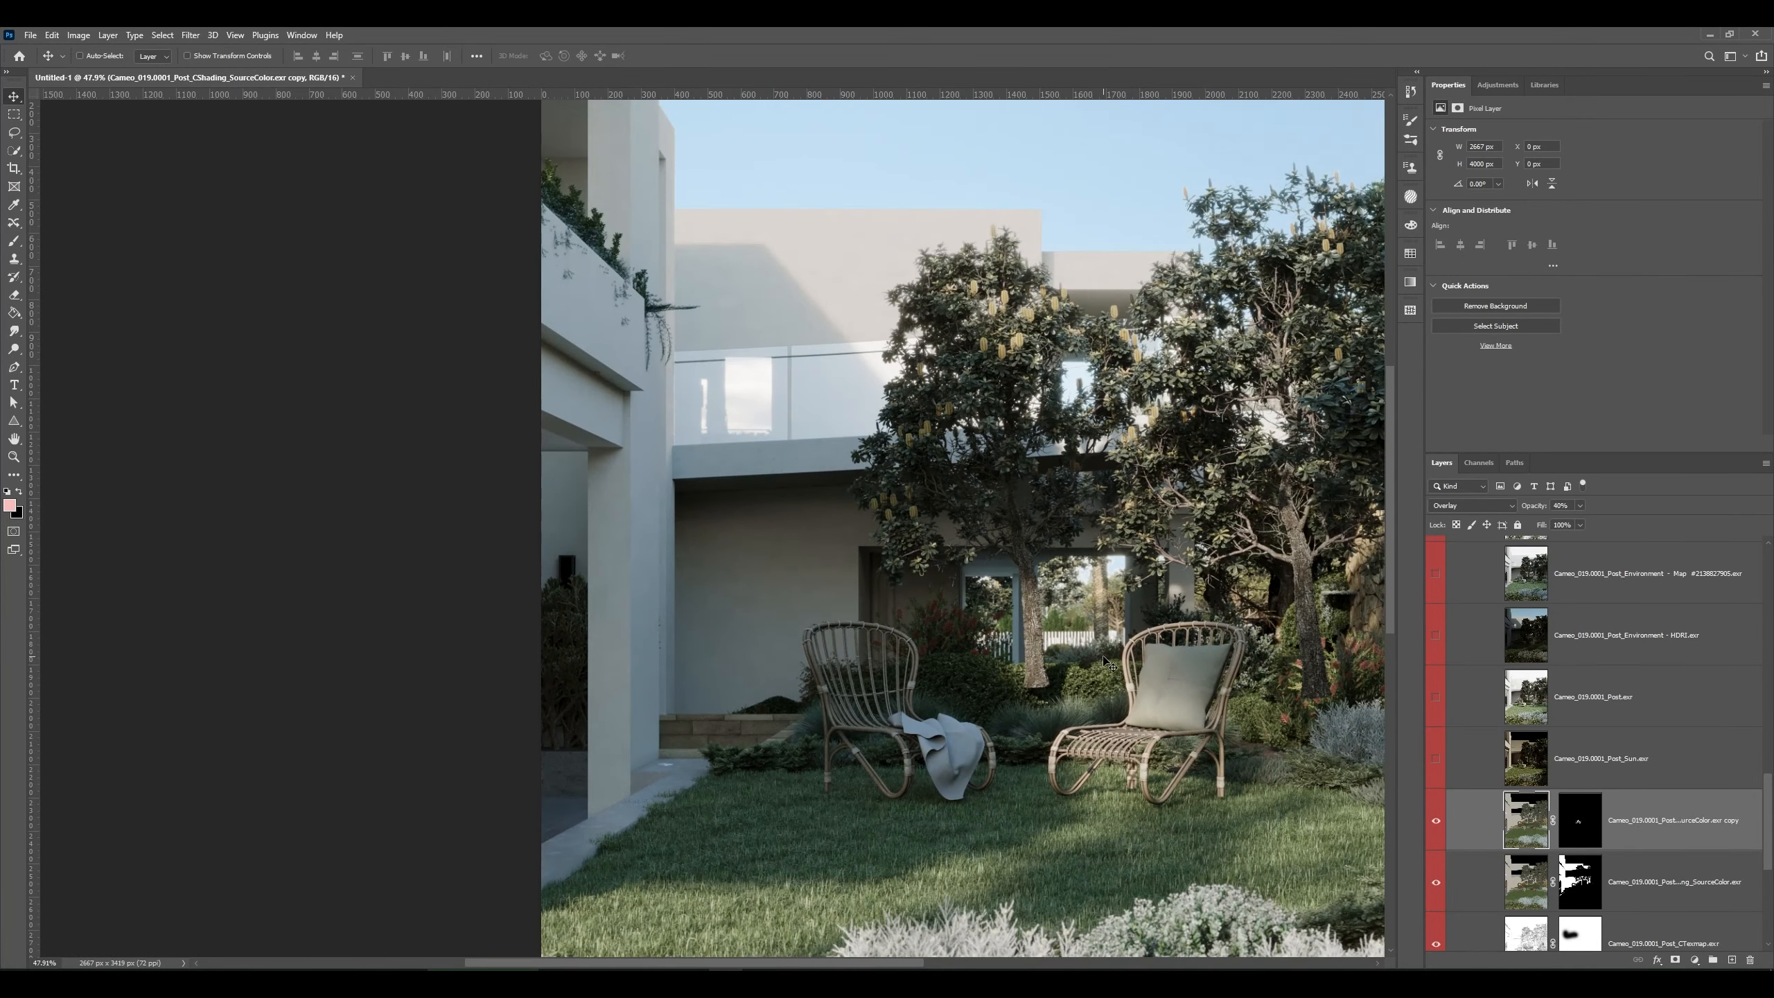
pyautogui.moveTo(949, 615); pyautogui.dragTo(737, 571)
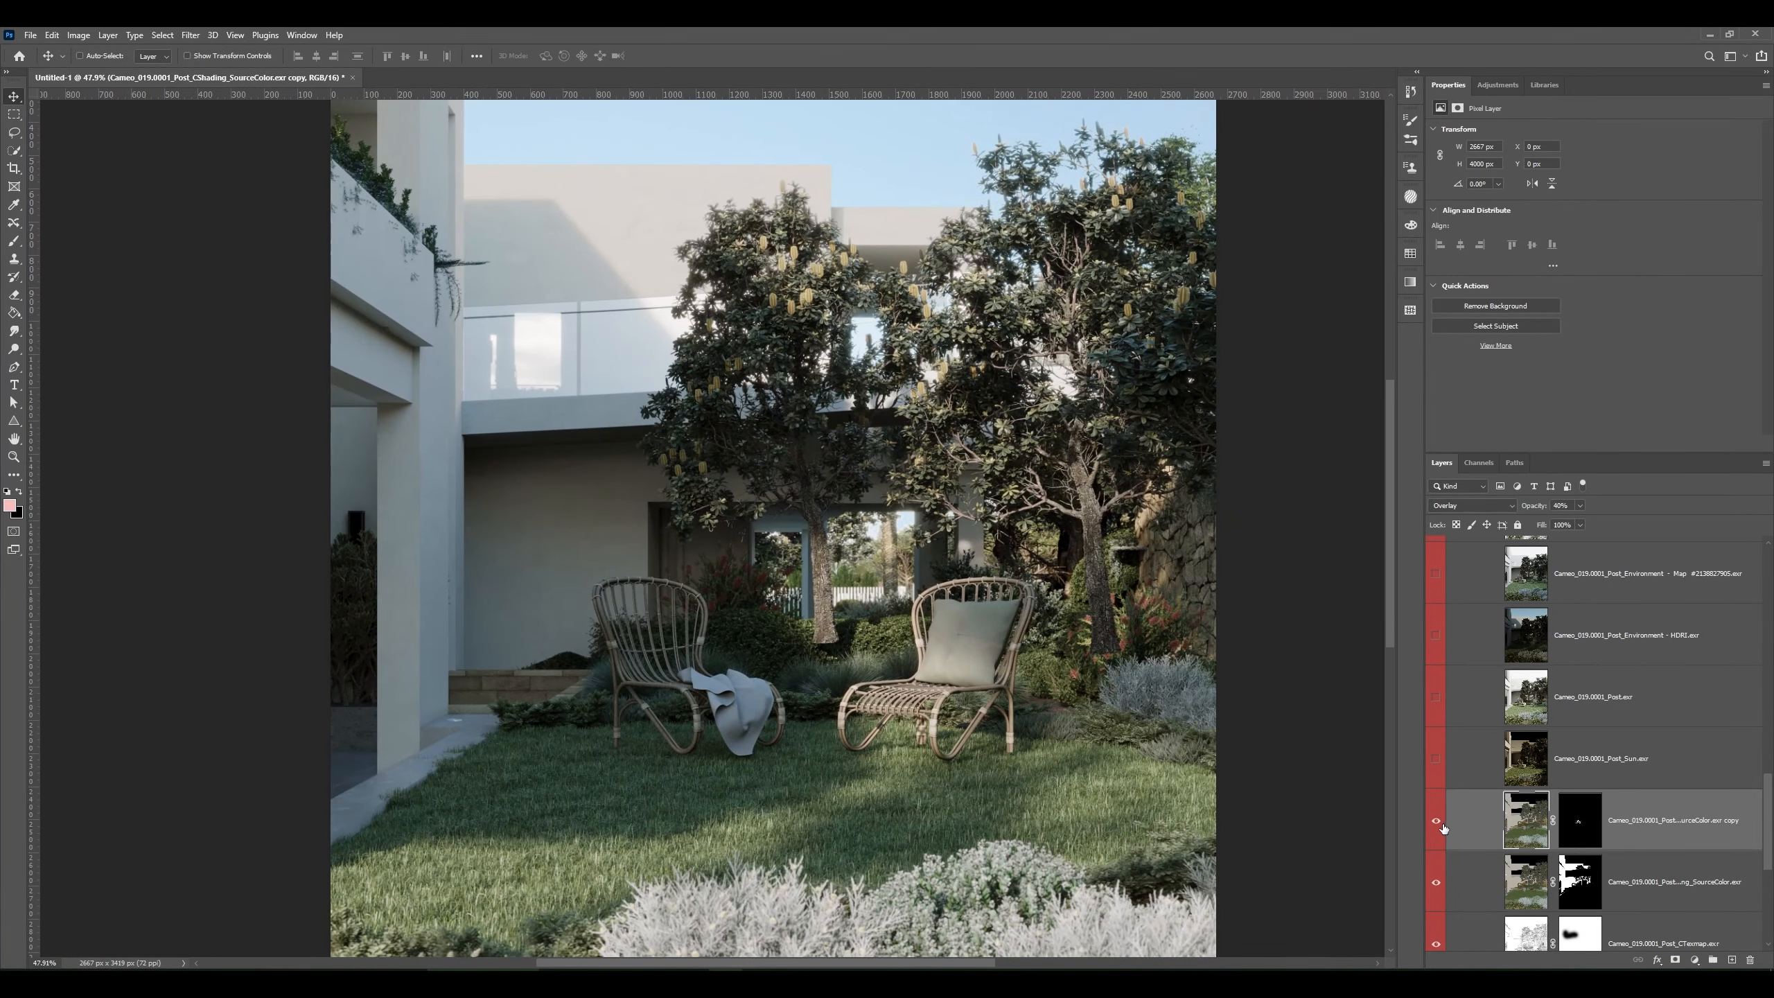
pyautogui.click(1436, 821)
pyautogui.moveTo(1126, 679); pyautogui.dragTo(967, 679)
pyautogui.scroll(-2, 1006, 690)
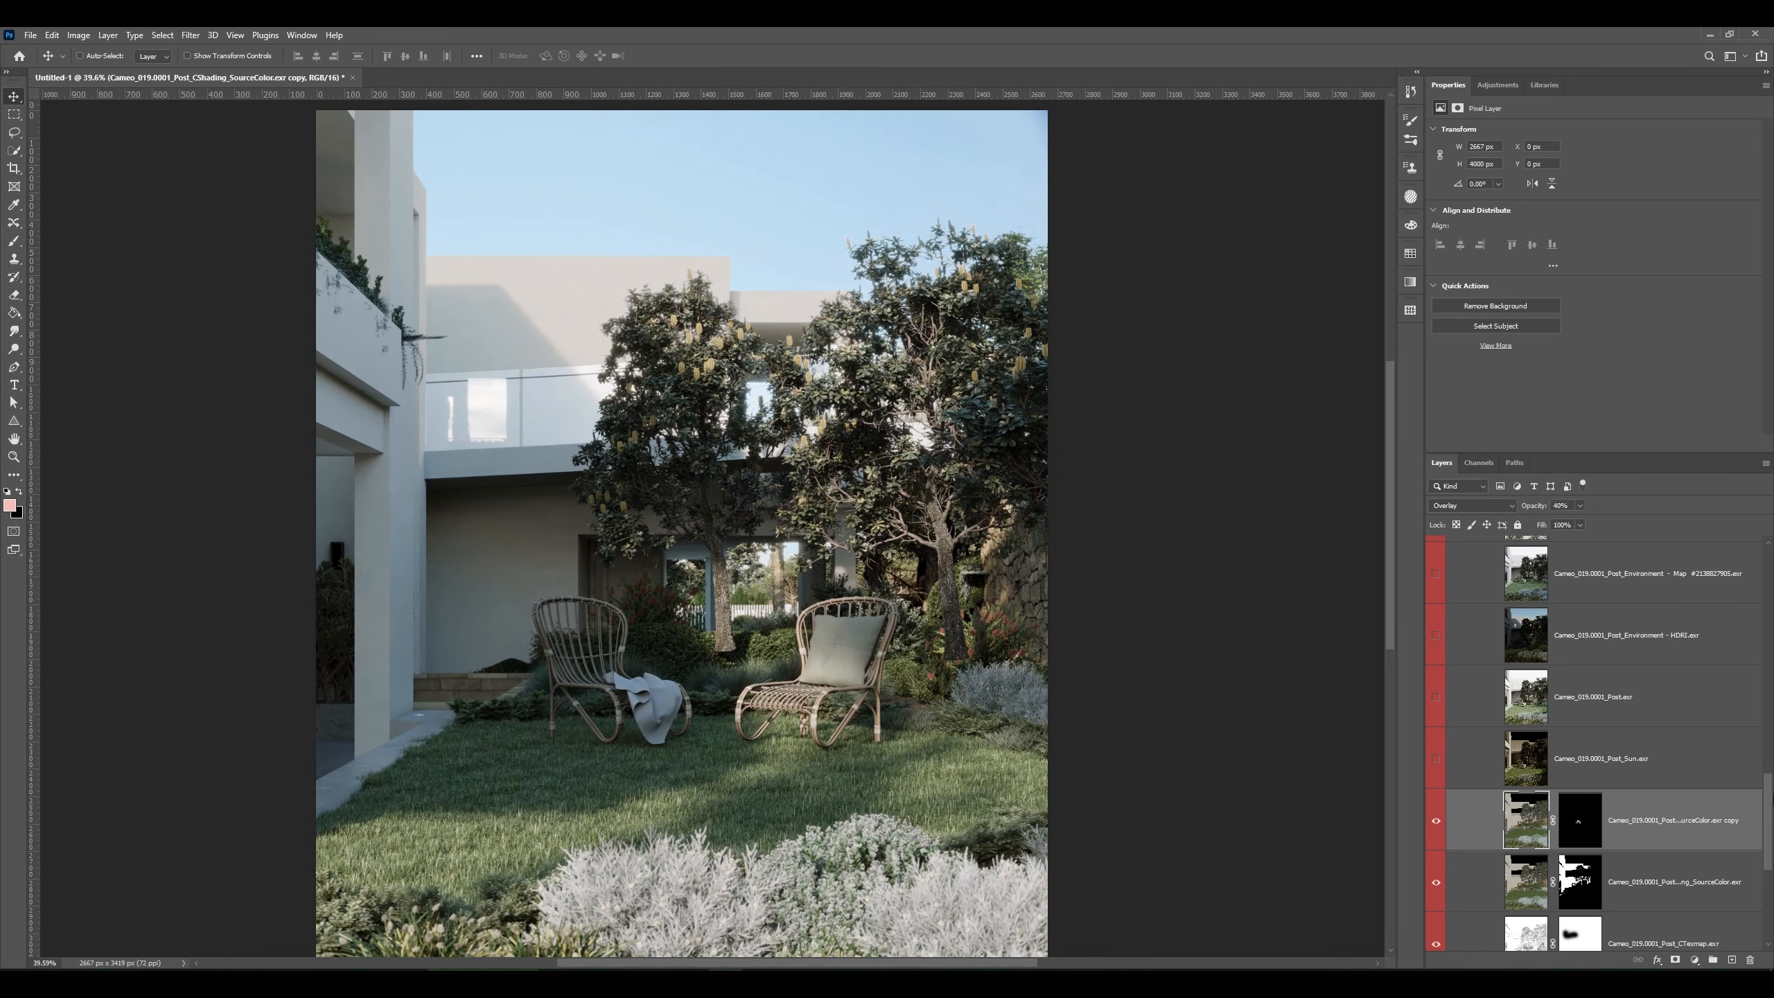
# - Move the CESSENTIAL_Translucency pass directly above the SourceColor copy and make it visible
pyautogui.scroll(3, 1627, 788)
pyautogui.scroll(2, 1628, 788)
pyautogui.click(1607, 734)
pyautogui.click(1596, 698)
pyautogui.click(1436, 685)
pyautogui.click(1436, 685)
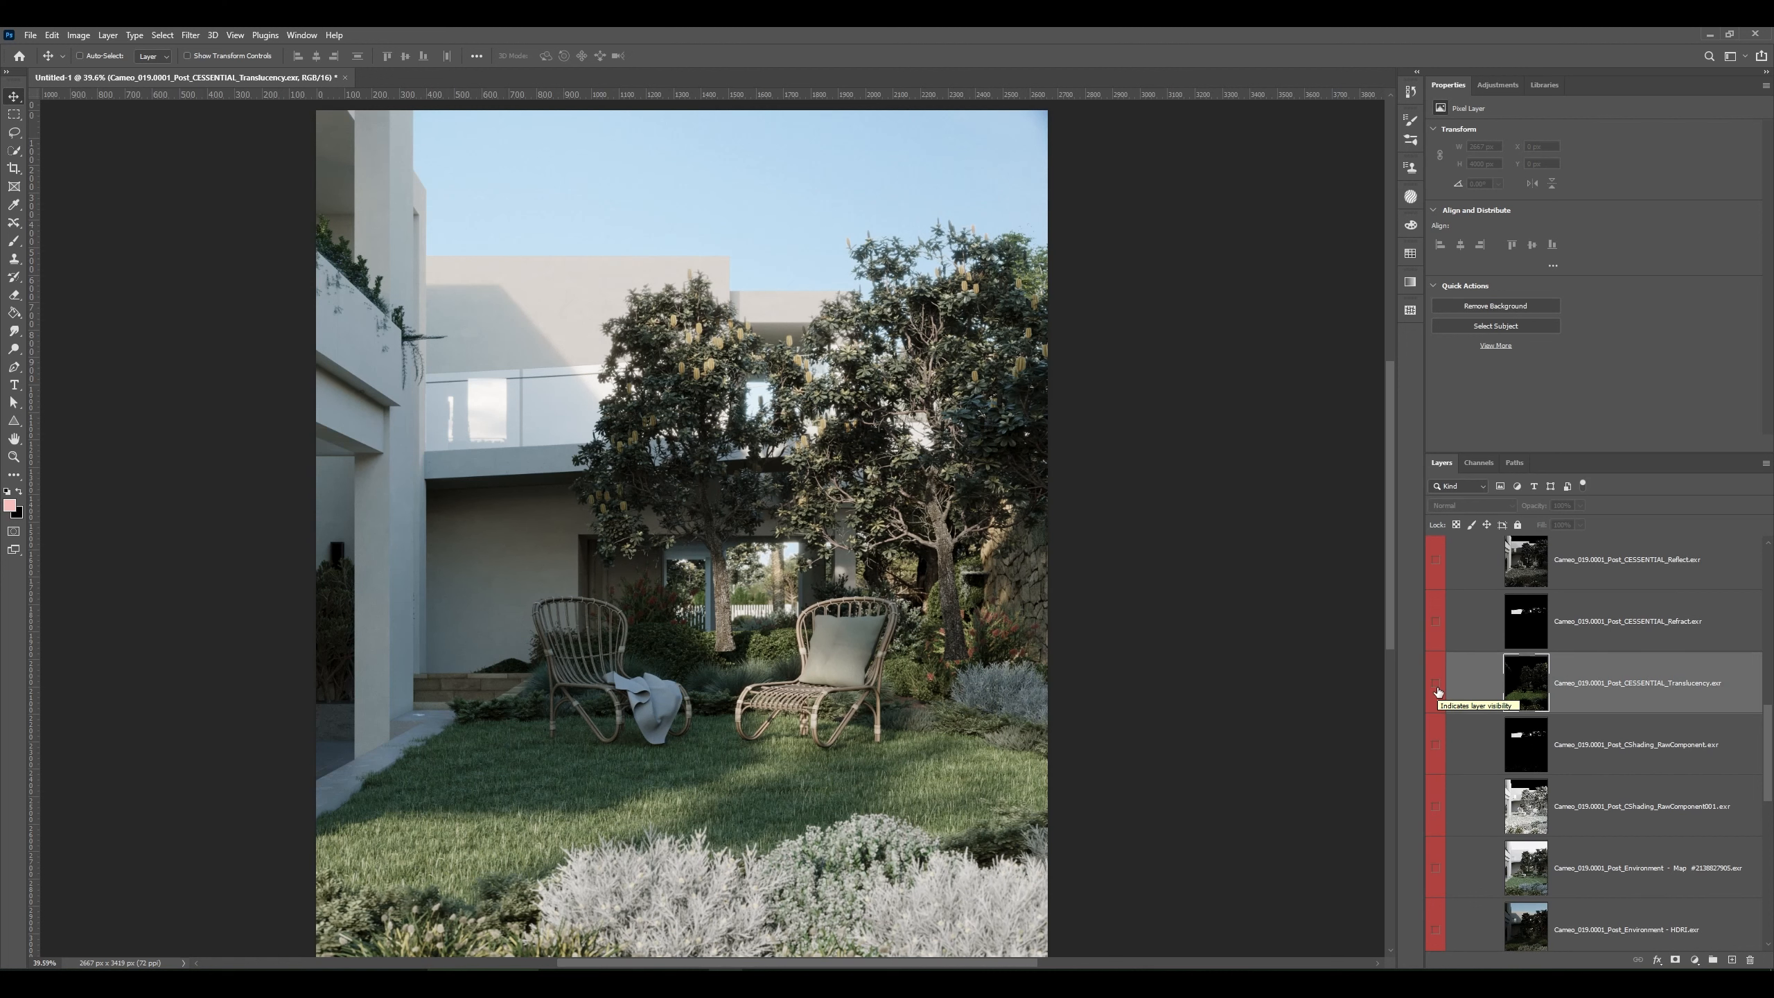
pyautogui.scroll(-1, 1627, 622)
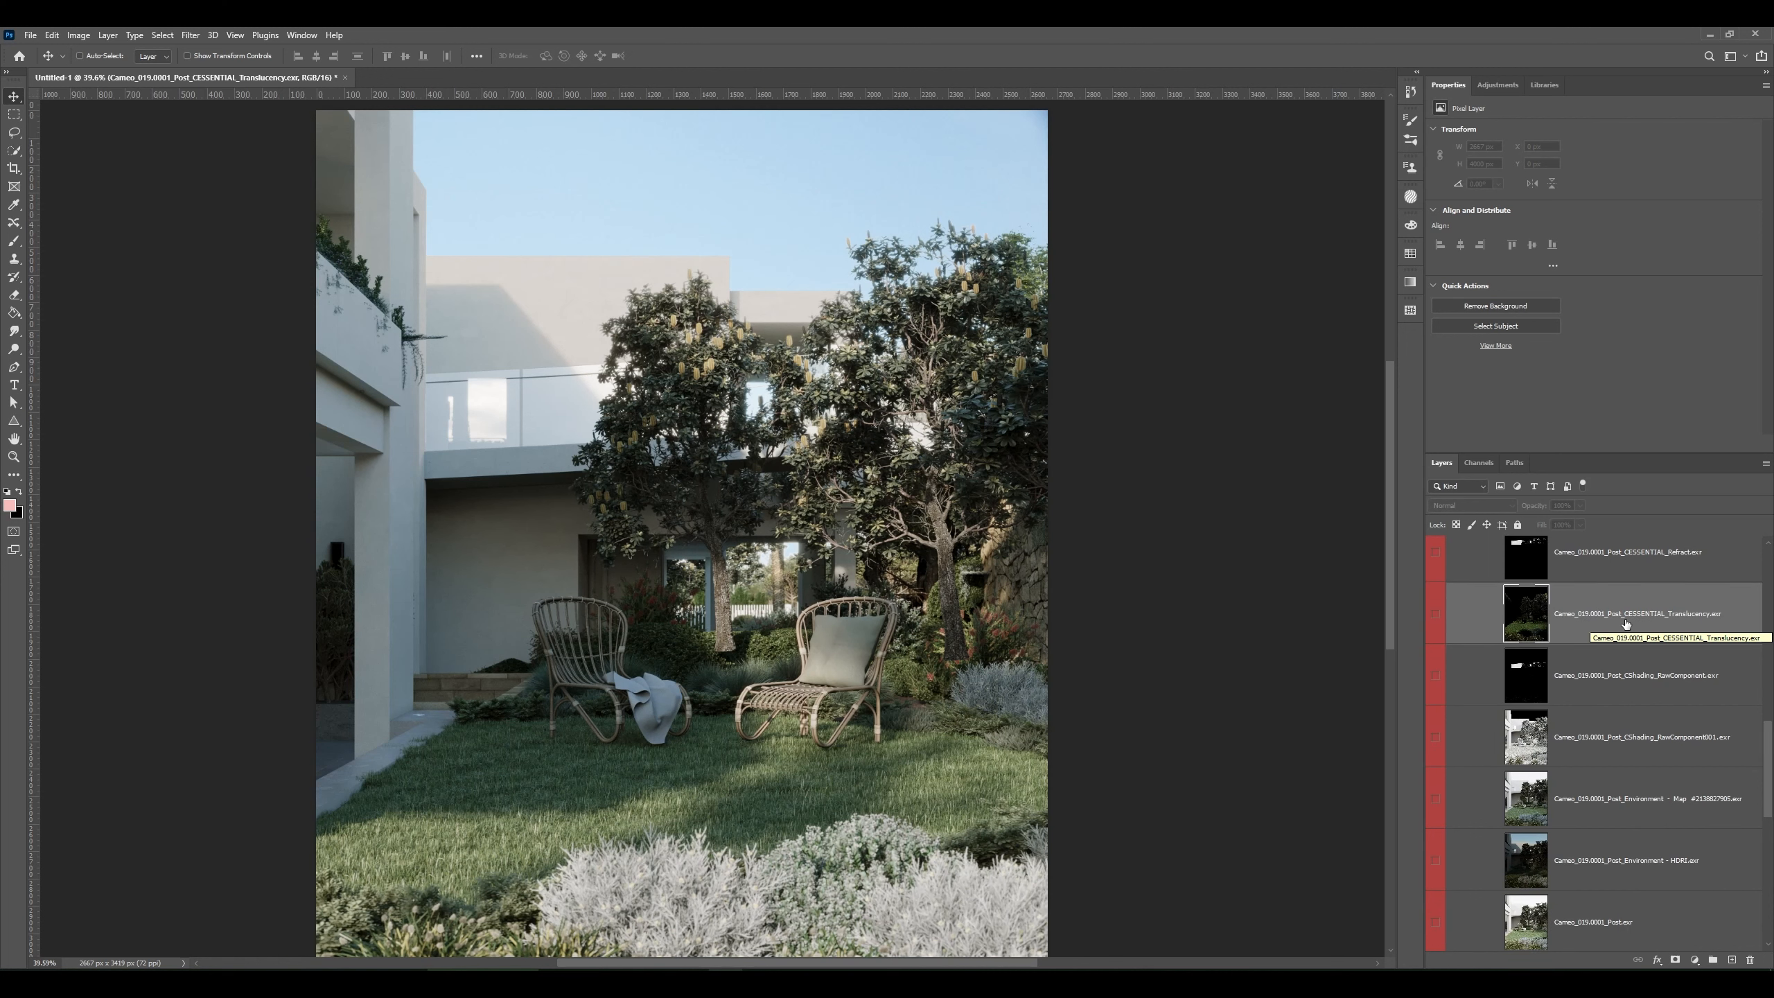
pyautogui.moveTo(1626, 623); pyautogui.dragTo(1564, 772)
pyautogui.click(1436, 735)
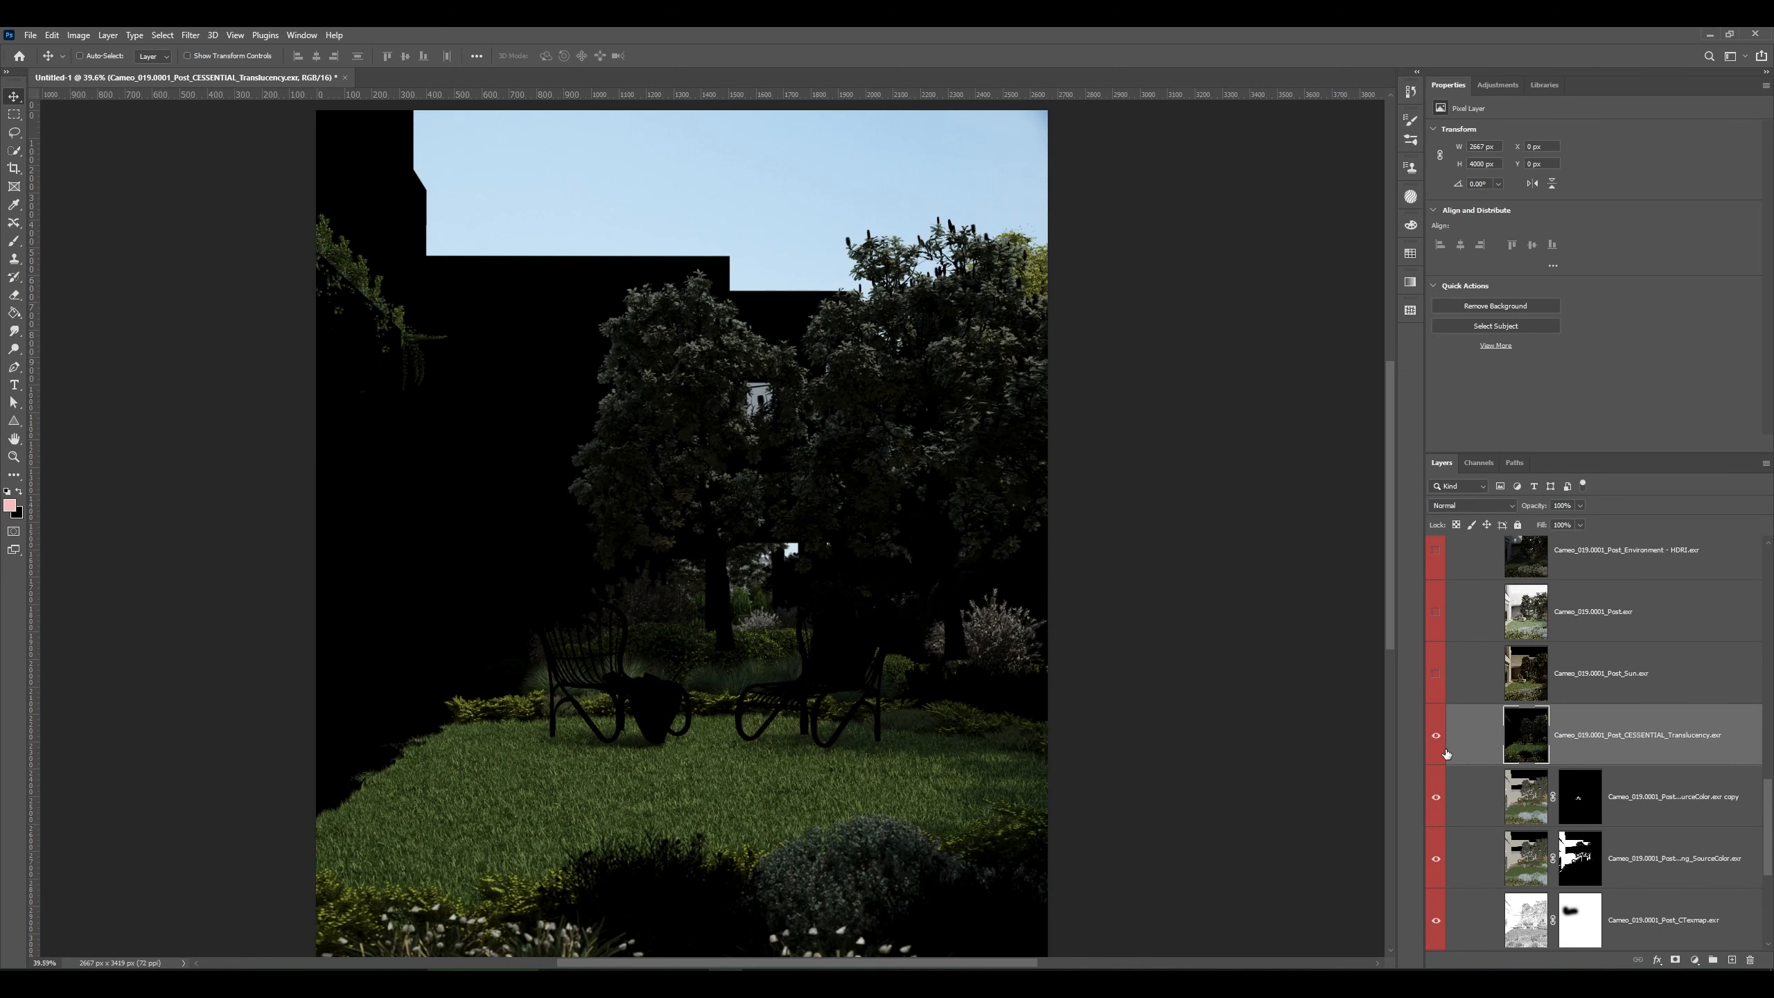
# - Try Multiply and Linear Burn on the Translucency layer, choose Screen blending, and compare the layer hidden and shown
pyautogui.click(1487, 502)
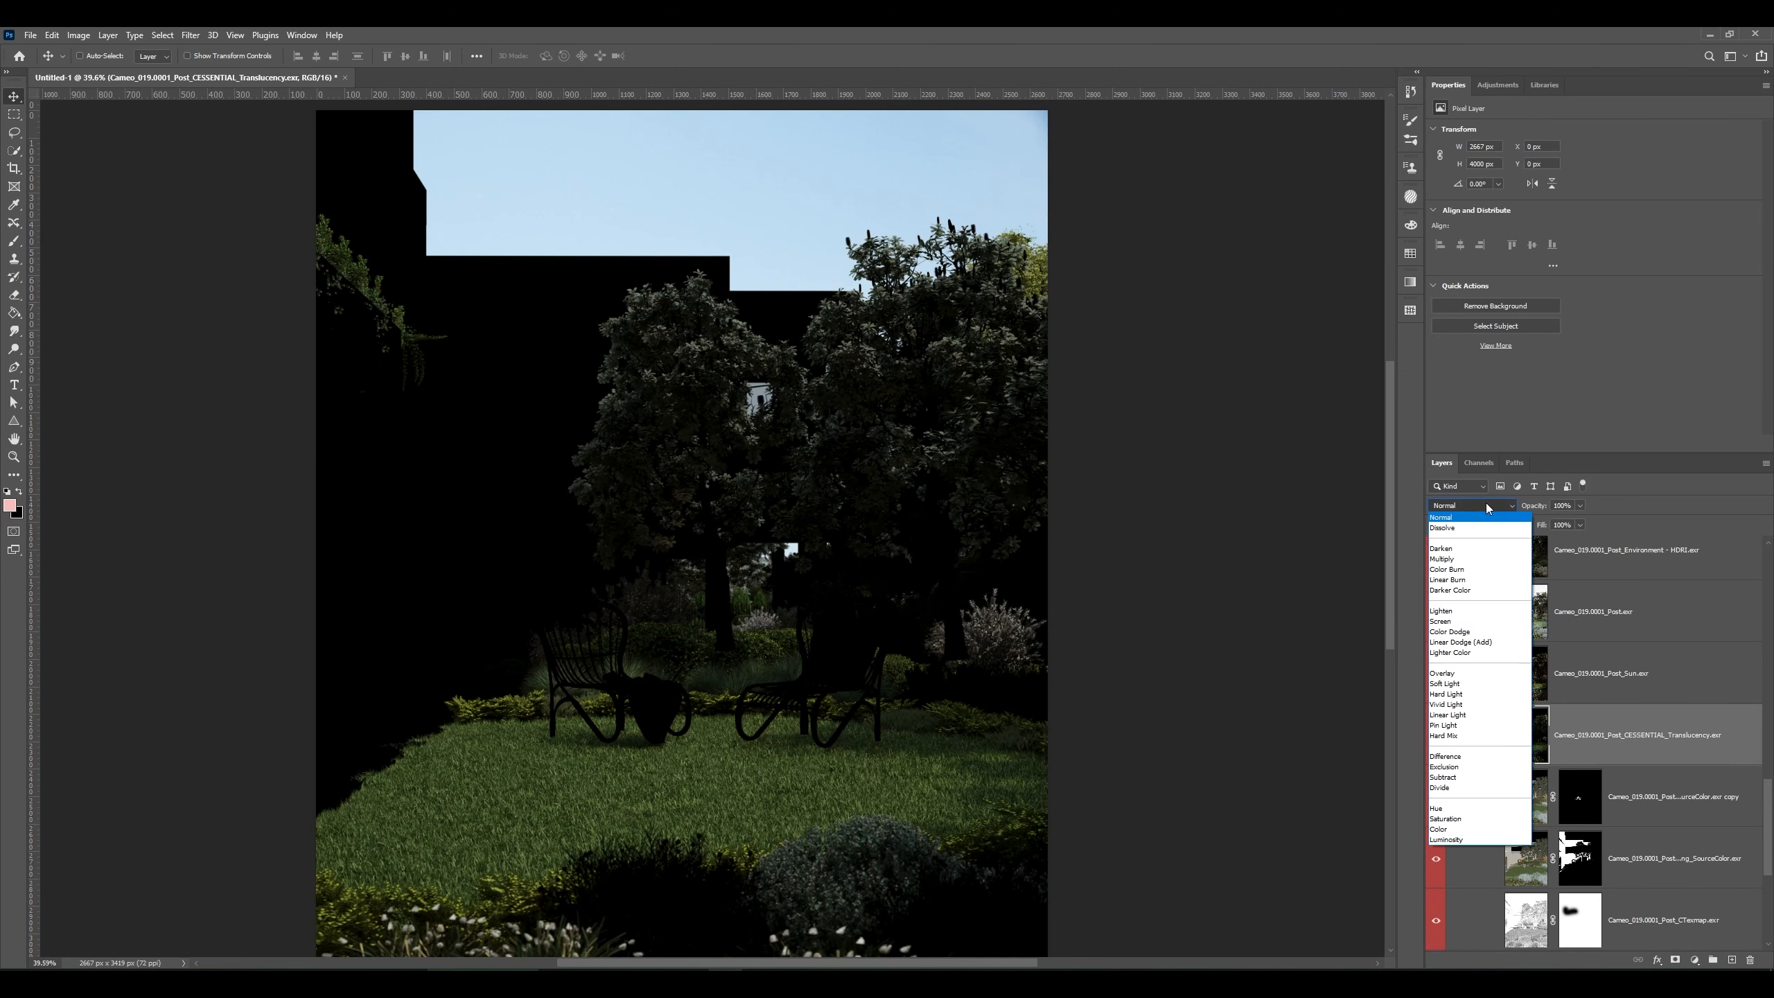
pyautogui.press('Down')
pyautogui.press('Return')
pyautogui.press('Down')
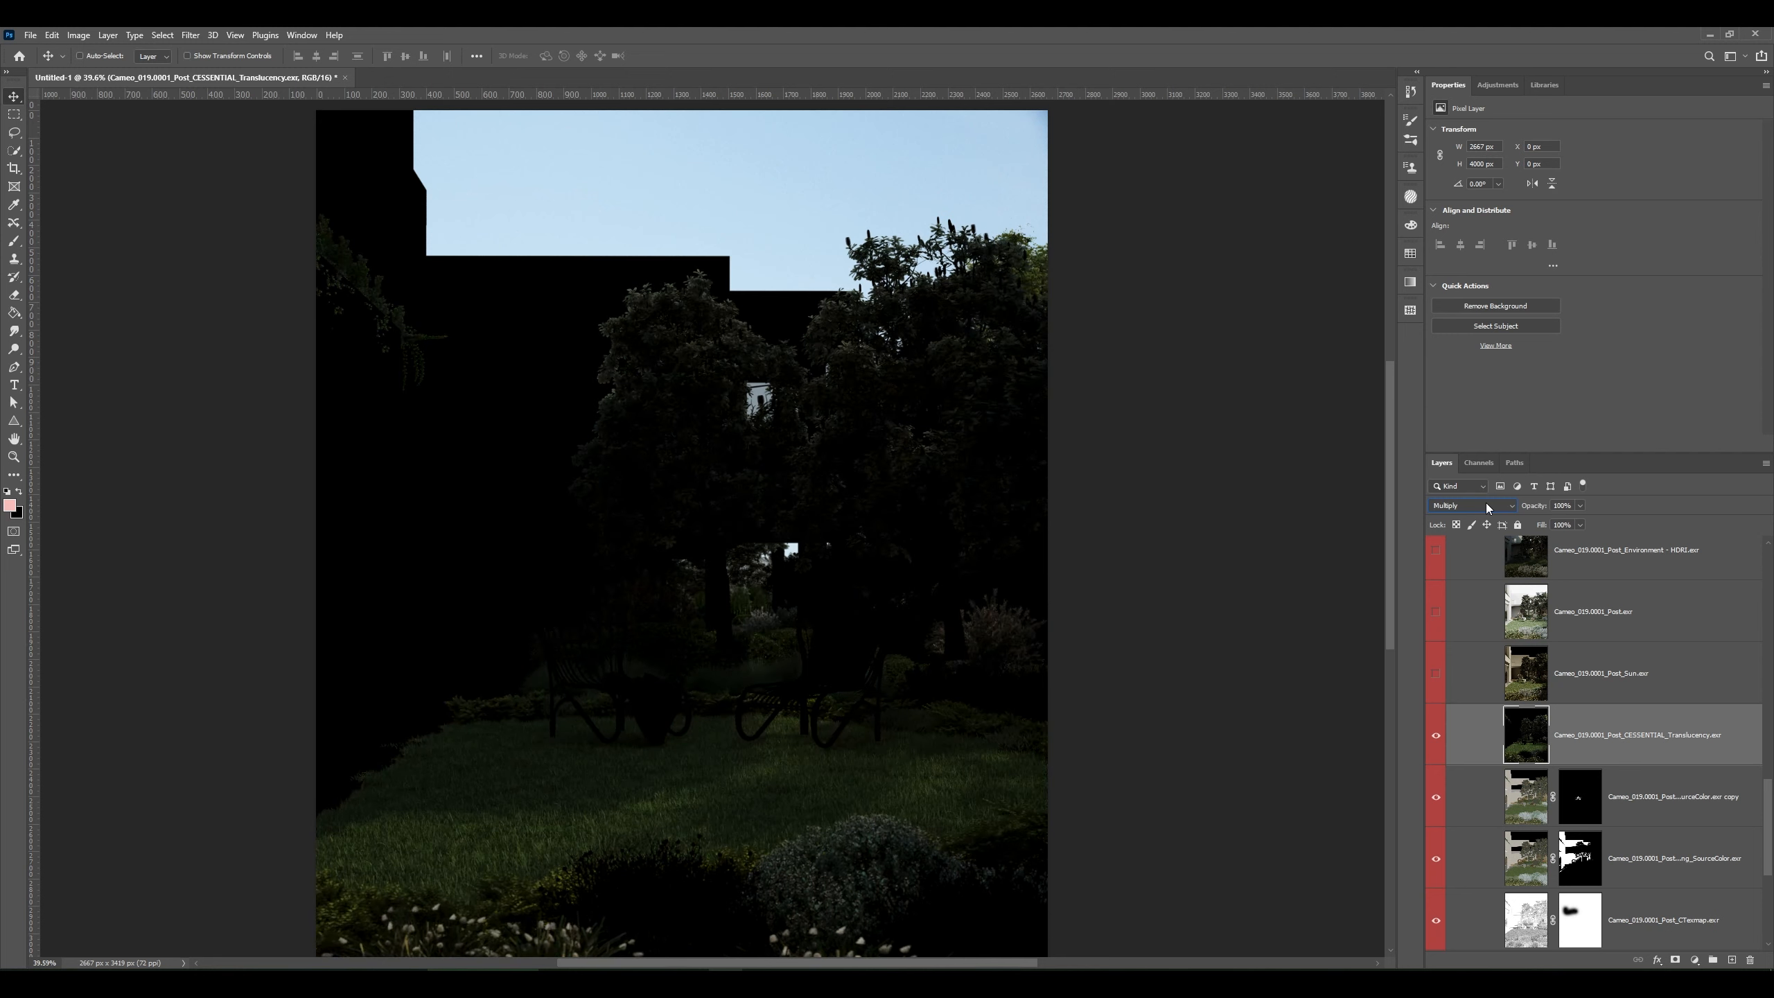
pyautogui.press('Down')
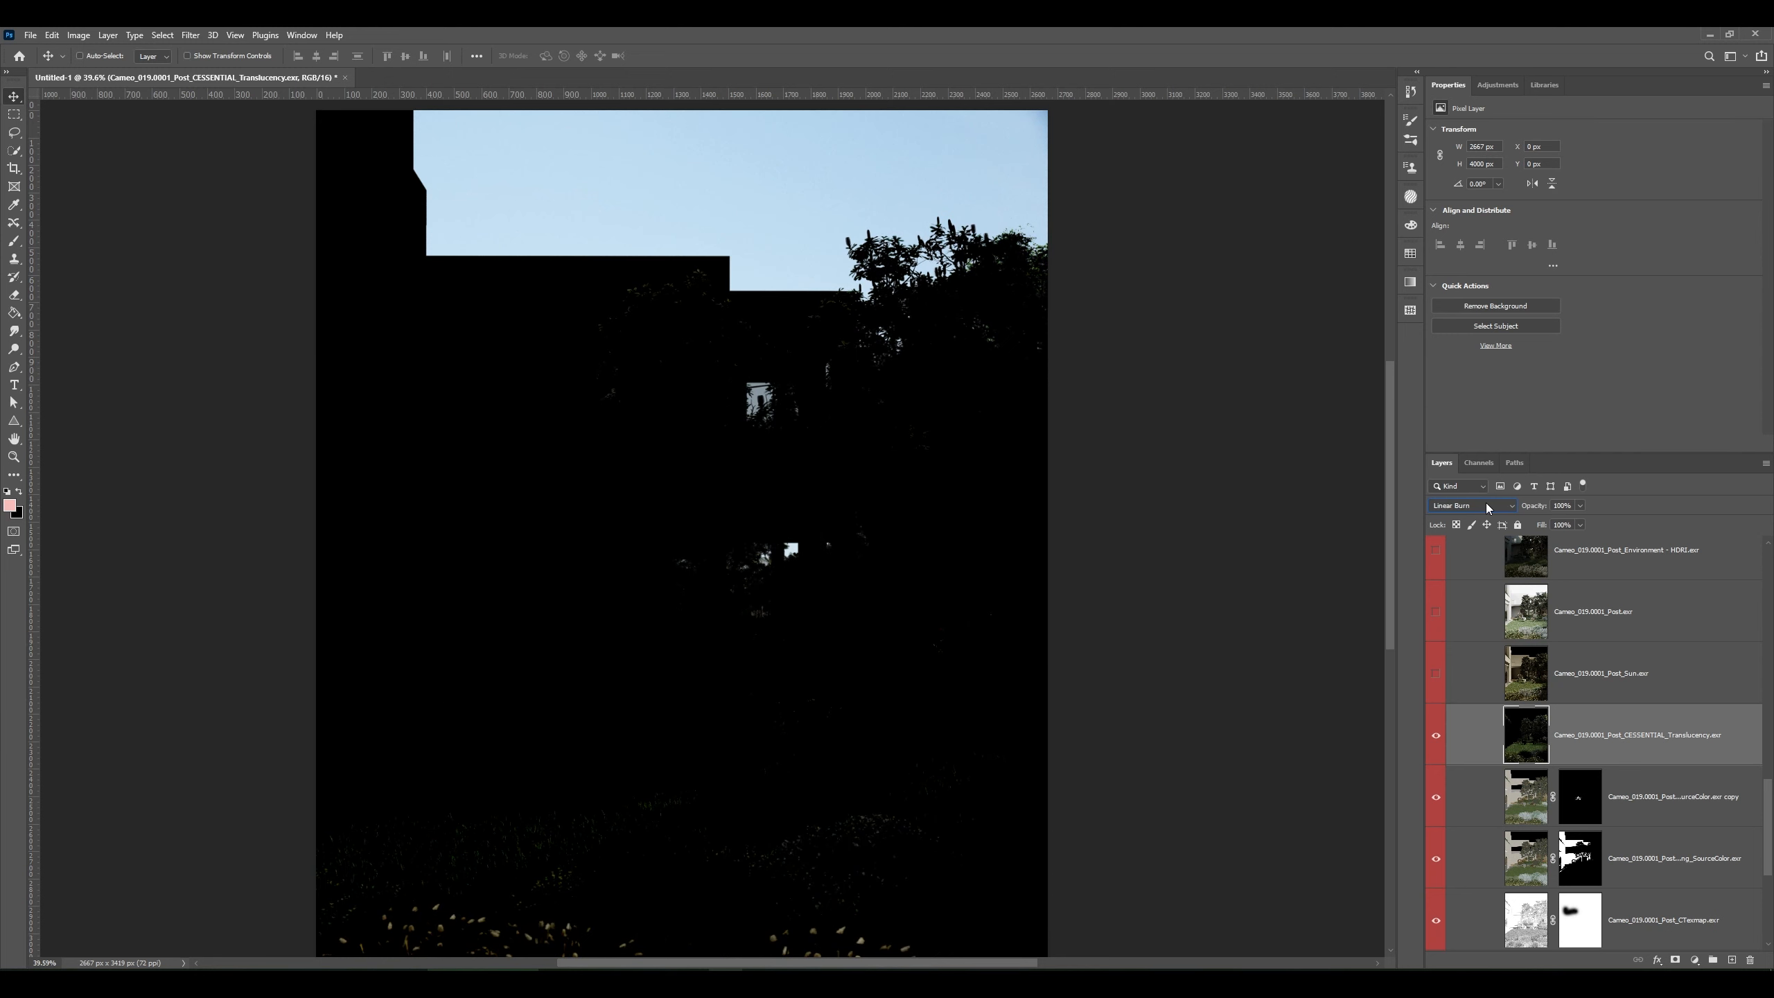
pyautogui.press('Down')
pyautogui.press('Down')
pyautogui.press('Down')
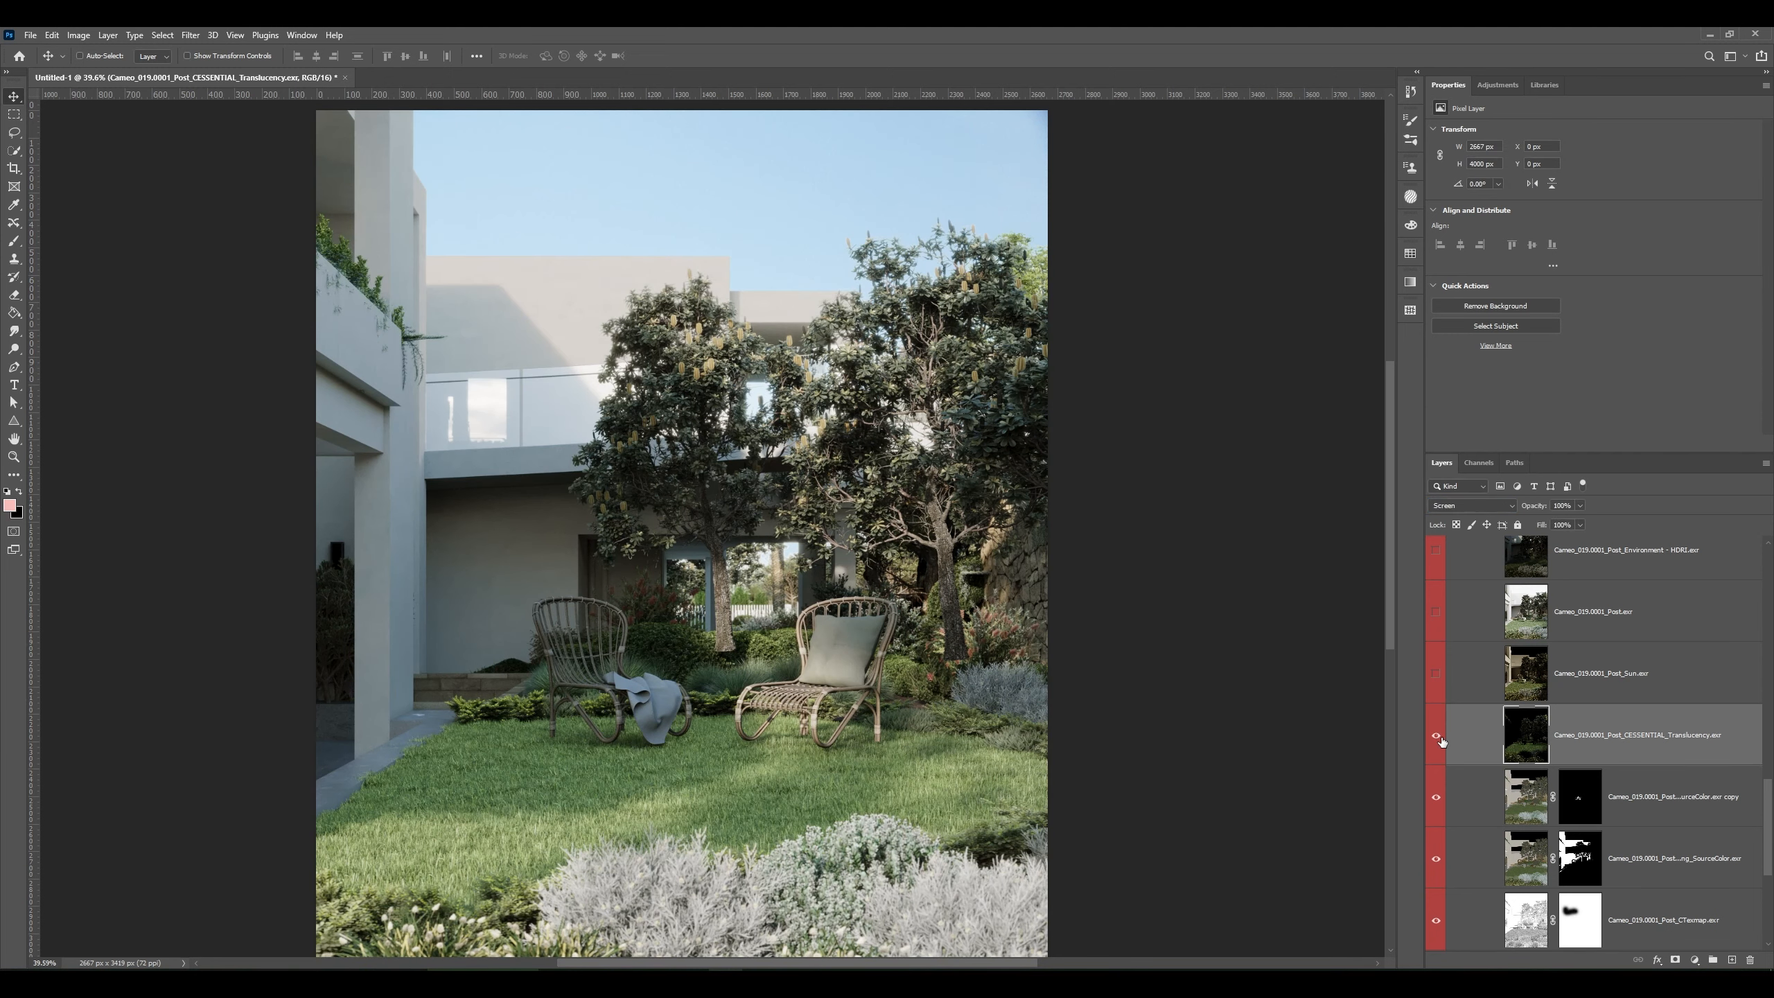
pyautogui.click(1439, 737)
pyautogui.click(1438, 736)
# - Try further blend modes down to Pin Light on the Translucency layer and return it to Screen
pyautogui.click(1492, 504)
pyautogui.click(1491, 503)
pyautogui.scroll(-12, 1491, 503)
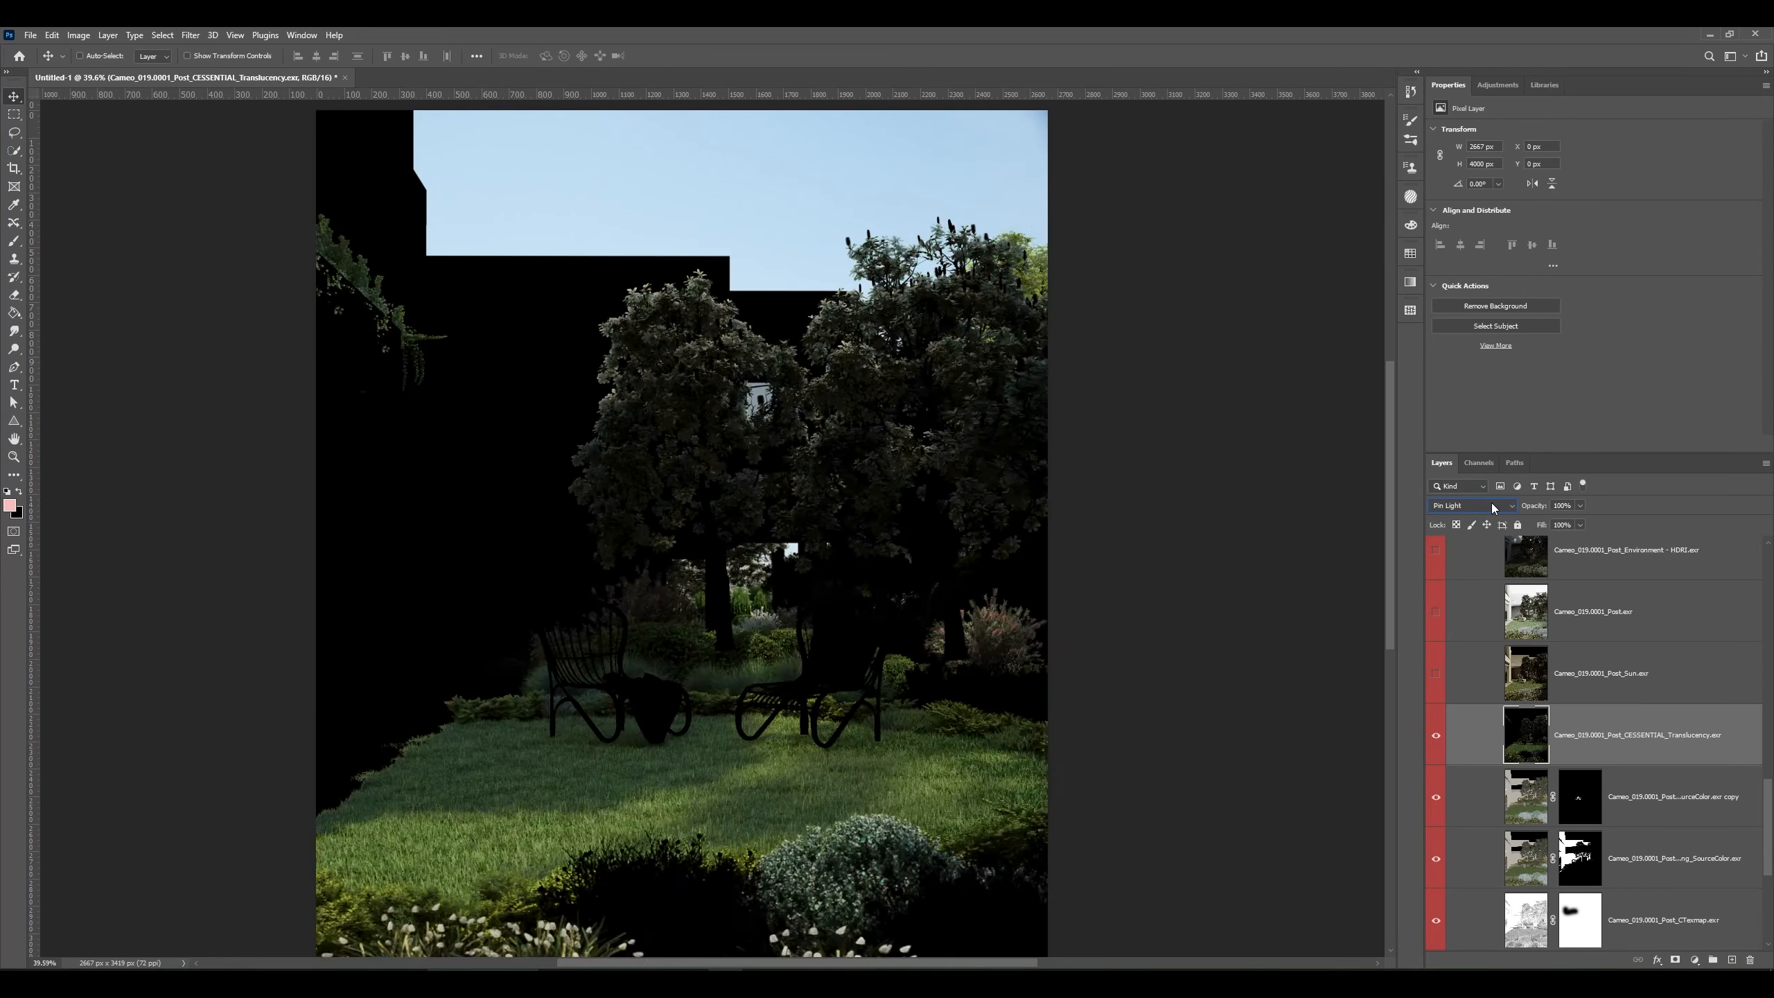
pyautogui.click(1492, 503)
pyautogui.click(1443, 621)
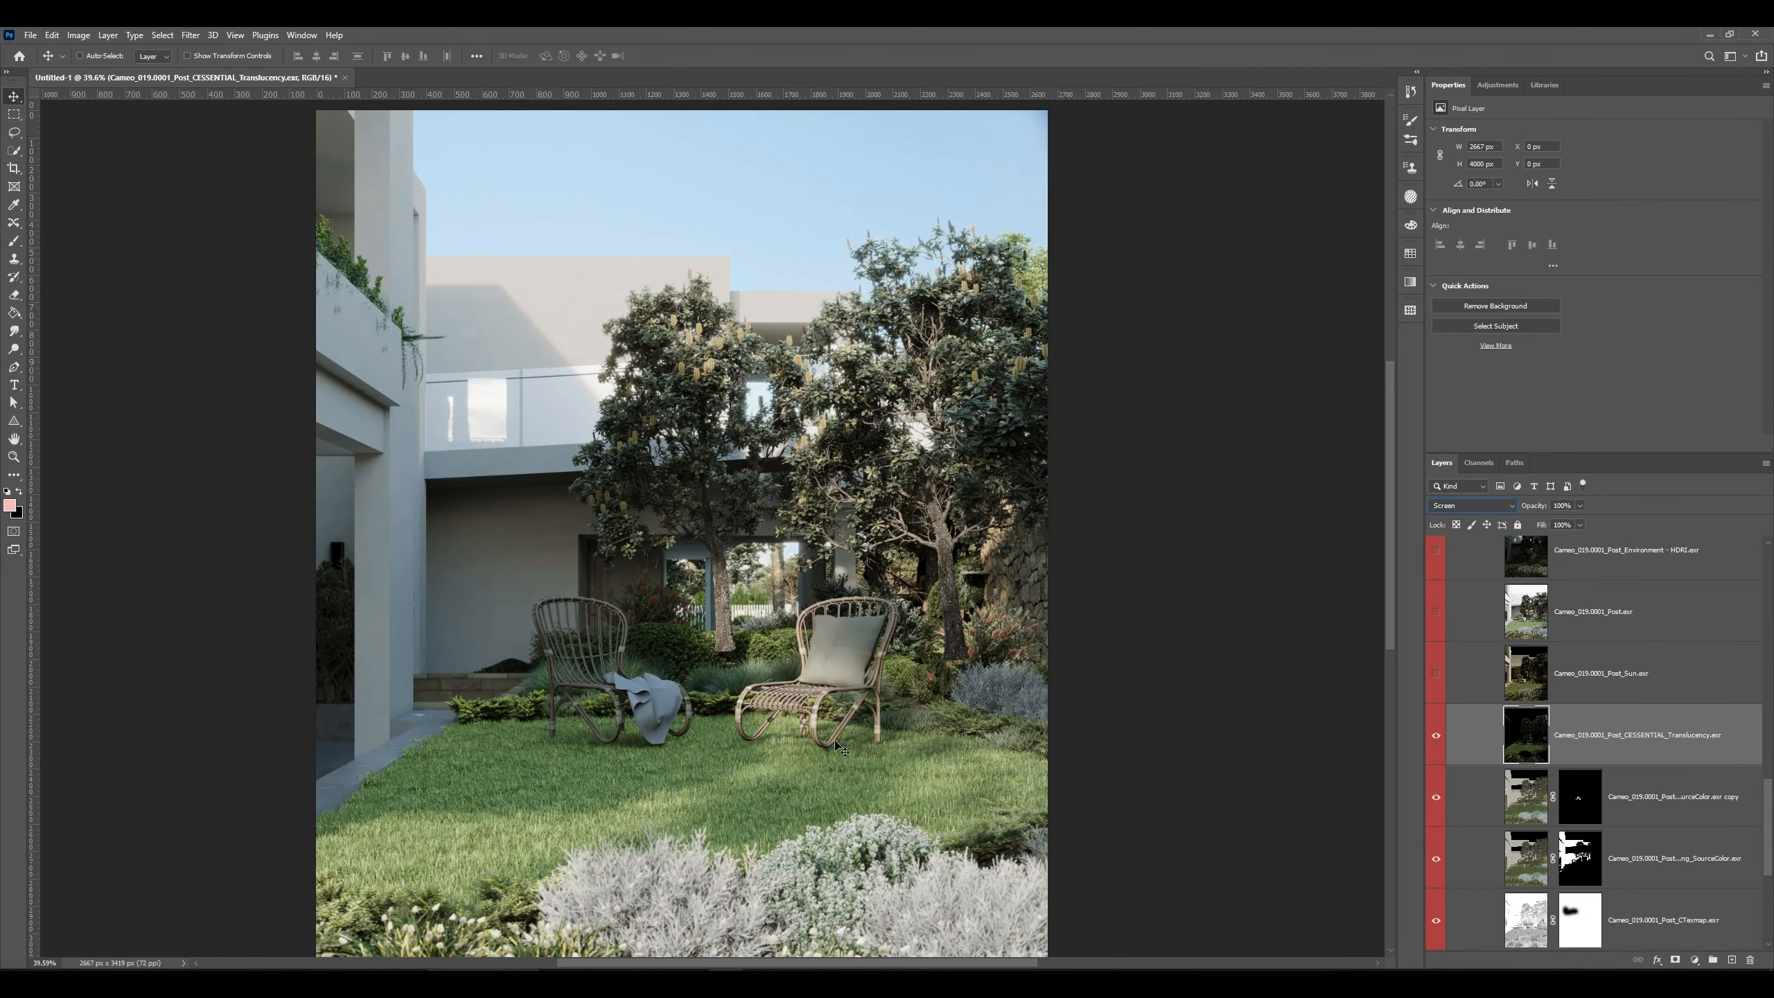
# - Compare the image with and without the Translucency layer and lower its opacity to about 46%
pyautogui.click(1438, 736)
pyautogui.click(1438, 736)
pyautogui.click(1439, 736)
pyautogui.moveTo(1531, 506)
pyautogui.mouseDown()
pyautogui.moveTo(1482, 508)
pyautogui.moveTo(1501, 507)
pyautogui.mouseUp()
# - Add a layer mask to the Translucency layer and paint black with a large soft brush over the garden area around the chairs
pyautogui.click(1675, 962)
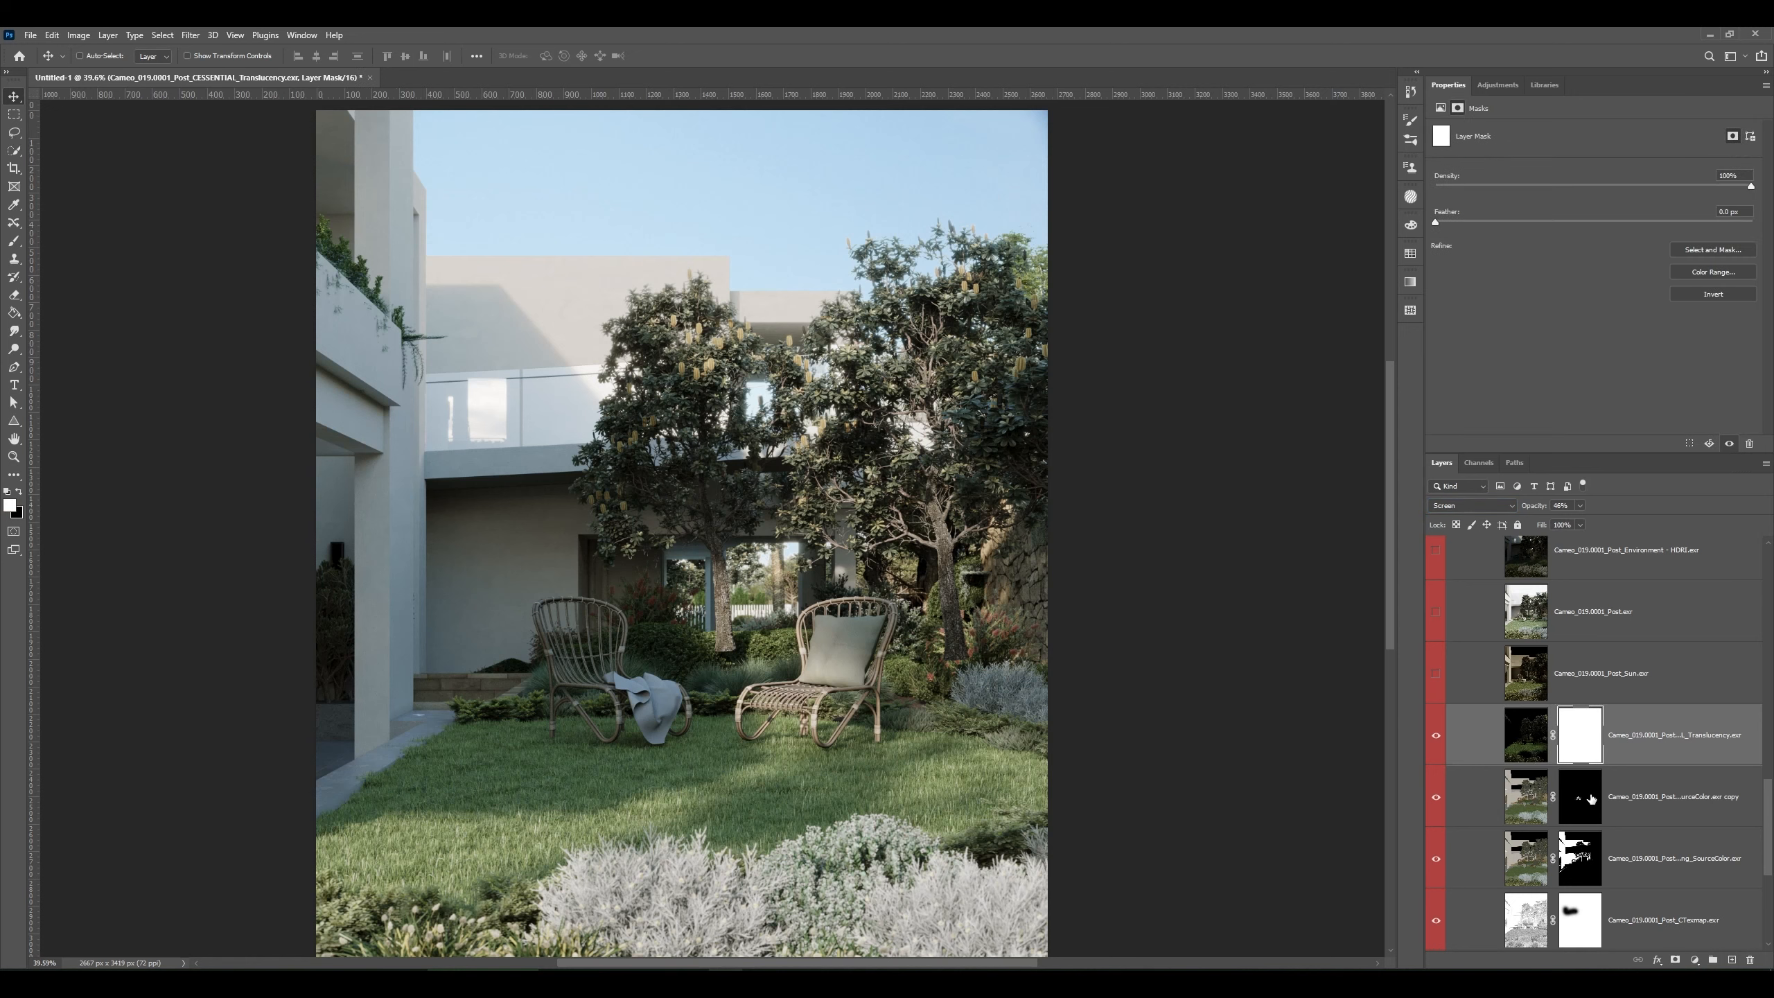
pyautogui.press('b')
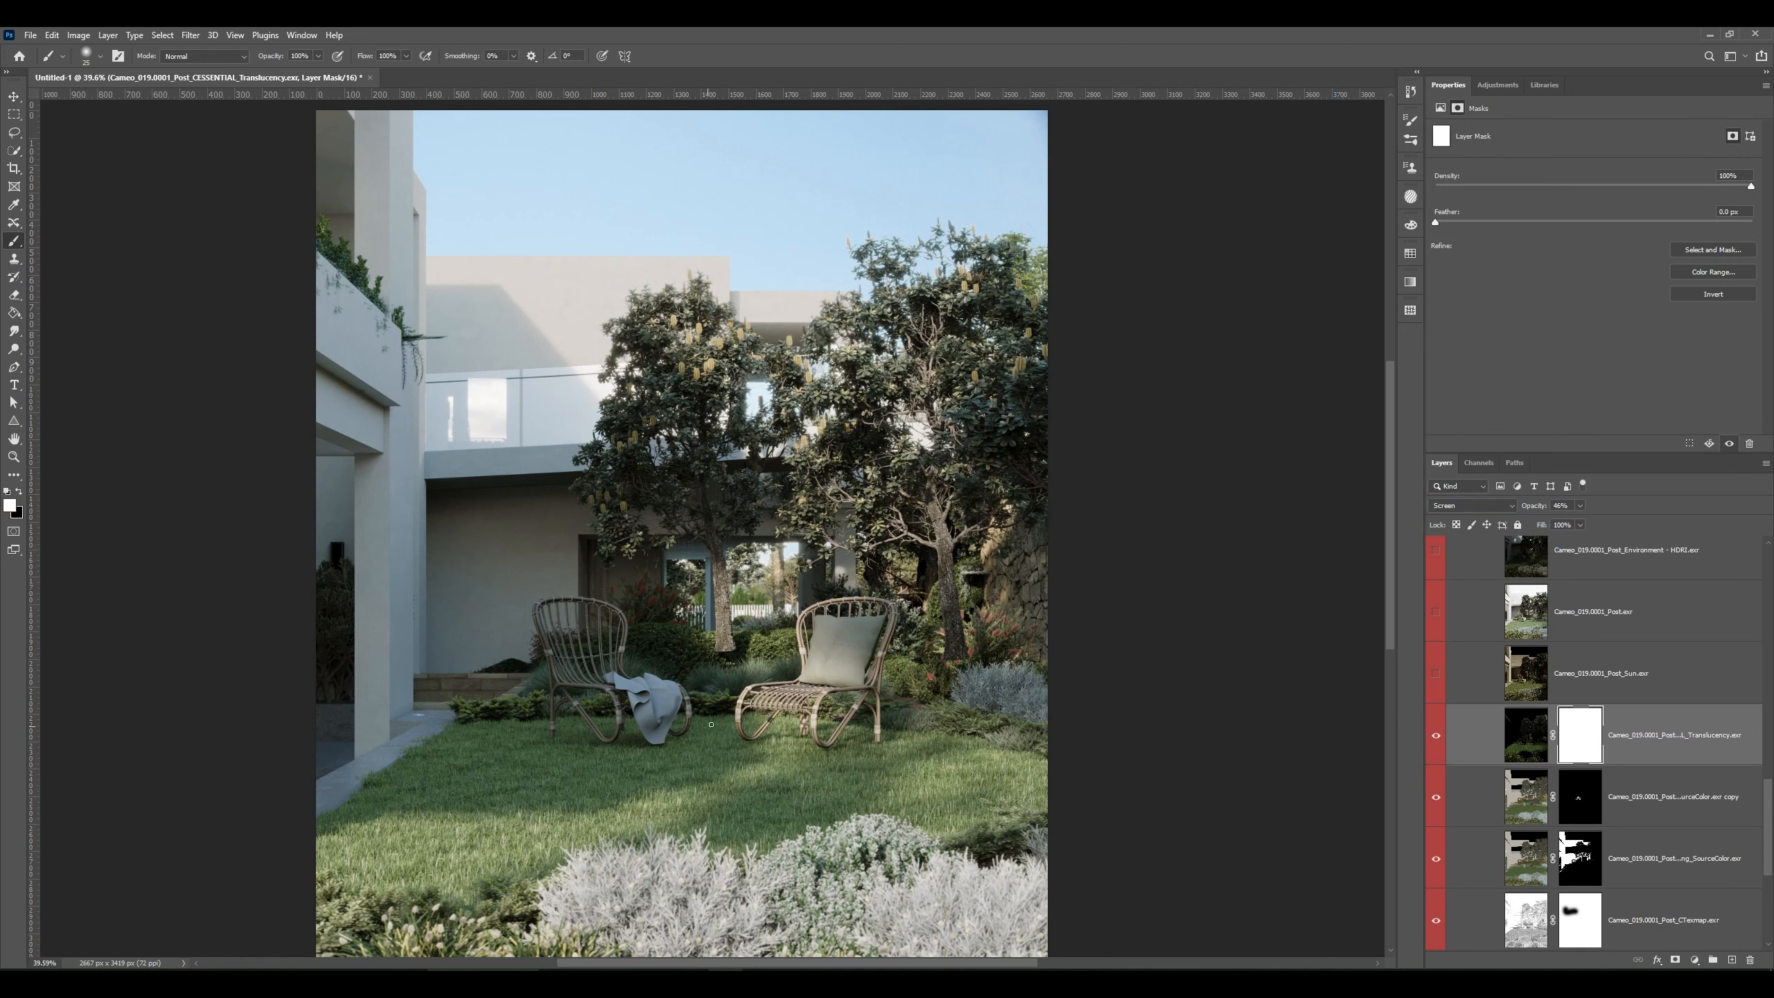
pyautogui.keyDown('alt'); pyautogui.moveTo(718, 719); pyautogui.dragTo(821, 719); pyautogui.keyUp('alt')
pyautogui.click(19, 493)
pyautogui.moveTo(674, 765)
pyautogui.mouseDown()
pyautogui.moveTo(560, 784)
pyautogui.moveTo(338, 876)
pyautogui.moveTo(615, 800)
pyautogui.moveTo(1024, 807)
pyautogui.moveTo(705, 777)
pyautogui.moveTo(347, 844)
pyautogui.moveTo(641, 898)
pyautogui.moveTo(1075, 870)
pyautogui.moveTo(1148, 657)
pyautogui.mouseUp()
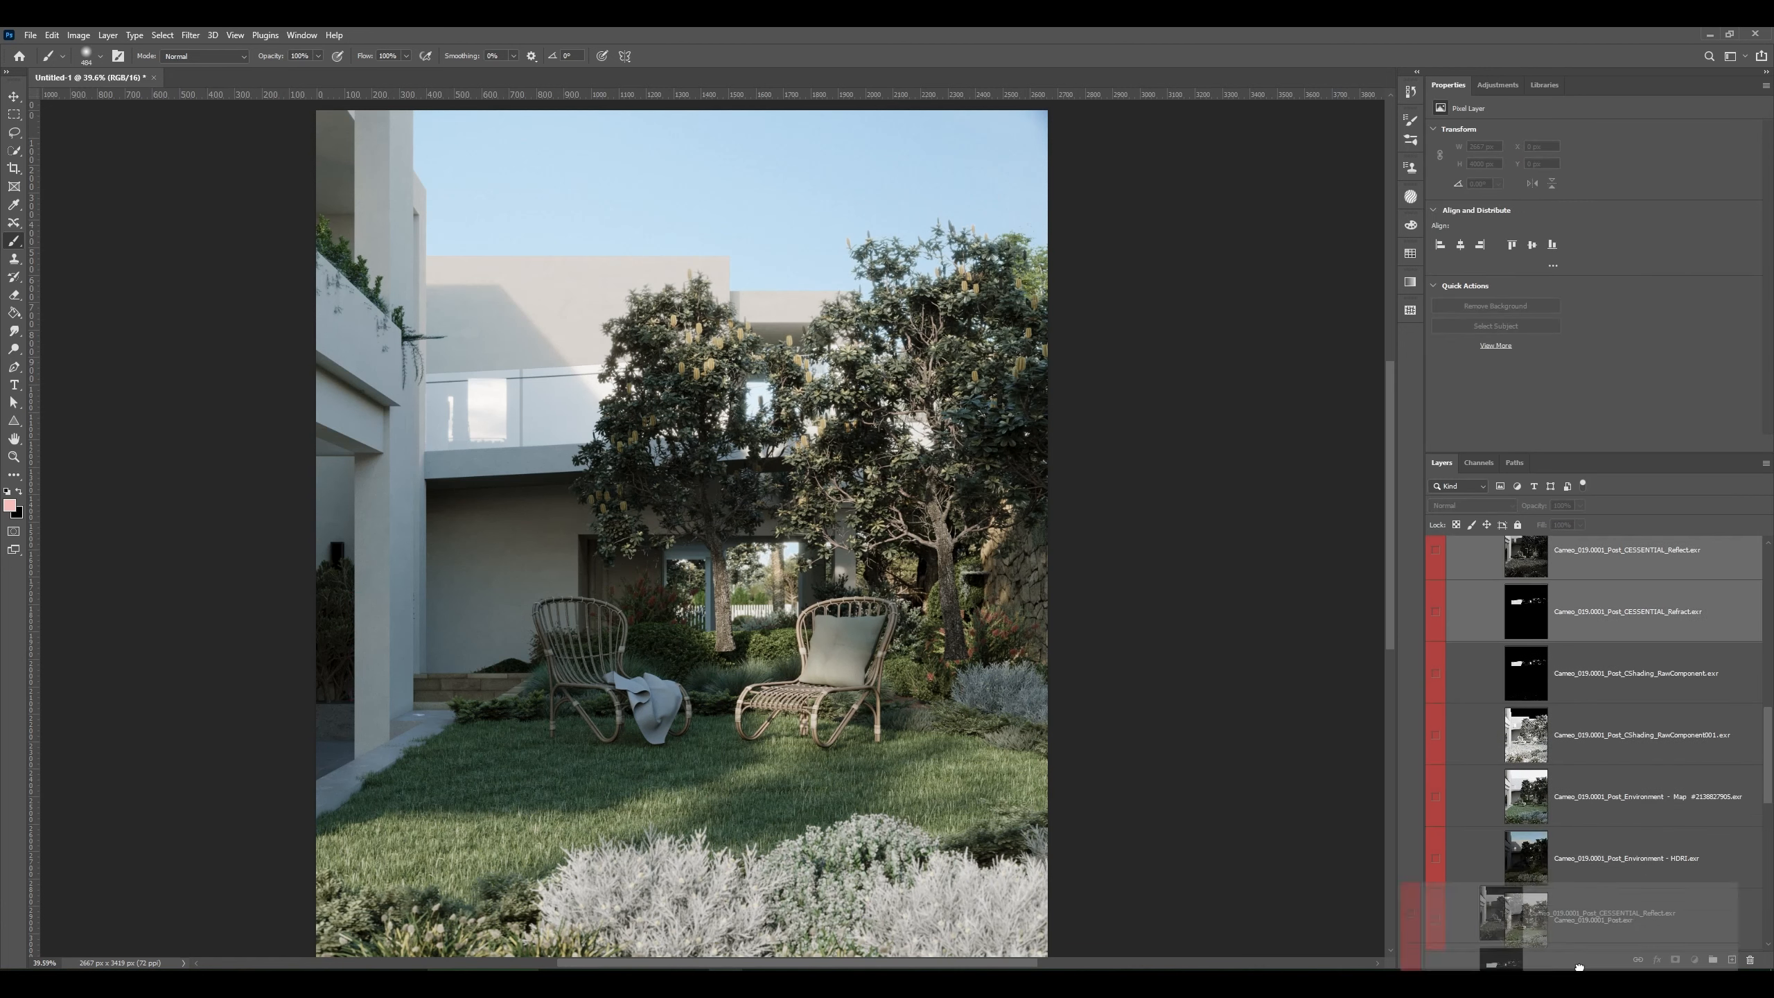
# - Place the Reflect and Refract passes above the Translucency layer, preview them and hide both again
pyautogui.click(1436, 799)
pyautogui.click(1435, 800)
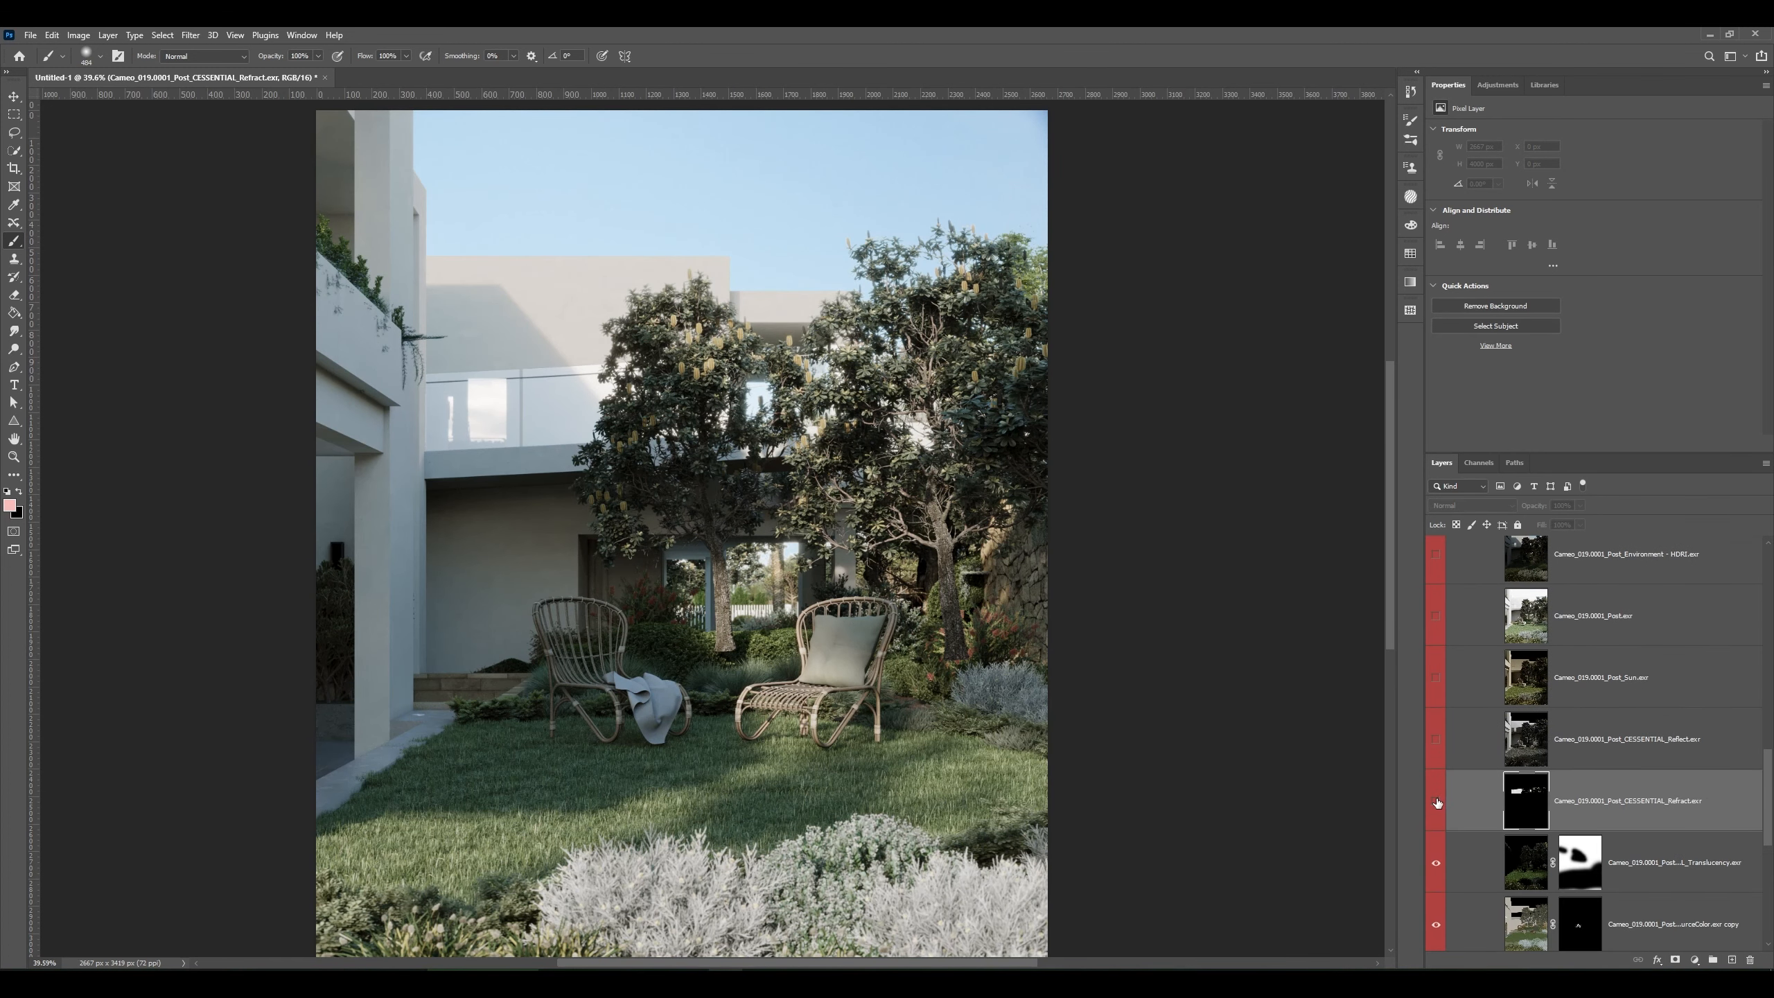
pyautogui.click(1437, 801)
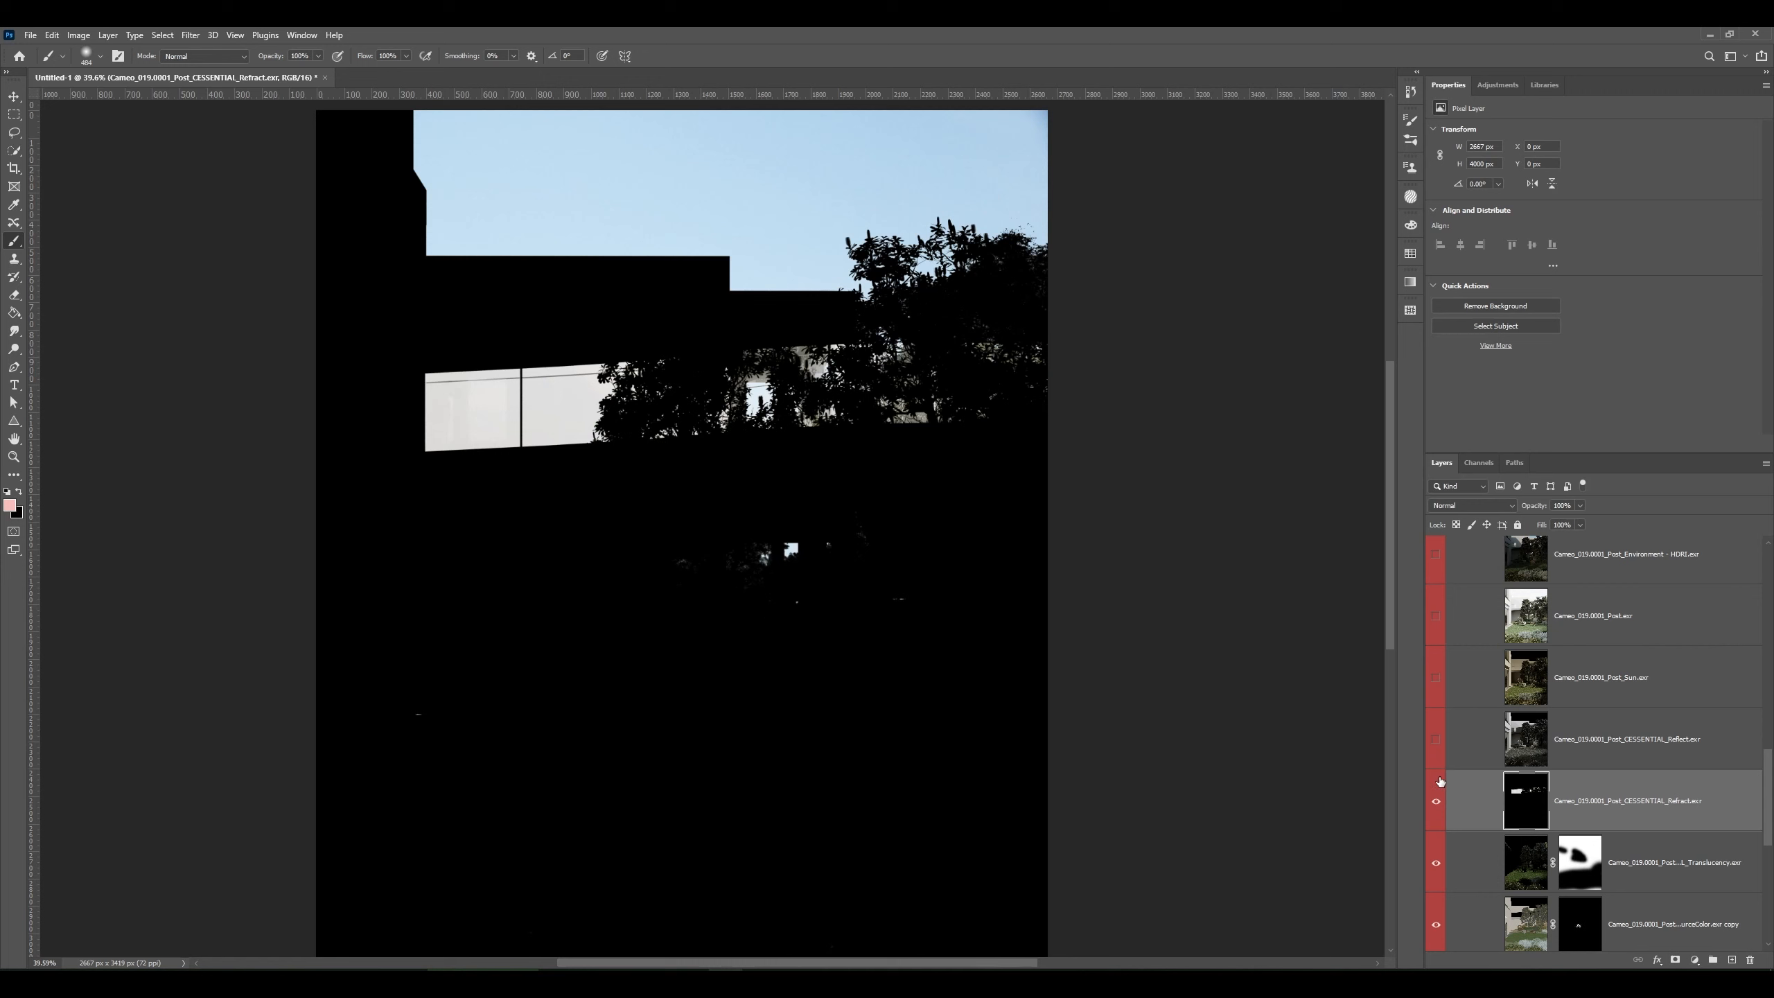
pyautogui.click(1436, 740)
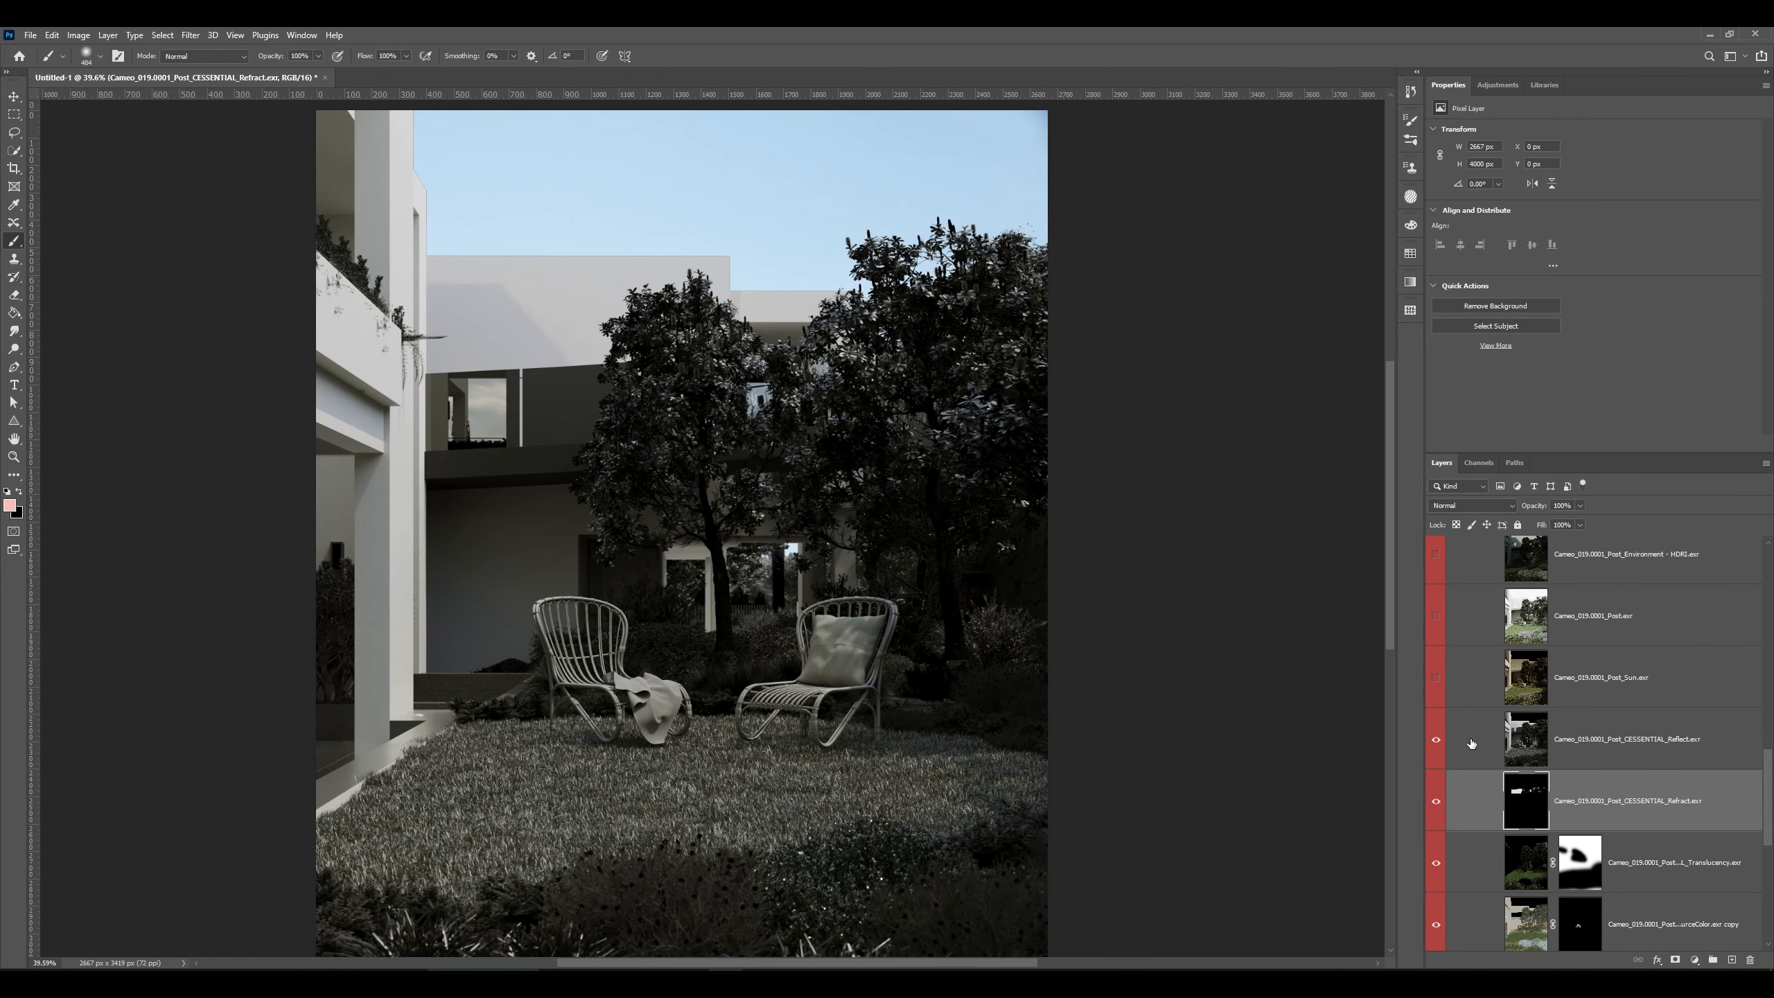
pyautogui.click(1522, 741)
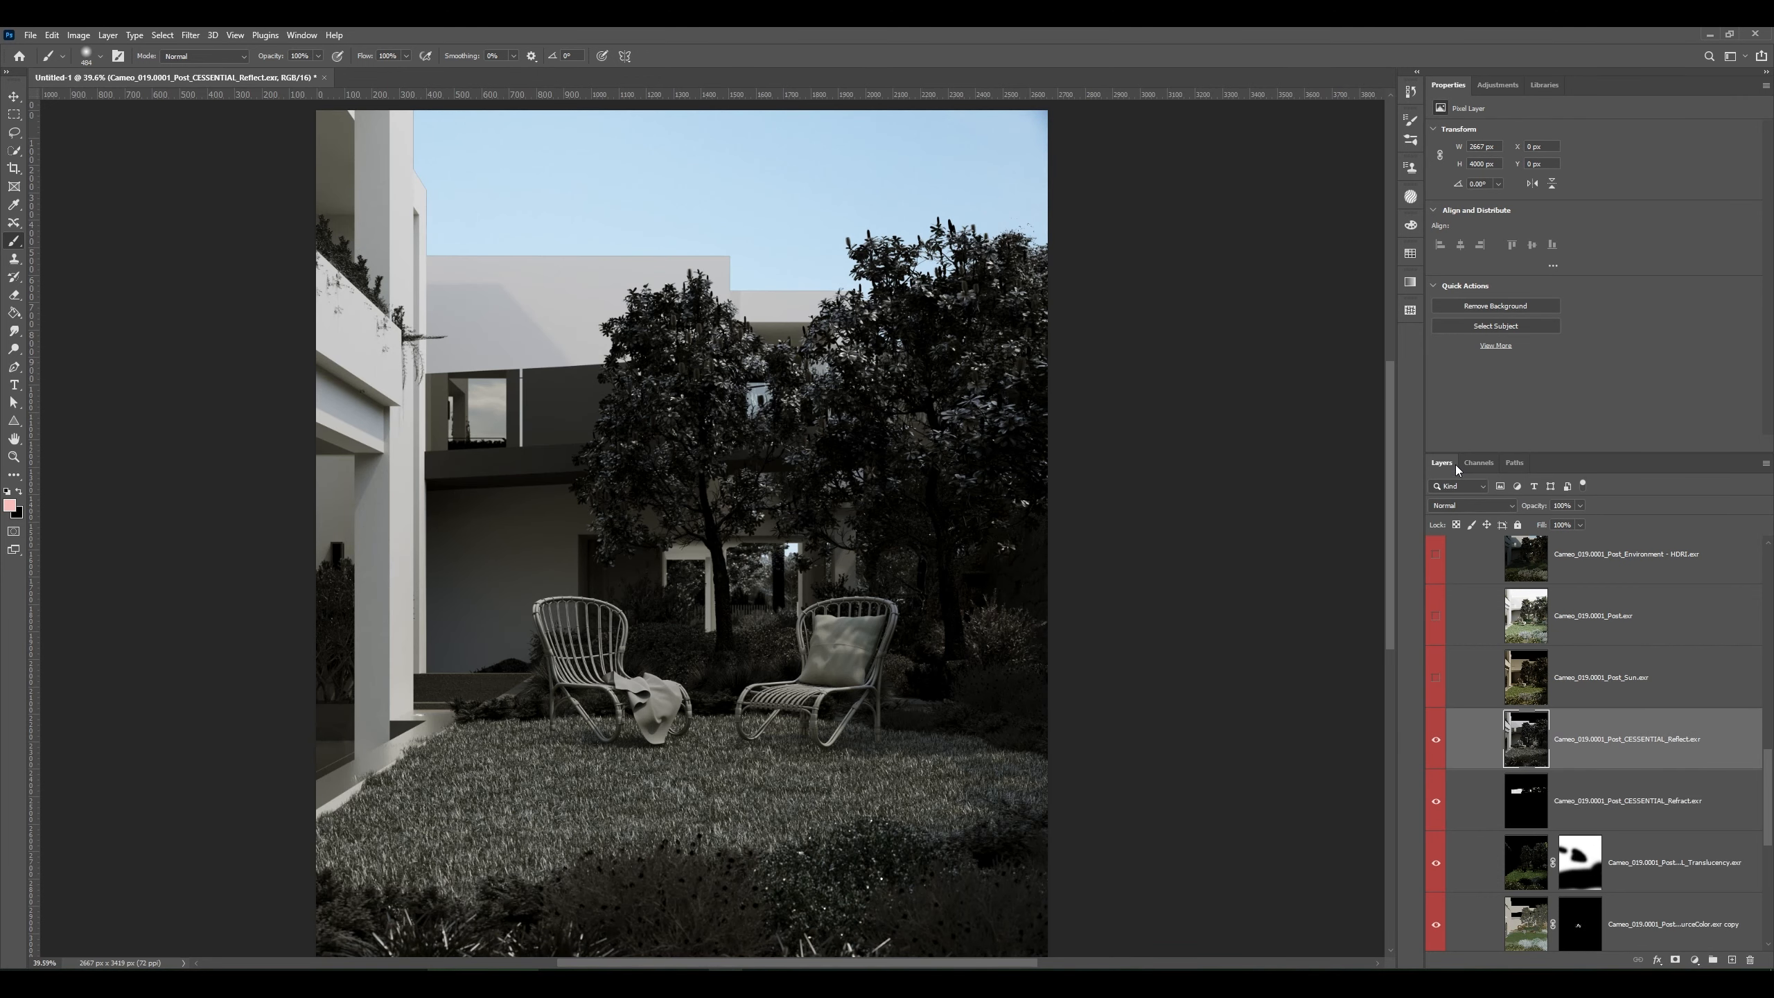
pyautogui.click(1436, 740)
pyautogui.click(1436, 801)
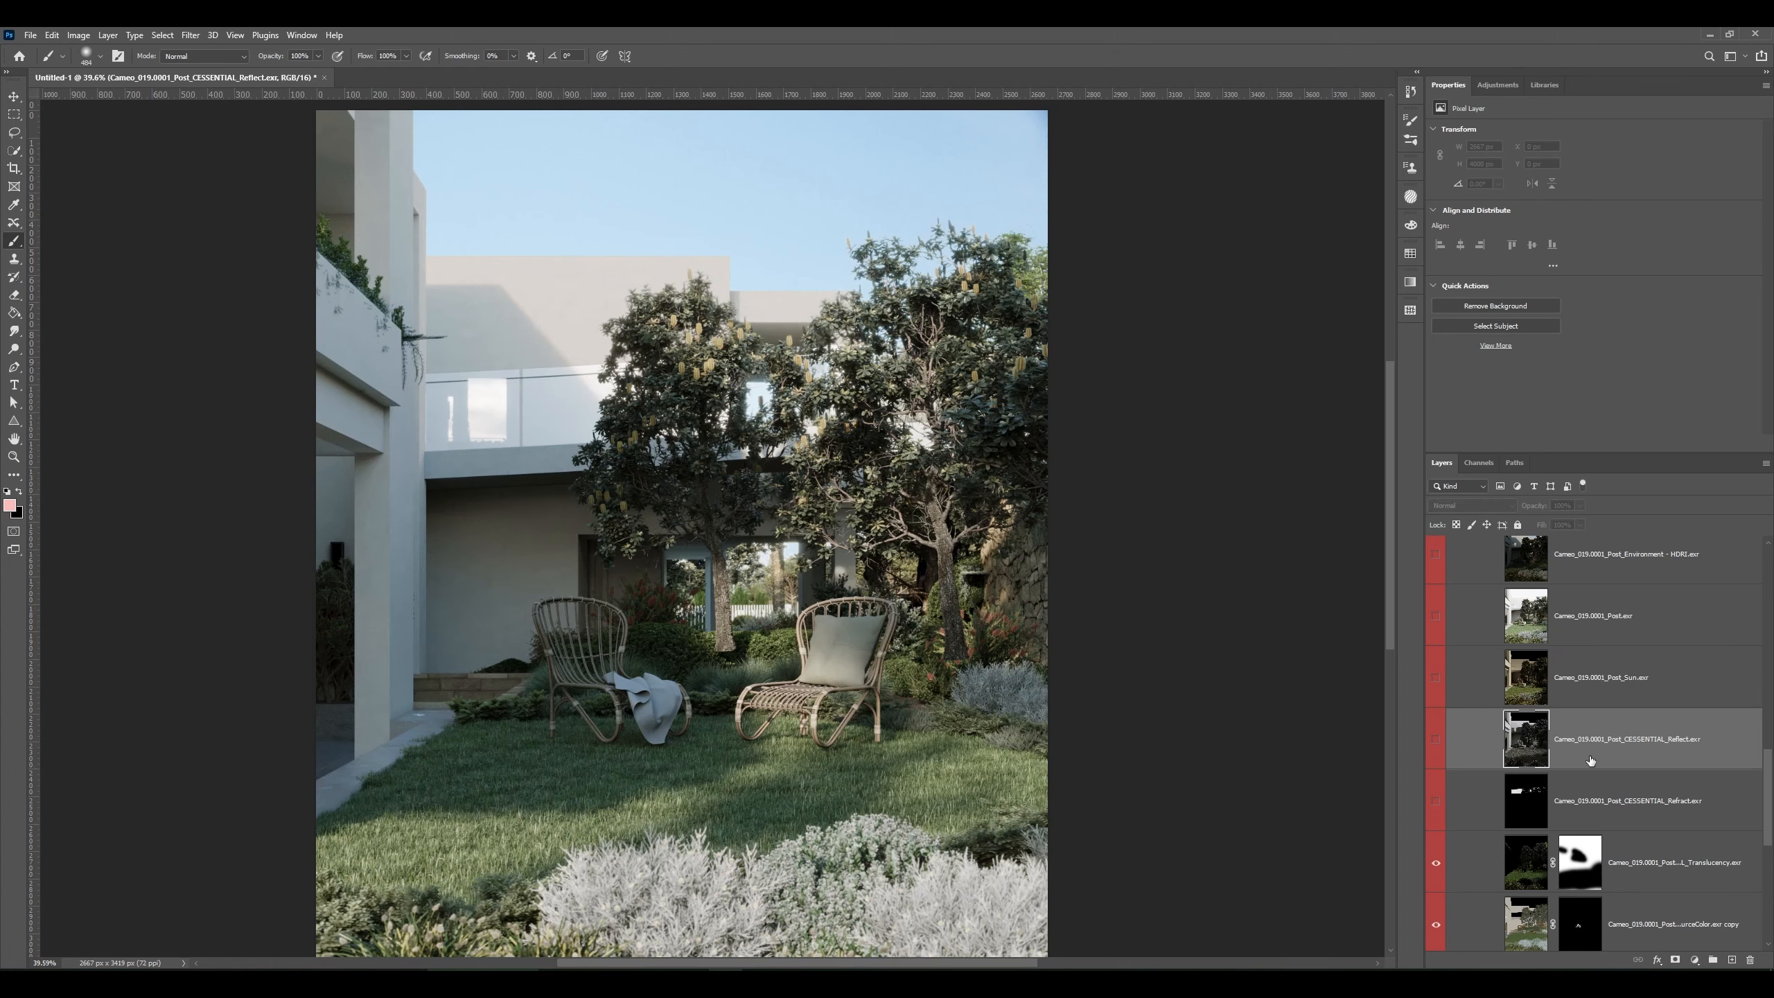
# - Collapse the PASSES group and add a Curves adjustment layer inside the ADJUSTMENTS group
pyautogui.scroll(5, 1592, 760)
pyautogui.scroll(3, 1502, 734)
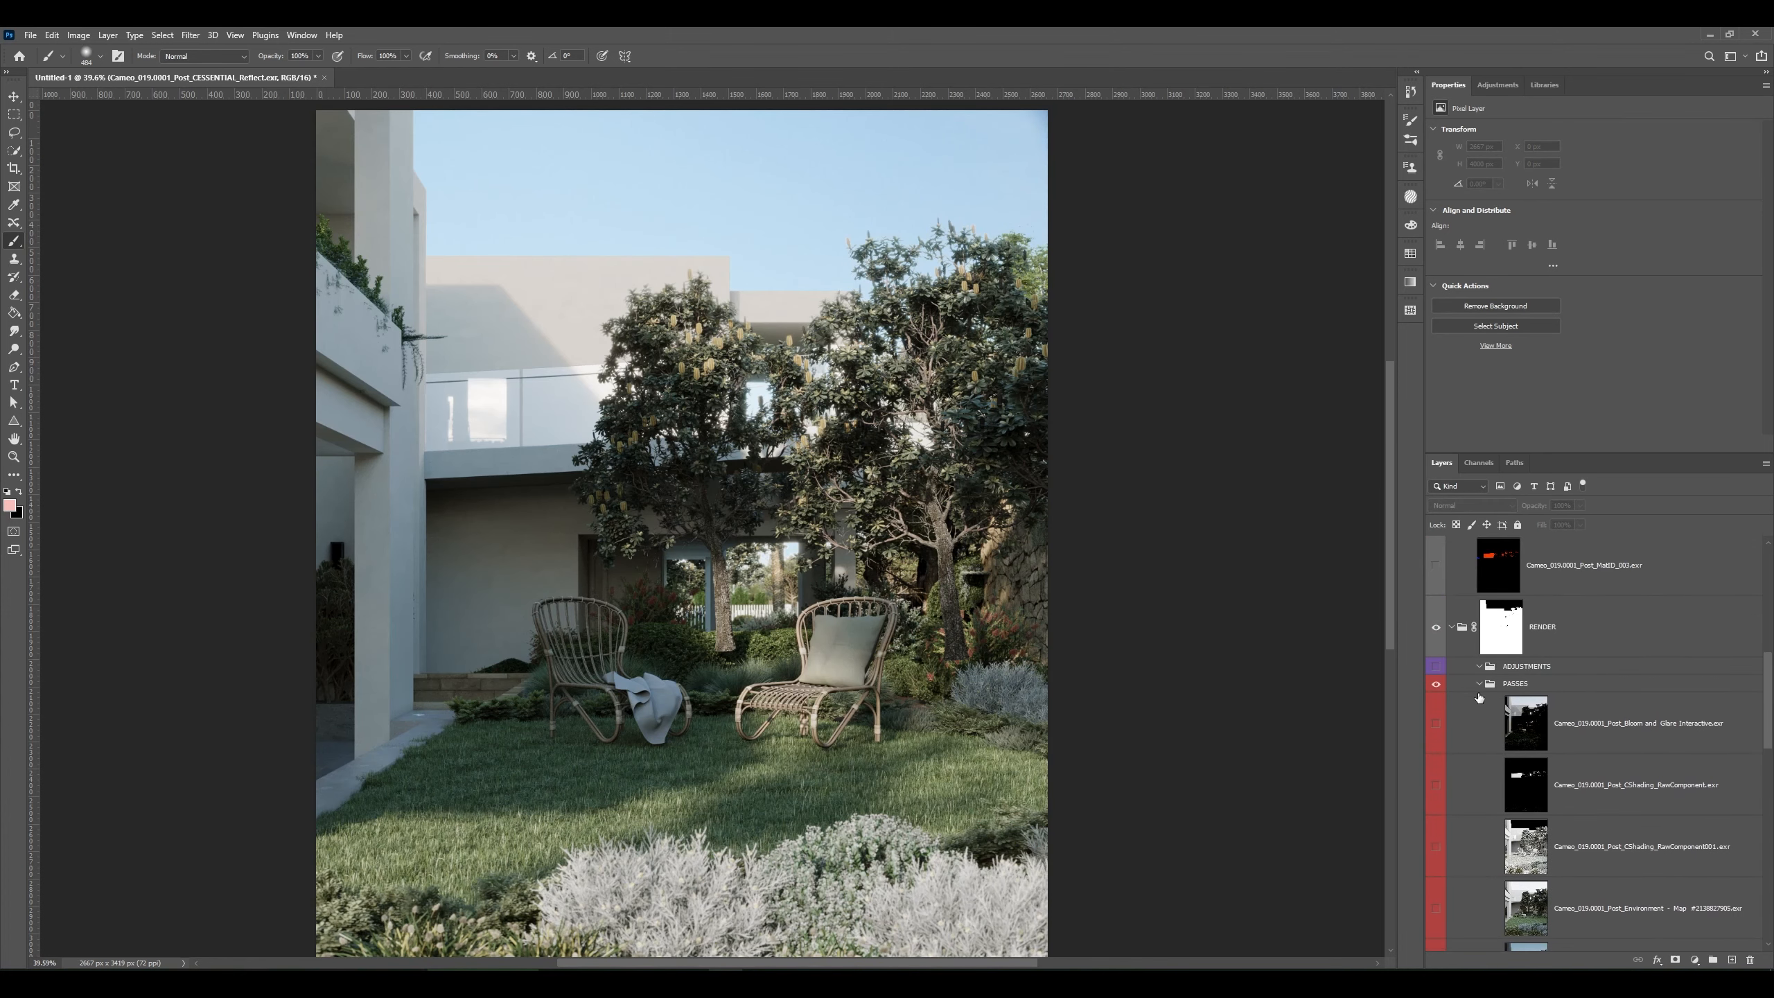
pyautogui.click(1479, 685)
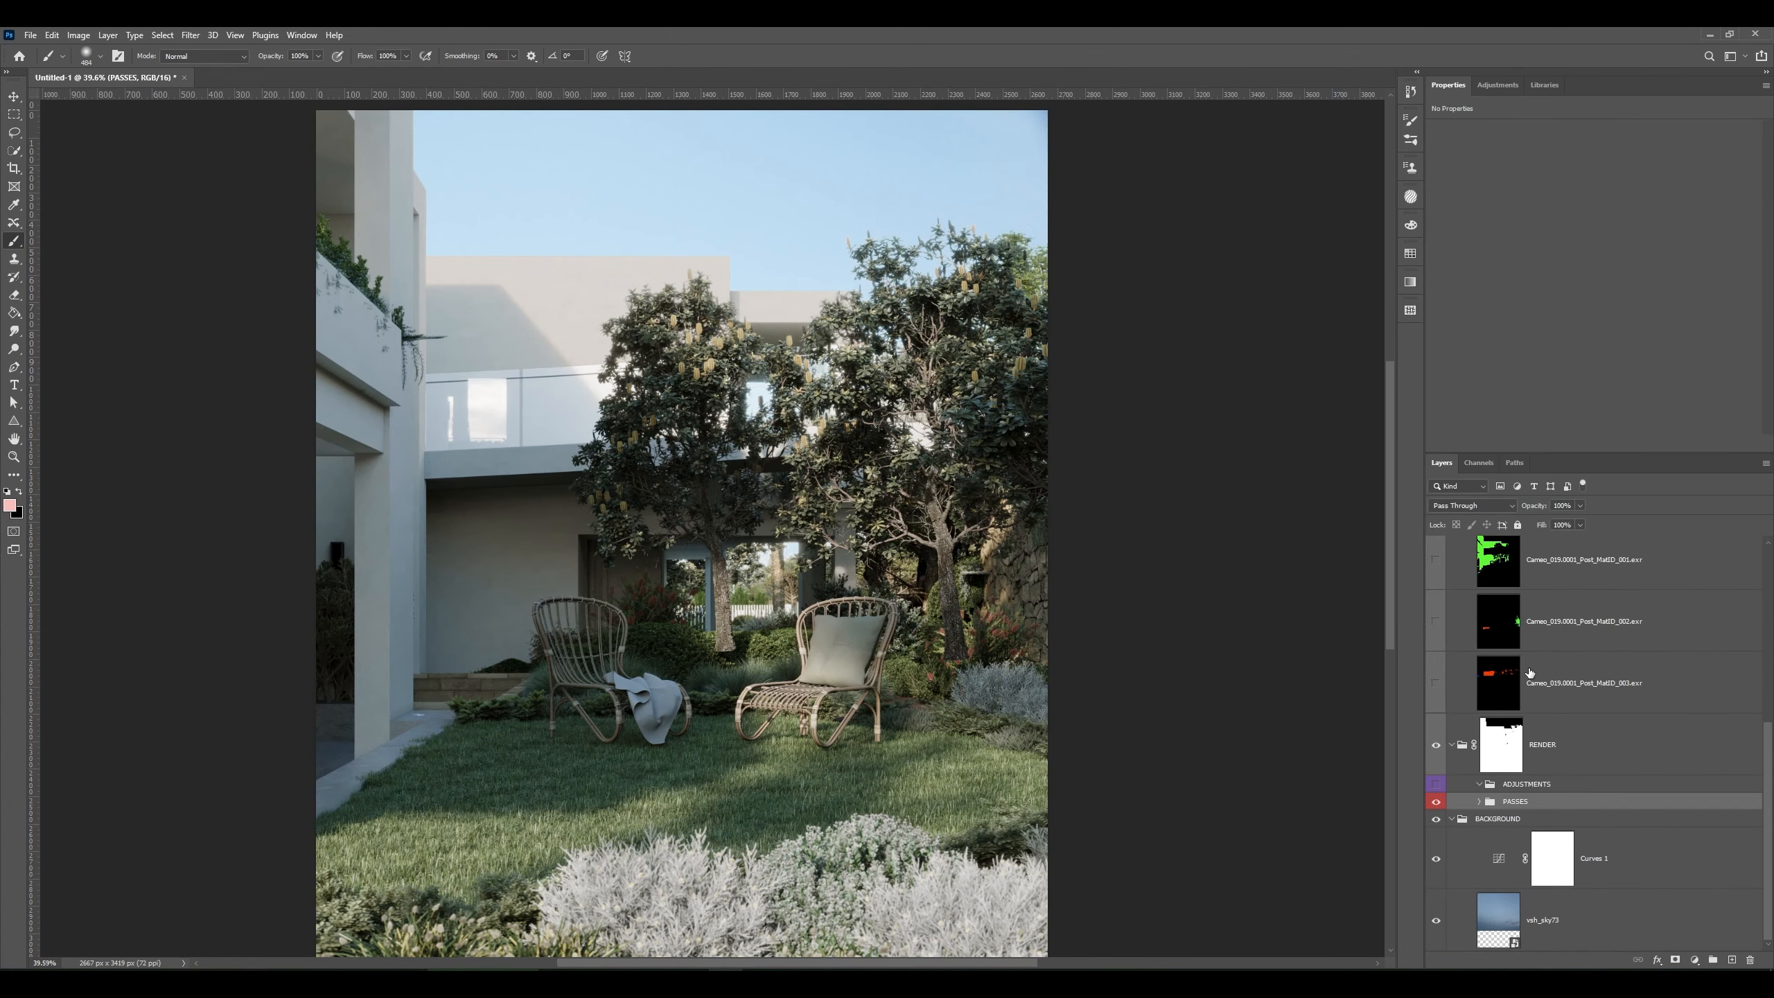
pyautogui.click(1533, 788)
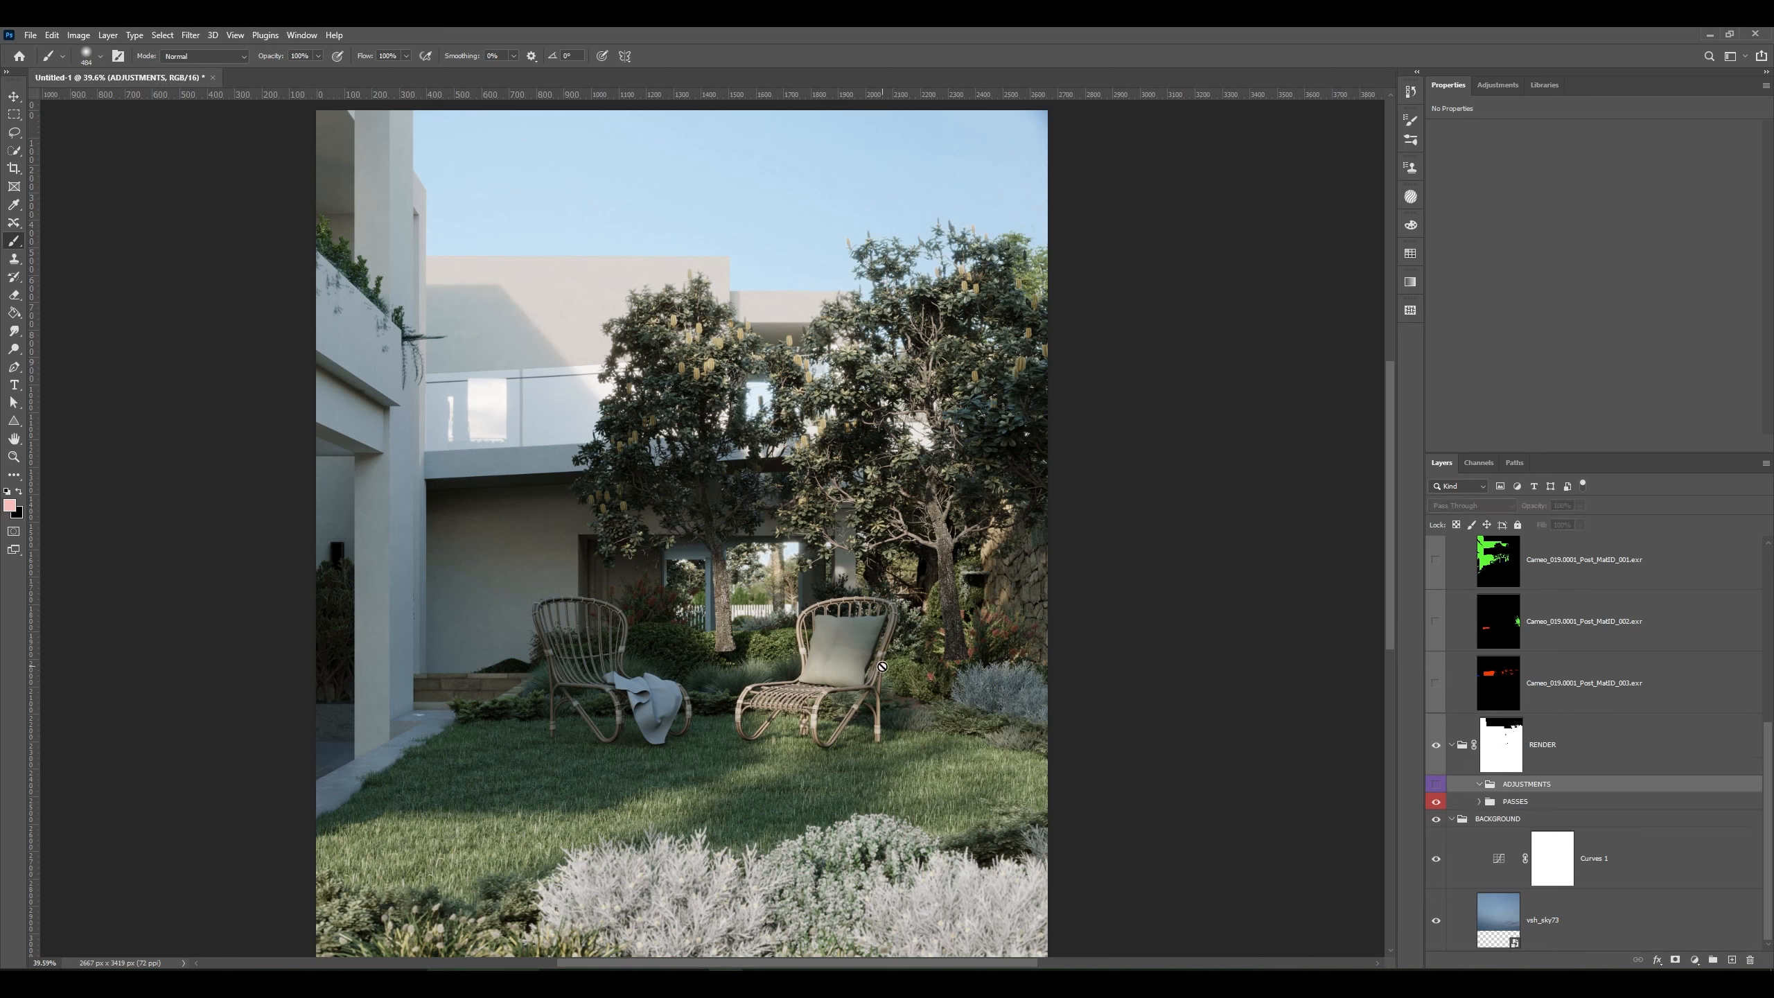
pyautogui.click(1500, 89)
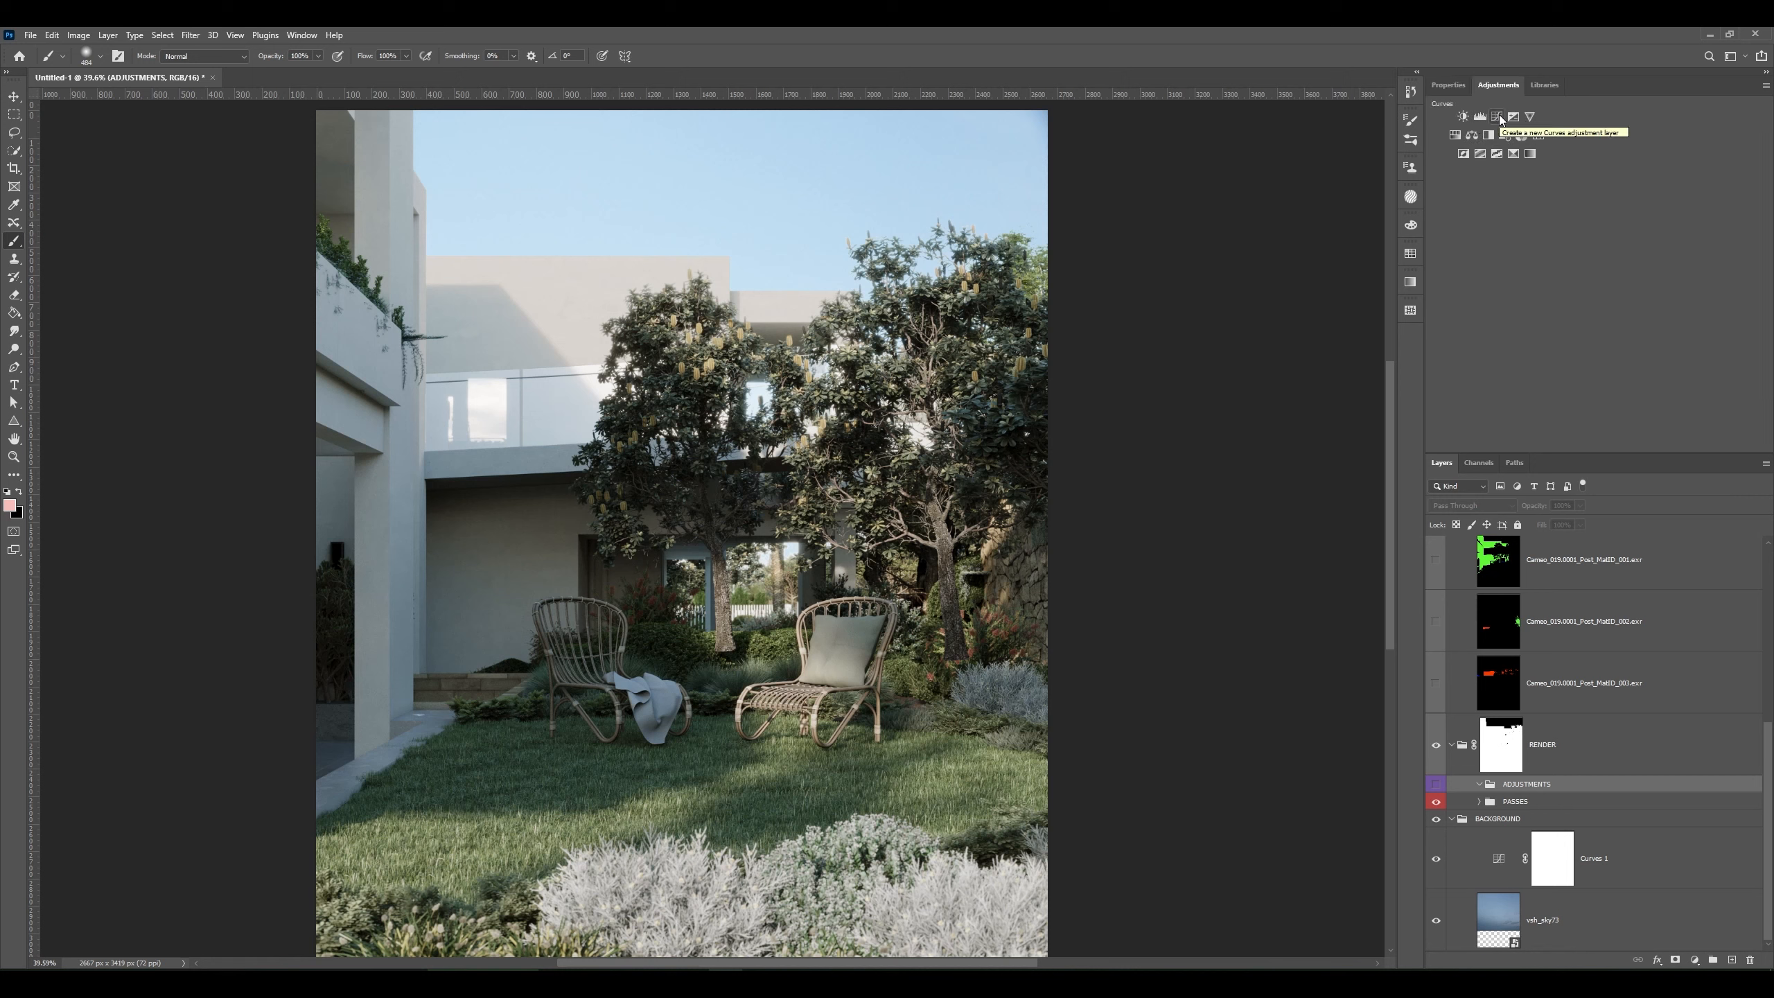
pyautogui.click(1500, 117)
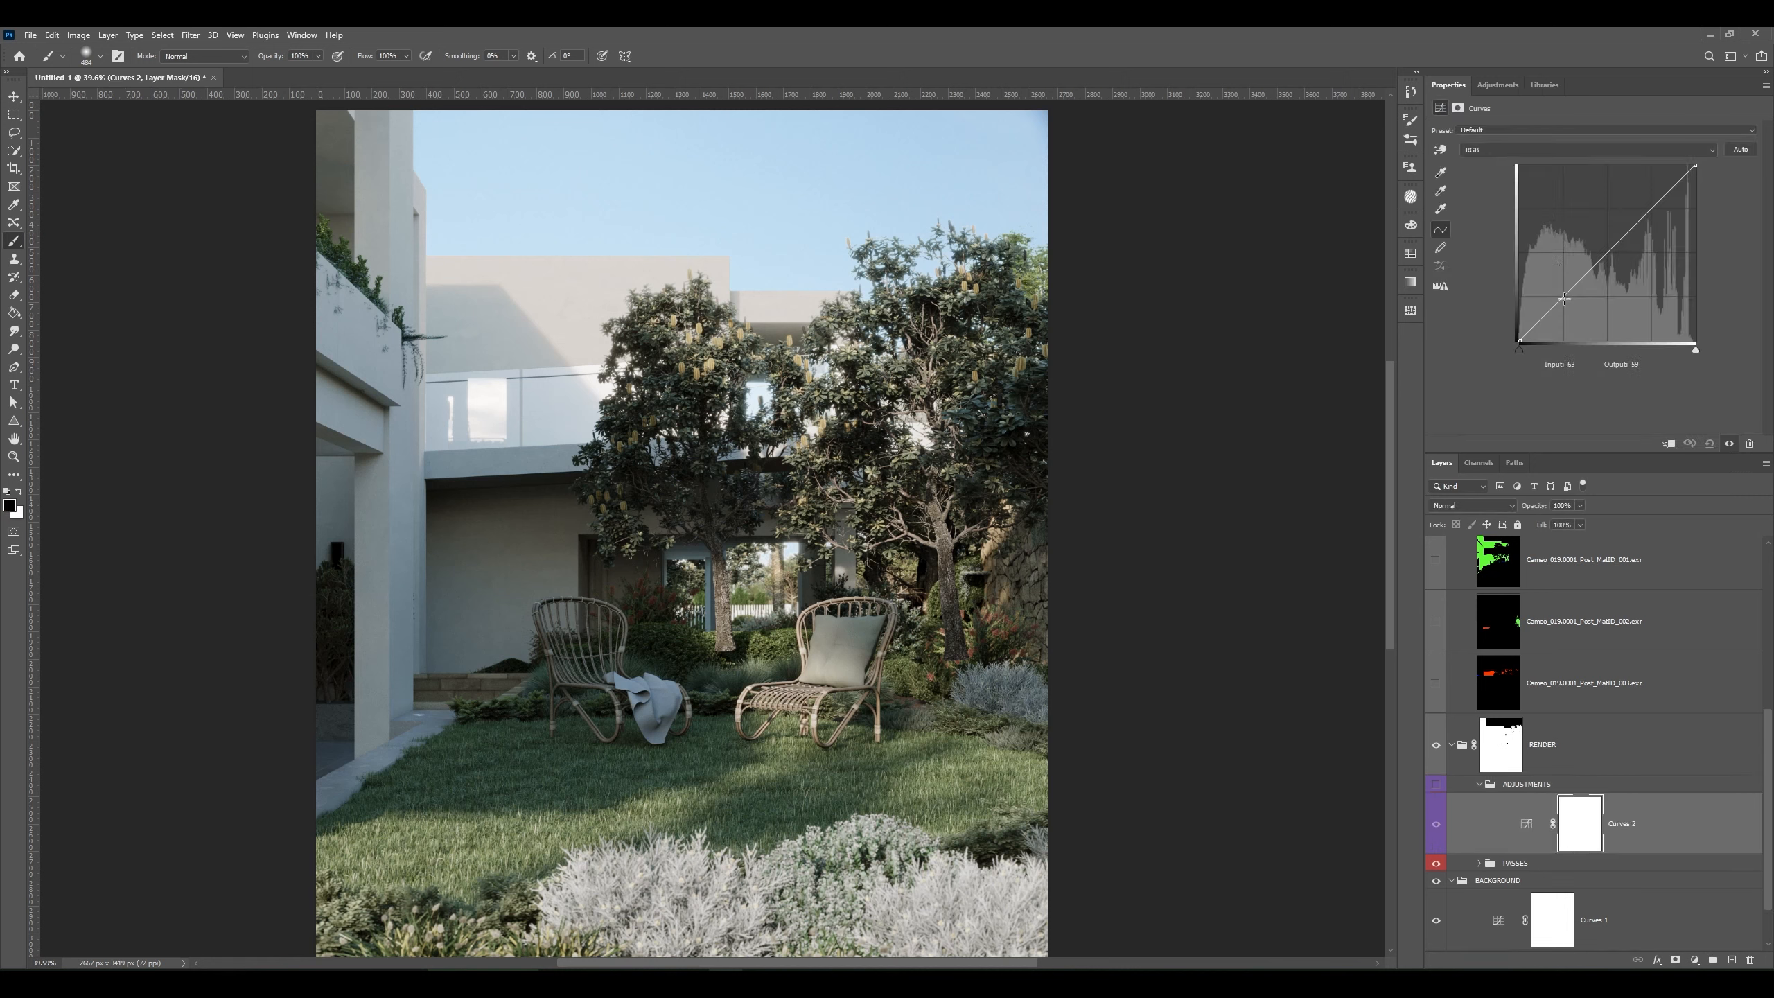
# - Shape a slight S-curve by lowering the shadows and raising the highlights from input 190 to output 198, and show the ADJUSTMENTS group
pyautogui.moveTo(1565, 300); pyautogui.dragTo(1565, 303)
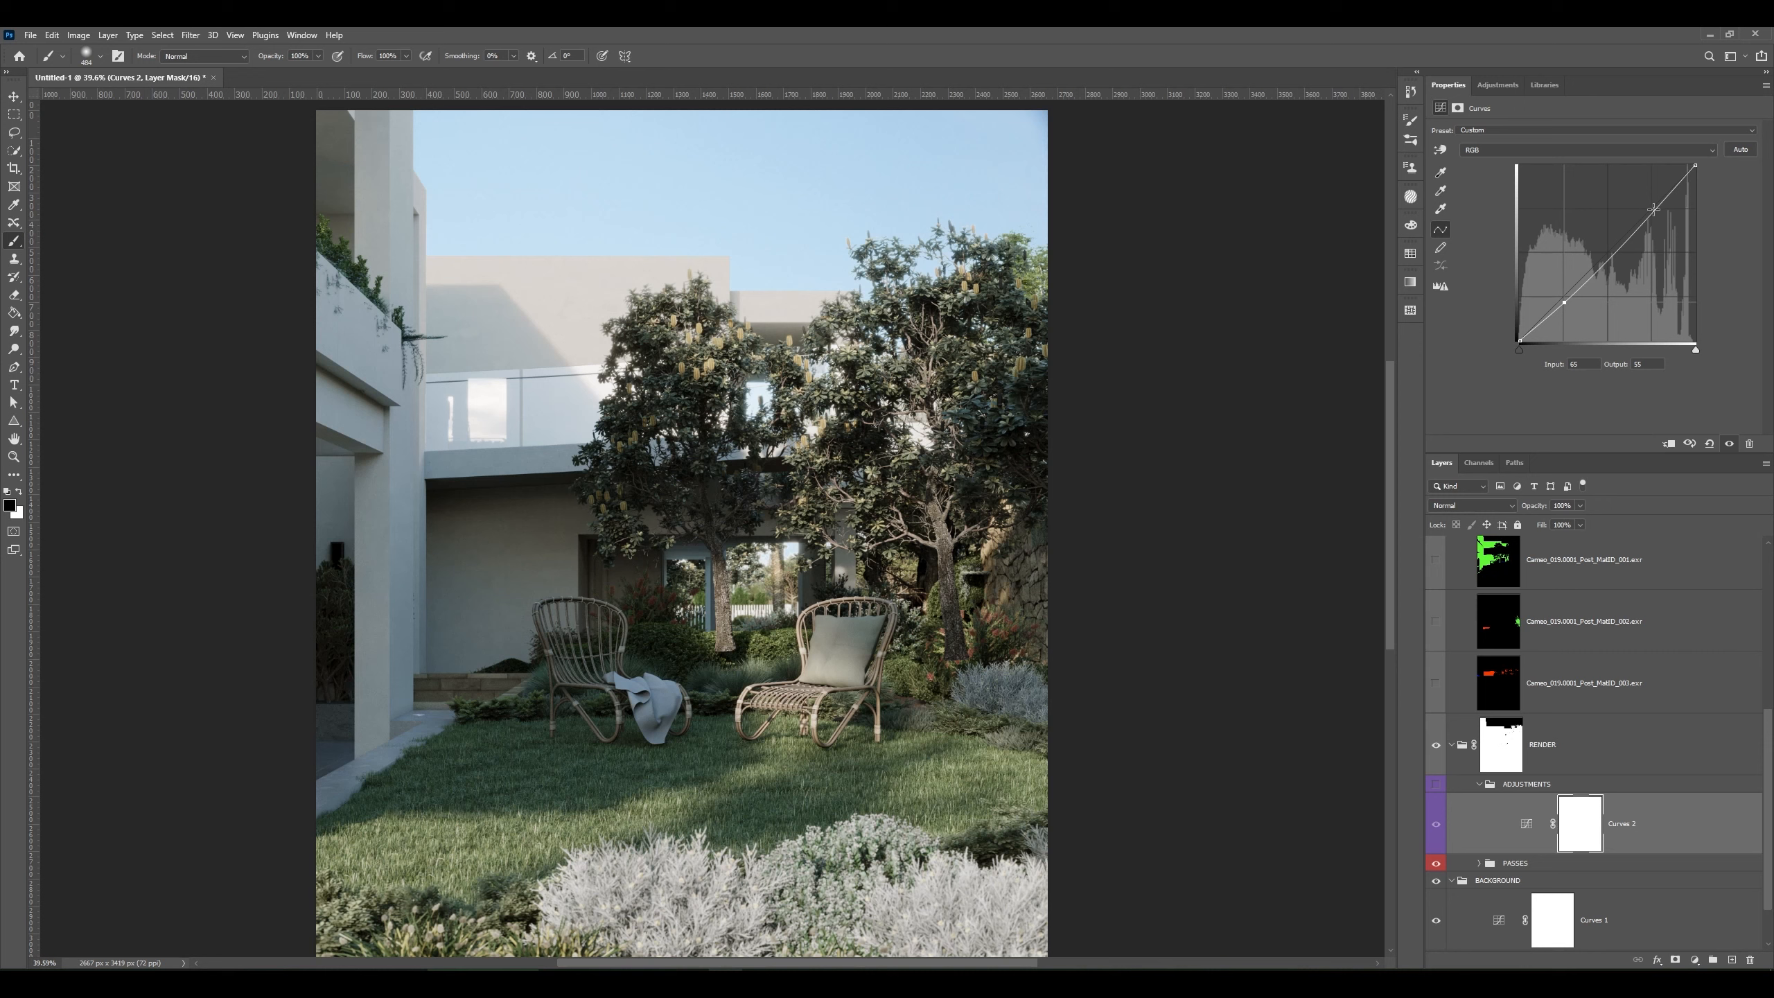
pyautogui.moveTo(1655, 211); pyautogui.dragTo(1652, 206)
pyautogui.click(1436, 785)
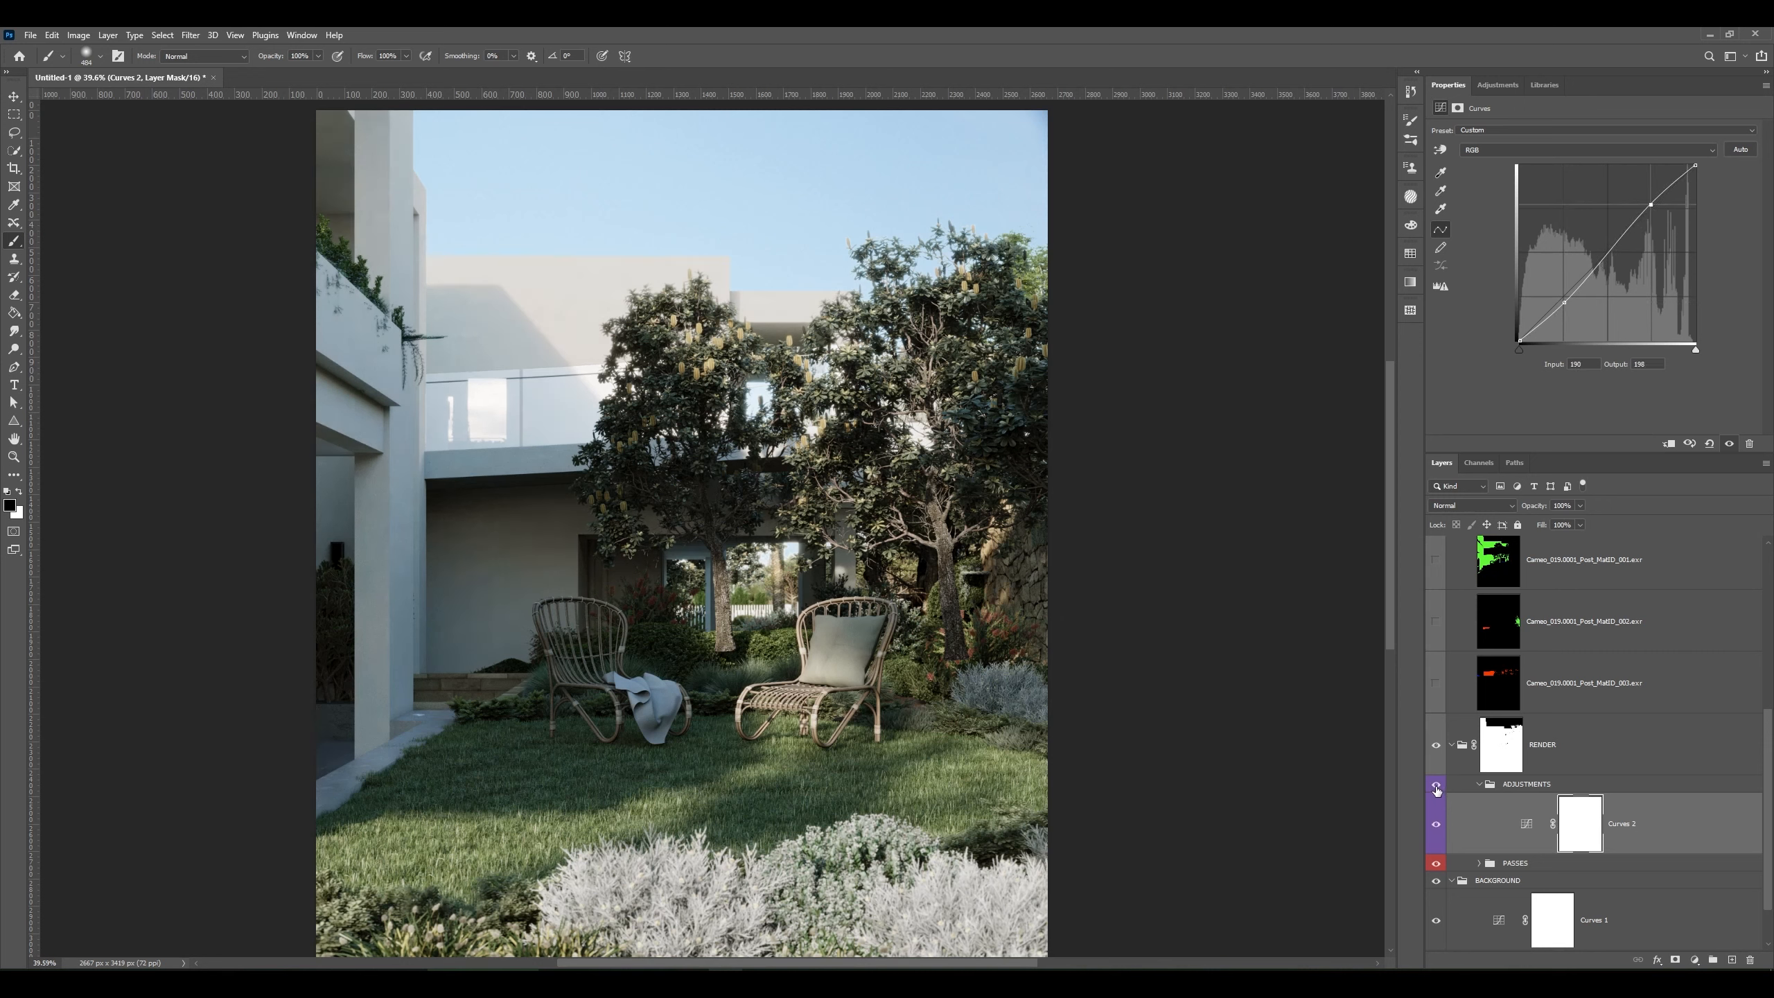
# - Compare the image with the Curves 2 layer hidden and shown, and slightly soften the curve's shadow point
pyautogui.click(1433, 835)
pyautogui.click(1433, 835)
pyautogui.click(1434, 835)
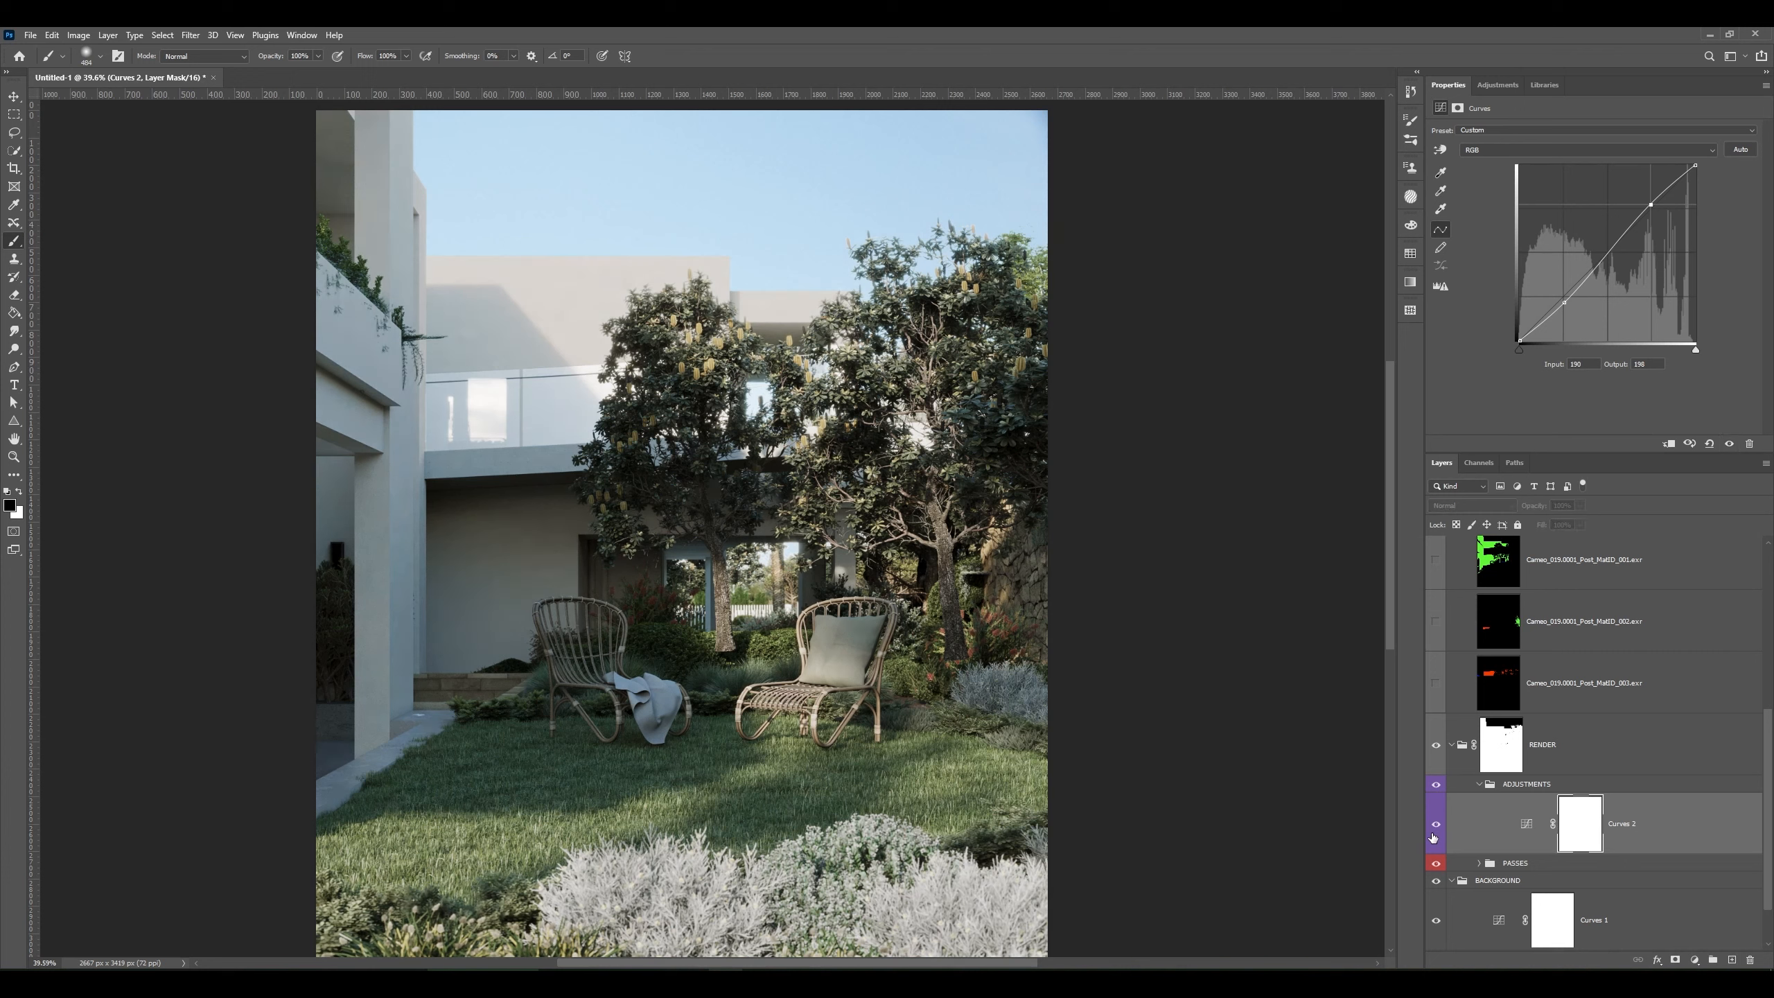
pyautogui.click(1434, 835)
pyautogui.click(1565, 302)
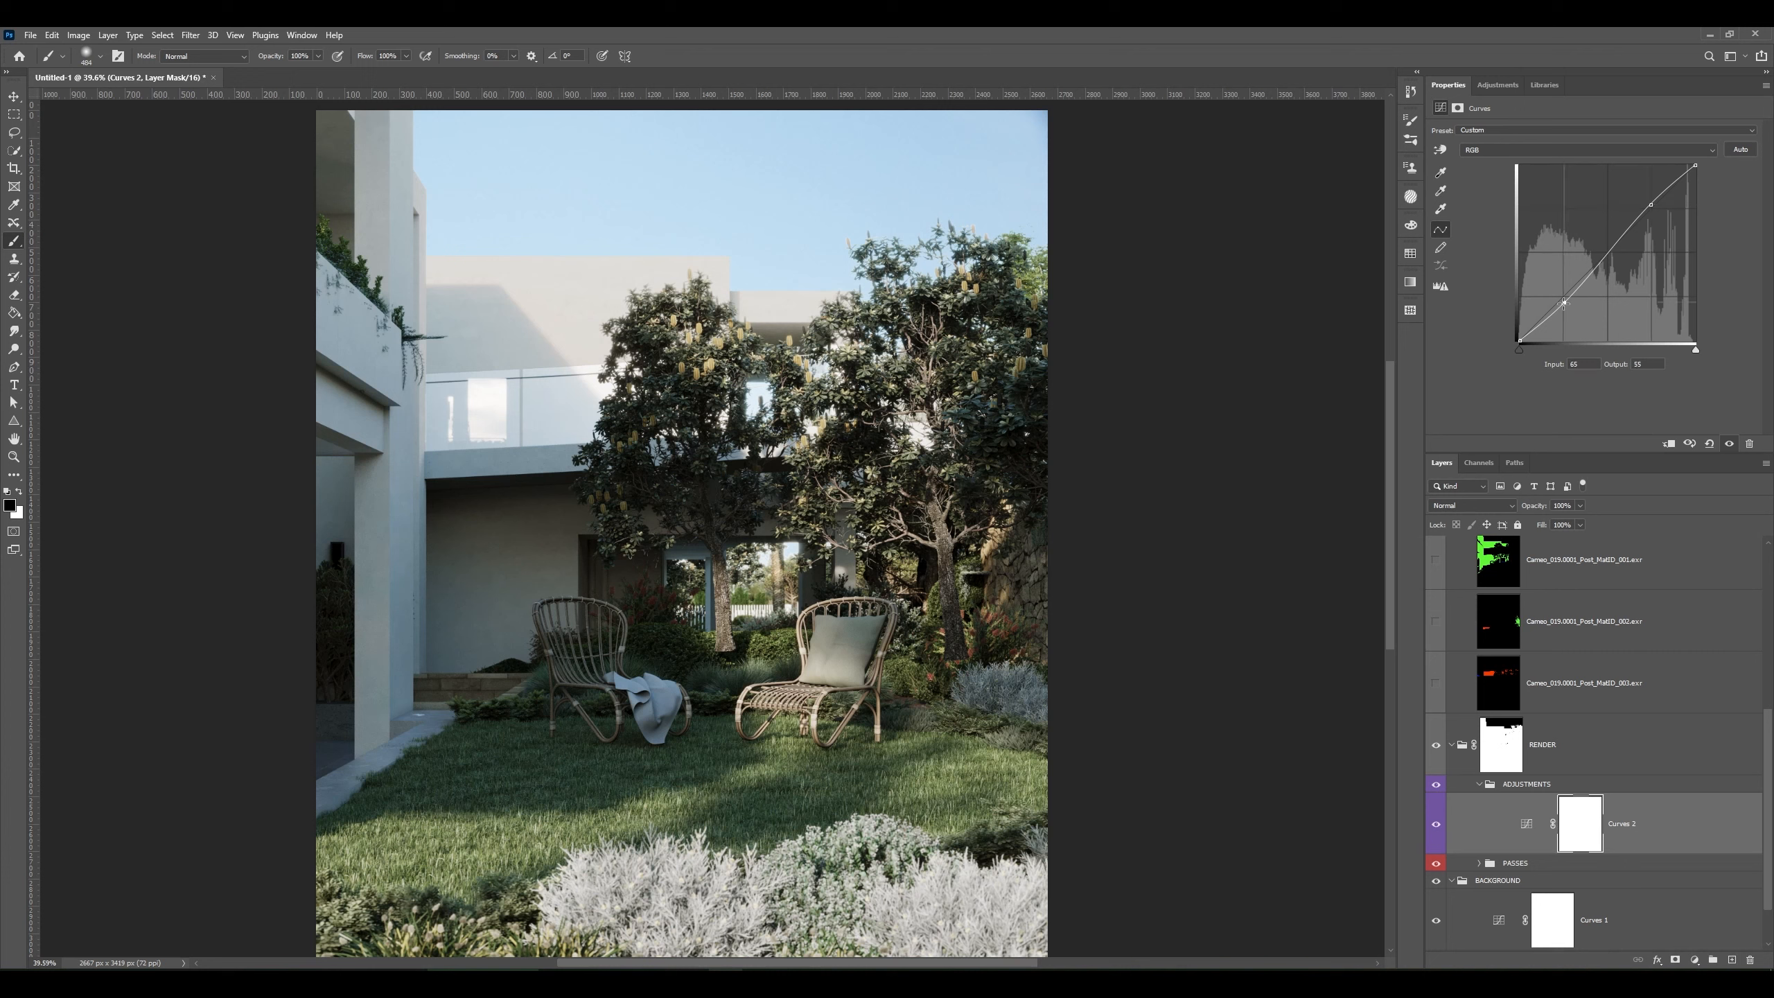
pyautogui.moveTo(1565, 302); pyautogui.dragTo(1562, 302)
pyautogui.press('v')
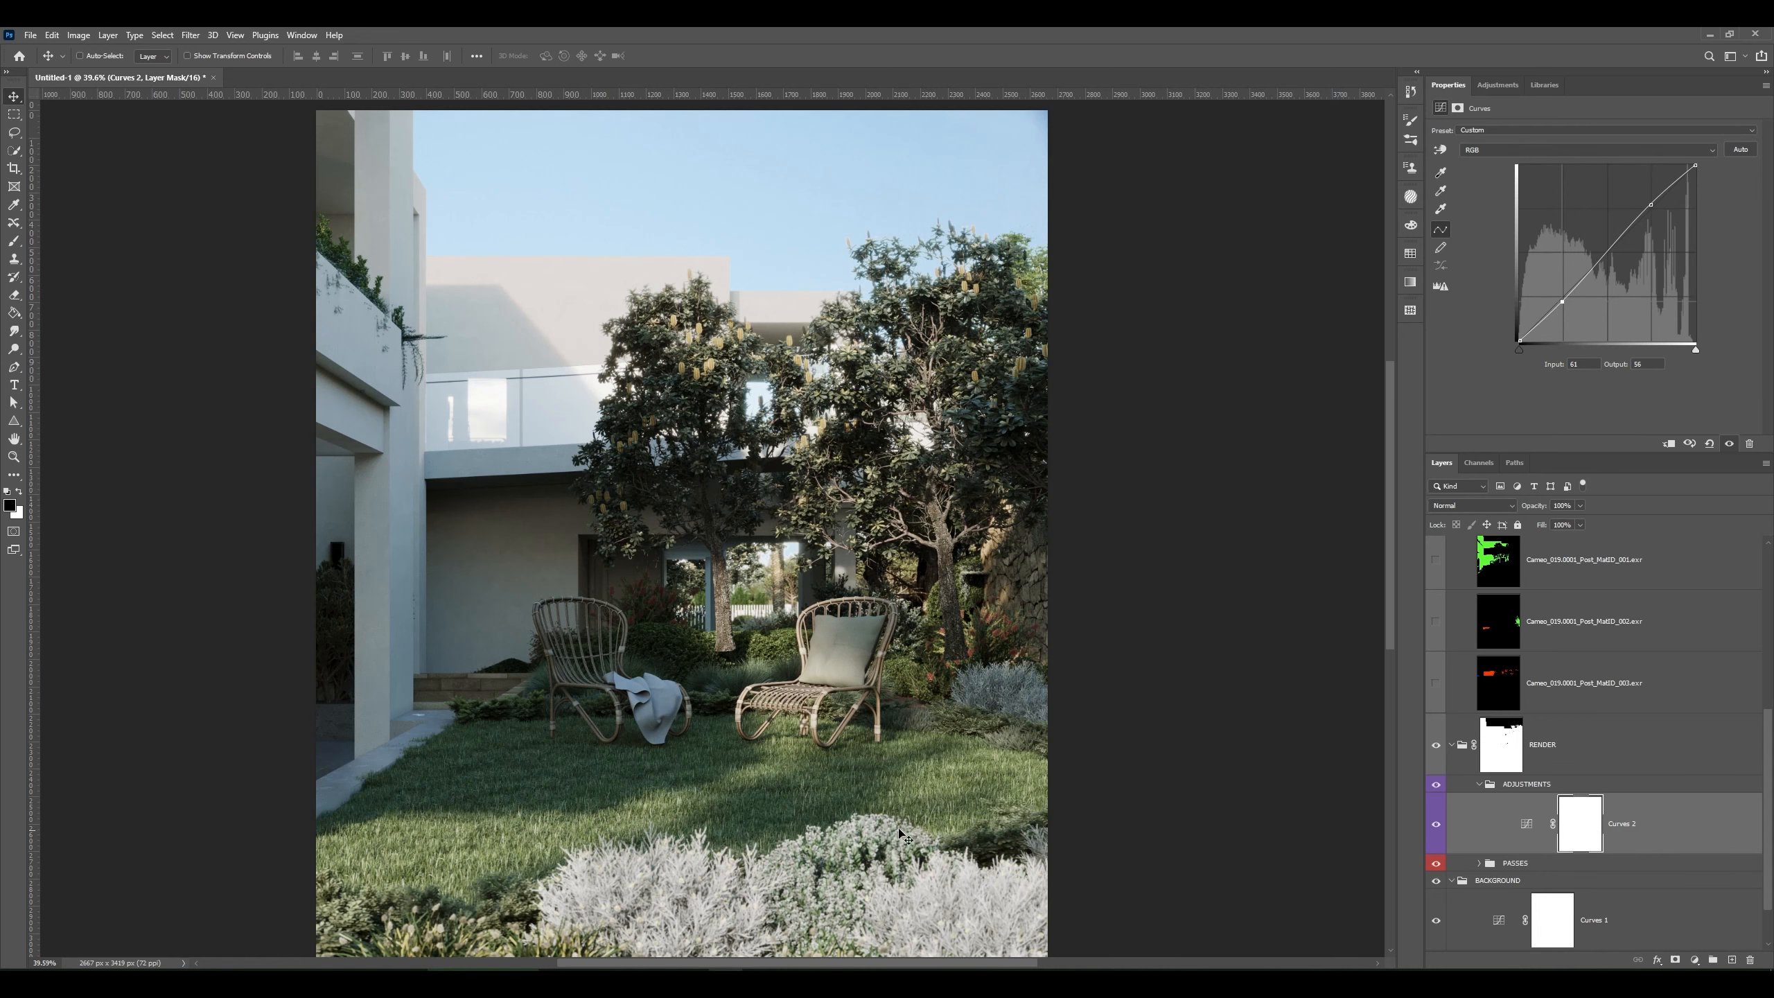
pyautogui.scroll(5, 1493, 760)
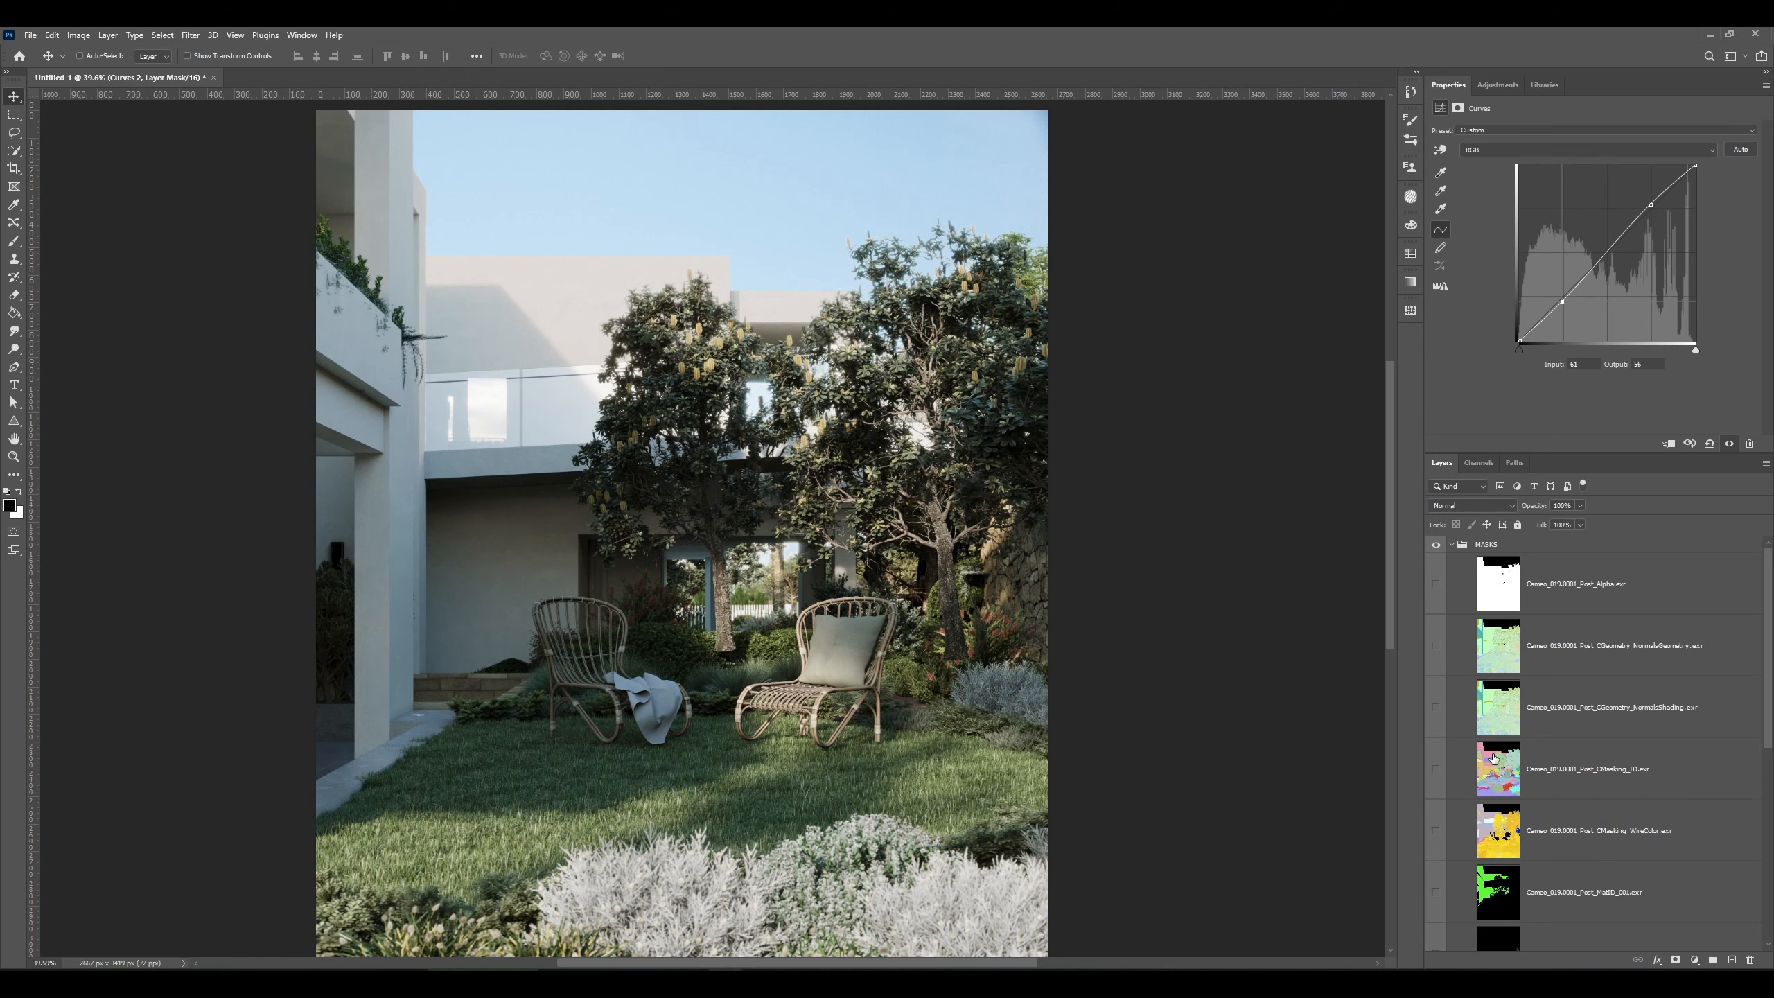
# - Show the Cameo_019 CMasking_WireColor pass in the MASKS group
pyautogui.scroll(-1, 1502, 769)
pyautogui.click(1573, 792)
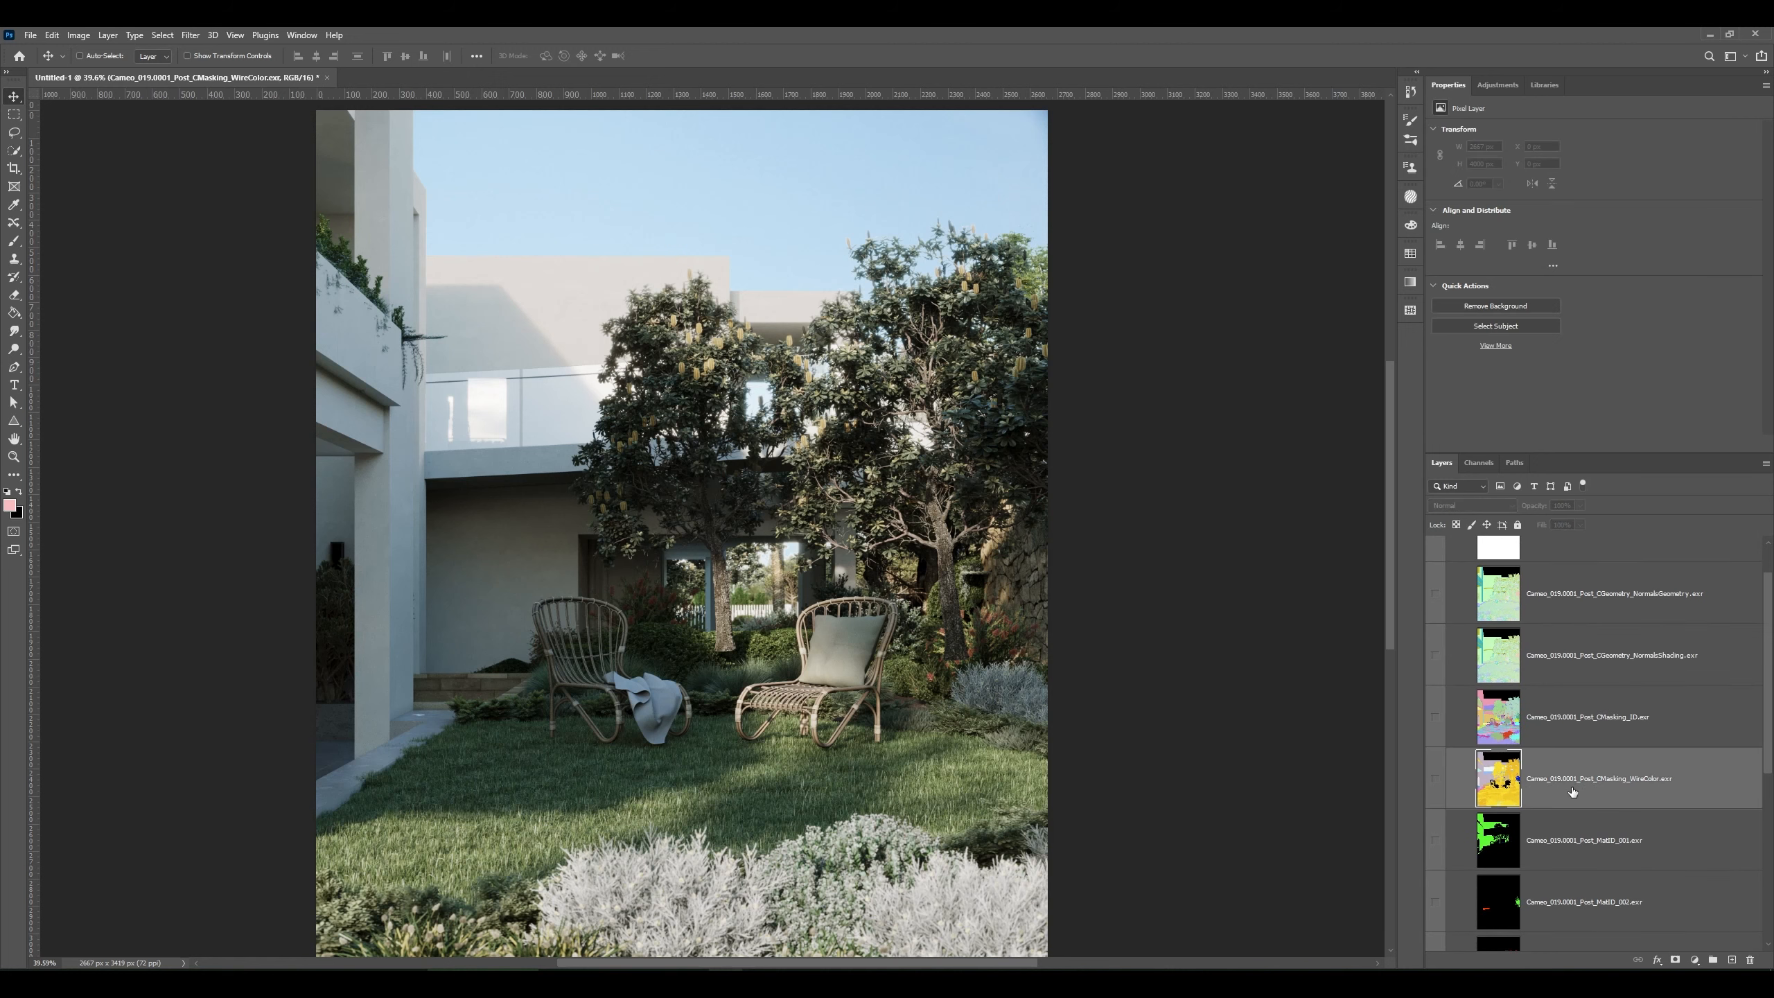
pyautogui.click(1436, 777)
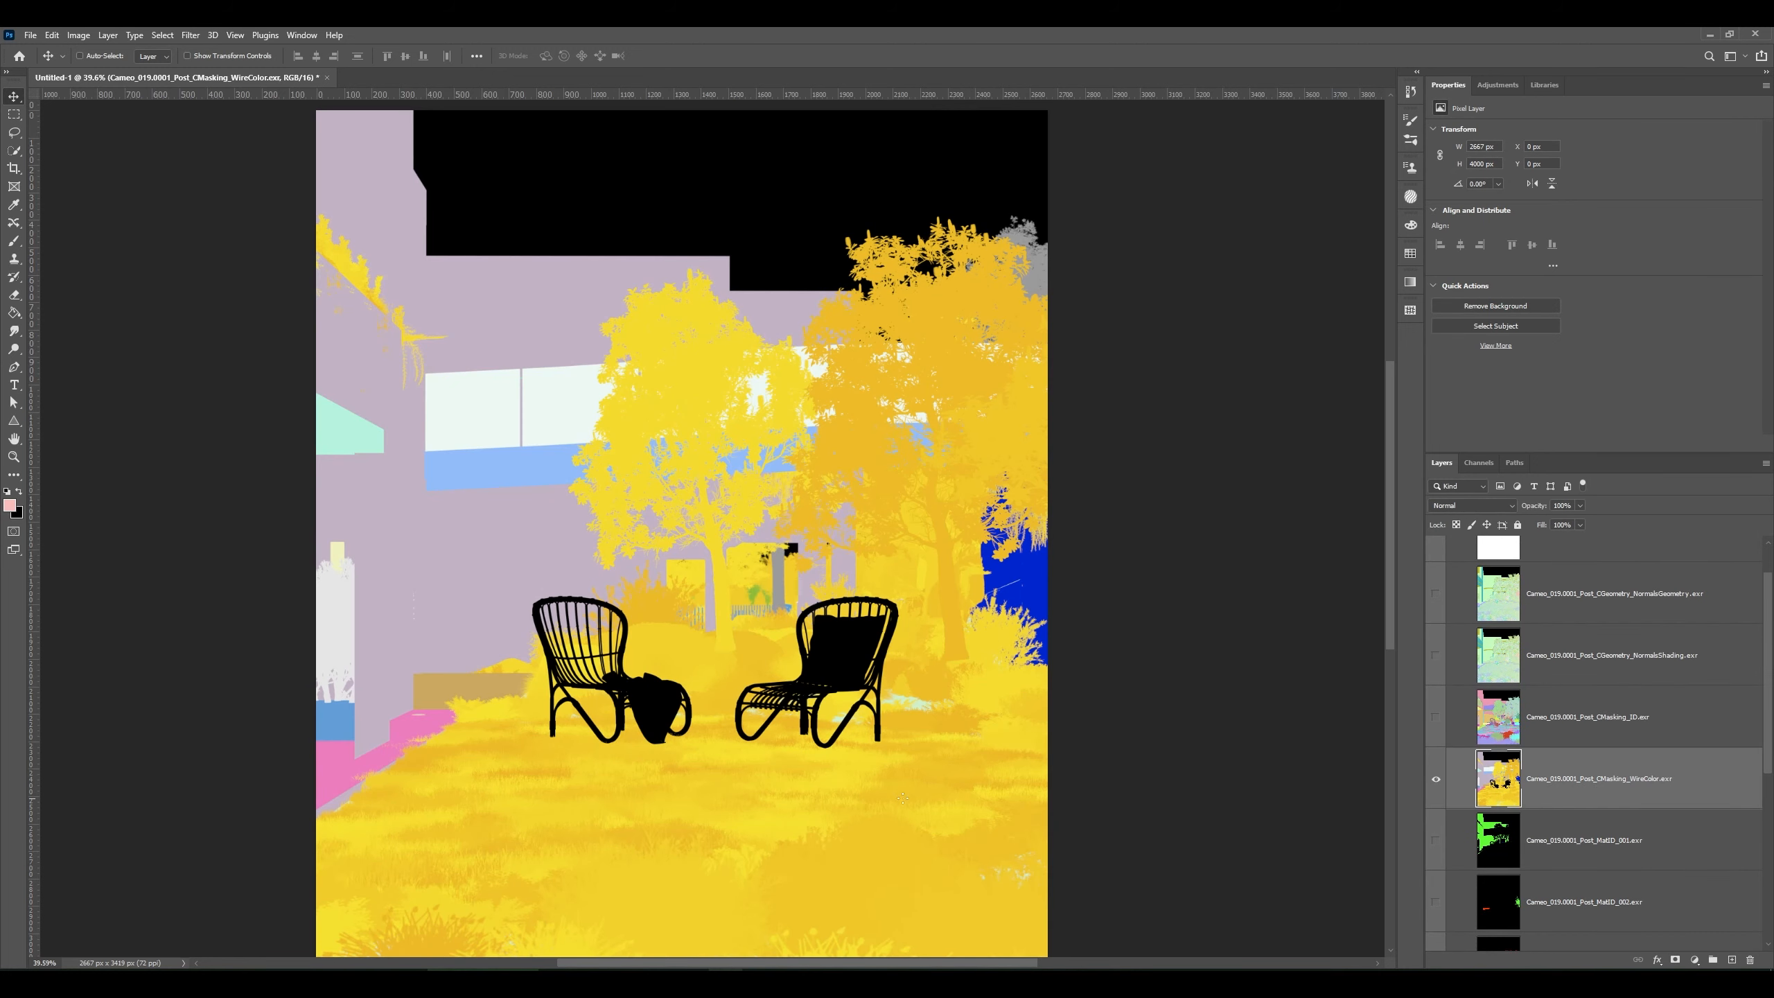
# - Select the yellow vegetation areas of the WireColor pass with Color Range at Fuzziness 181
pyautogui.press('w')
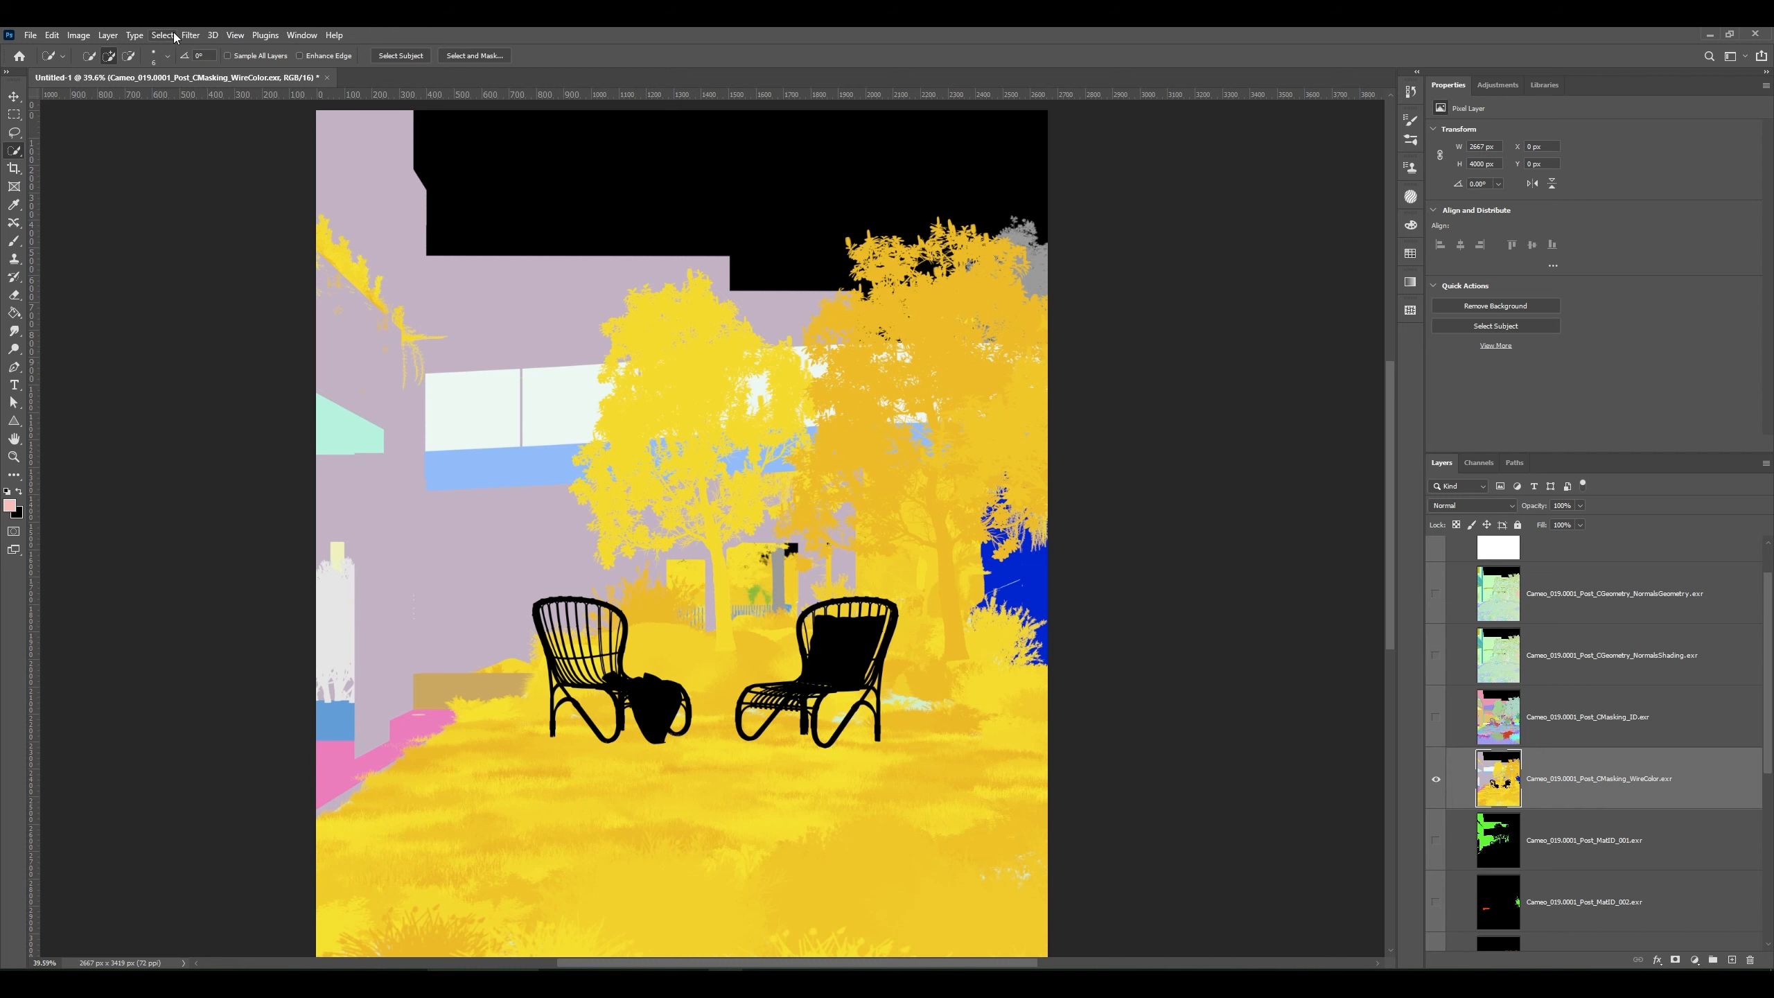
pyautogui.click(174, 34)
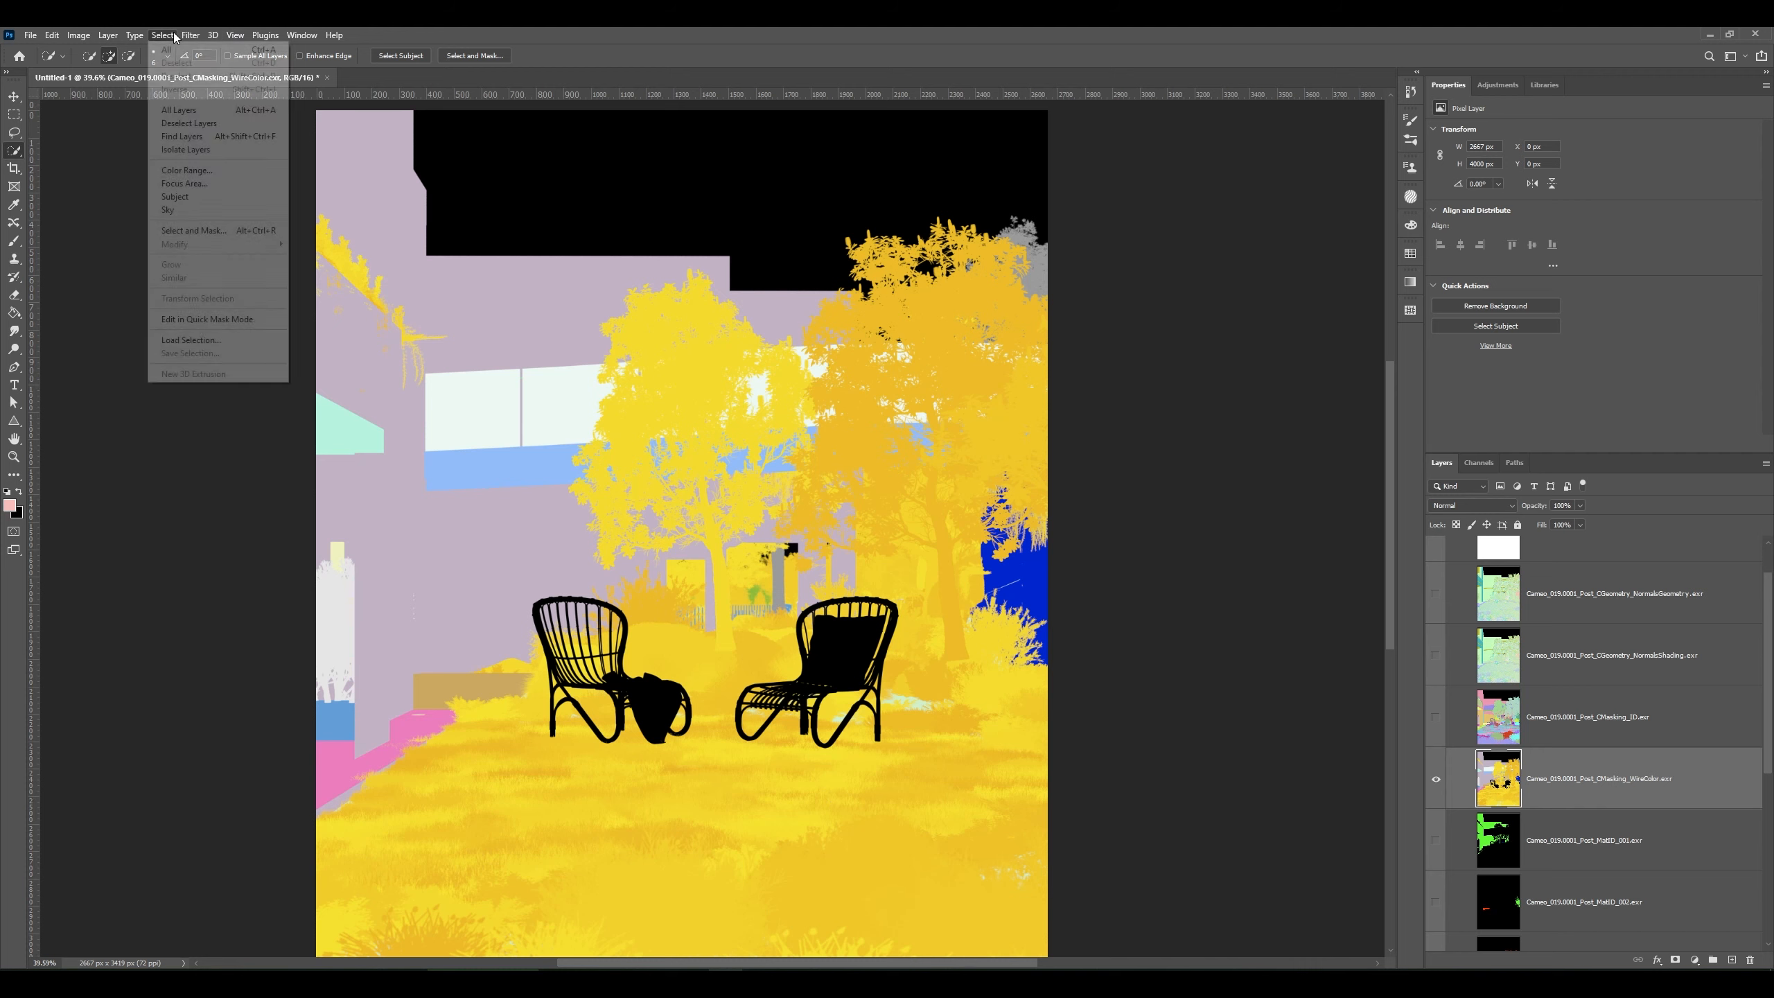
pyautogui.click(185, 171)
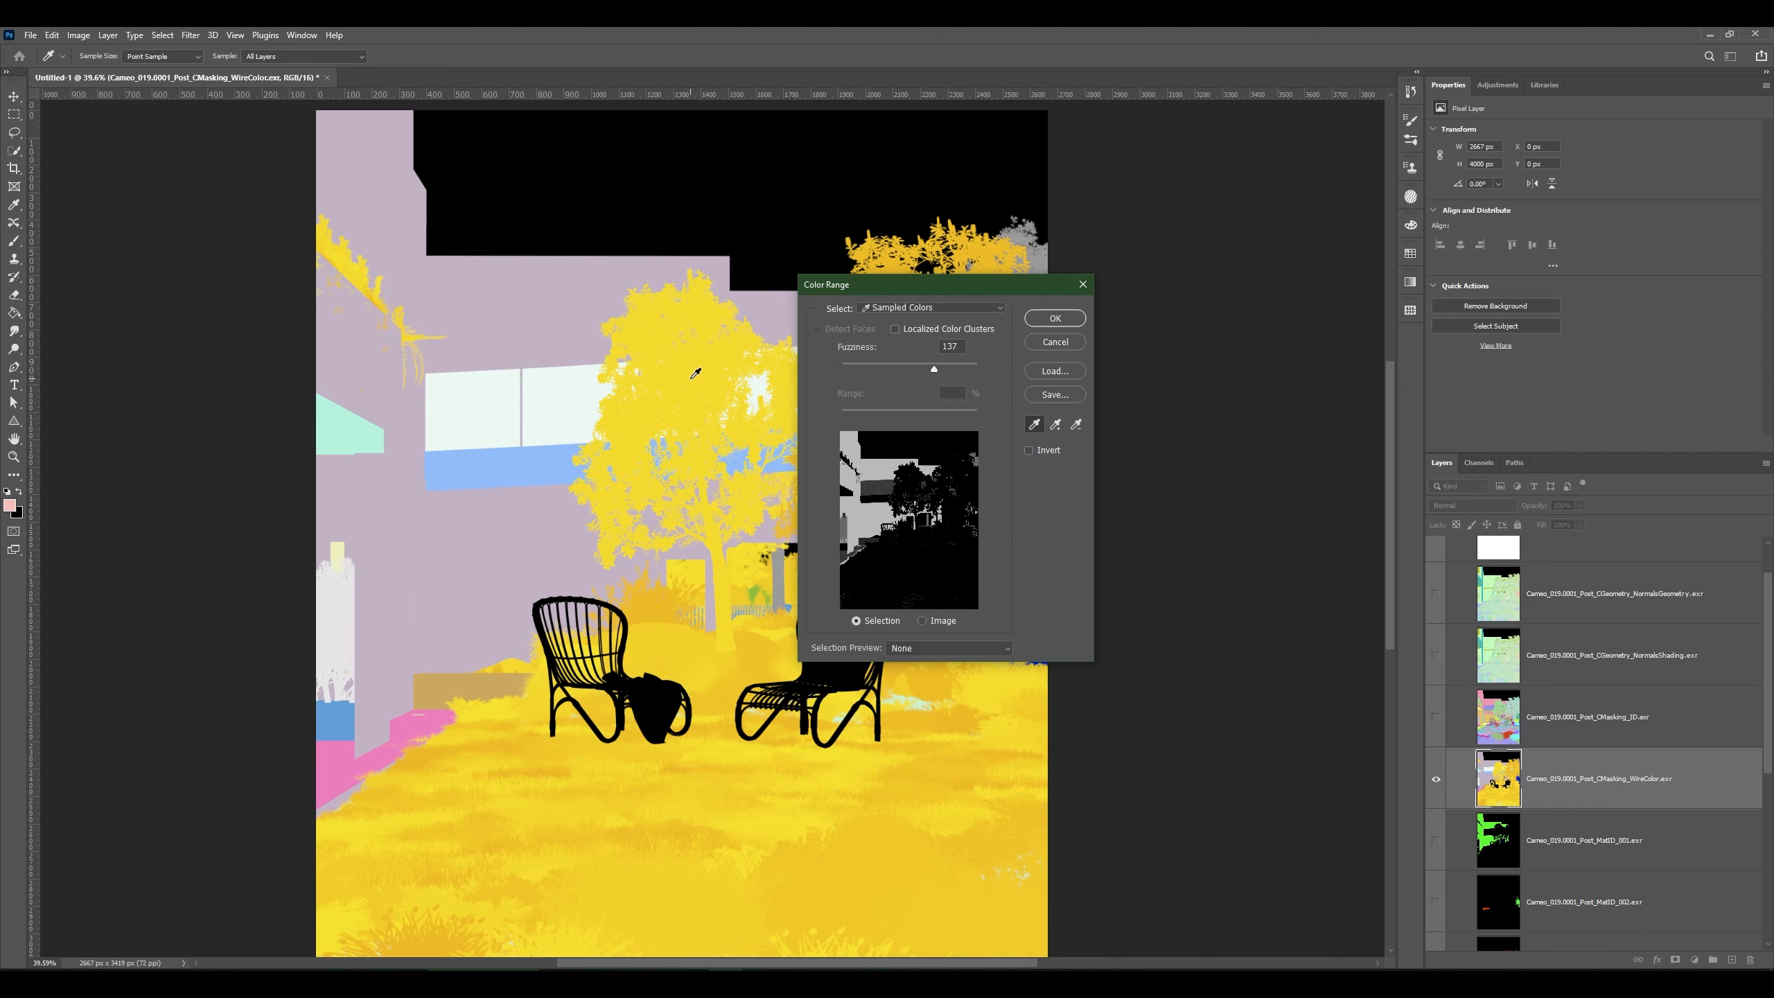
pyautogui.click(696, 373)
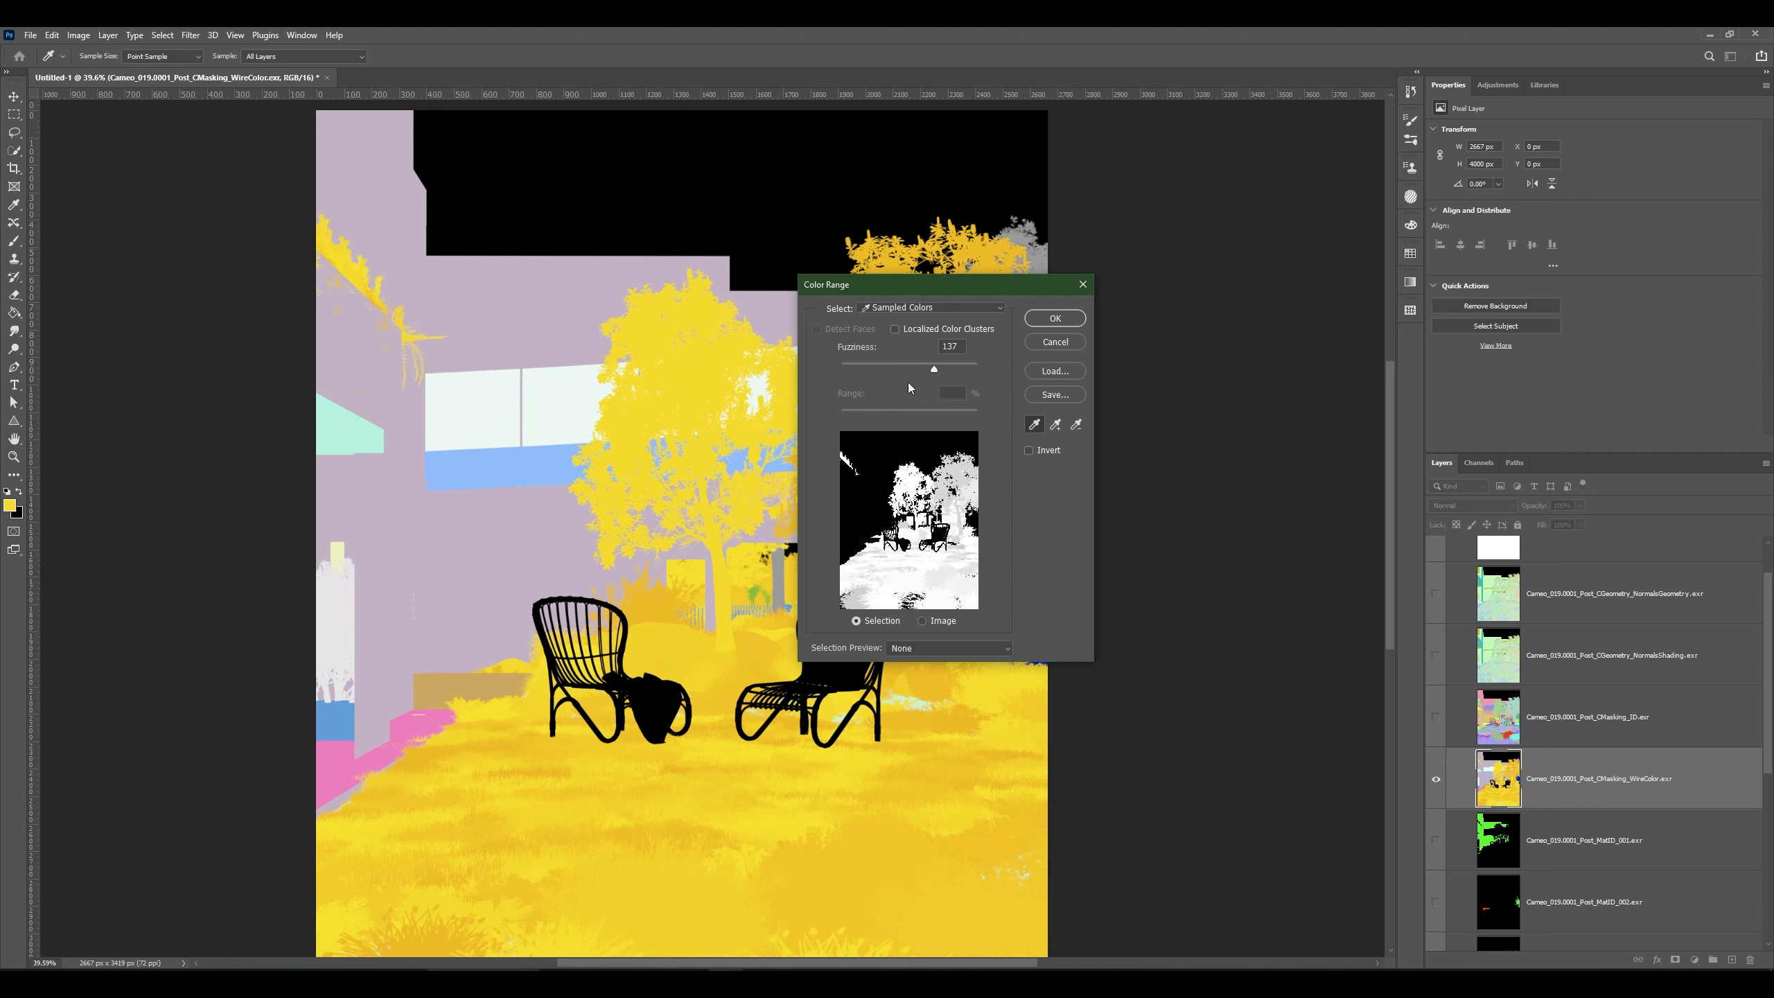
pyautogui.moveTo(910, 365); pyautogui.dragTo(967, 372)
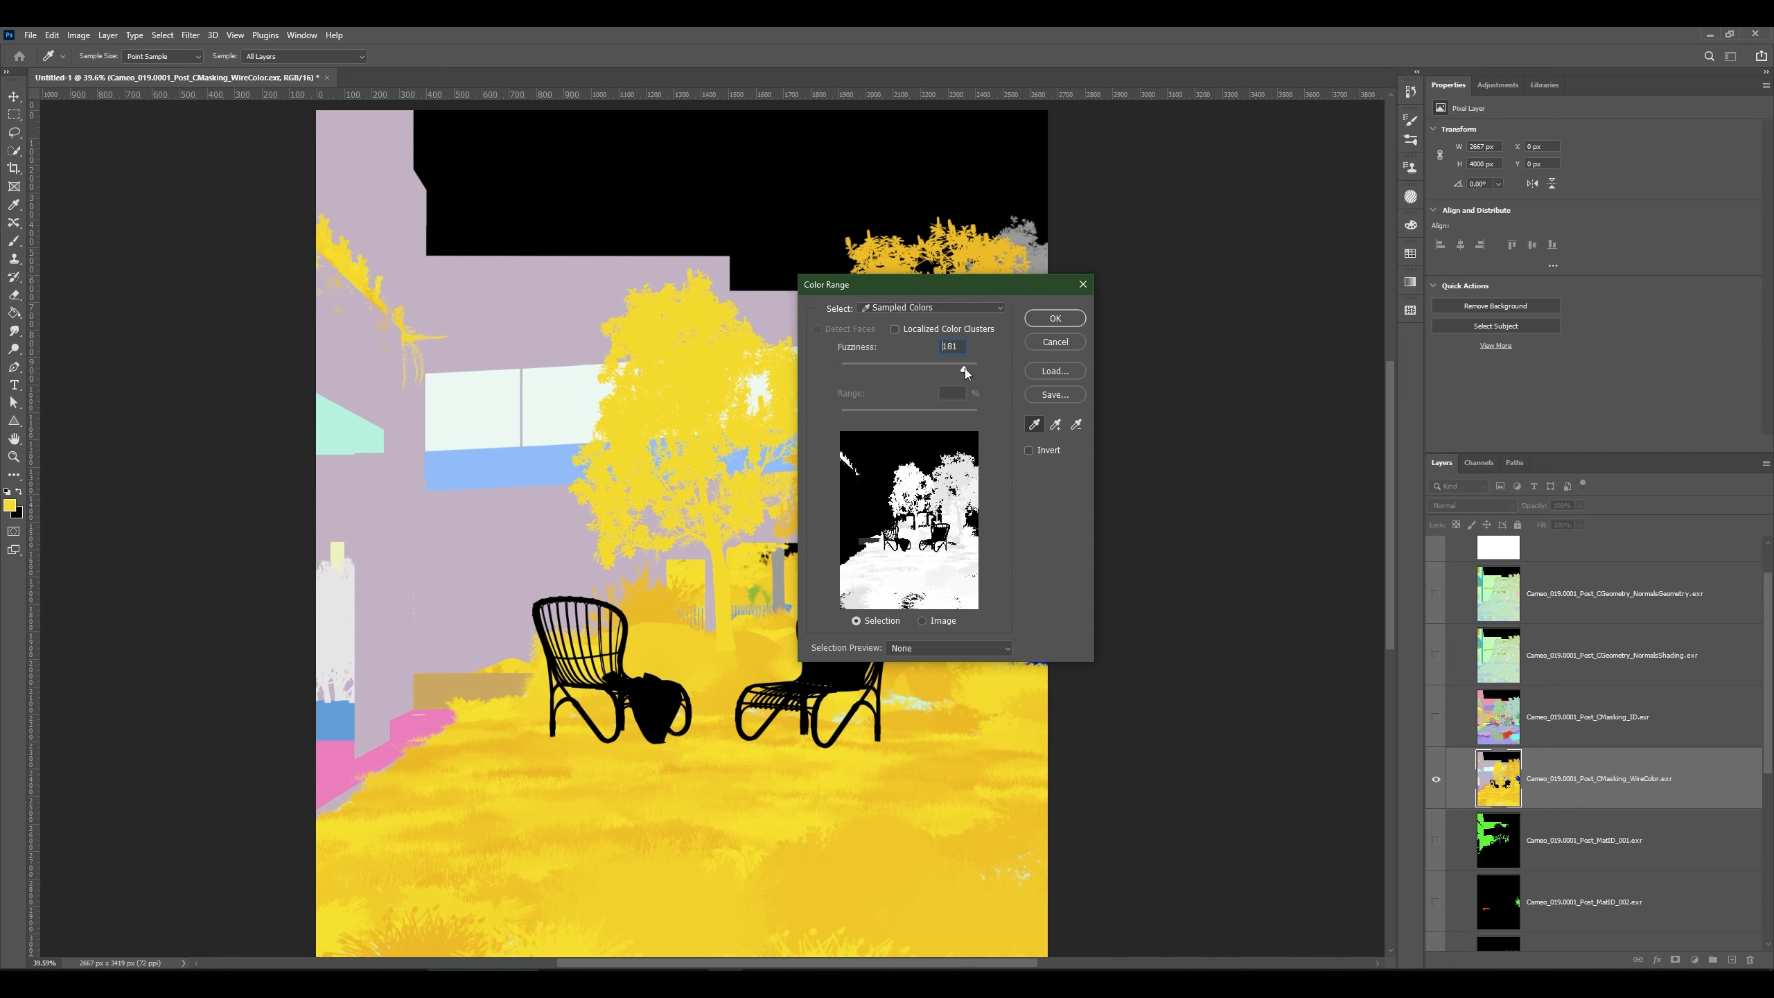
pyautogui.click(1035, 319)
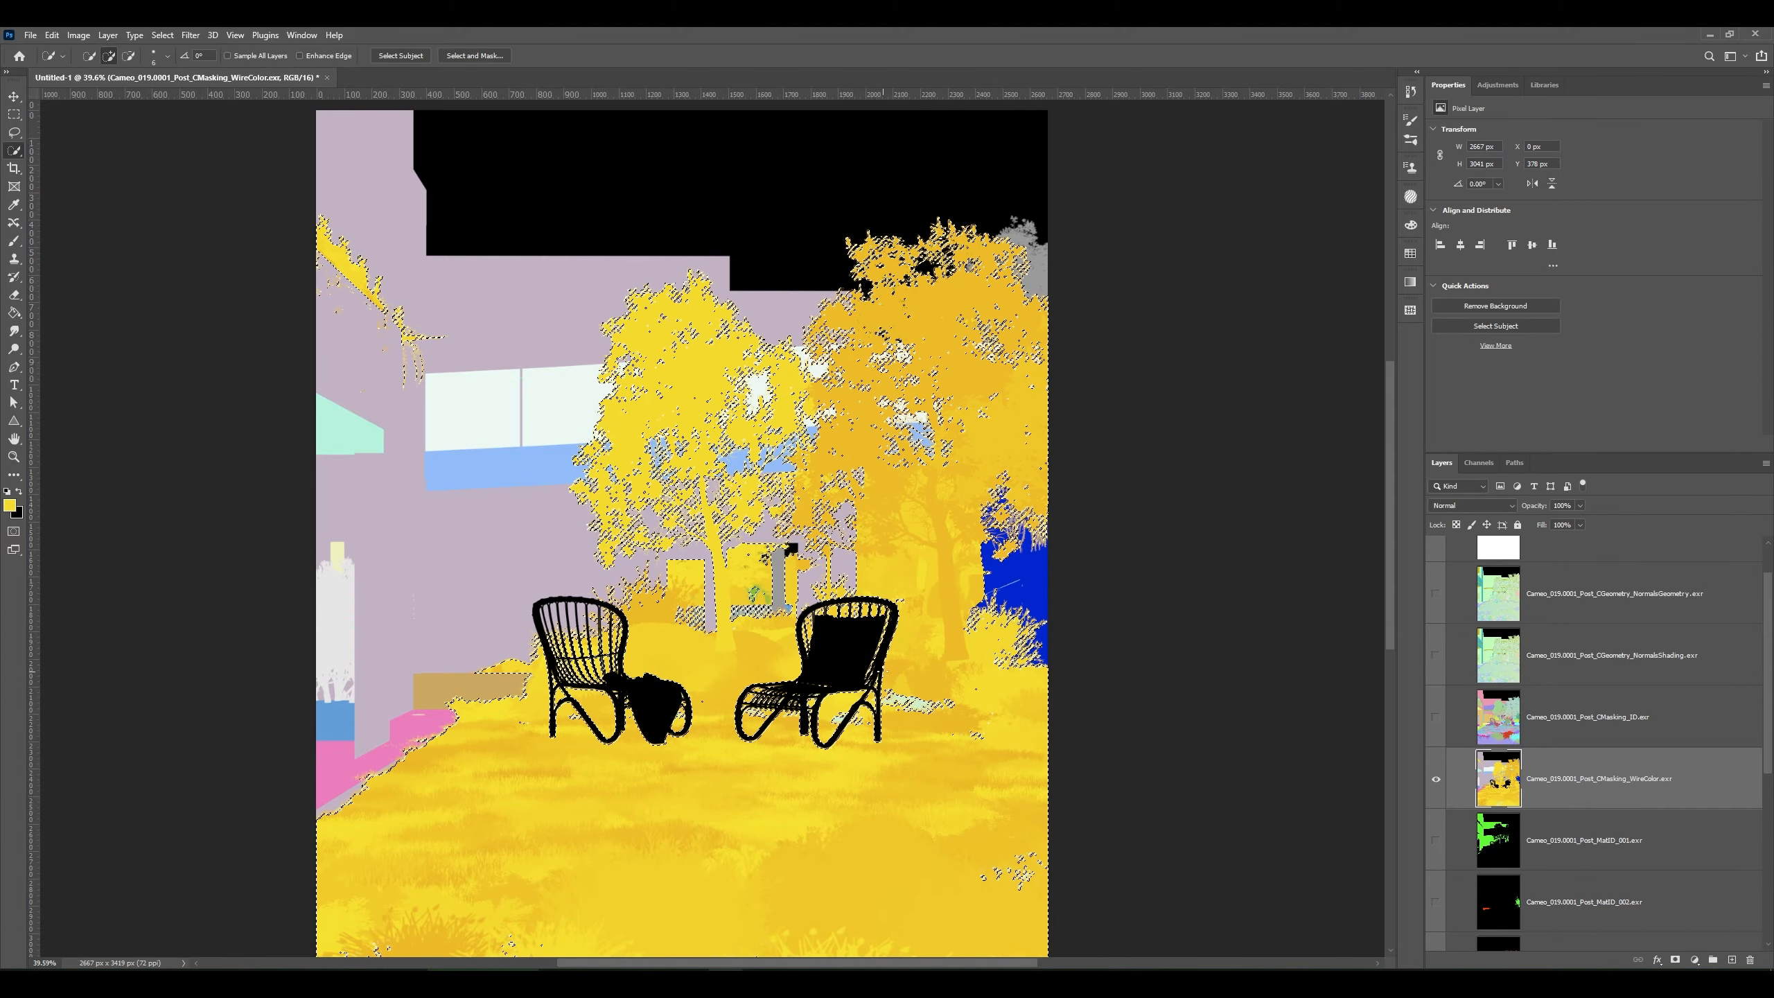
# - Hide the WireColor pass and add a Hue/Saturation adjustment above Curves 2, masked by the vegetation selection
pyautogui.click(1437, 787)
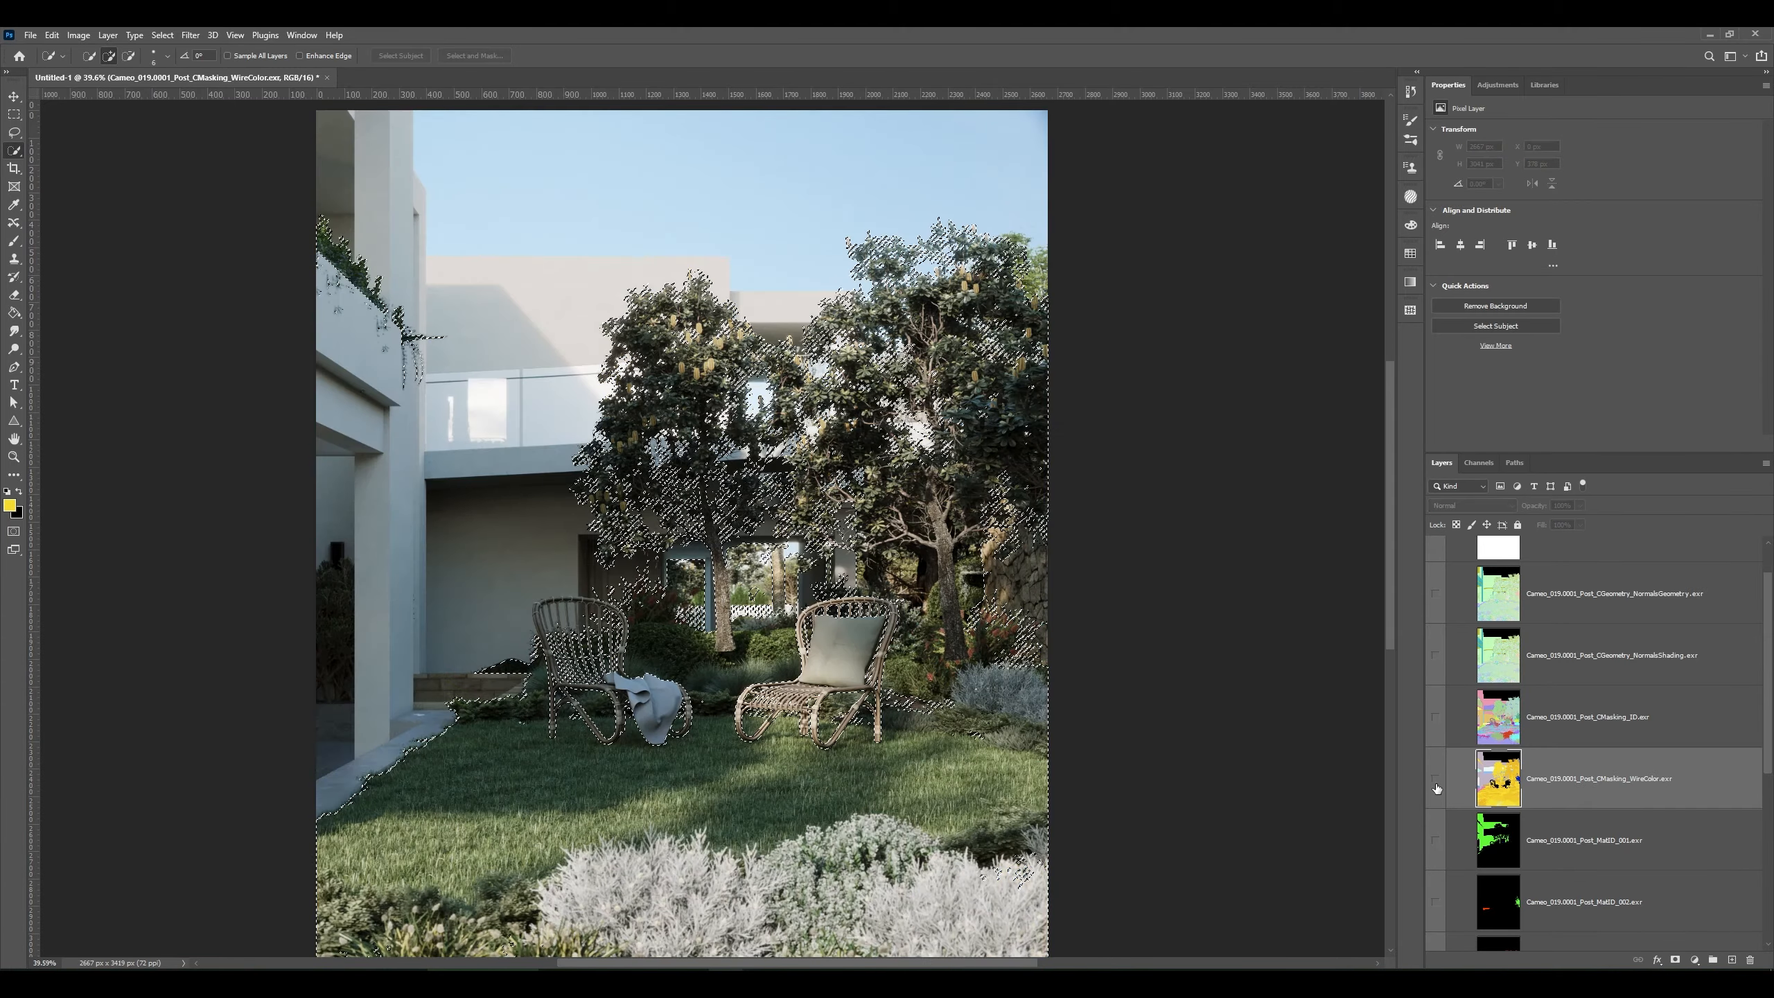
pyautogui.scroll(-5, 1557, 762)
pyautogui.scroll(-1, 1557, 762)
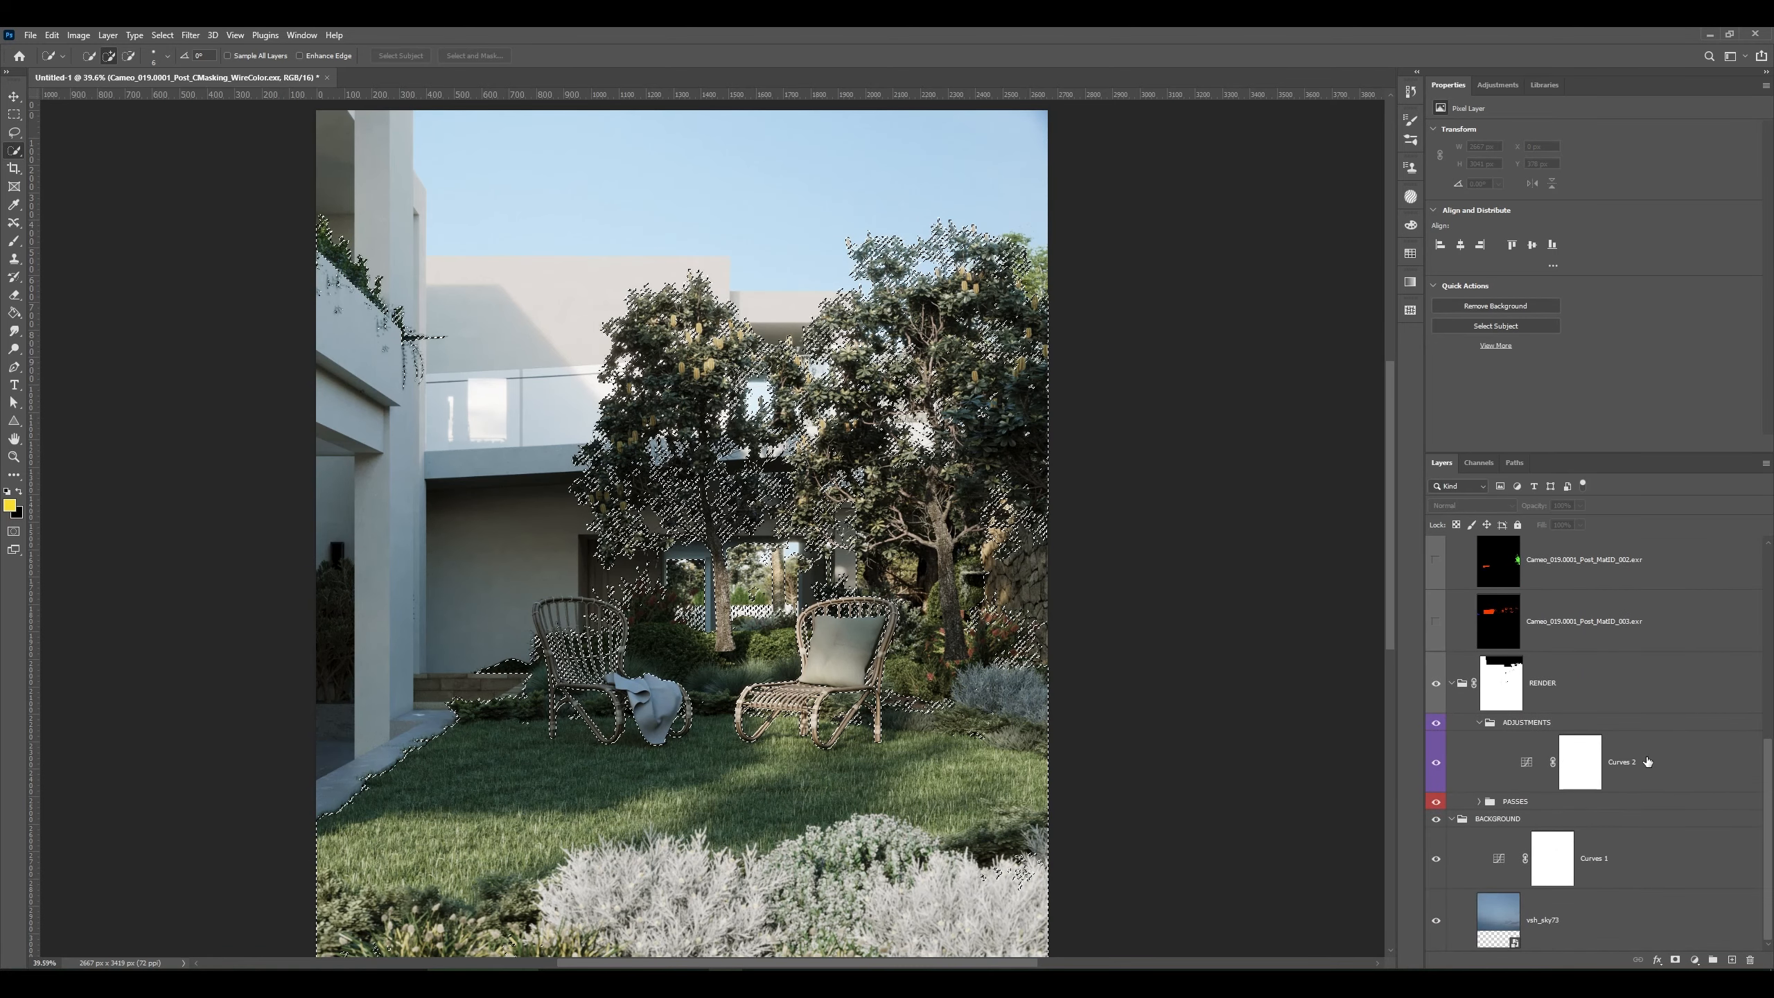
pyautogui.click(1573, 762)
pyautogui.click(1502, 84)
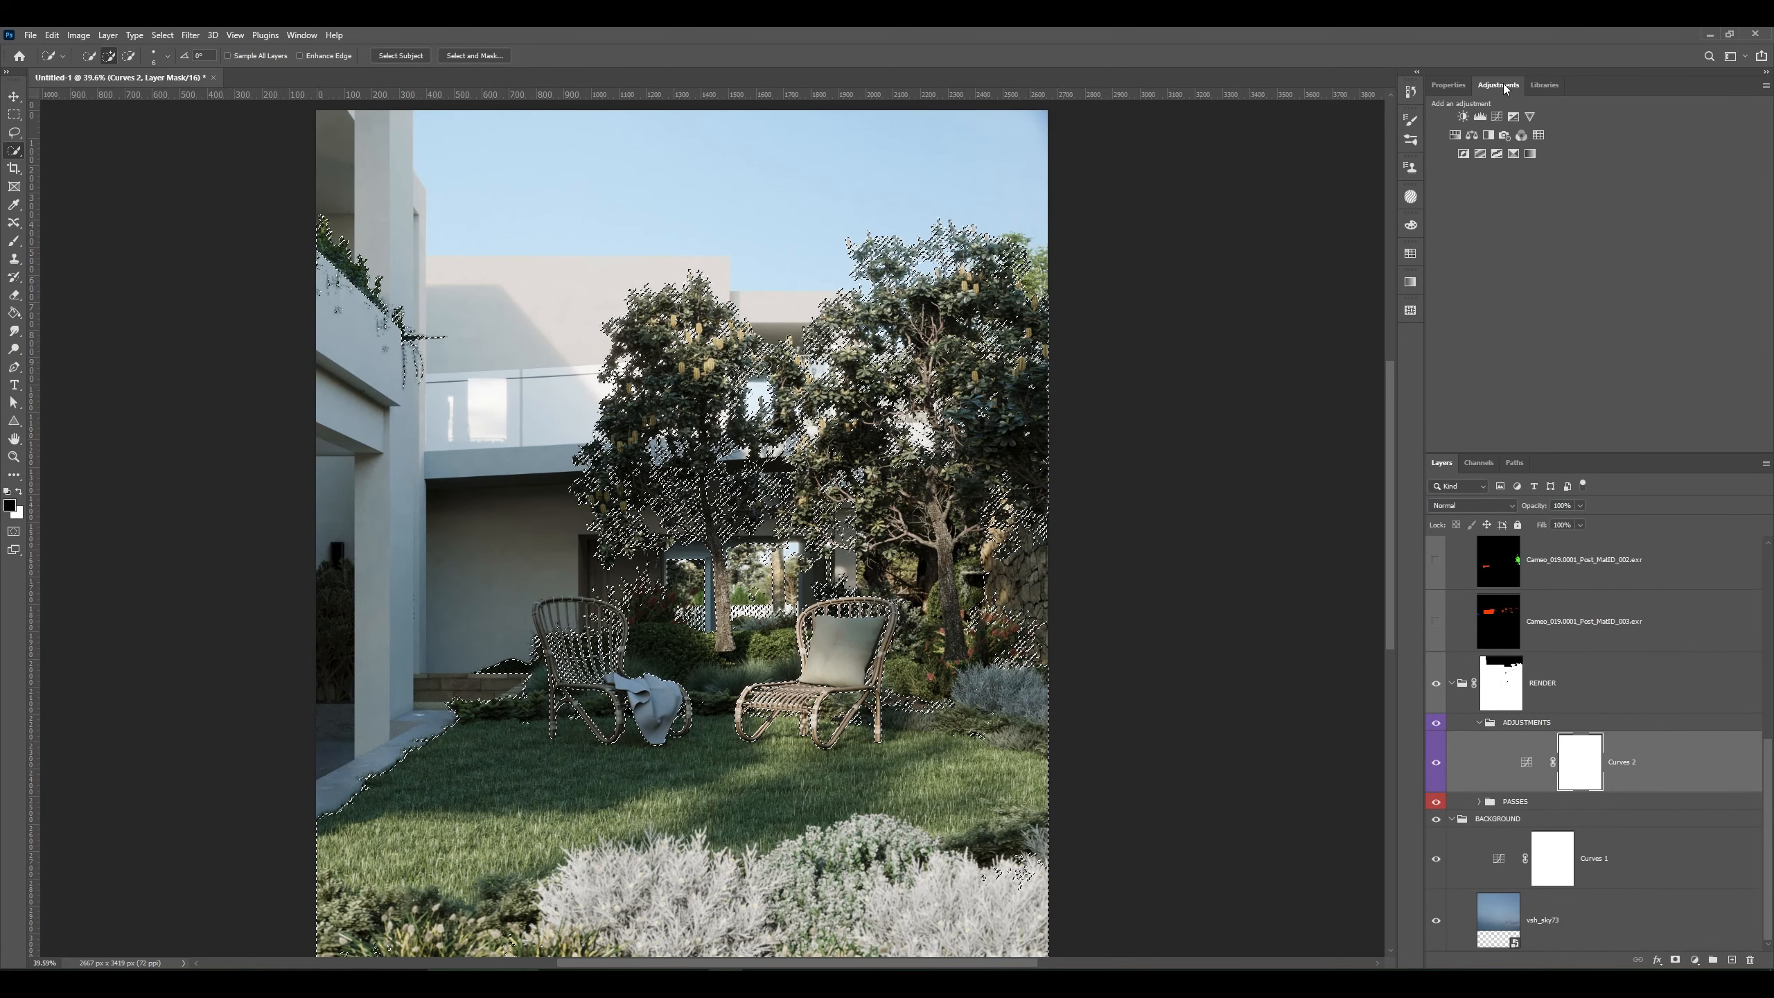
pyautogui.click(1455, 135)
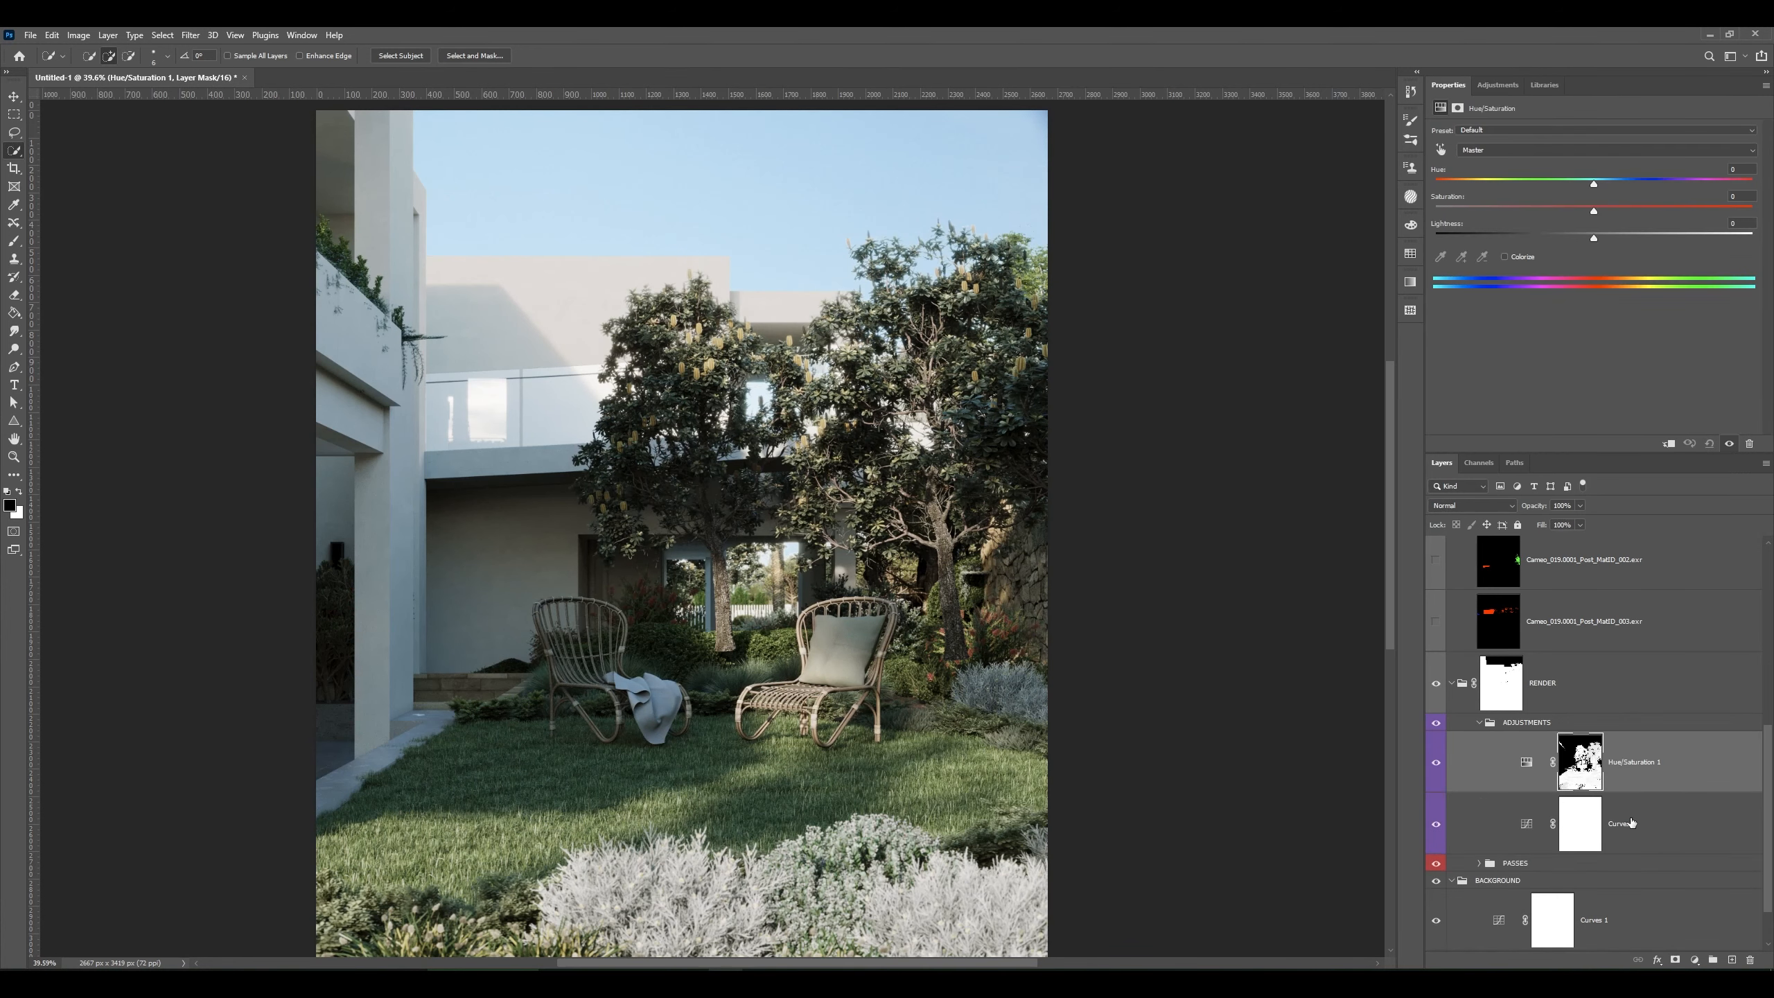
# - Inspect the Hue/Saturation layer's mask on its own and return to the normal image view
pyautogui.click(1663, 824)
pyautogui.click(1663, 784)
pyautogui.keyDown('alt'); pyautogui.click(1584, 777); pyautogui.keyUp('alt')
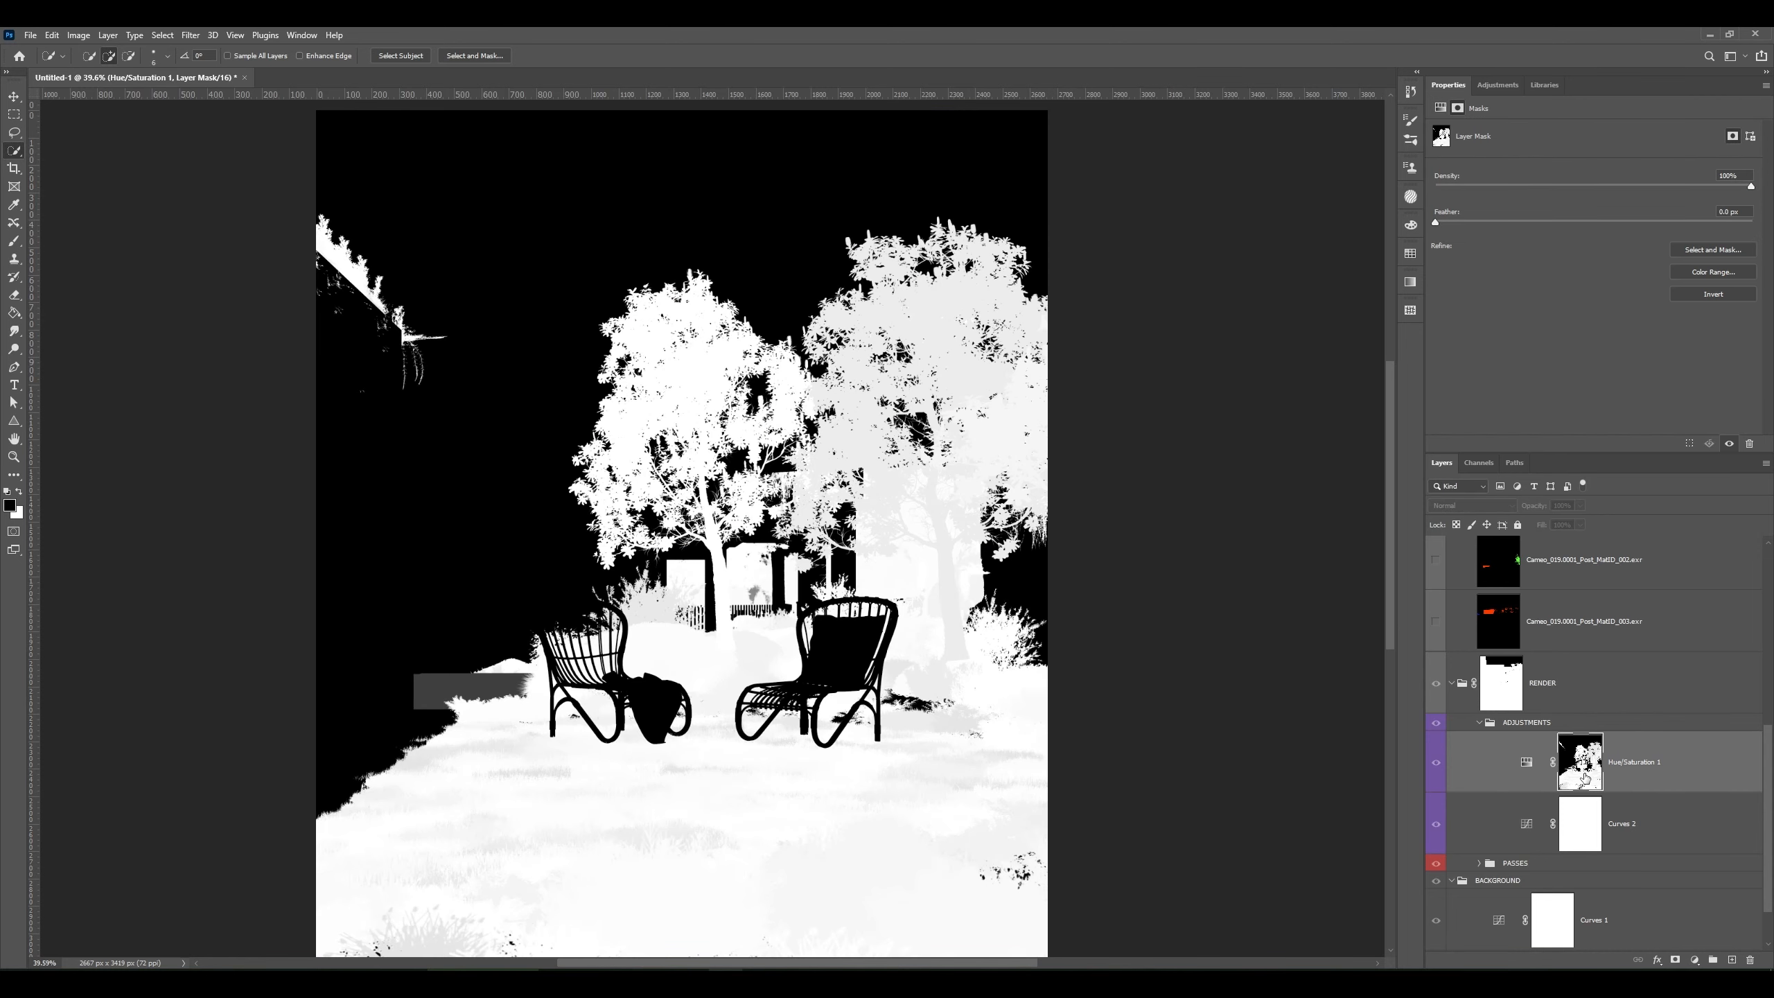
pyautogui.keyDown('alt'); pyautogui.click(1585, 777); pyautogui.keyUp('alt')
pyautogui.click(1671, 783)
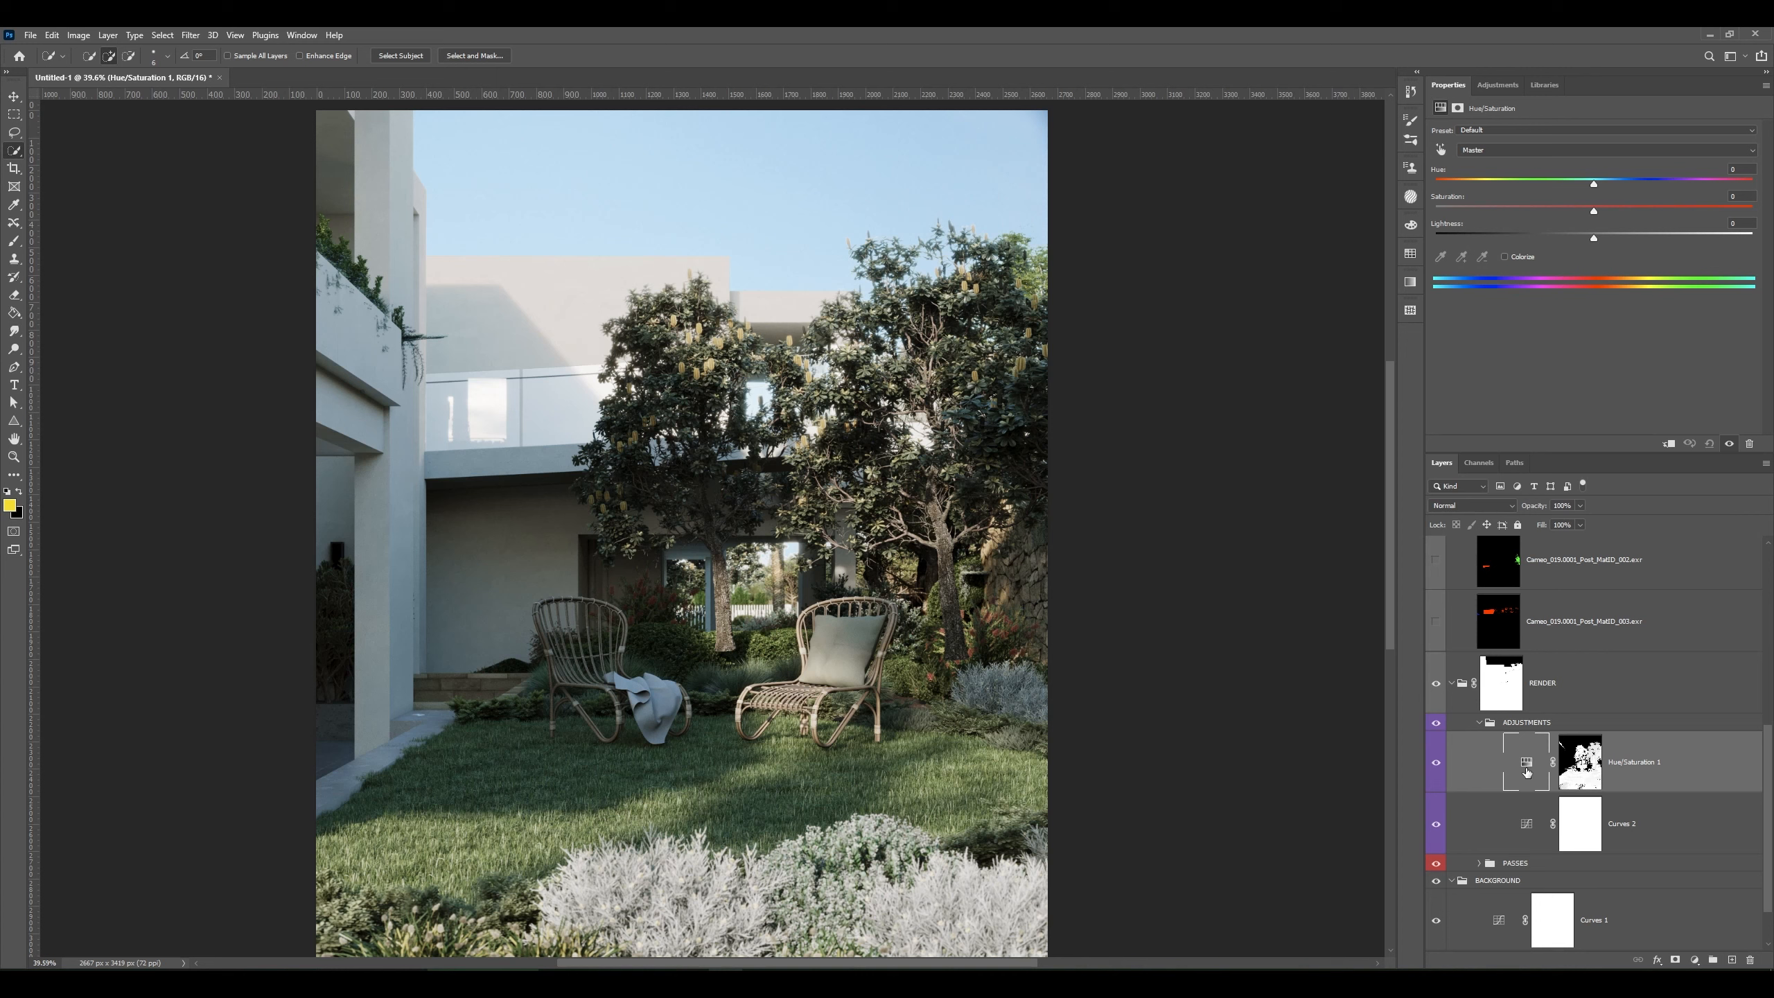
# - Try the vegetation's Master saturation at +100 and bring it back to neutral
pyautogui.click(1534, 152)
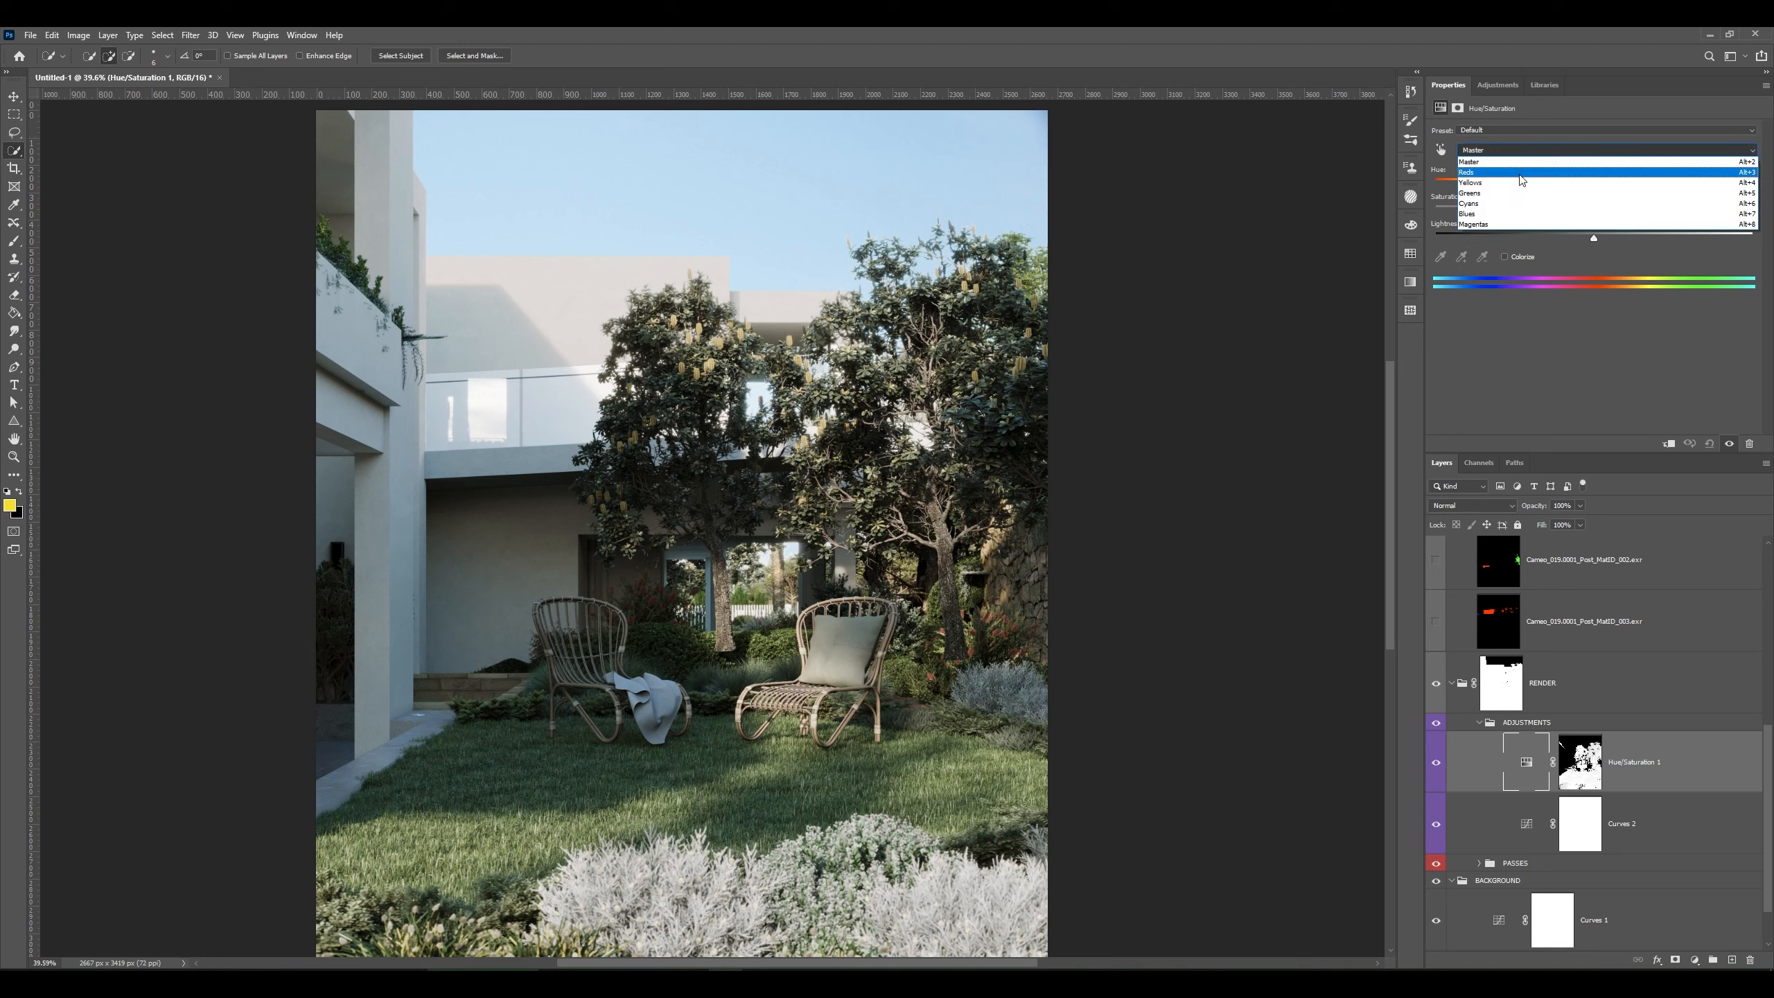
pyautogui.click(1494, 215)
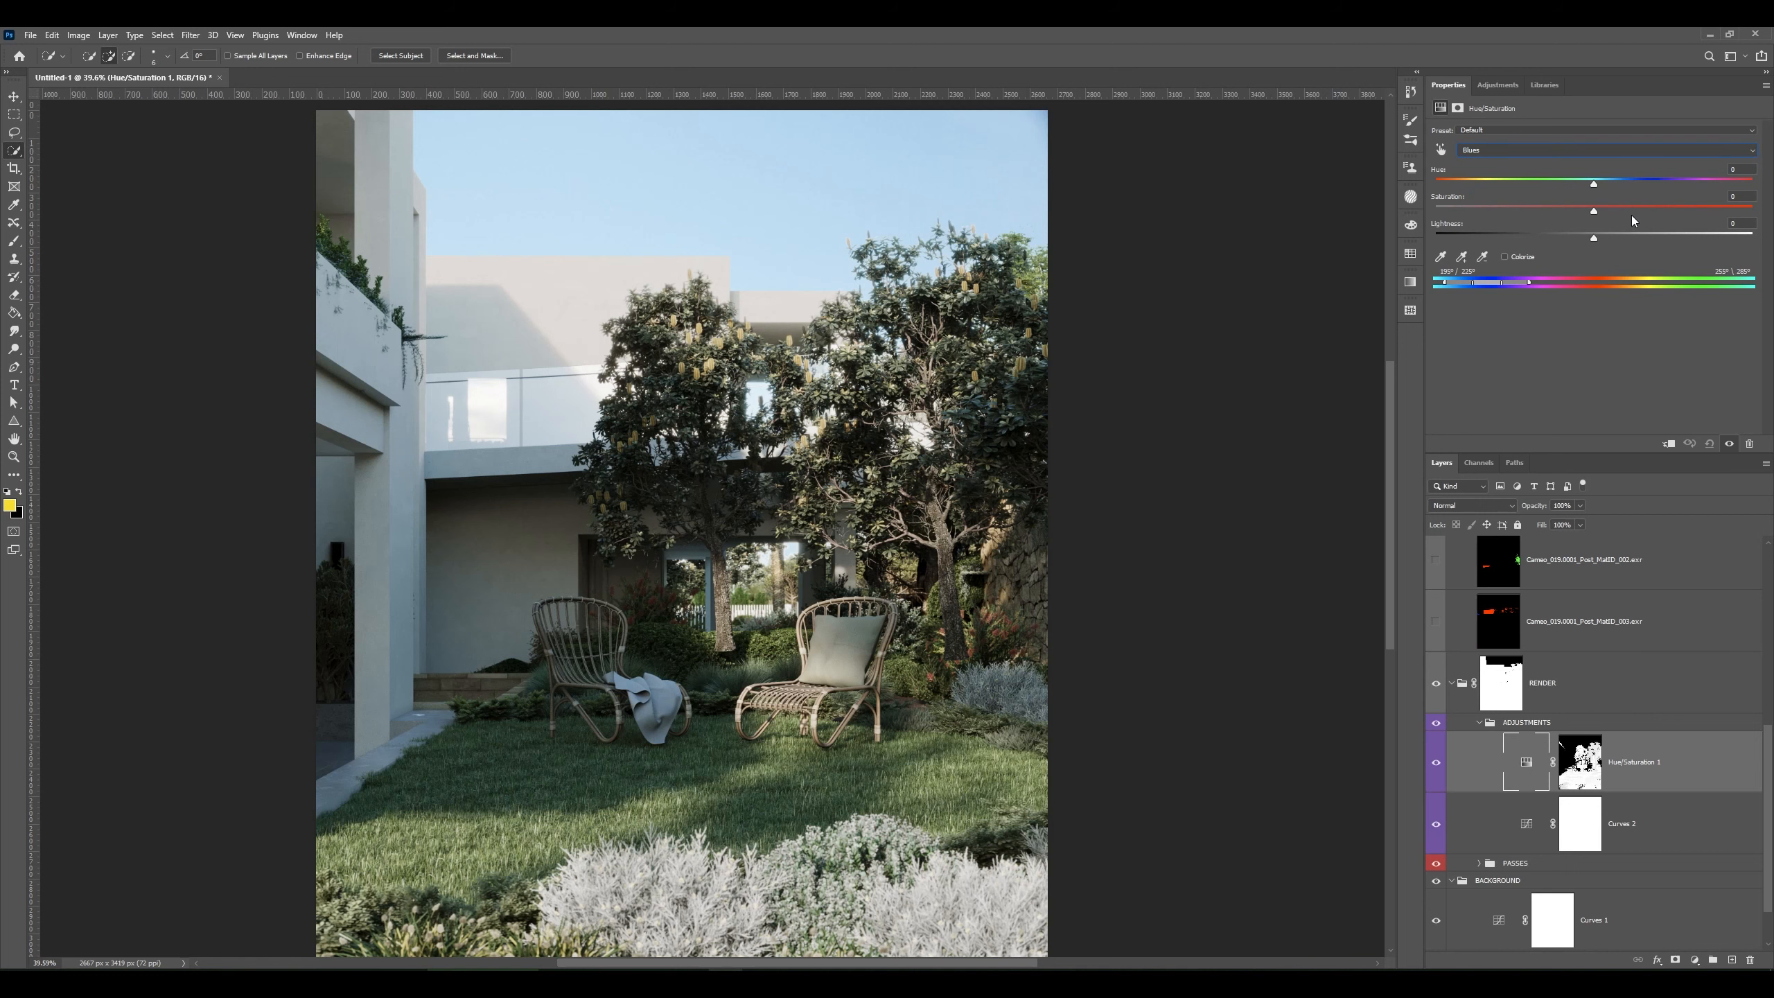
pyautogui.click(1494, 150)
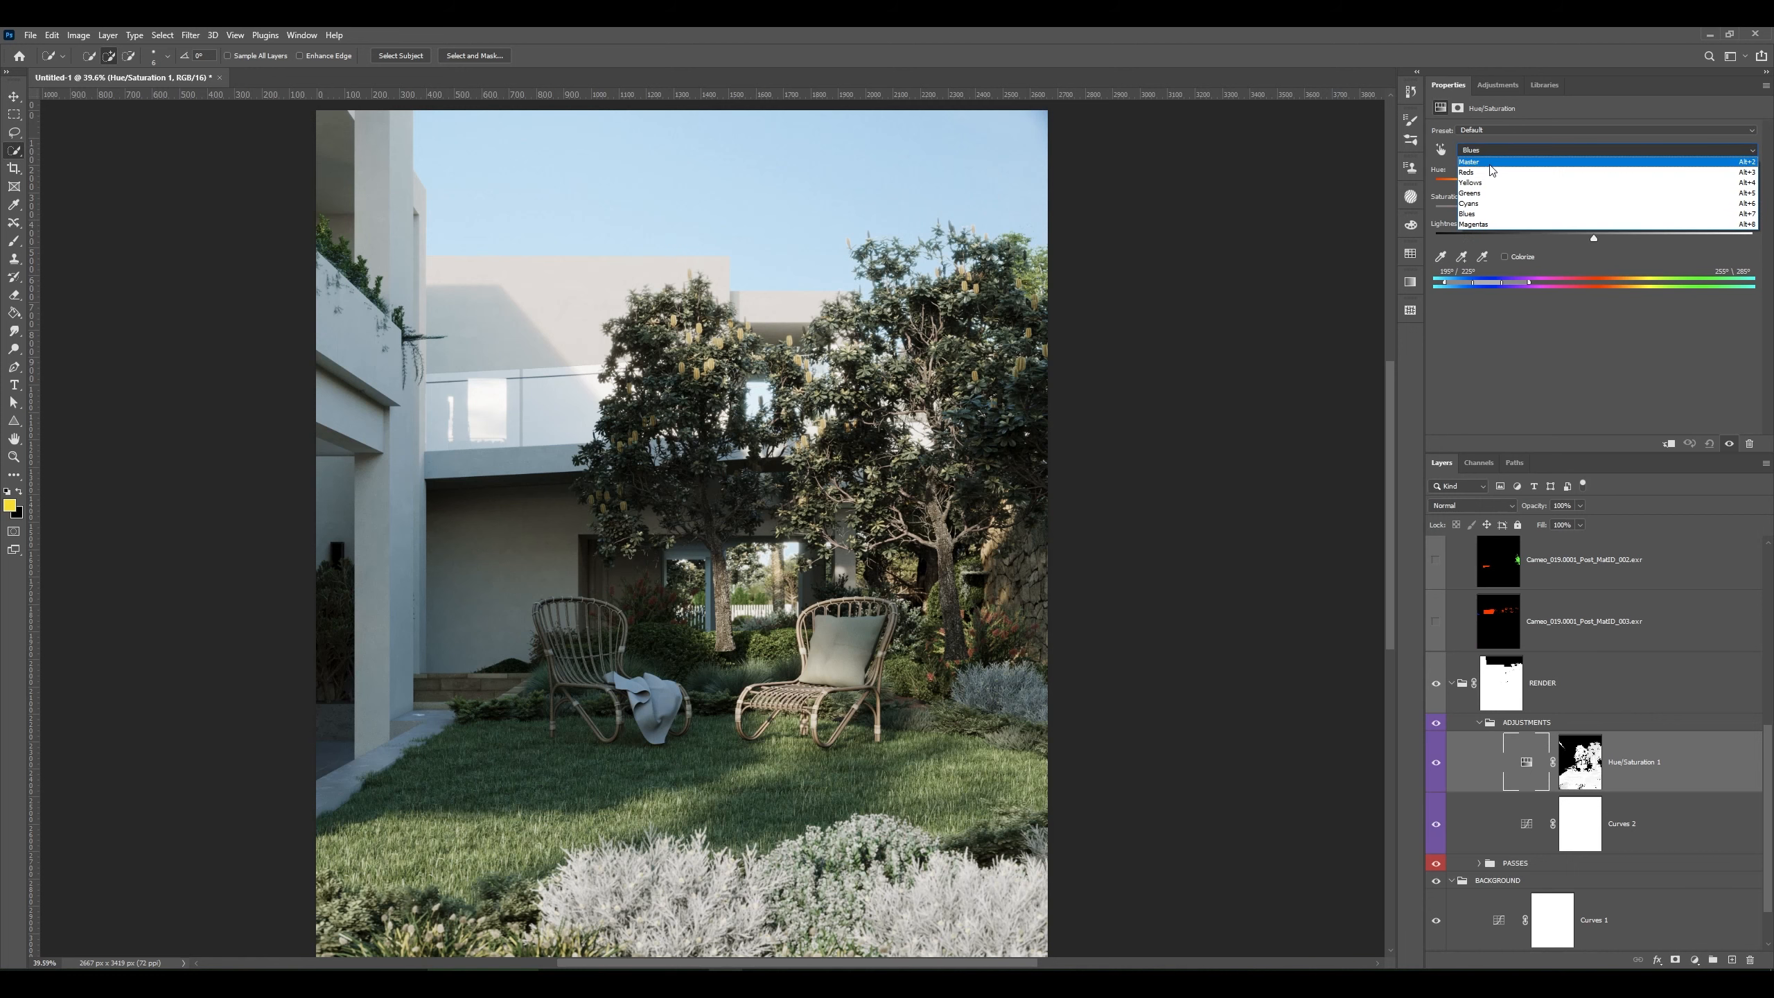
pyautogui.click(1495, 161)
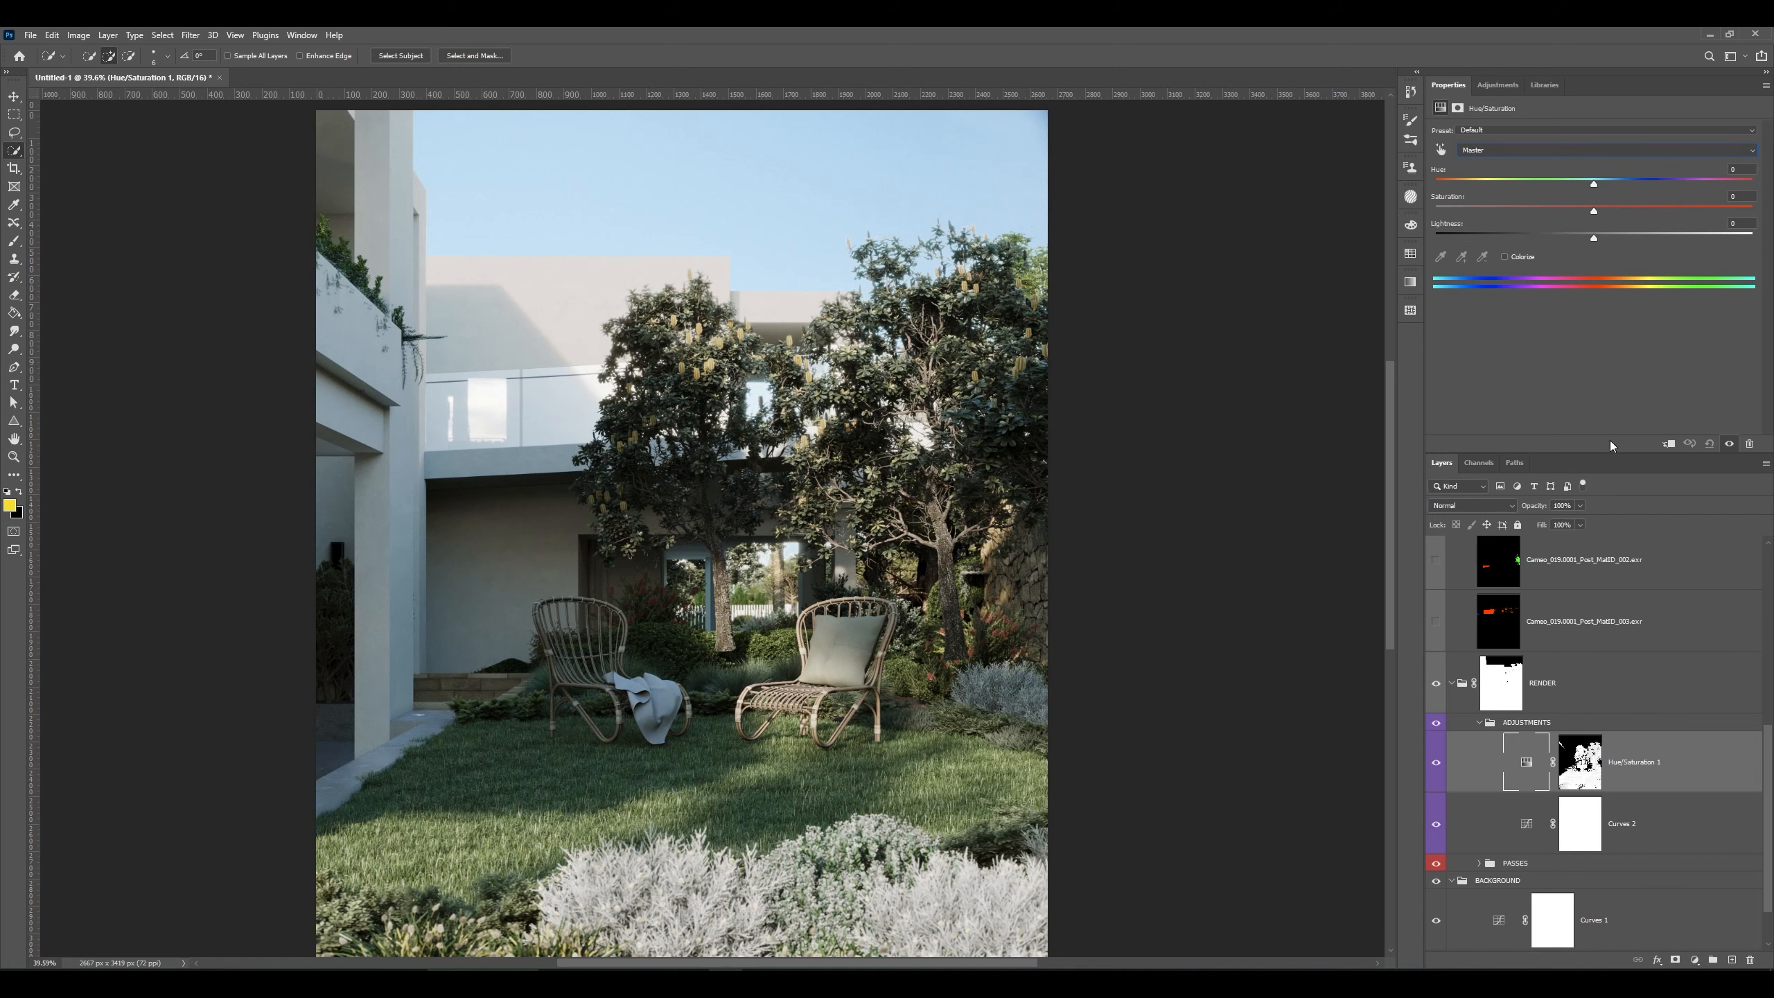
pyautogui.moveTo(1594, 215); pyautogui.dragTo(1753, 212)
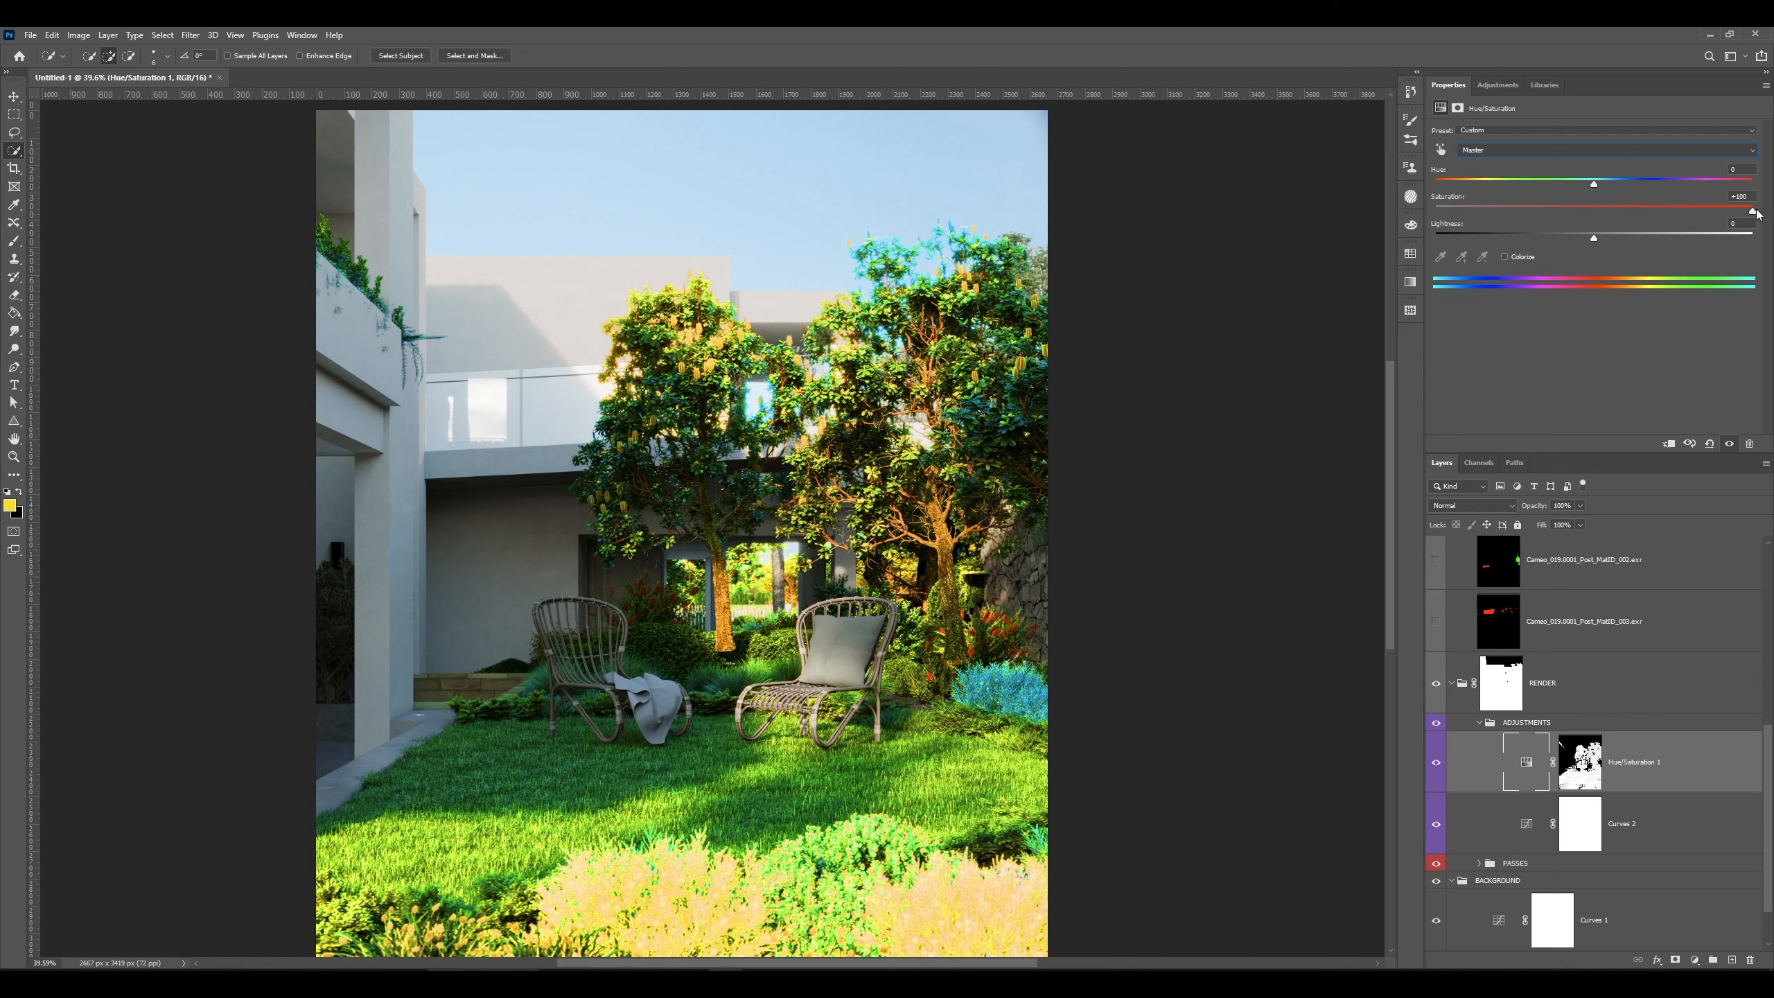
pyautogui.moveTo(1753, 210); pyautogui.dragTo(1610, 212)
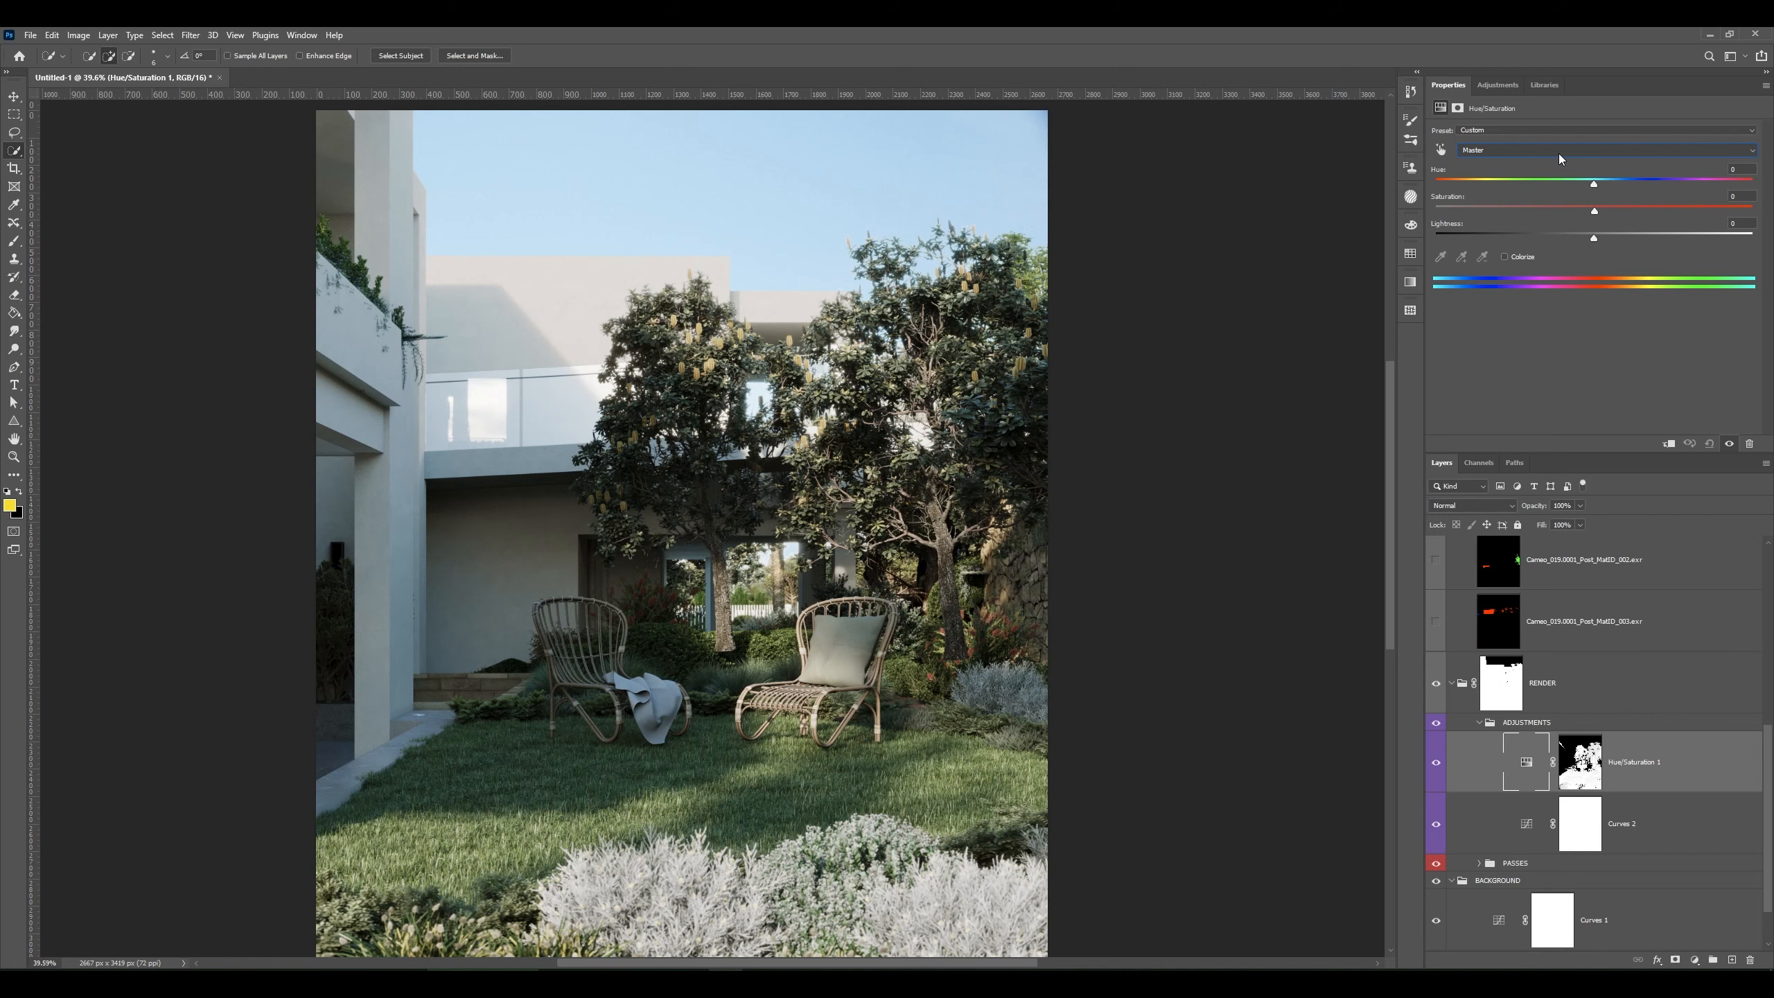
# - Test the Blues at high saturation with a small hue shift, and strongly desaturate them in the masked vegetation
pyautogui.click(1558, 151)
pyautogui.click(1607, 214)
pyautogui.moveTo(1733, 217)
pyautogui.mouseDown()
pyautogui.moveTo(1746, 209)
pyautogui.moveTo(1648, 214)
pyautogui.moveTo(1755, 212)
pyautogui.mouseUp()
pyautogui.moveTo(1592, 185)
pyautogui.mouseDown()
pyautogui.moveTo(1495, 189)
pyautogui.moveTo(1705, 194)
pyautogui.moveTo(1603, 193)
pyautogui.mouseUp()
pyautogui.moveTo(1752, 212); pyautogui.dragTo(1476, 212)
# - Reduce the saturation of the Cyans and shift the Greens' hue slightly toward yellow
pyautogui.click(1486, 151)
pyautogui.click(1471, 207)
pyautogui.moveTo(1597, 214); pyautogui.dragTo(1504, 215)
pyautogui.click(1520, 149)
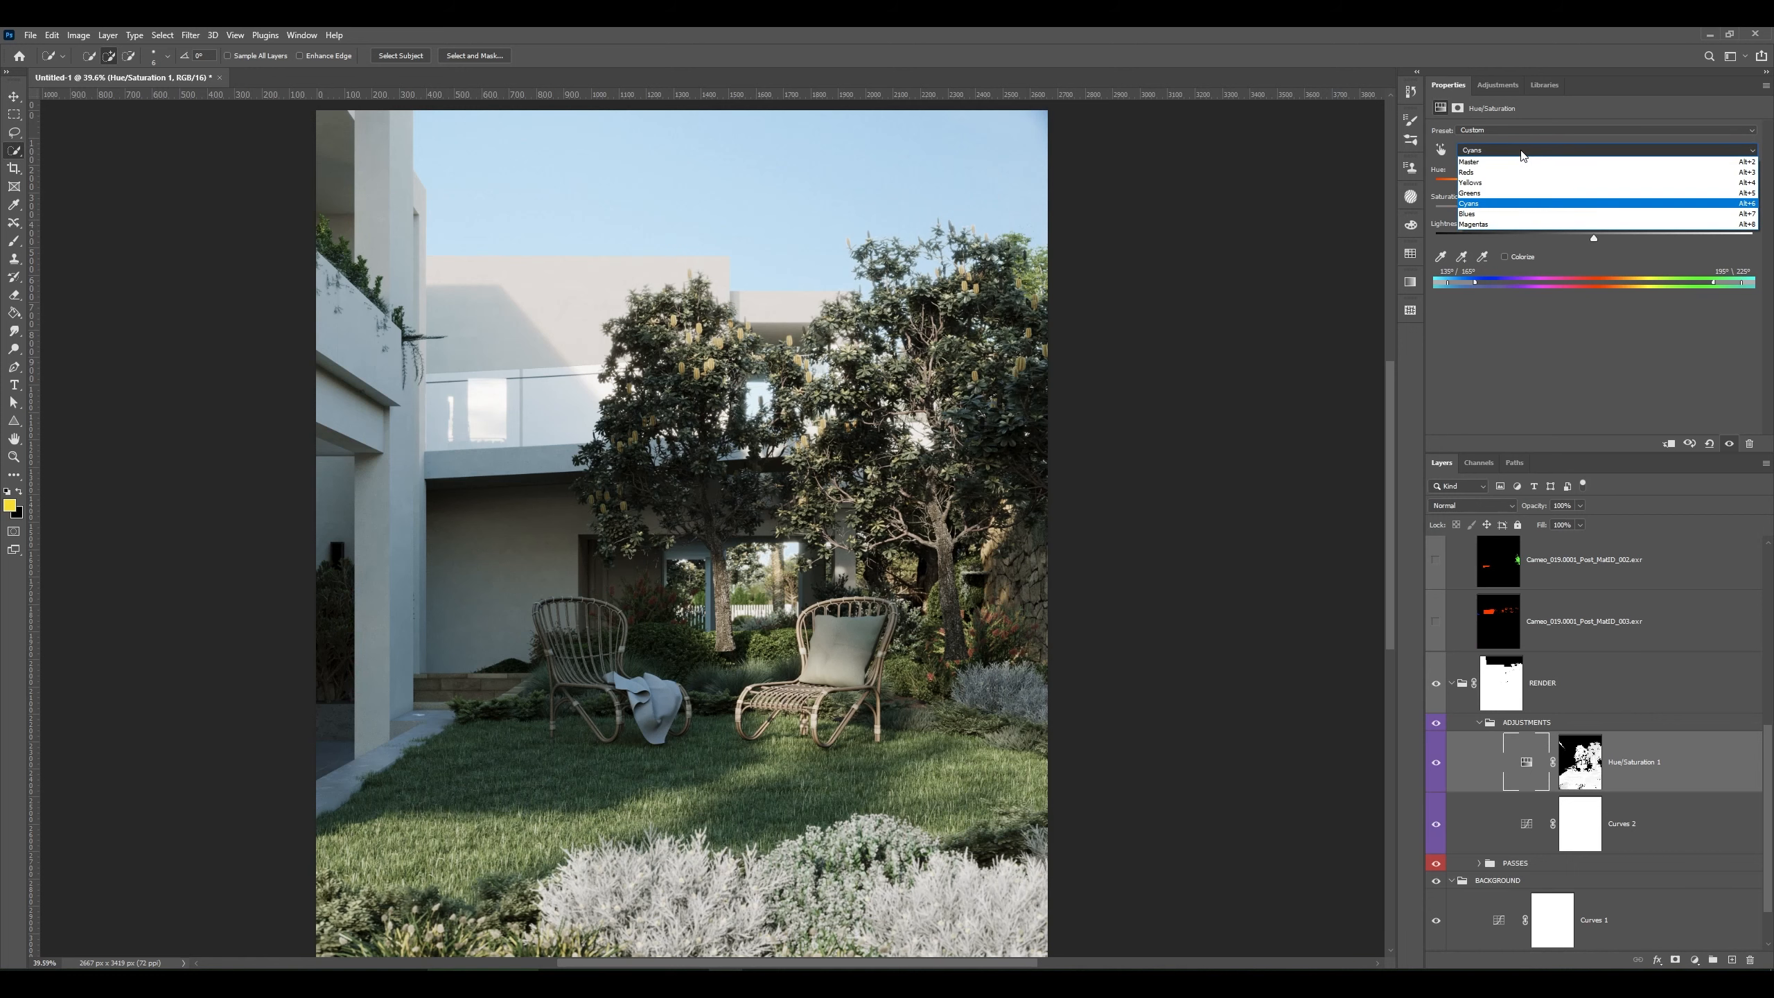
pyautogui.click(1488, 193)
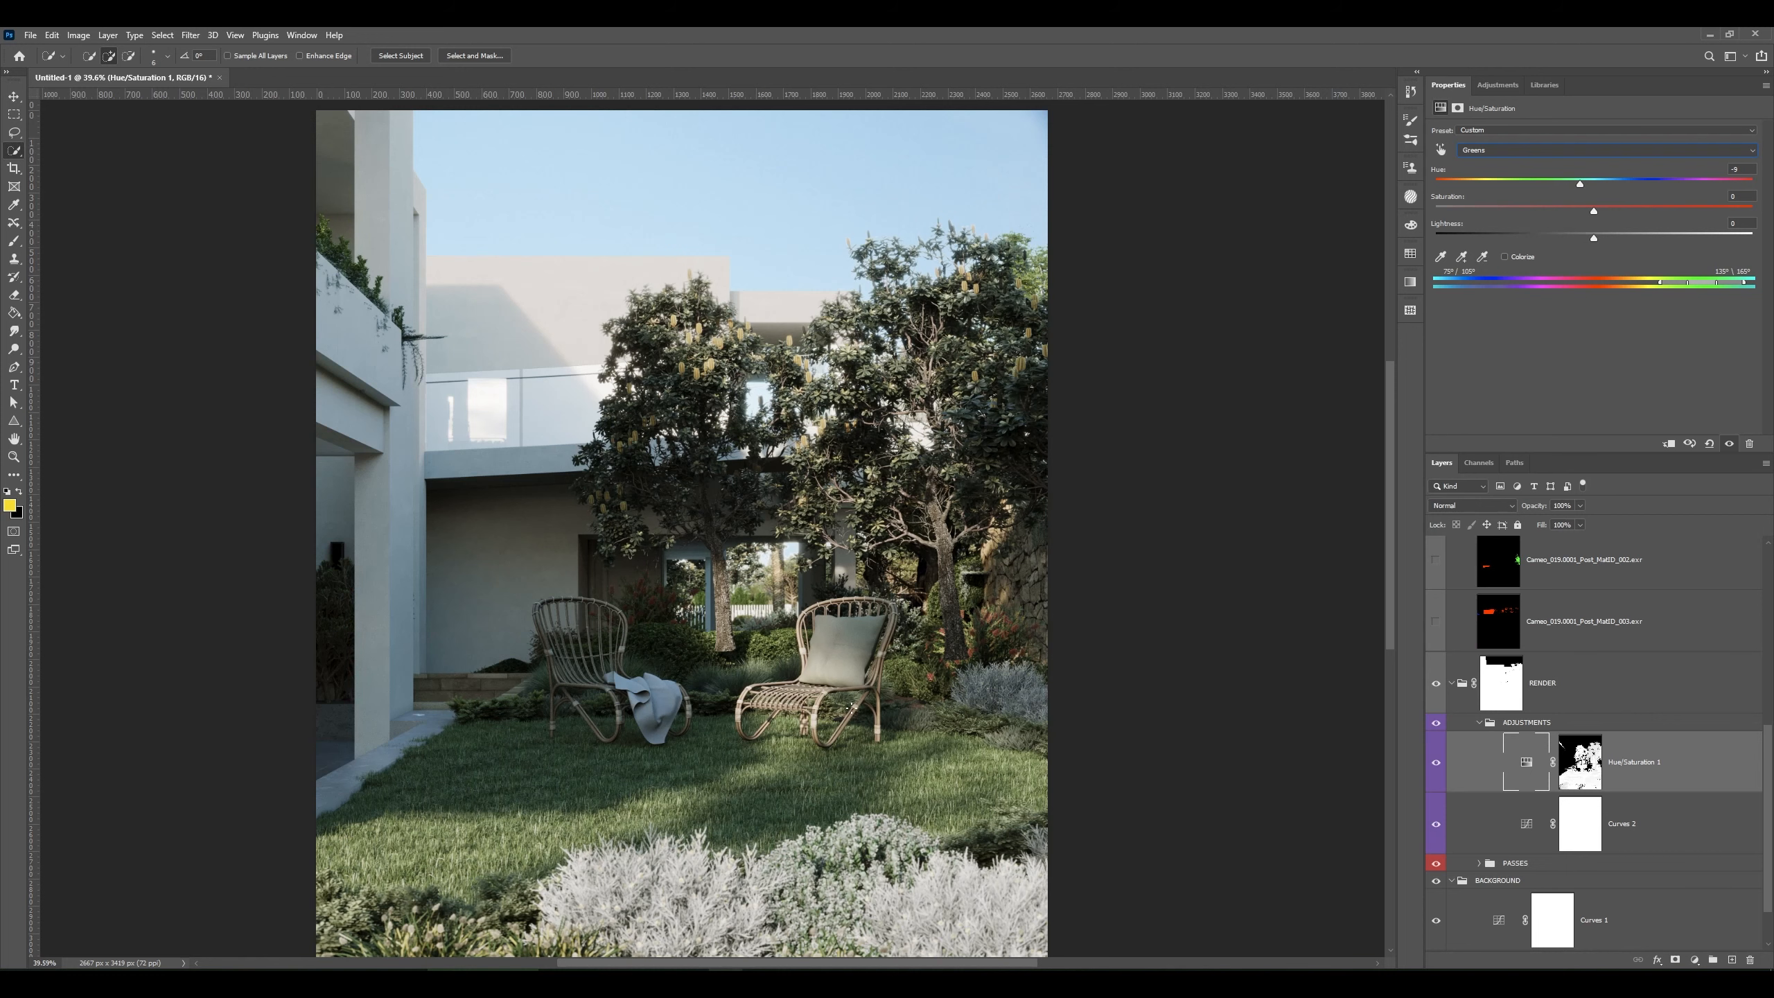
# - Set the Yellows' saturation to +7 and give their hue a slight negative shift
pyautogui.click(1536, 151)
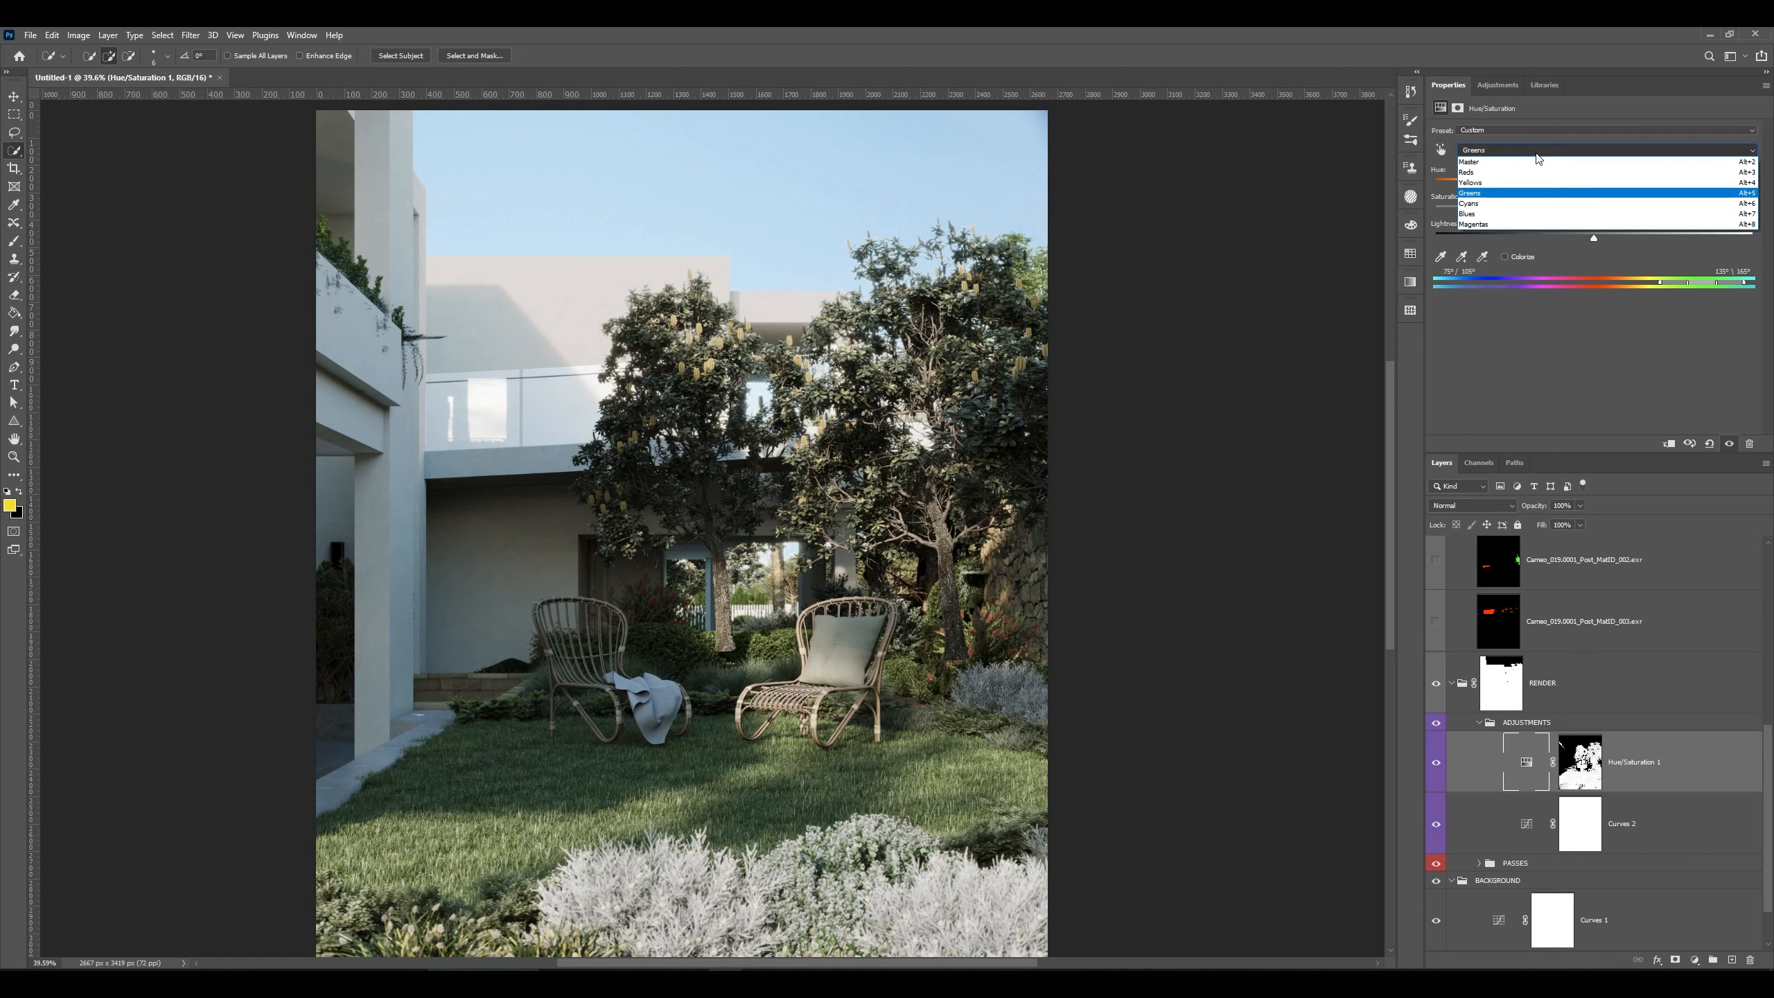
pyautogui.click(1504, 183)
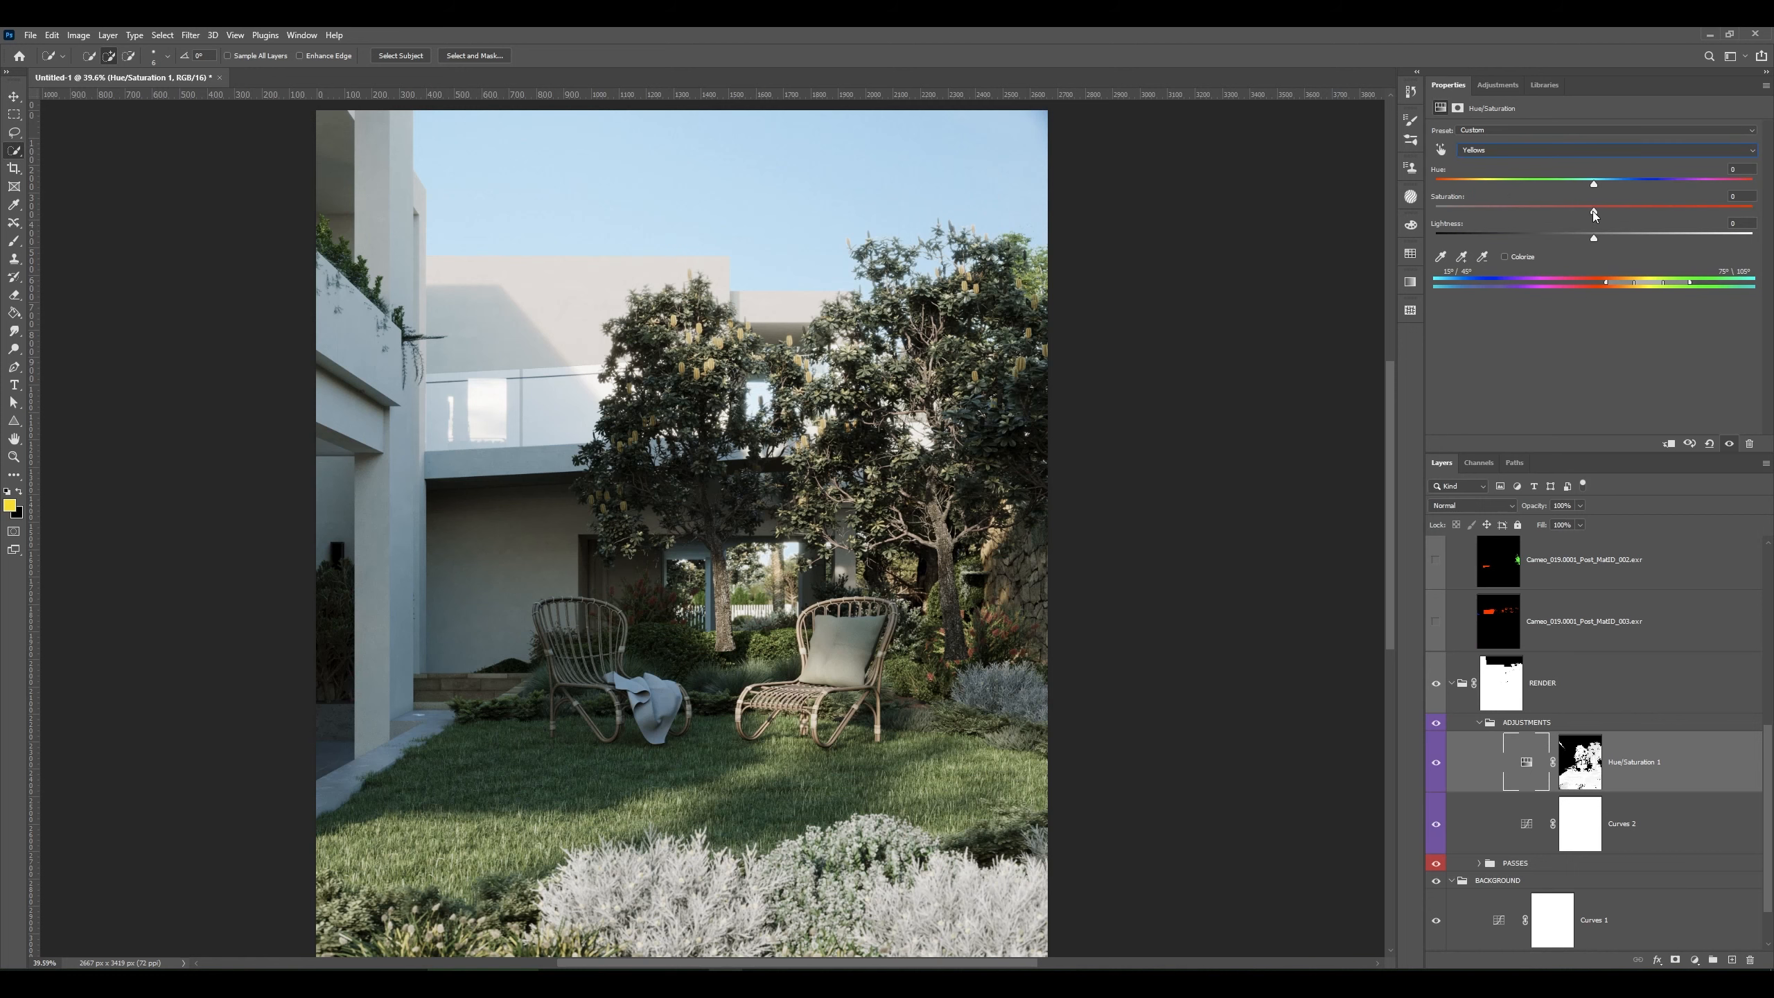
pyautogui.moveTo(1634, 211); pyautogui.dragTo(1680, 212)
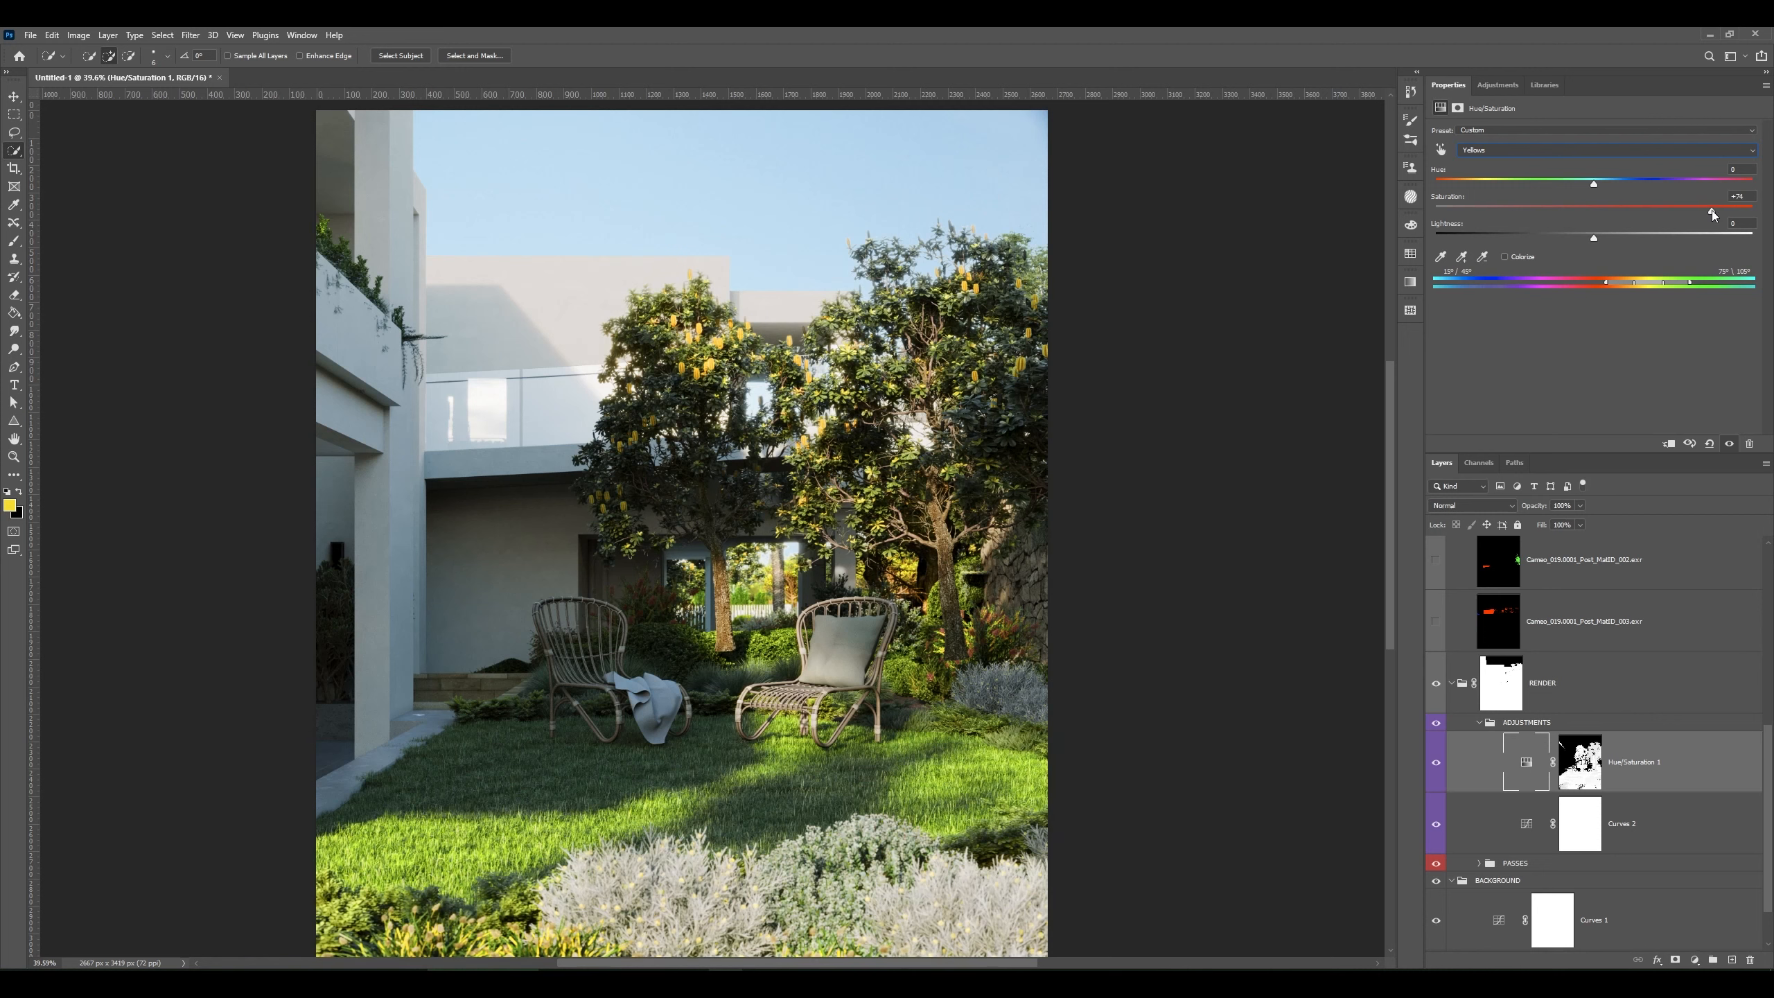
pyautogui.moveTo(1712, 212); pyautogui.dragTo(1592, 221)
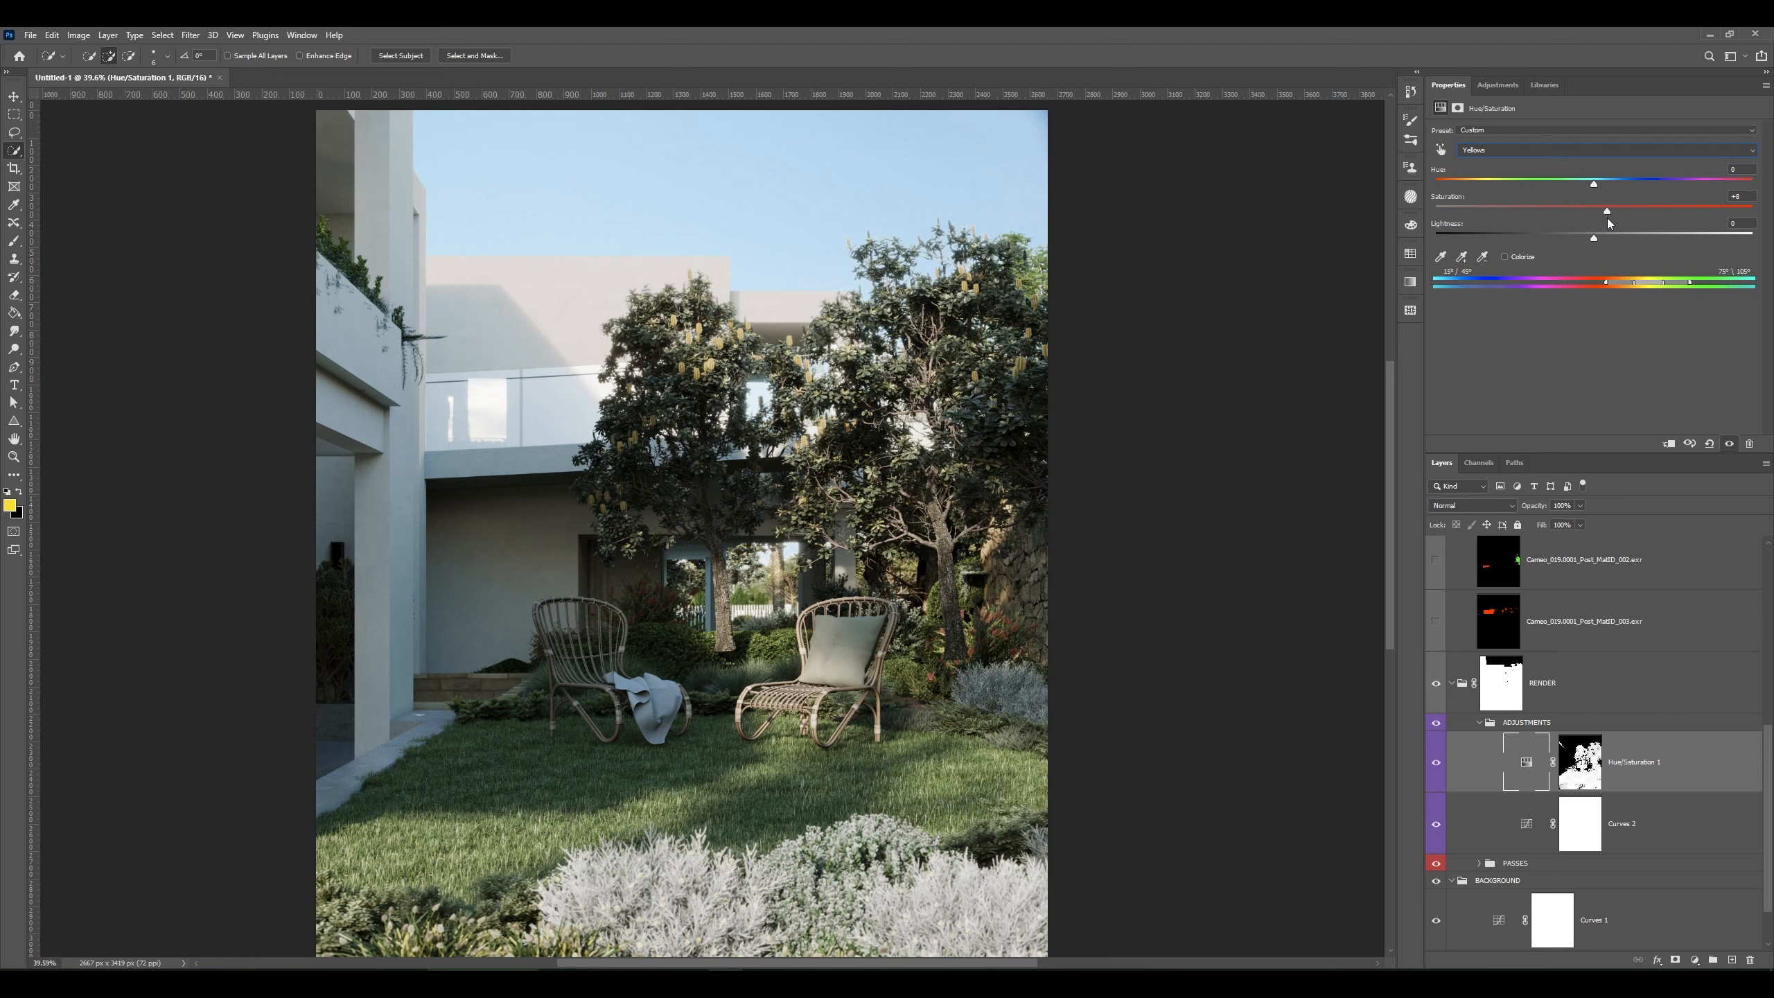
pyautogui.moveTo(1594, 183)
pyautogui.mouseDown()
pyautogui.moveTo(1575, 183)
pyautogui.moveTo(1624, 183)
pyautogui.moveTo(1581, 186)
pyautogui.mouseUp()
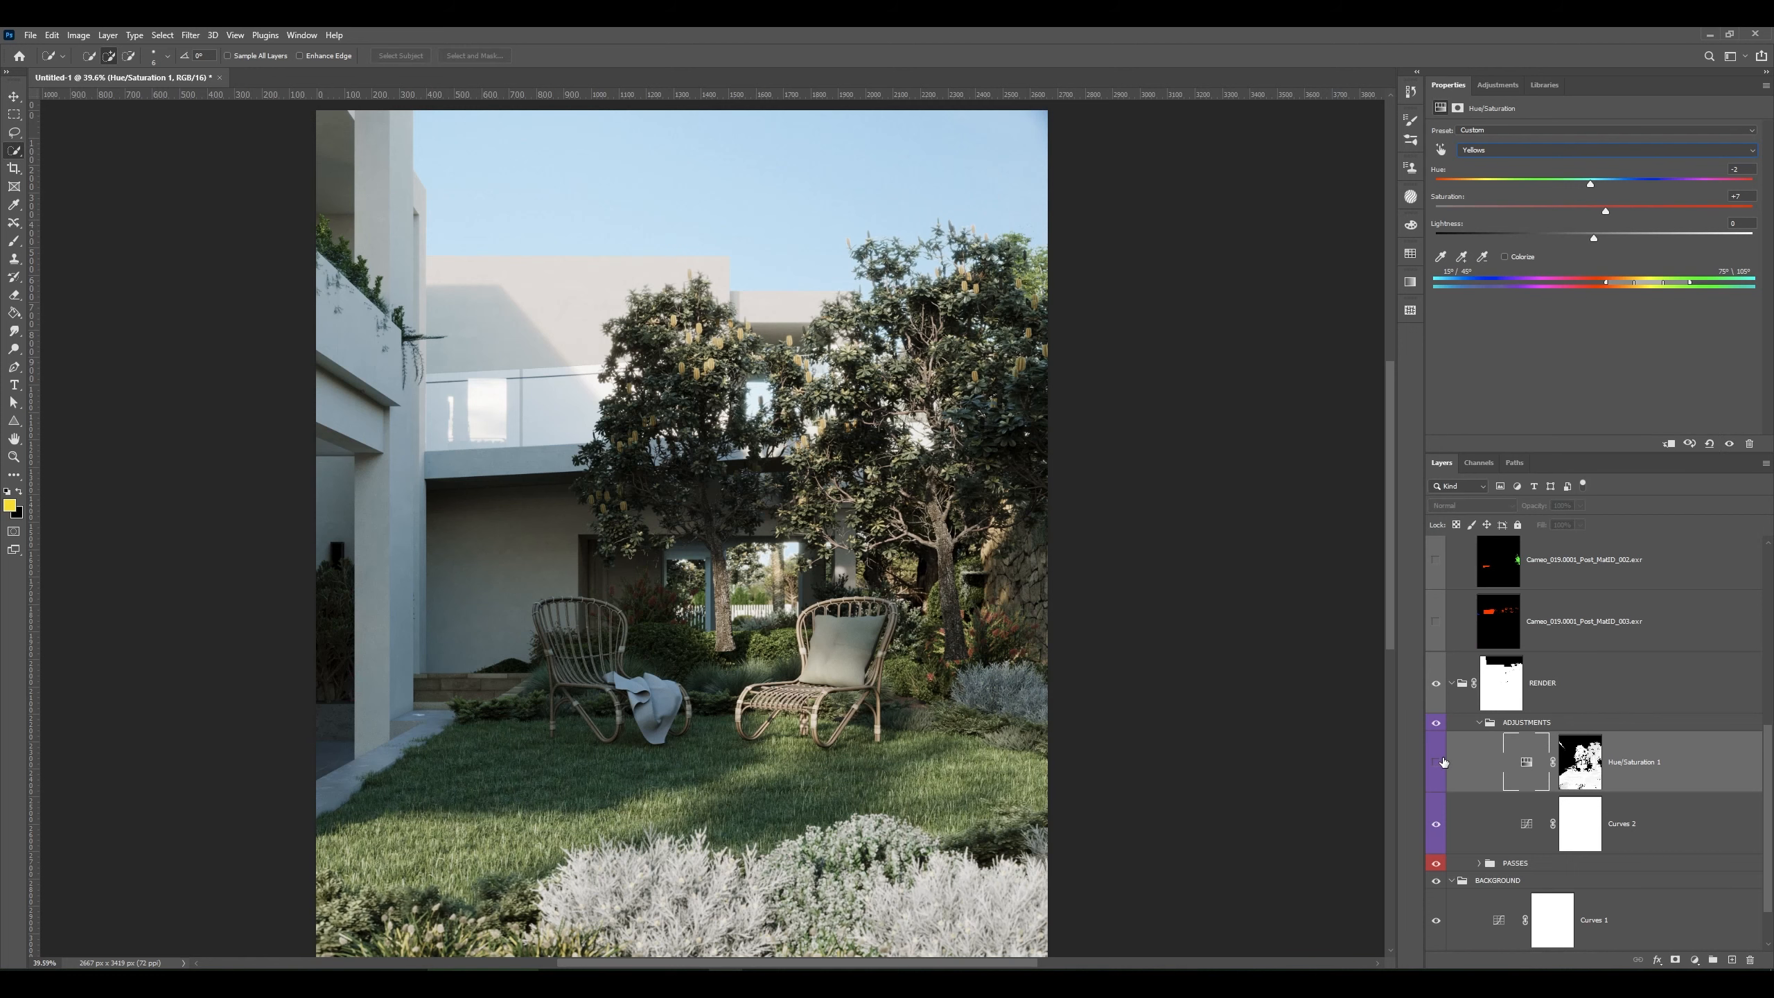
# - Compare the image with the Hue/Saturation 1 layer hidden and shown
pyautogui.click(1441, 762)
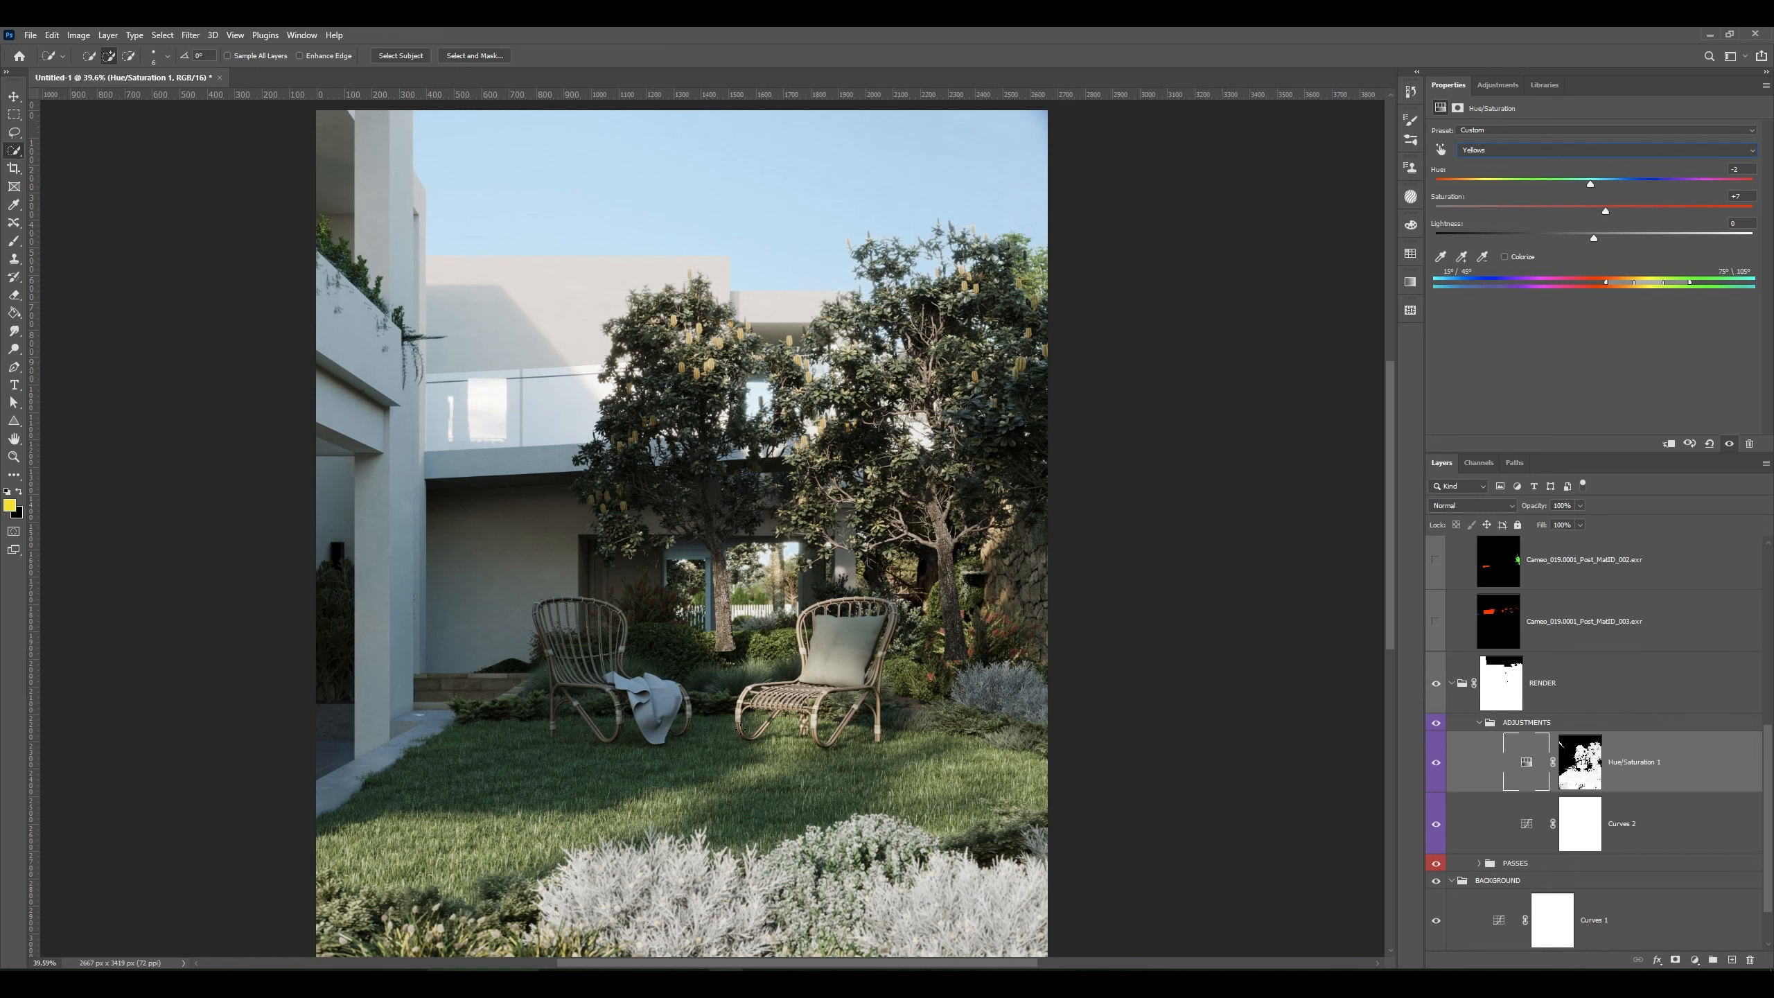
pyautogui.click(1436, 765)
pyautogui.click(1435, 764)
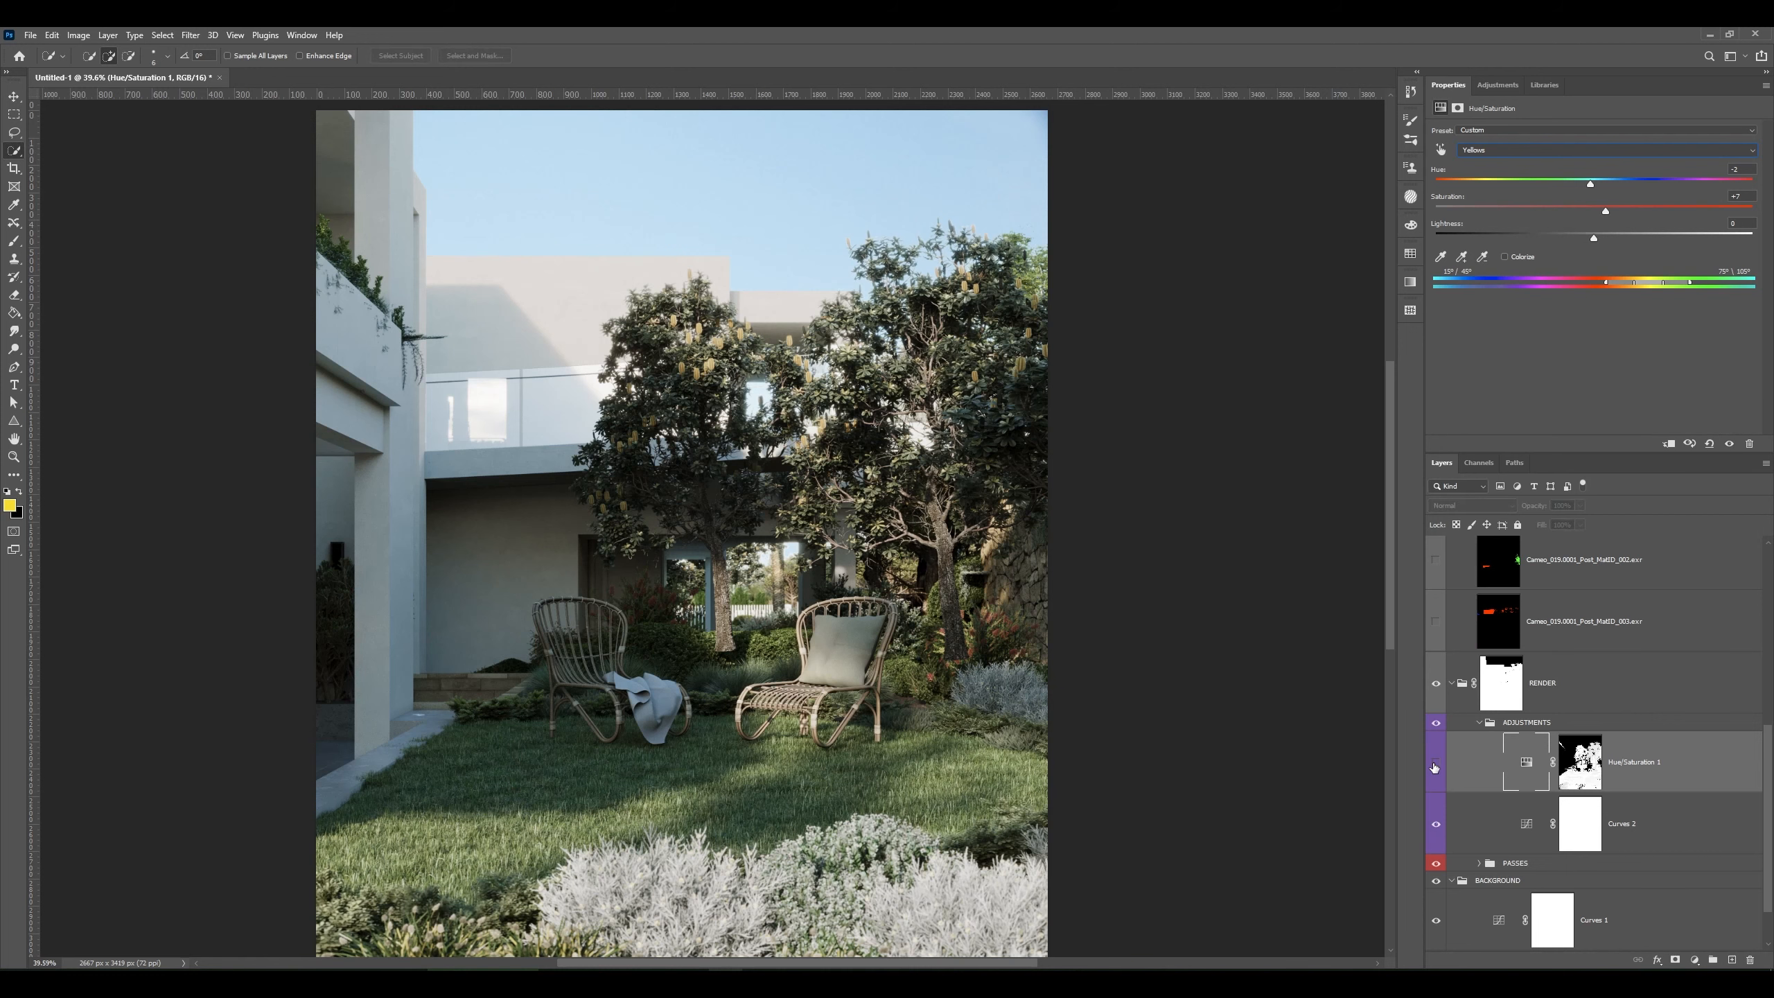
pyautogui.click(1434, 766)
# - Add an empty layer above Hue/Saturation 1 and try to patch out the stray leaves on the balcony wall
pyautogui.press('v')
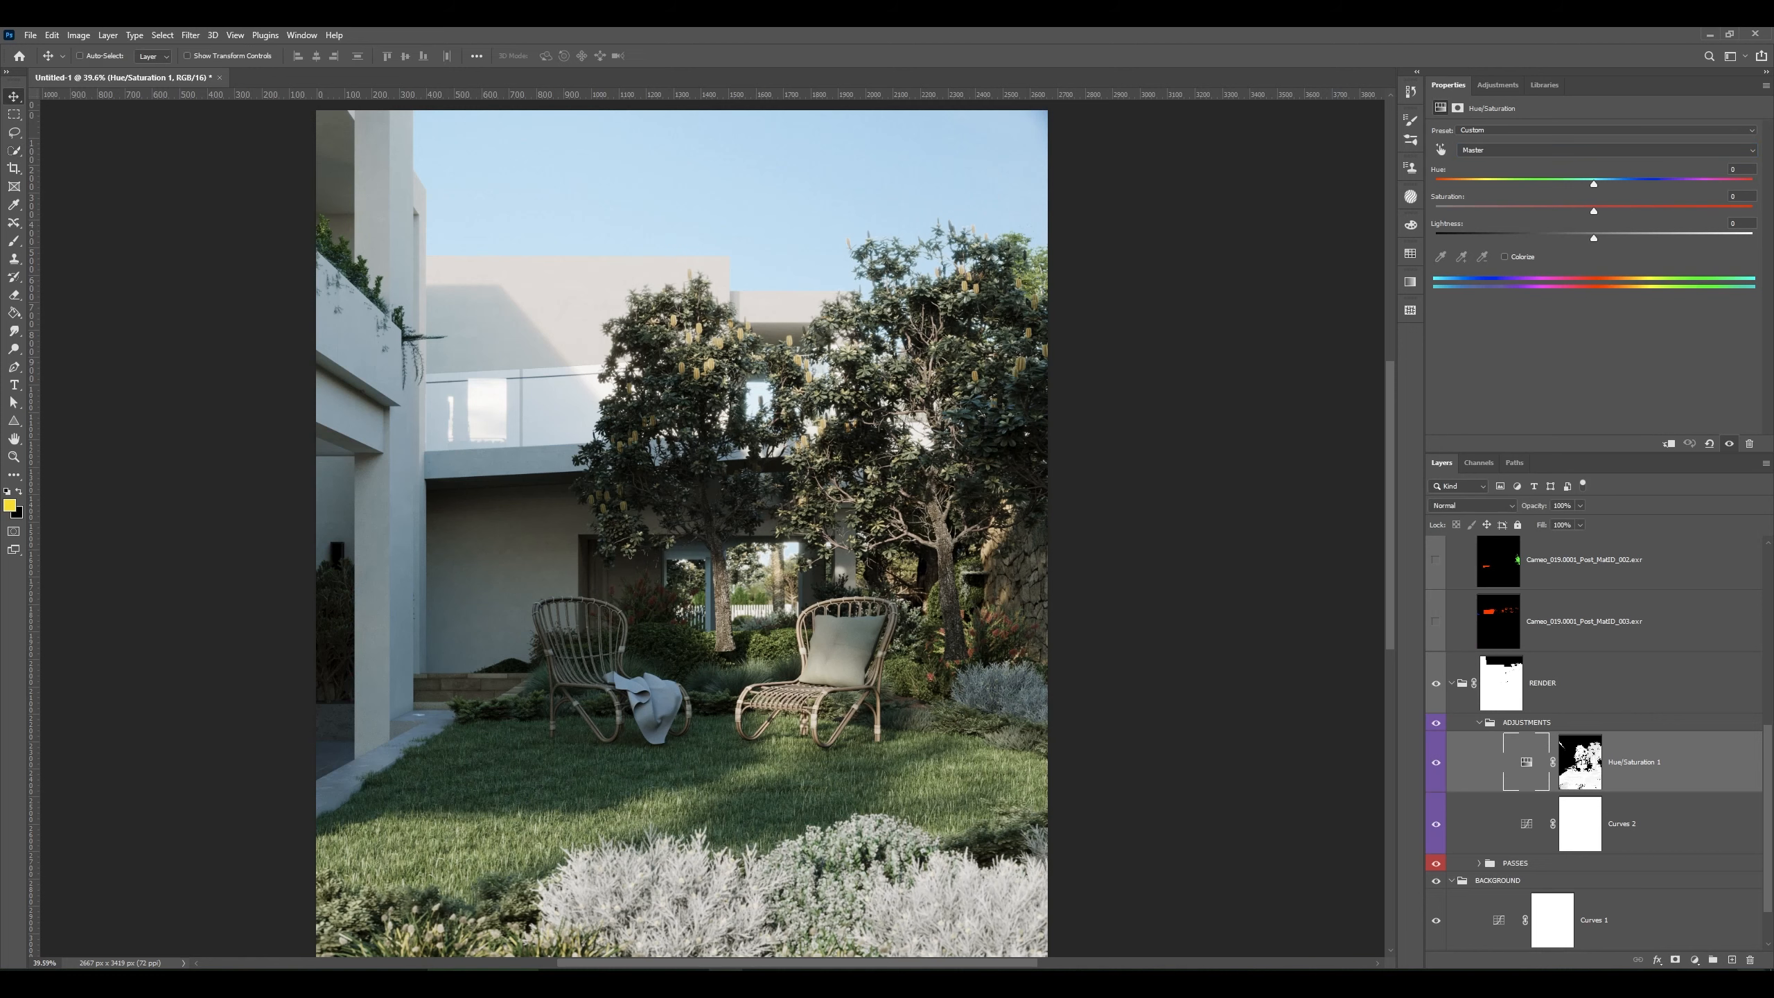
pyautogui.click(1734, 962)
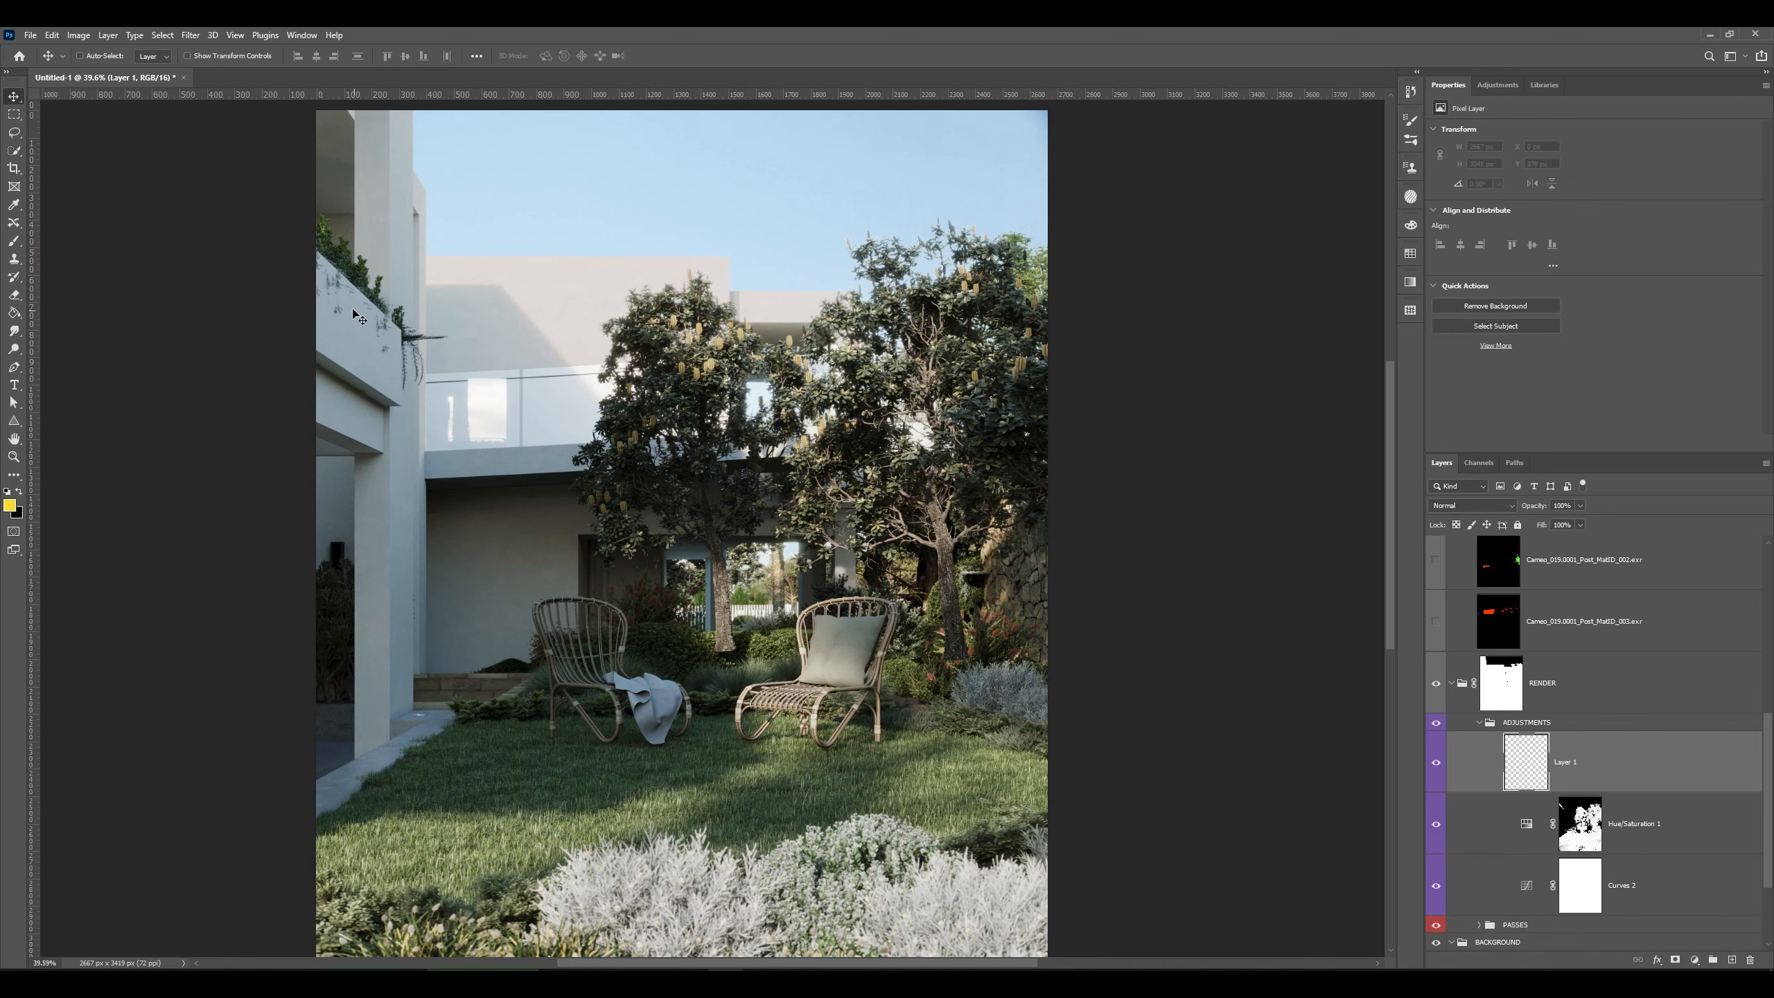
pyautogui.scroll(8, 380, 322)
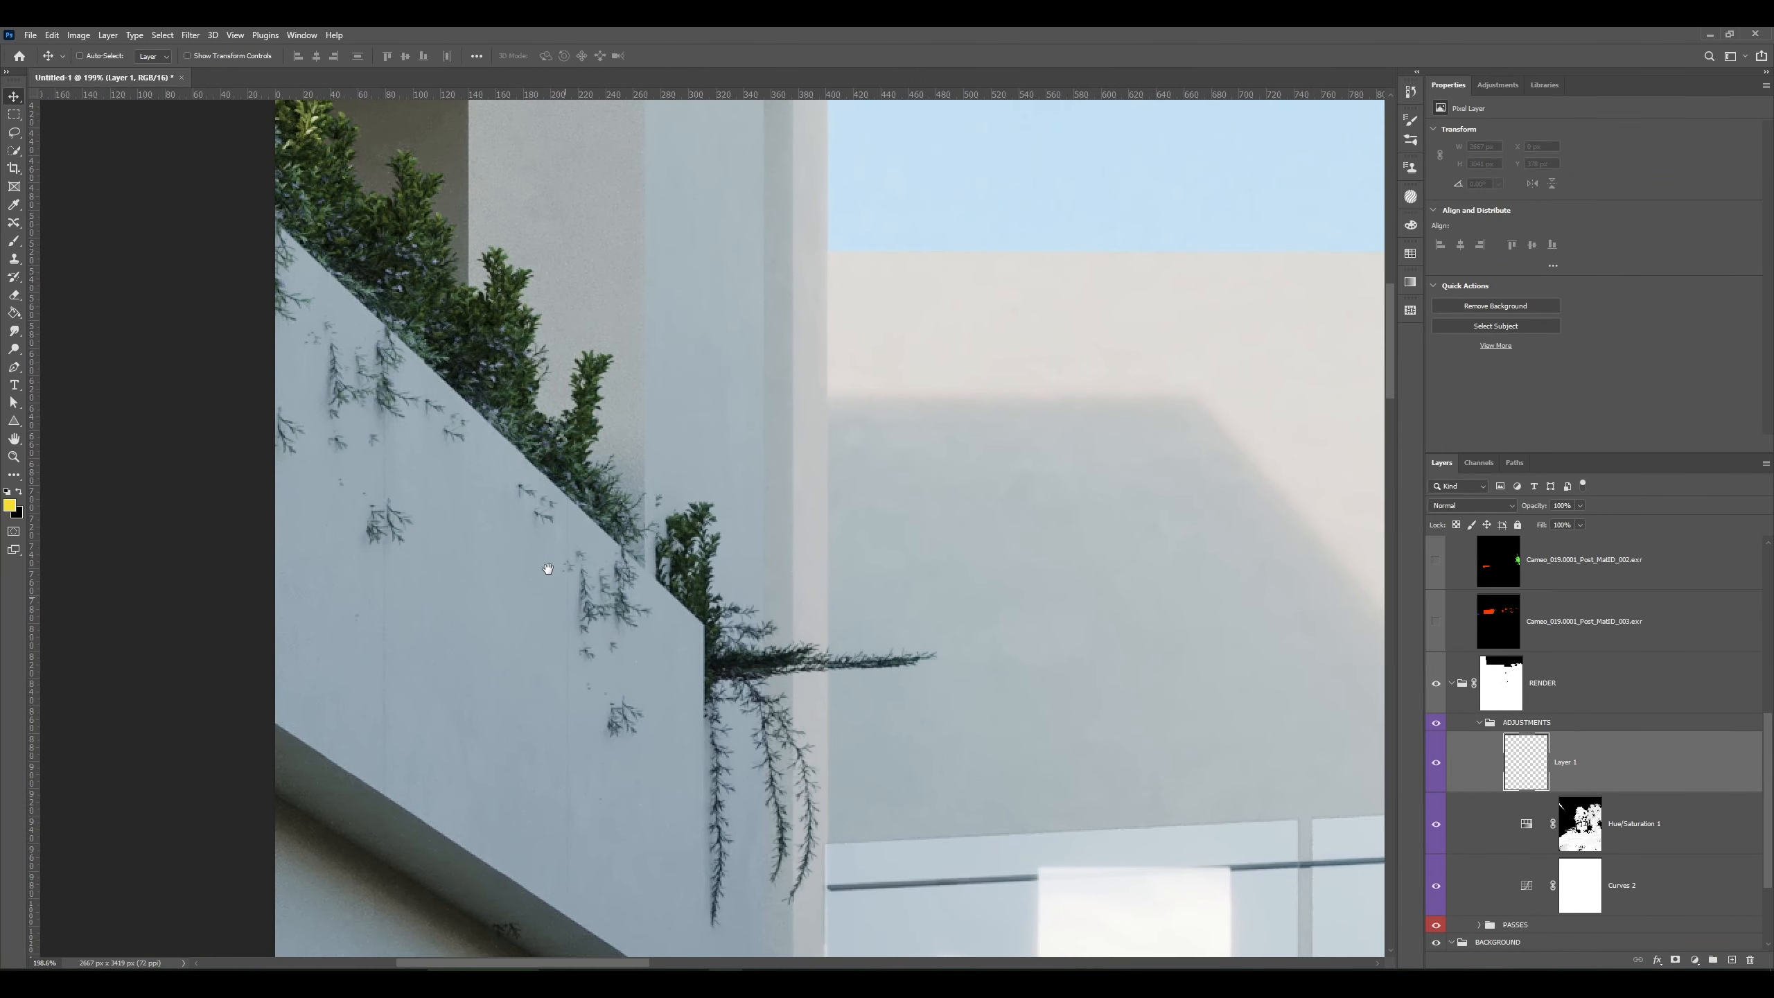
pyautogui.moveTo(547, 568); pyautogui.dragTo(463, 515)
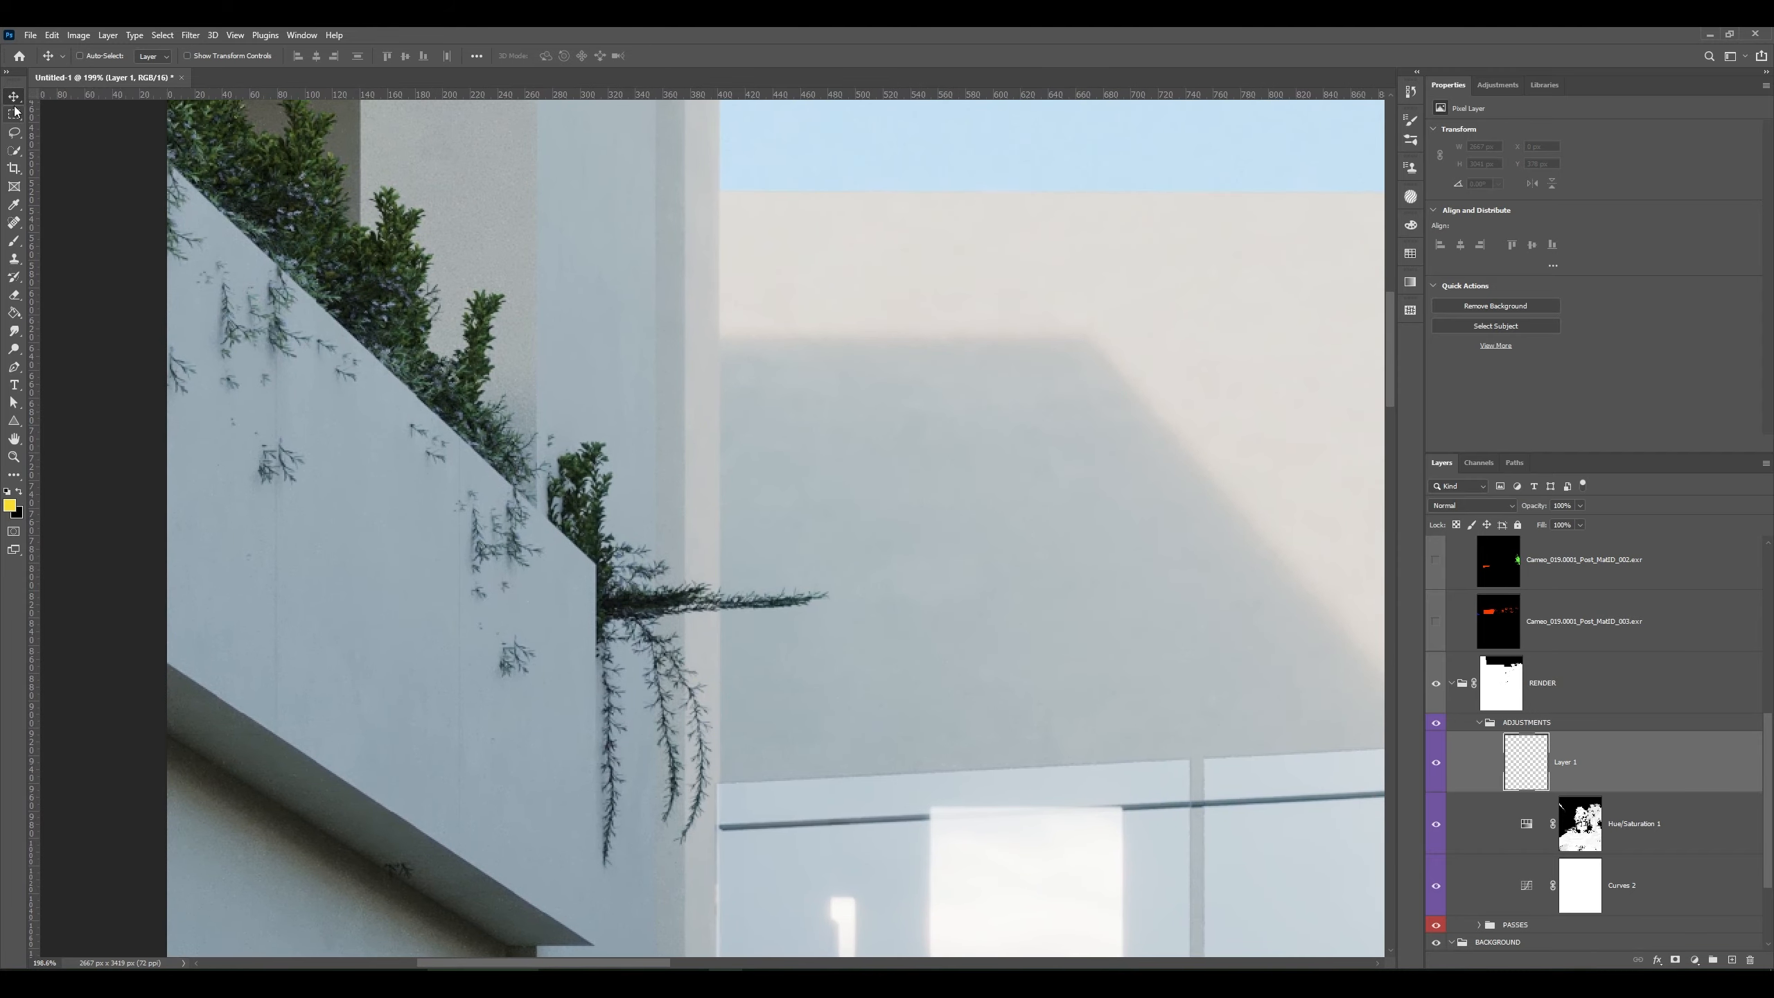
pyautogui.click(14, 225)
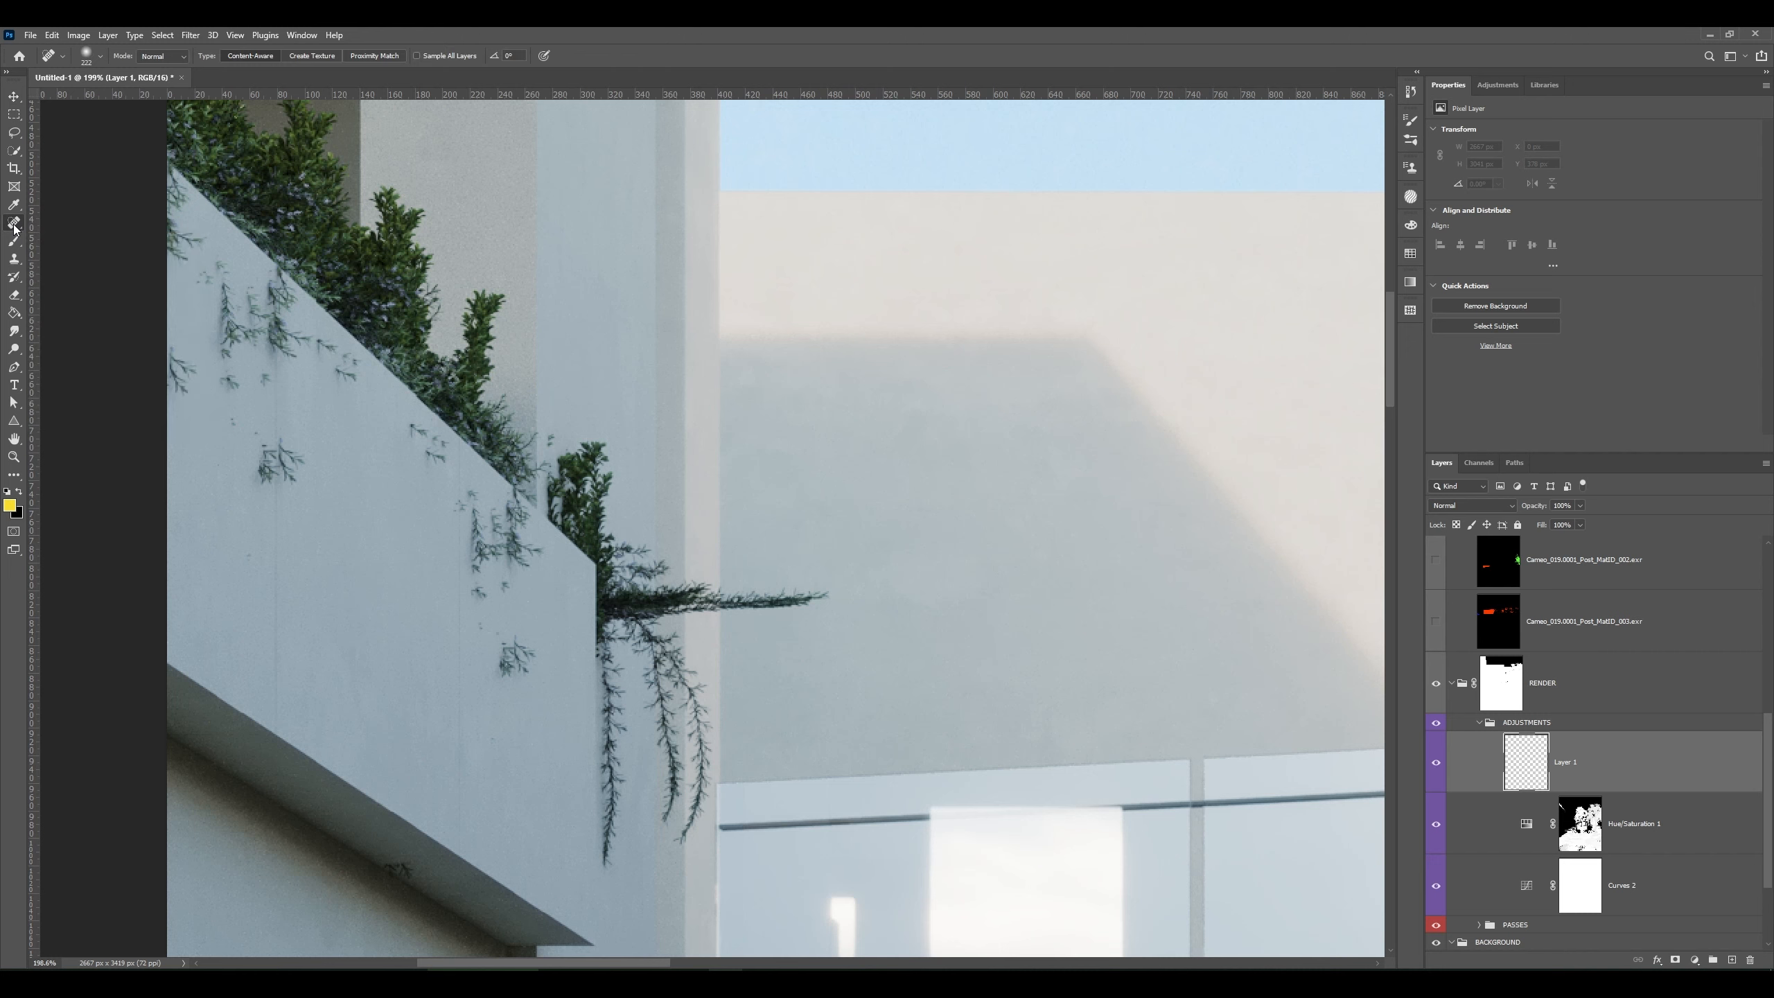
pyautogui.rightClick(14, 225)
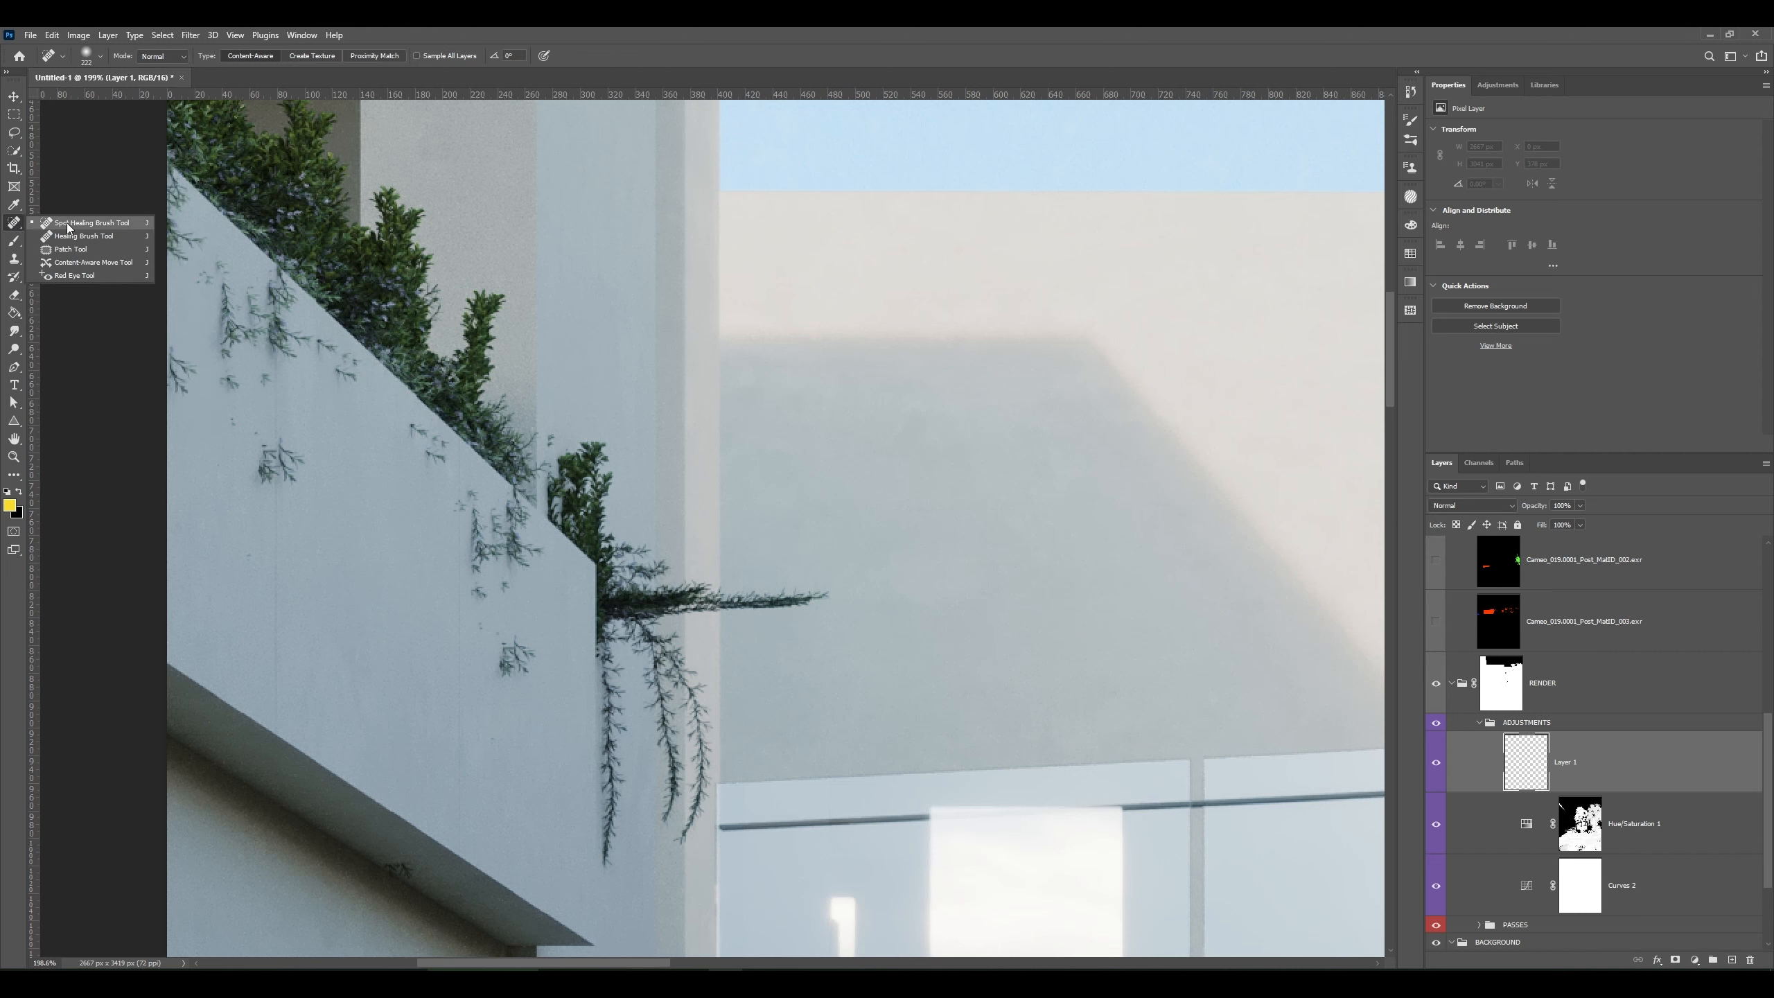
pyautogui.click(92, 249)
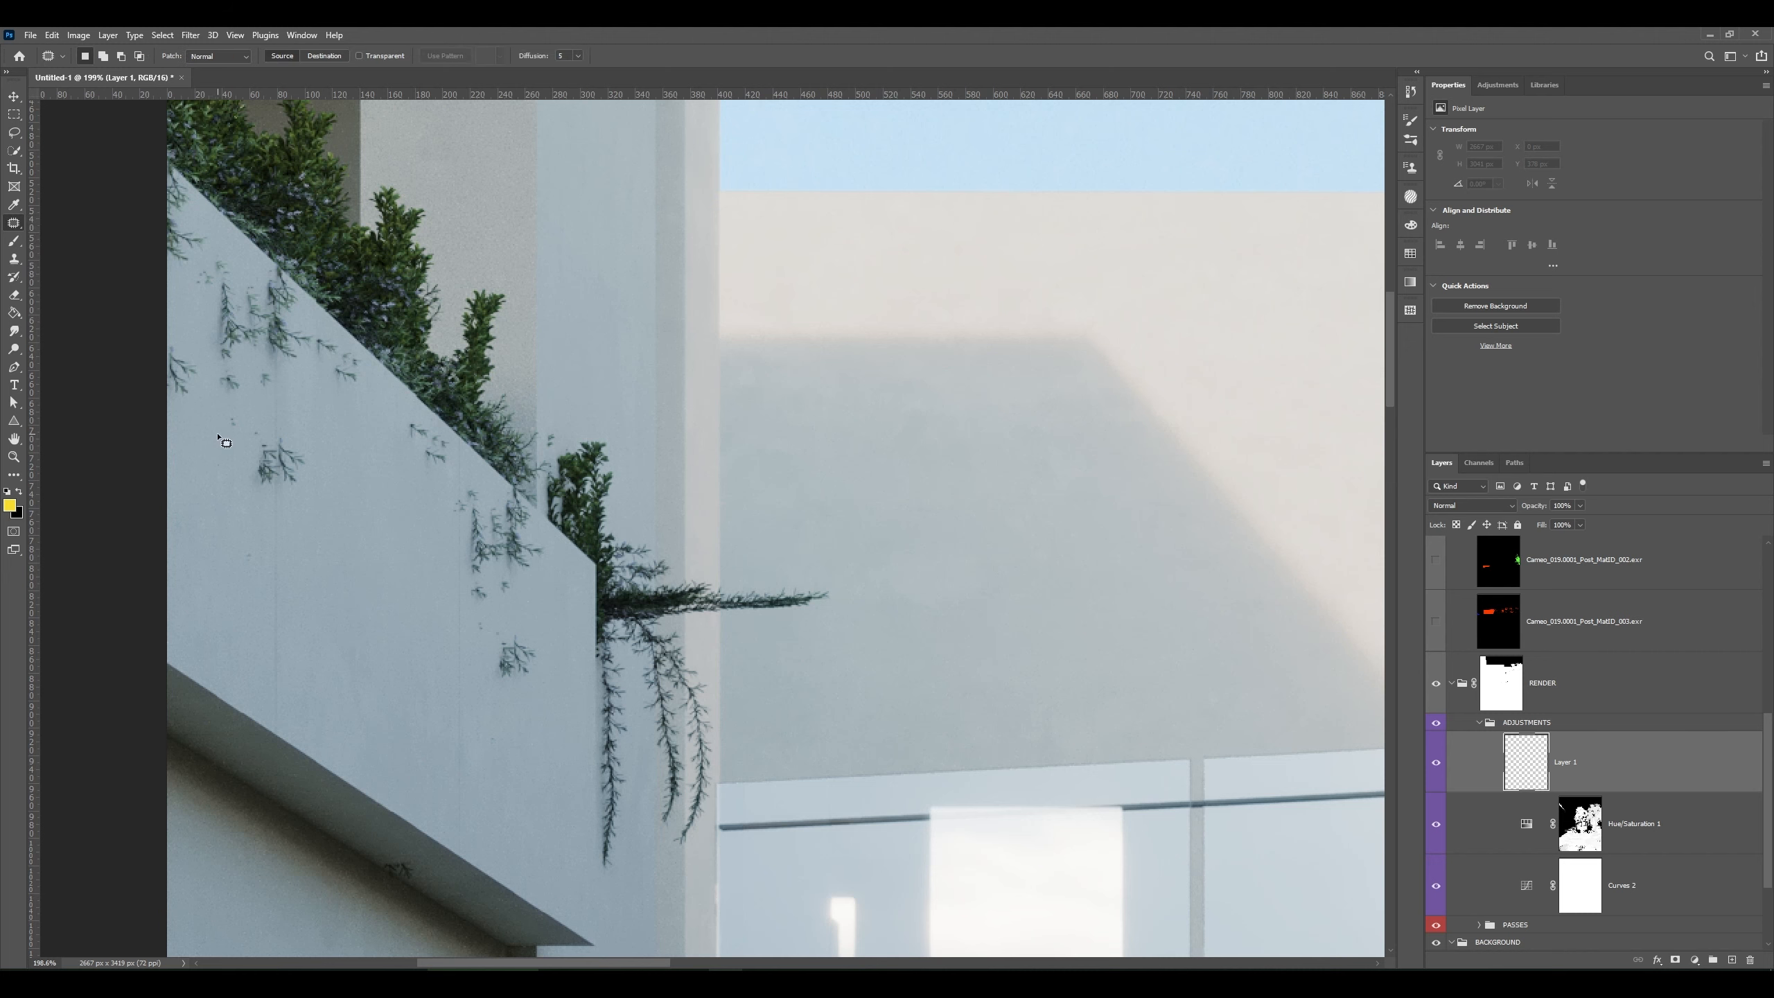
pyautogui.moveTo(265, 498)
pyautogui.mouseDown()
pyautogui.moveTo(342, 456)
pyautogui.moveTo(249, 408)
pyautogui.moveTo(201, 418)
pyautogui.moveTo(249, 493)
pyautogui.moveTo(344, 485)
pyautogui.mouseUp()
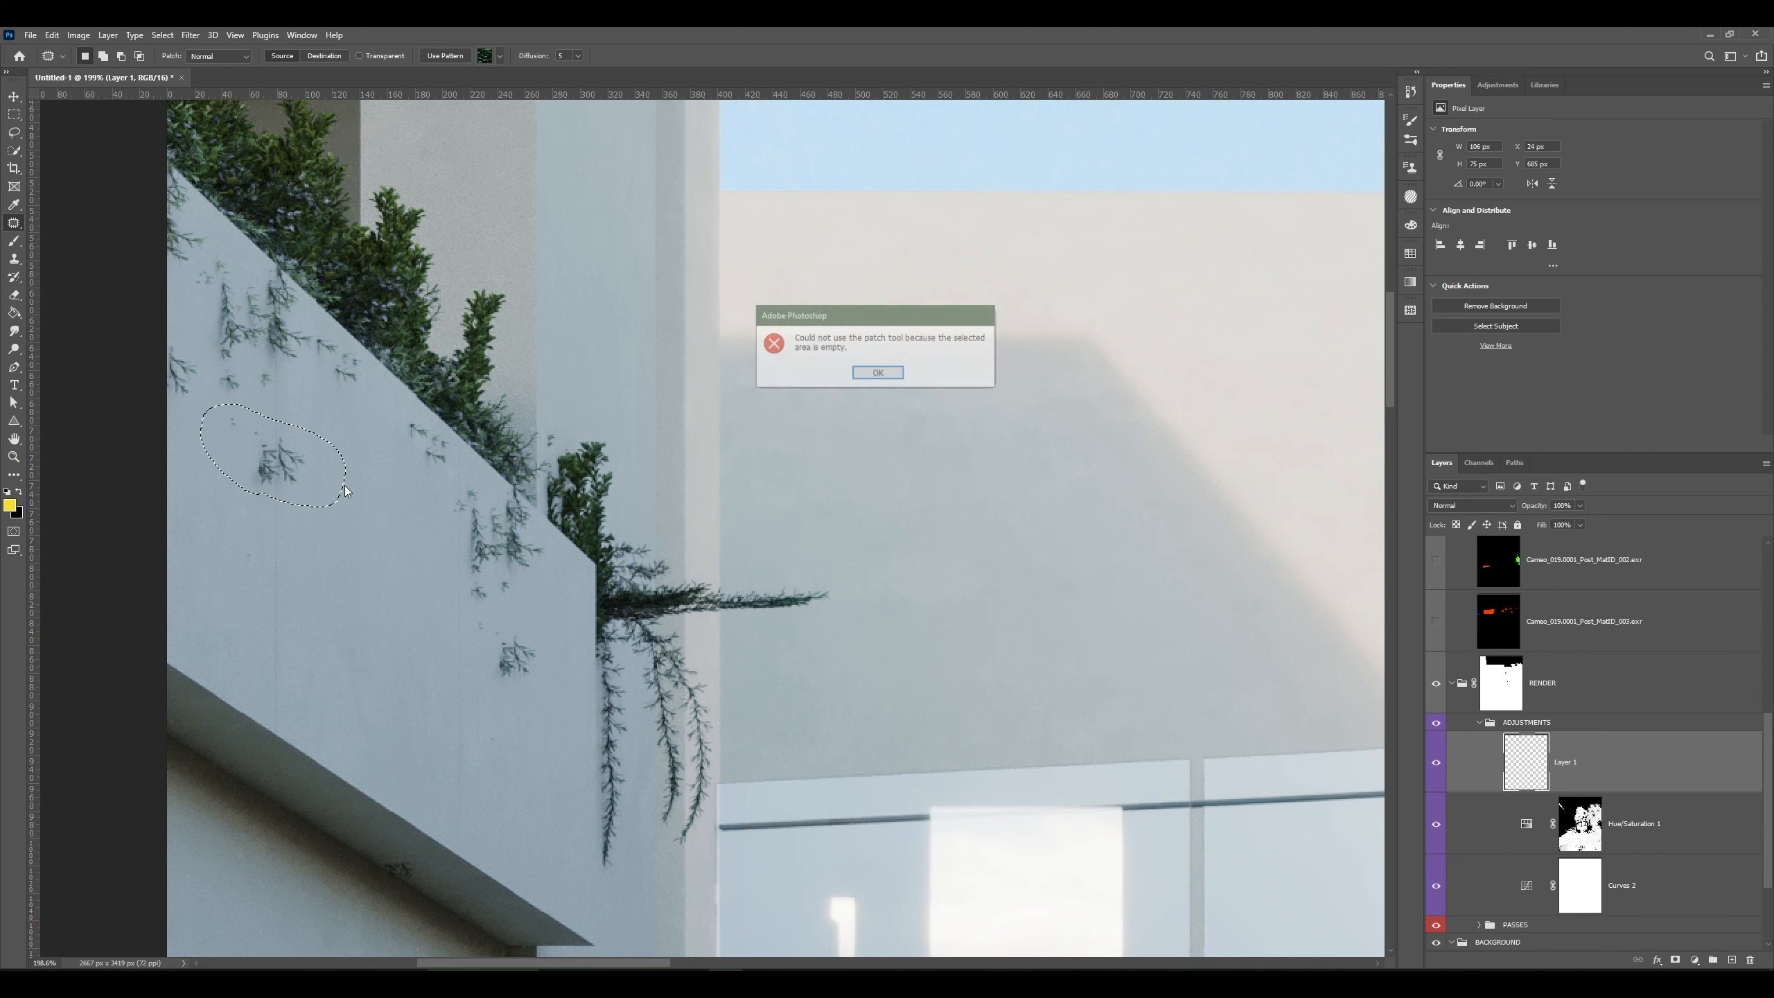
pyautogui.click(881, 374)
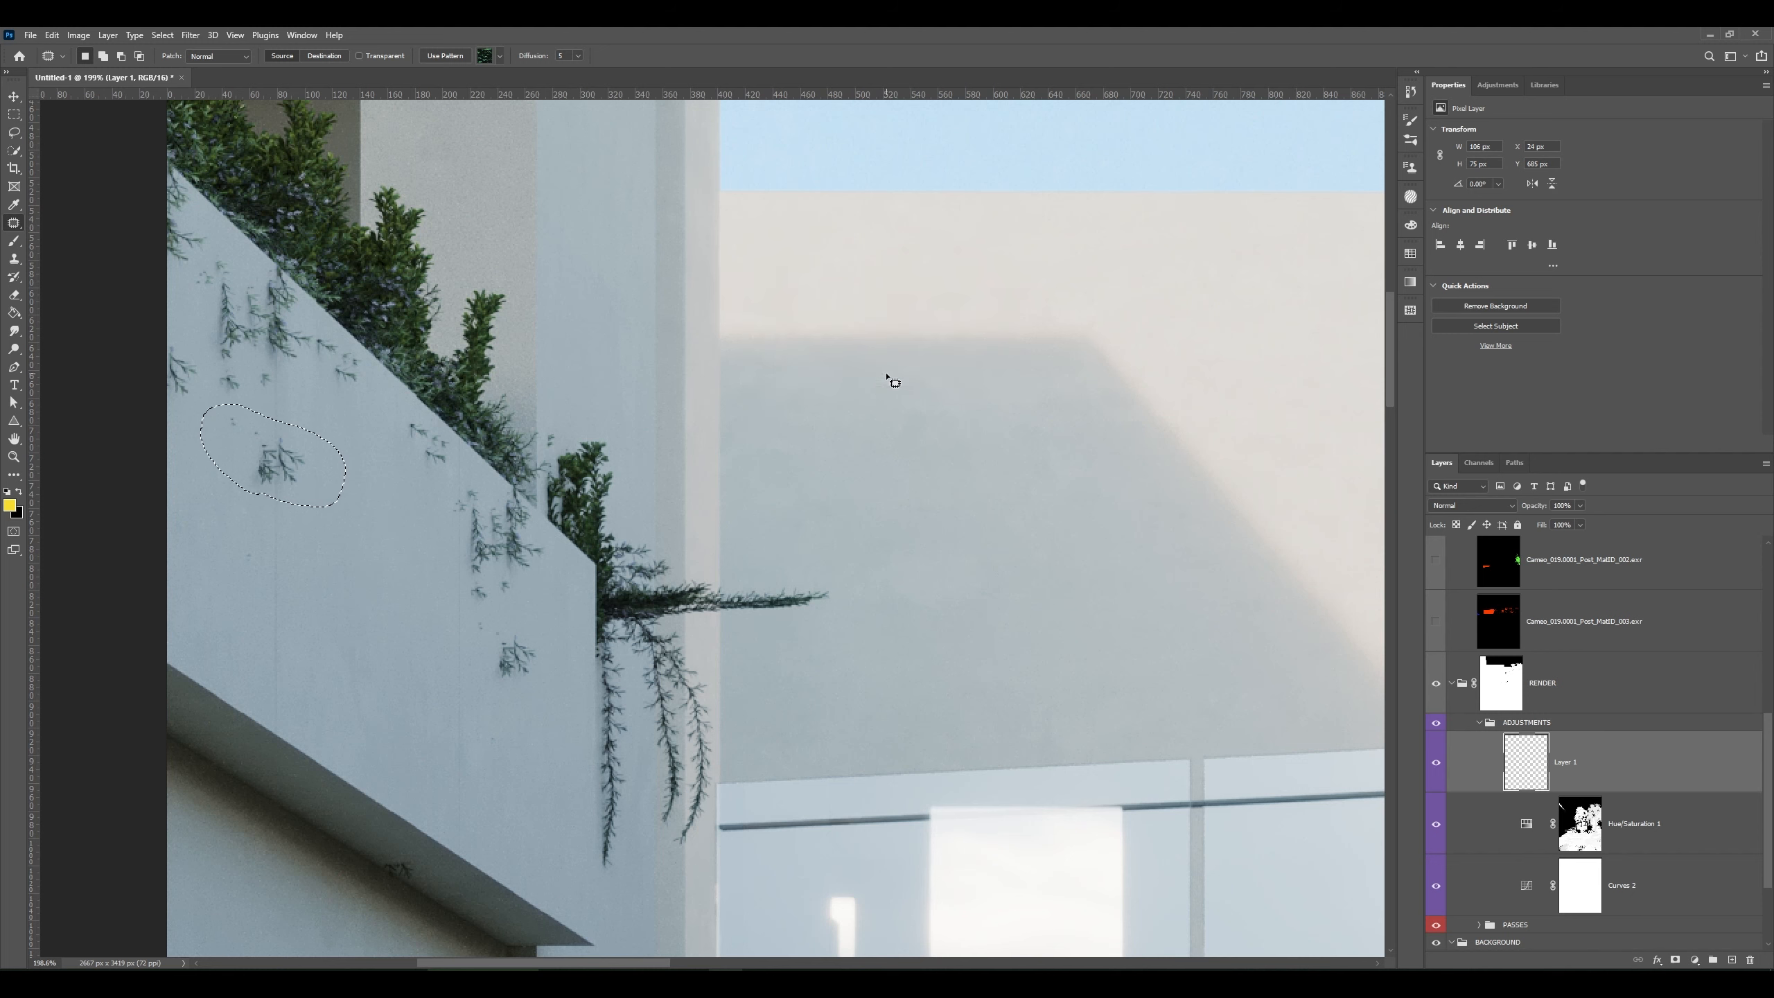
# - Deselect, delete the empty Layer 1, and stamp all visible layers into a new layer above Hue/Saturation 1
pyautogui.press('v')
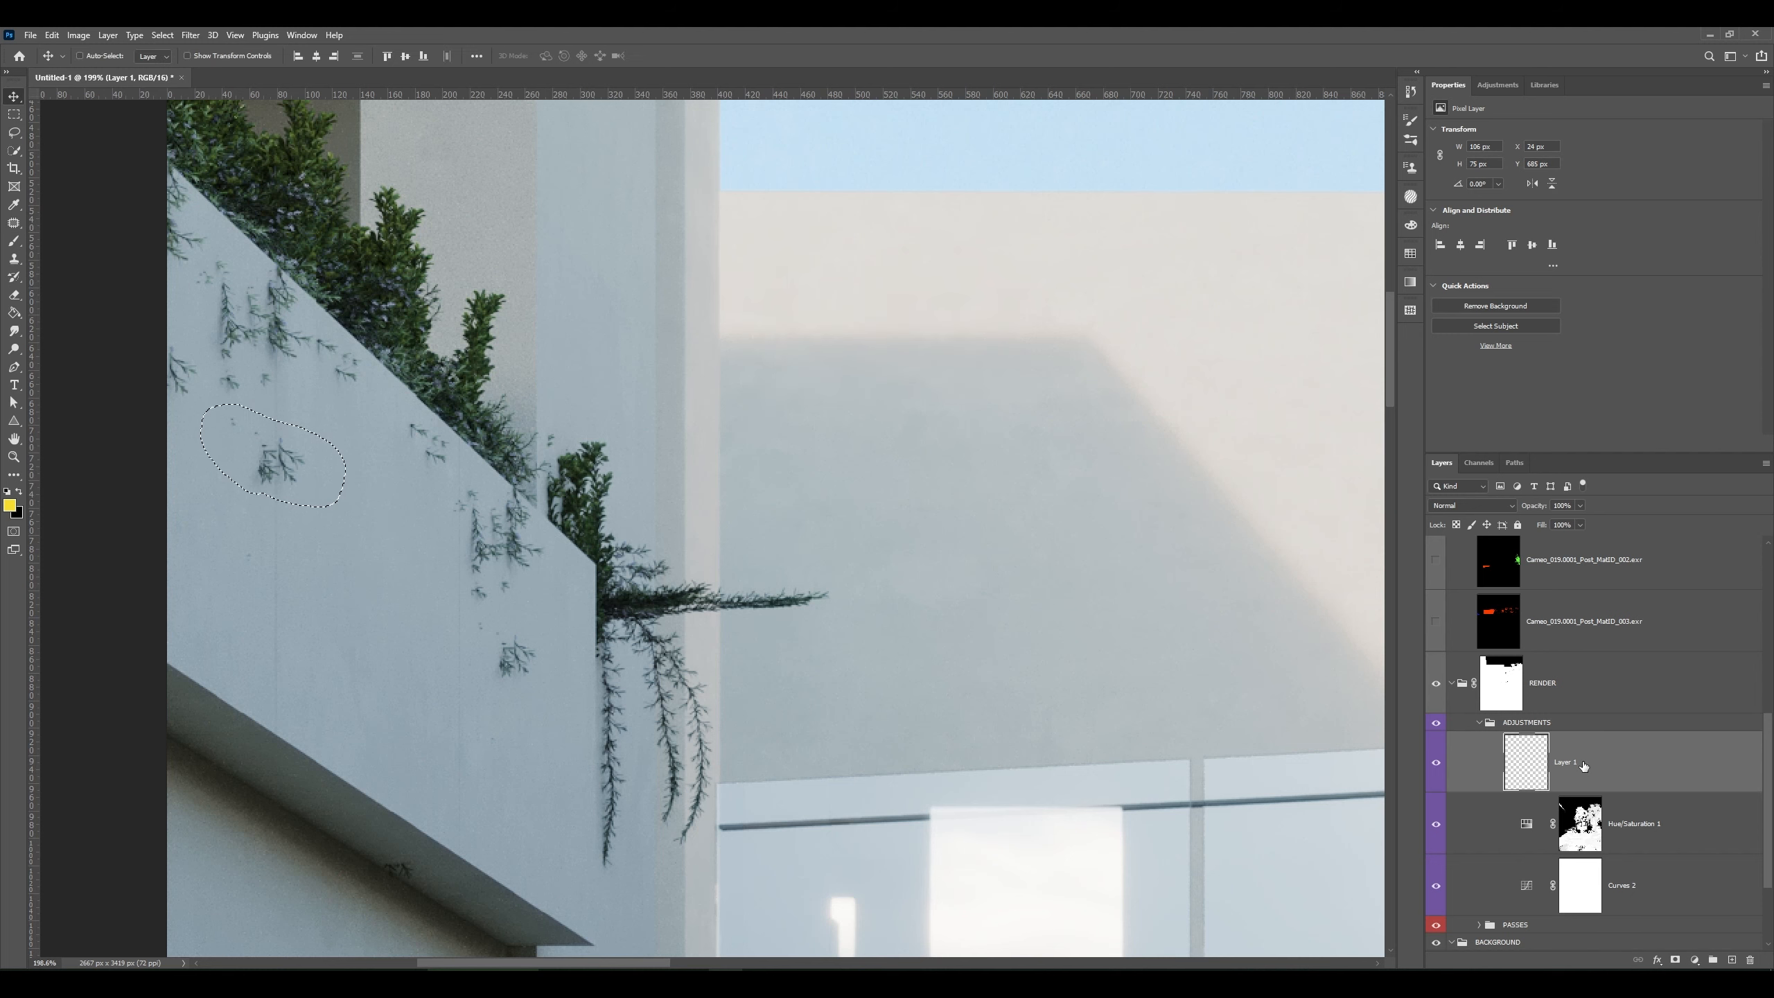
pyautogui.click(1437, 763)
pyautogui.hotkey('ctrl', 'd')
pyautogui.moveTo(1636, 762); pyautogui.dragTo(1752, 958)
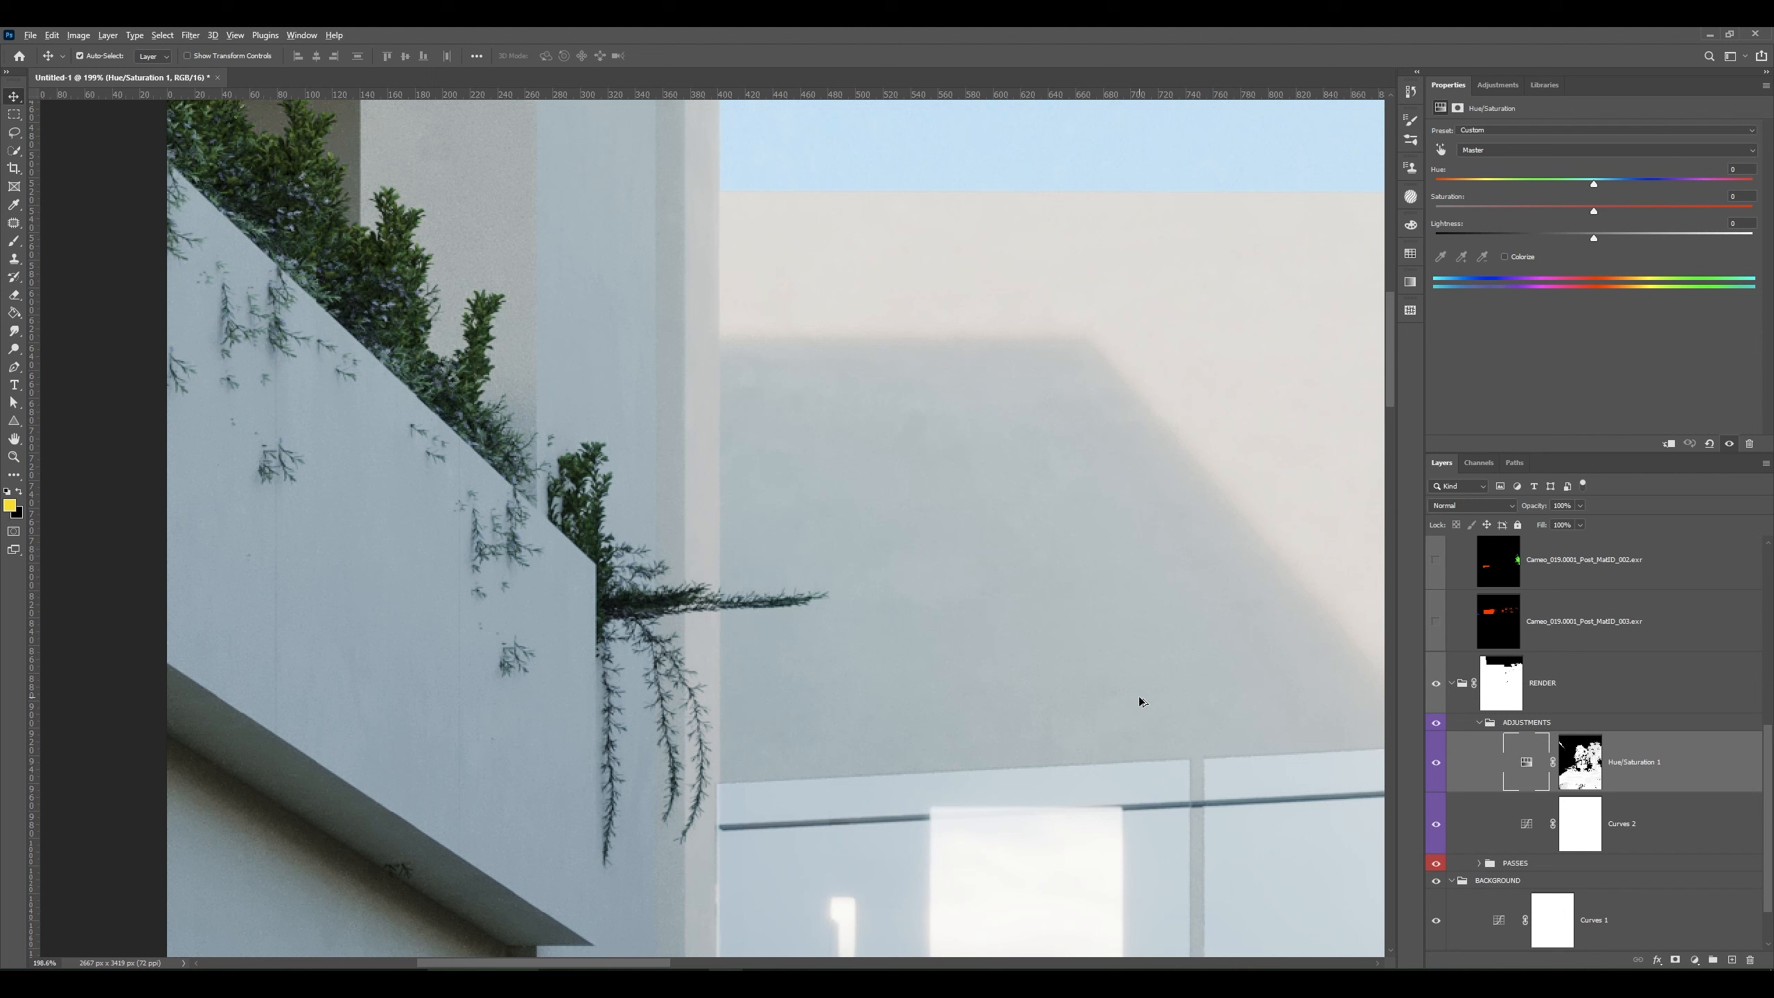
pyautogui.hotkey('ctrl', 'alt', 'shift', 'e')
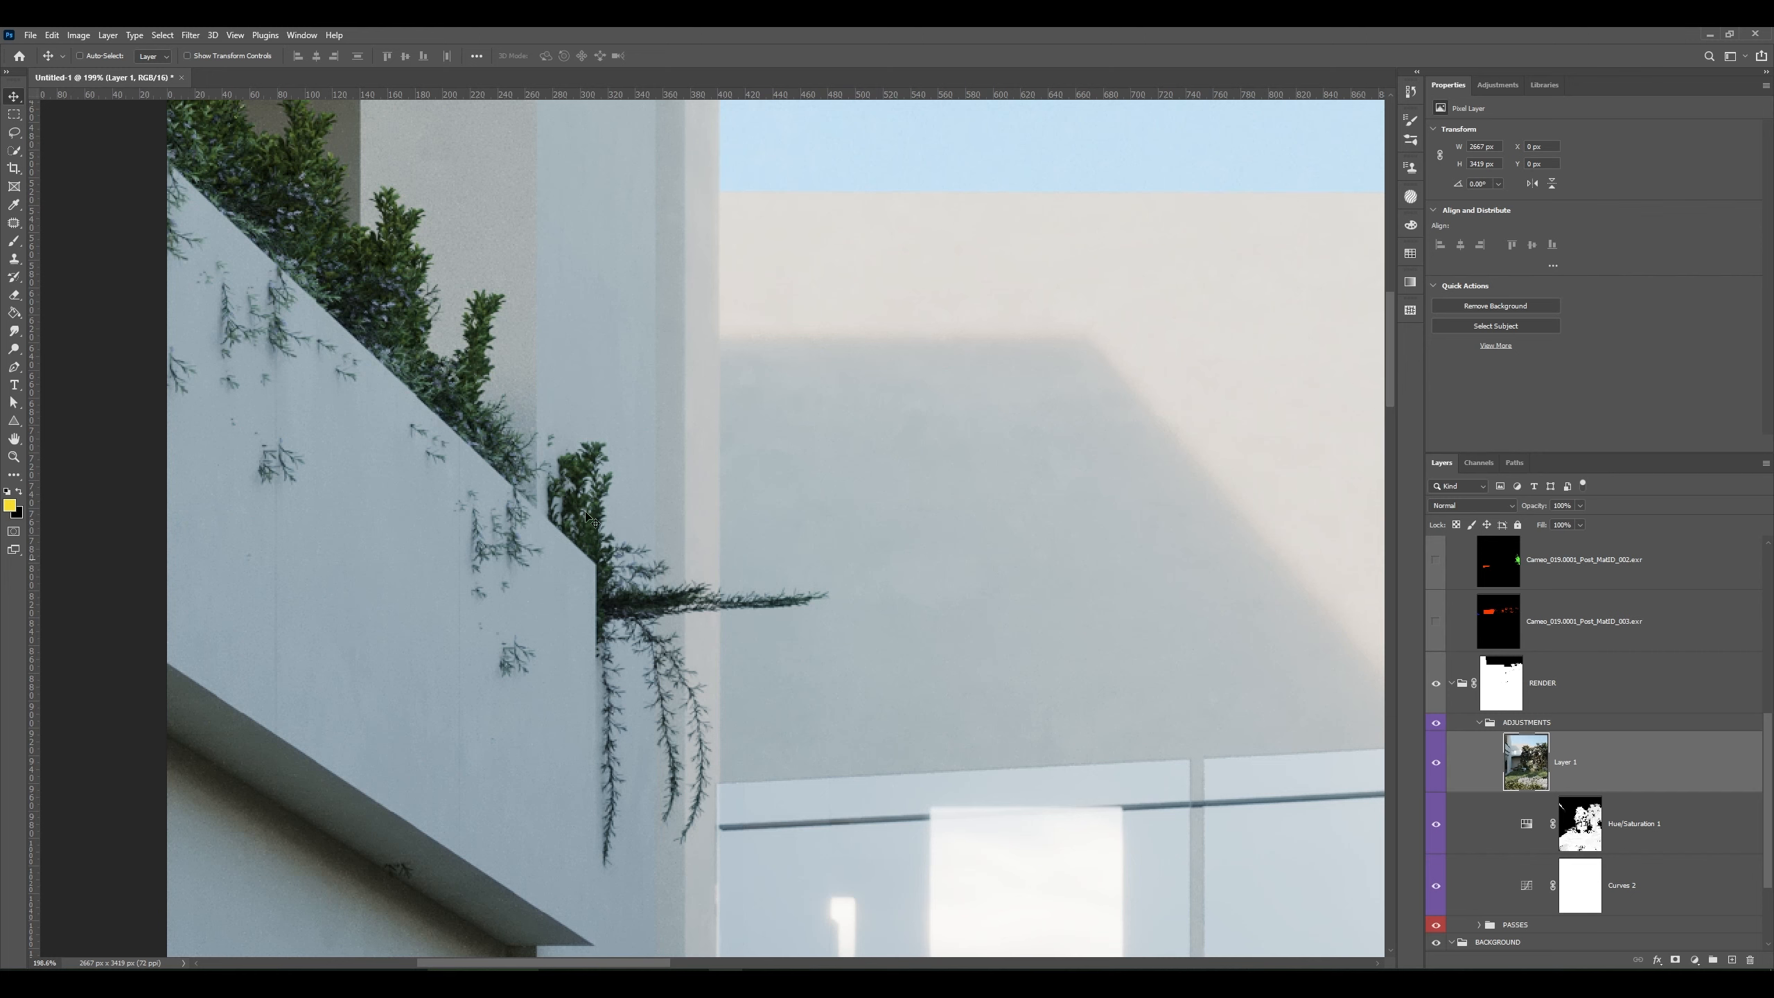
# - Try to replace the isolated leaf cluster on the balcony wall with clean plaster using the Patch tool
pyautogui.click(14, 224)
pyautogui.moveTo(307, 430)
pyautogui.mouseDown()
pyautogui.moveTo(272, 509)
pyautogui.moveTo(329, 486)
pyautogui.moveTo(361, 582)
pyautogui.moveTo(391, 594)
pyautogui.mouseUp()
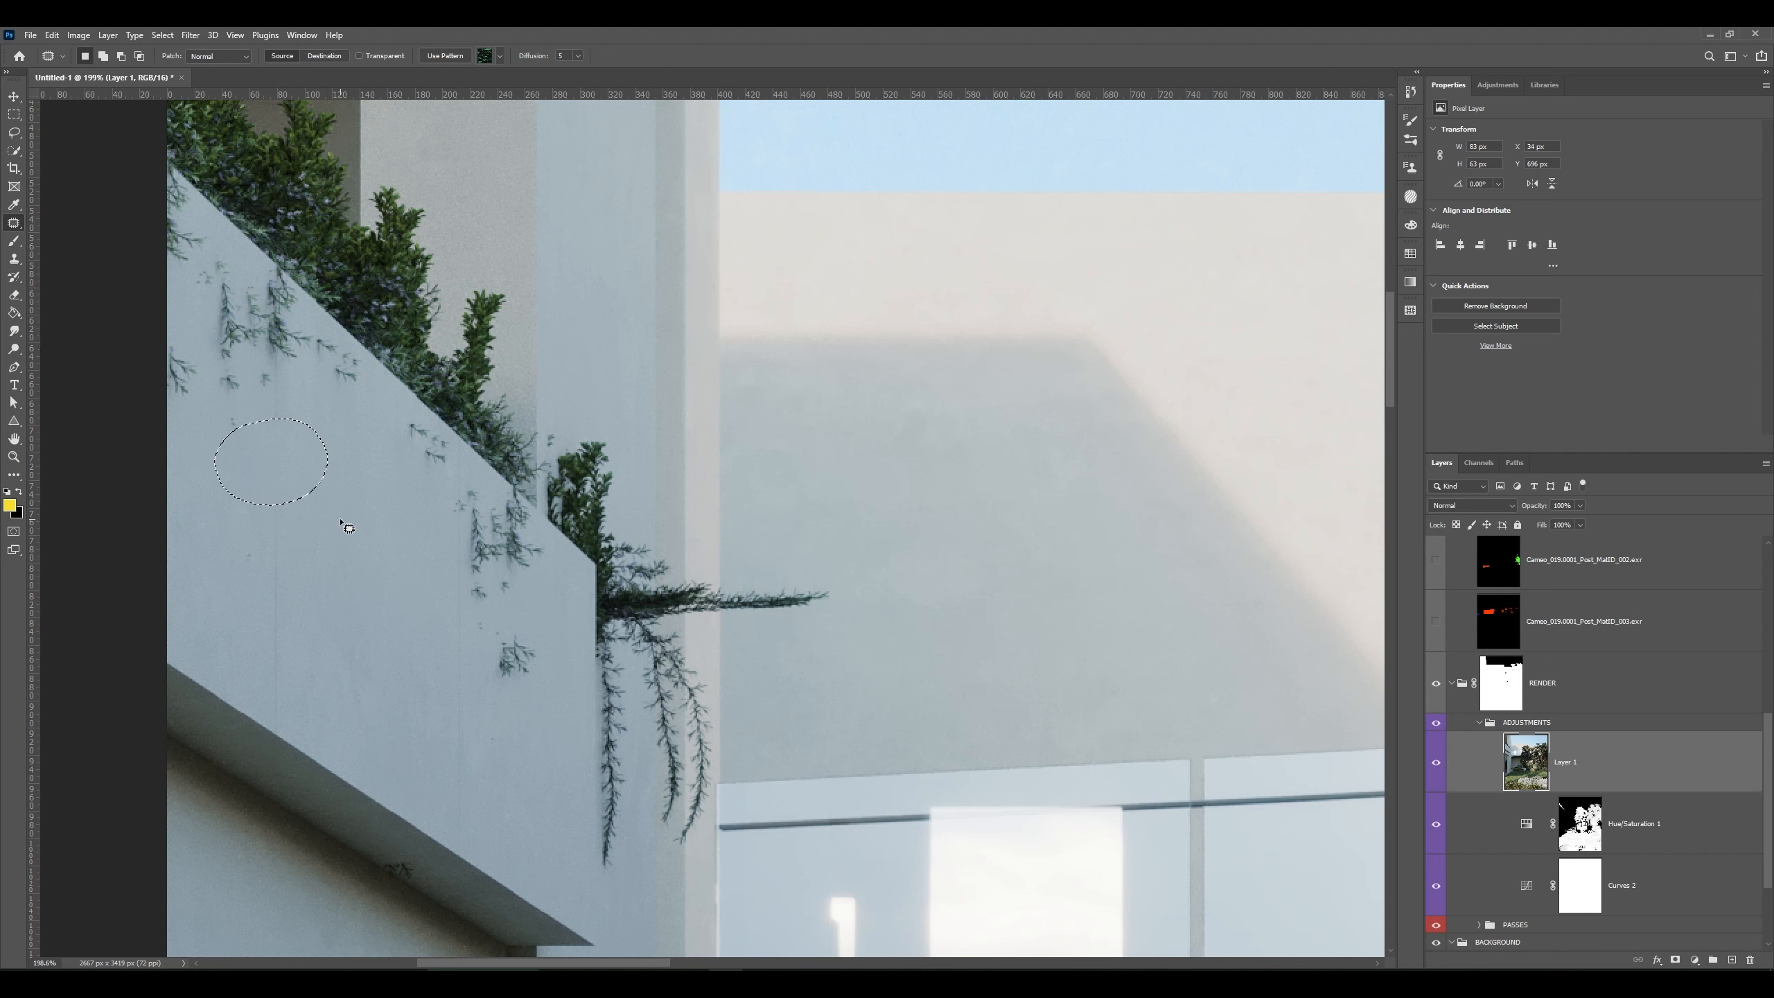
pyautogui.hotkey('ctrl', 'z')
pyautogui.hotkey('ctrl', 'd')
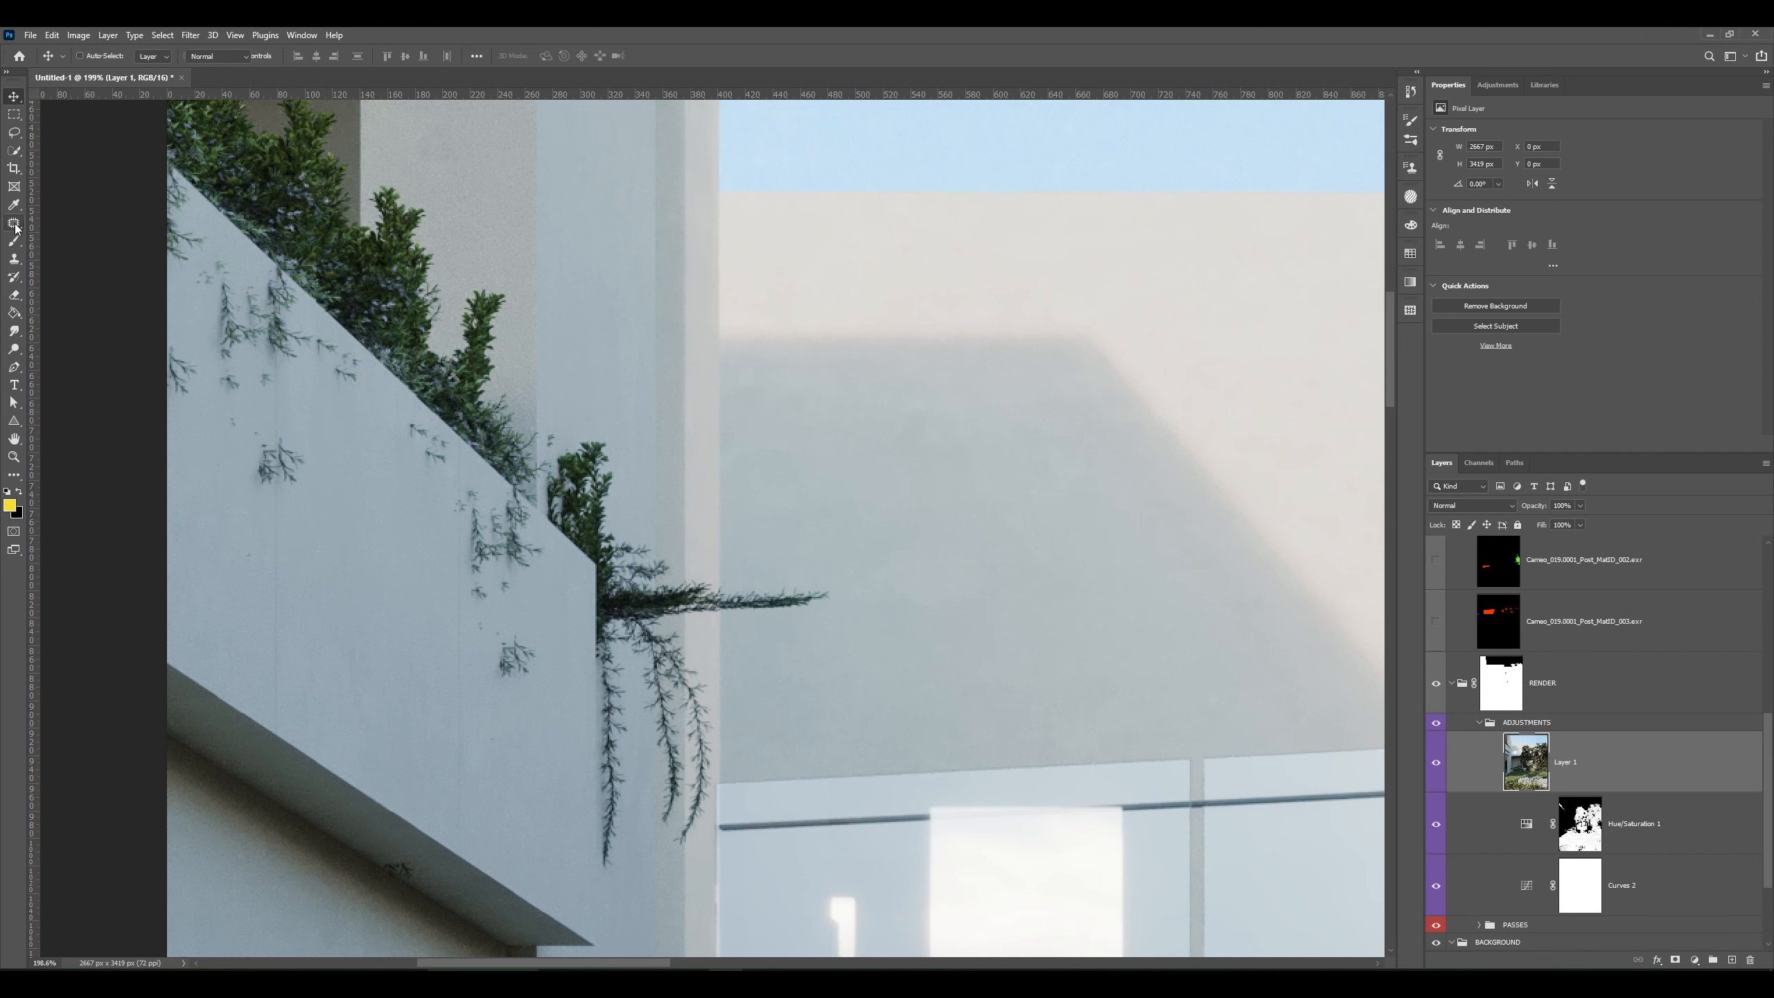
# - Remove the isolated leaf clusters from the middle and right side of the balcony planter wall with the Spot Healing Brush
pyautogui.rightClick(14, 225)
pyautogui.click(91, 222)
pyautogui.moveTo(293, 488)
pyautogui.mouseDown()
pyautogui.moveTo(162, 466)
pyautogui.moveTo(267, 472)
pyautogui.moveTo(262, 454)
pyautogui.moveTo(289, 477)
pyautogui.moveTo(291, 452)
pyautogui.moveTo(261, 485)
pyautogui.mouseUp()
pyautogui.moveTo(233, 423); pyautogui.dragTo(269, 444)
pyautogui.moveTo(514, 644); pyautogui.dragTo(524, 658)
pyautogui.moveTo(518, 499)
pyautogui.mouseDown()
pyautogui.moveTo(479, 591)
pyautogui.moveTo(482, 545)
pyautogui.mouseUp()
# - With a smaller healing brush, remove the stray leaves along the wall's left edge and just below the planter rim
pyautogui.press('[')
pyautogui.press('[')
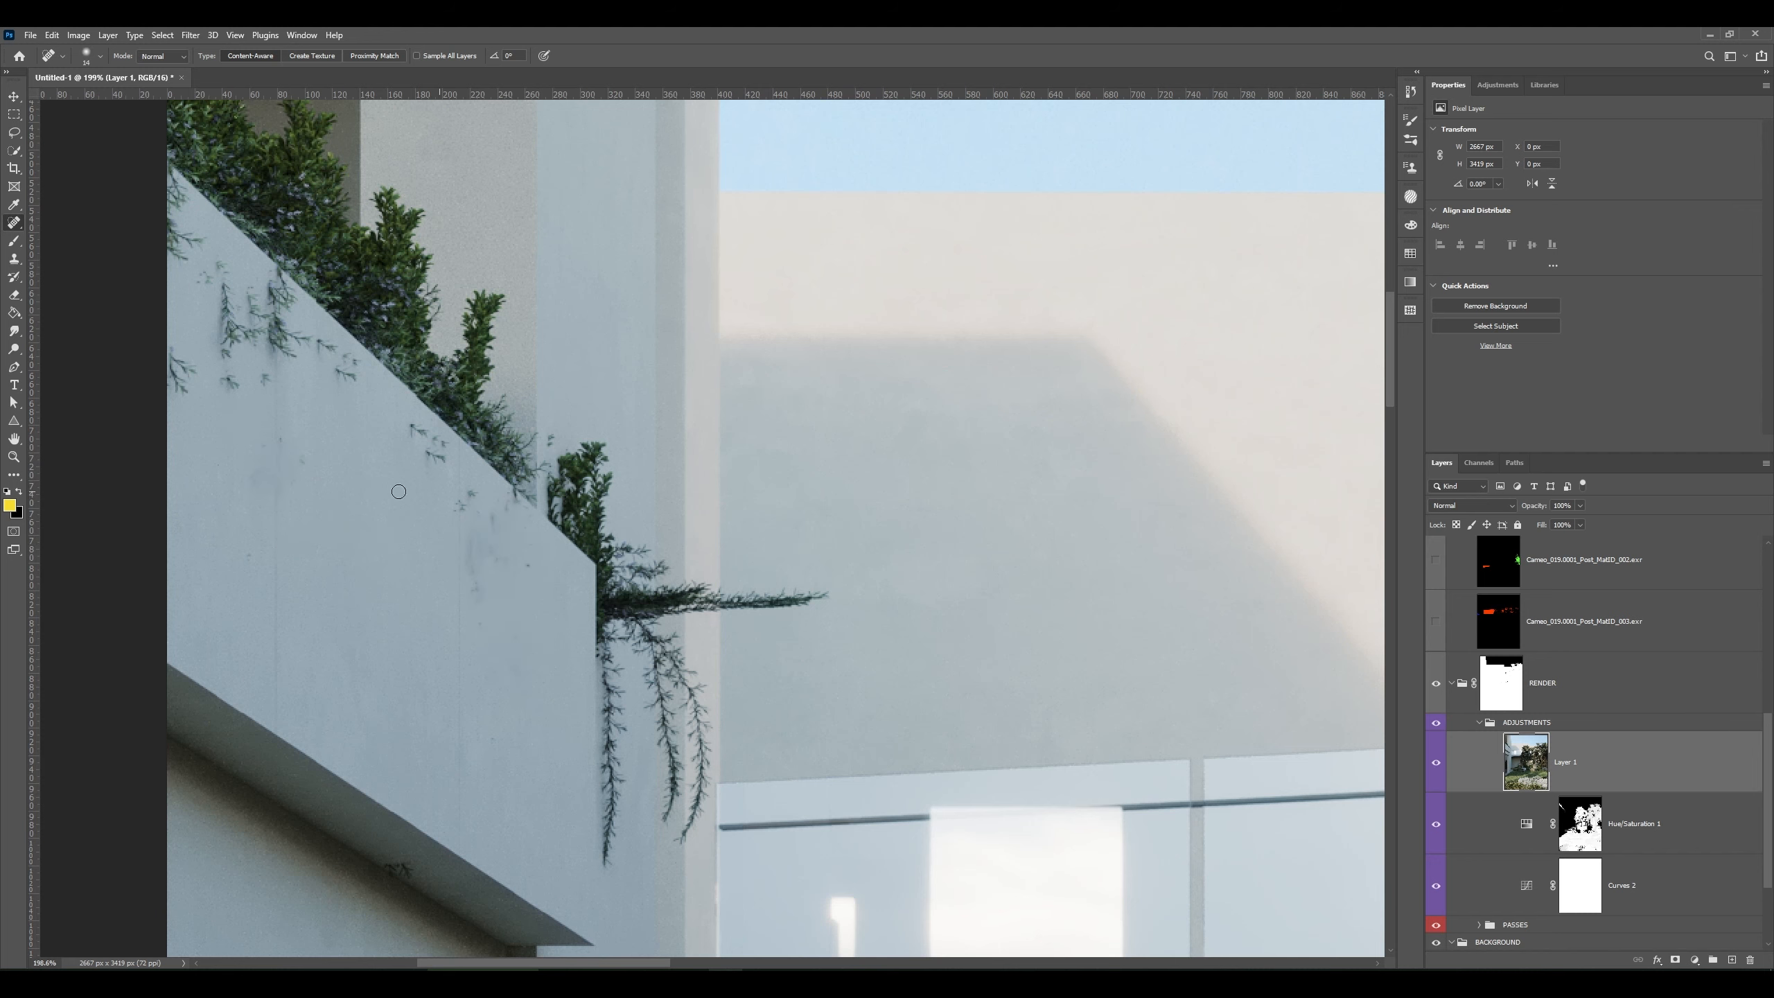
pyautogui.moveTo(183, 184); pyautogui.dragTo(180, 381)
pyautogui.moveTo(224, 285)
pyautogui.mouseDown()
pyautogui.moveTo(225, 372)
pyautogui.moveTo(297, 336)
pyautogui.moveTo(371, 374)
pyautogui.mouseUp()
pyautogui.click(283, 283)
# - Patch the leftover smudges and marks on the balcony wall with clean plaster texture, and clear the selection
pyautogui.hotkey('shift', 'j')
pyautogui.hotkey('shift', 'j')
pyautogui.moveTo(183, 220); pyautogui.dragTo(183, 230)
pyautogui.moveTo(187, 336); pyautogui.dragTo(337, 567)
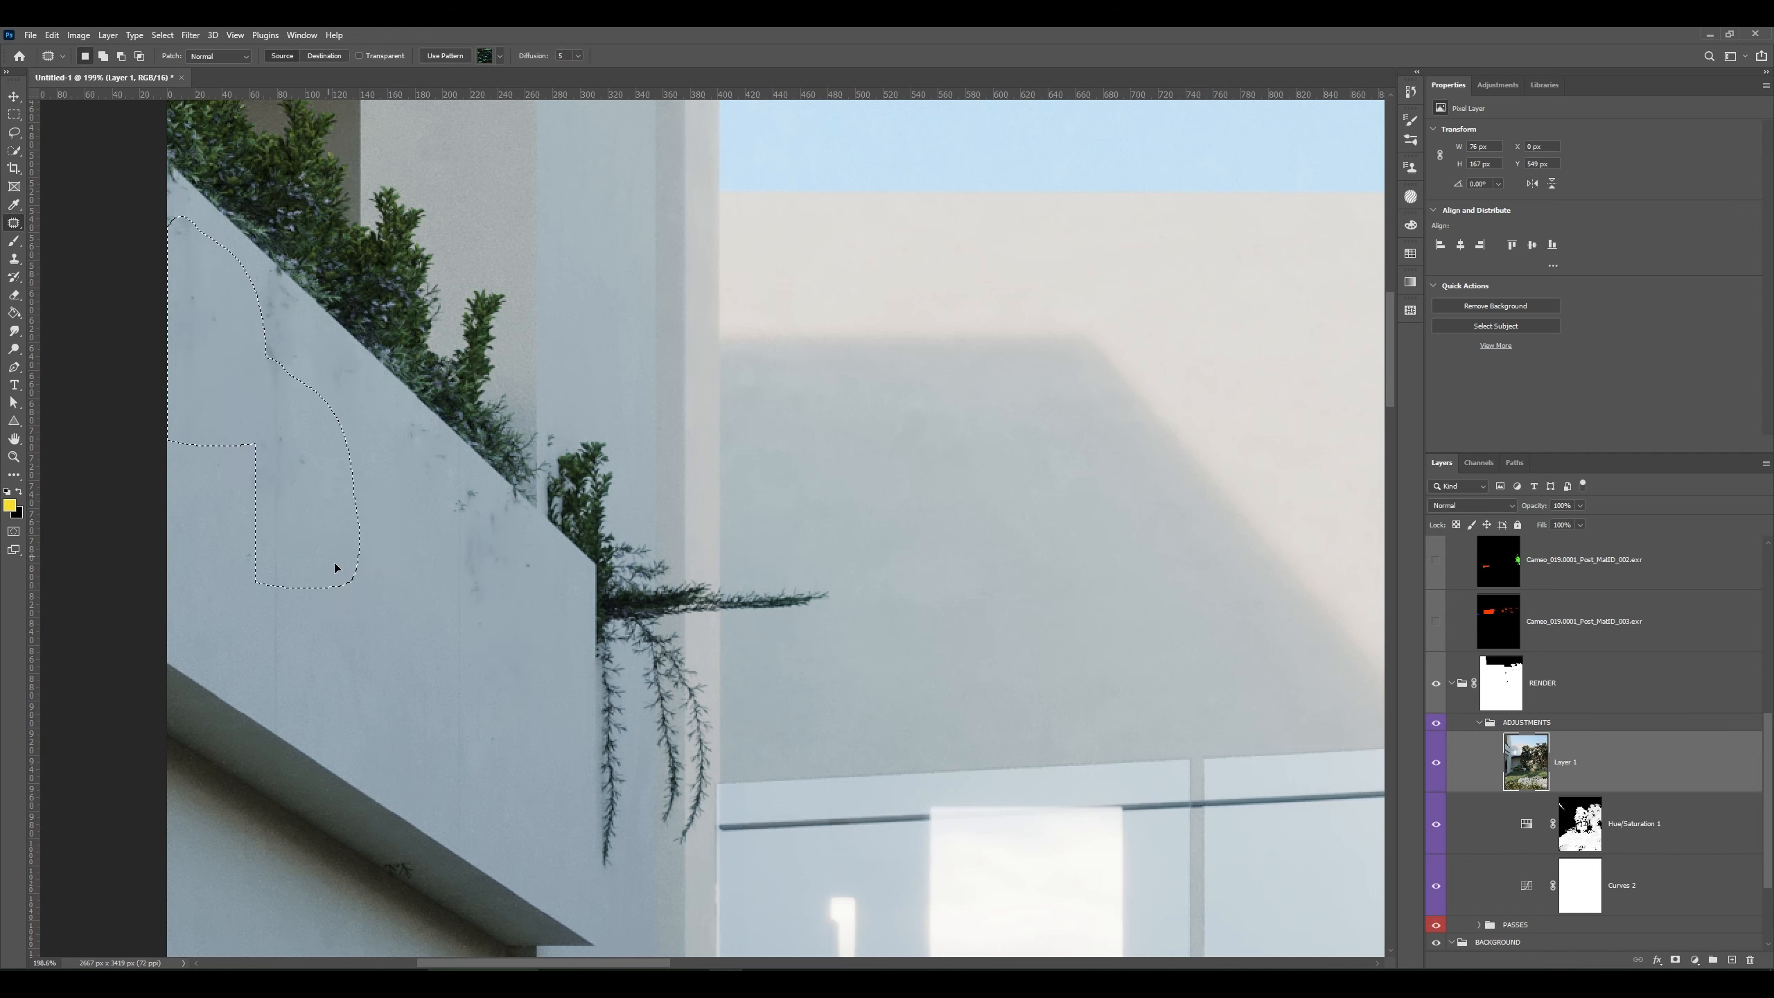
pyautogui.moveTo(269, 412); pyautogui.dragTo(280, 414)
pyautogui.moveTo(279, 477); pyautogui.dragTo(274, 607)
pyautogui.moveTo(279, 300); pyautogui.dragTo(276, 304)
pyautogui.moveTo(276, 329)
pyautogui.mouseDown()
pyautogui.moveTo(467, 603)
pyautogui.moveTo(479, 493)
pyautogui.mouseUp()
pyautogui.moveTo(468, 594); pyautogui.dragTo(441, 594)
pyautogui.click(355, 384)
pyautogui.moveTo(293, 406); pyautogui.dragTo(297, 411)
pyautogui.scroll(-5, 461, 593)
pyautogui.press('v')
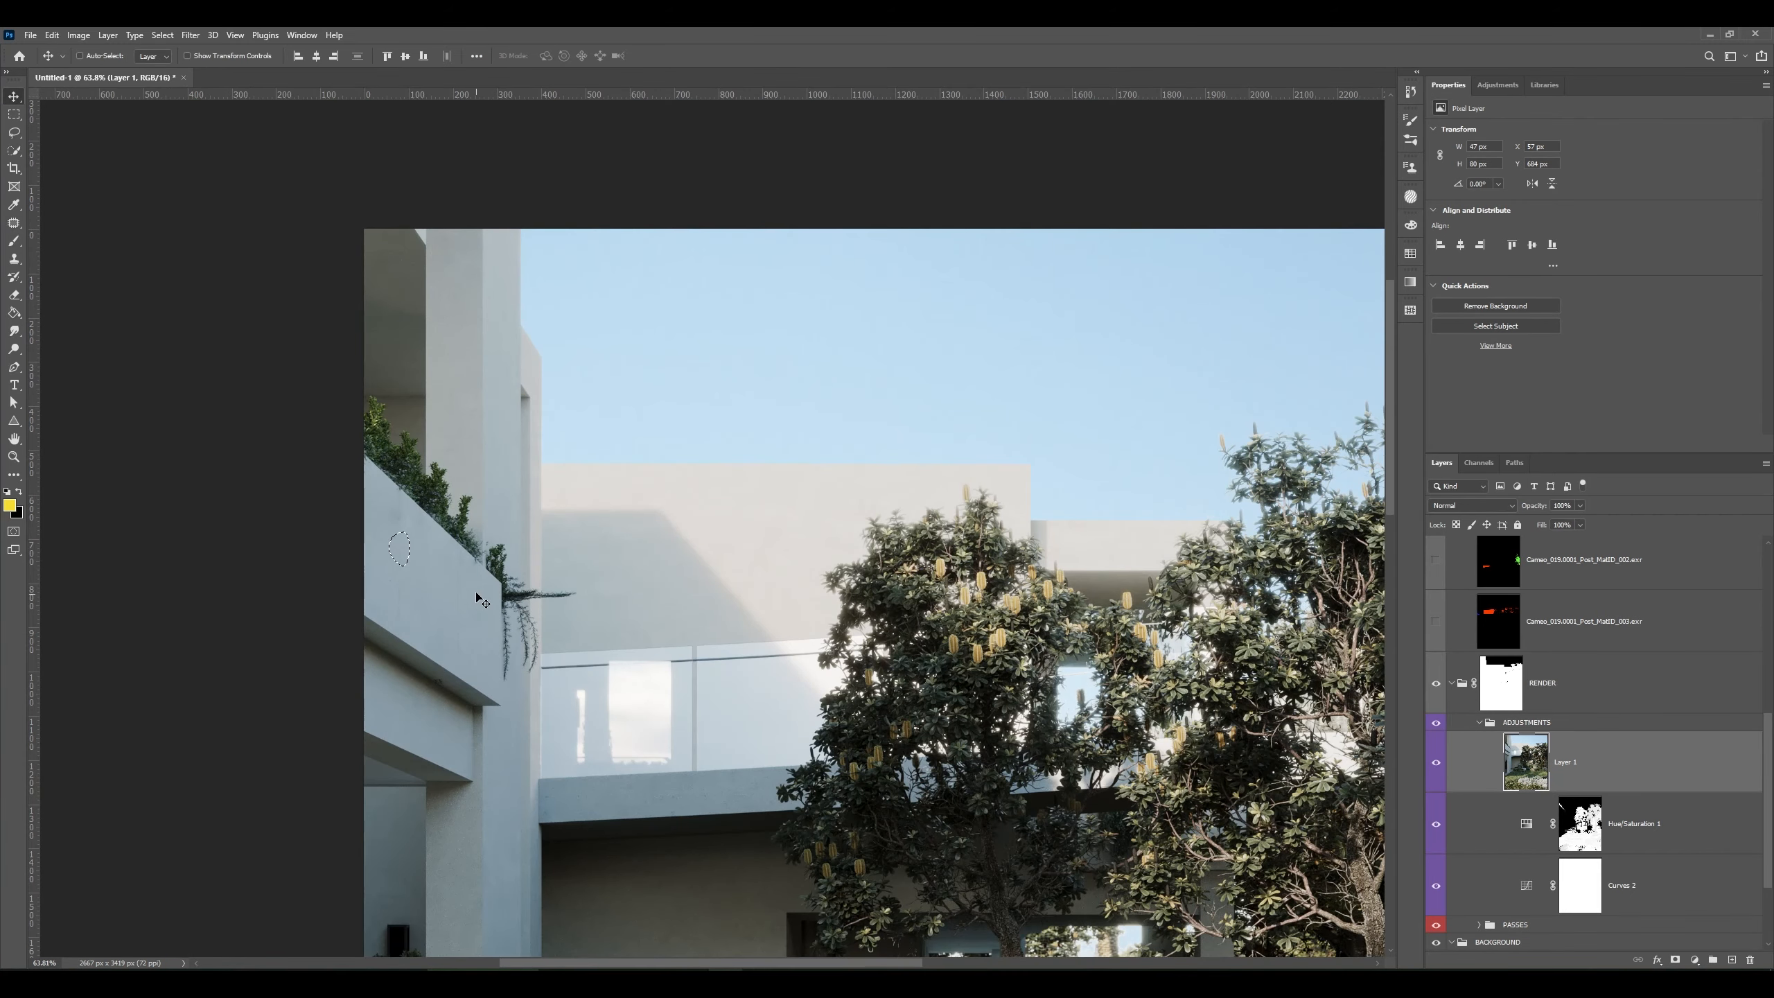
pyautogui.hotkey('ctrl', 'd')
# - Add a Curves adjustment layer above the retouched layer and pull the RGB midtones down to darken the image
pyautogui.scroll(-2, 692, 633)
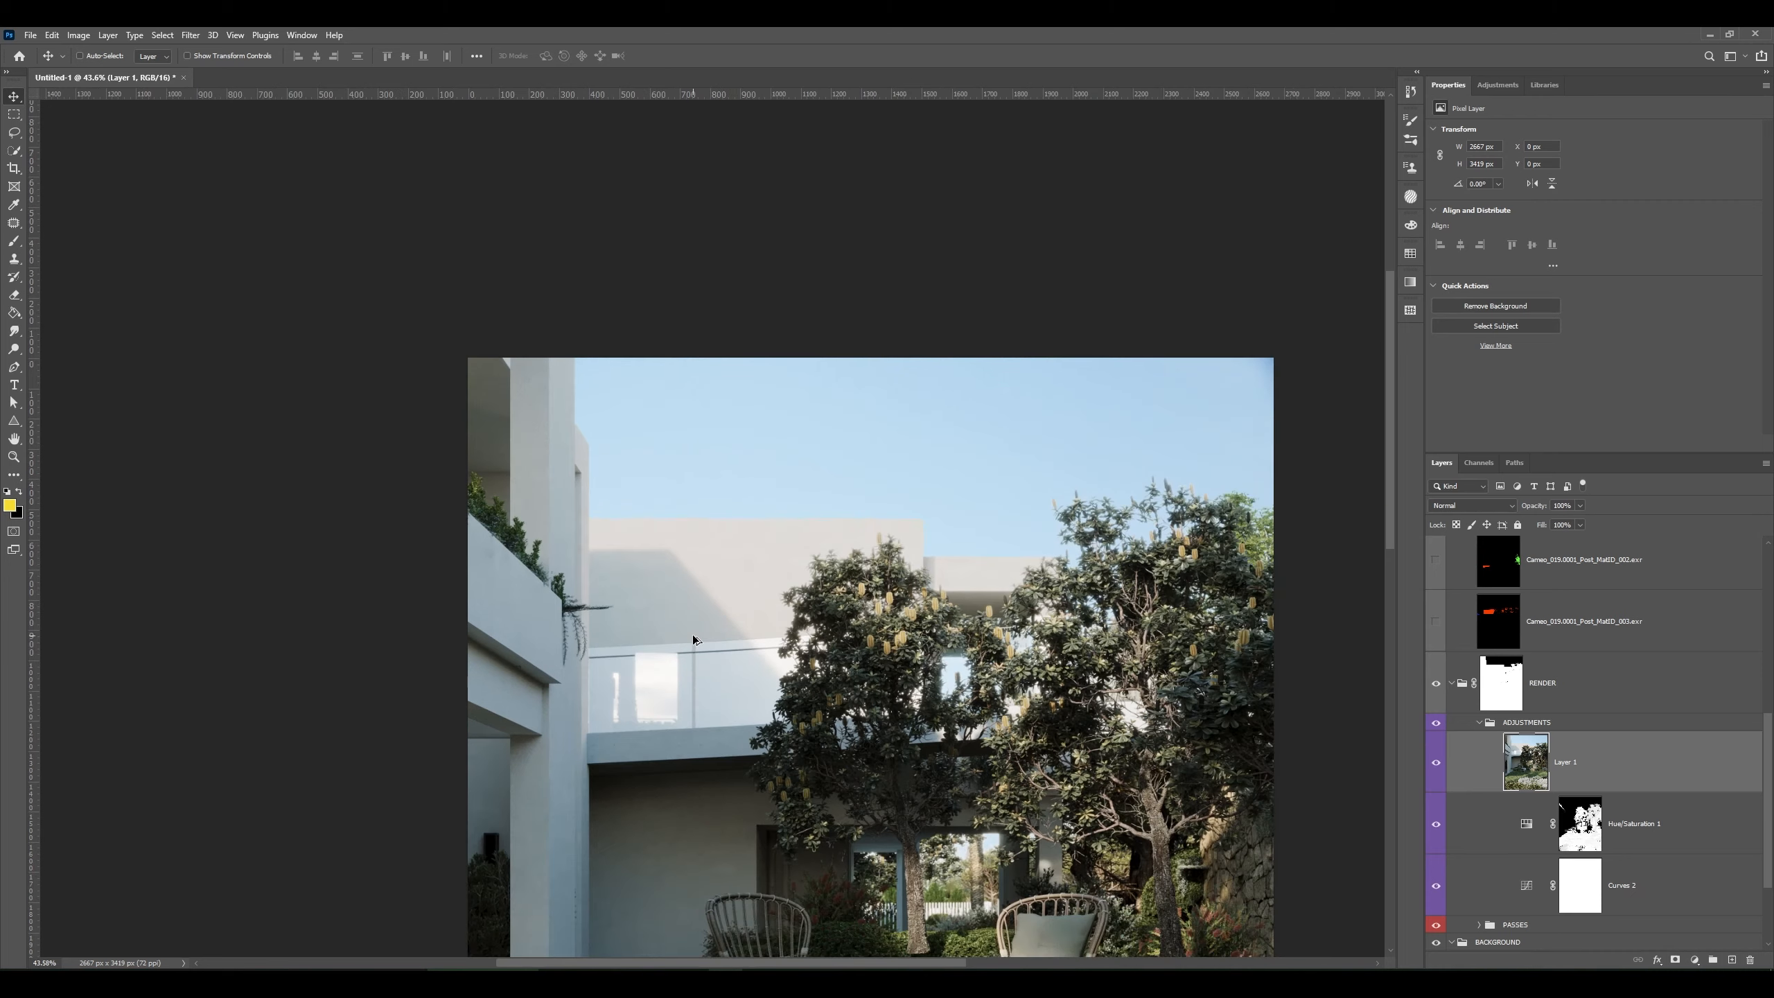
pyautogui.moveTo(775, 654); pyautogui.dragTo(472, 419)
pyautogui.scroll(-2, 595, 566)
pyautogui.moveTo(604, 556); pyautogui.dragTo(689, 433)
pyautogui.scroll(1, 684, 434)
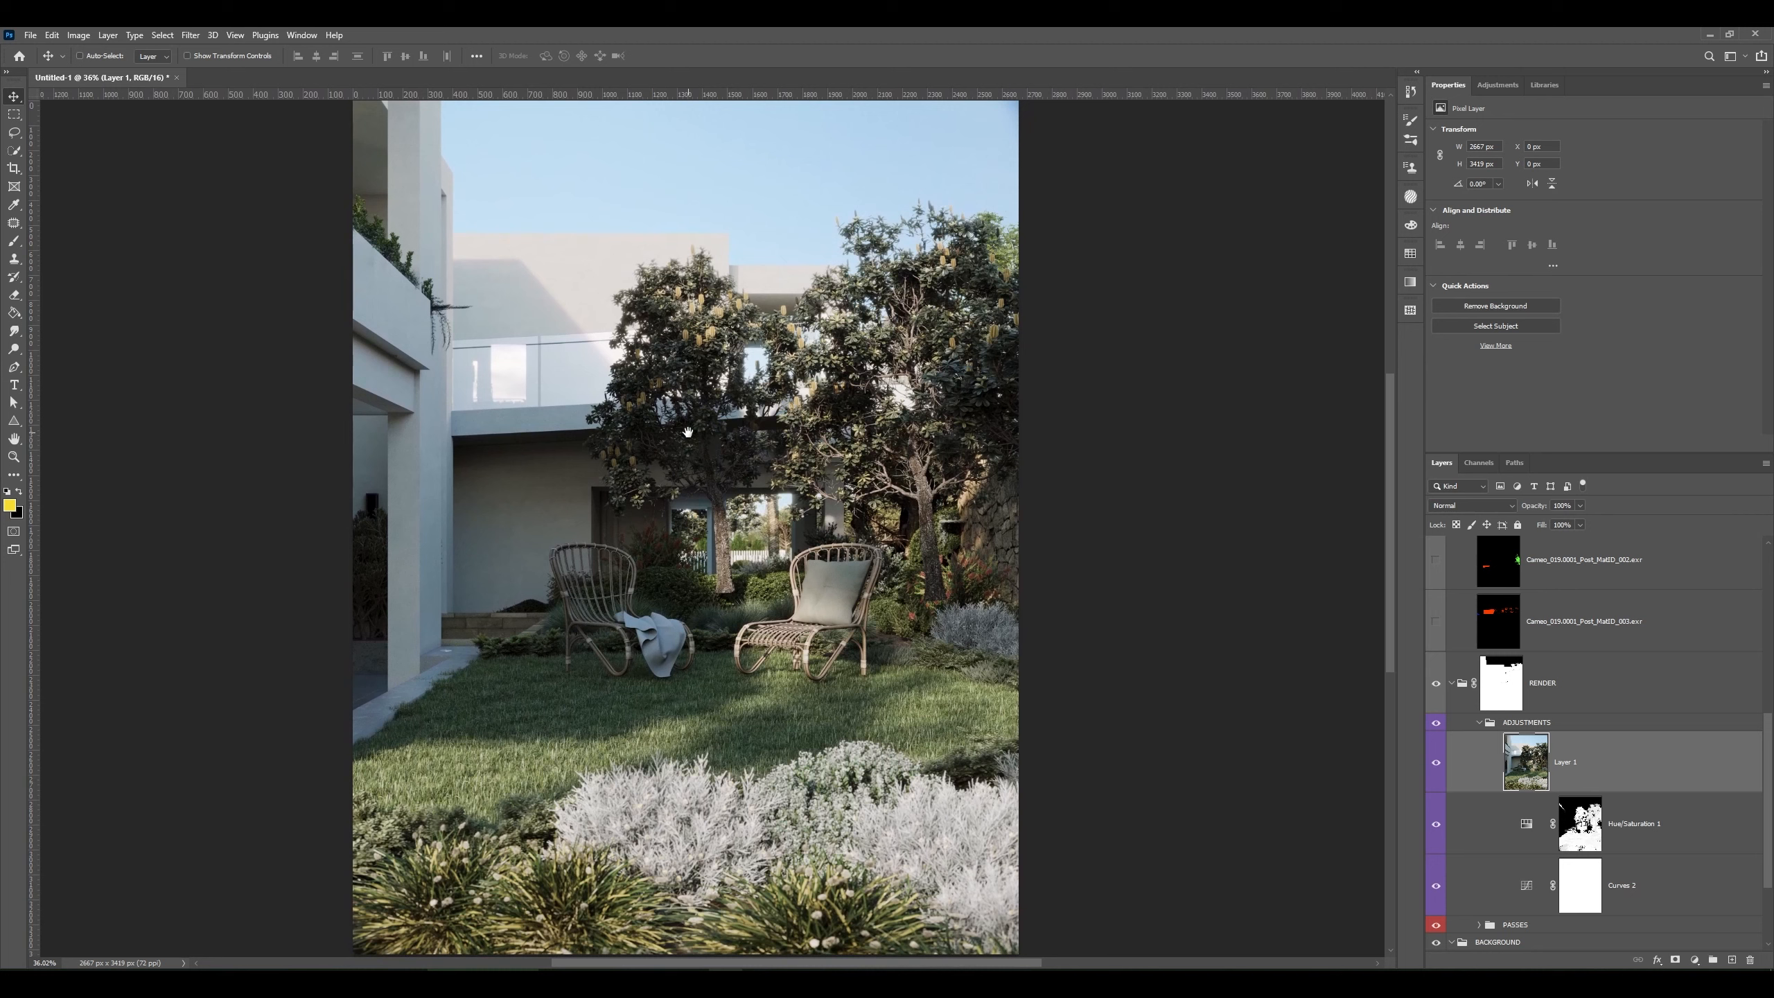
pyautogui.click(1498, 85)
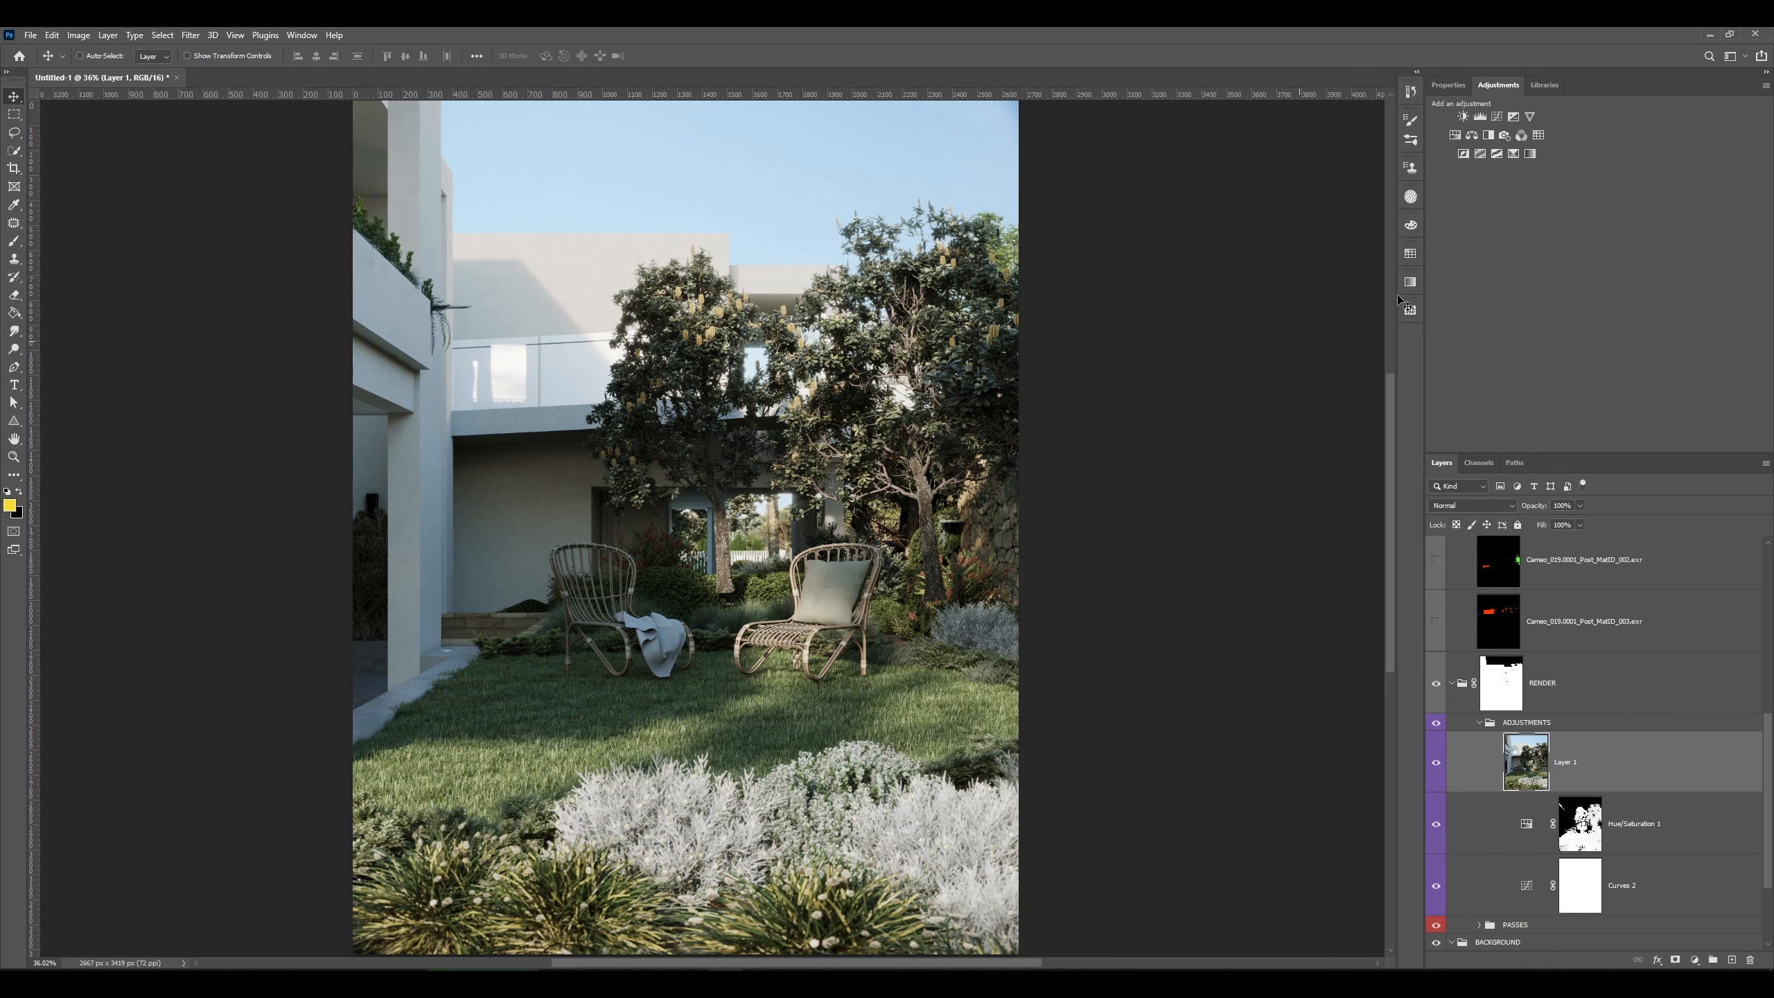
pyautogui.click(1497, 117)
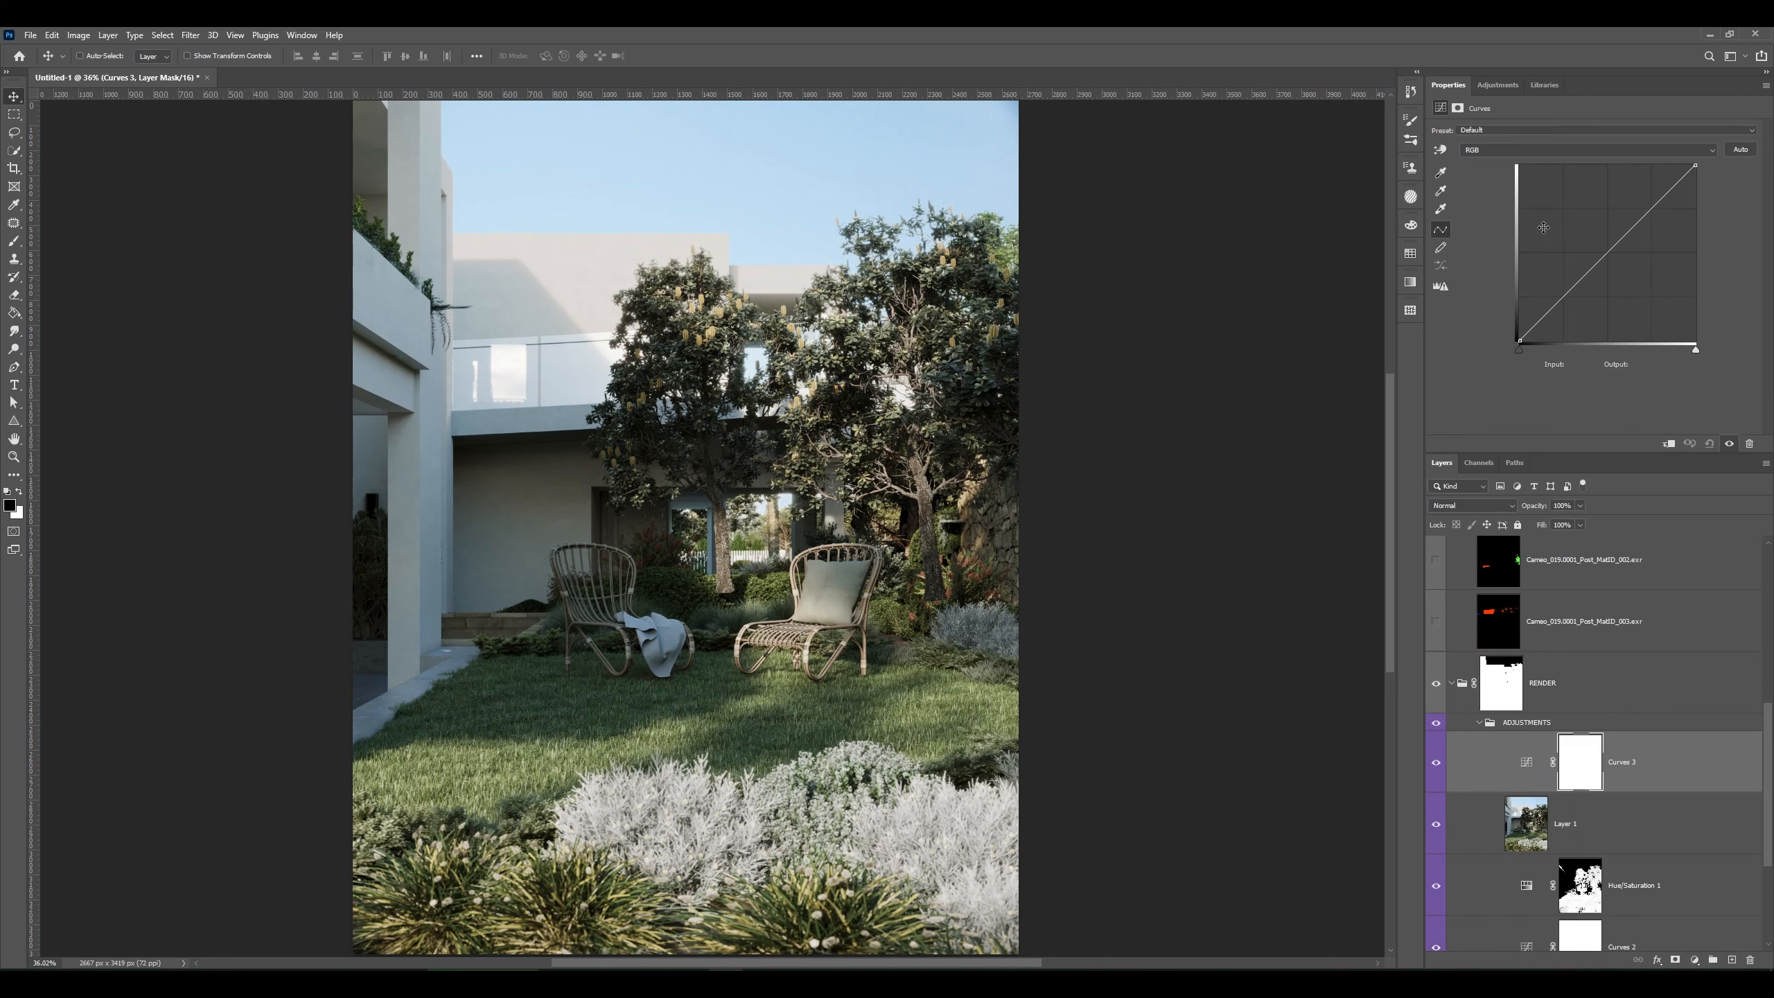
pyautogui.moveTo(1612, 253); pyautogui.dragTo(1627, 273)
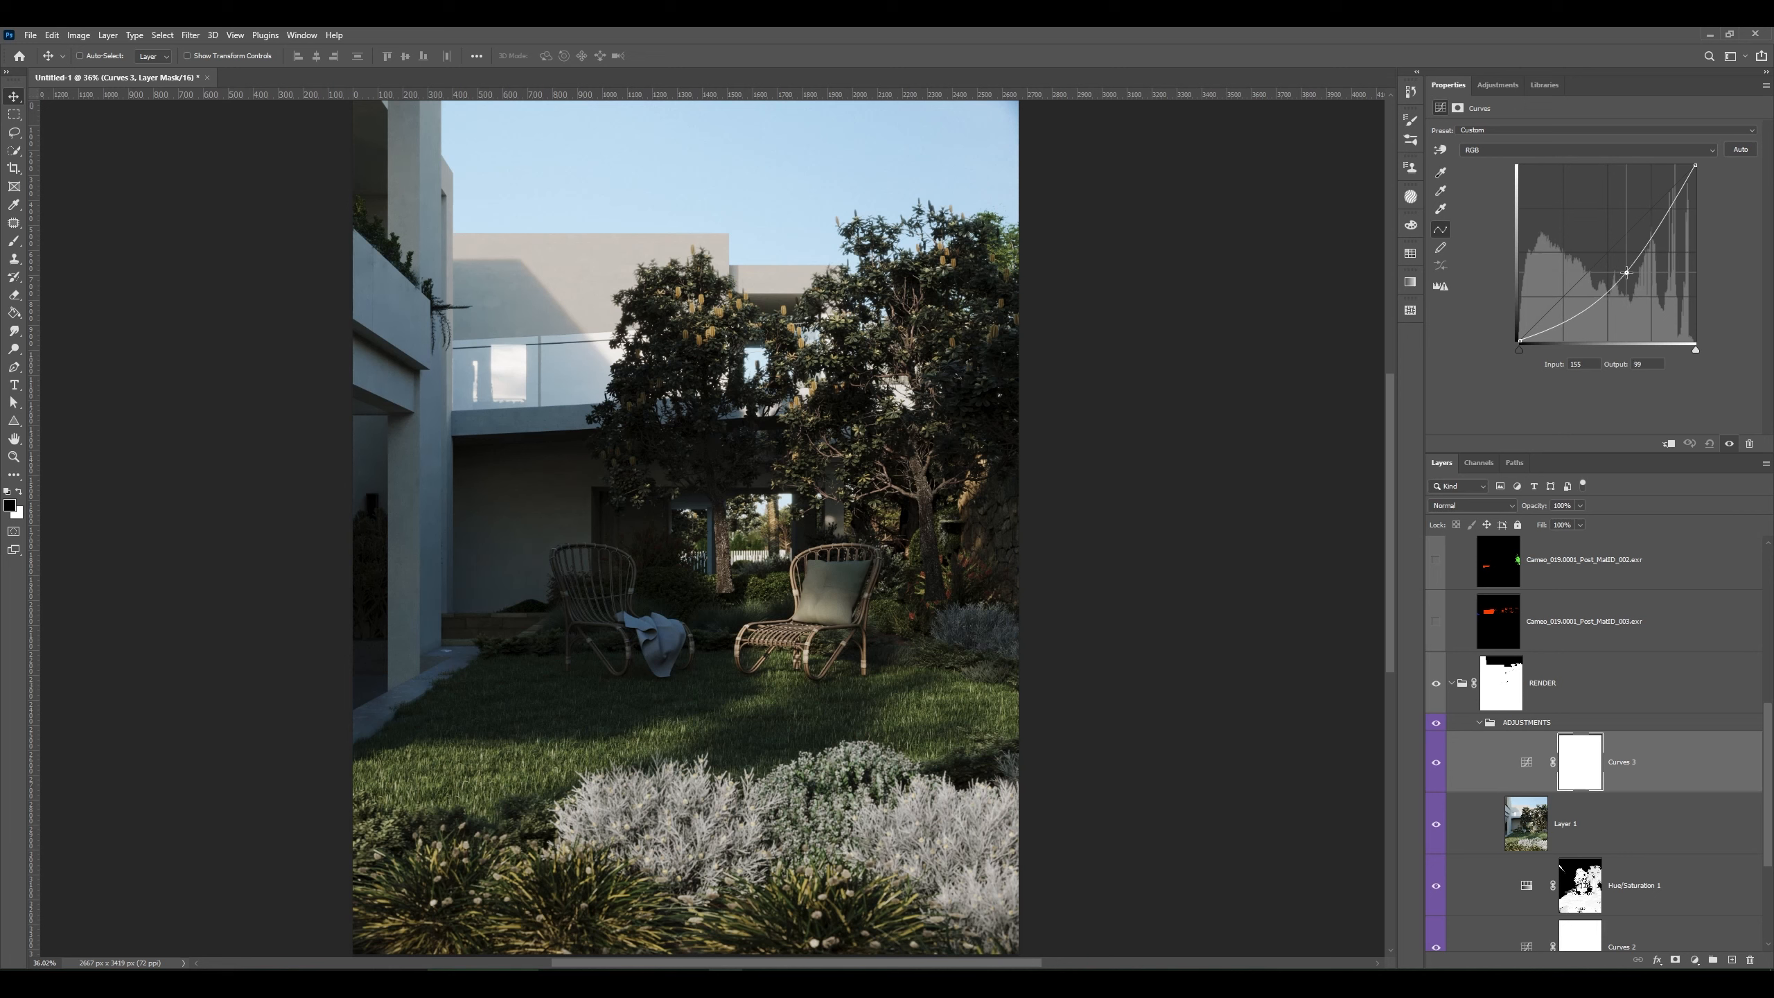
# - Invert the Curves 3 mask to black and paint white with a large soft brush along the foreground to darken it
pyautogui.click(1580, 769)
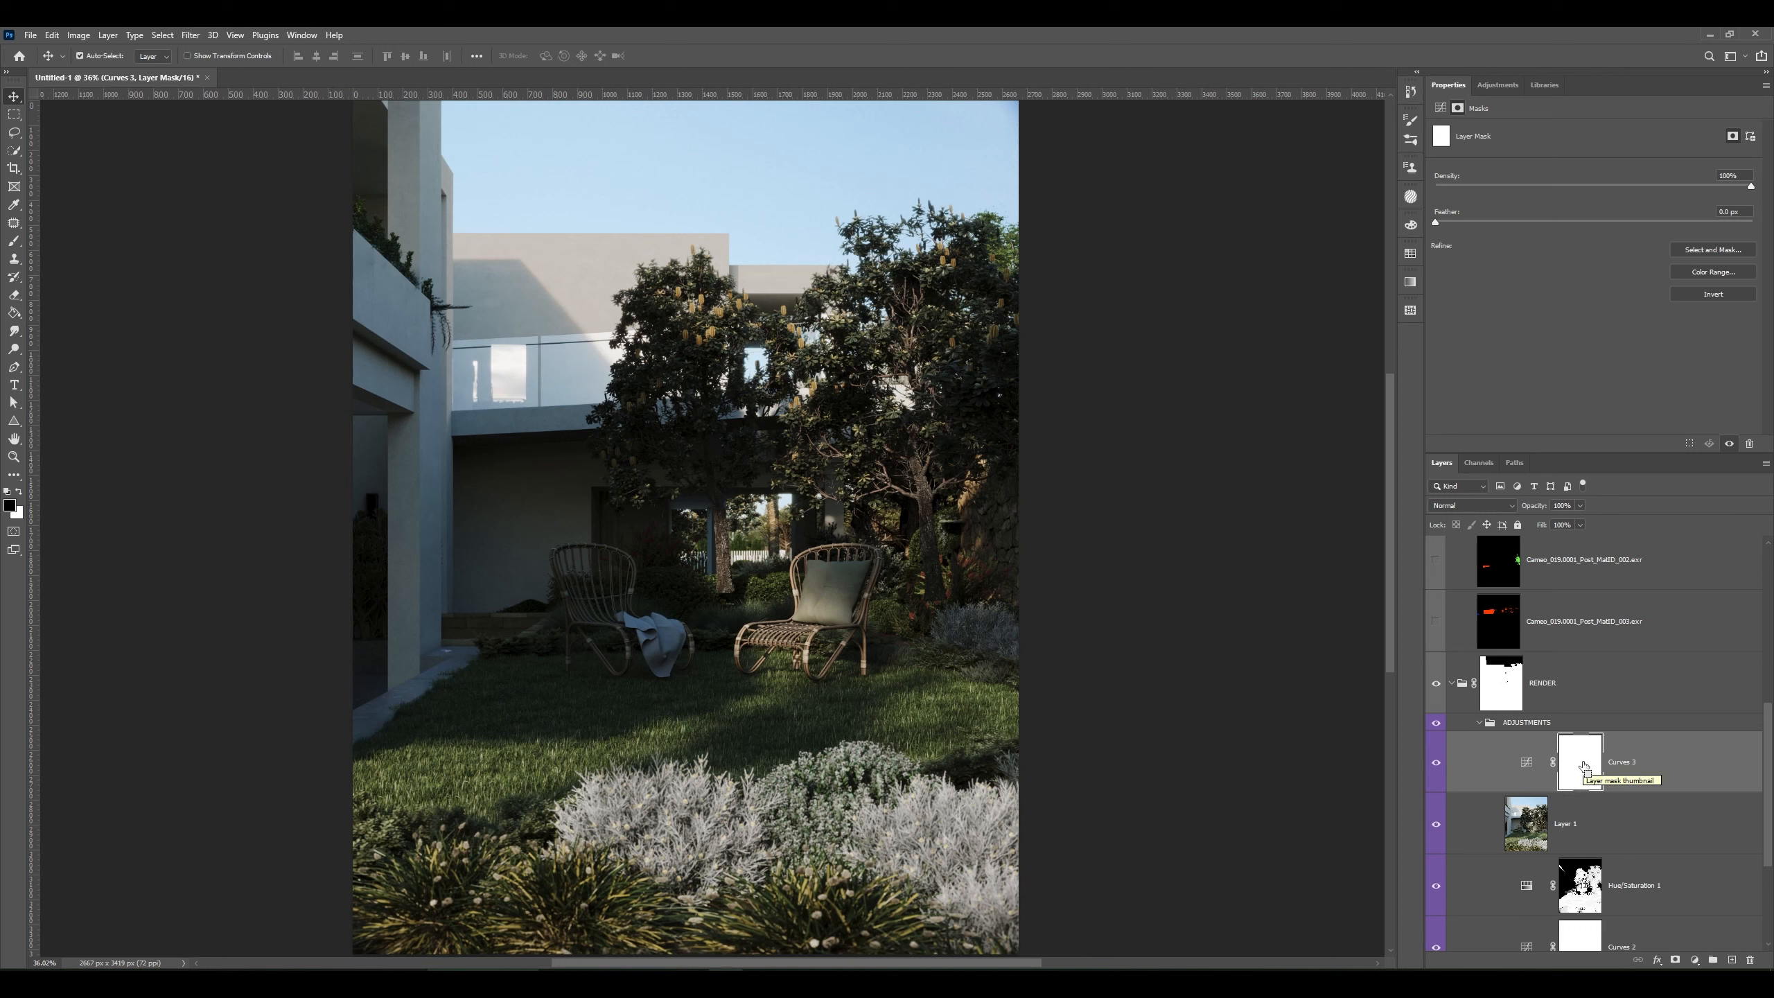
pyautogui.hotkey('ctrl', 'i')
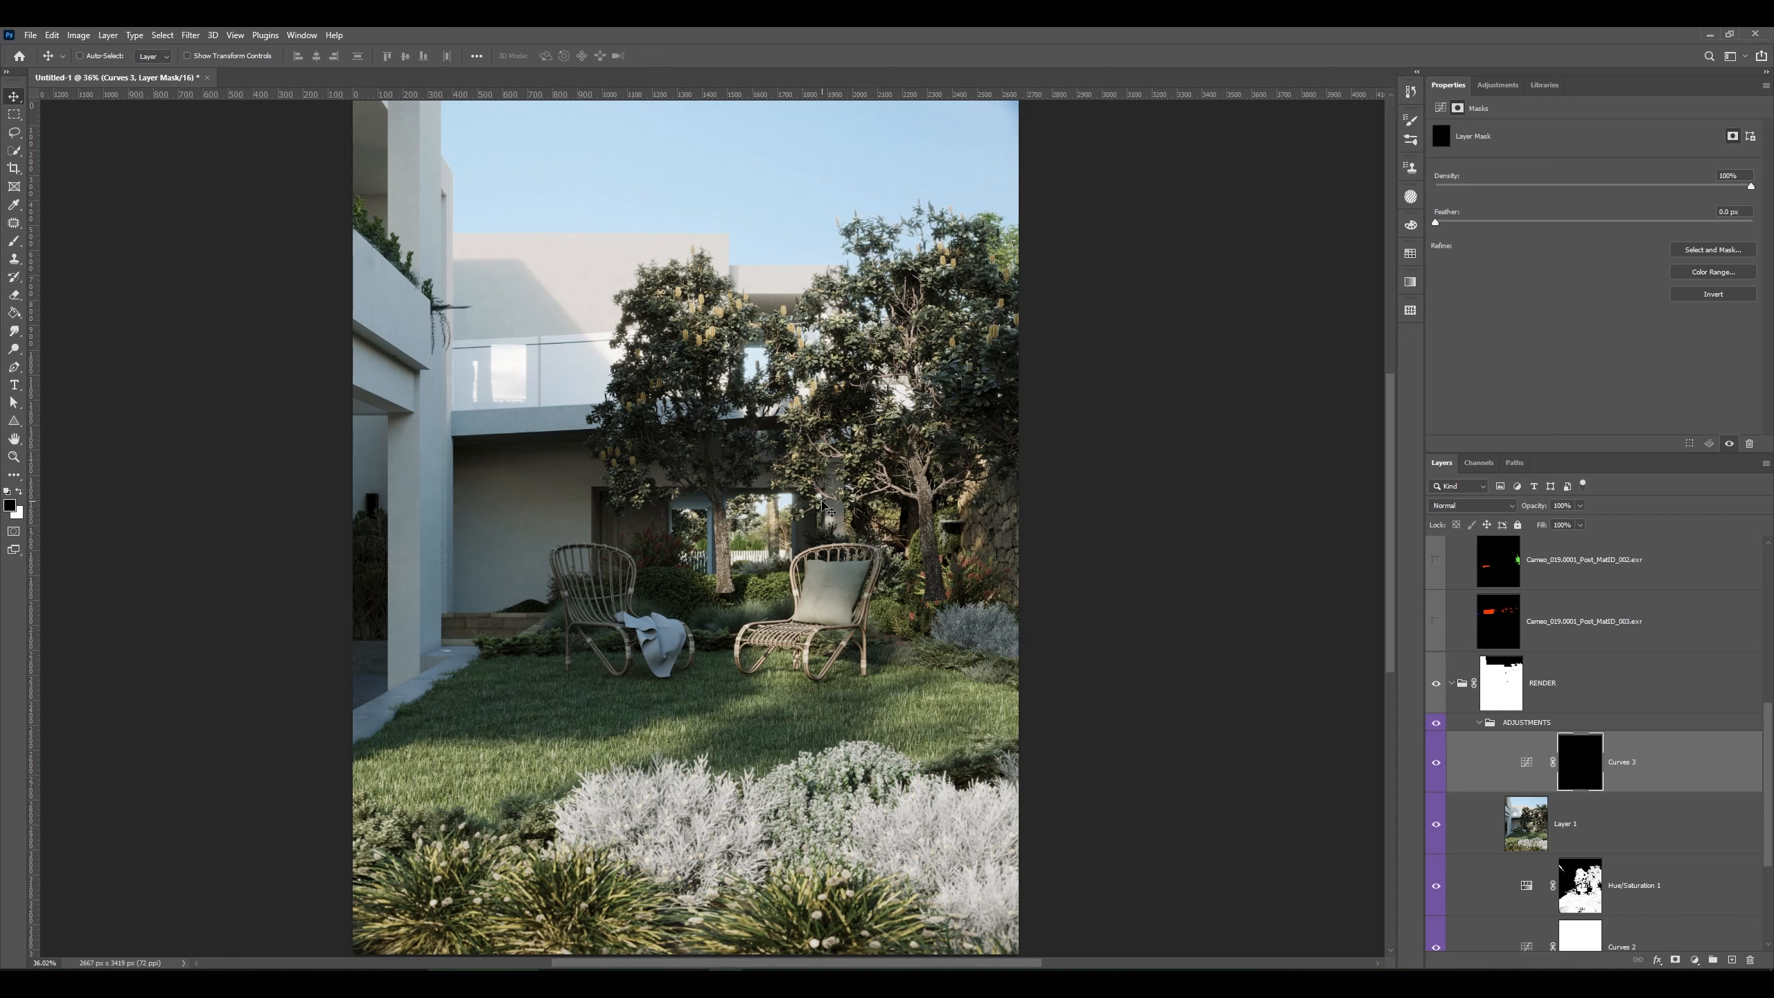
pyautogui.press('b')
pyautogui.moveTo(709, 499); pyautogui.dragTo(923, 499)
pyautogui.scroll(-4, 847, 521)
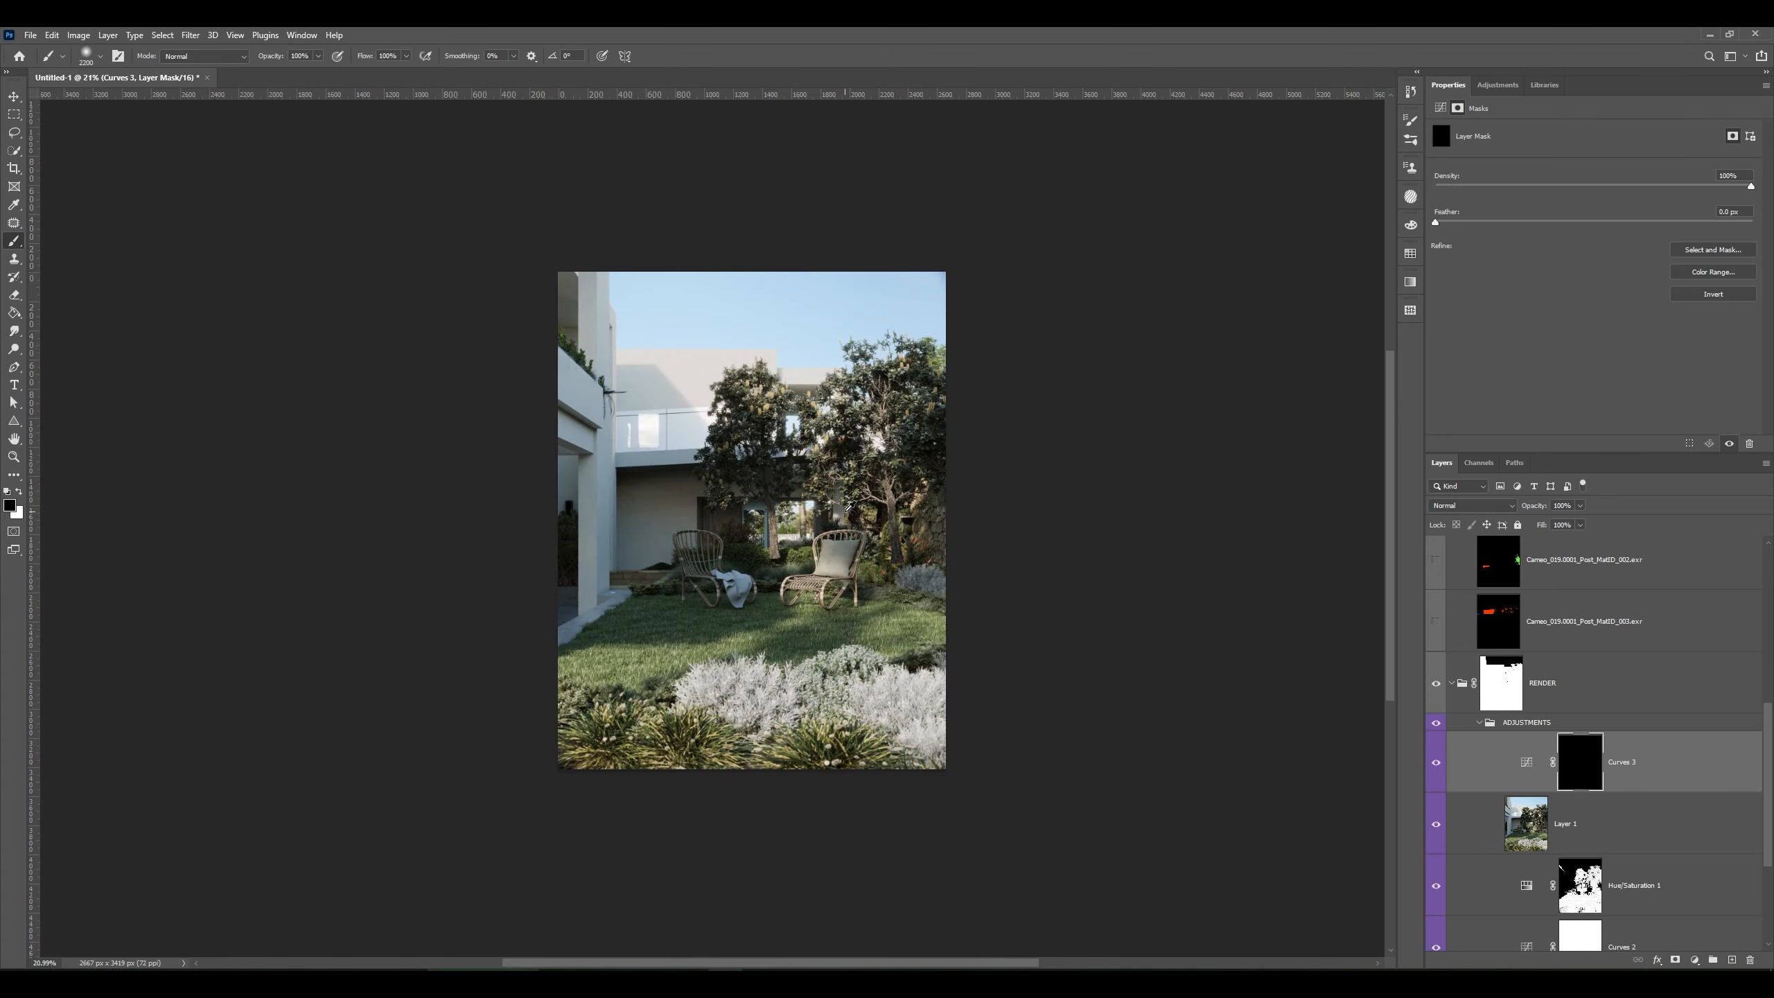
pyautogui.moveTo(847, 547); pyautogui.dragTo(701, 418)
pyautogui.press('x')
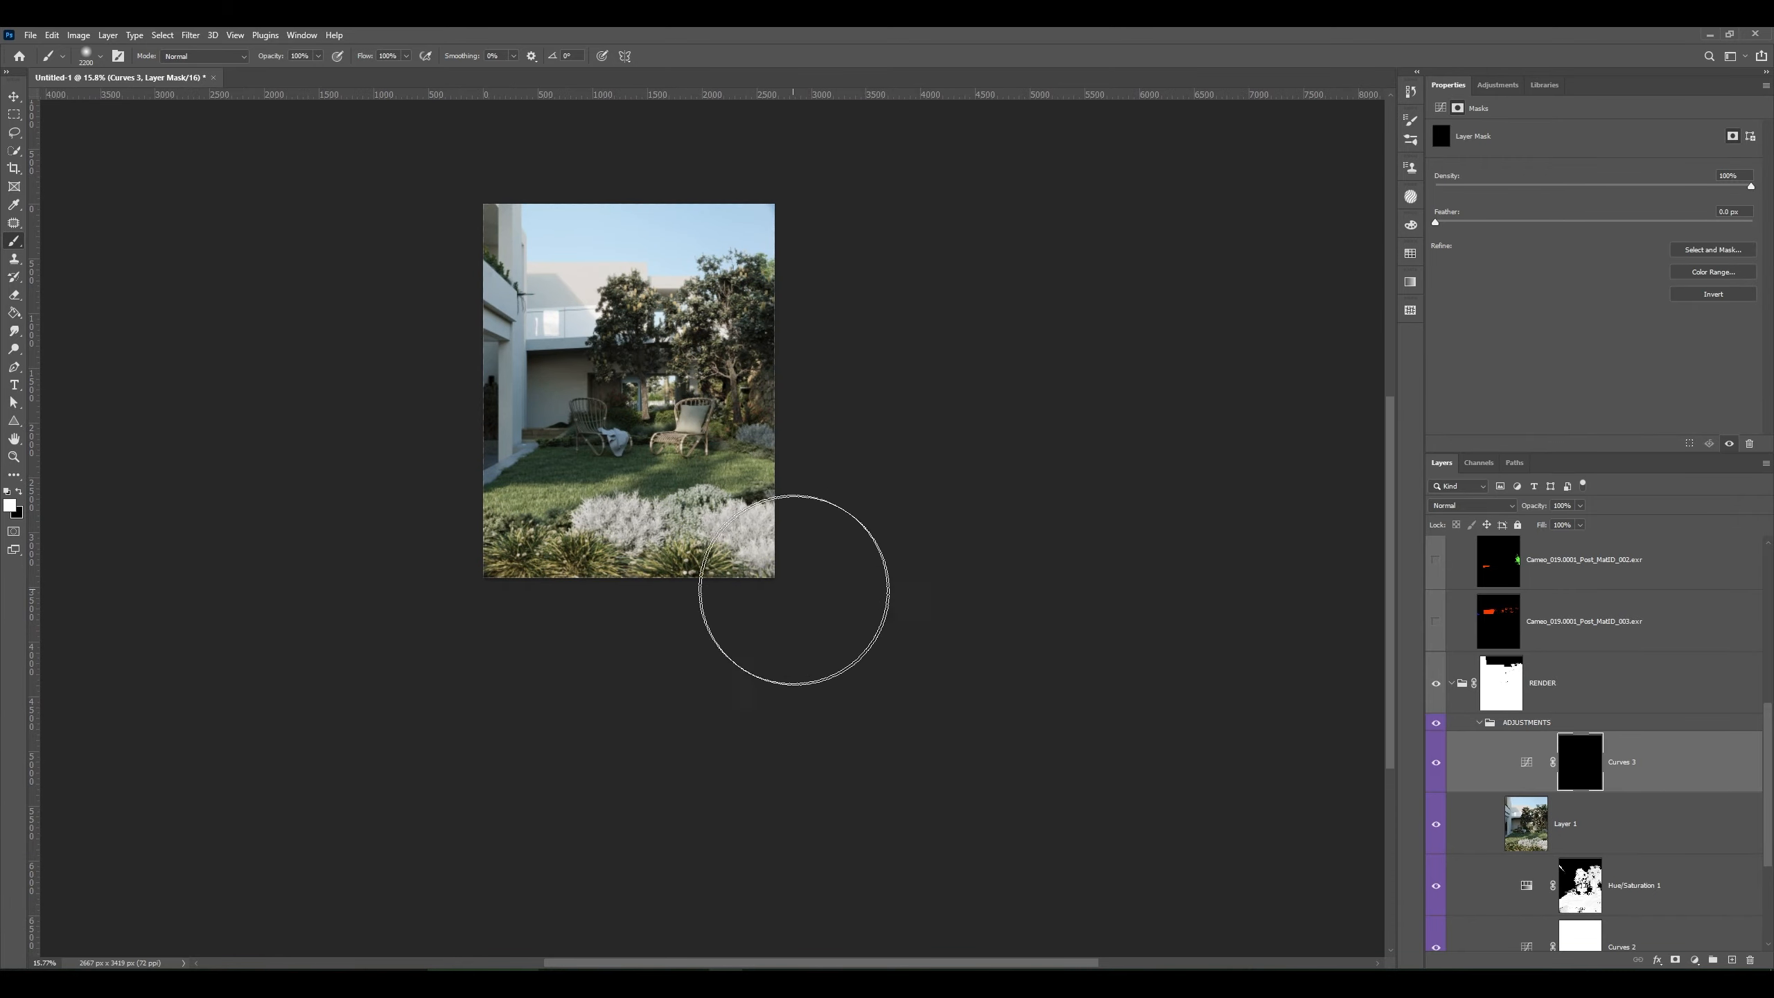
pyautogui.click(767, 712)
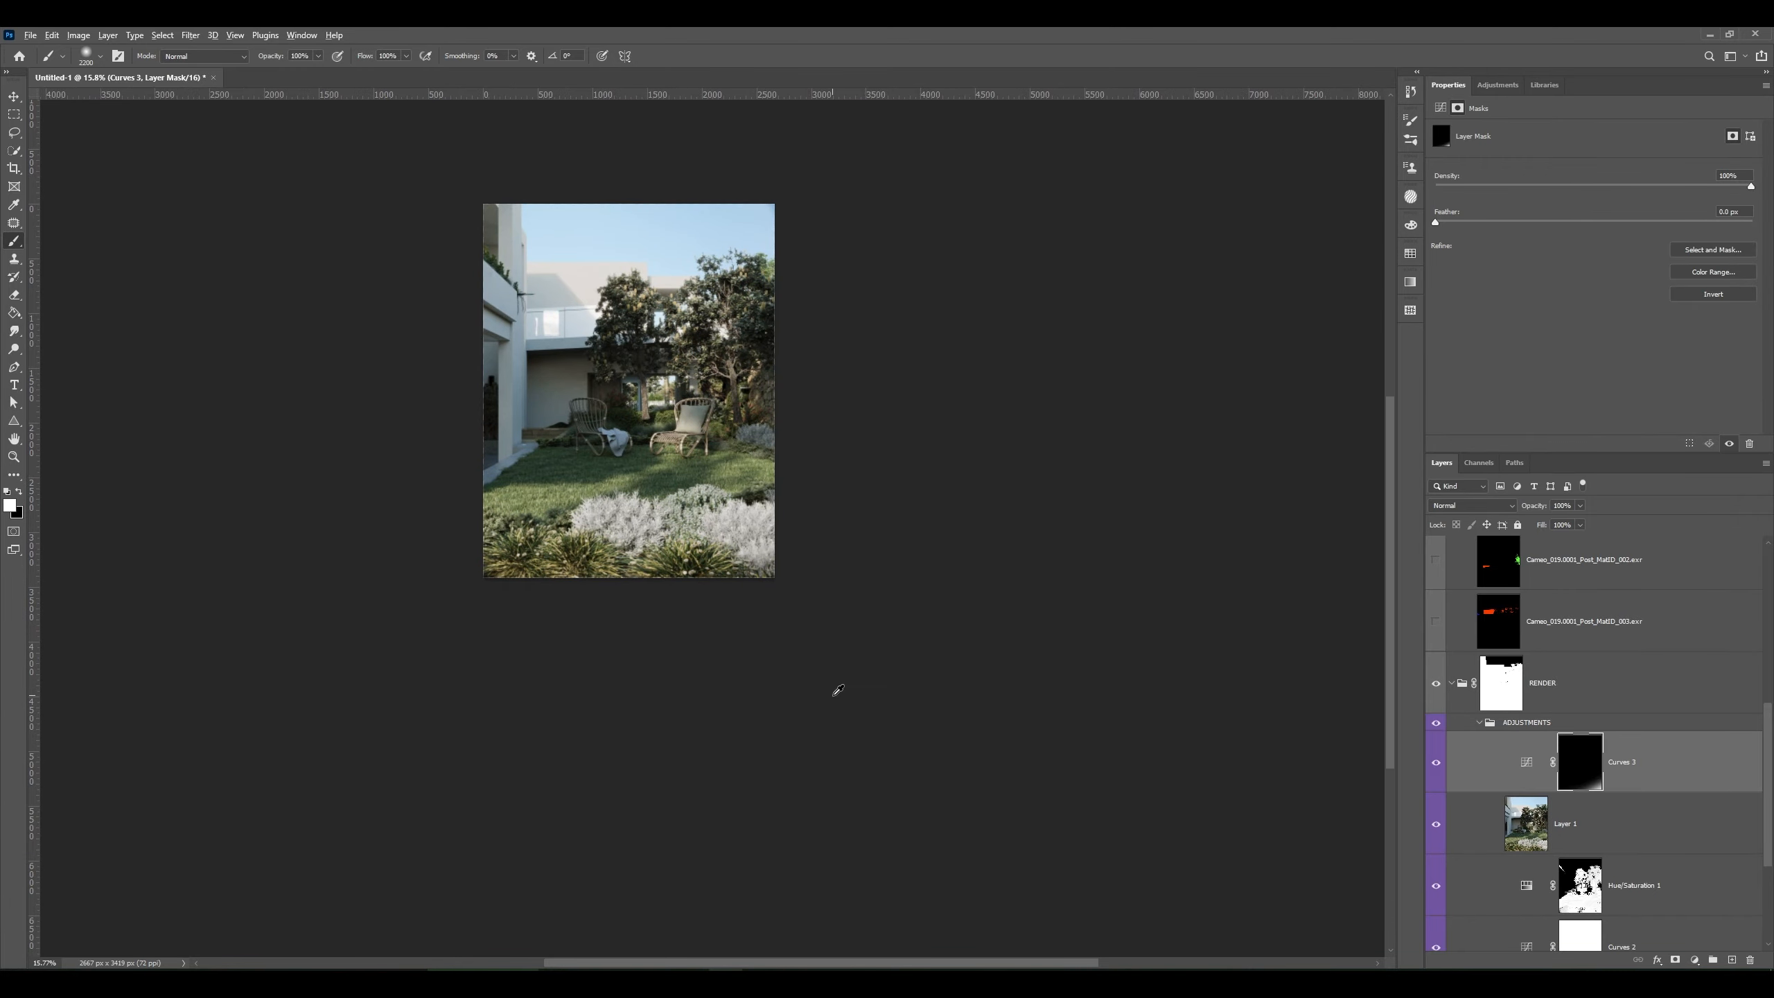
pyautogui.moveTo(810, 607)
pyautogui.mouseDown()
pyautogui.moveTo(629, 713)
pyautogui.moveTo(398, 656)
pyautogui.moveTo(678, 614)
pyautogui.mouseUp()
pyautogui.moveTo(809, 560); pyautogui.dragTo(776, 544)
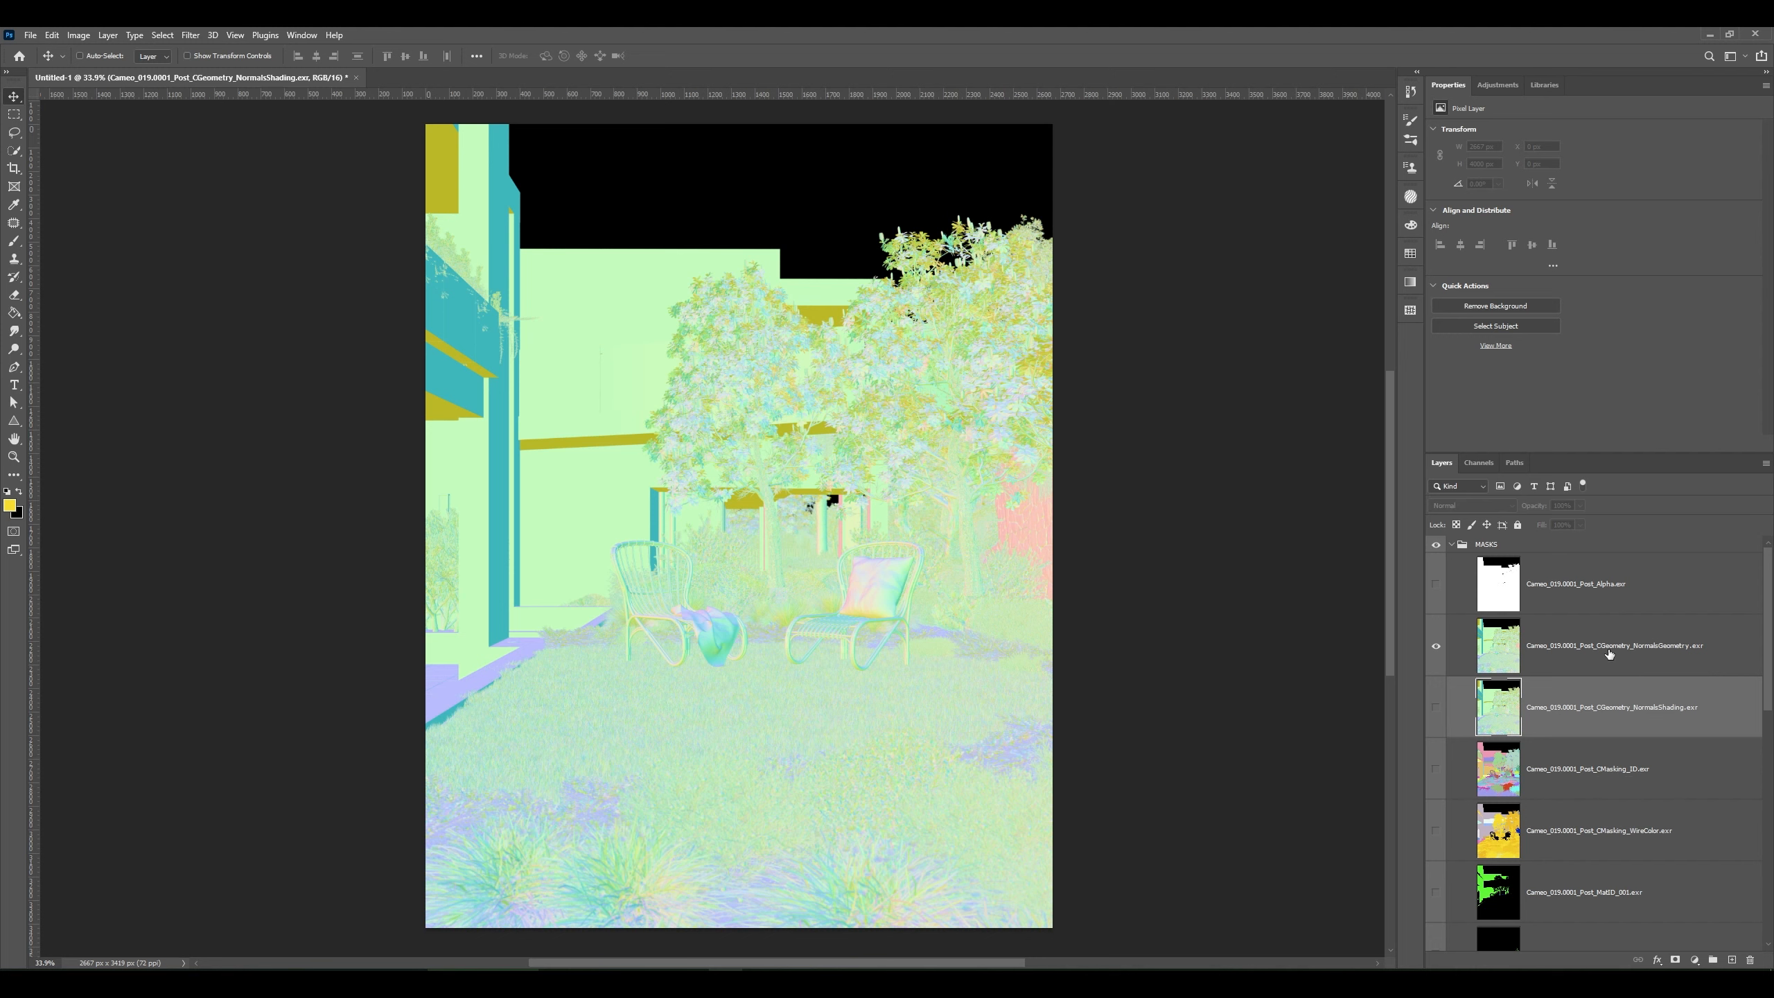
# - Using the NormalsShading pass, select the teal building faces through Color Range with Fuzziness 21, and hide both normals passes
pyautogui.click(1434, 651)
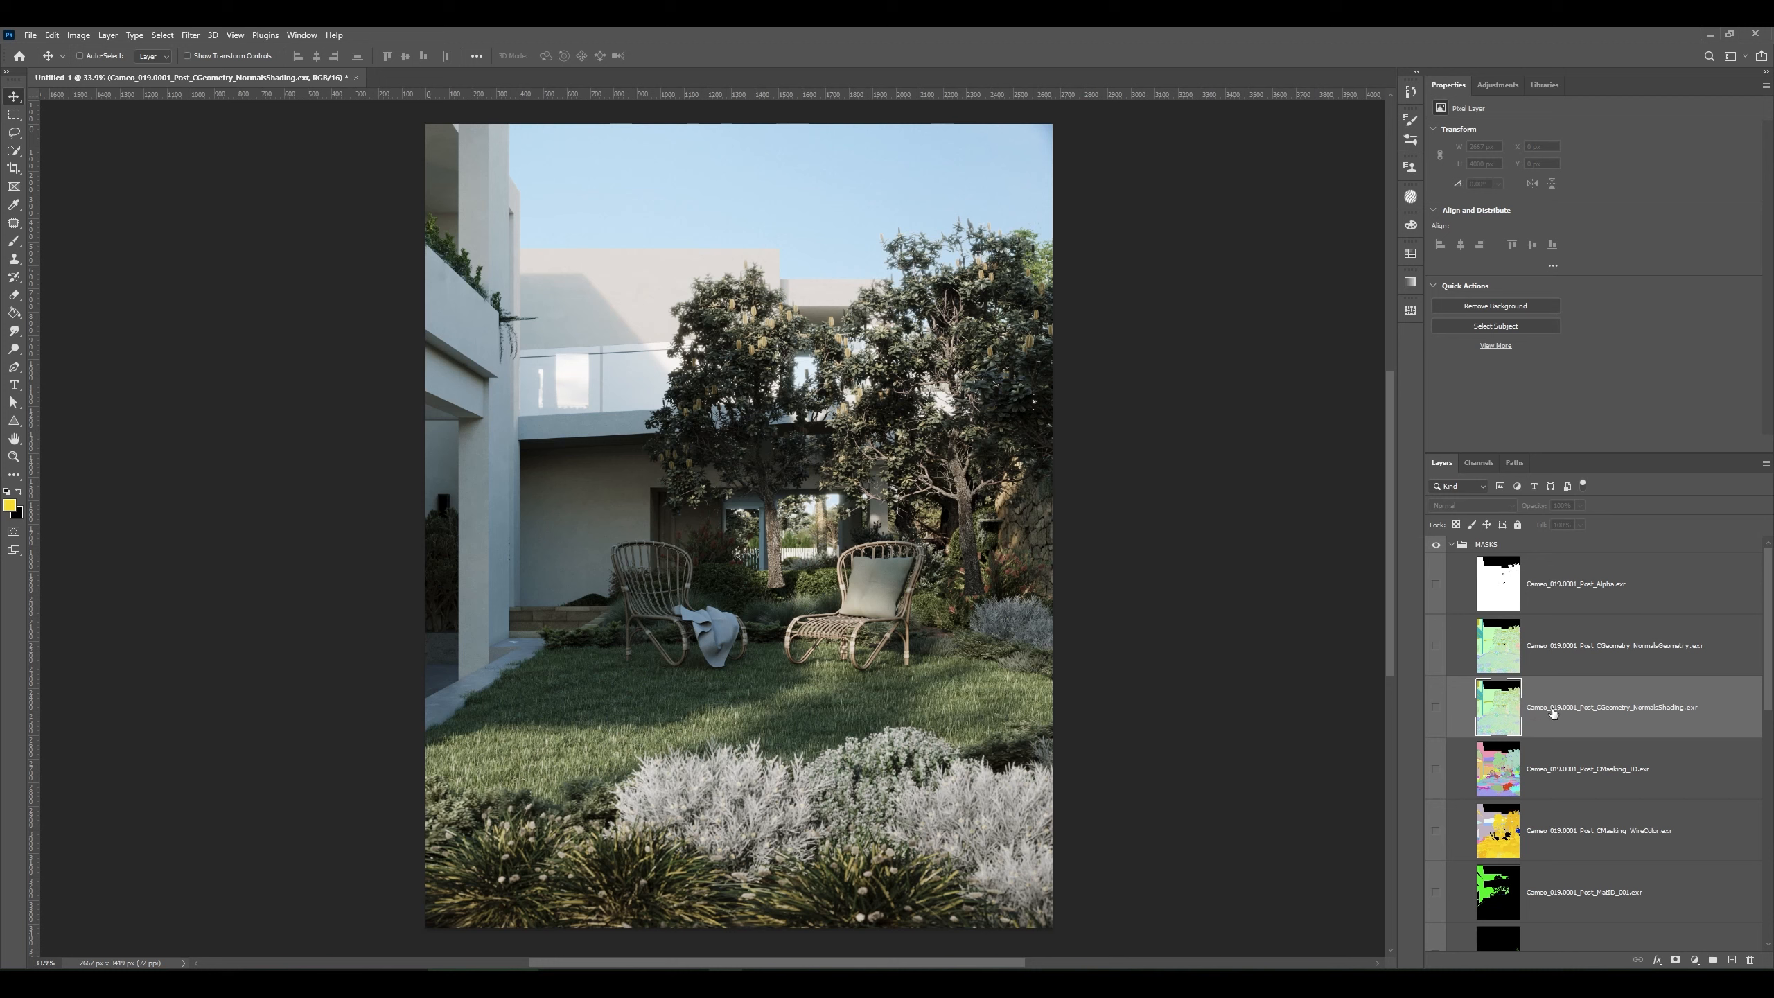
pyautogui.click(1438, 709)
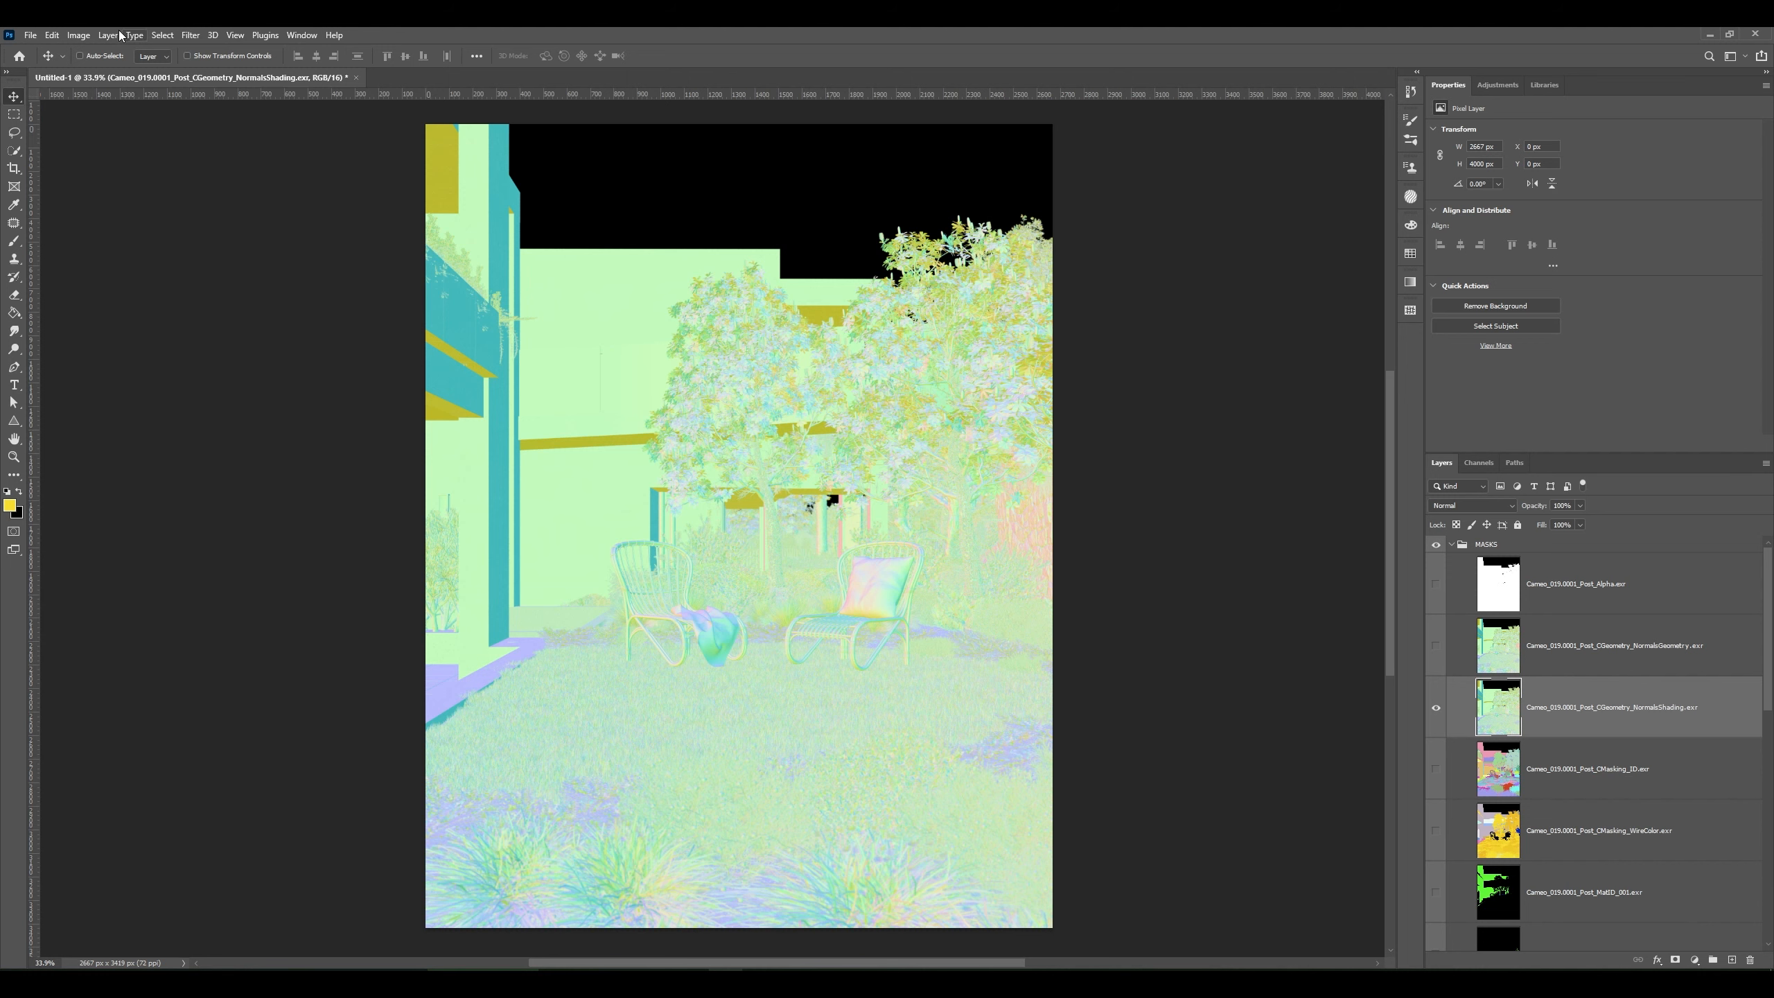
pyautogui.click(163, 34)
pyautogui.click(222, 169)
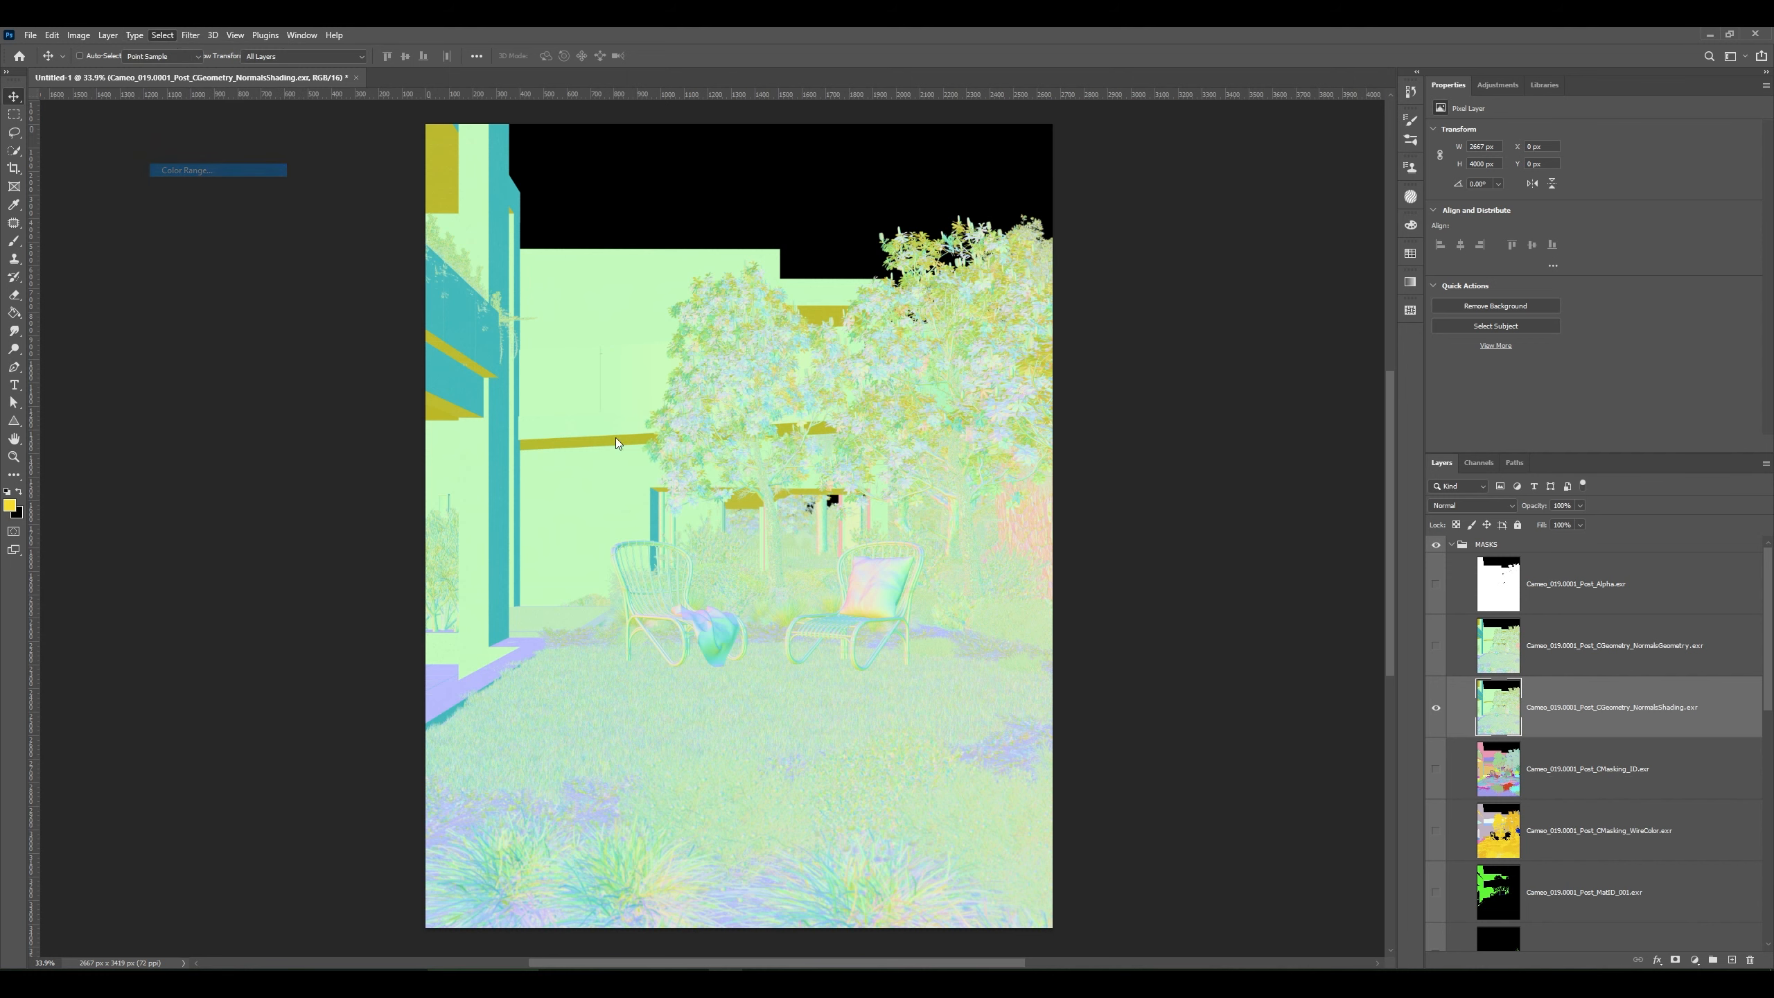
pyautogui.click(500, 407)
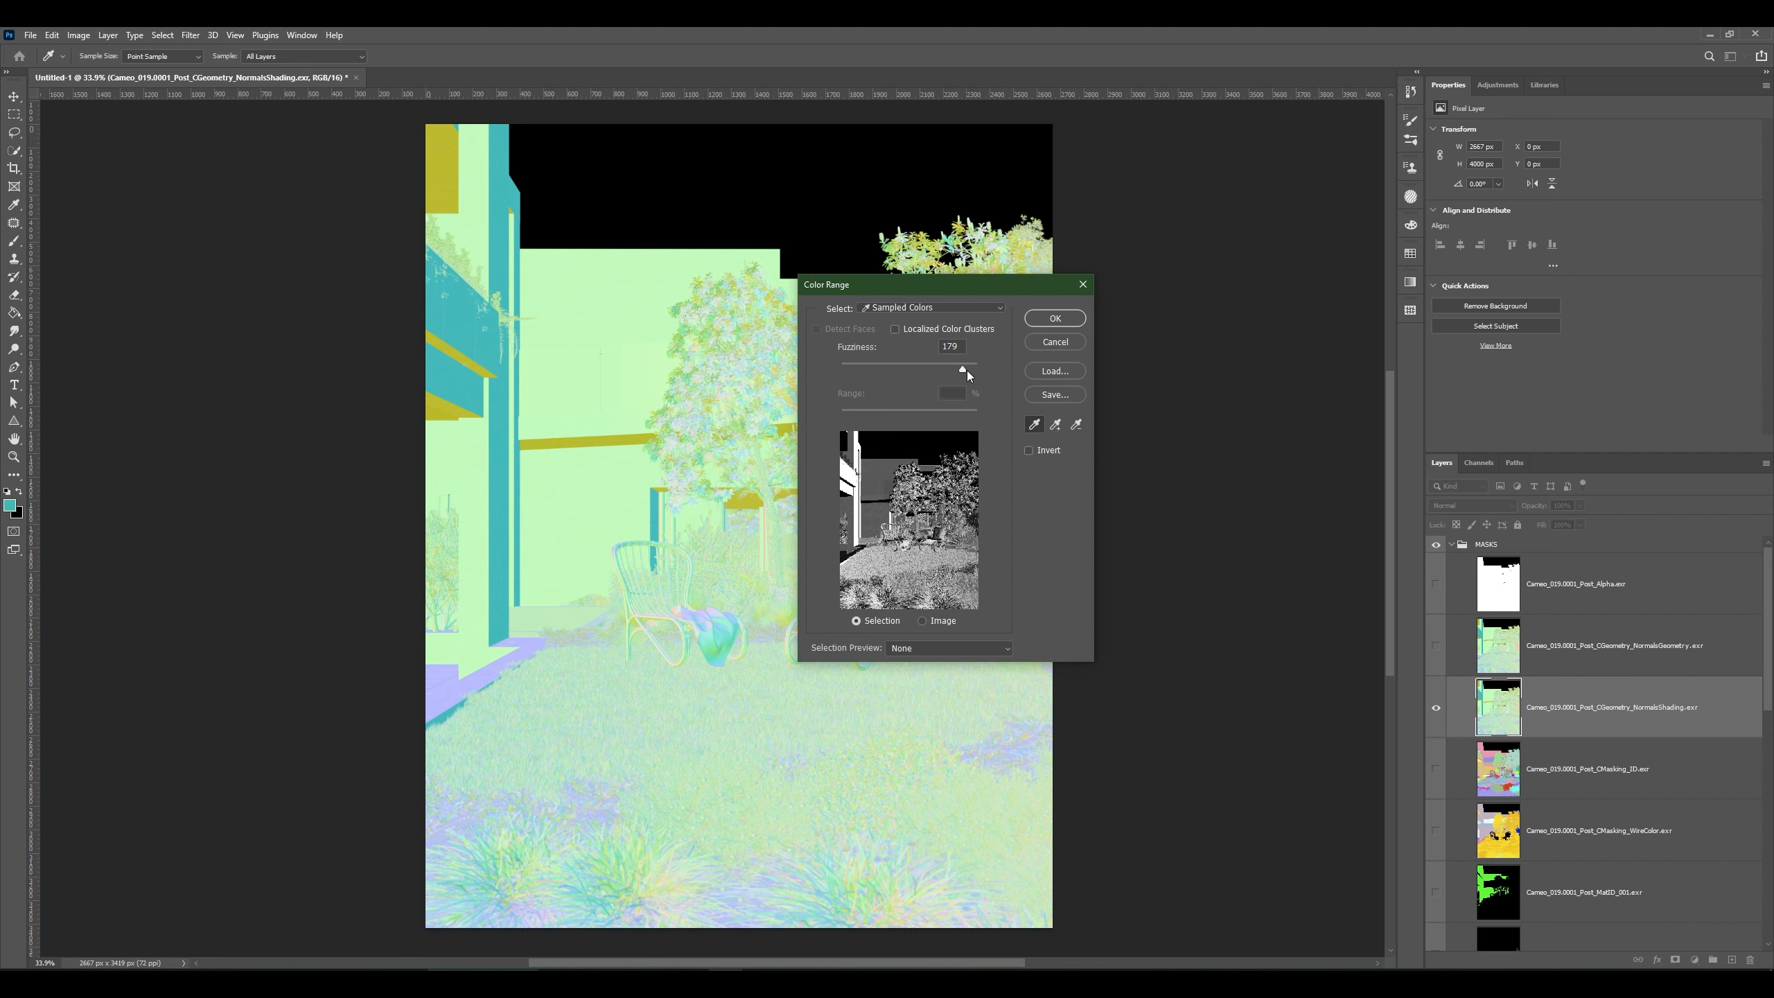
pyautogui.moveTo(962, 371); pyautogui.dragTo(860, 369)
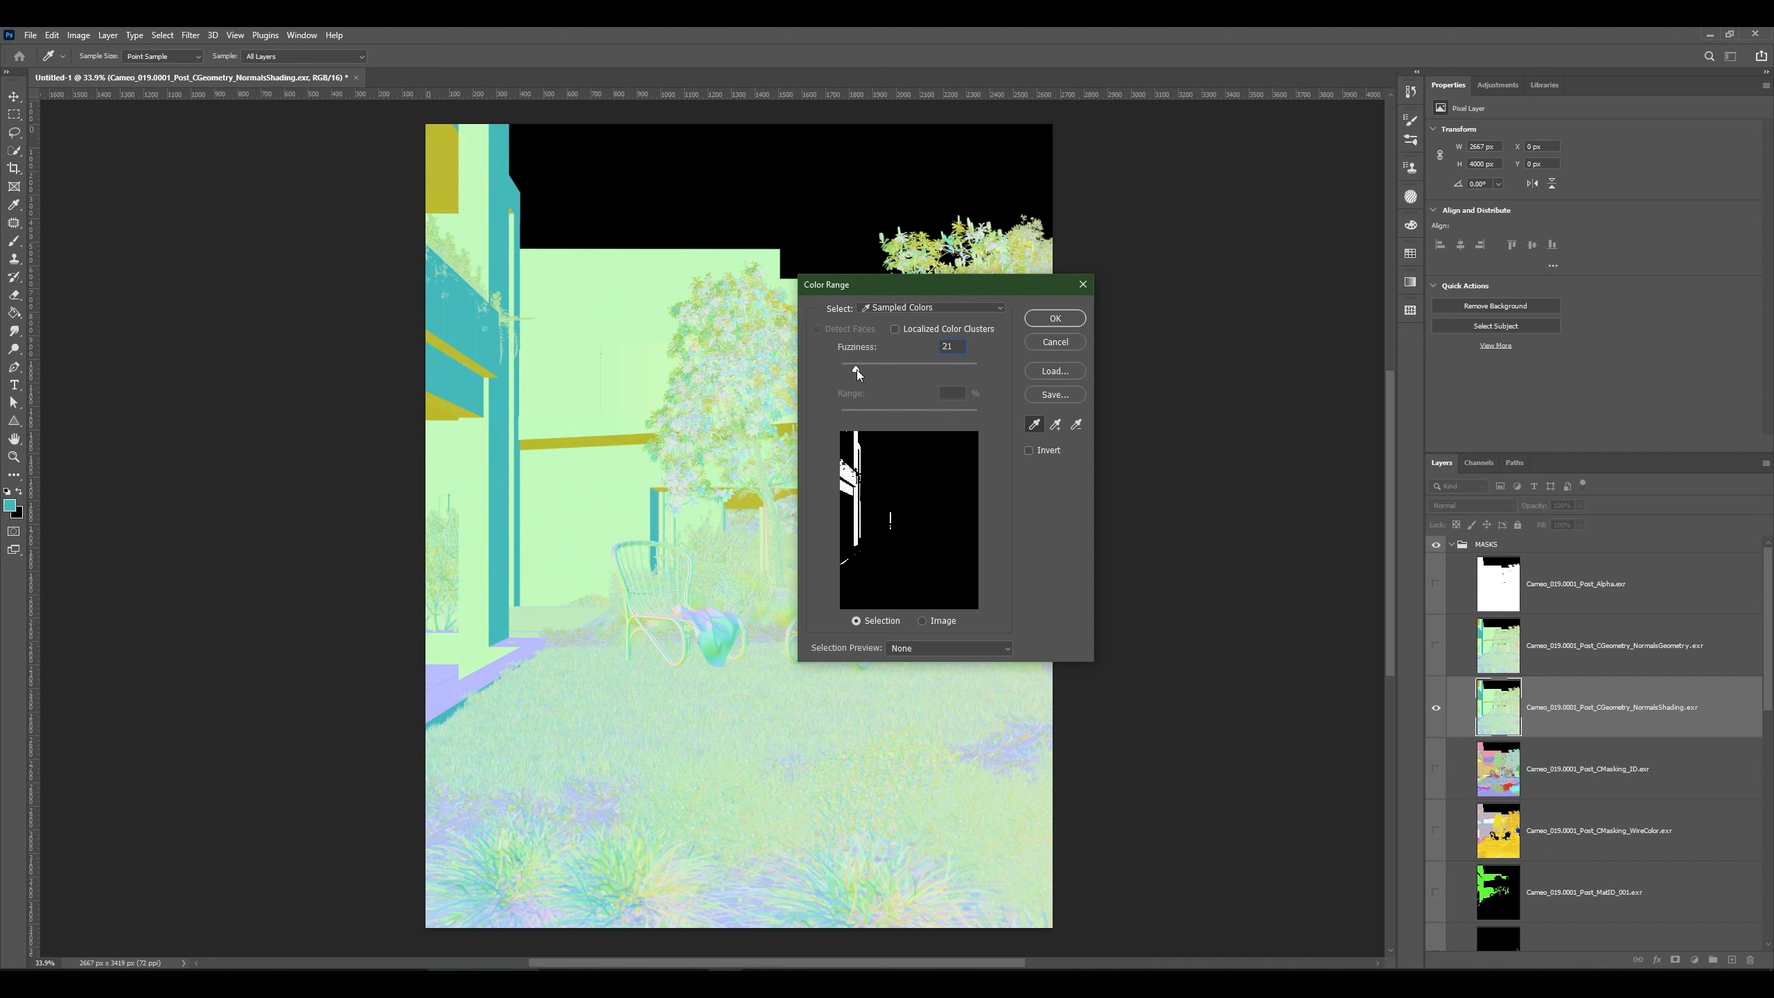
pyautogui.click(1055, 319)
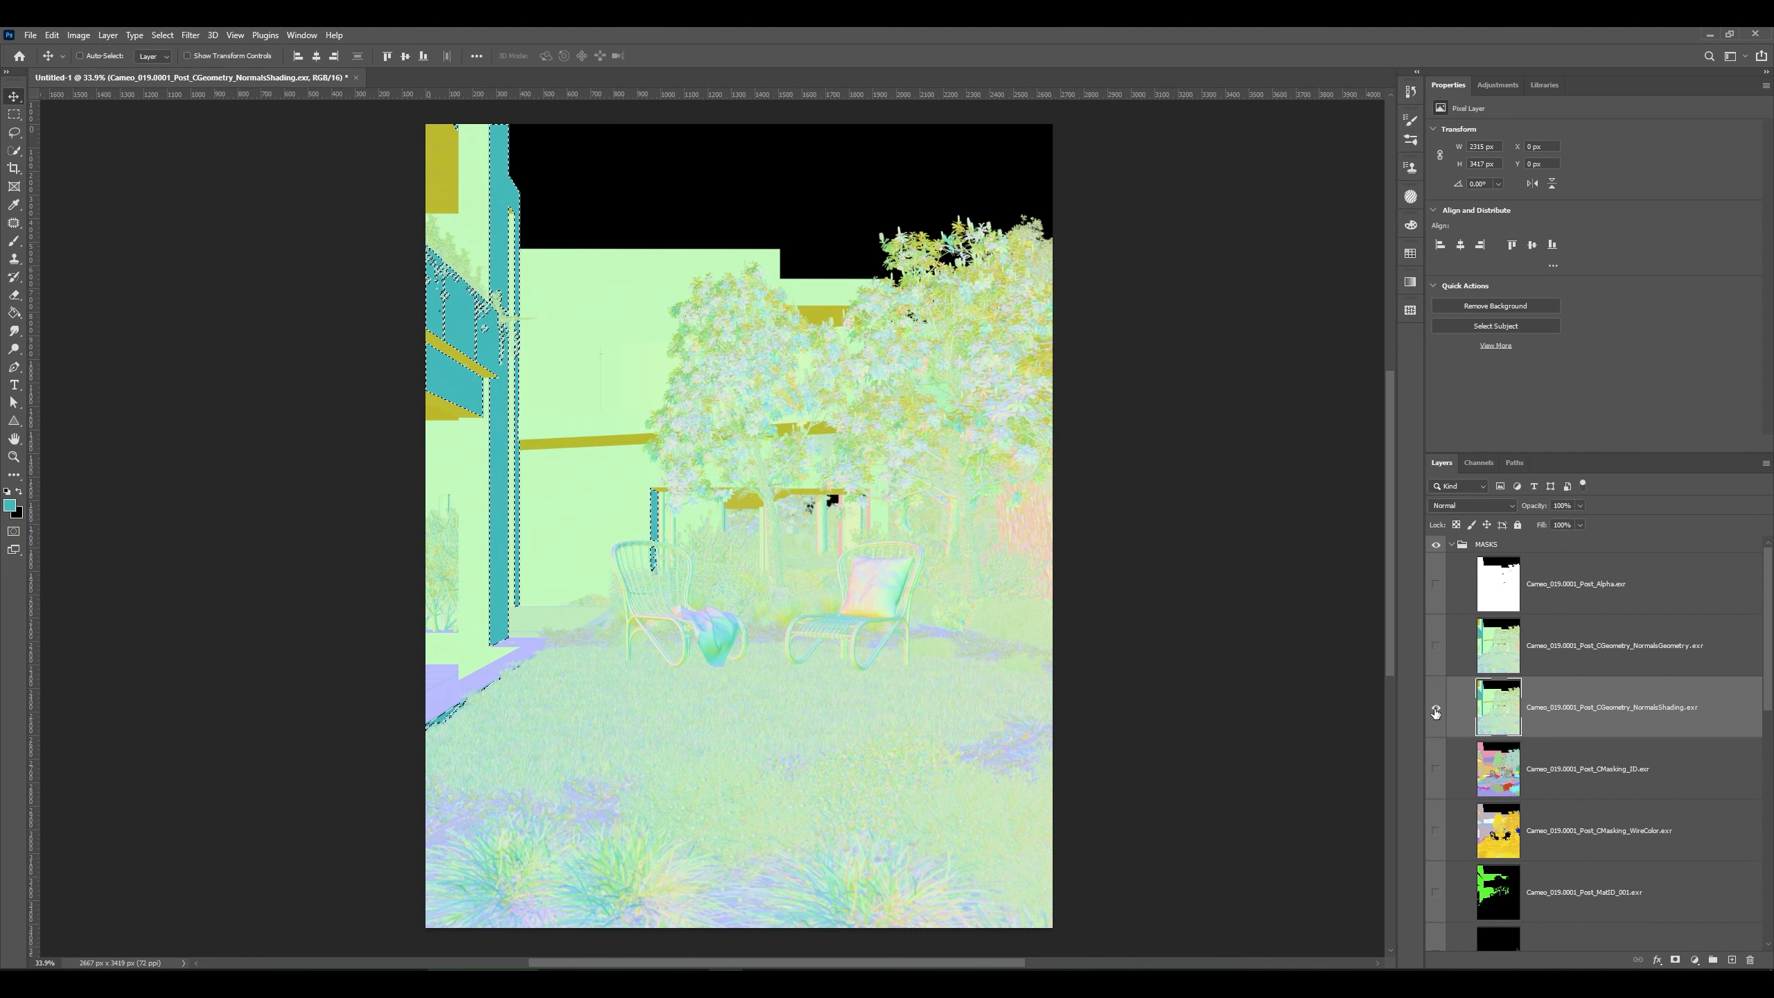
pyautogui.click(1436, 707)
pyautogui.scroll(-6, 1607, 732)
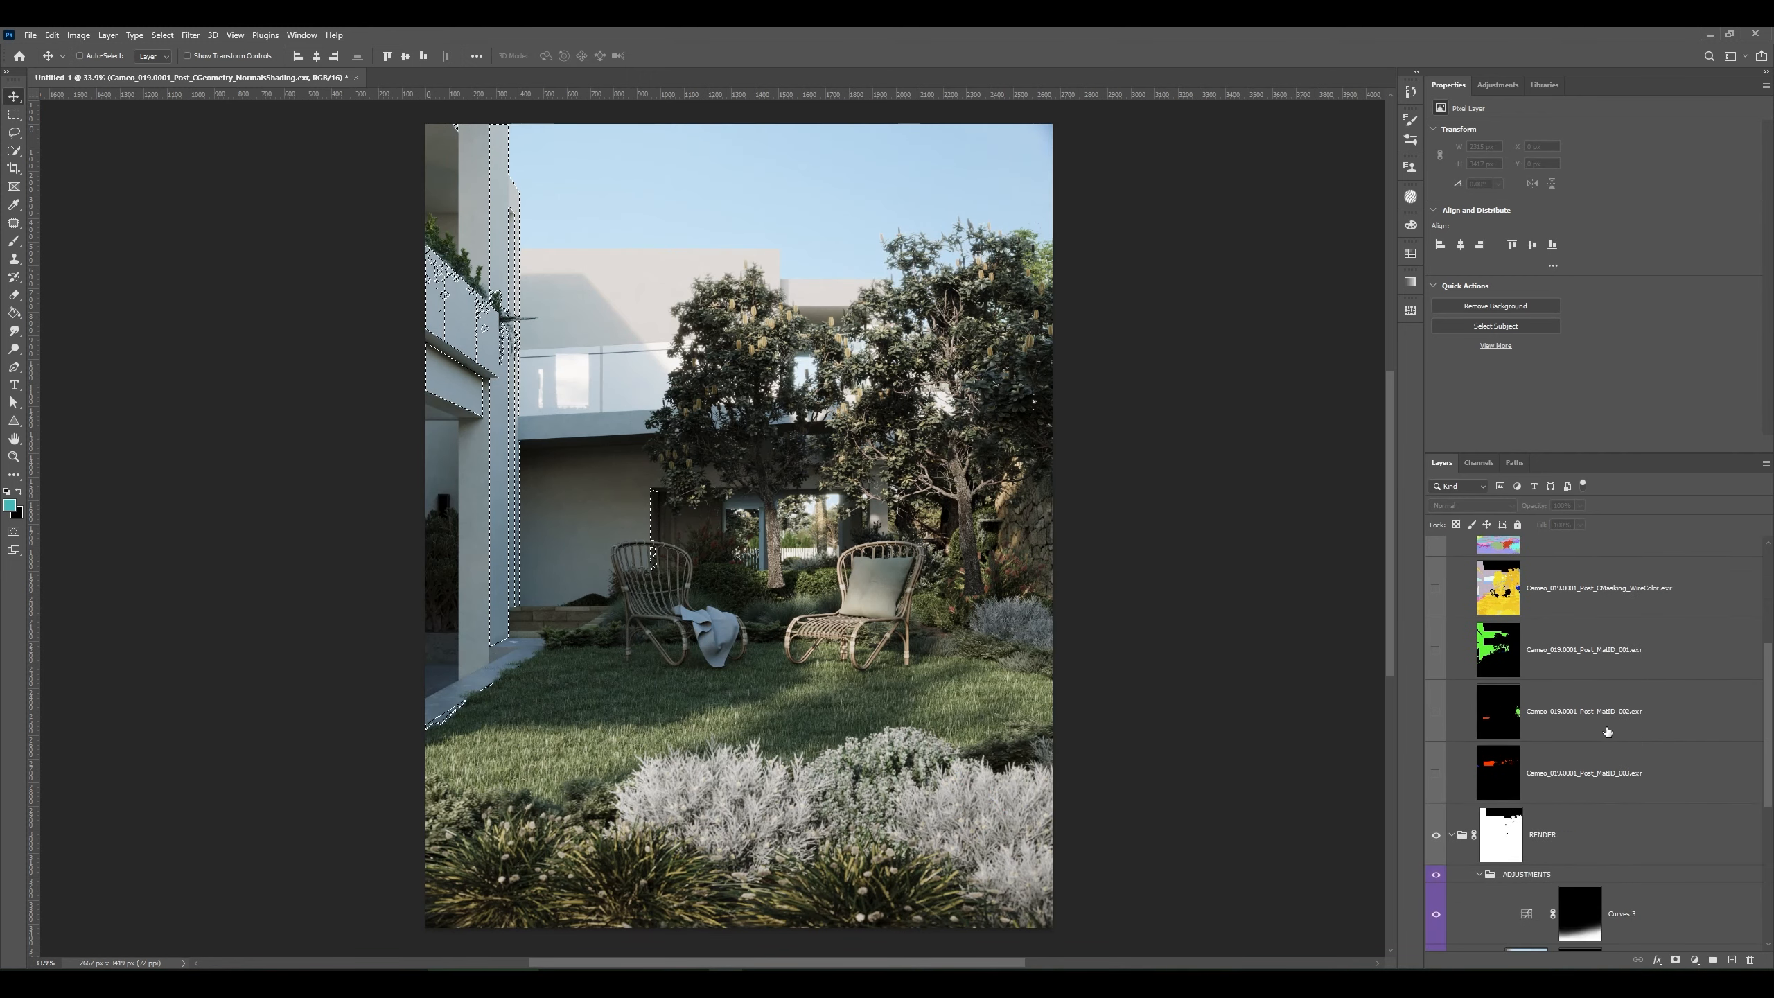
# - Add an Exposure adjustment layer above Curves 3 masked to the selected building faces, with Exposure -0.47 and Gamma Correction 0.87
pyautogui.scroll(-1, 1607, 732)
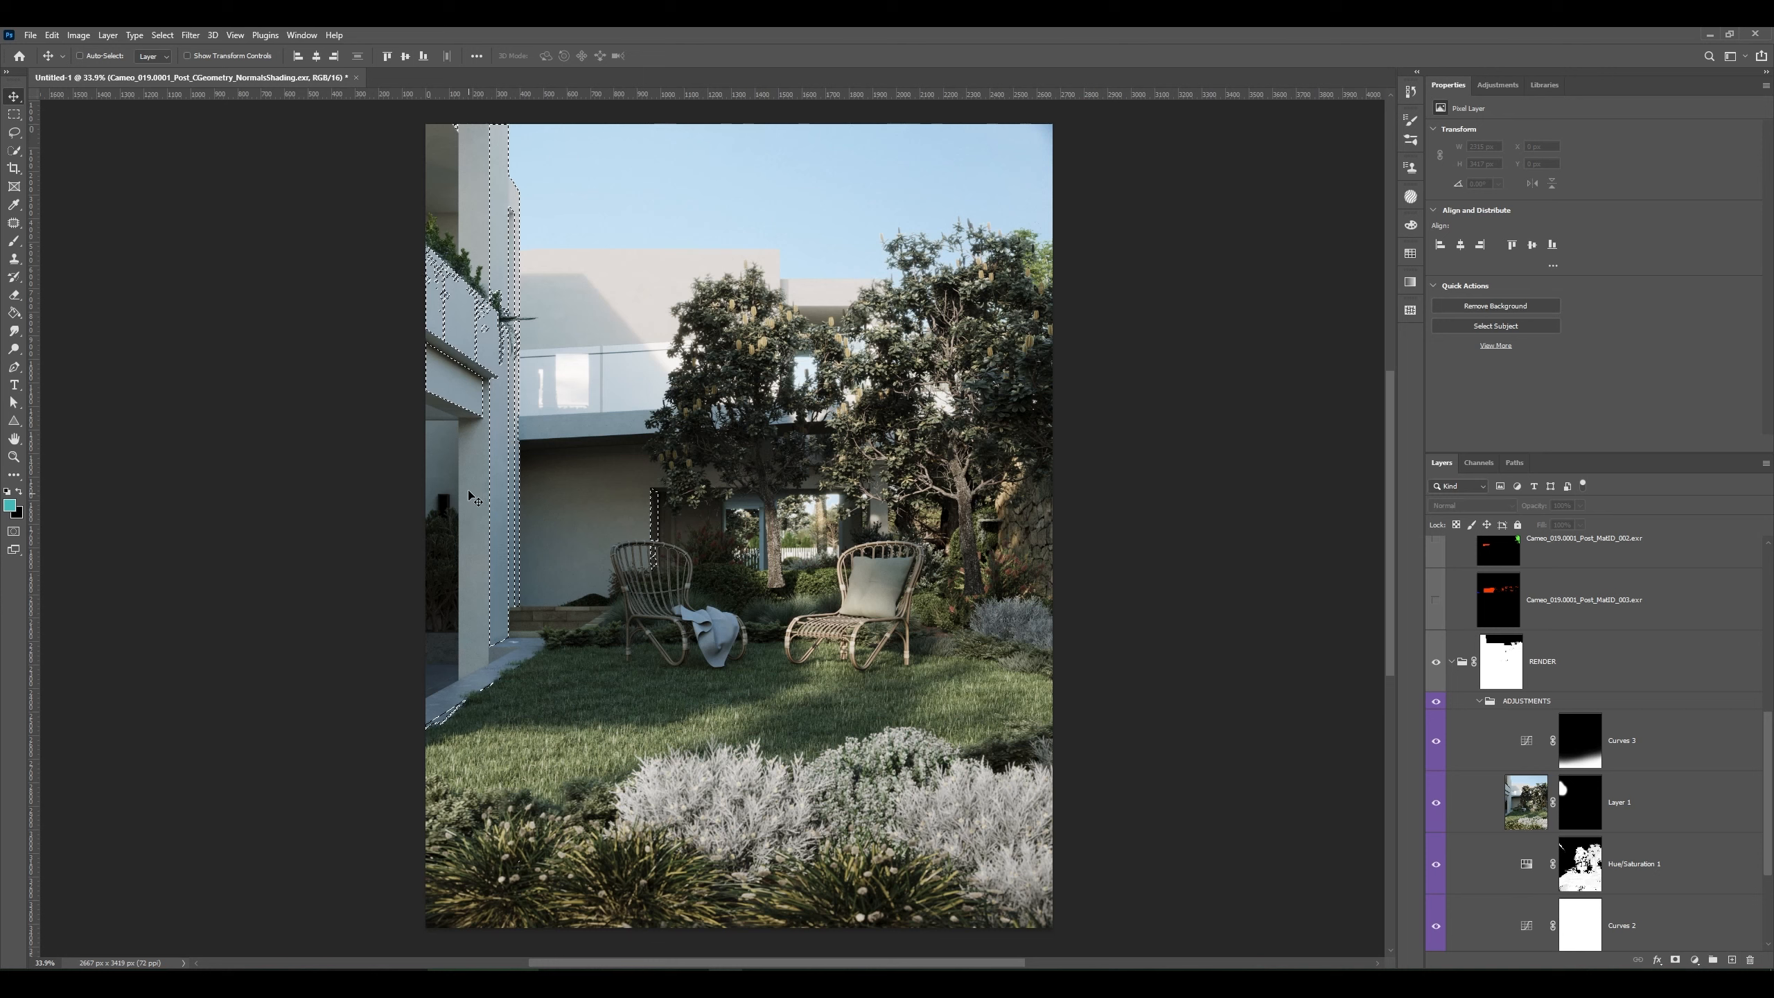
pyautogui.click(1701, 744)
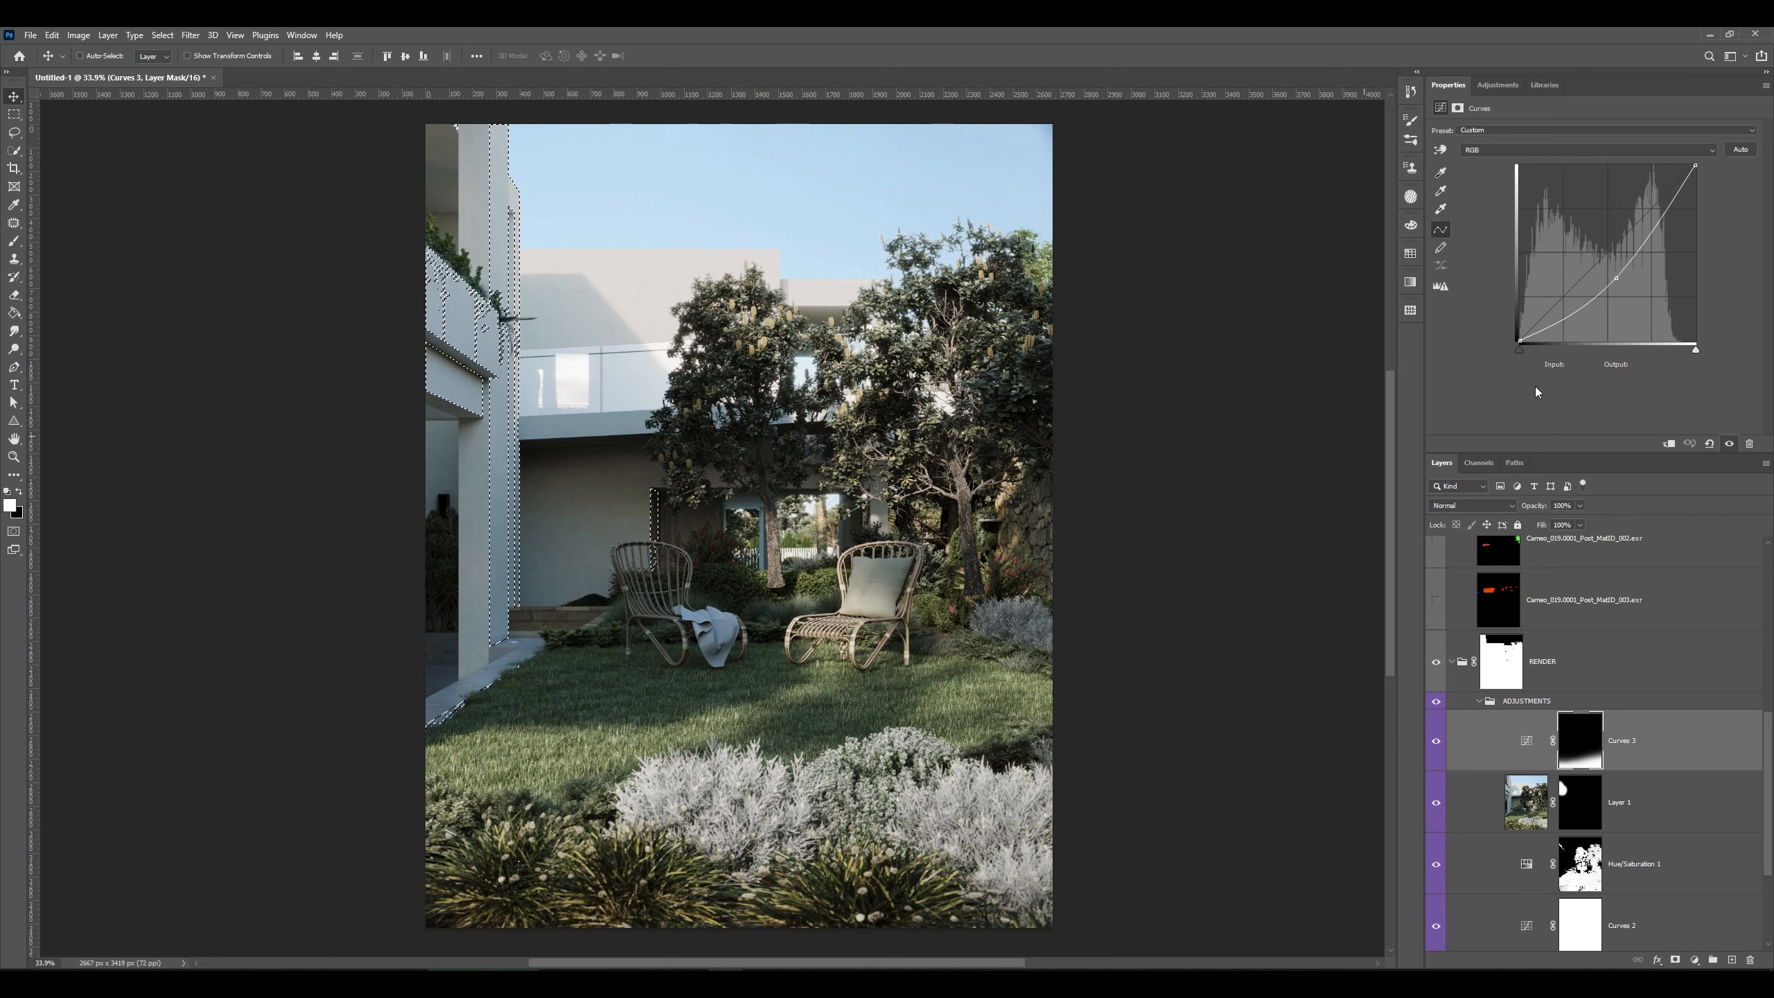
pyautogui.click(1498, 85)
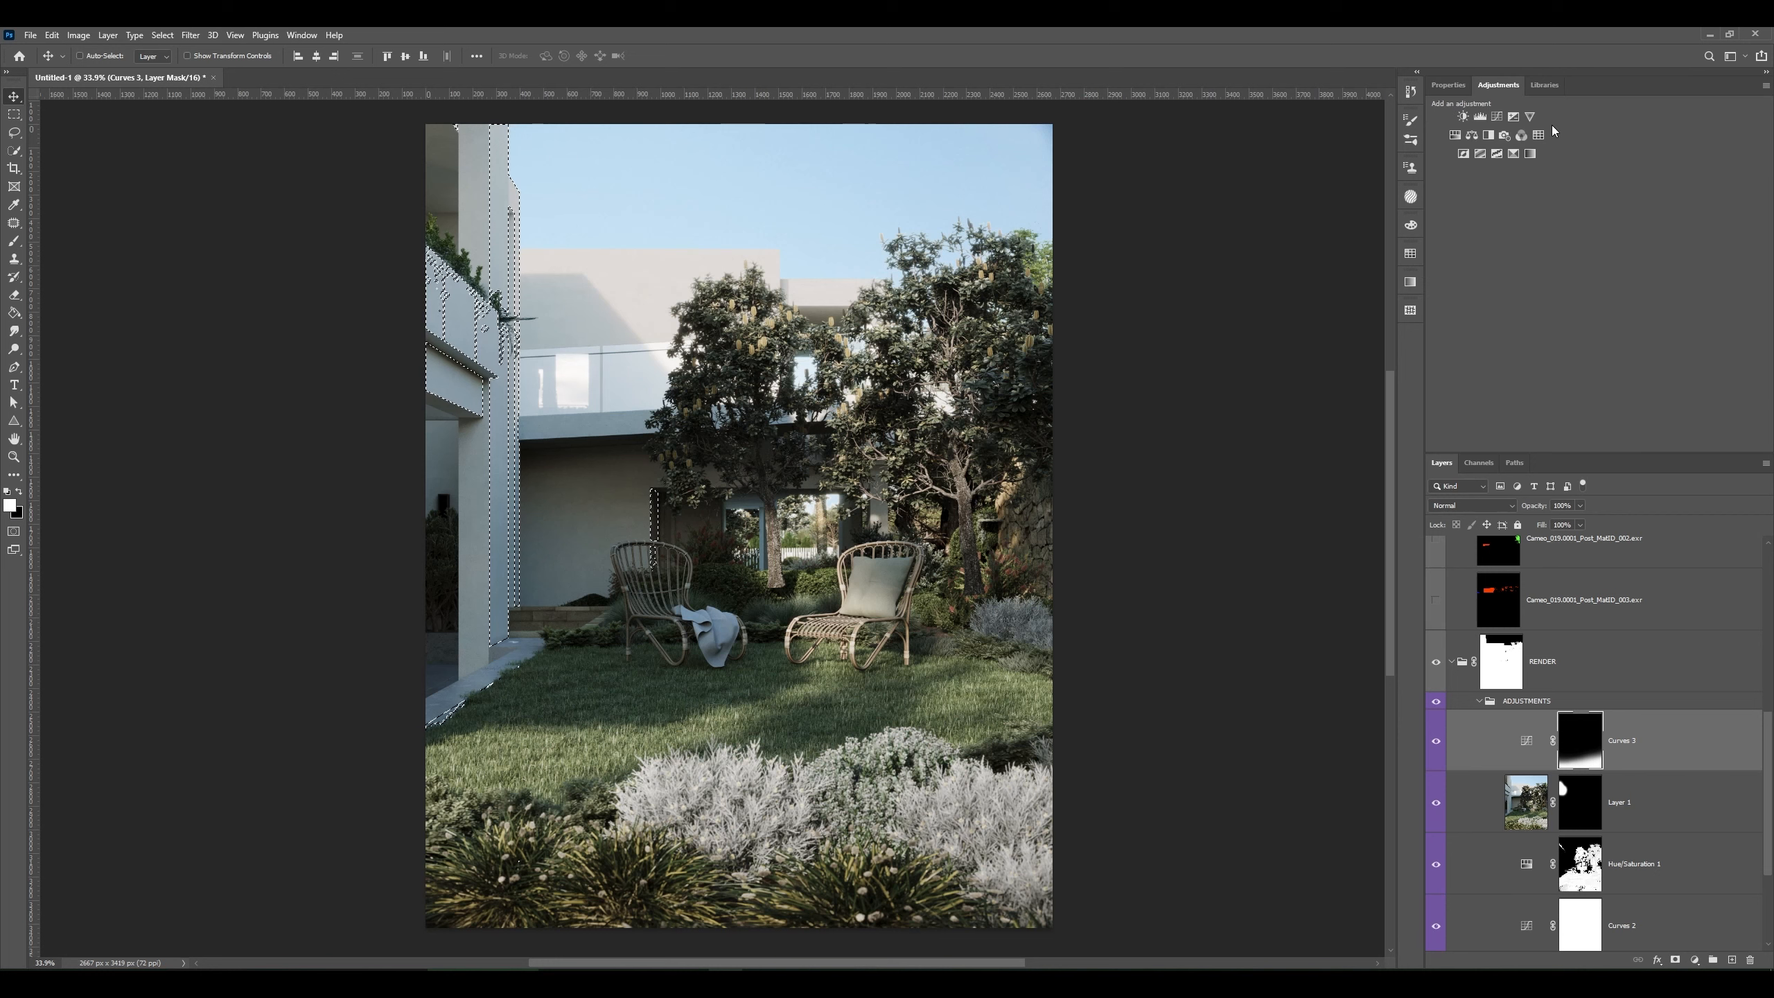
pyautogui.click(1512, 117)
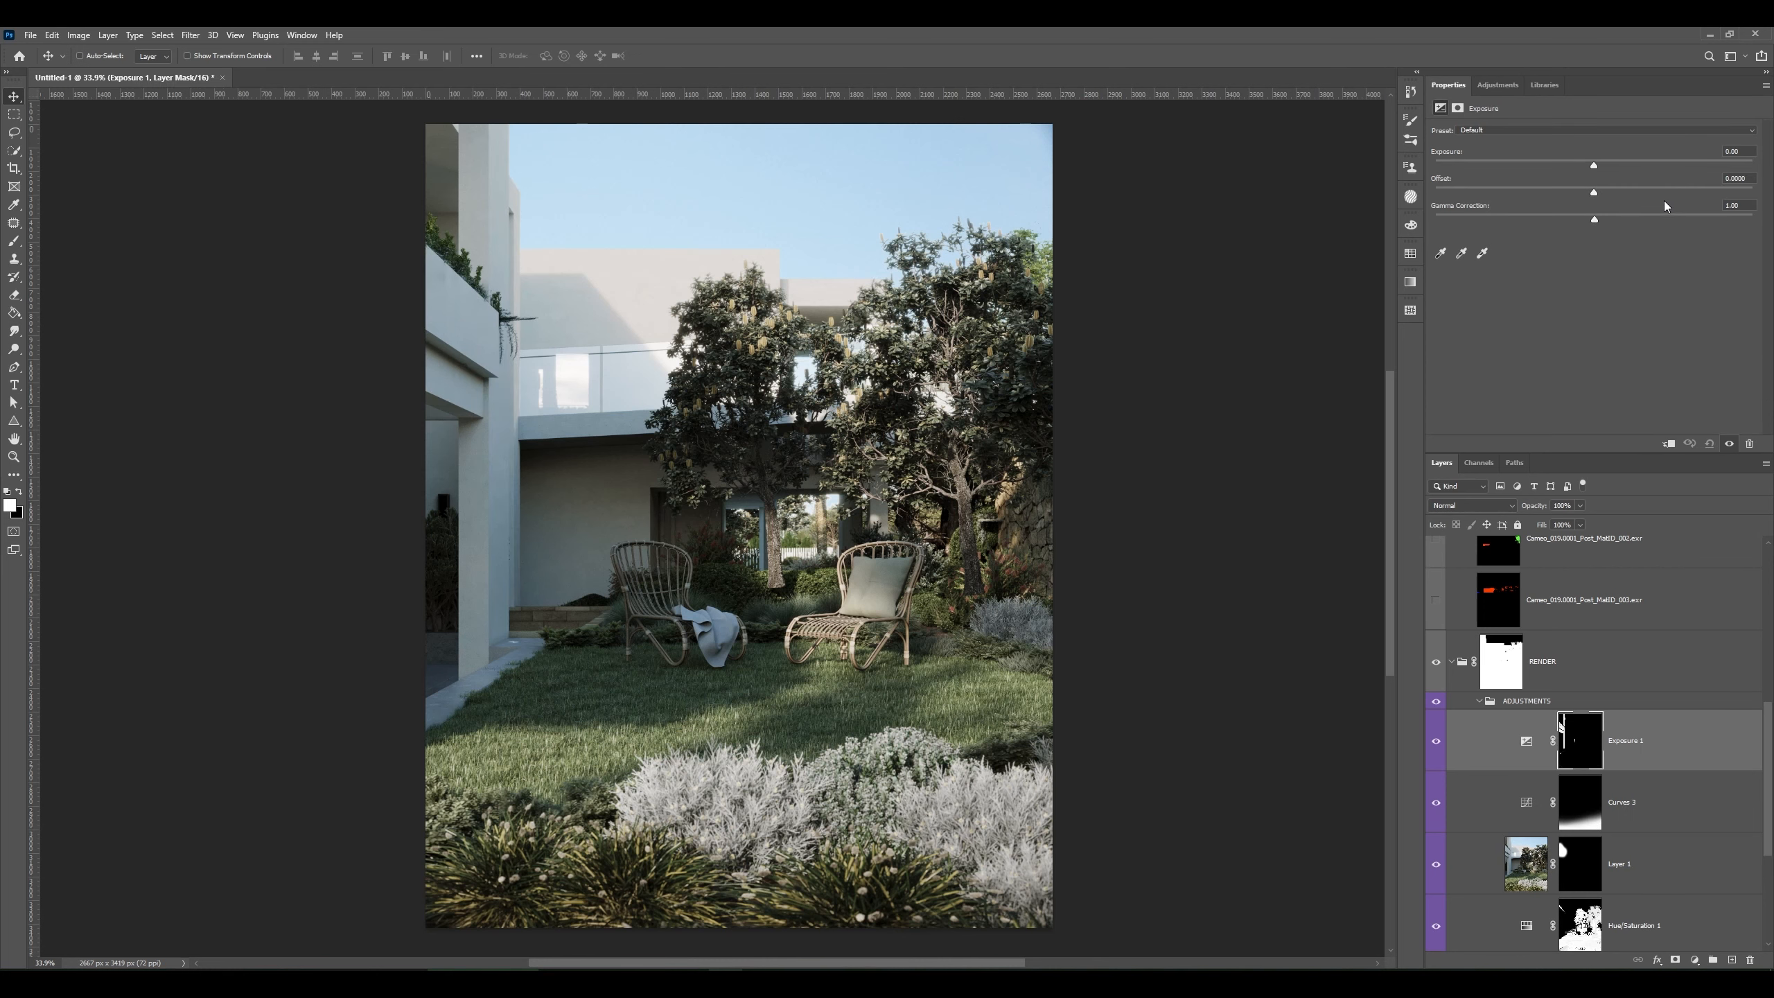
pyautogui.moveTo(1595, 167); pyautogui.dragTo(1583, 164)
pyautogui.click(1600, 219)
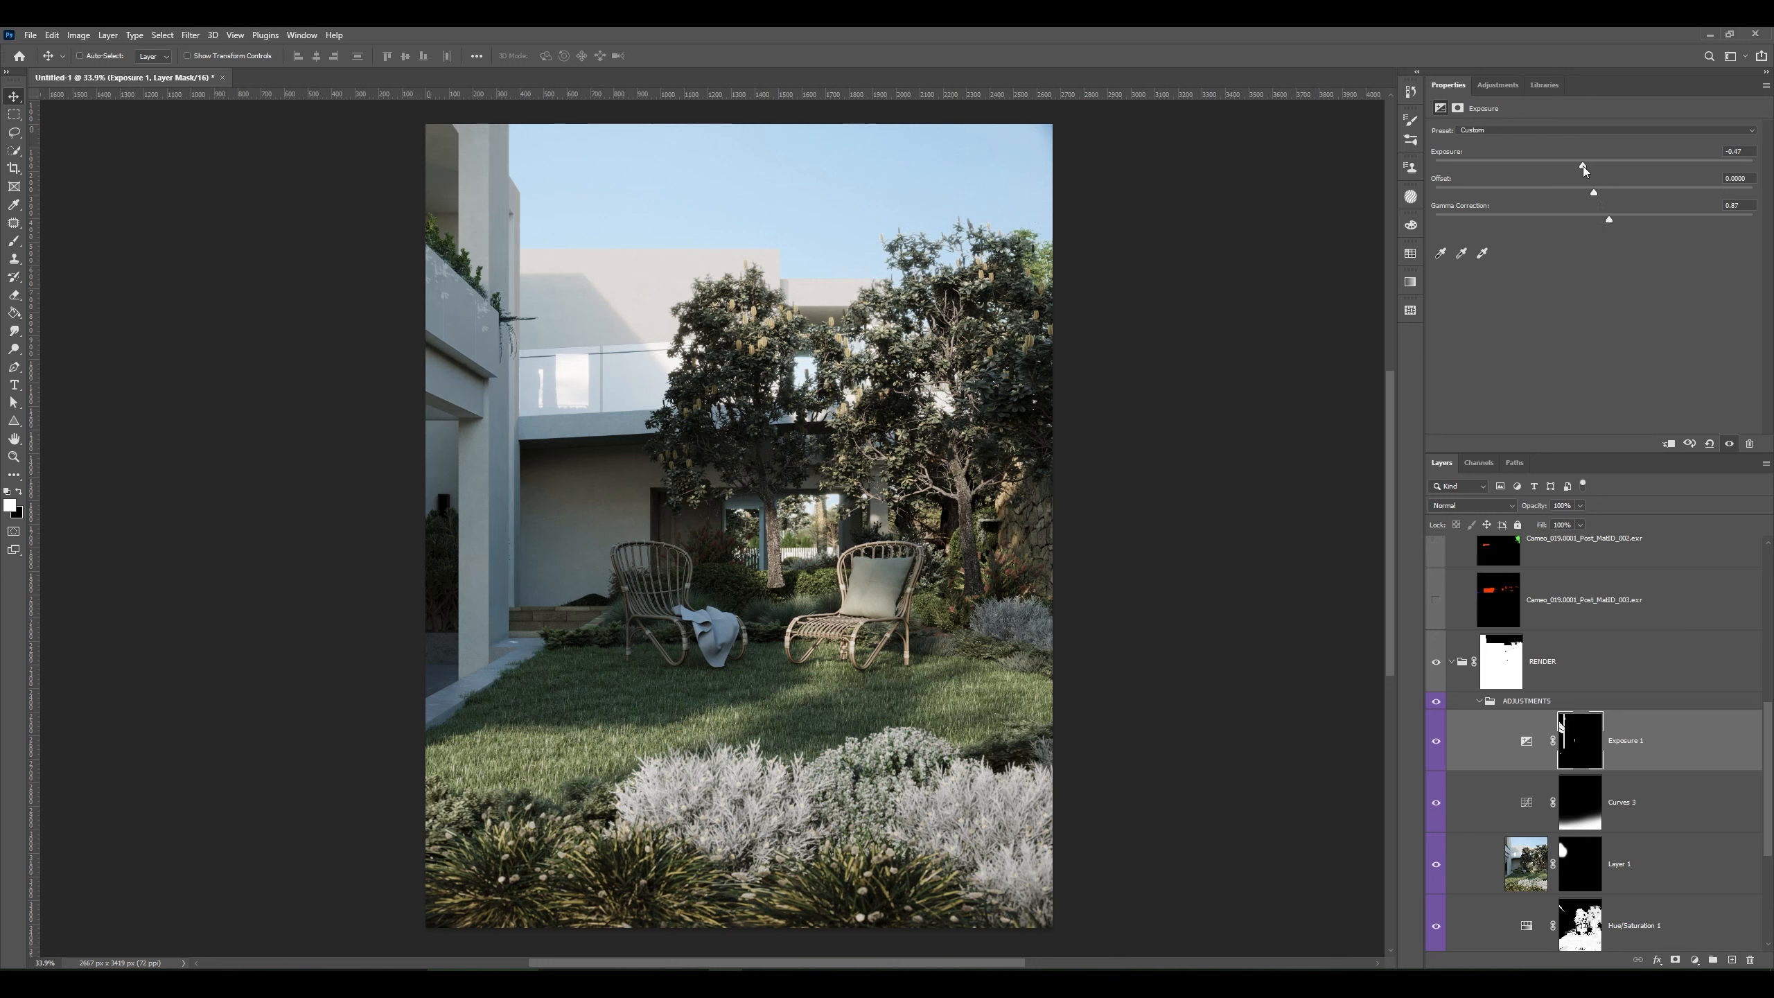
pyautogui.moveTo(1584, 166); pyautogui.dragTo(1607, 222)
# - Paint white on the Exposure 1 mask over the leaf-shaped patches and seams of the balcony wall to even out the darkening
pyautogui.click(1585, 727)
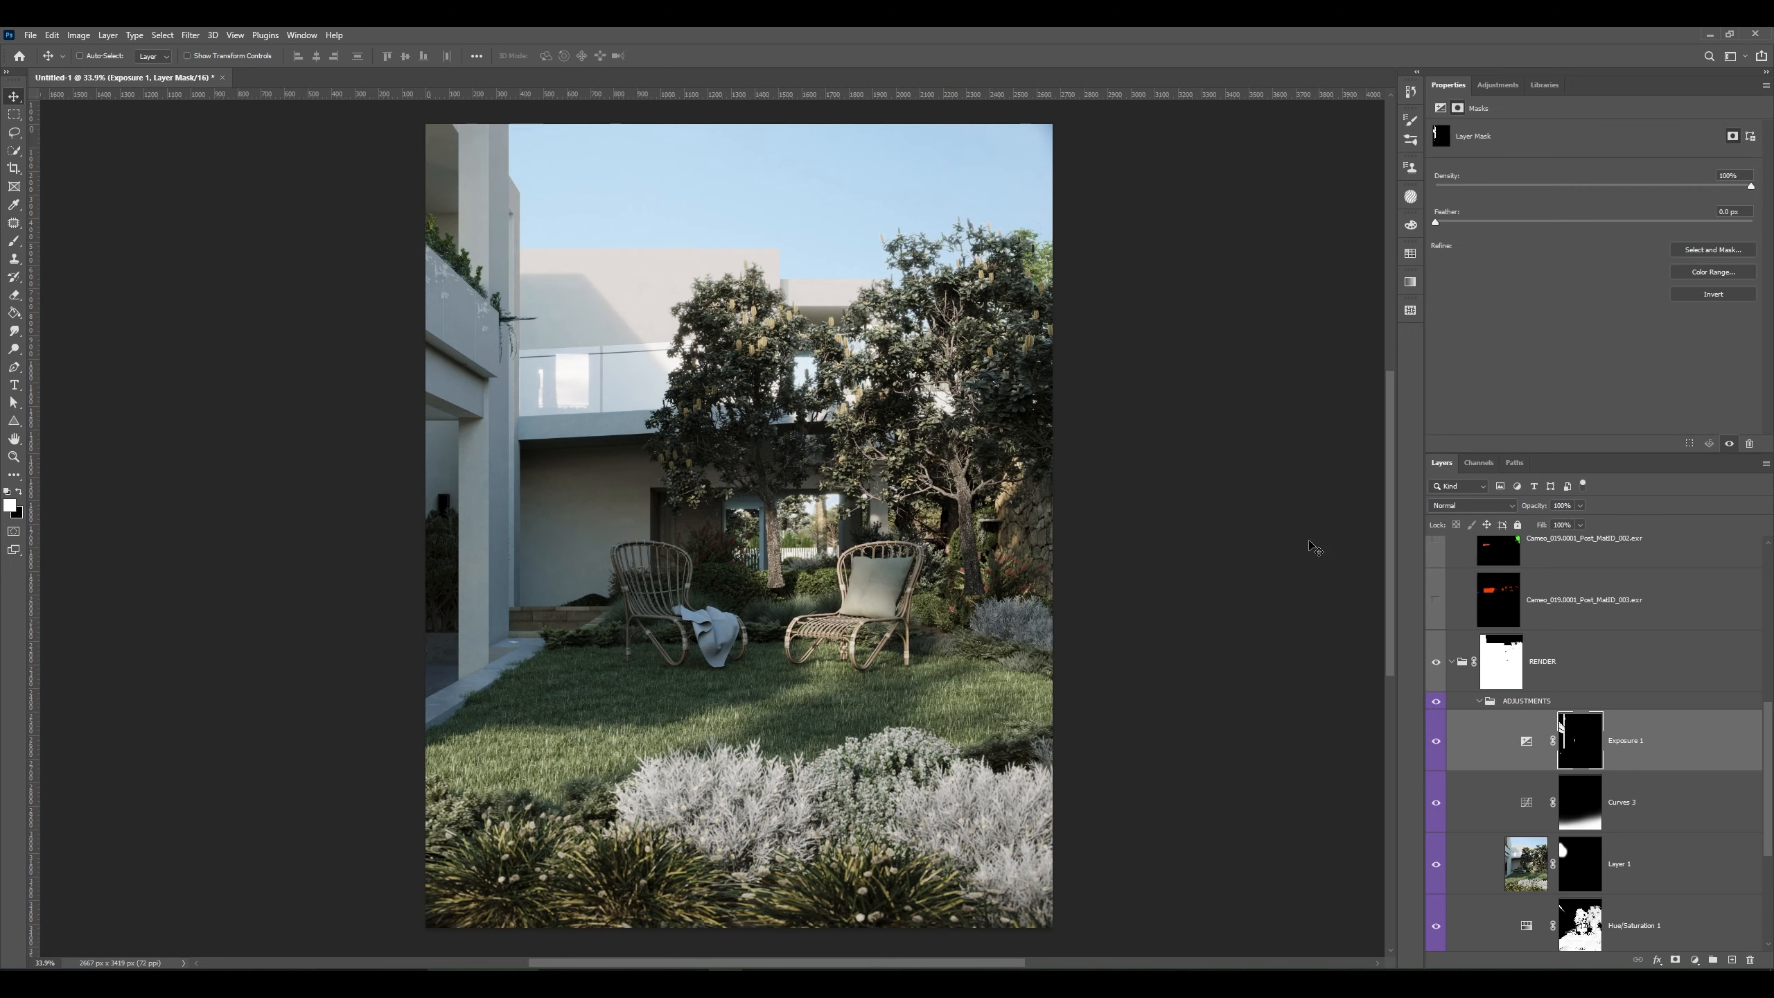
pyautogui.scroll(3, 424, 294)
pyautogui.scroll(4, 445, 305)
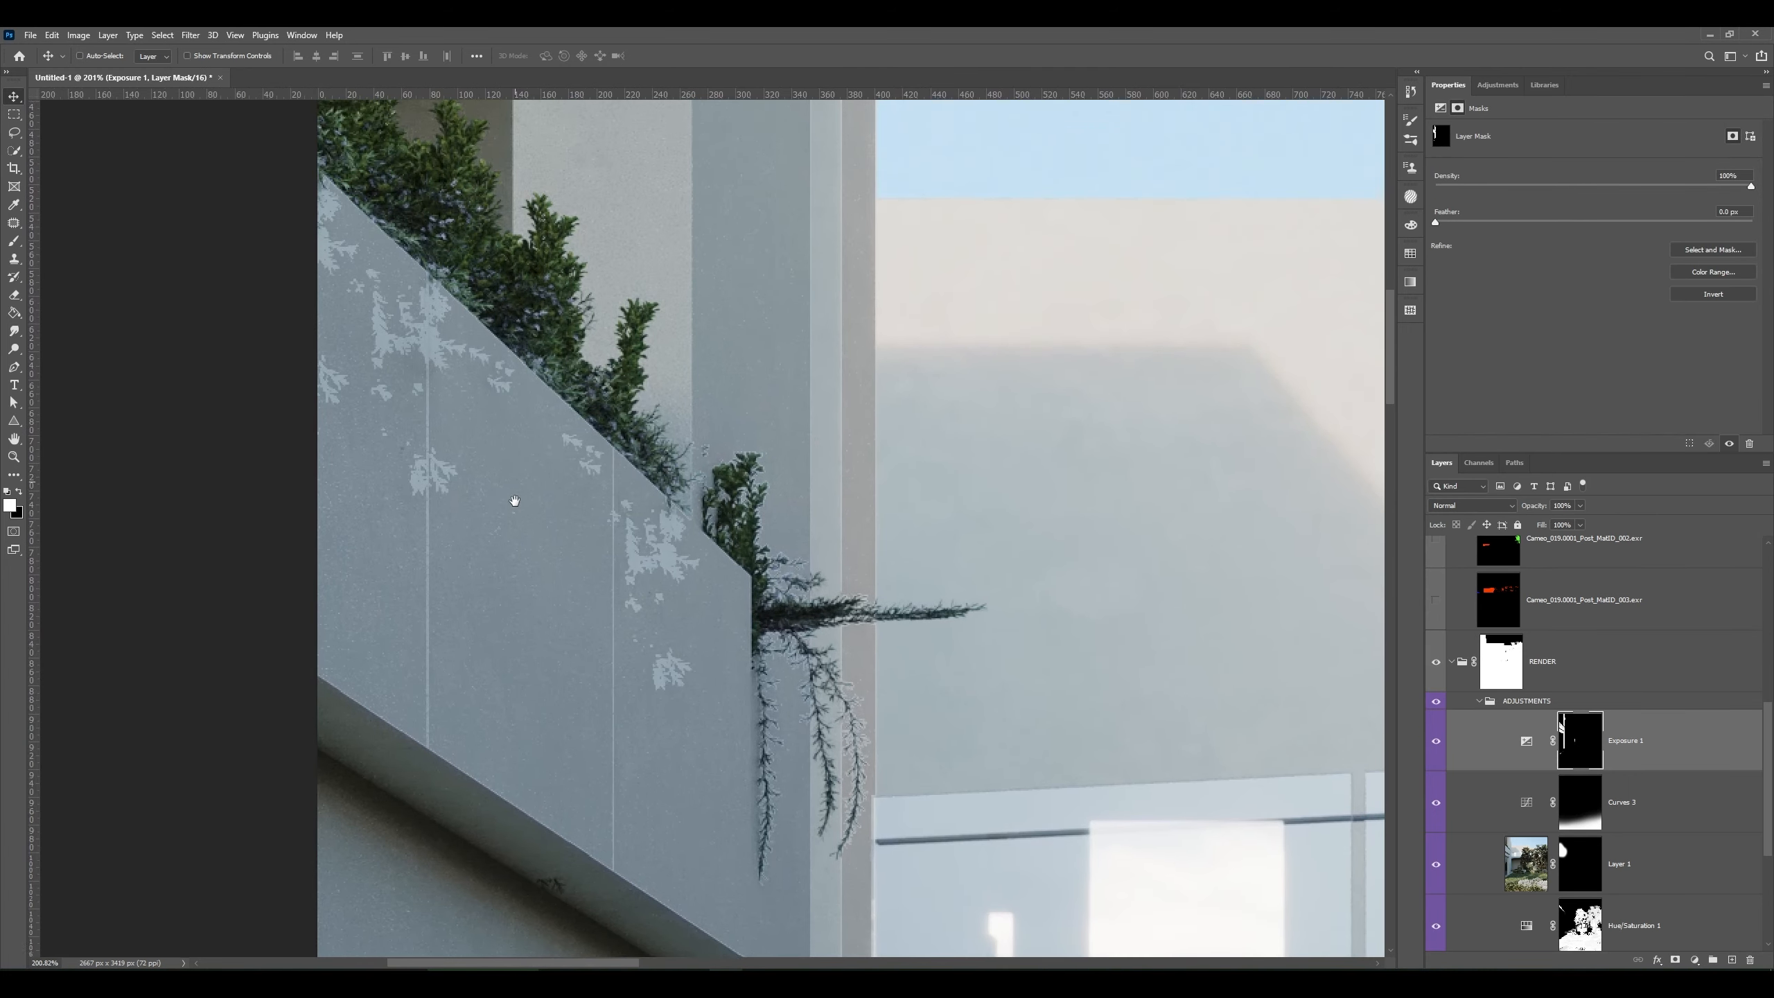
pyautogui.press('b')
pyautogui.keyDown('alt'); pyautogui.rightClick(503, 511); pyautogui.keyUp('alt')
pyautogui.moveTo(512, 516); pyautogui.dragTo(444, 507)
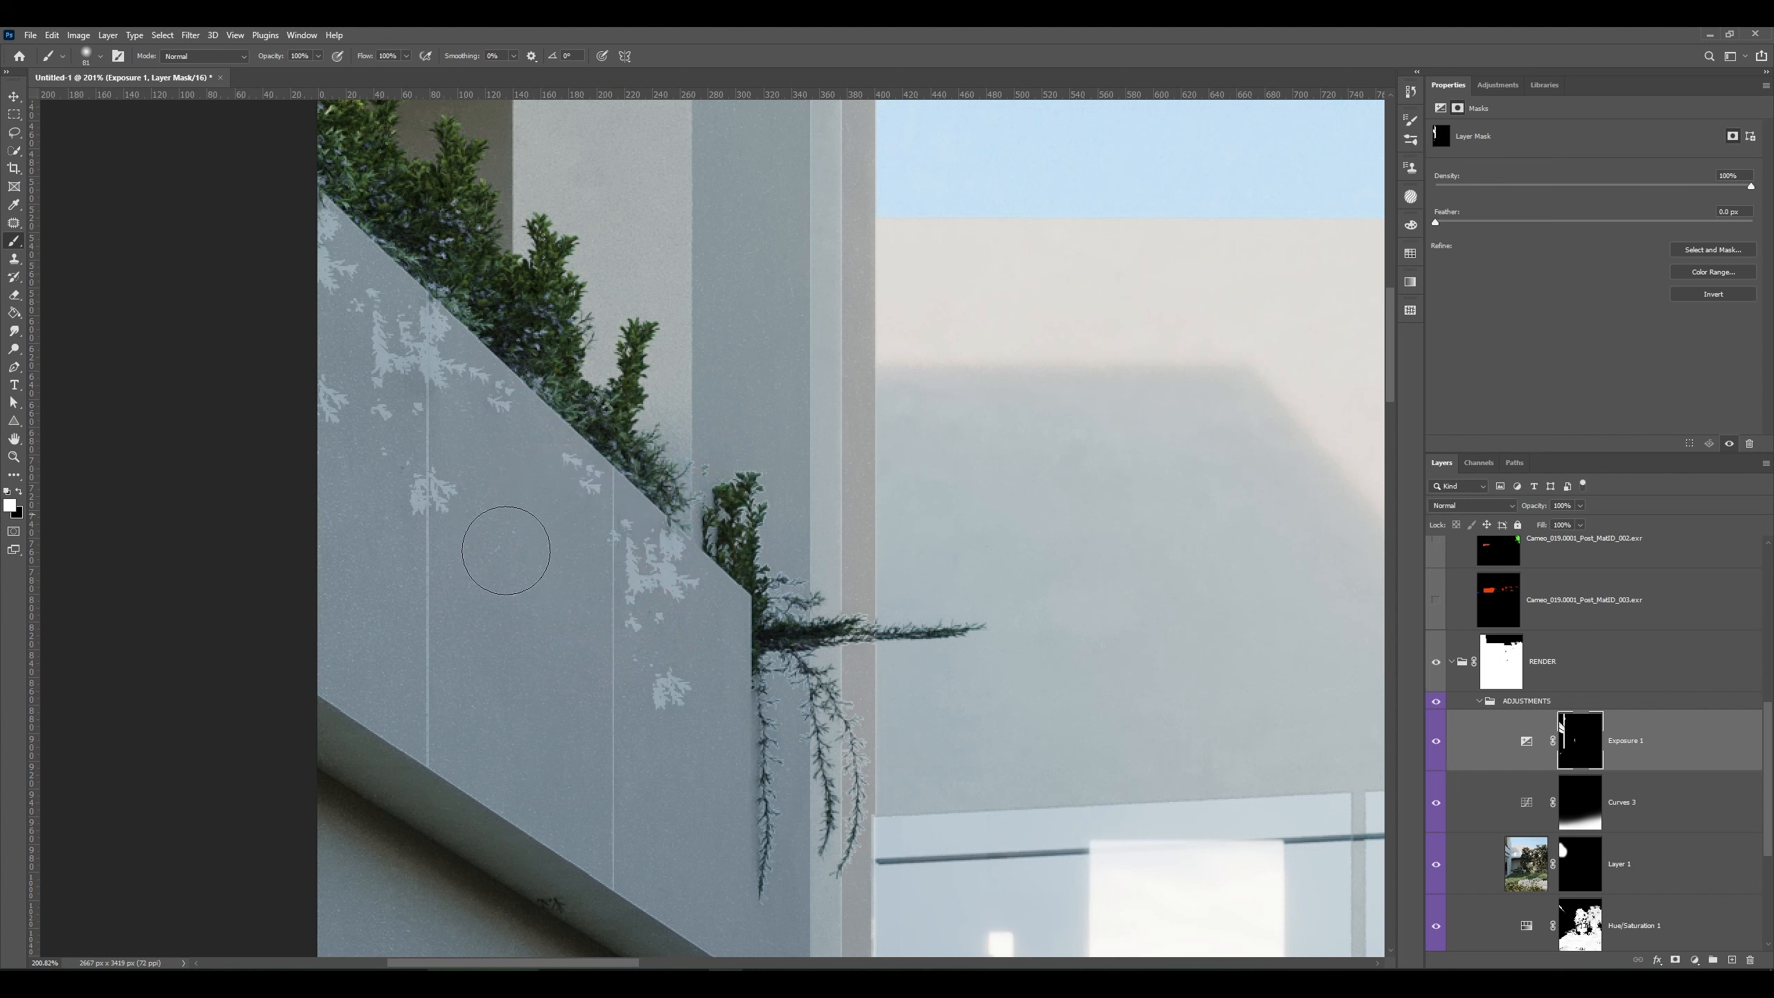
pyautogui.moveTo(612, 687)
pyautogui.mouseDown()
pyautogui.moveTo(683, 691)
pyautogui.moveTo(666, 689)
pyautogui.moveTo(682, 646)
pyautogui.moveTo(651, 601)
pyautogui.moveTo(656, 544)
pyautogui.moveTo(640, 656)
pyautogui.moveTo(631, 560)
pyautogui.moveTo(690, 586)
pyautogui.mouseUp()
pyautogui.moveTo(594, 475)
pyautogui.mouseDown()
pyautogui.moveTo(318, 617)
pyautogui.moveTo(412, 371)
pyautogui.mouseUp()
pyautogui.moveTo(574, 685); pyautogui.dragTo(391, 282)
pyautogui.press('v')
pyautogui.hotkey('ctrl', '0')
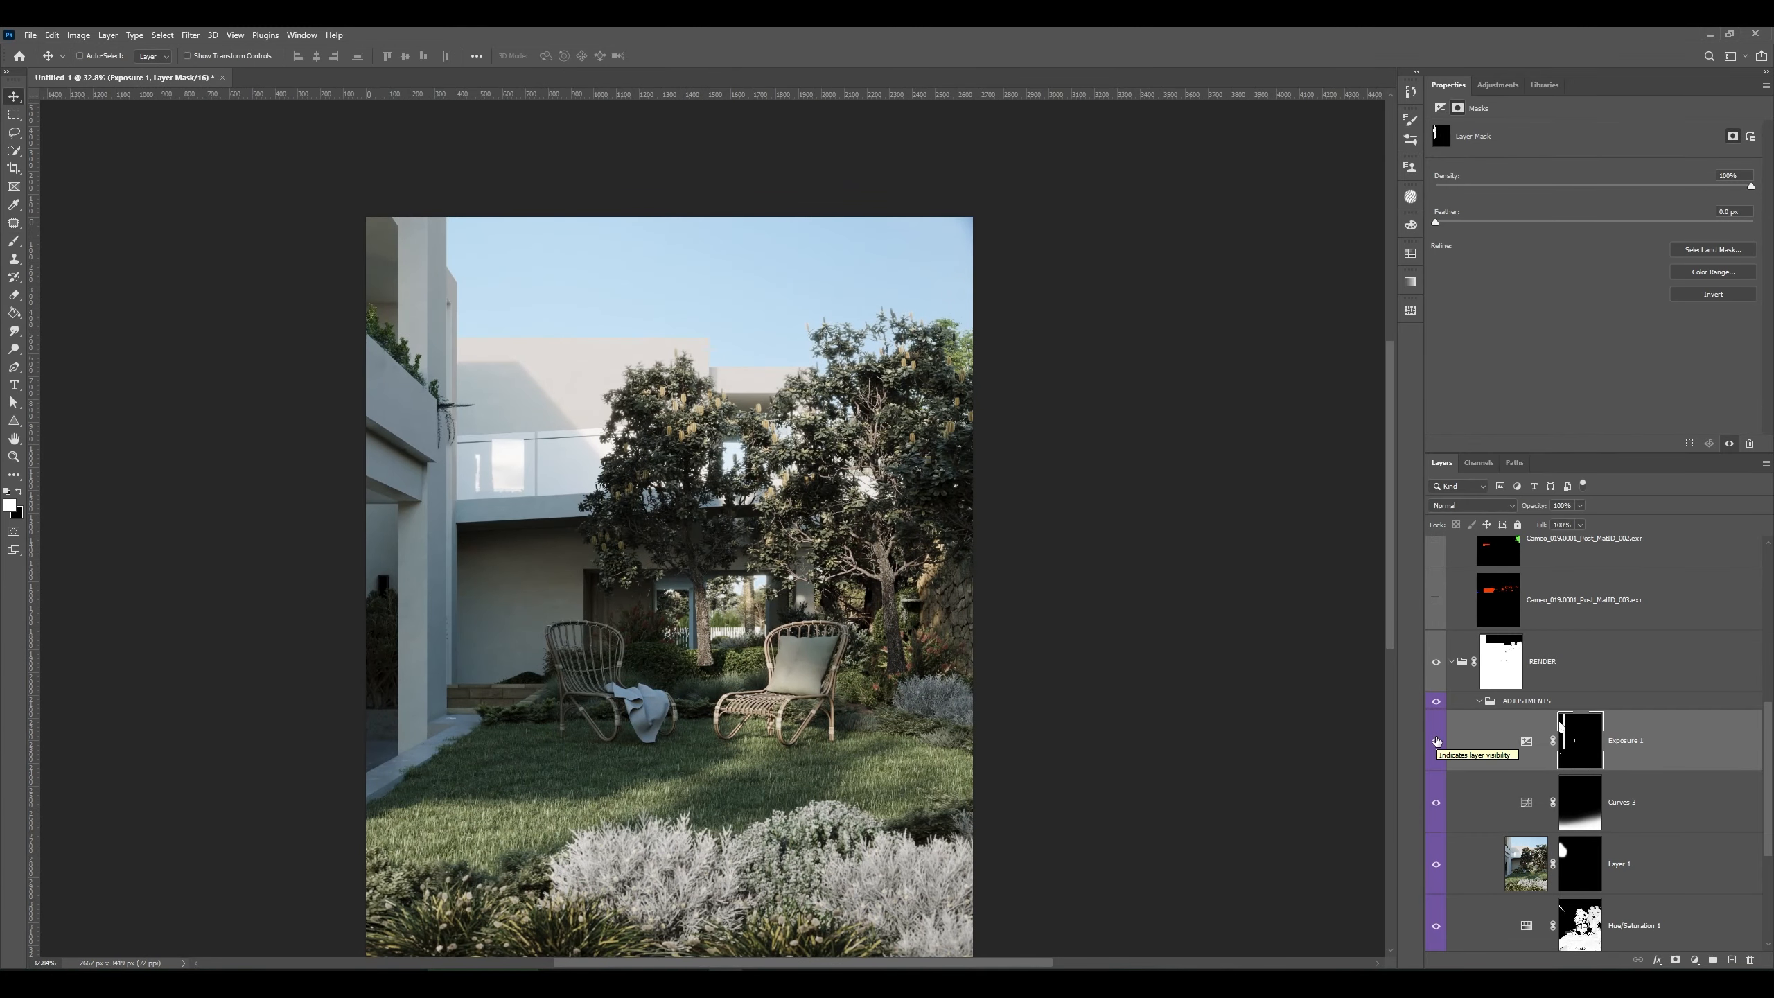
# - Compare the render with and without Exposure 1, and ease its Gamma Correction toward neutral
pyautogui.click(1437, 741)
pyautogui.click(1437, 741)
pyautogui.click(1660, 749)
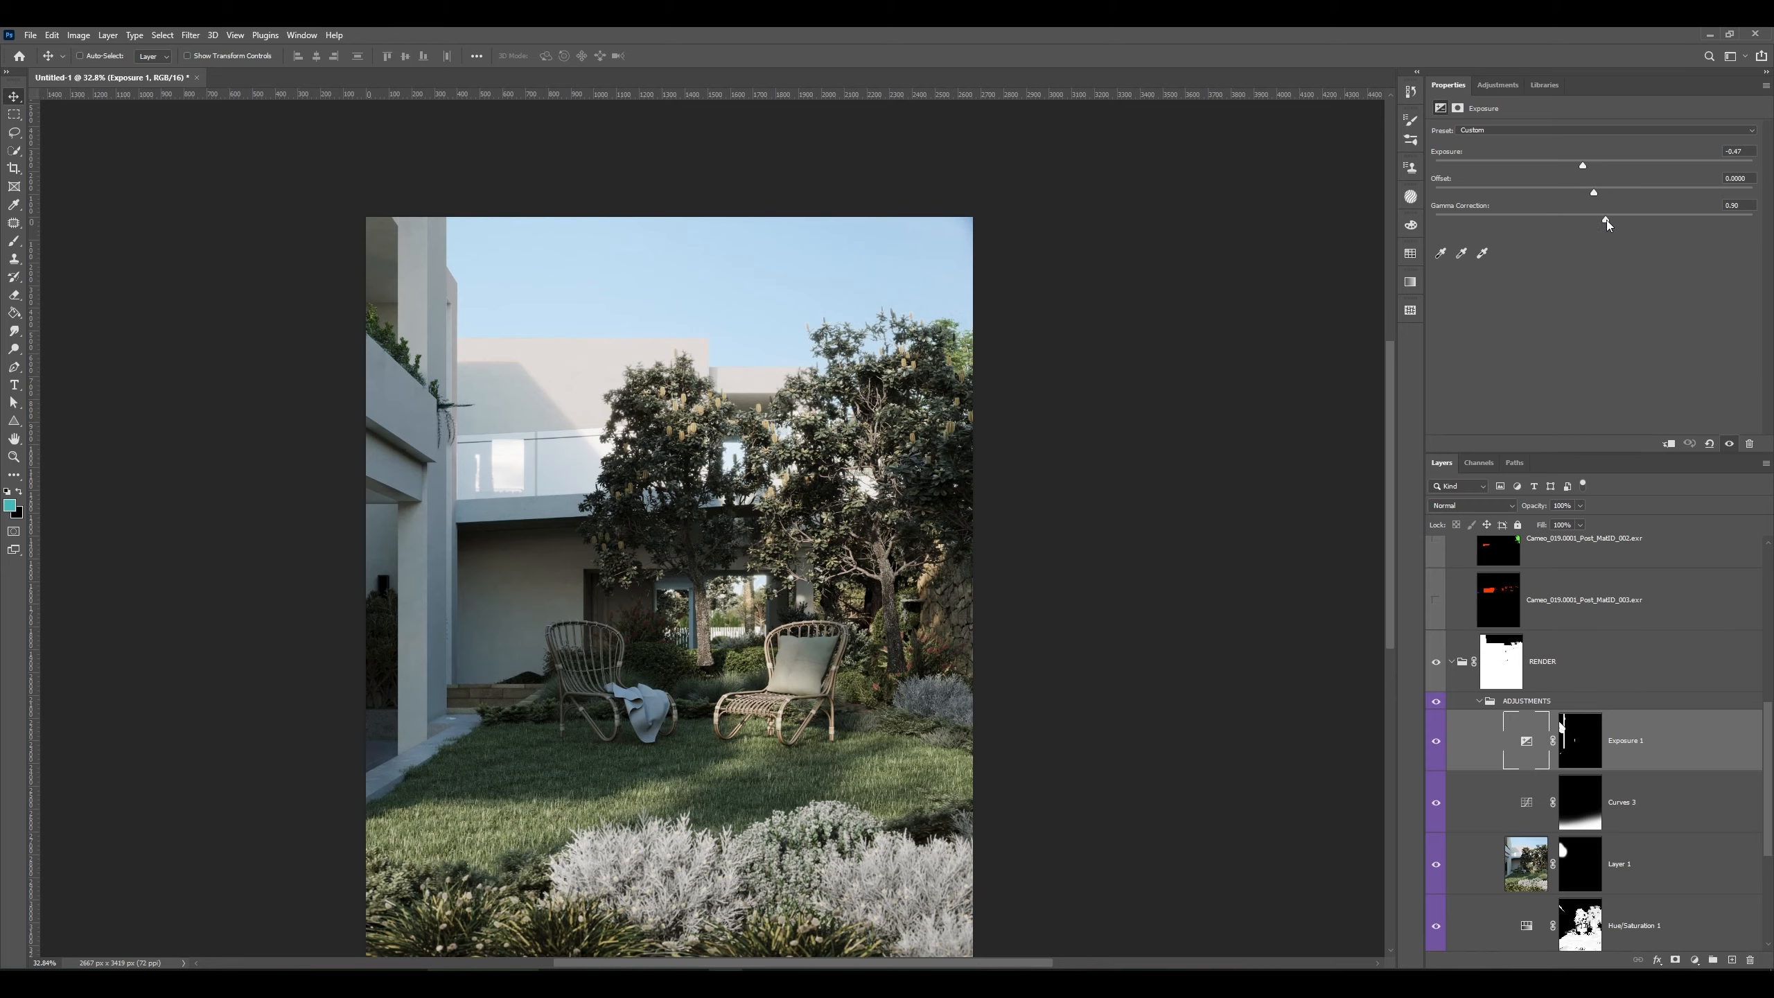
pyautogui.moveTo(1606, 221); pyautogui.dragTo(1595, 221)
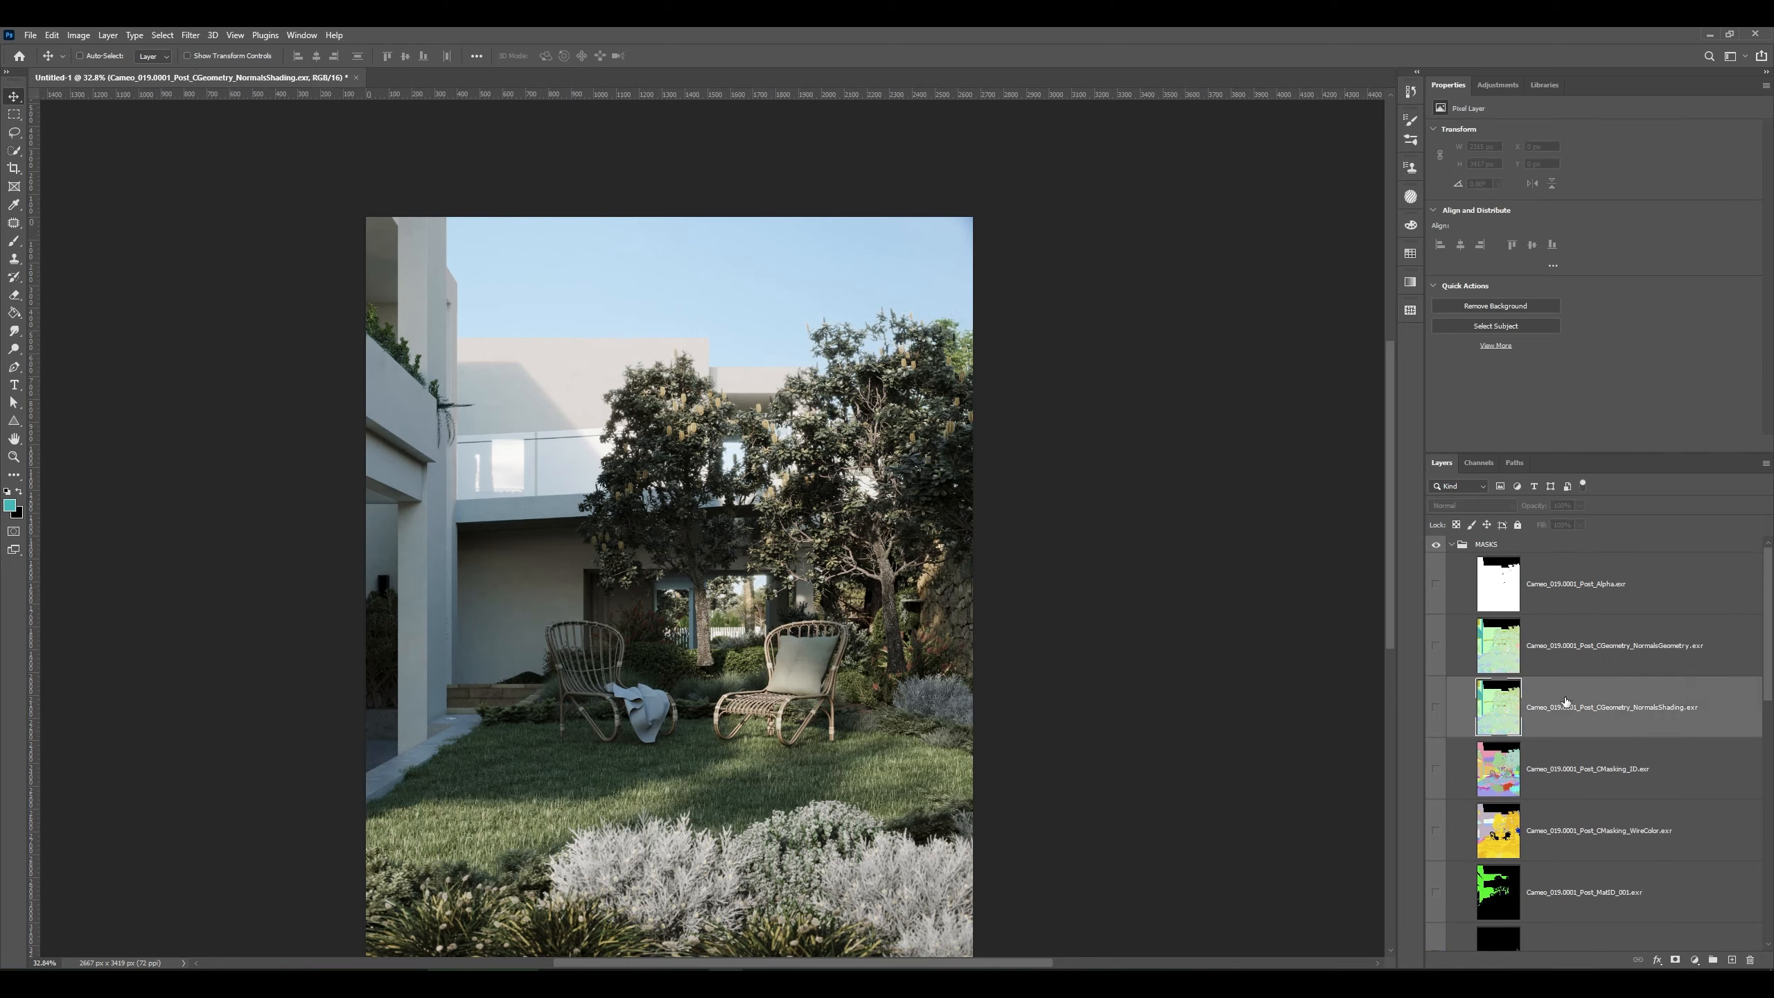
# - Clone over the cut-off tree trunk base on Layer 2, and paint the Curves 4 mask to darken around the trunk bases
pyautogui.click(1572, 765)
pyautogui.scroll(-3, 1611, 824)
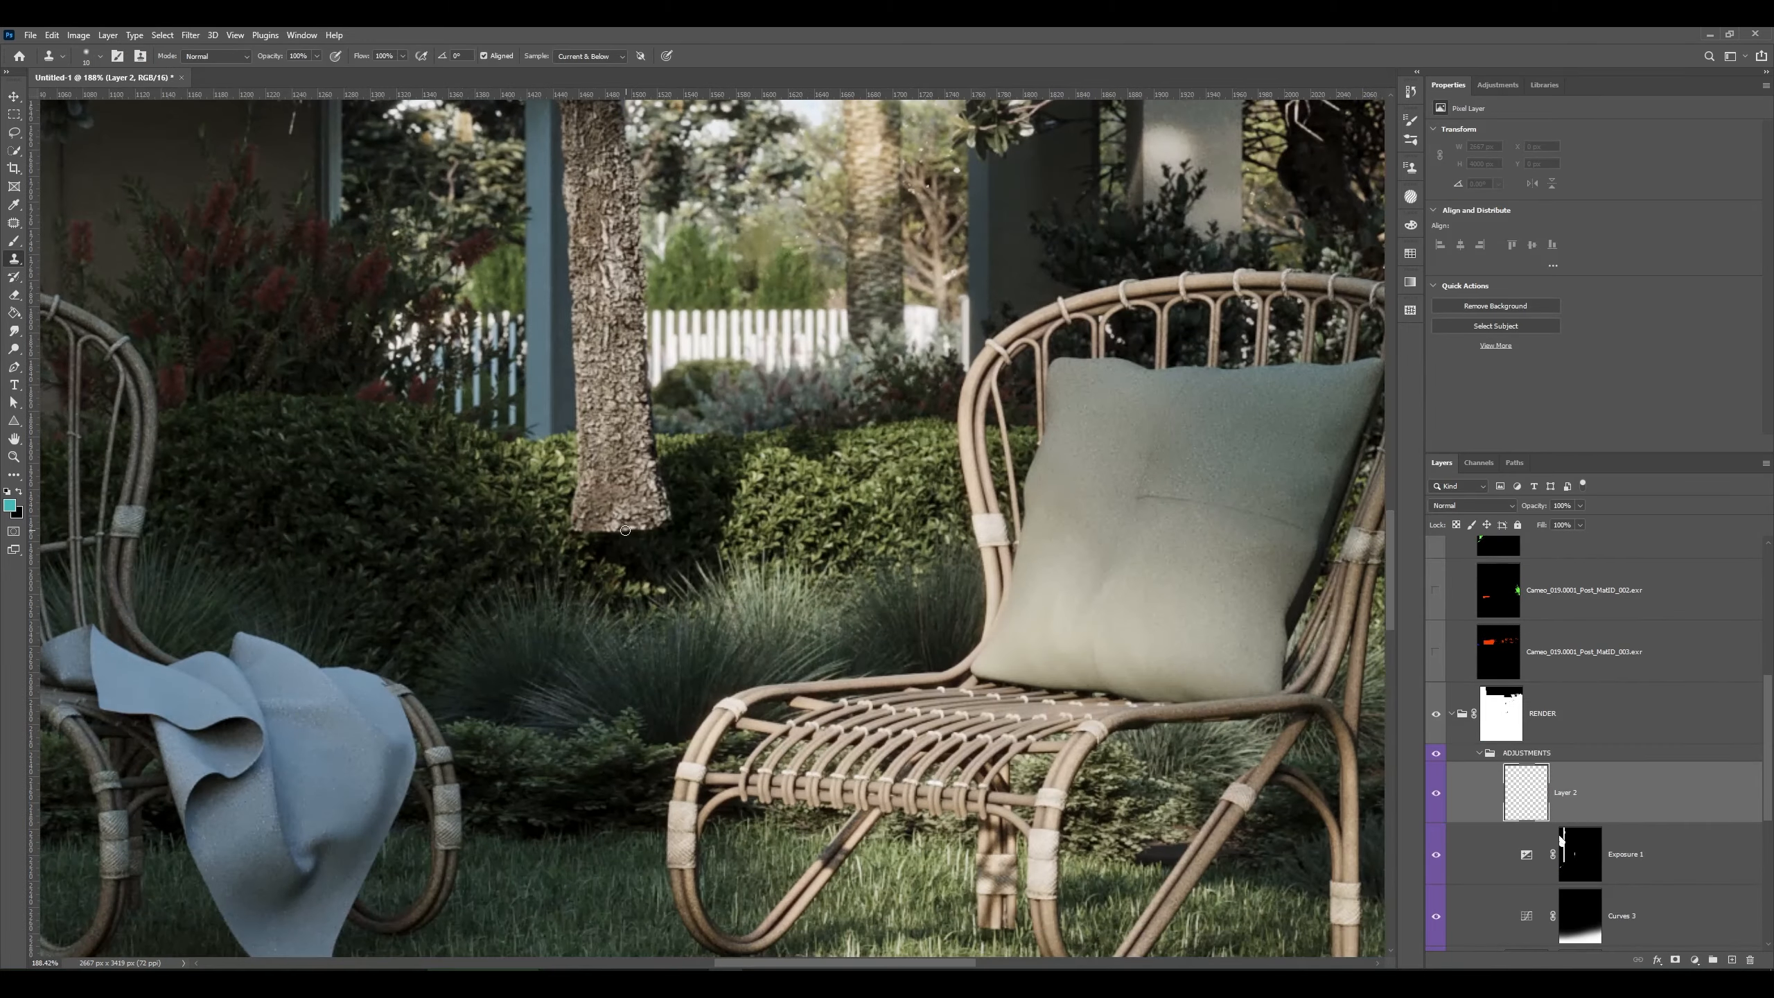
pyautogui.press(']')
pyautogui.moveTo(657, 524)
pyautogui.mouseDown()
pyautogui.moveTo(594, 517)
pyautogui.moveTo(572, 489)
pyautogui.mouseUp()
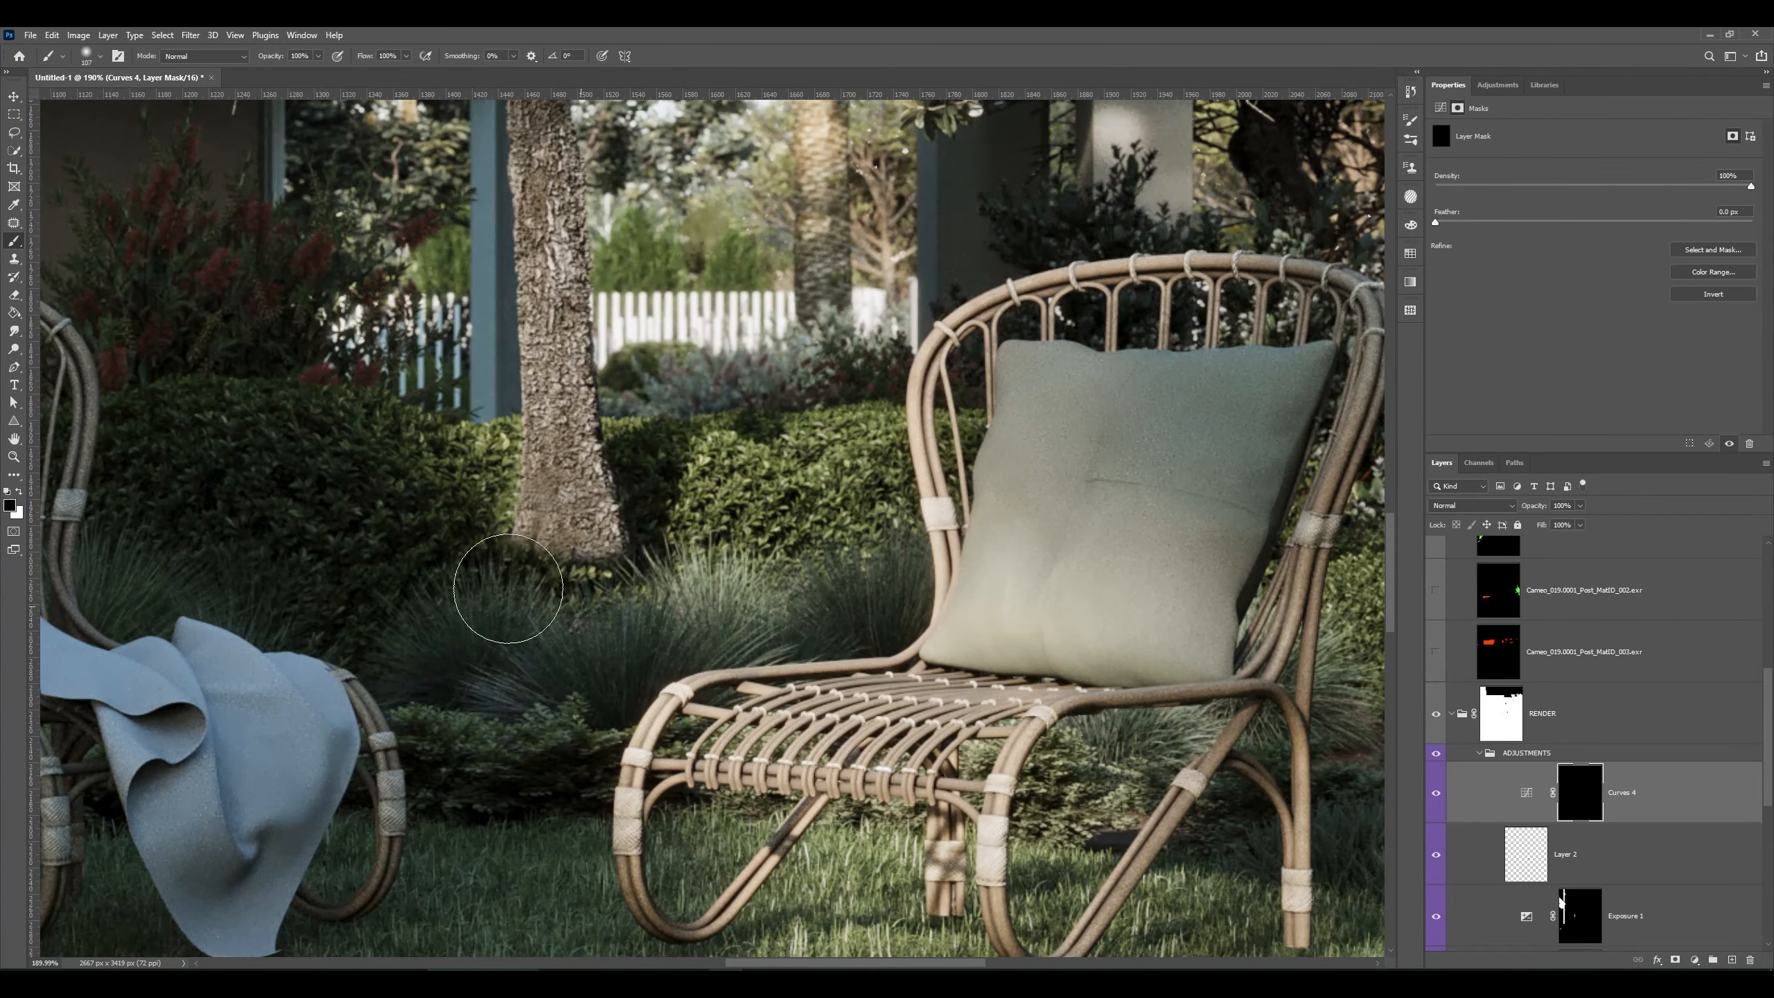
pyautogui.moveTo(496, 594); pyautogui.dragTo(594, 559)
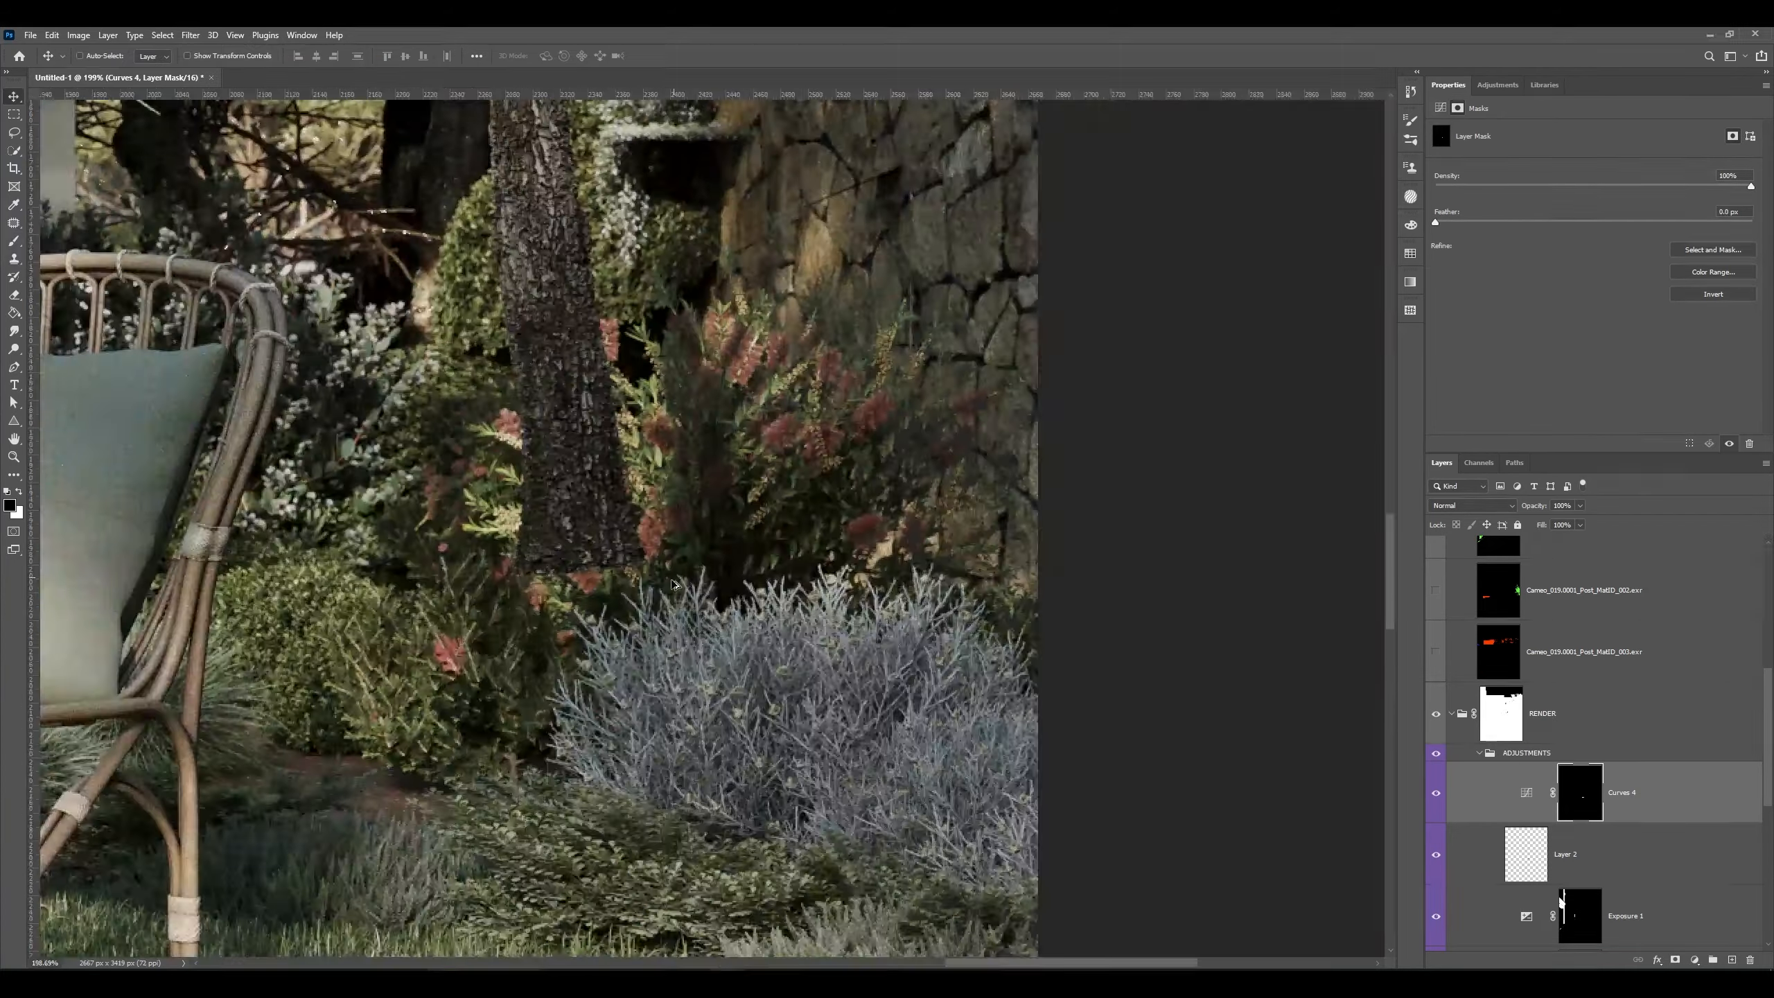
pyautogui.moveTo(656, 483)
pyautogui.mouseDown()
pyautogui.moveTo(688, 487)
pyautogui.moveTo(614, 524)
pyautogui.moveTo(755, 496)
pyautogui.moveTo(650, 538)
pyautogui.mouseUp()
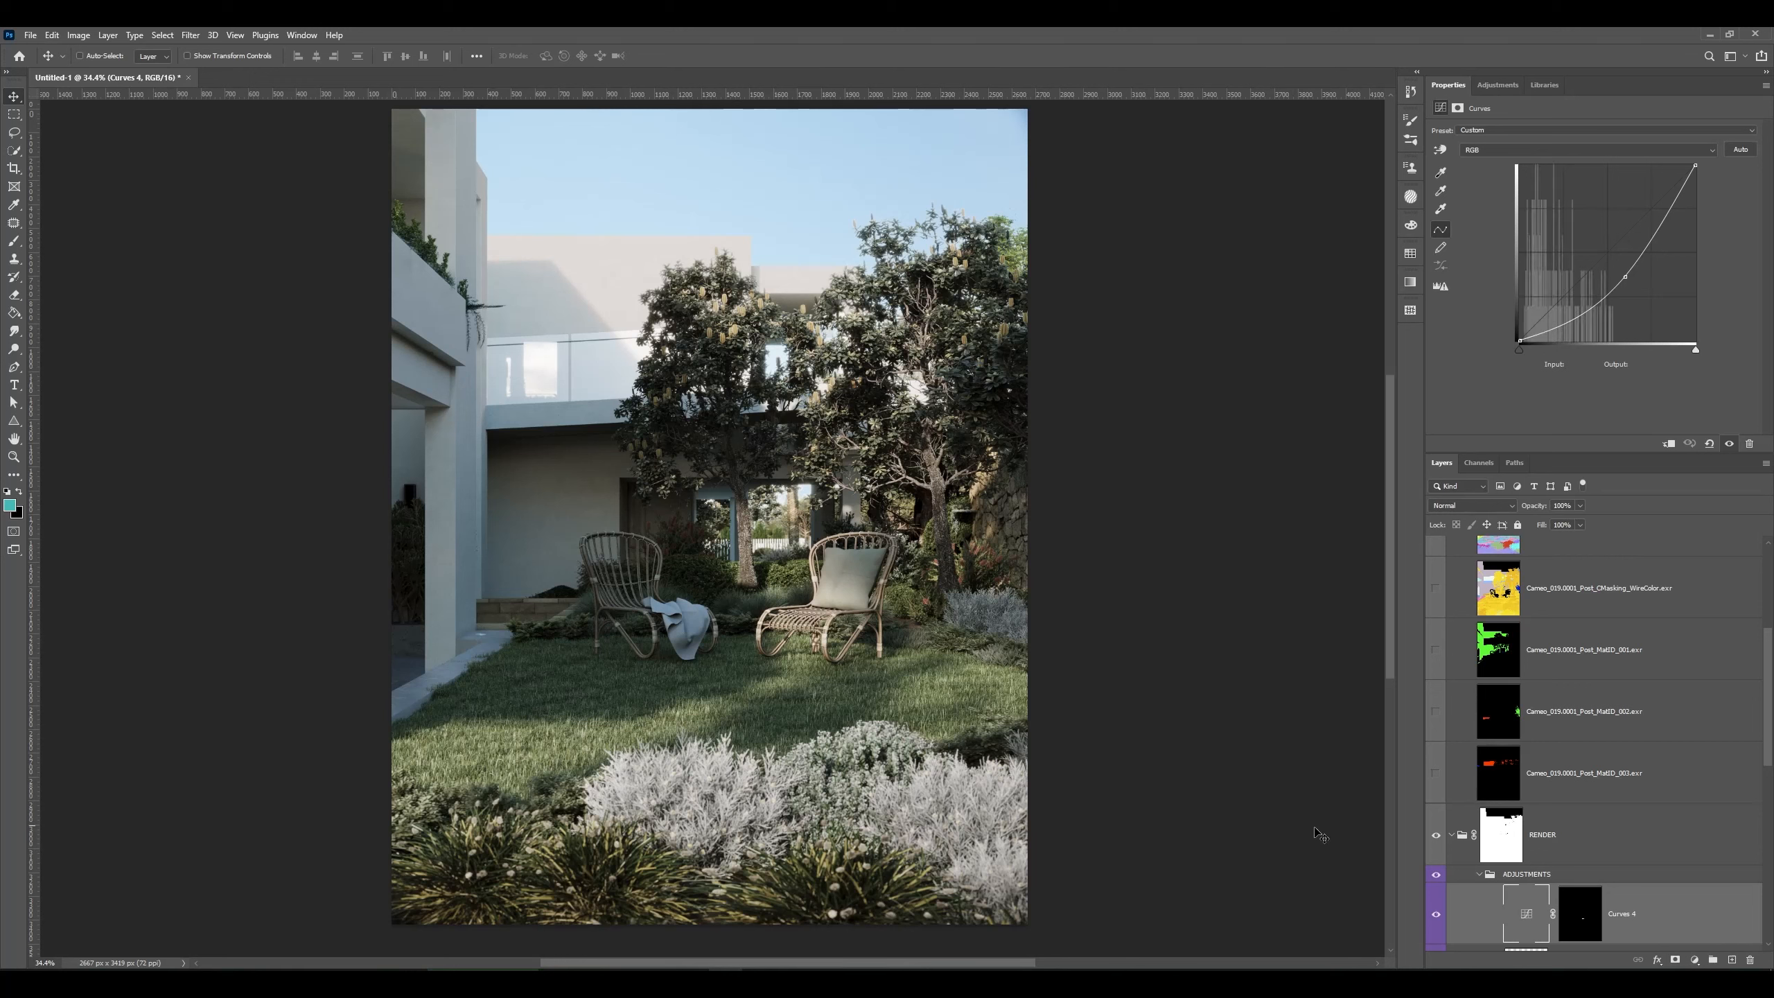
# - Stamp all visible layers into a new layer above the ADJUSTMENTS group
pyautogui.scroll(-1, 1594, 899)
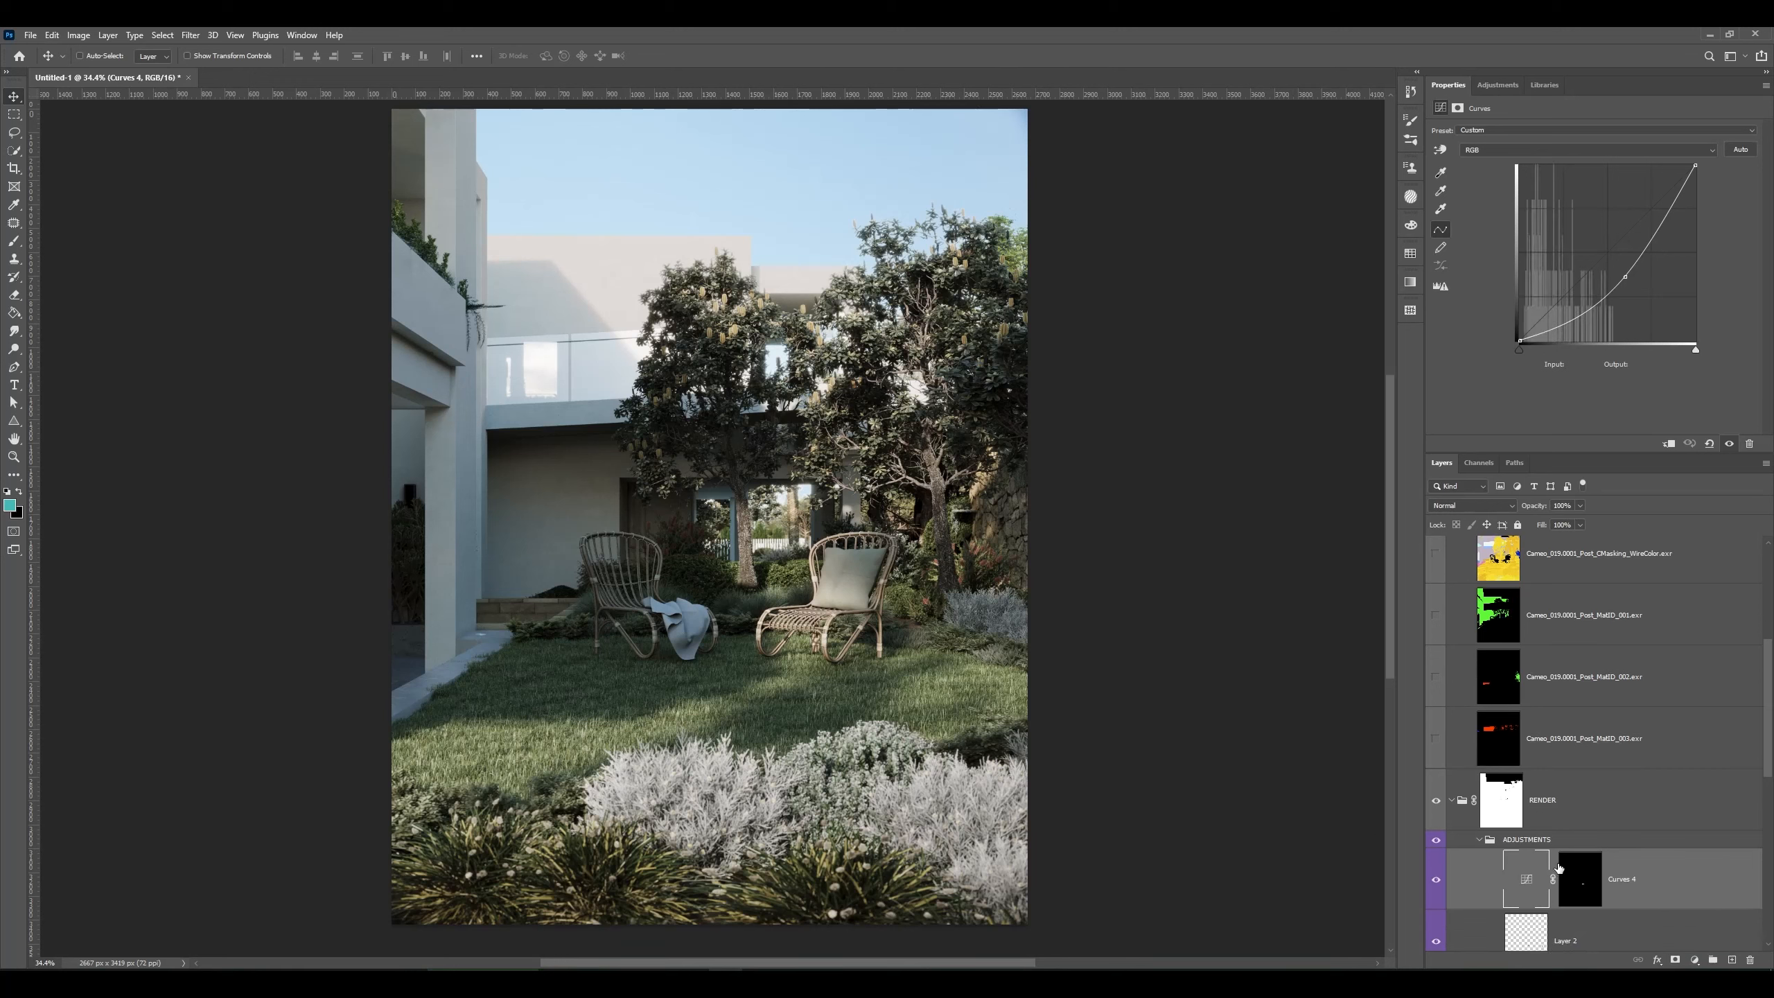
pyautogui.click(1599, 843)
pyautogui.scroll(-2, 1600, 846)
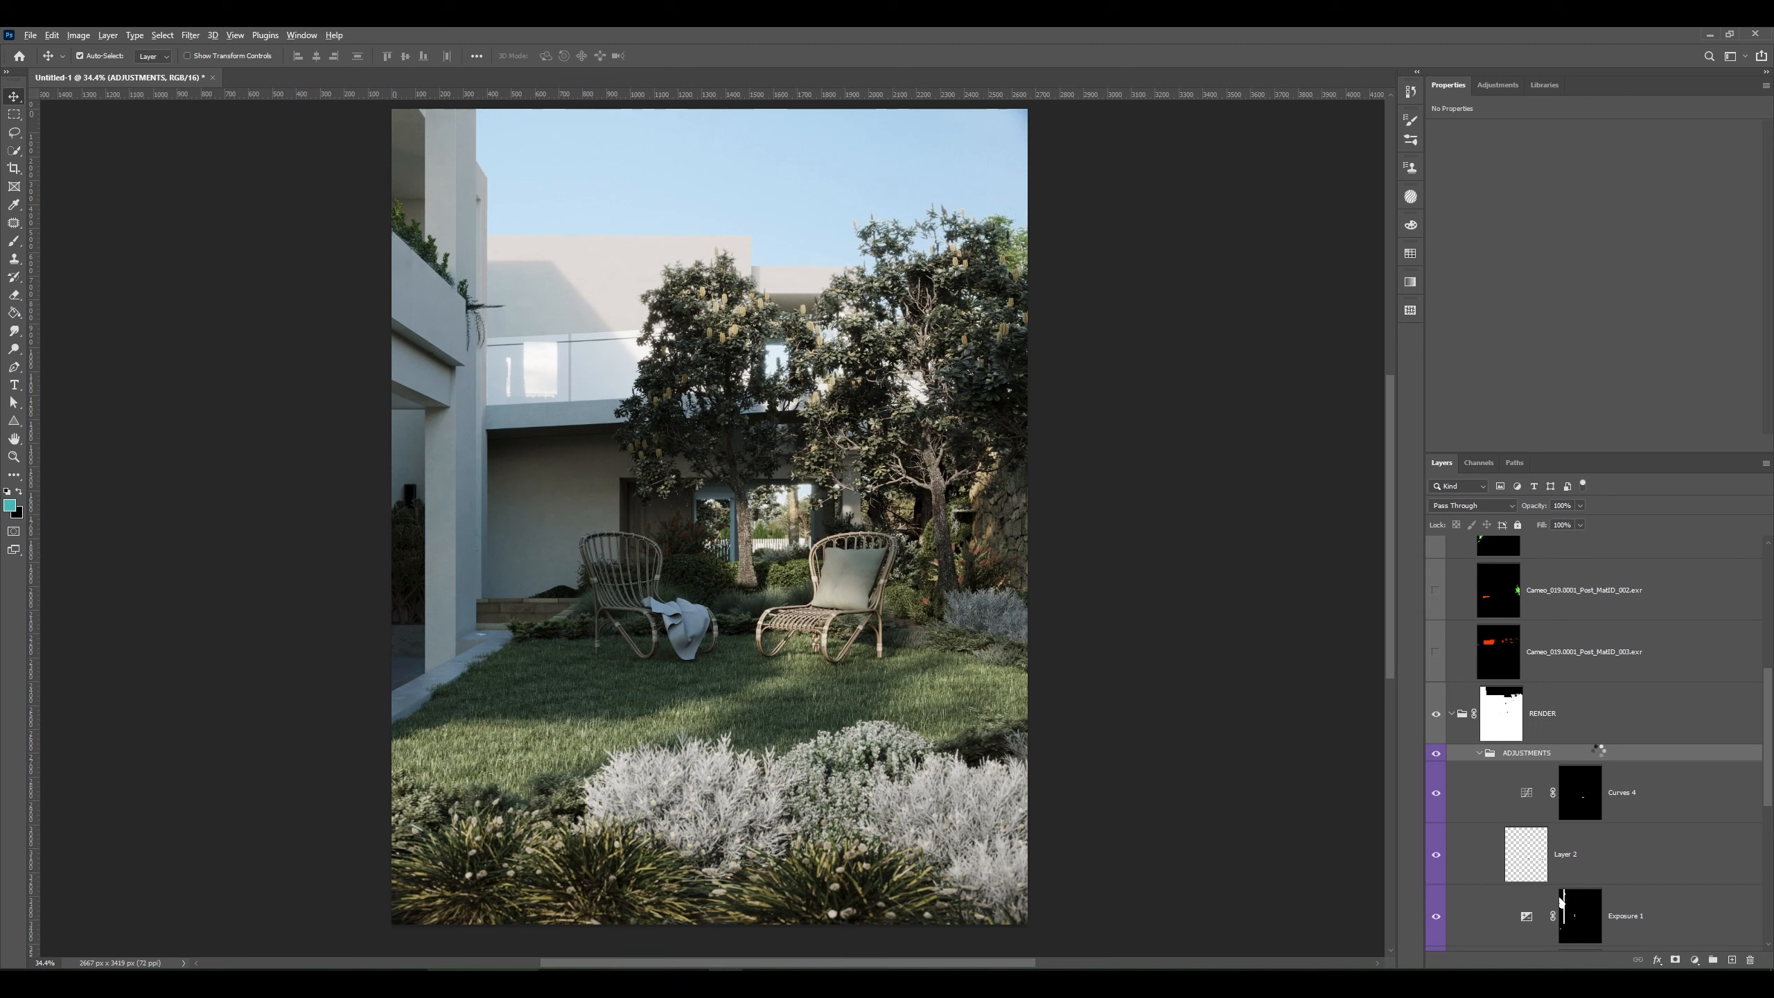
pyautogui.hotkey('ctrl', 'shift', 'alt', 'e')
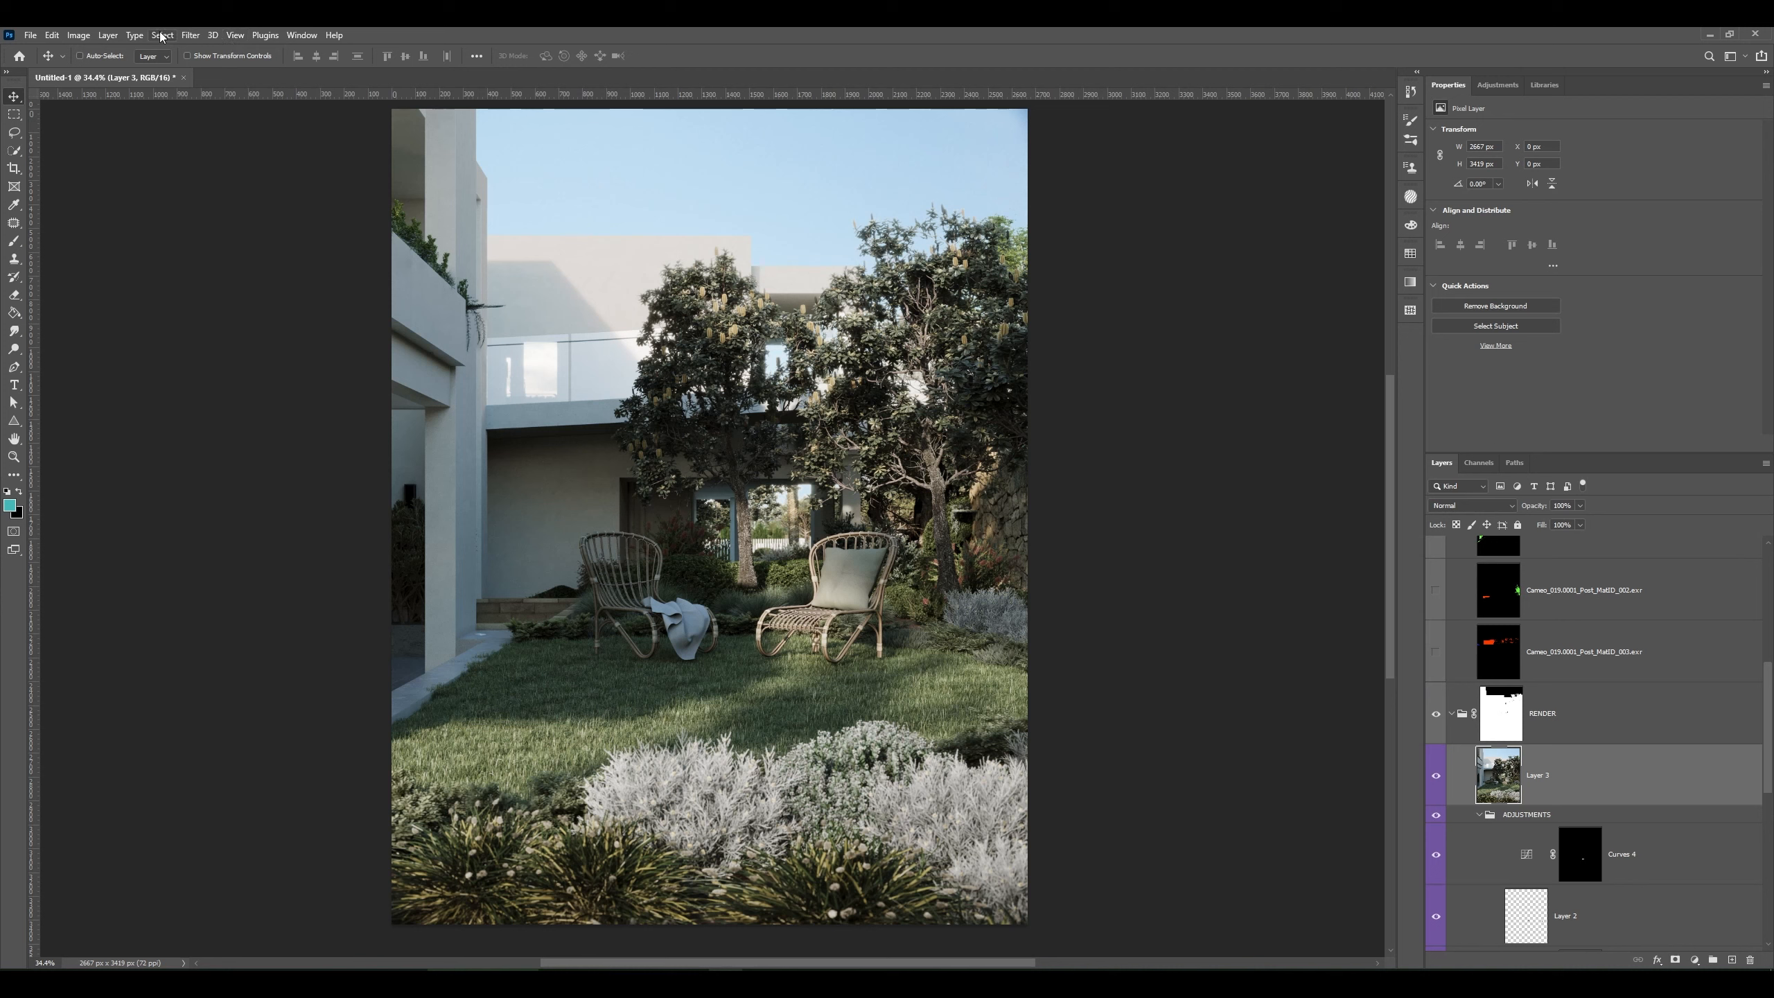
# - Apply a High Pass filter with a 0.9-pixel radius to the stamped layer and set its blend mode to Overlay
pyautogui.click(188, 36)
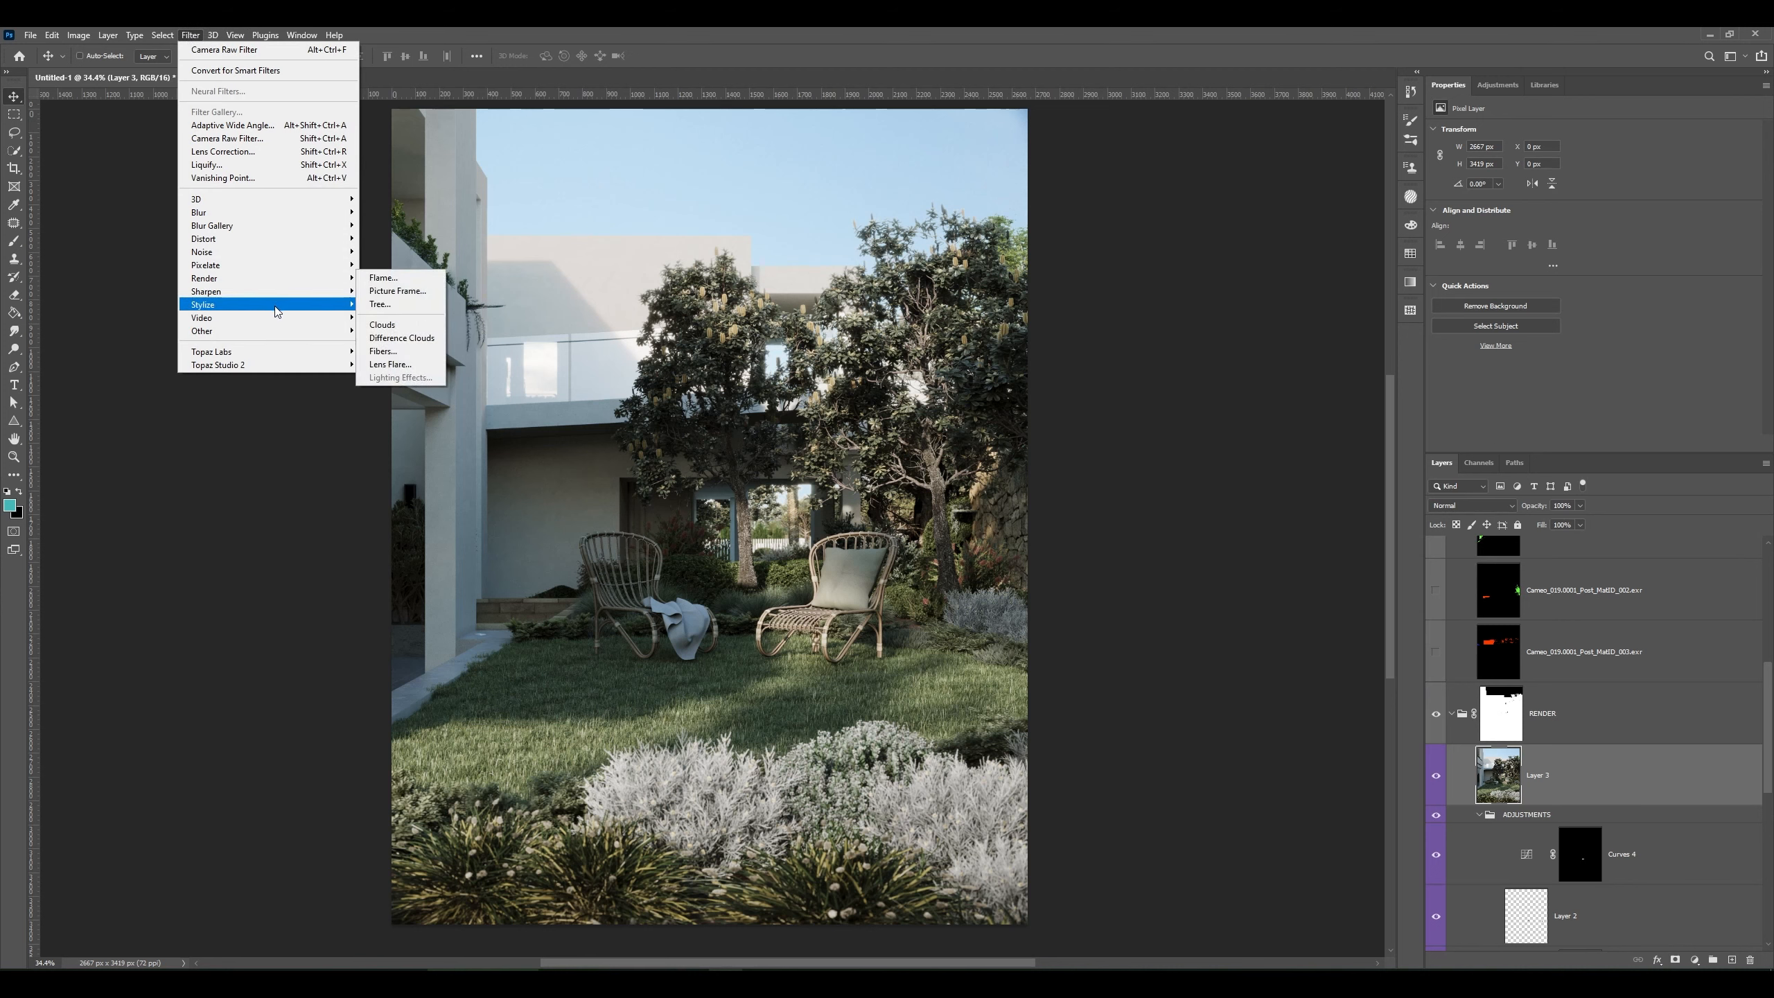
pyautogui.moveTo(276, 308)
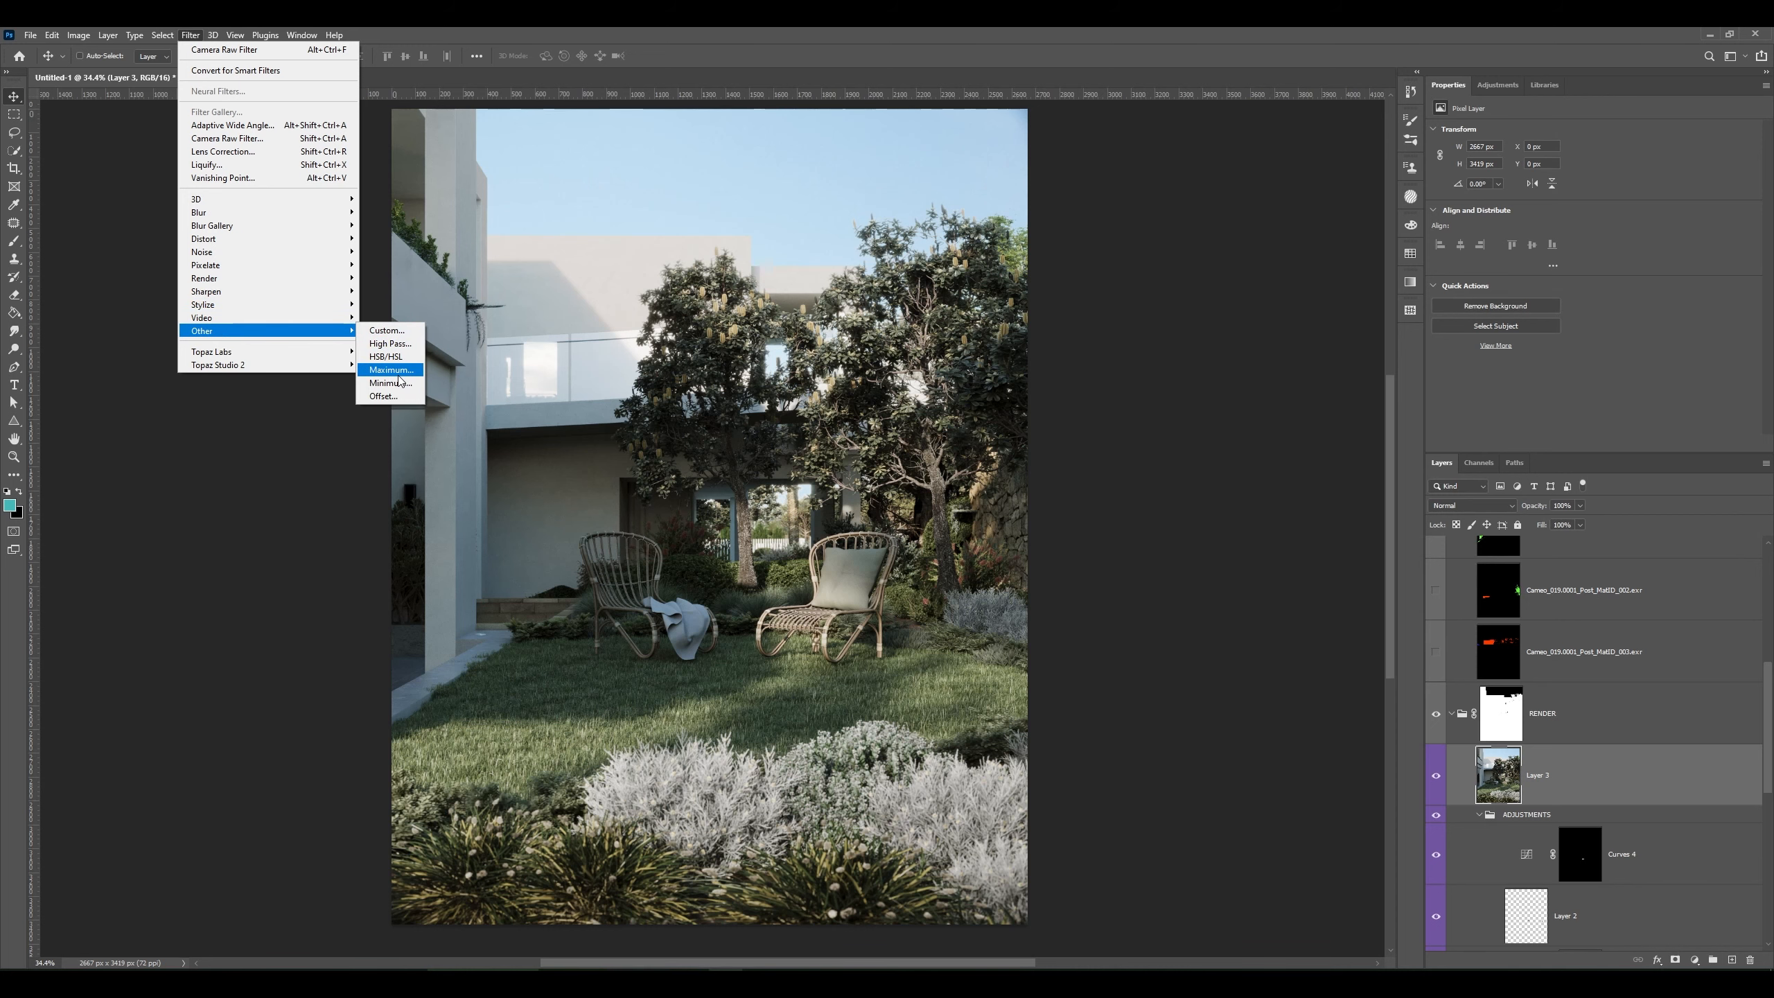
pyautogui.click(391, 343)
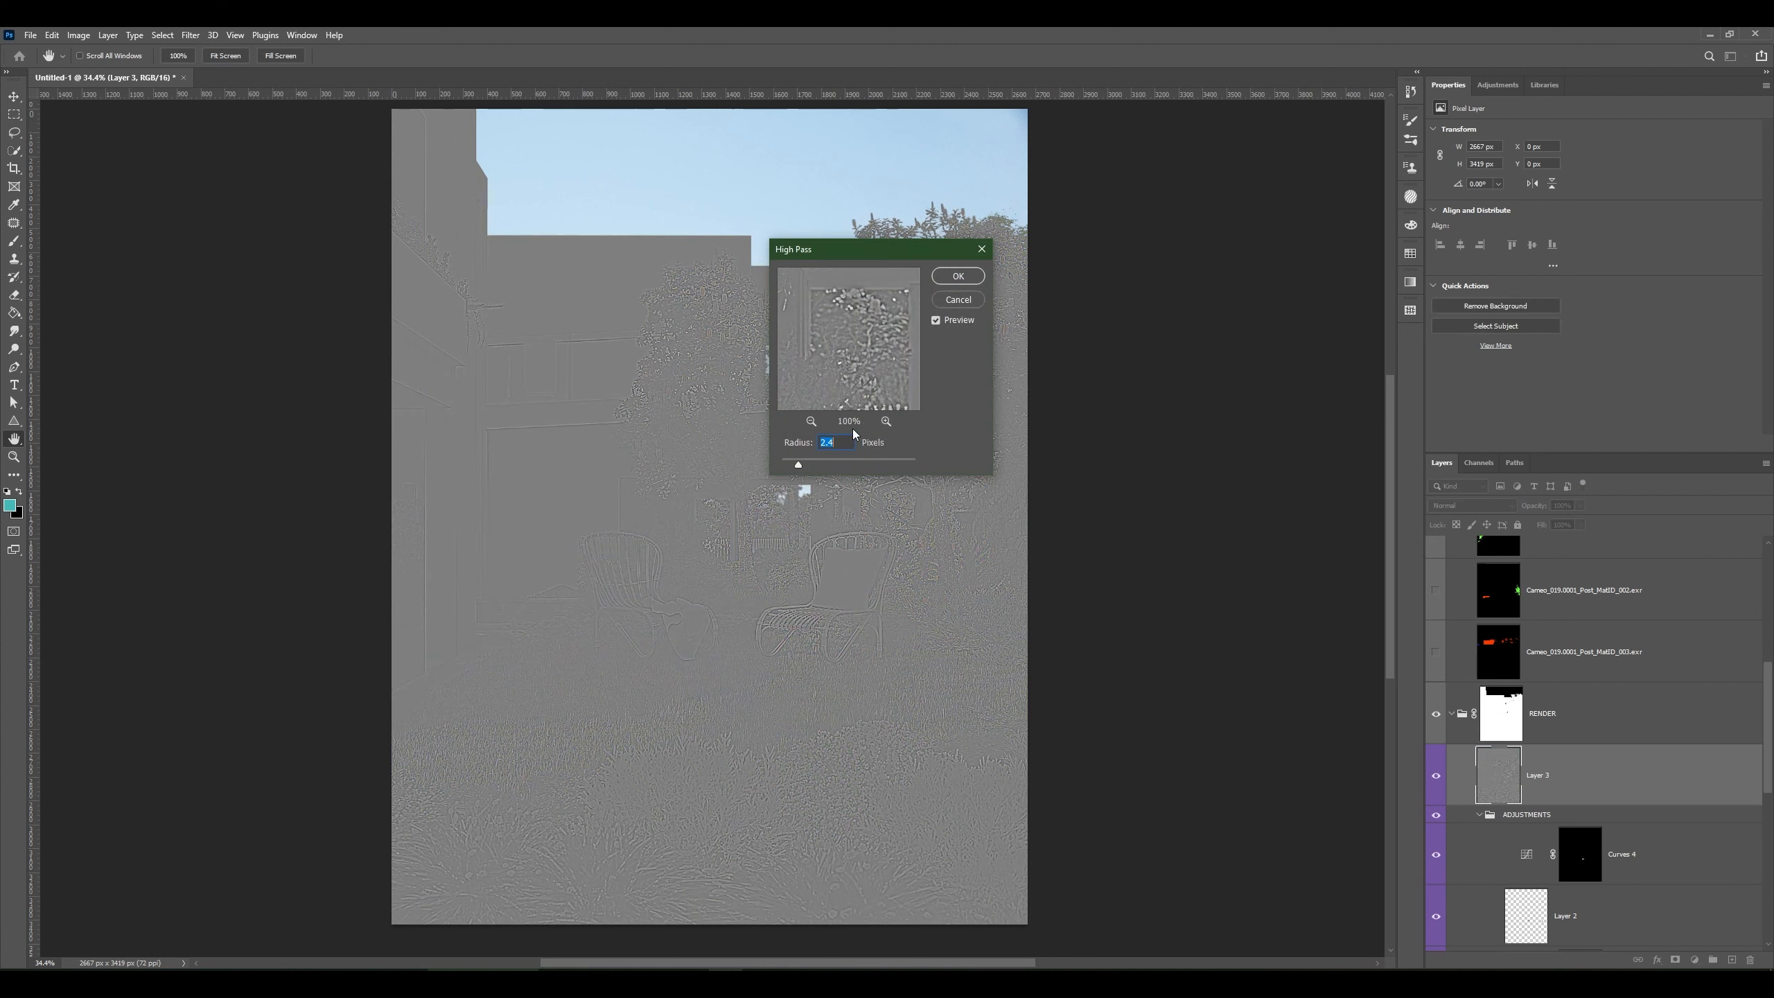
pyautogui.moveTo(797, 465); pyautogui.dragTo(789, 467)
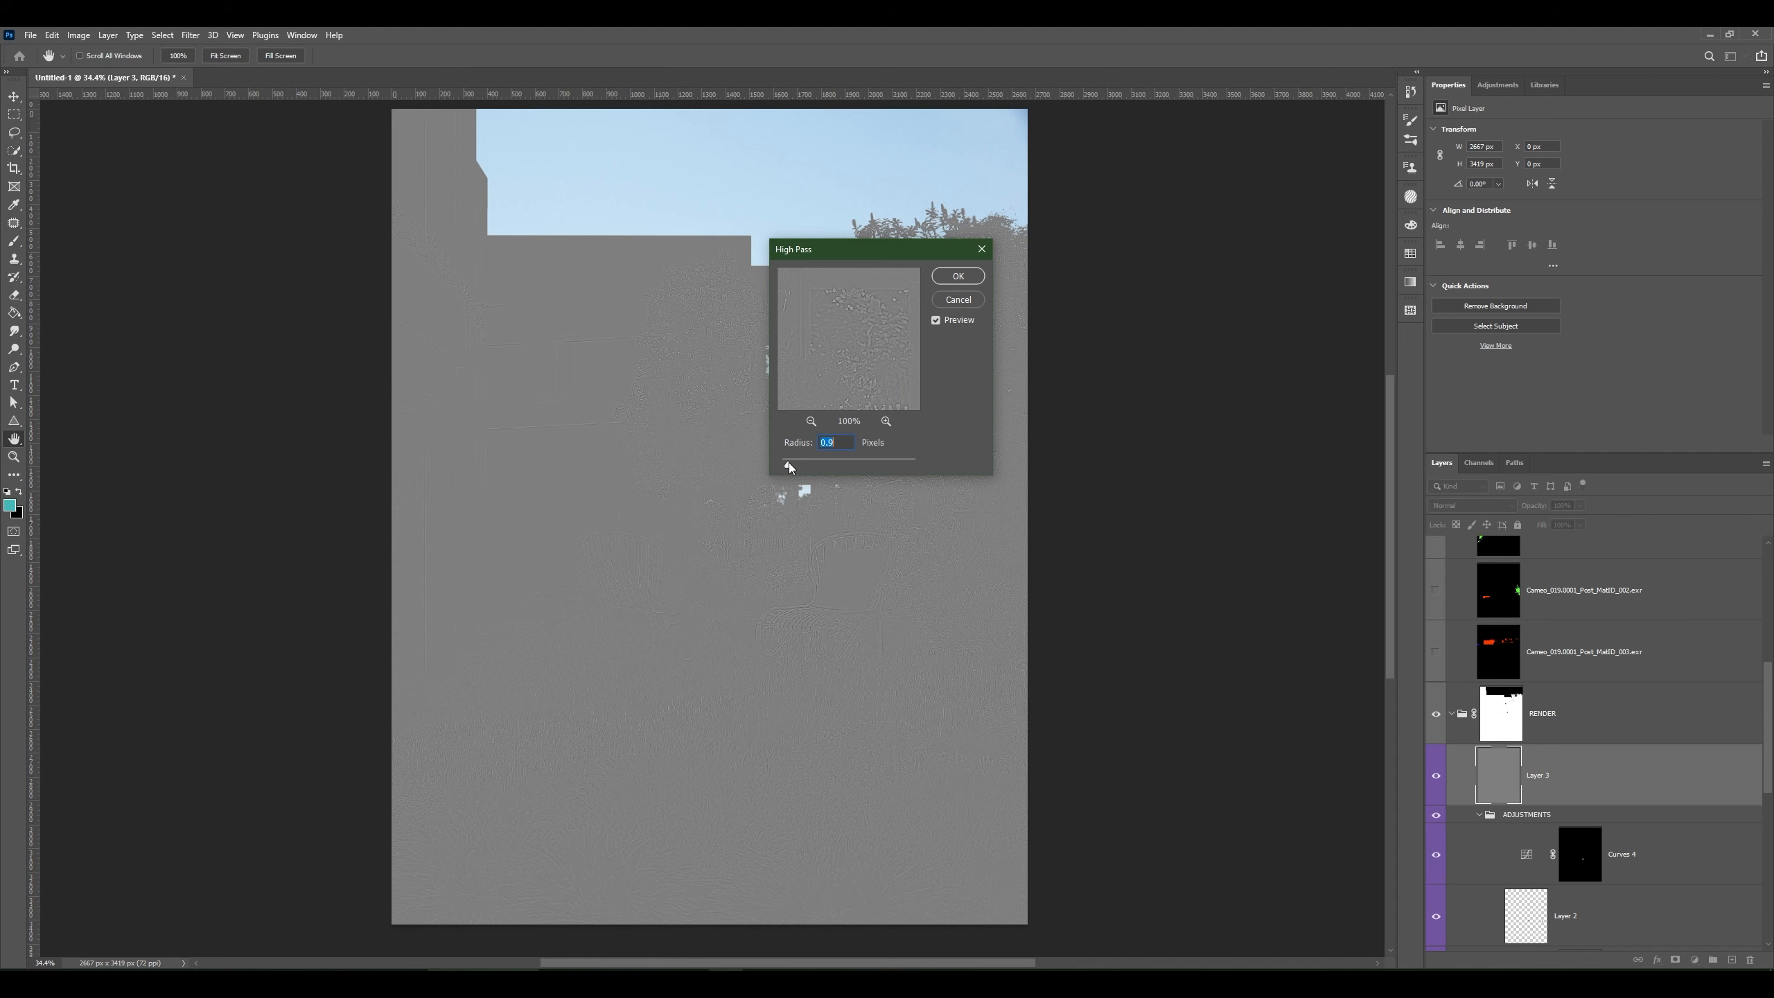
pyautogui.click(958, 275)
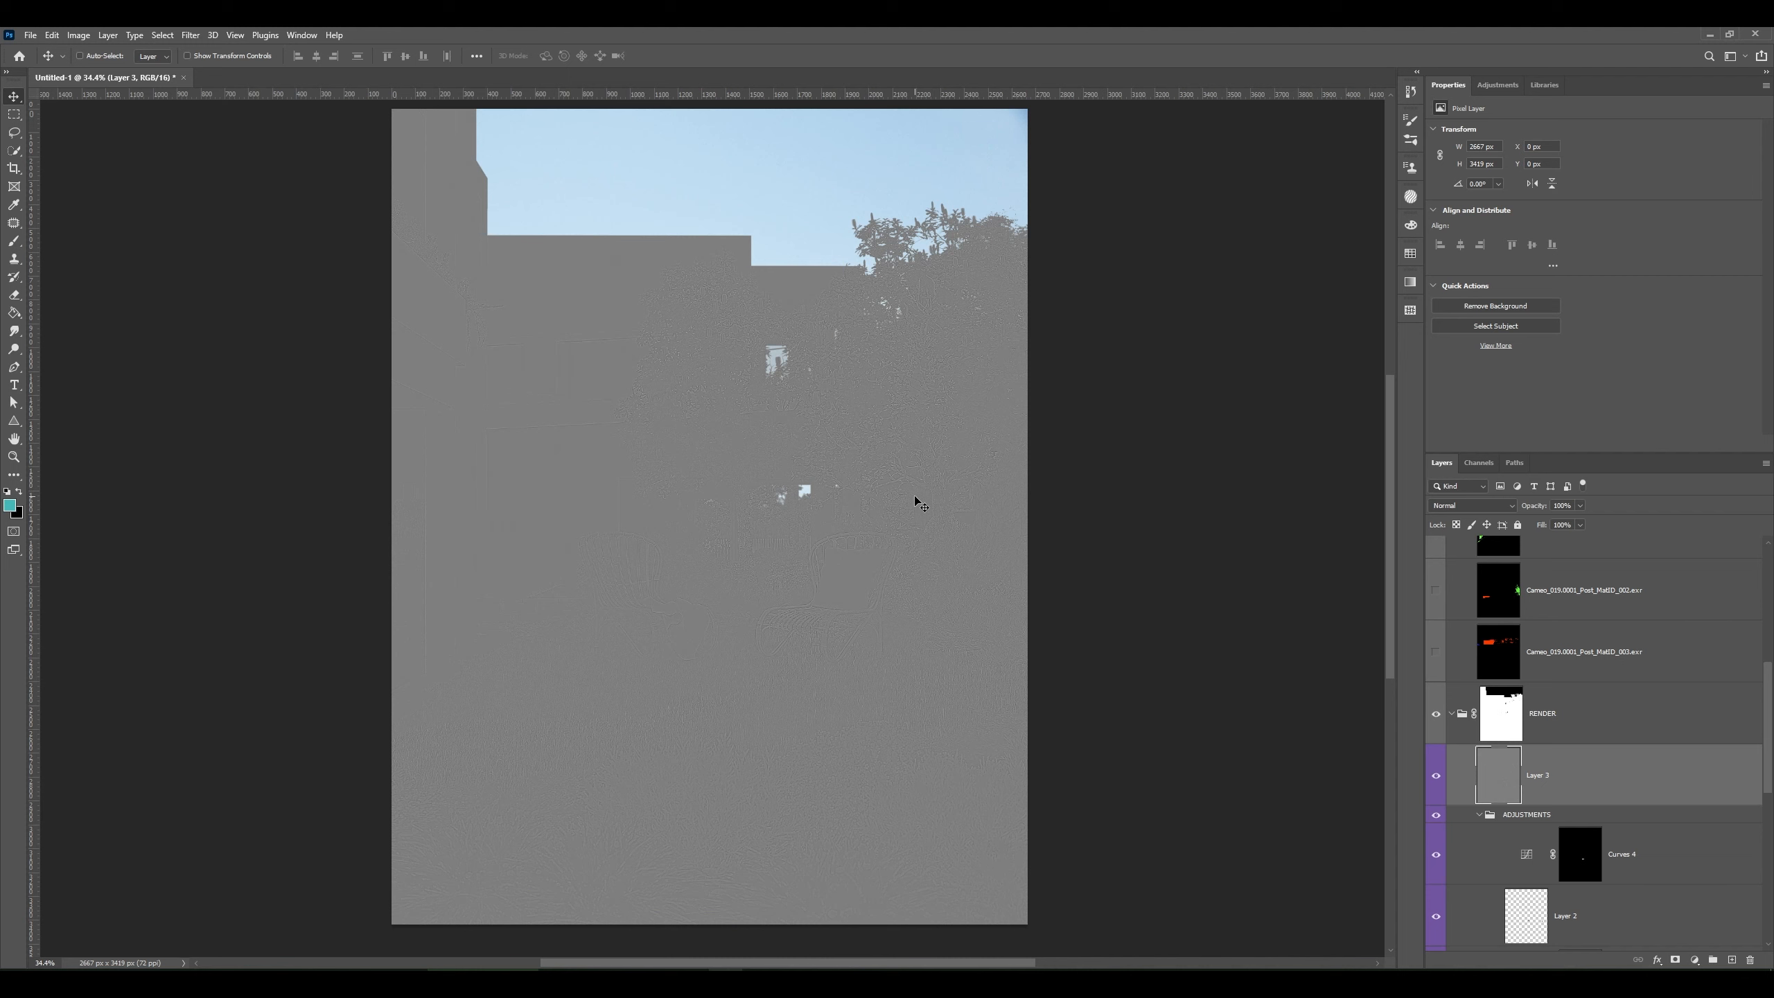
pyautogui.click(1471, 505)
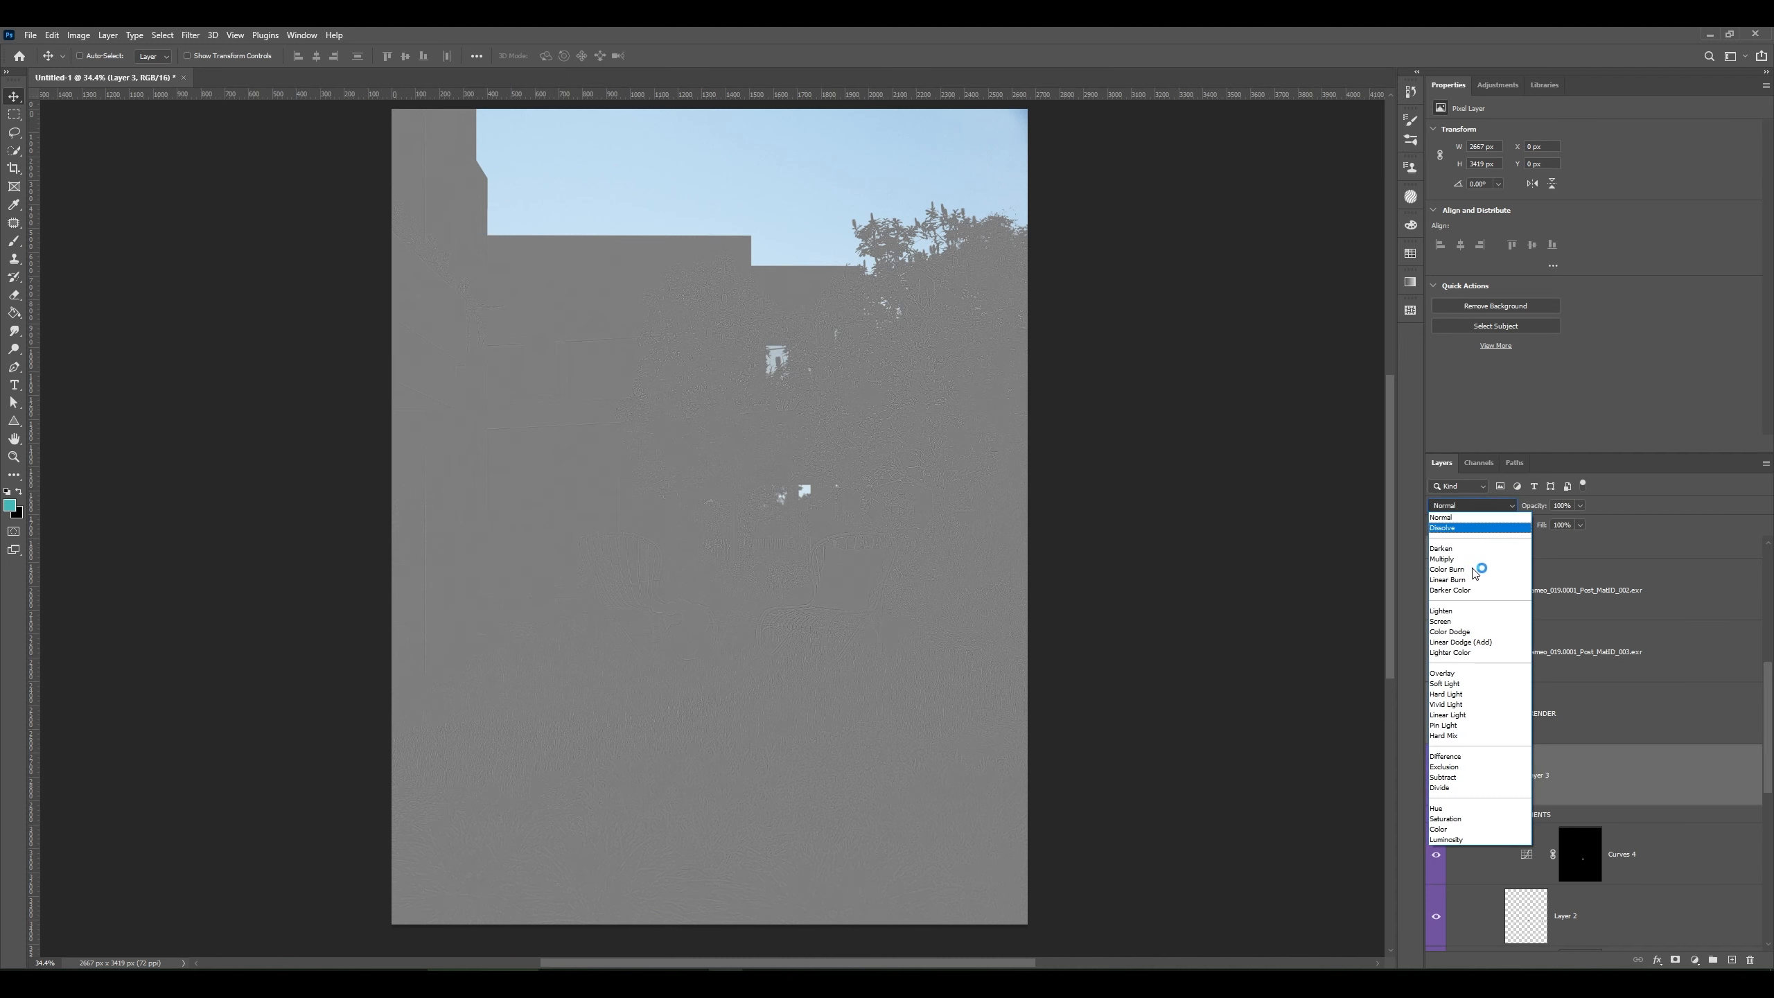
pyautogui.click(1451, 674)
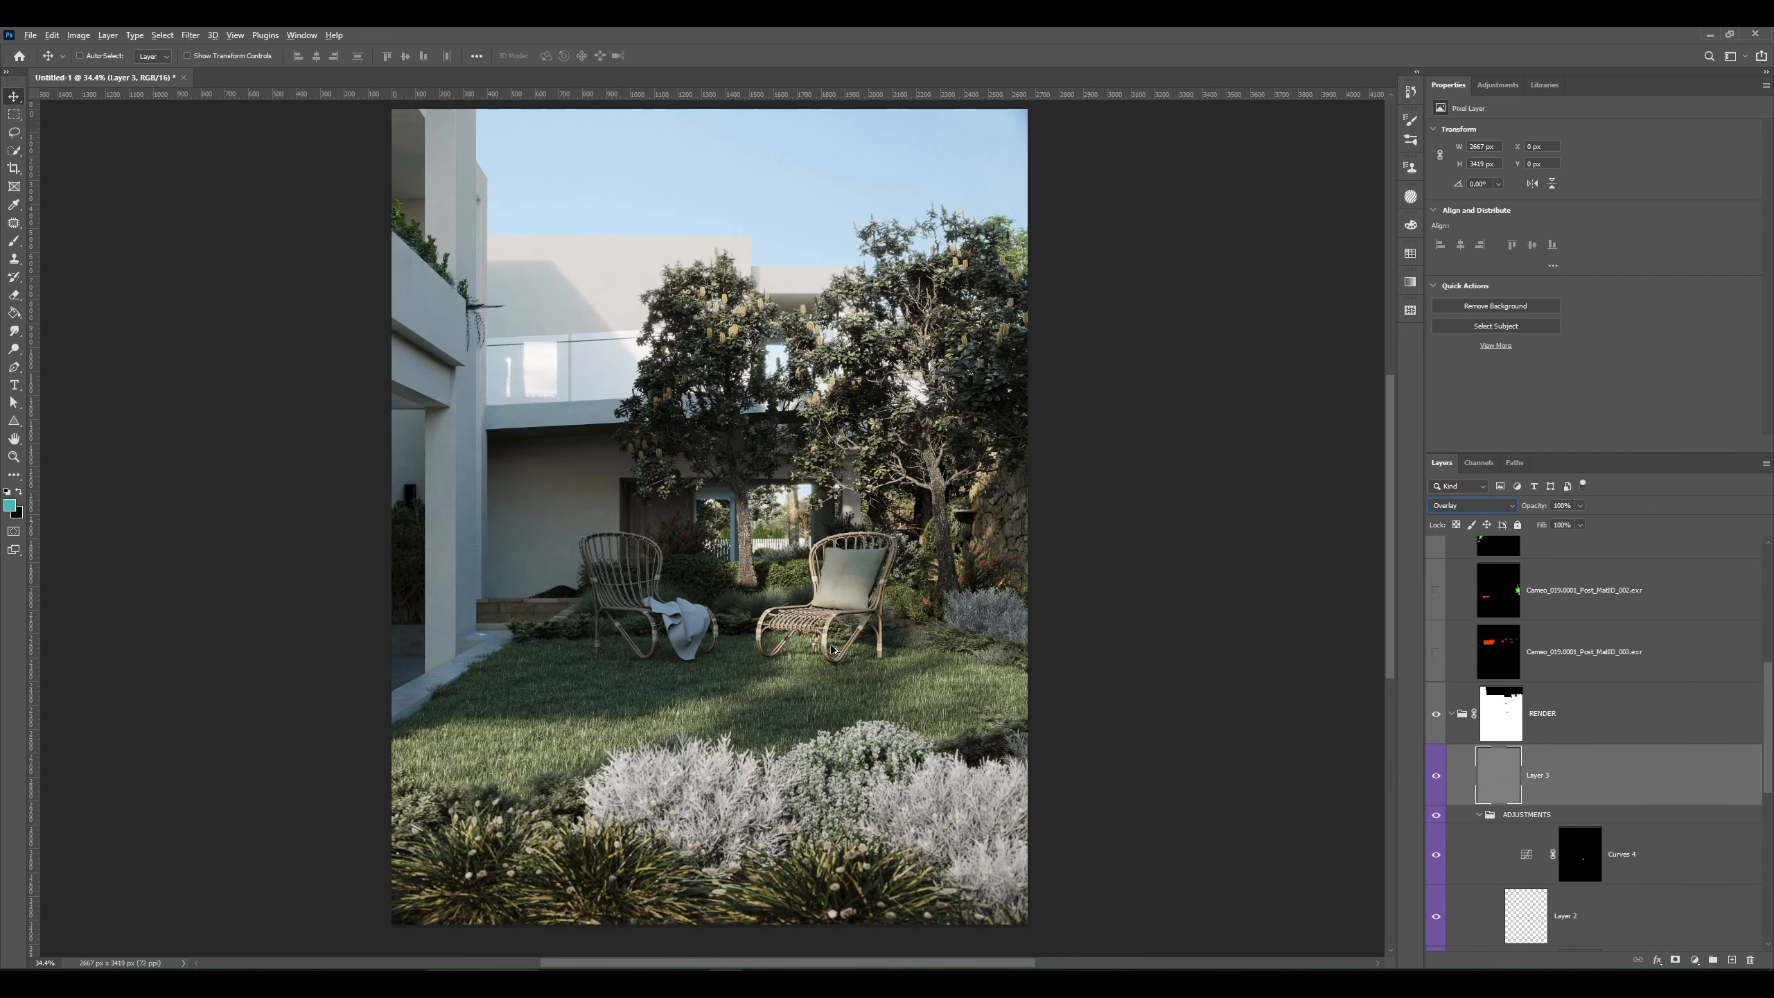
# - Compare the chair and grass up close with and without the High Pass layer, and reduce that layer's opacity
pyautogui.scroll(3, 834, 625)
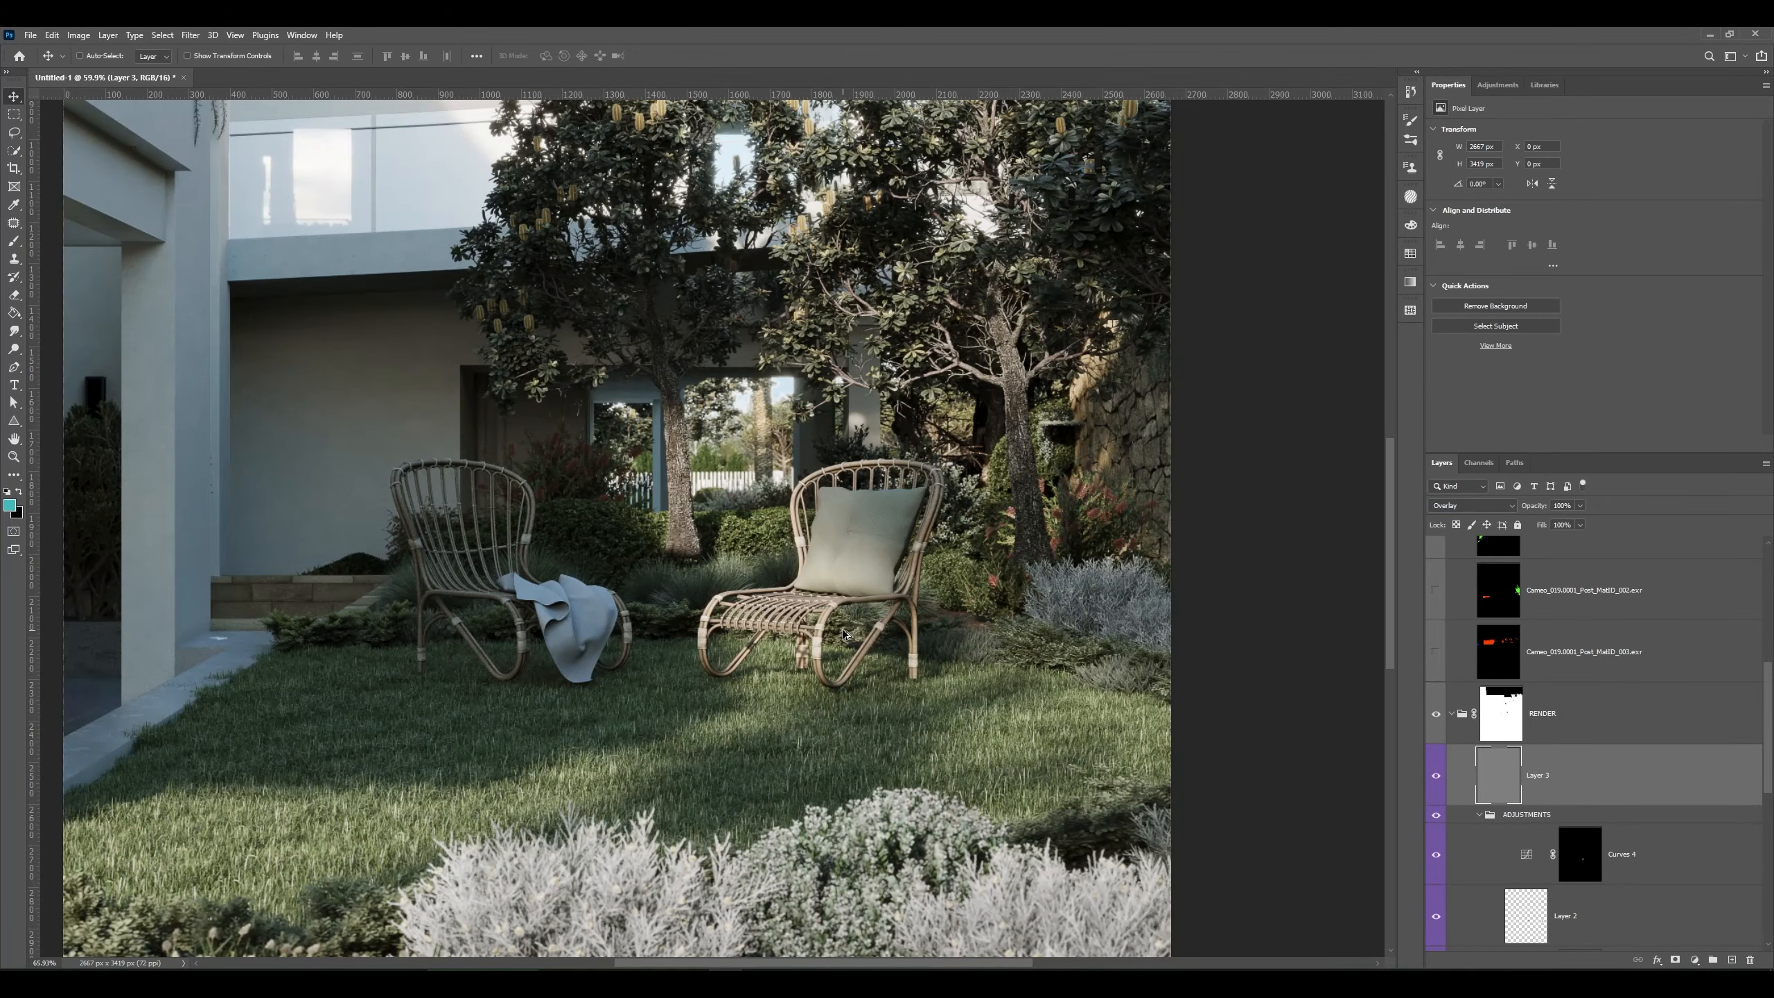
pyautogui.scroll(4, 838, 632)
pyautogui.scroll(-2, 840, 634)
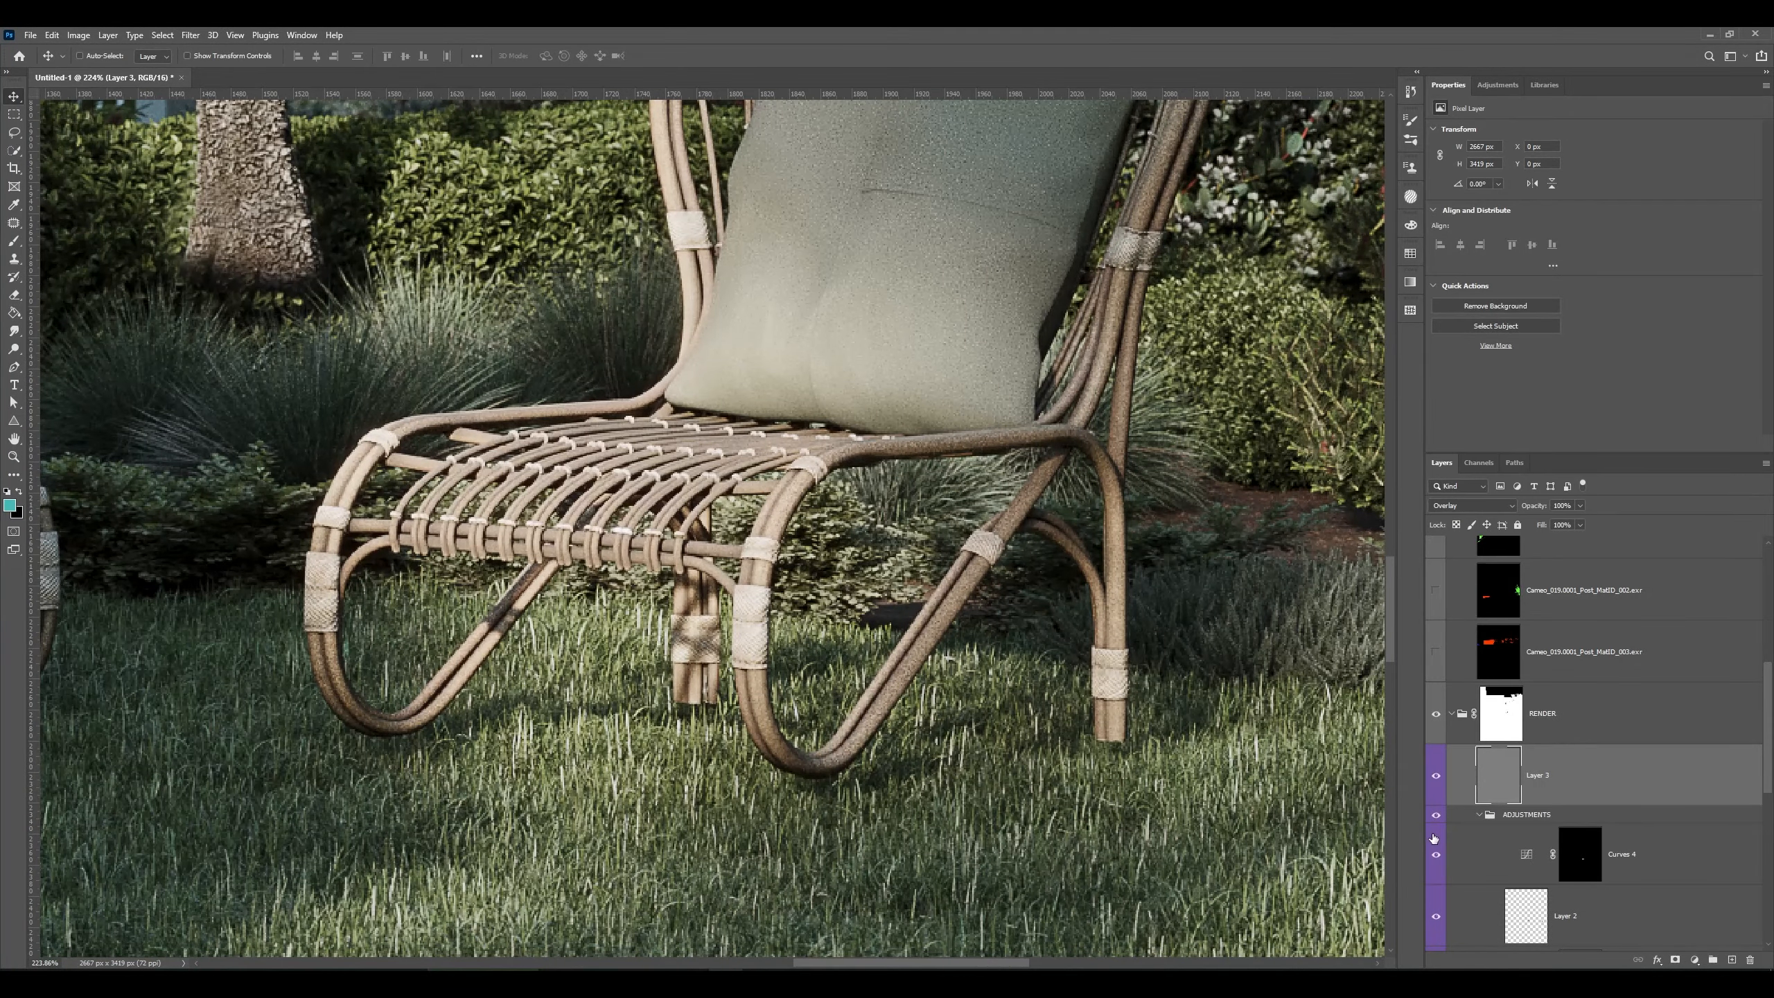
pyautogui.click(1436, 775)
pyautogui.click(1436, 776)
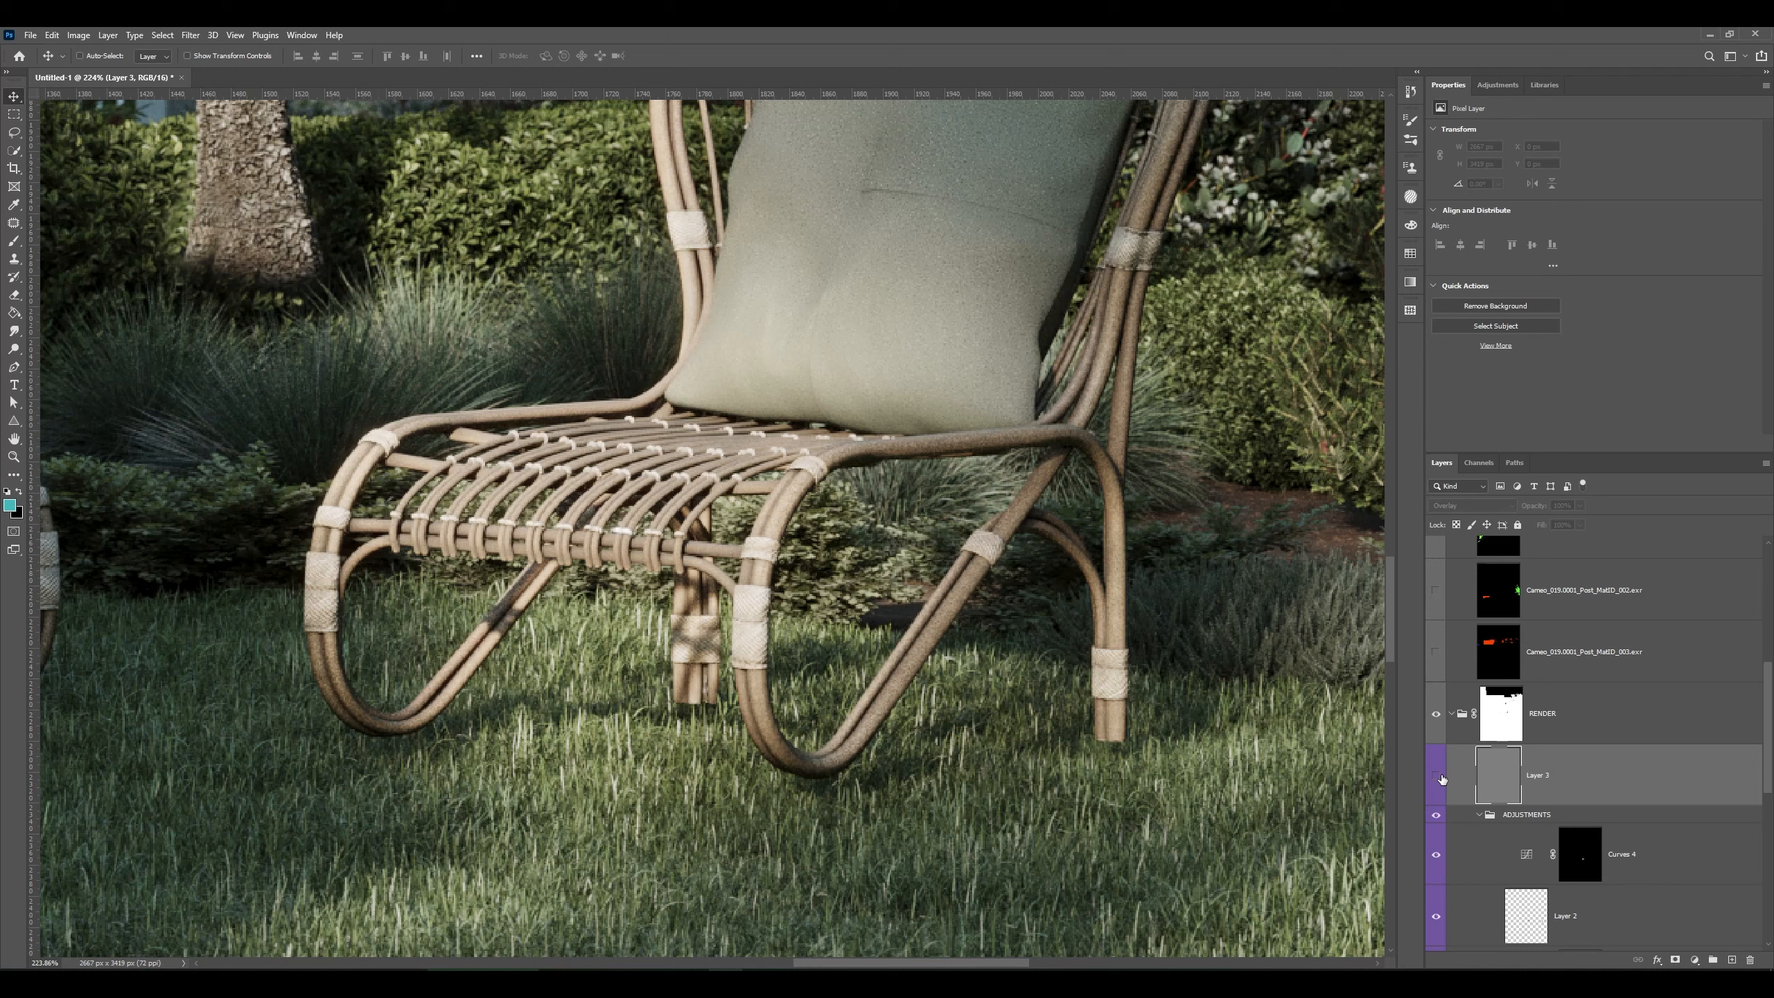
pyautogui.click(1437, 775)
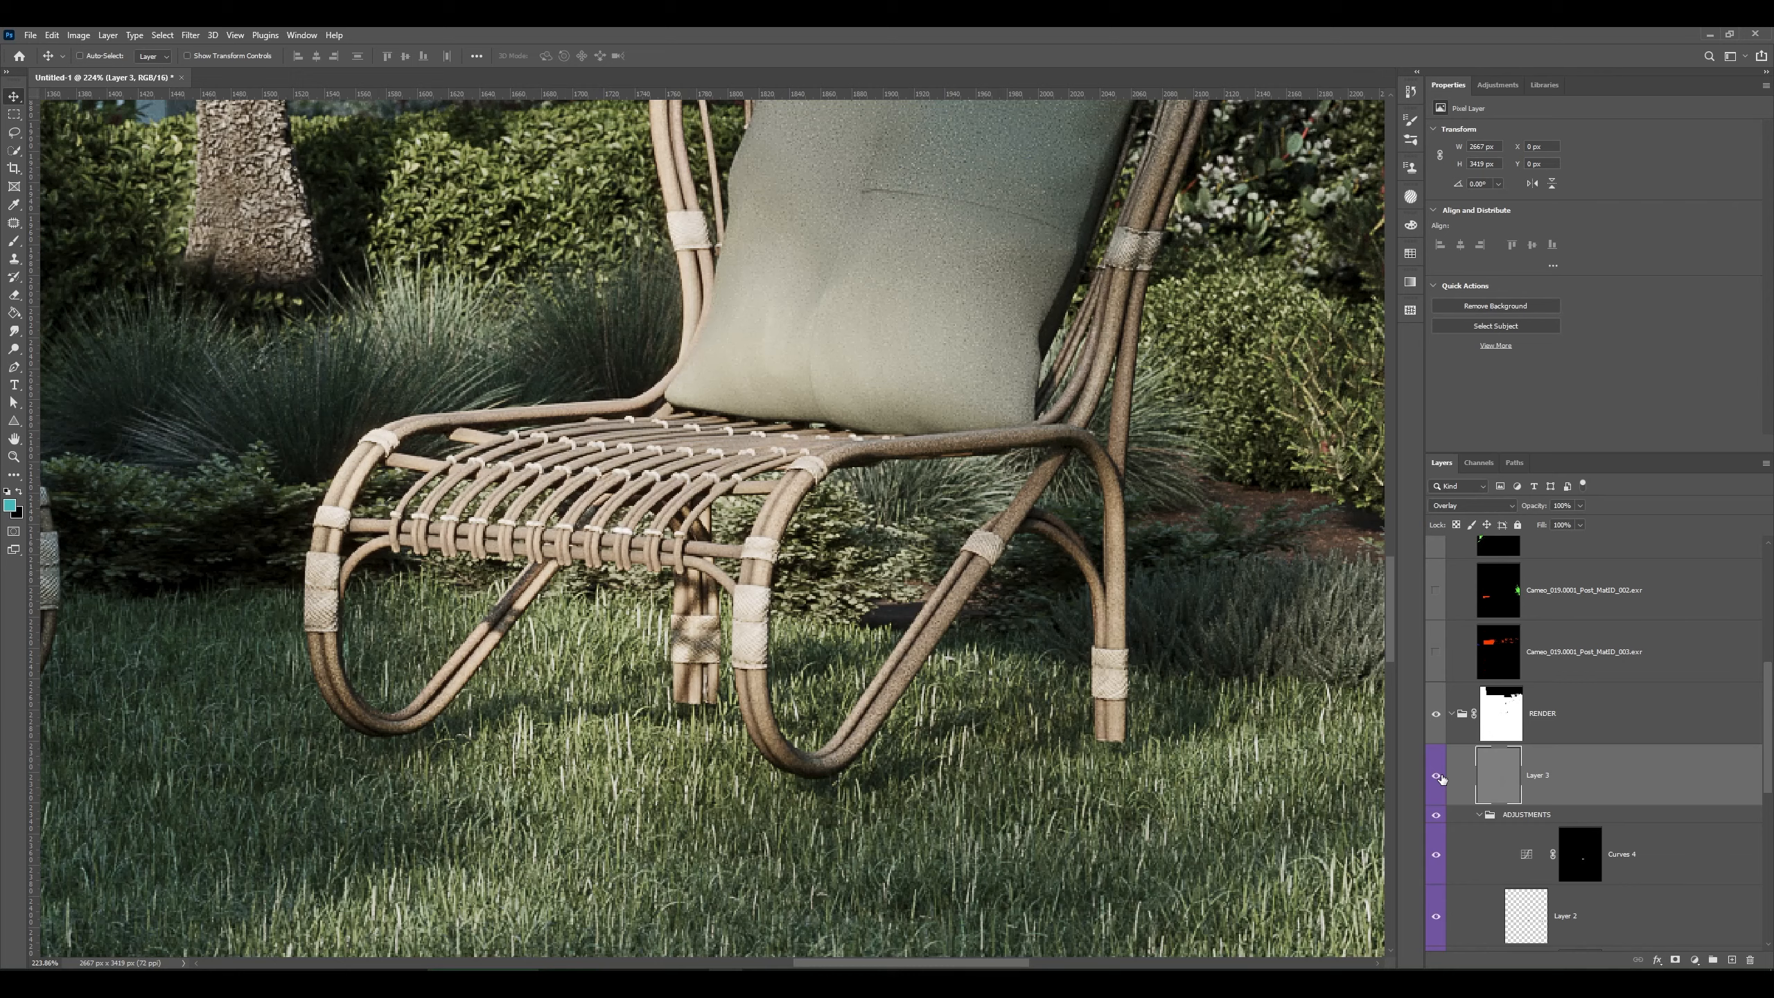
pyautogui.hotkey('ctrl', '0')
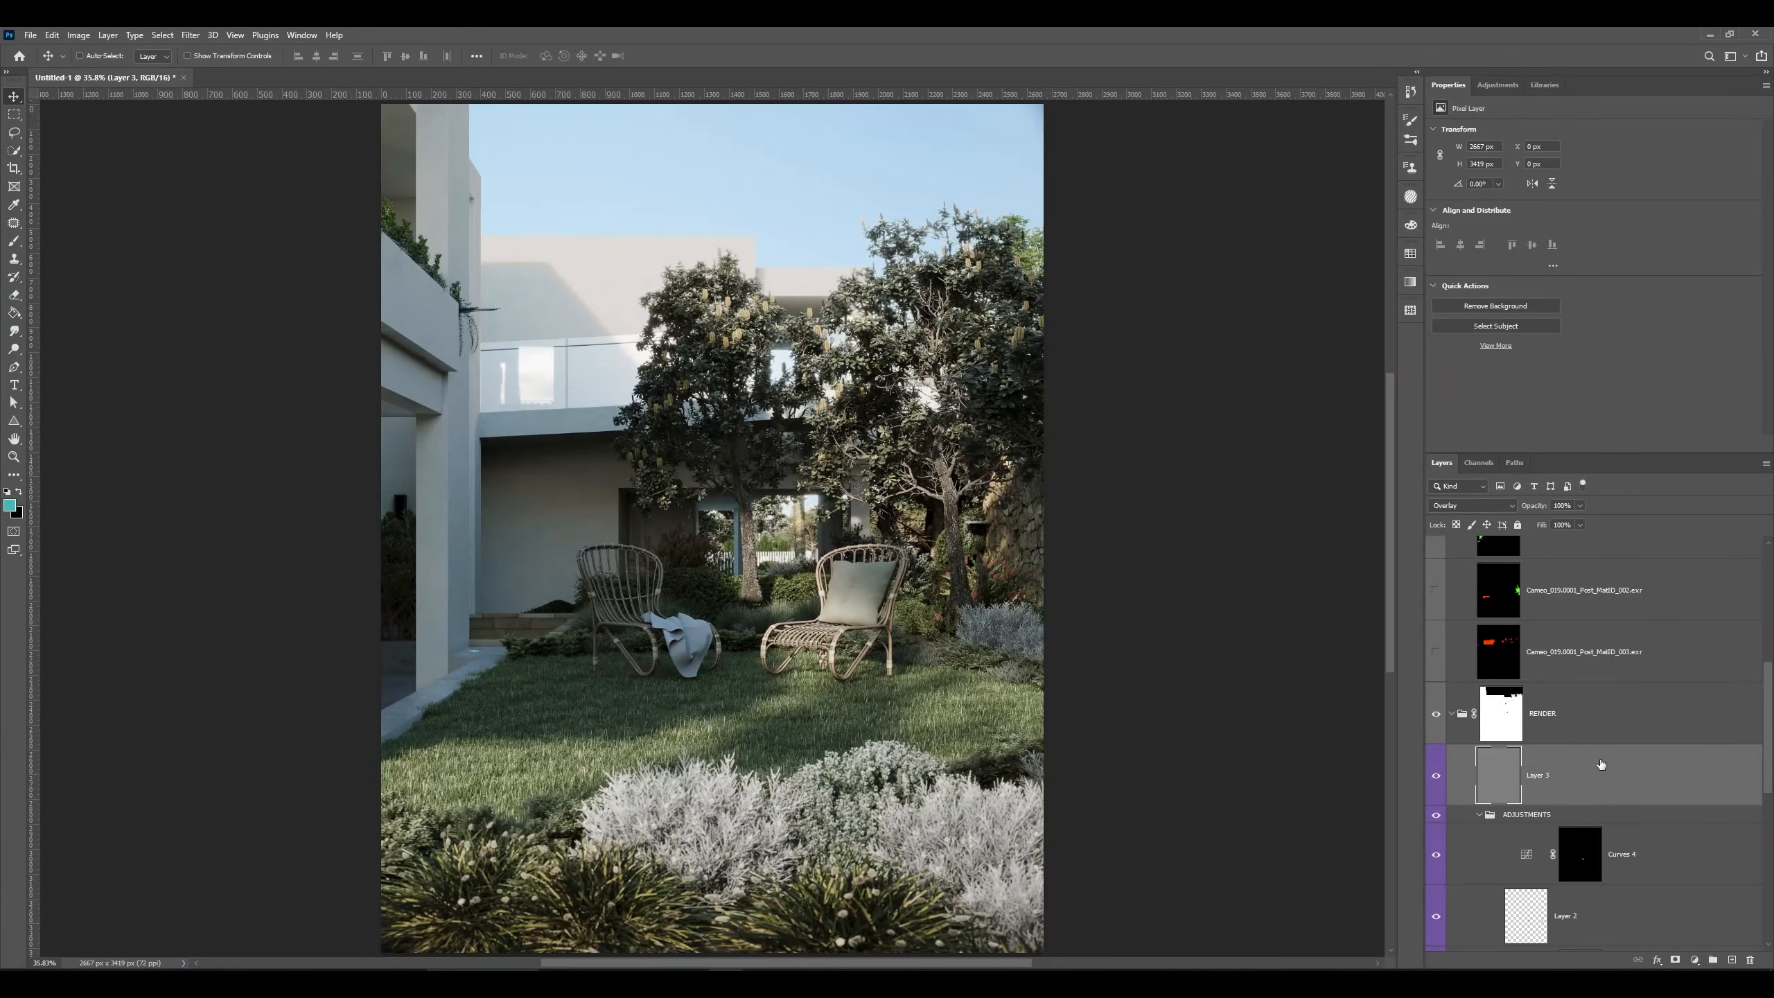
pyautogui.moveTo(1541, 506); pyautogui.dragTo(1513, 508)
# - Stamp all visible layers into a new layer above the High Pass layer and convert it to a smart object
pyautogui.hotkey('ctrl', 'alt', 'shift', 'e')
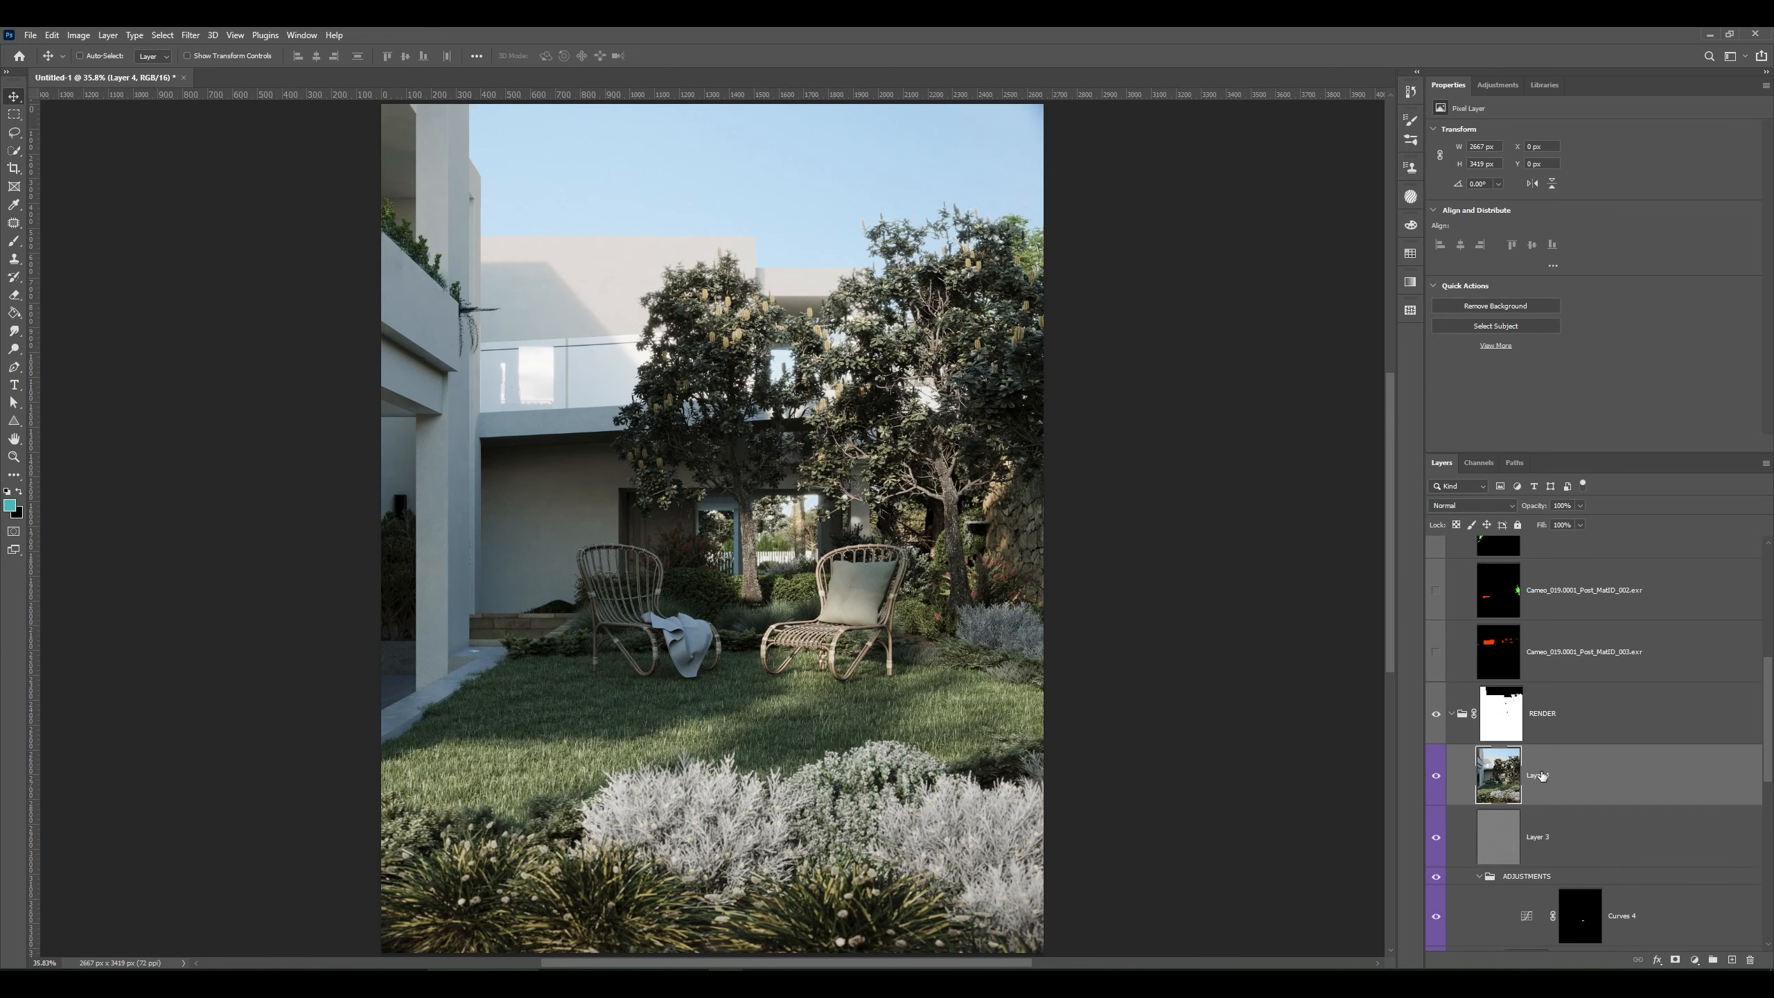
pyautogui.rightClick(1571, 775)
pyautogui.click(1634, 375)
# - Apply a Camera Raw filter to the smart object with Contrast +17, Highlights +19, Shadows +13 and slightly adjusted Texture and Clarity
pyautogui.hotkey('ctrl', 'shift', 'a')
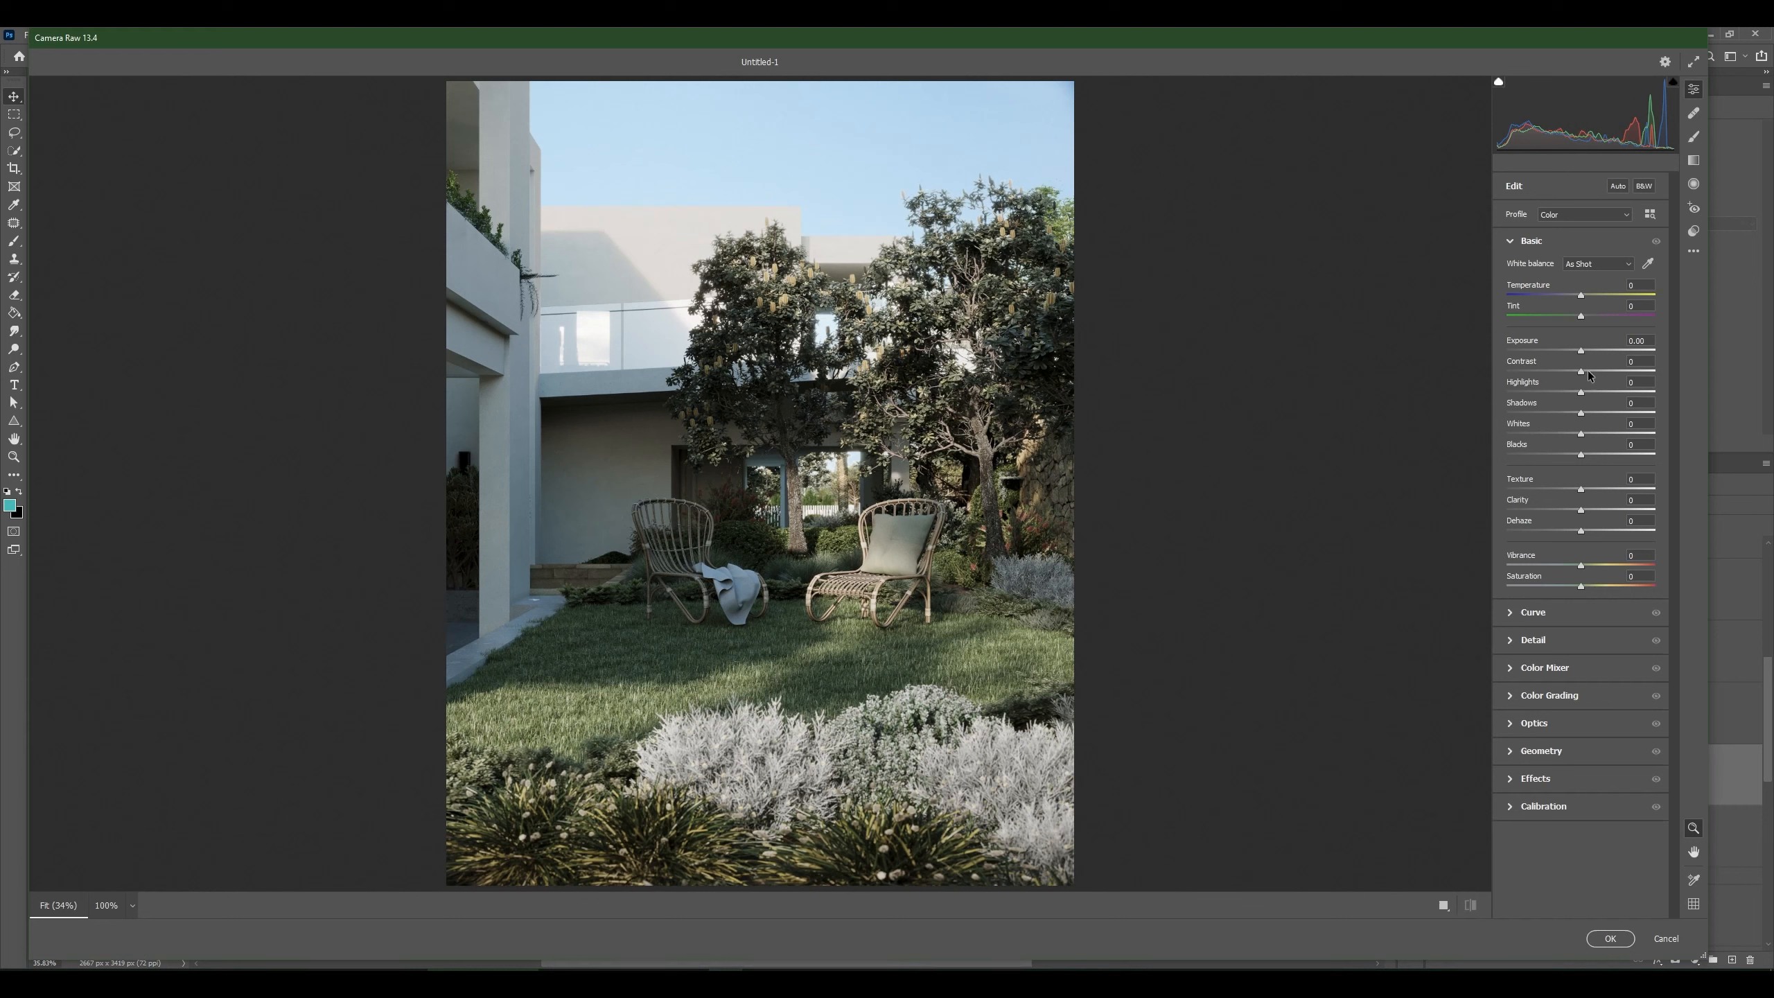
pyautogui.moveTo(1583, 371); pyautogui.dragTo(1592, 423)
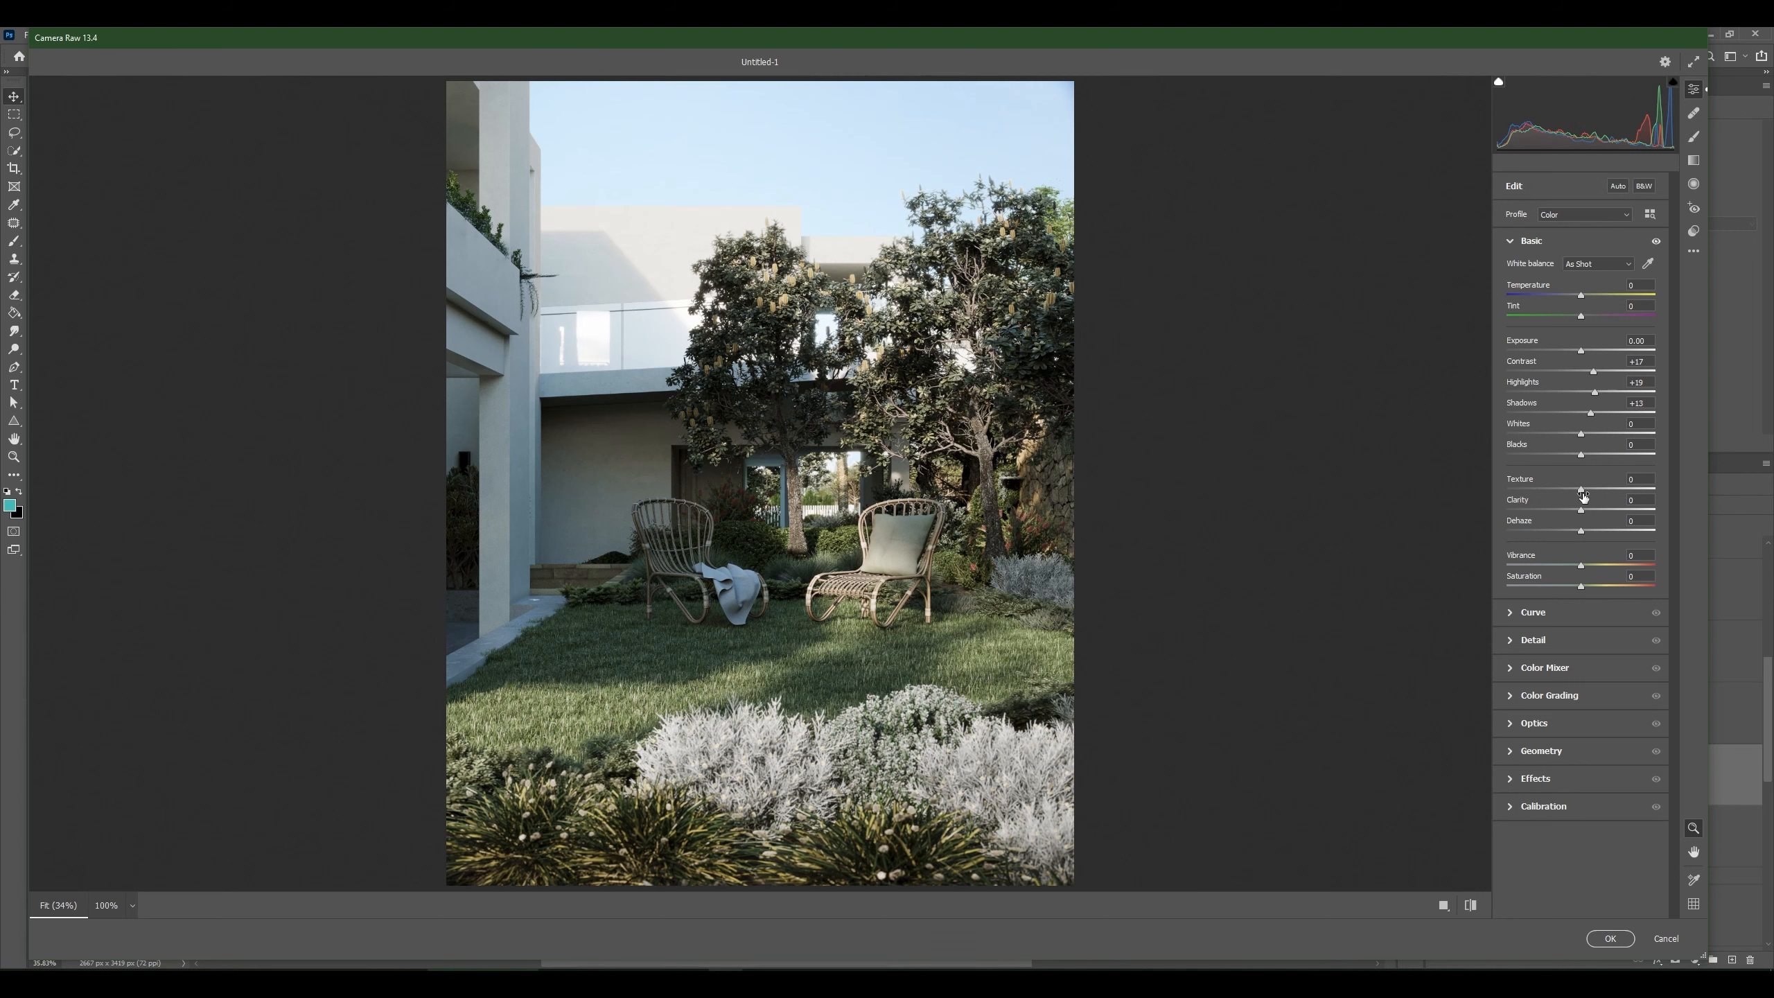
pyautogui.moveTo(1582, 491)
pyautogui.mouseDown()
pyautogui.moveTo(1626, 499)
pyautogui.moveTo(1585, 512)
pyautogui.mouseUp()
pyautogui.click(1610, 937)
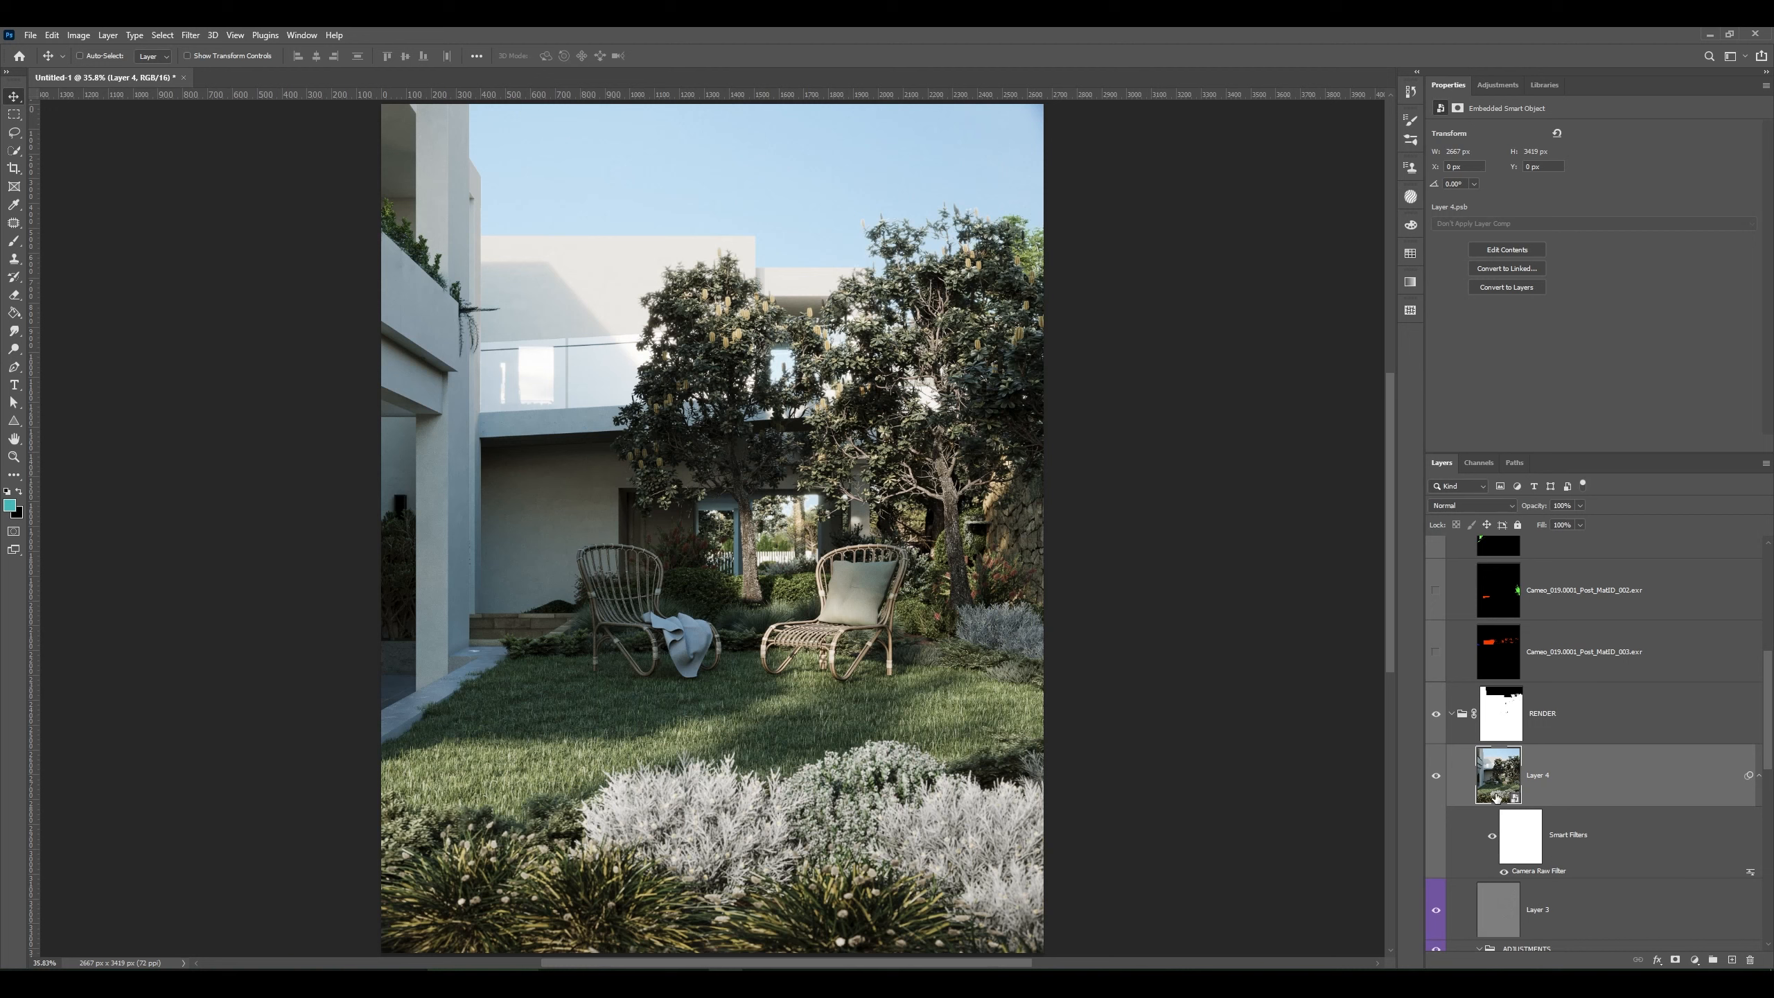
pyautogui.scroll(-5, 1496, 797)
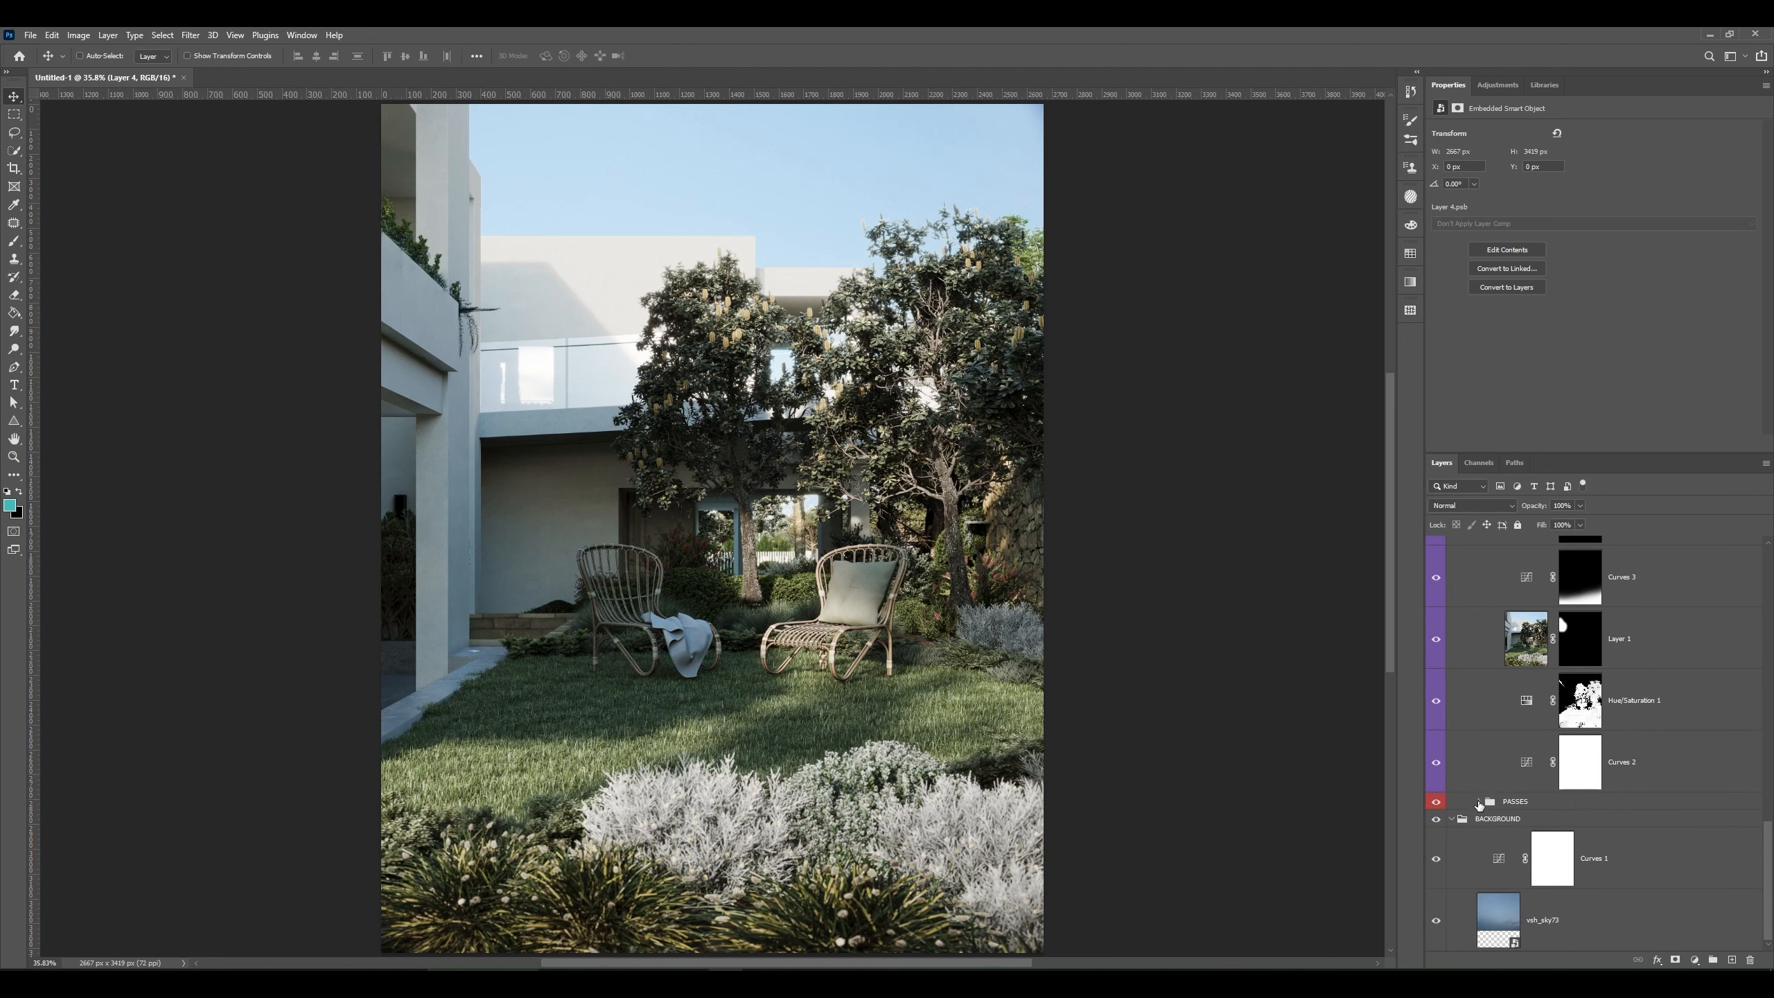
# - Compare the base LightMix Interactive render in the PASSES group, shown on its own, with the finished garden composite
pyautogui.click(1479, 802)
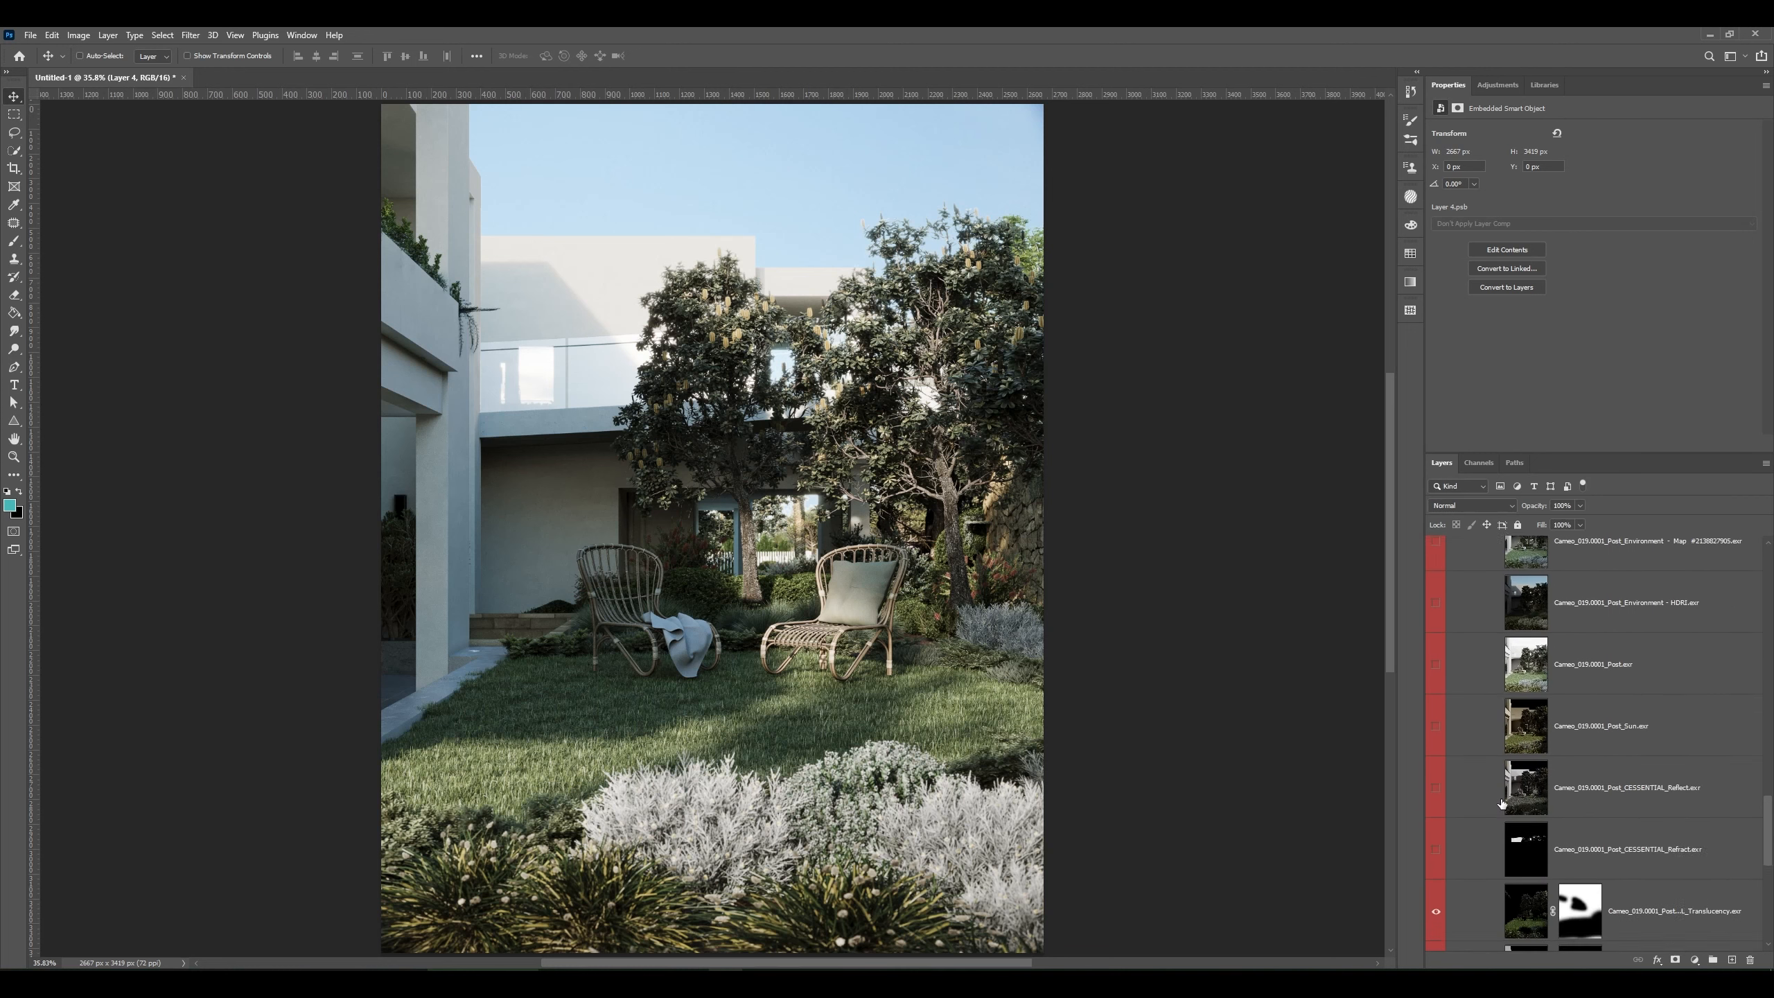
pyautogui.keyDown('alt'); pyautogui.click(1439, 727); pyautogui.keyUp('alt')
pyautogui.keyDown('alt'); pyautogui.click(1439, 727); pyautogui.keyUp('alt')
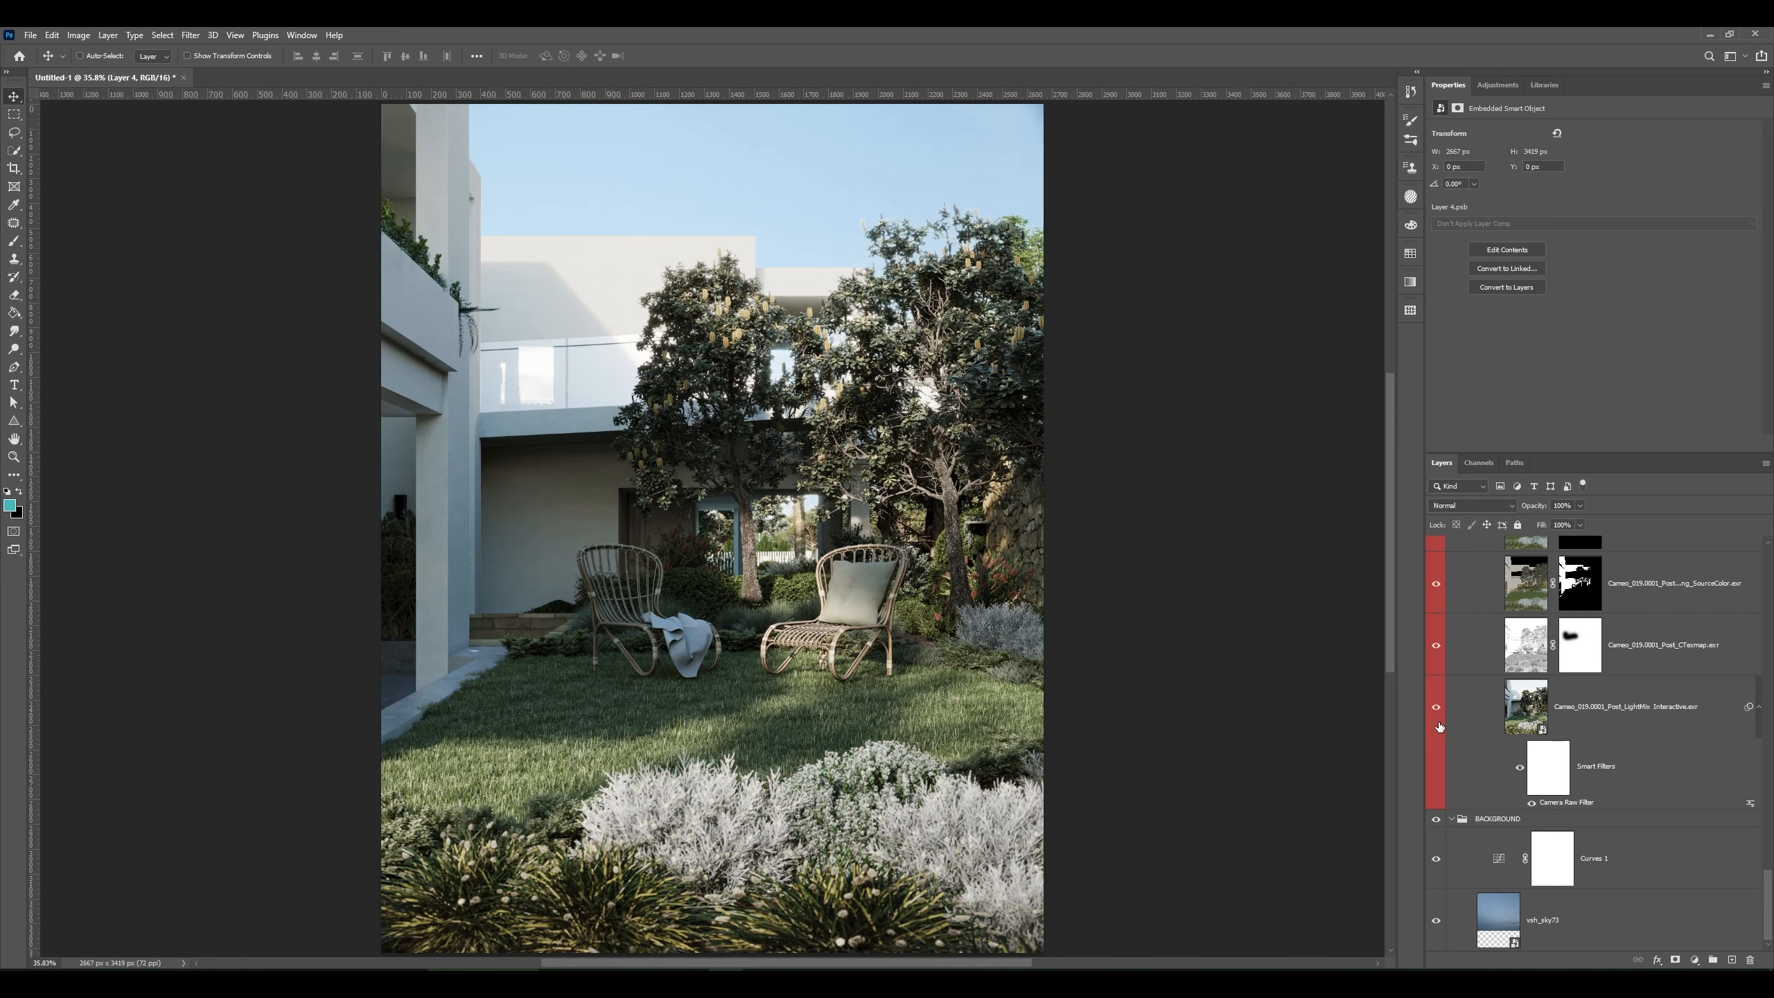
pyautogui.keyDown('alt'); pyautogui.click(1439, 727); pyautogui.keyUp('alt')
pyautogui.keyDown('alt'); pyautogui.click(1439, 727); pyautogui.keyUp('alt')
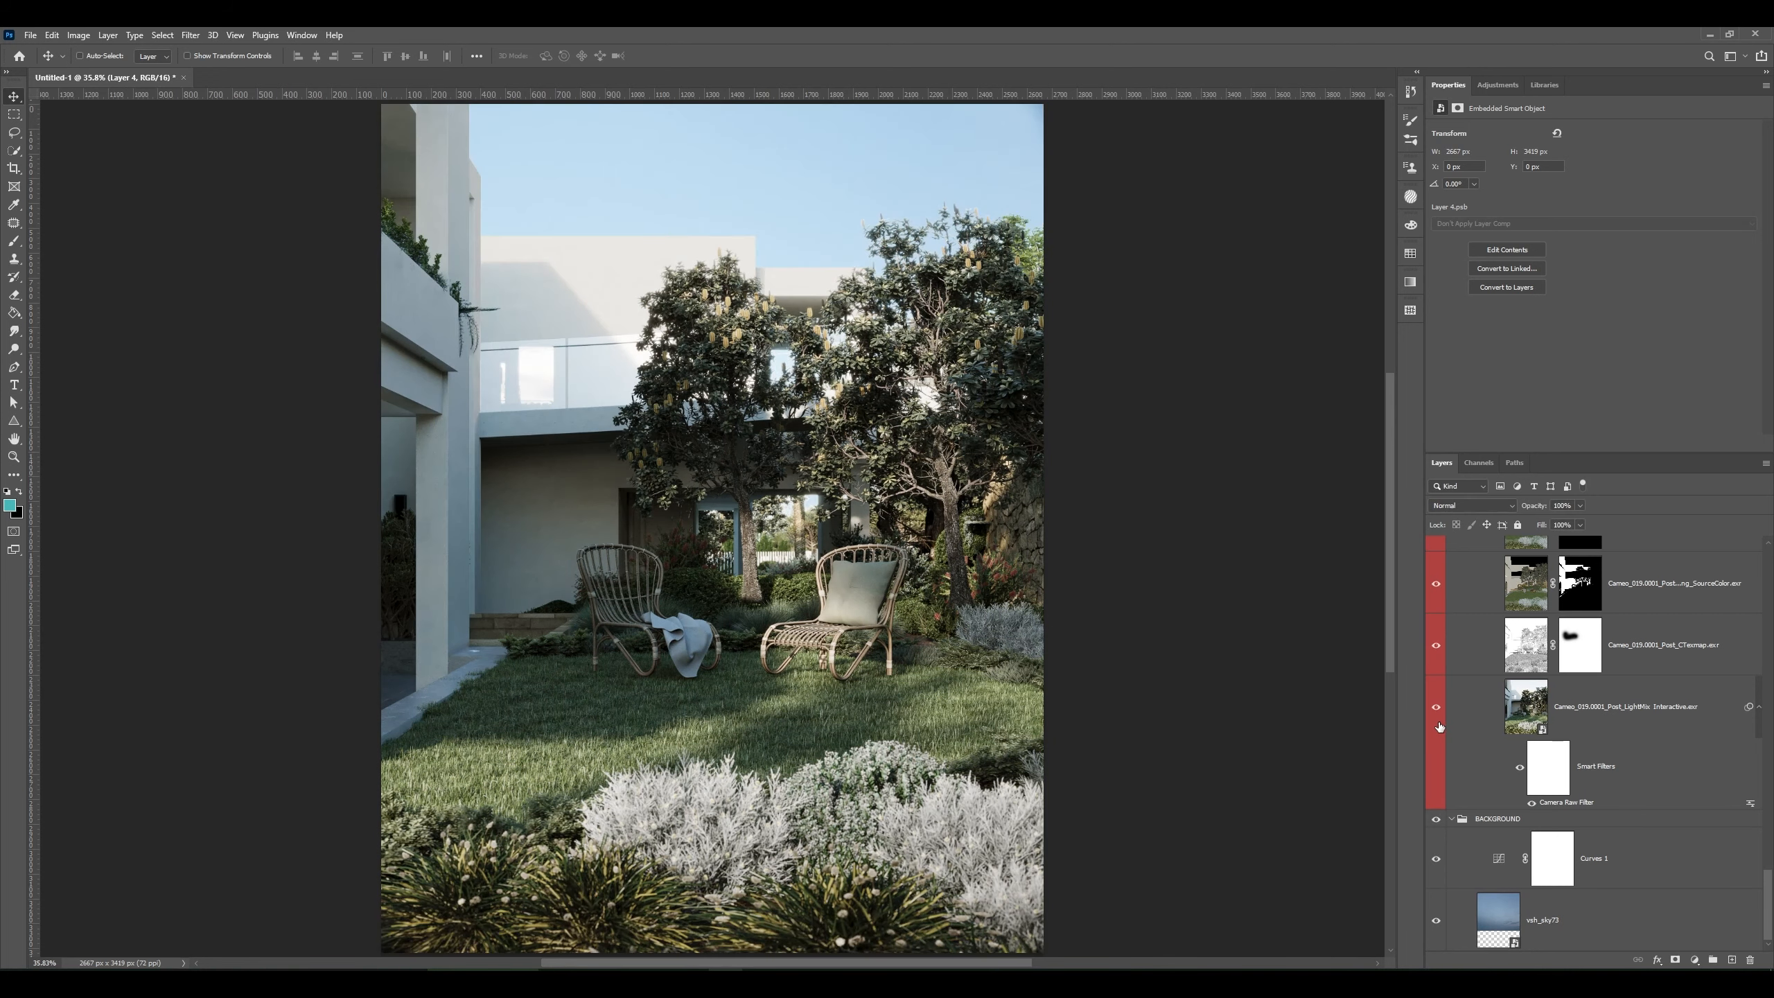
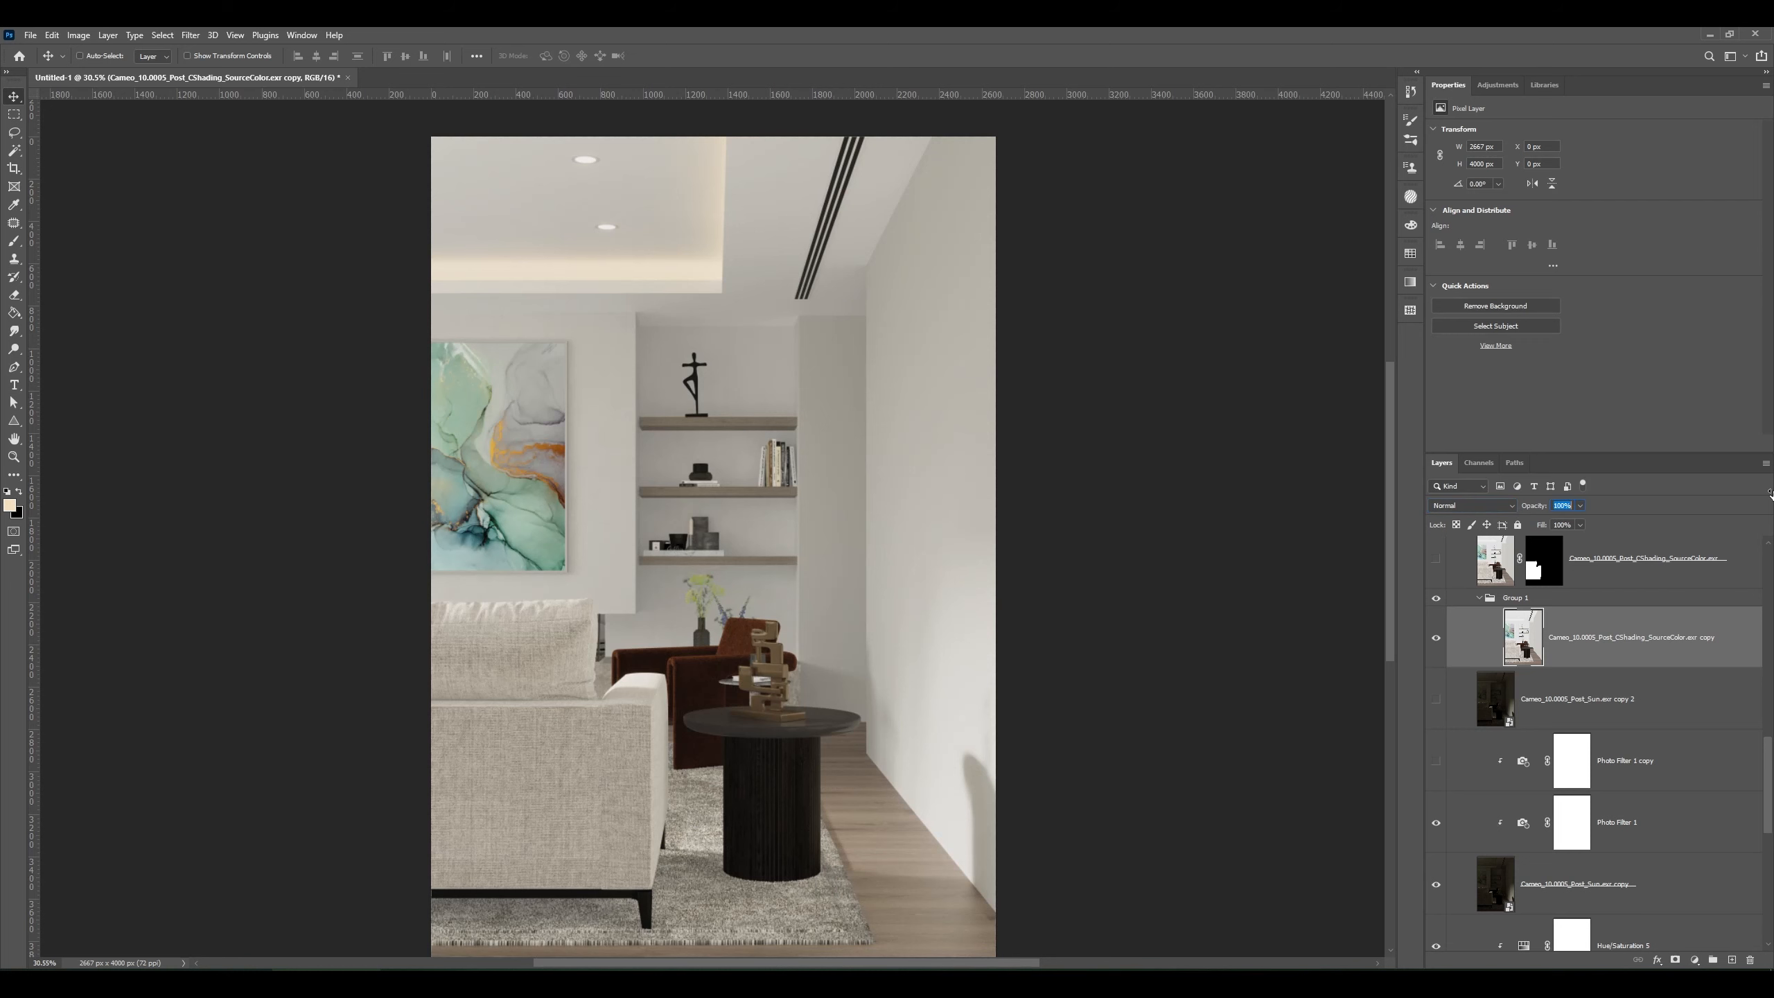
# - Compare the living room render with and without Group 1's CShading_SourceColor copy, looking closely at the armchair area
pyautogui.click(1451, 602)
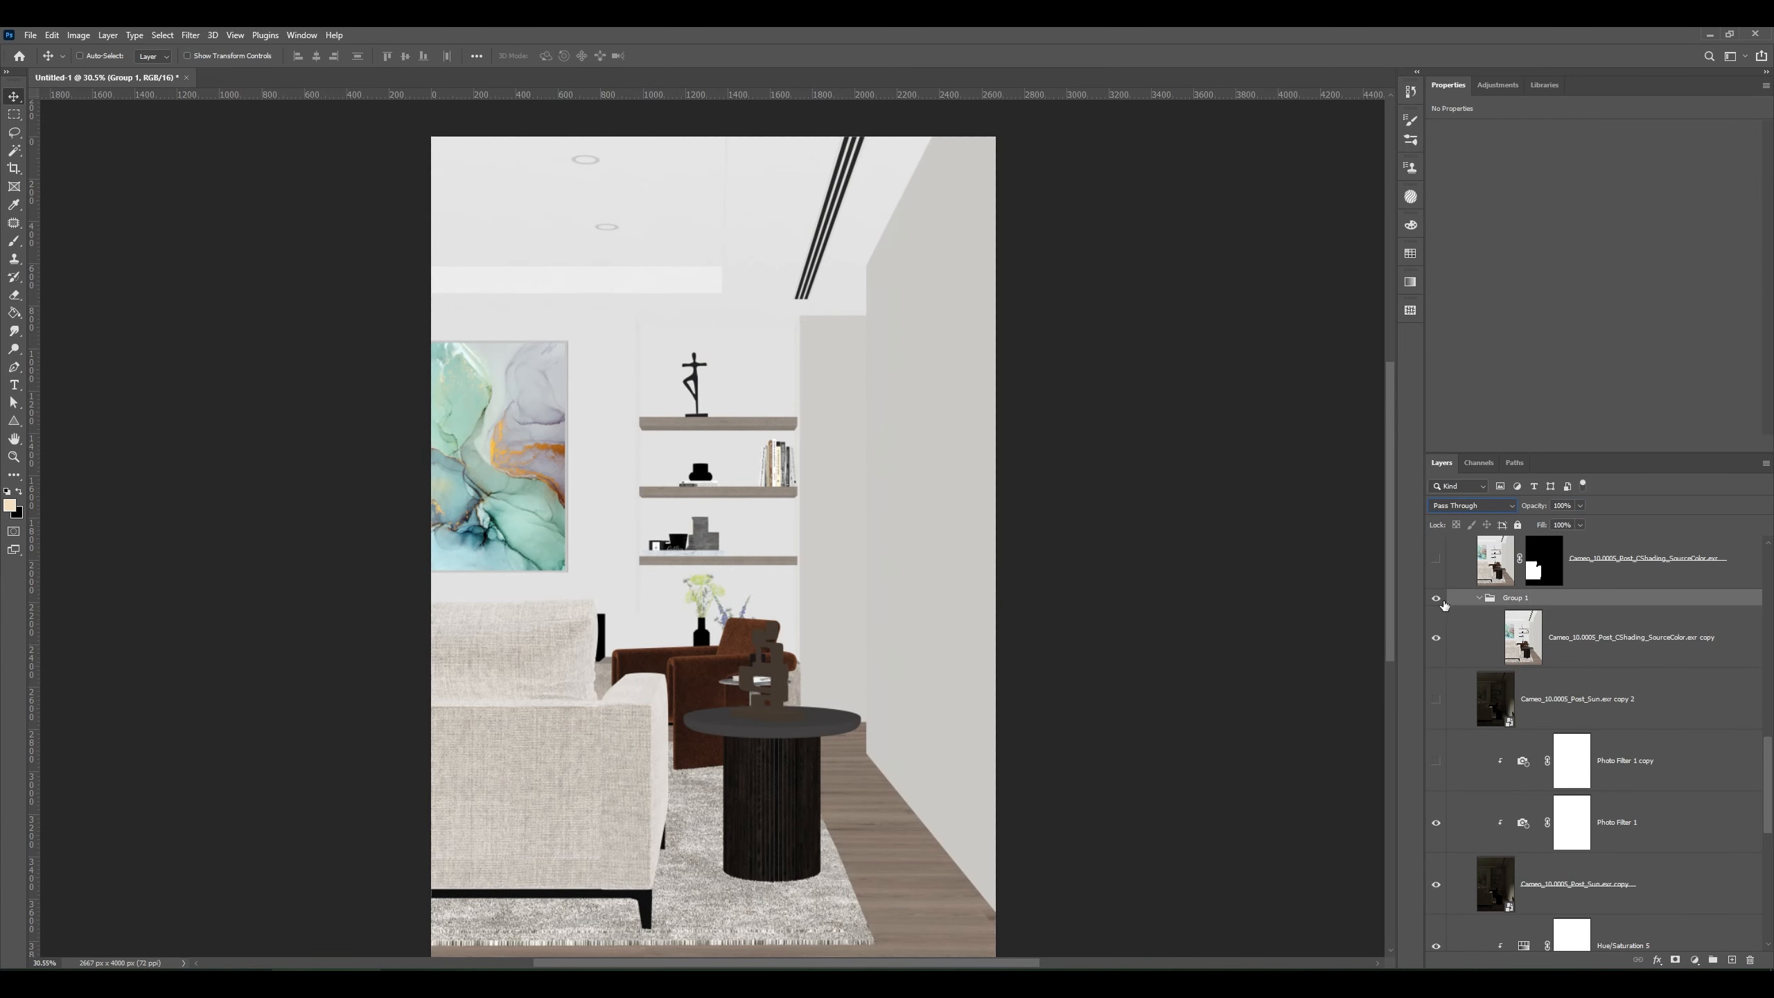
pyautogui.click(1437, 599)
pyautogui.click(1543, 640)
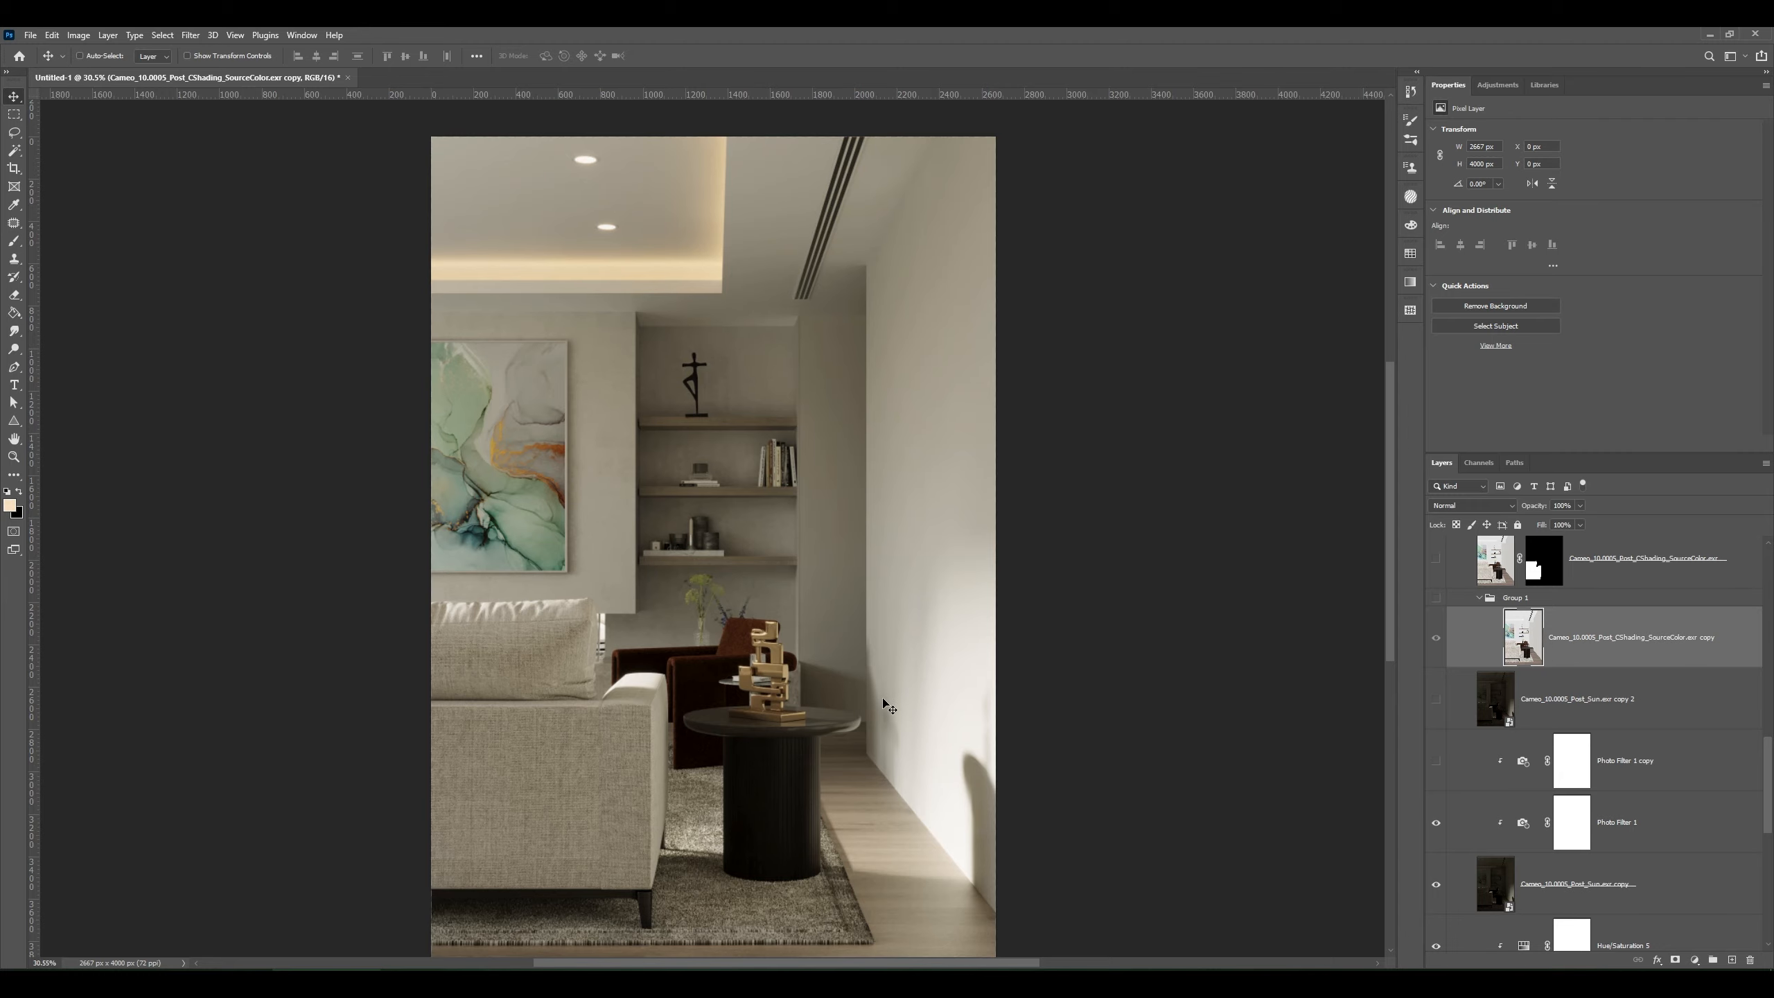
pyautogui.scroll(10, 651, 749)
pyautogui.scroll(-4, 800, 645)
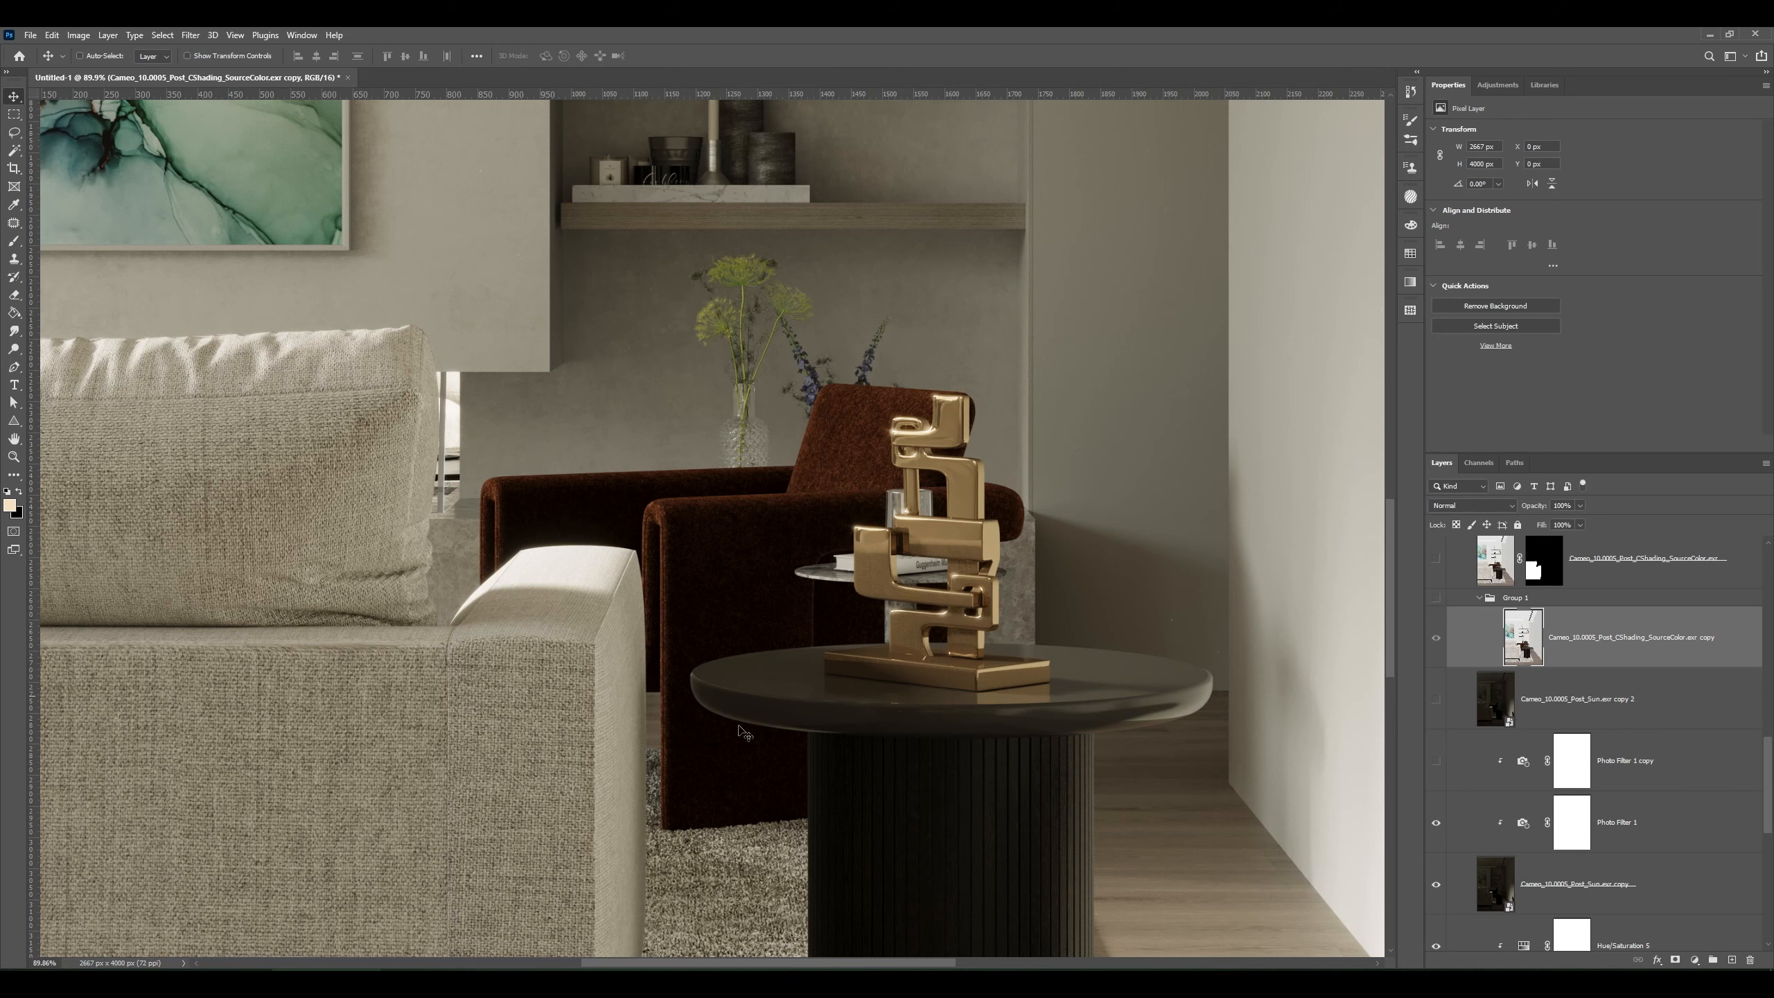
pyautogui.click(1436, 599)
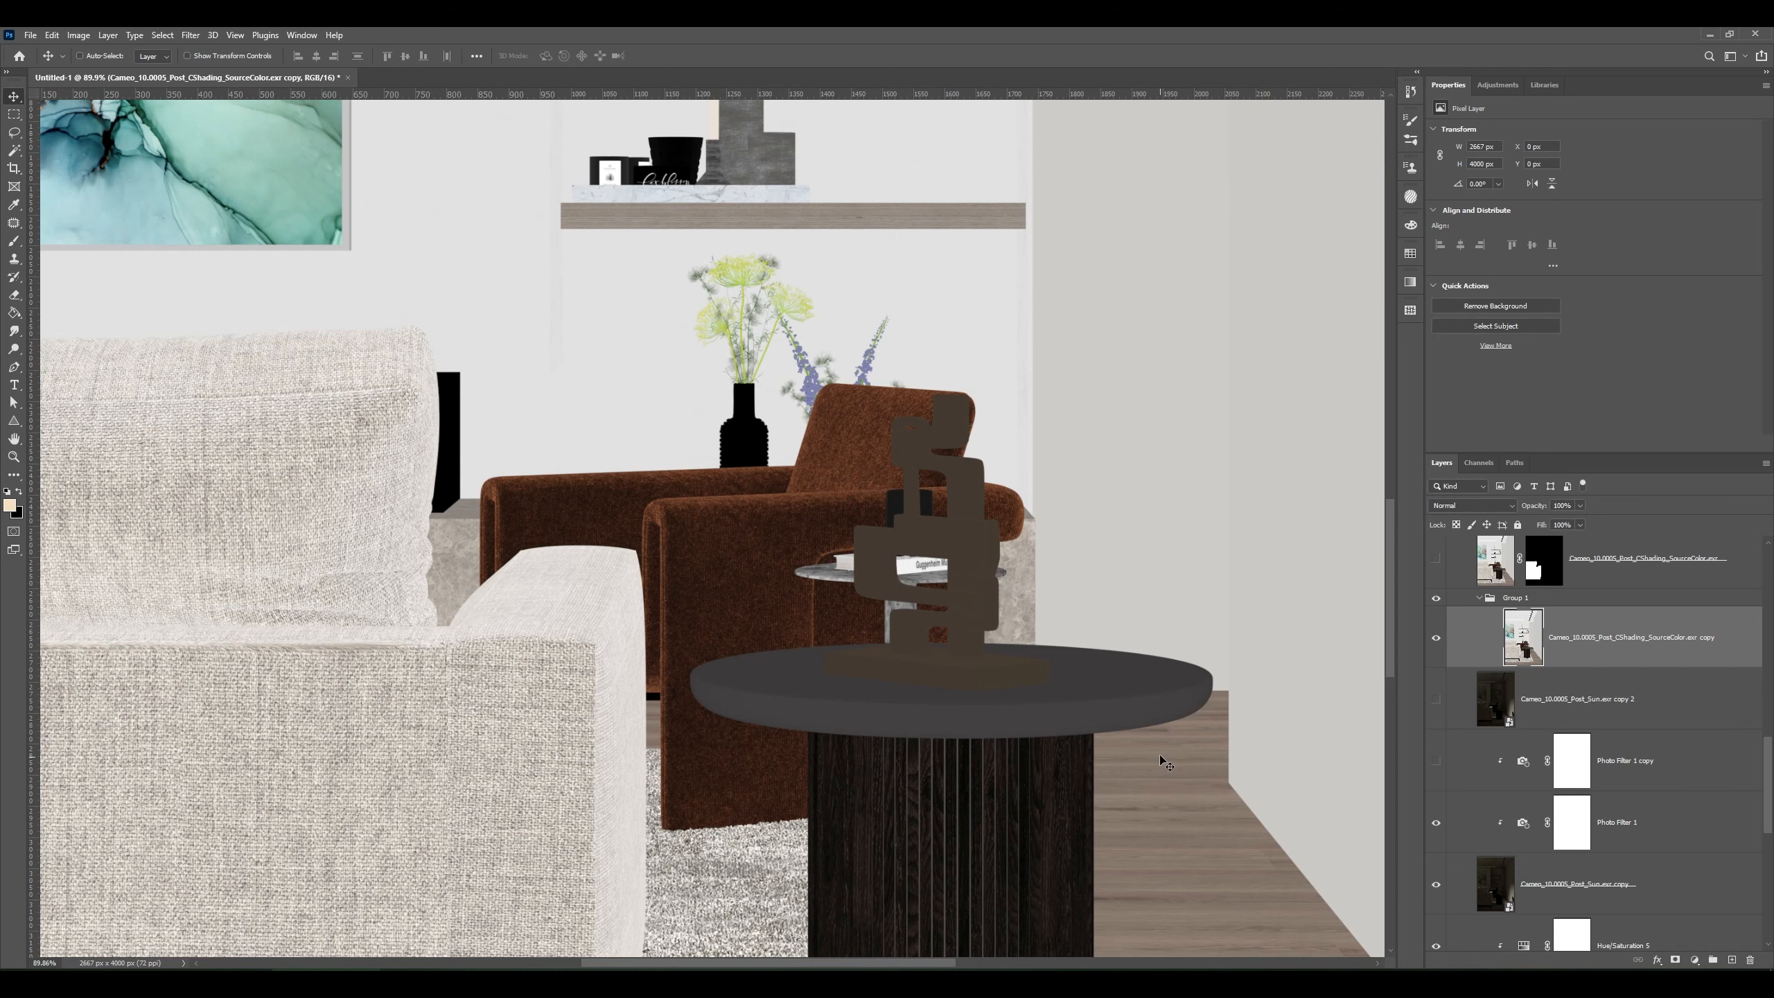
# - Select the armchair with the Magic Wand on the CMasking_WireColor pass in the MASKS group
pyautogui.scroll(10, 1569, 651)
pyautogui.click(1563, 659)
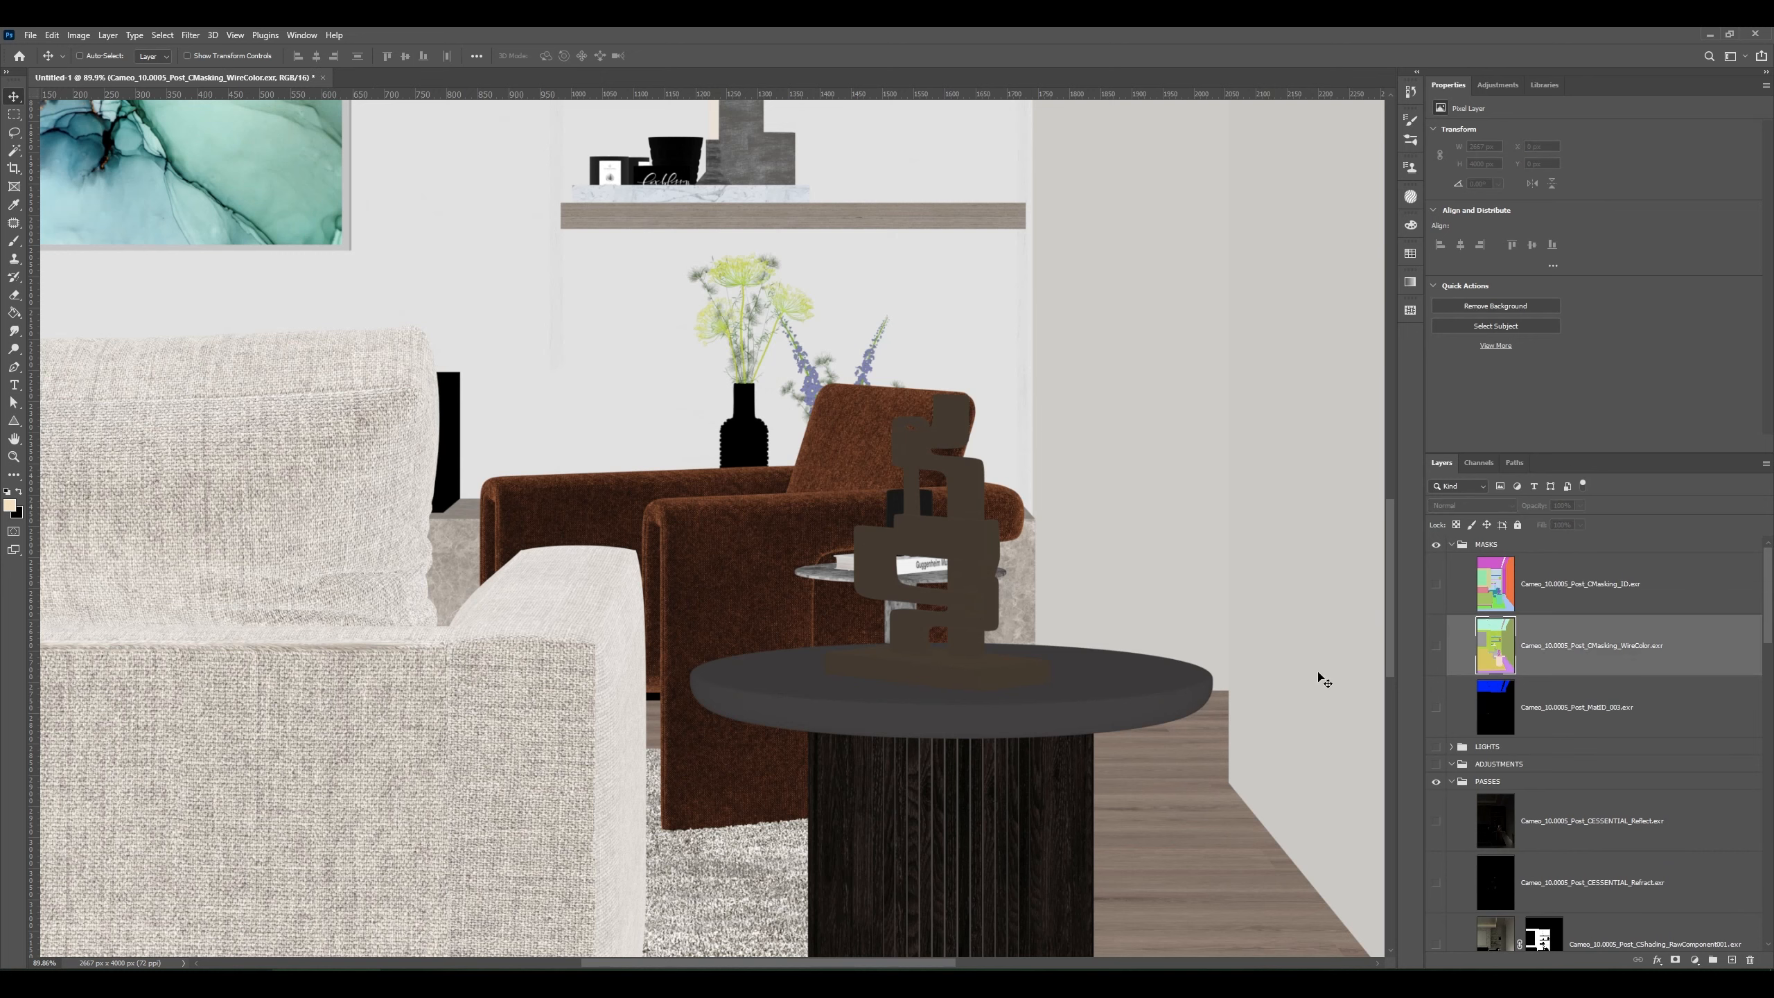
pyautogui.press('w')
pyautogui.click(763, 594)
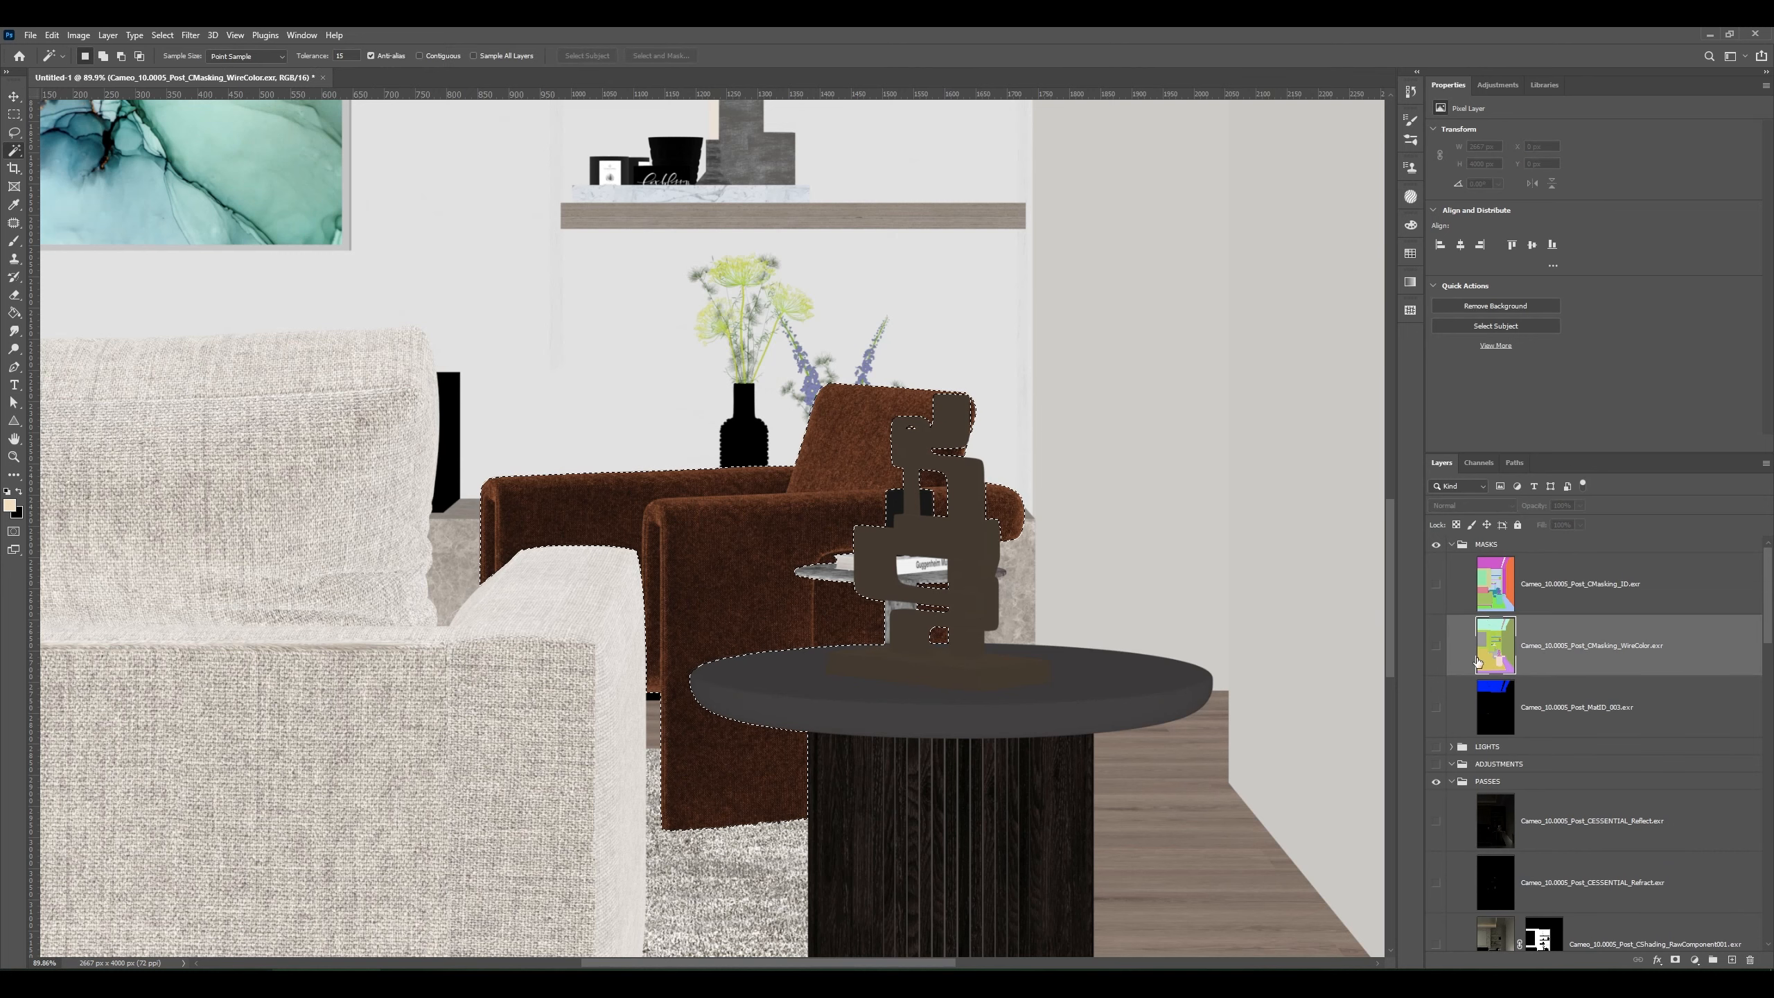
# - Display the CMasking_WireColor pass to examine the armchair selection against its flat color regions, and hide it again
pyautogui.scroll(-10, 1537, 678)
pyautogui.scroll(10, 1557, 693)
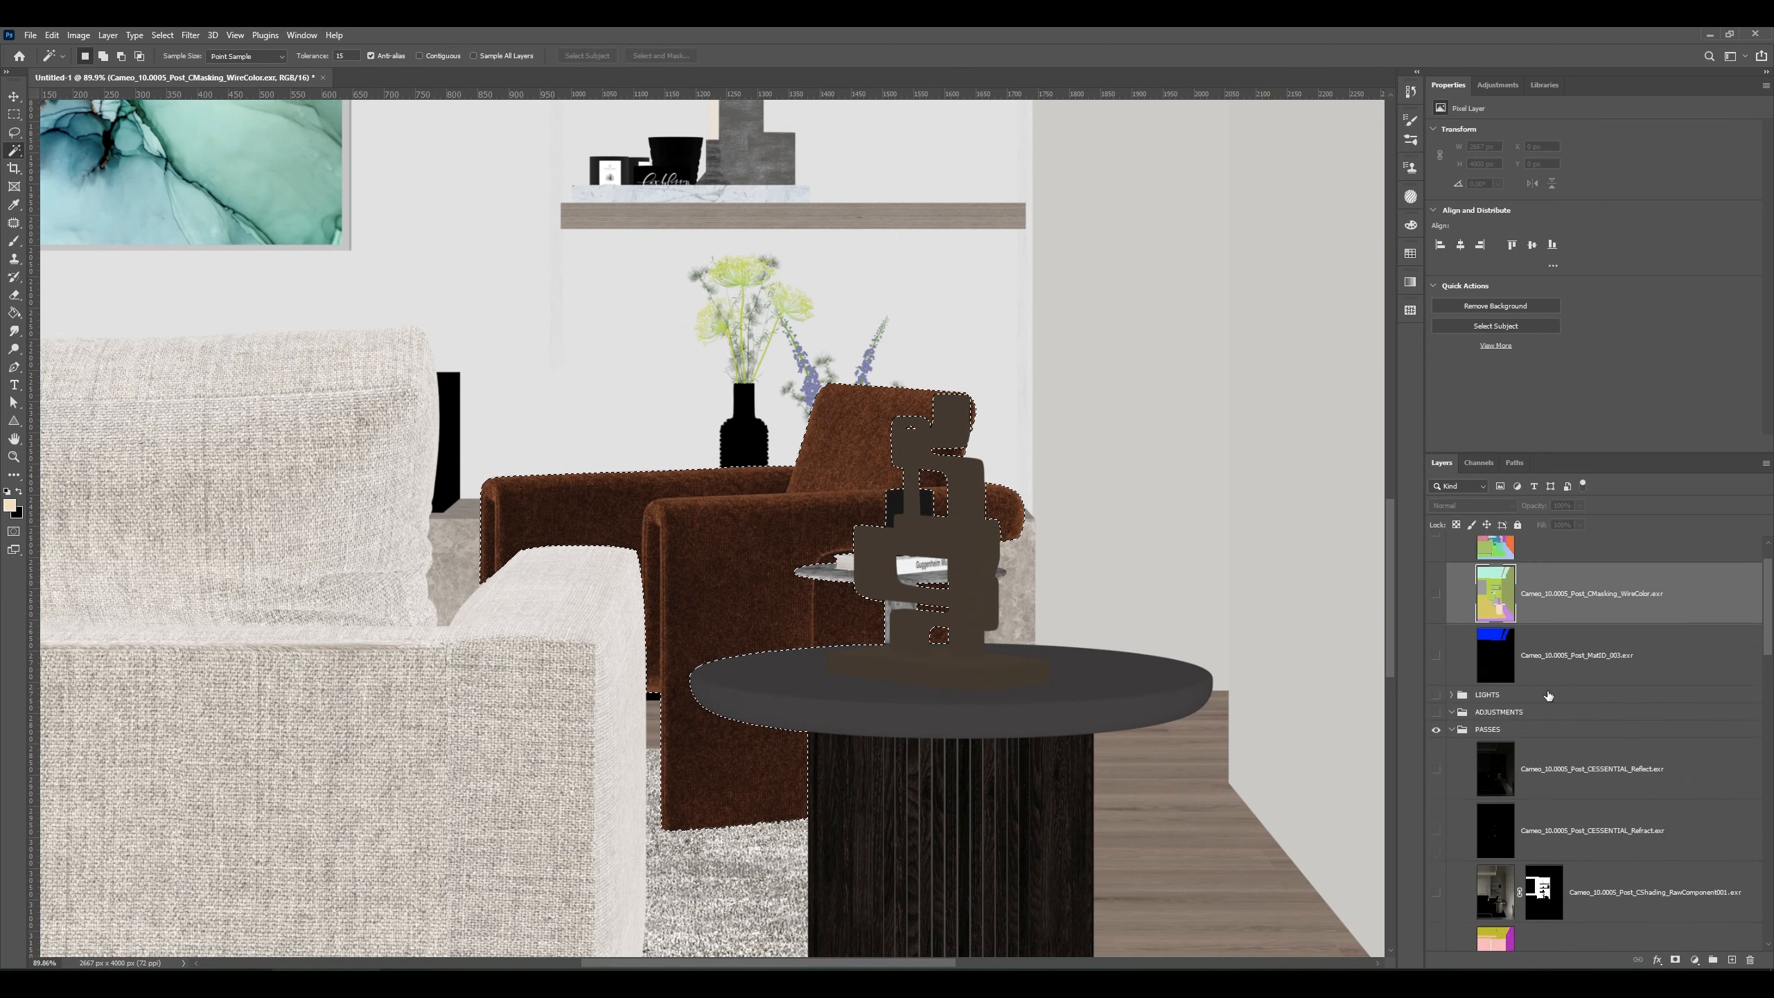
pyautogui.click(1562, 584)
pyautogui.click(1561, 645)
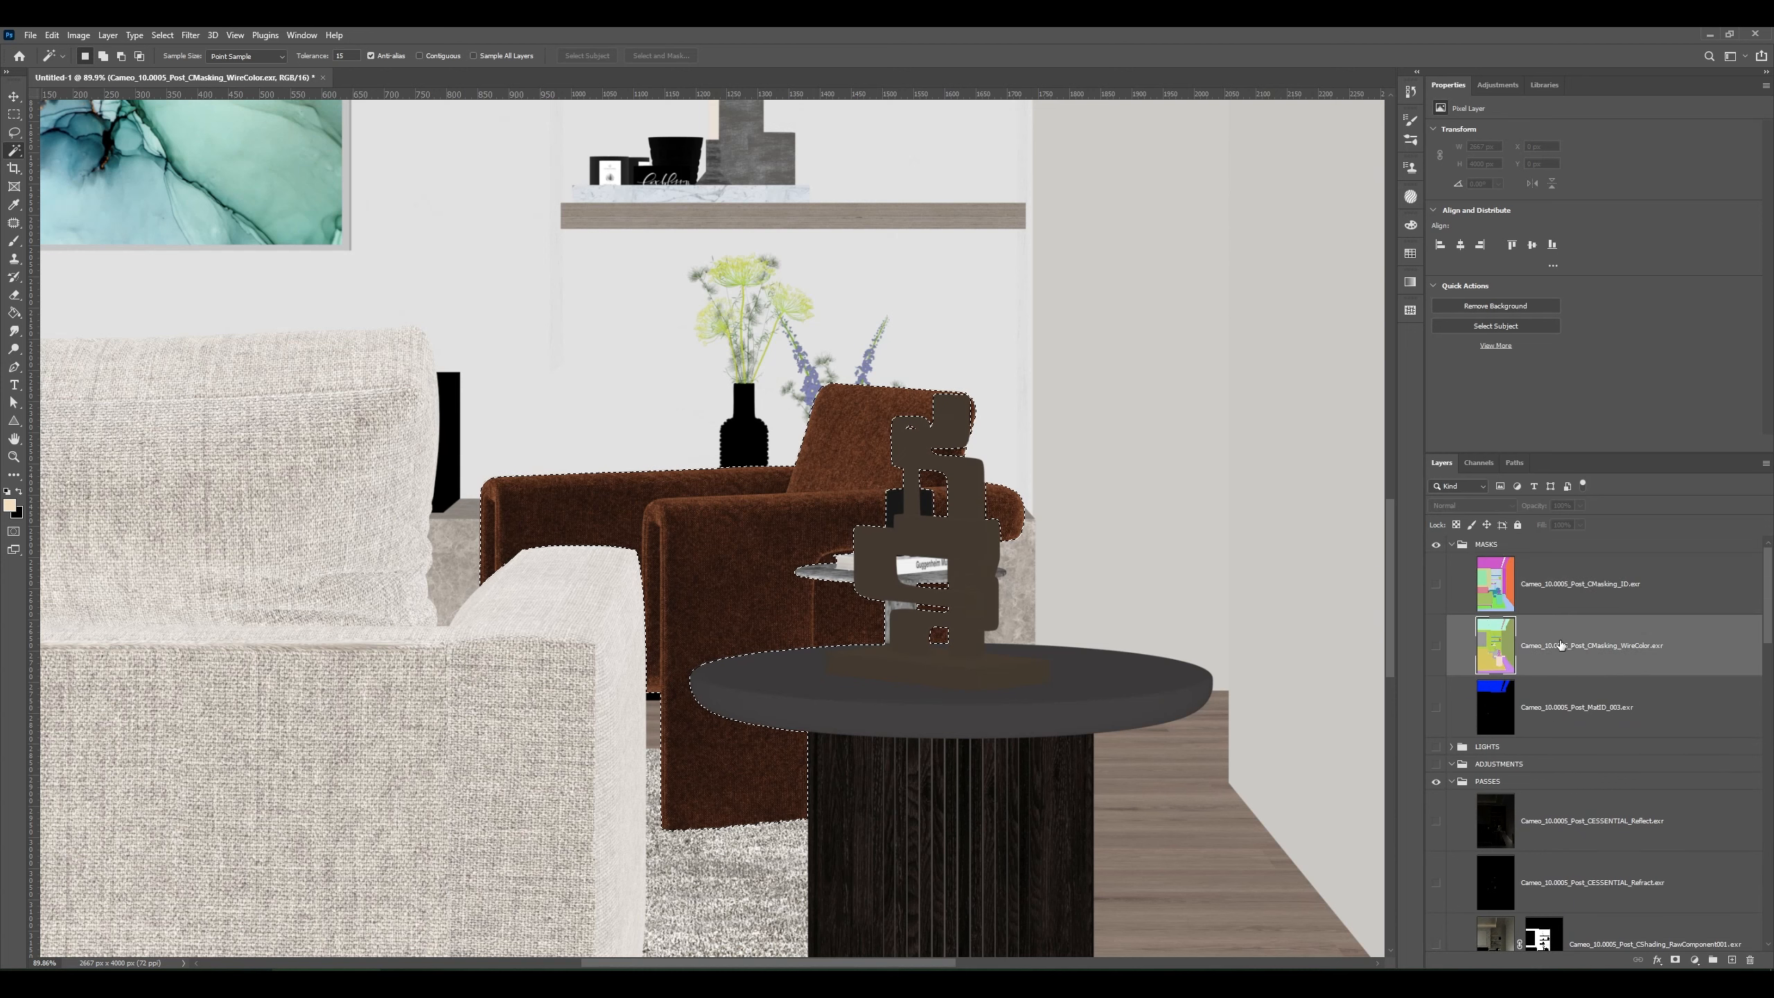
pyautogui.click(1437, 650)
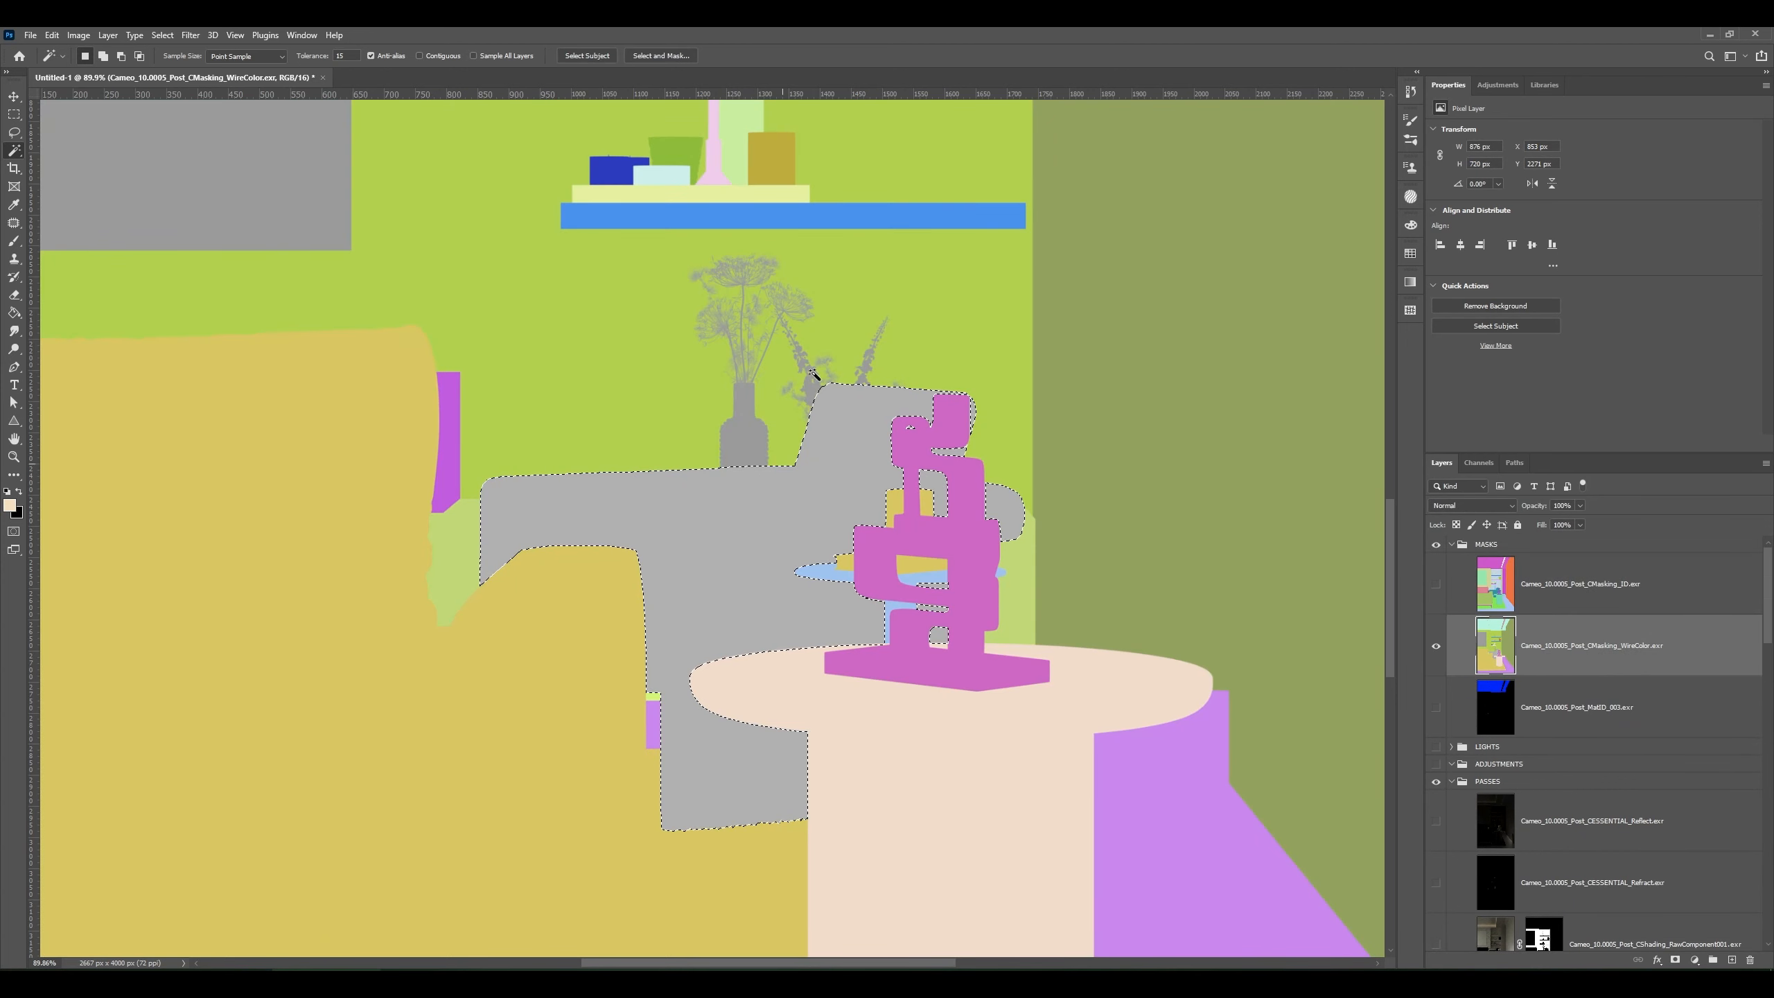
pyautogui.click(1437, 646)
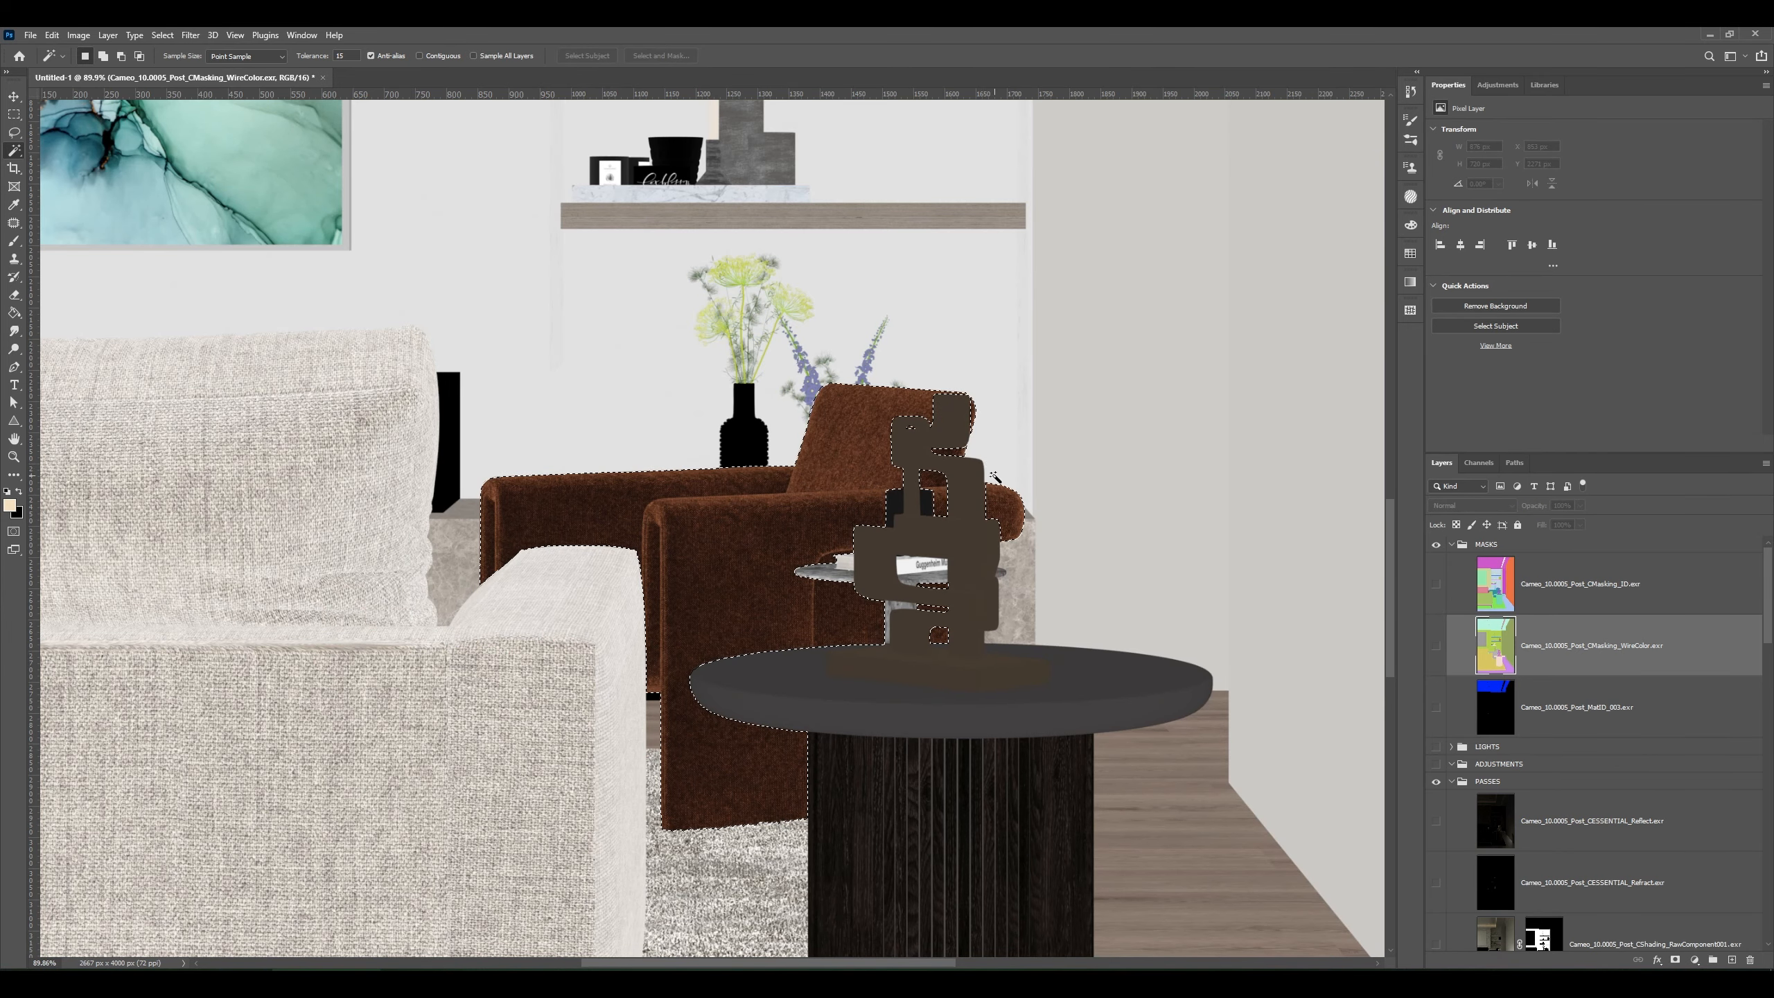
# - Reselect the armchair with the Magic Wand on the displayed CMasking_WireColor pass, and hide the pass
pyautogui.click(1587, 586)
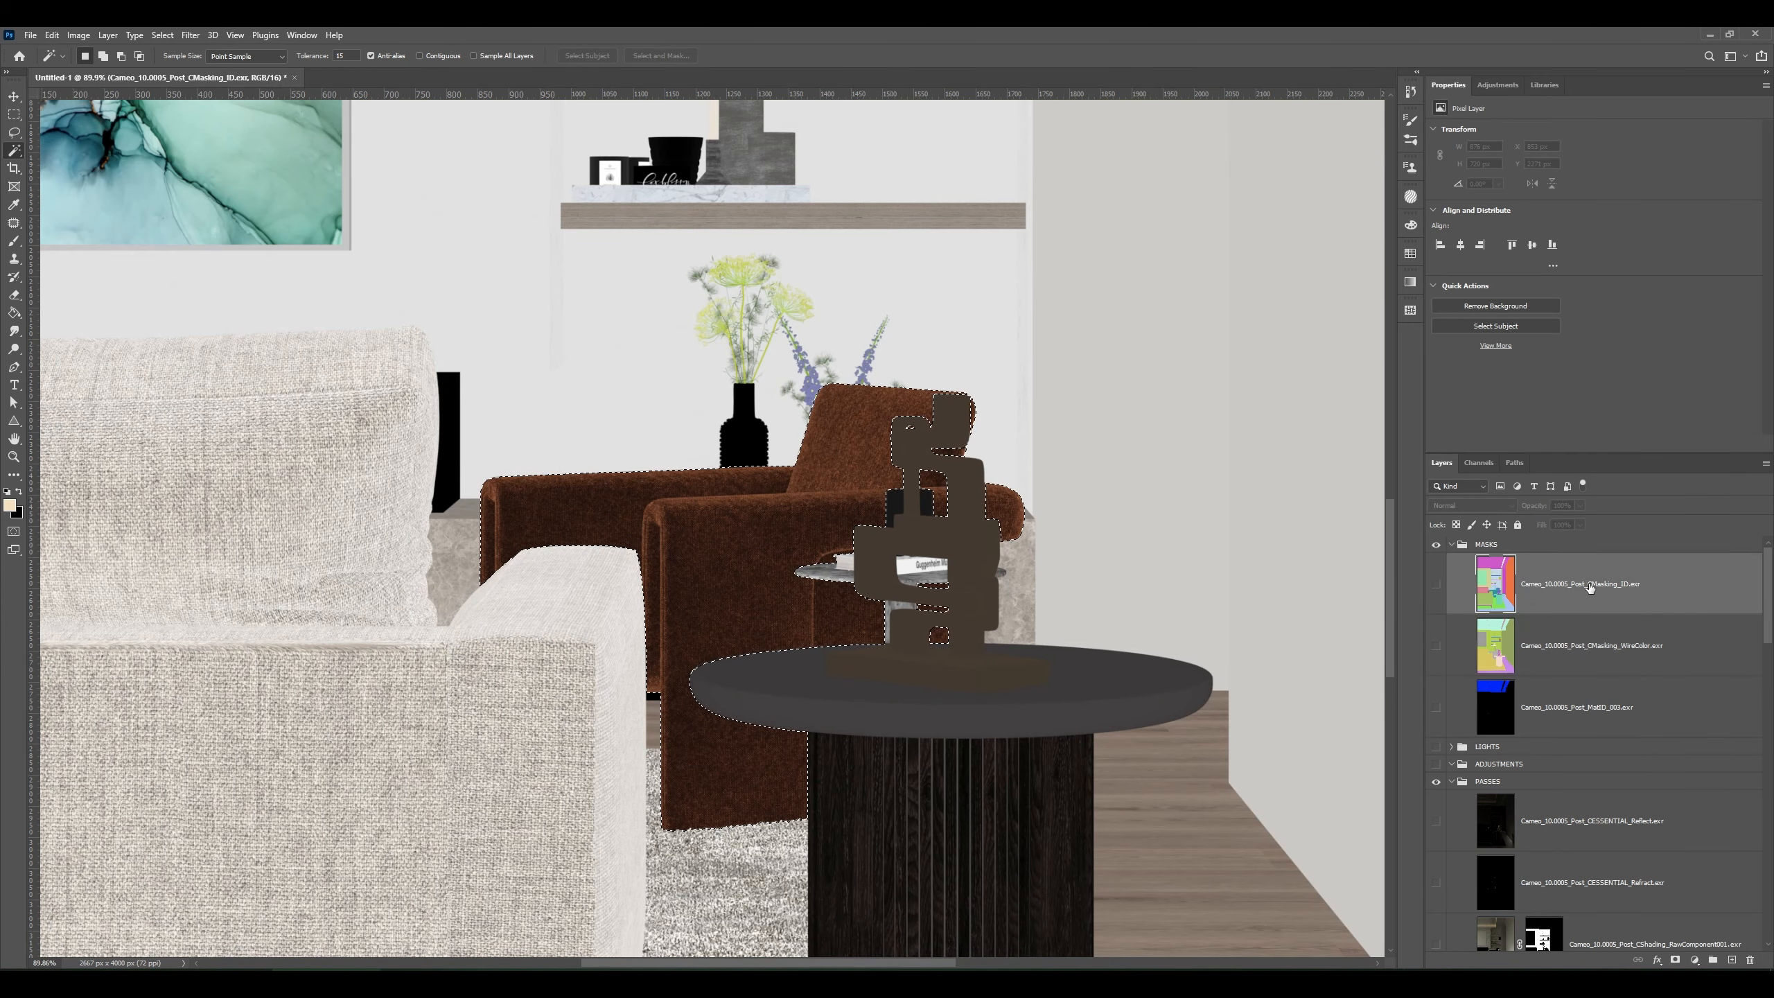
pyautogui.click(1294, 455)
pyautogui.click(1496, 651)
pyautogui.click(1437, 646)
pyautogui.click(721, 542)
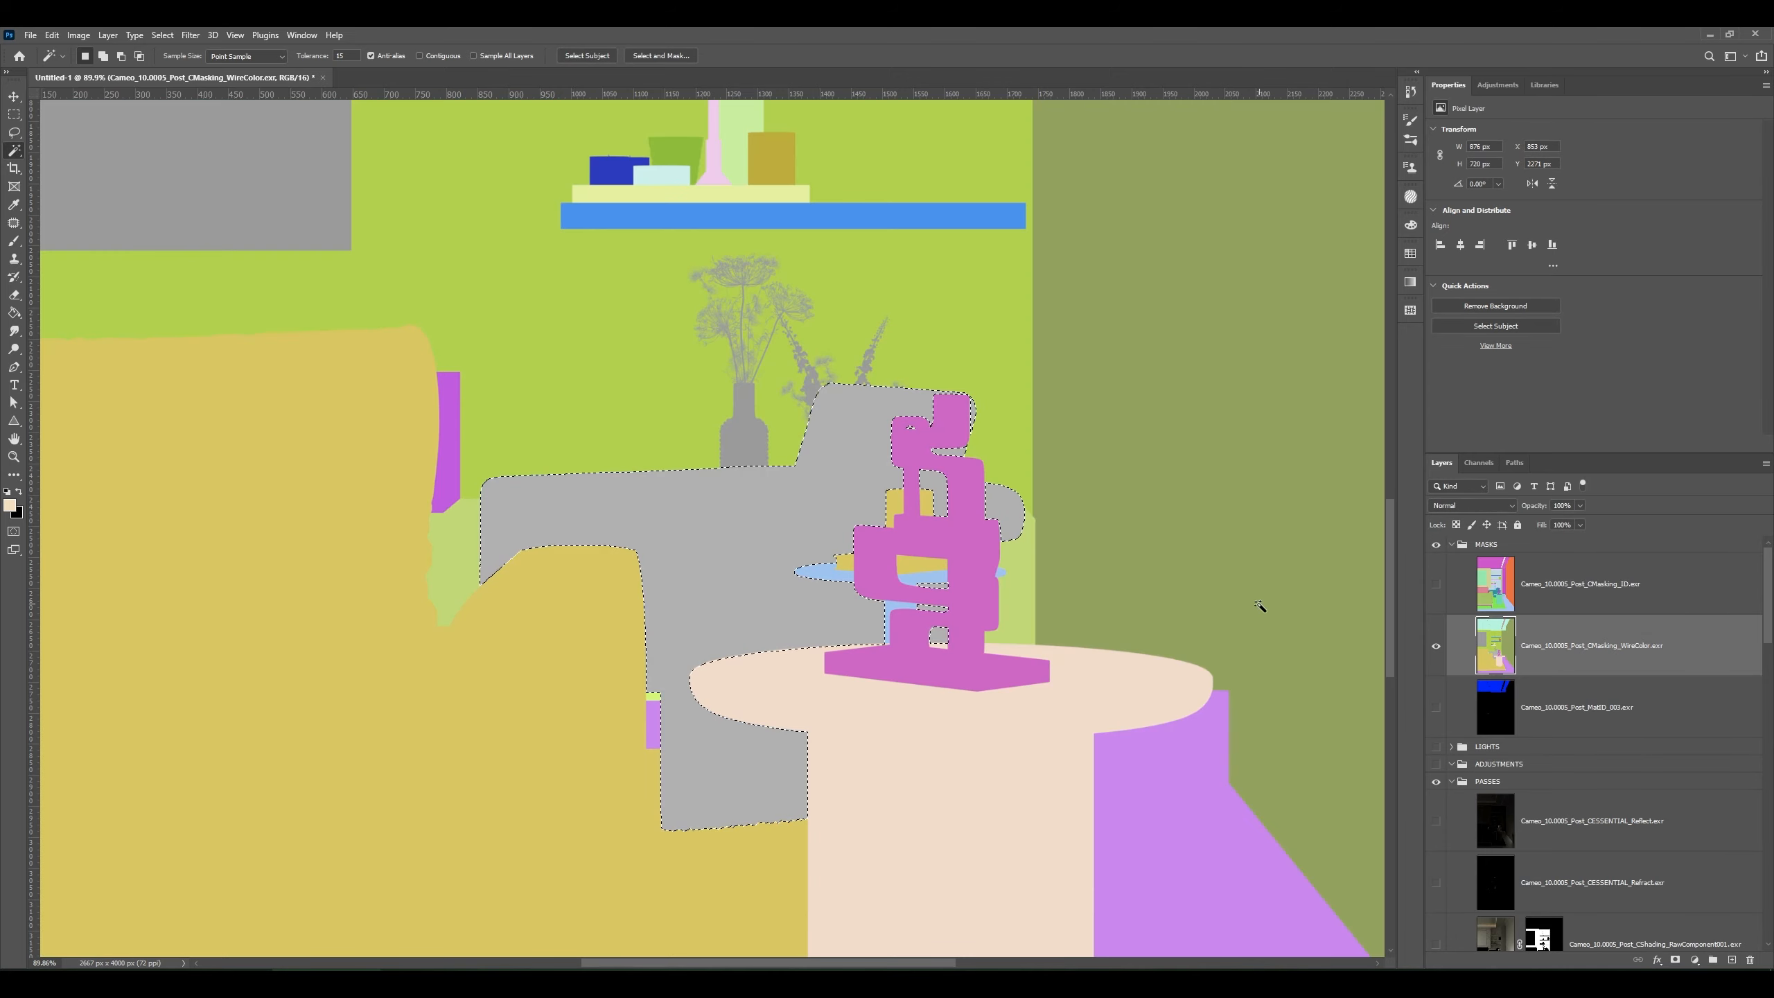
pyautogui.scroll(-3, 1472, 615)
pyautogui.scroll(1, 1474, 579)
pyautogui.click(1434, 564)
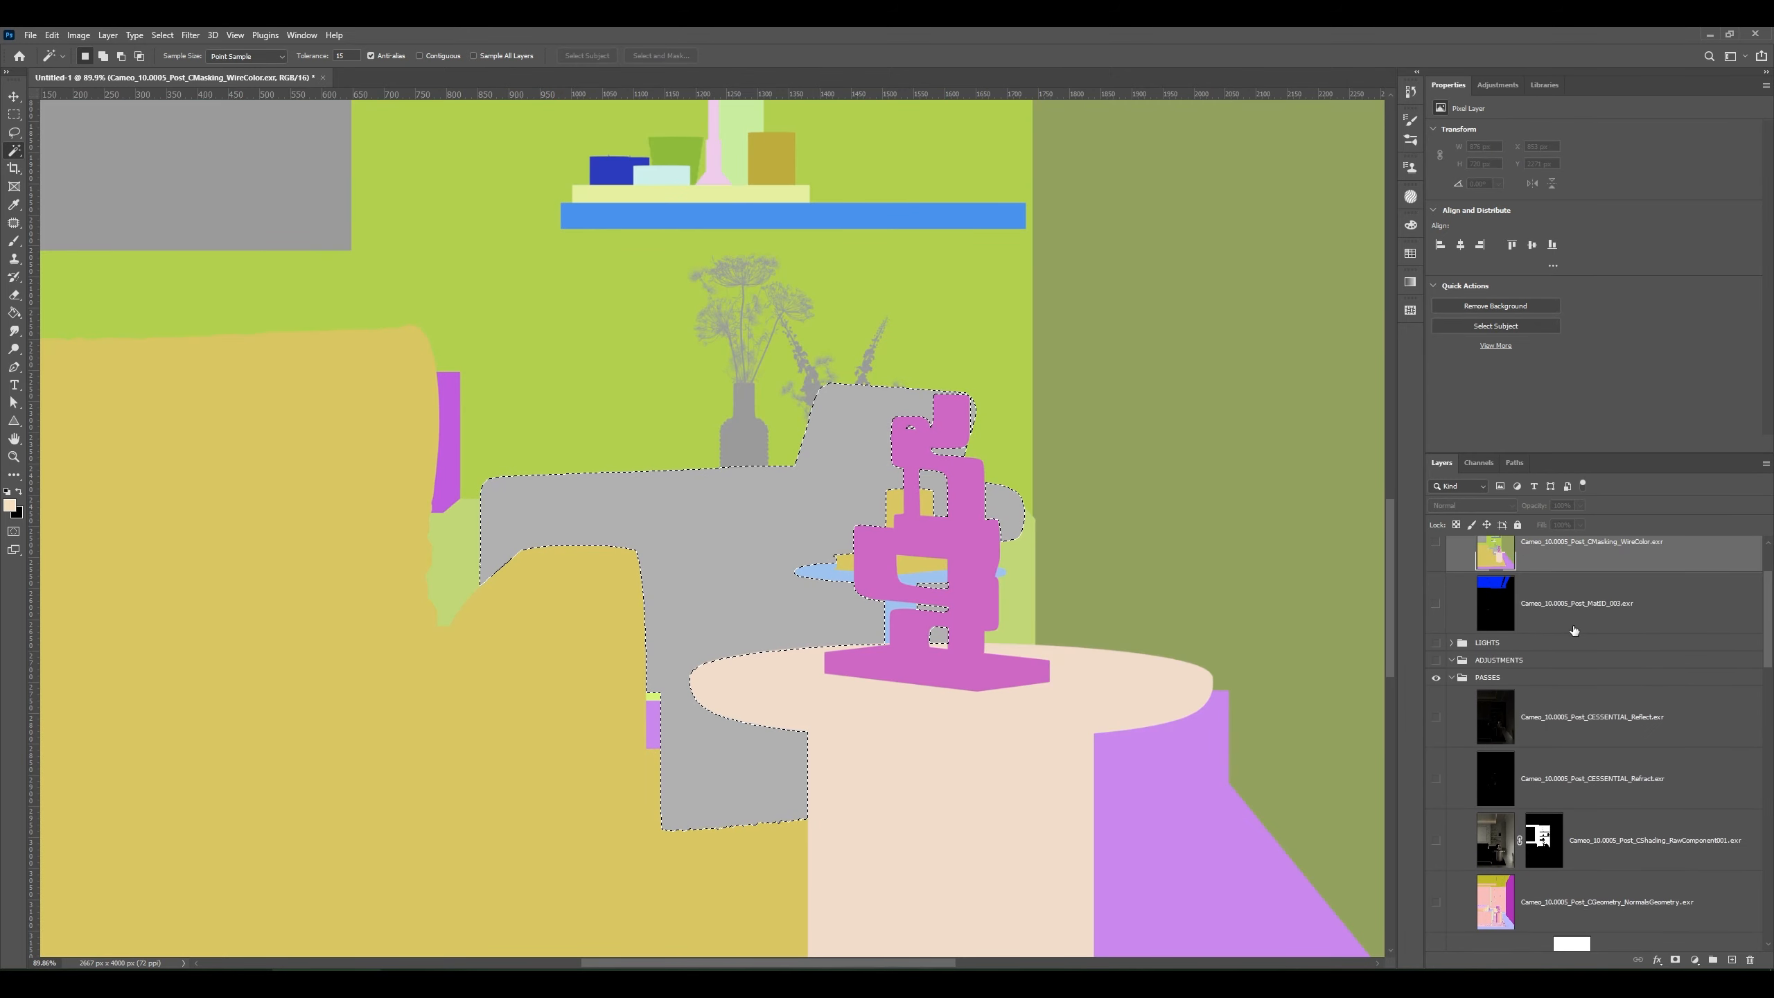
# - Add a layer mask from the armchair selection to the CShading_SourceColor copy in Group 1
pyautogui.scroll(-4, 1586, 664)
pyautogui.scroll(-6, 1603, 694)
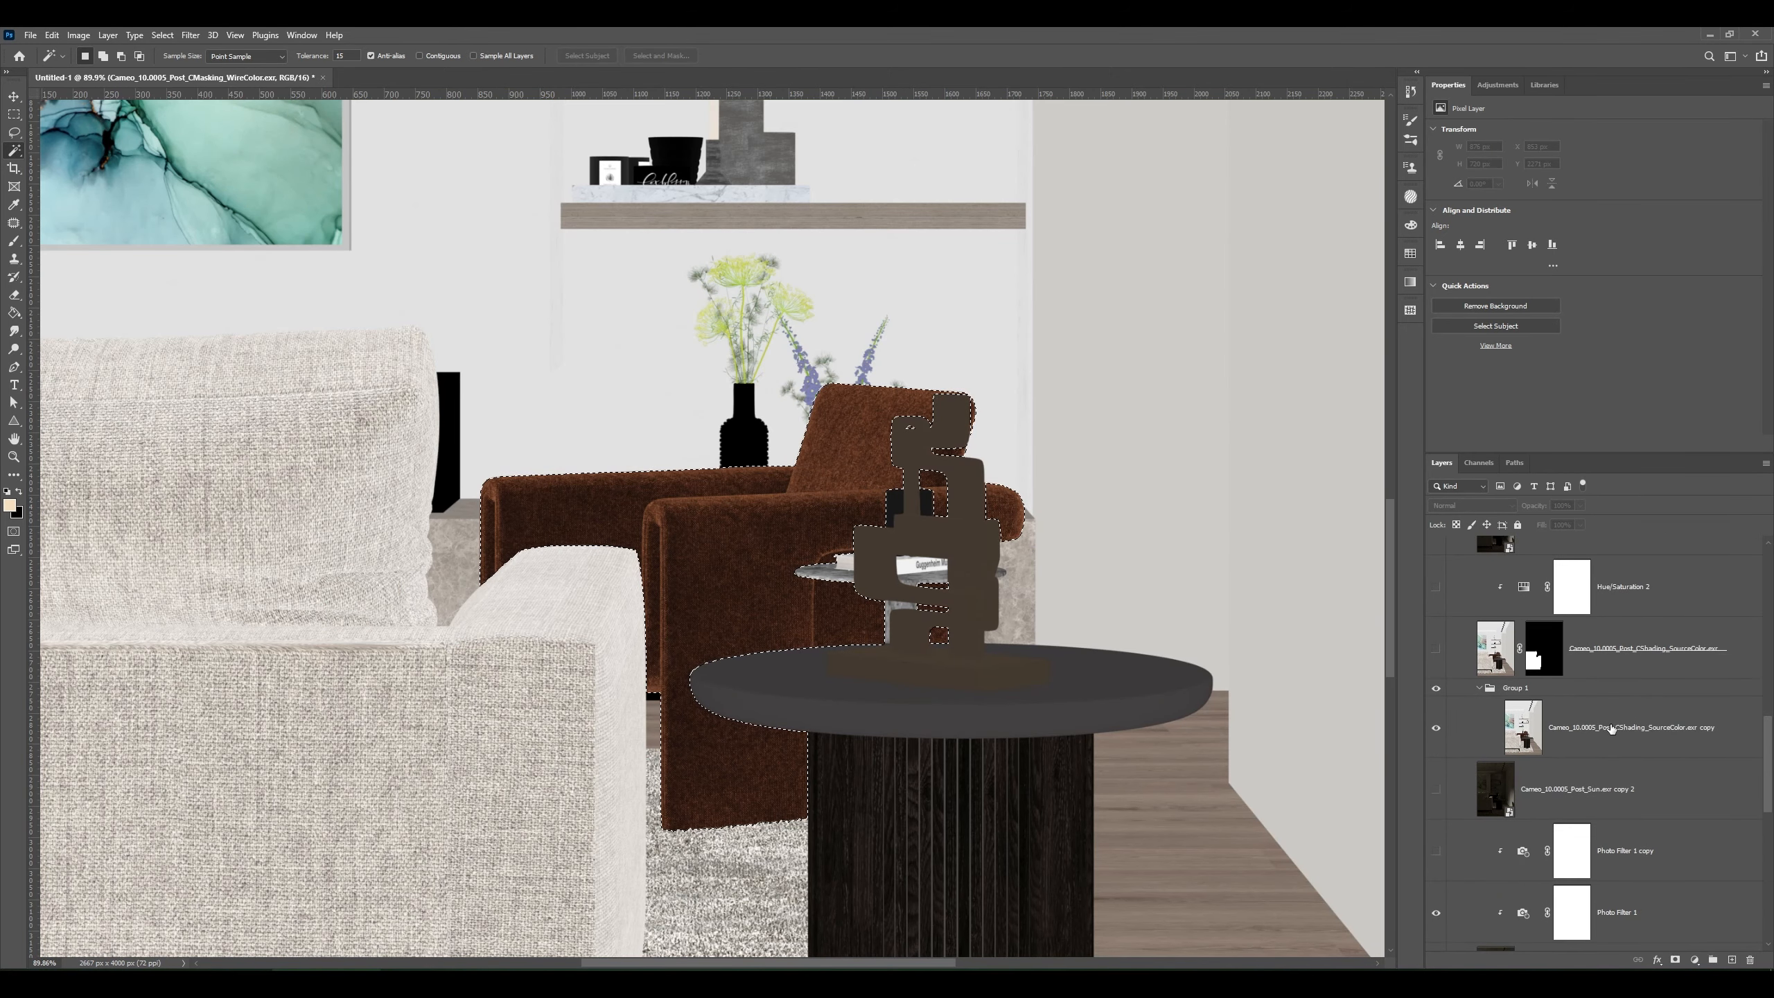
pyautogui.click(1621, 727)
pyautogui.click(1675, 960)
pyautogui.press('v')
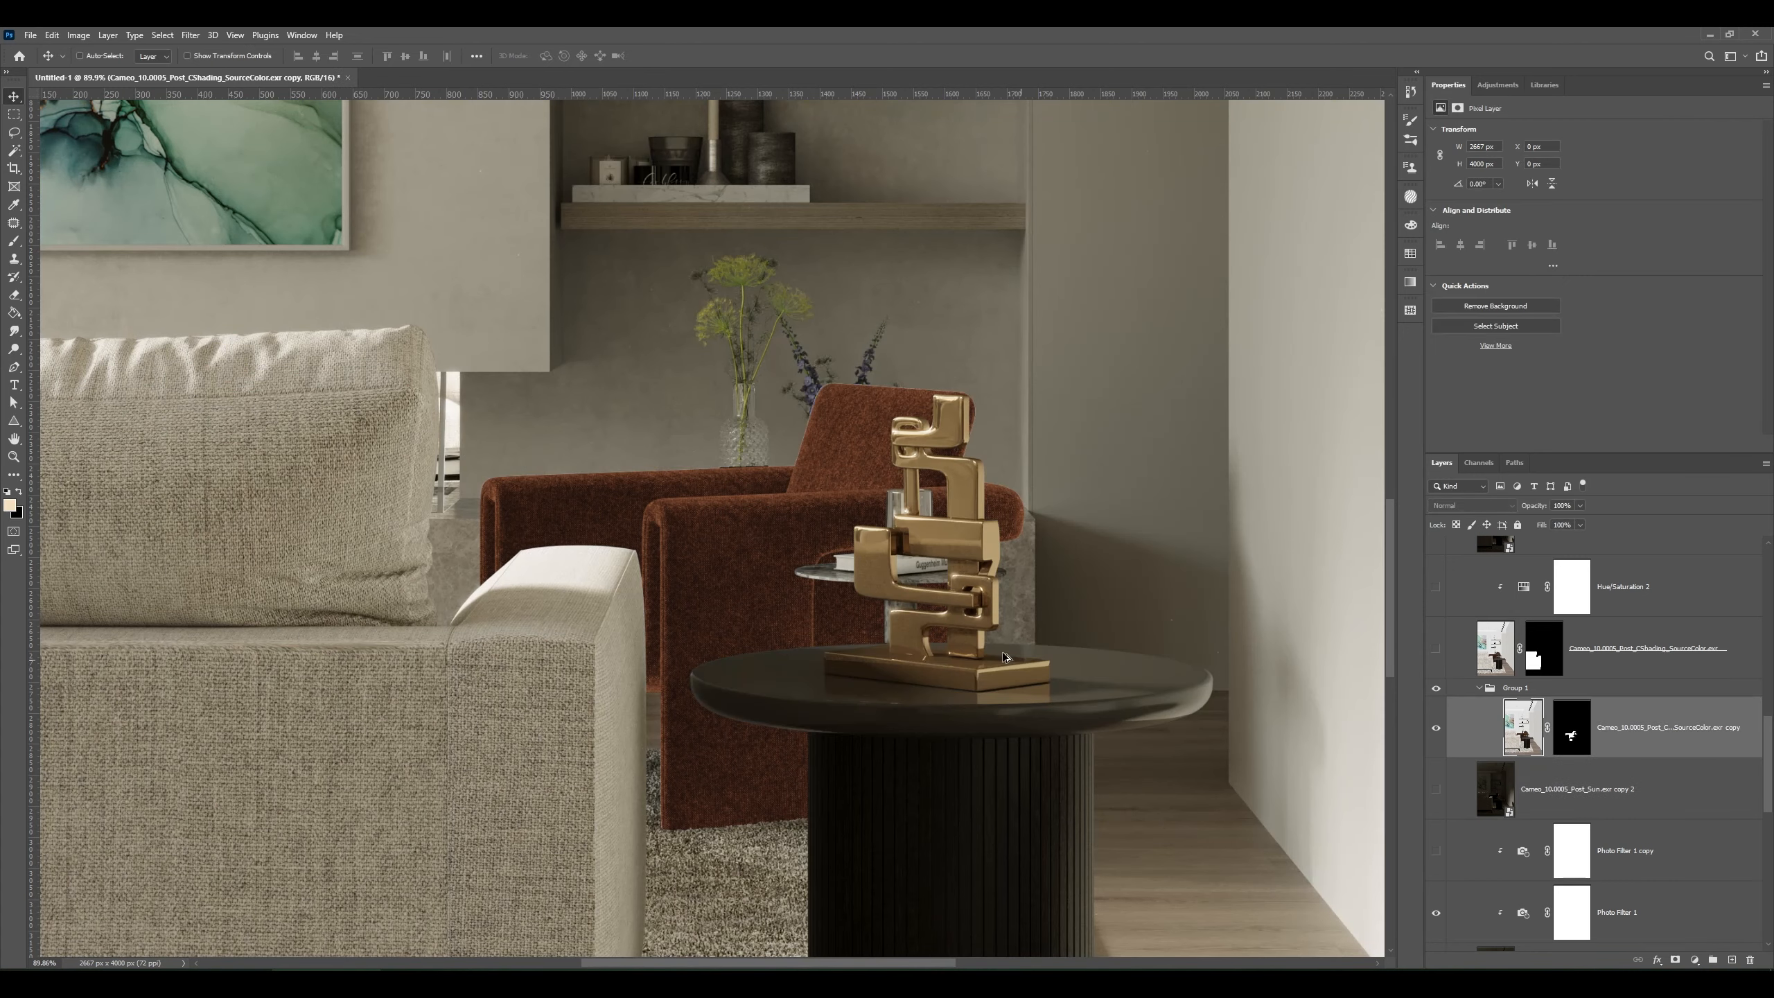
# - Try other blend modes on the masked SourceColor copy, set it to Screen and lower its opacity to about 59%
pyautogui.scroll(-3, 992, 652)
pyautogui.scroll(-1, 991, 651)
pyautogui.scroll(4, 992, 652)
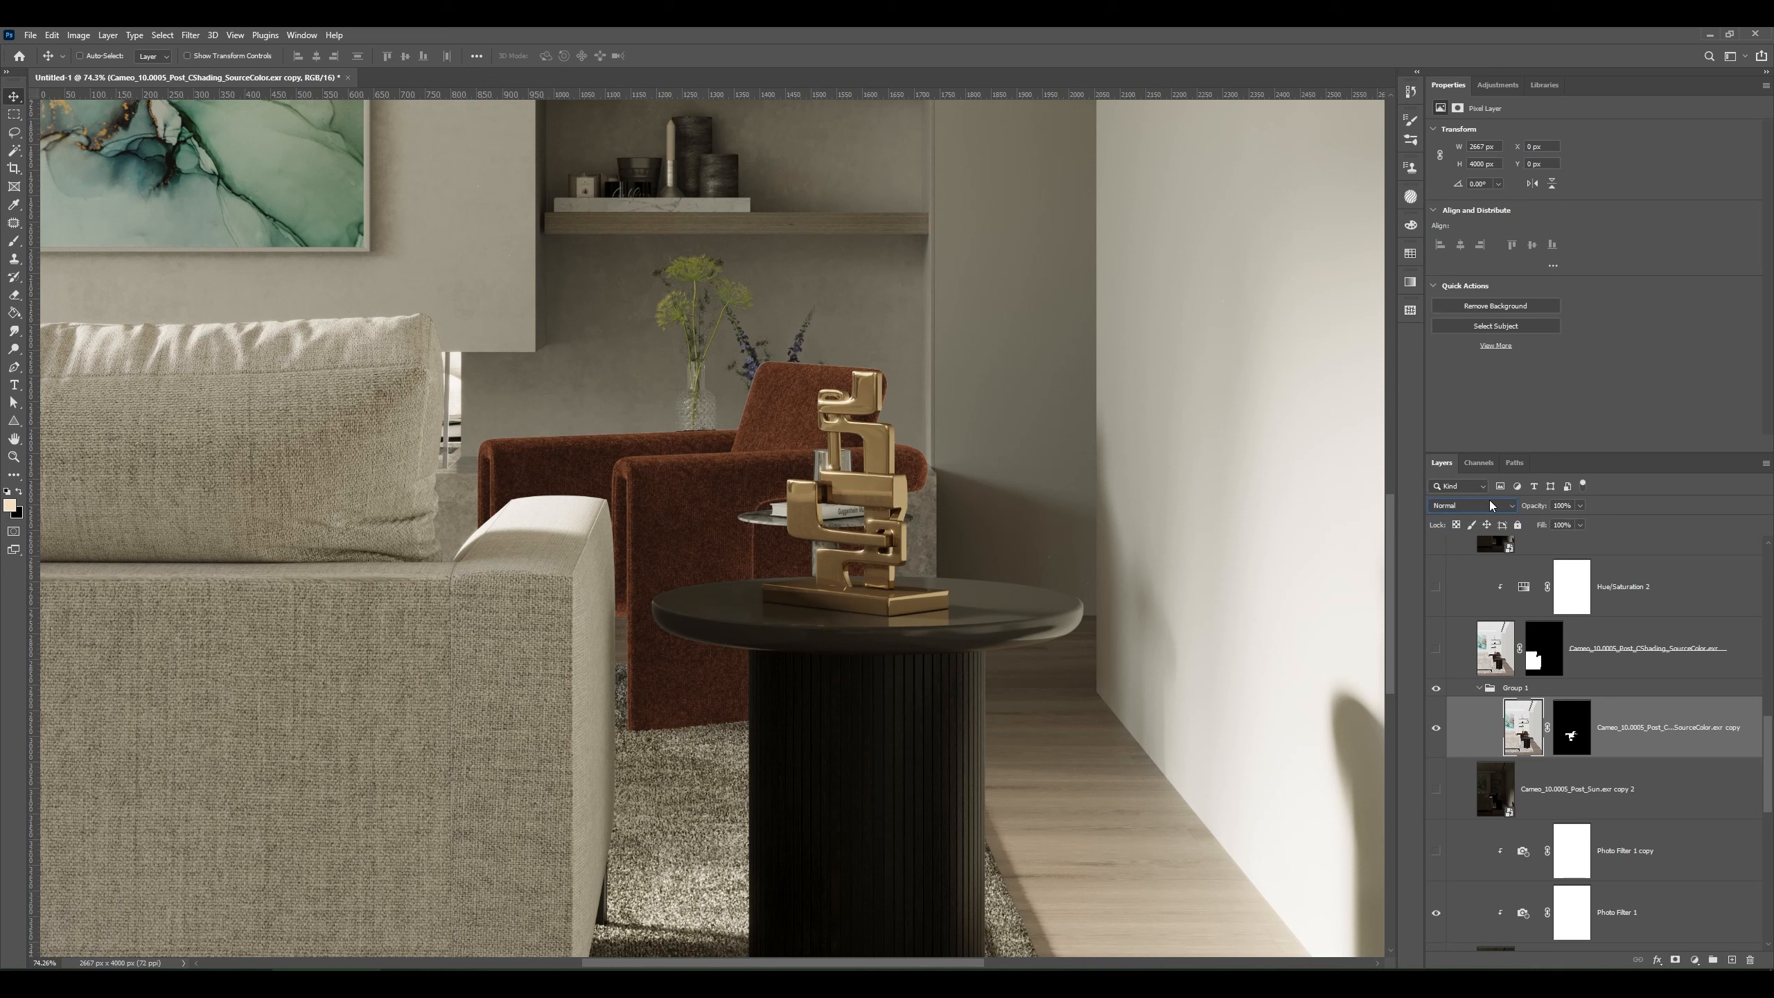
pyautogui.scroll(-3, 1490, 505)
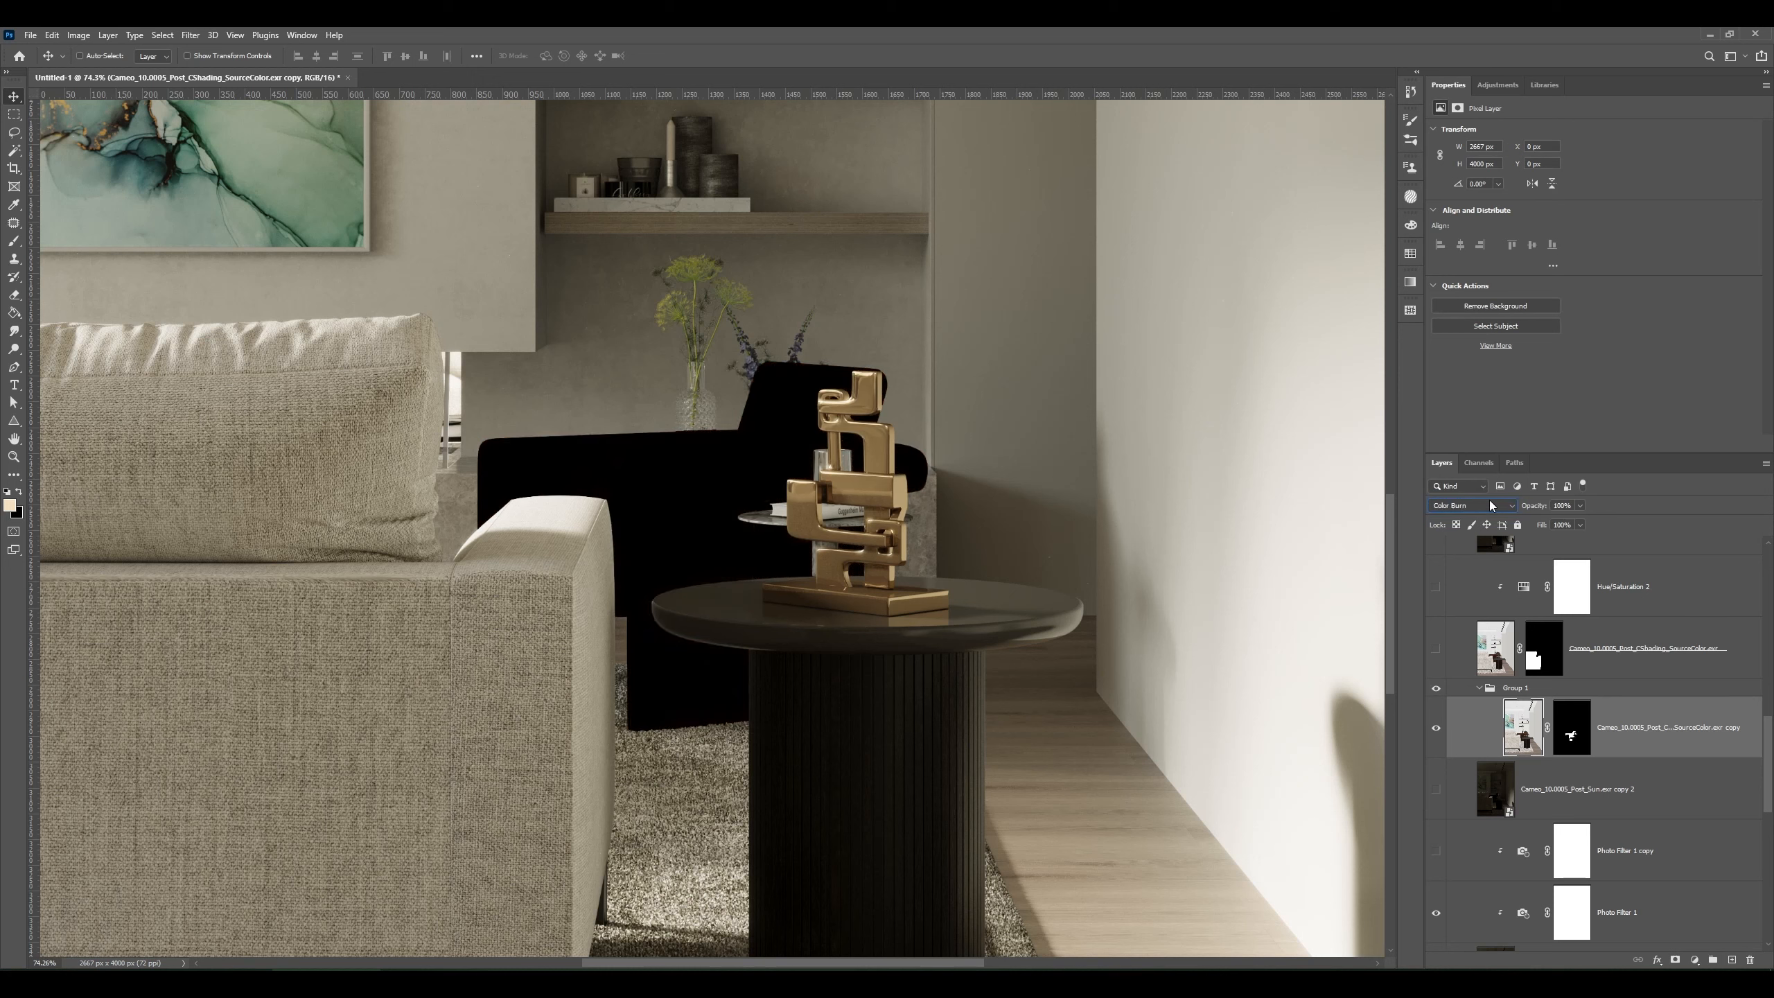
pyautogui.scroll(-3, 1490, 506)
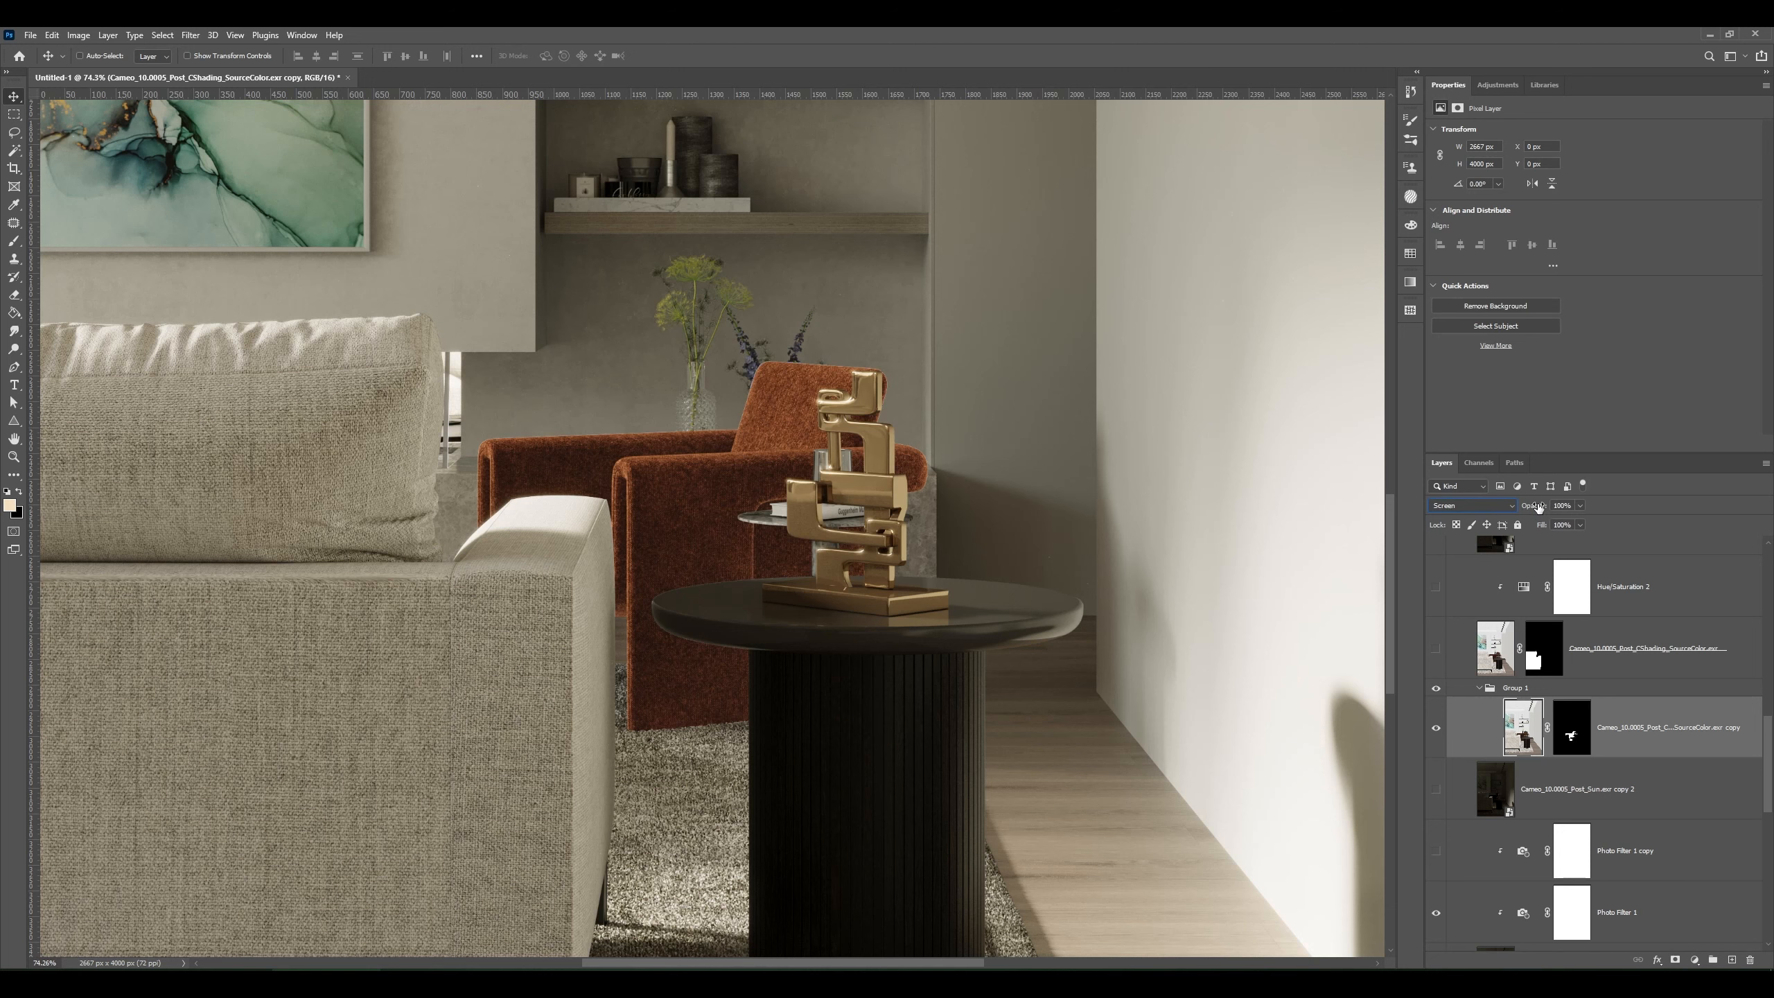
pyautogui.moveTo(1538, 508); pyautogui.dragTo(1485, 507)
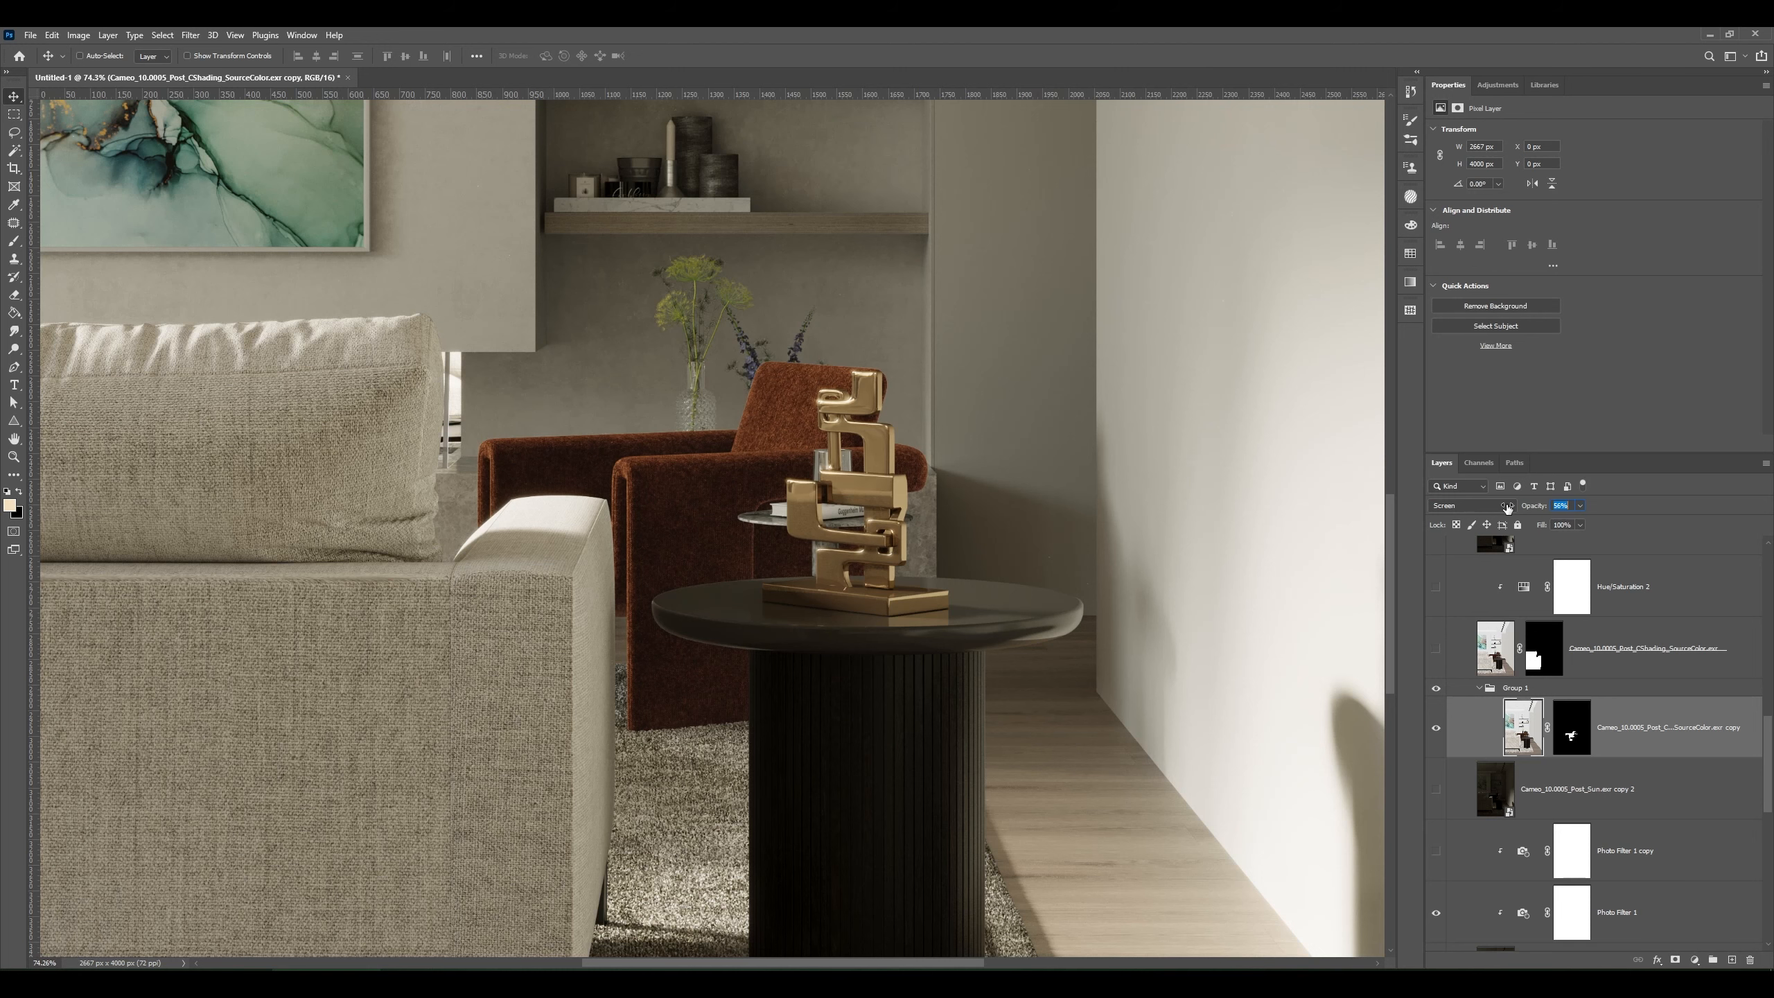
pyautogui.moveTo(1507, 508); pyautogui.dragTo(1506, 508)
# - Compare the armchair with Group 1 hidden and shown, both up close and in the wider room view
pyautogui.click(1440, 694)
pyautogui.click(1440, 695)
pyautogui.scroll(-3, 849, 640)
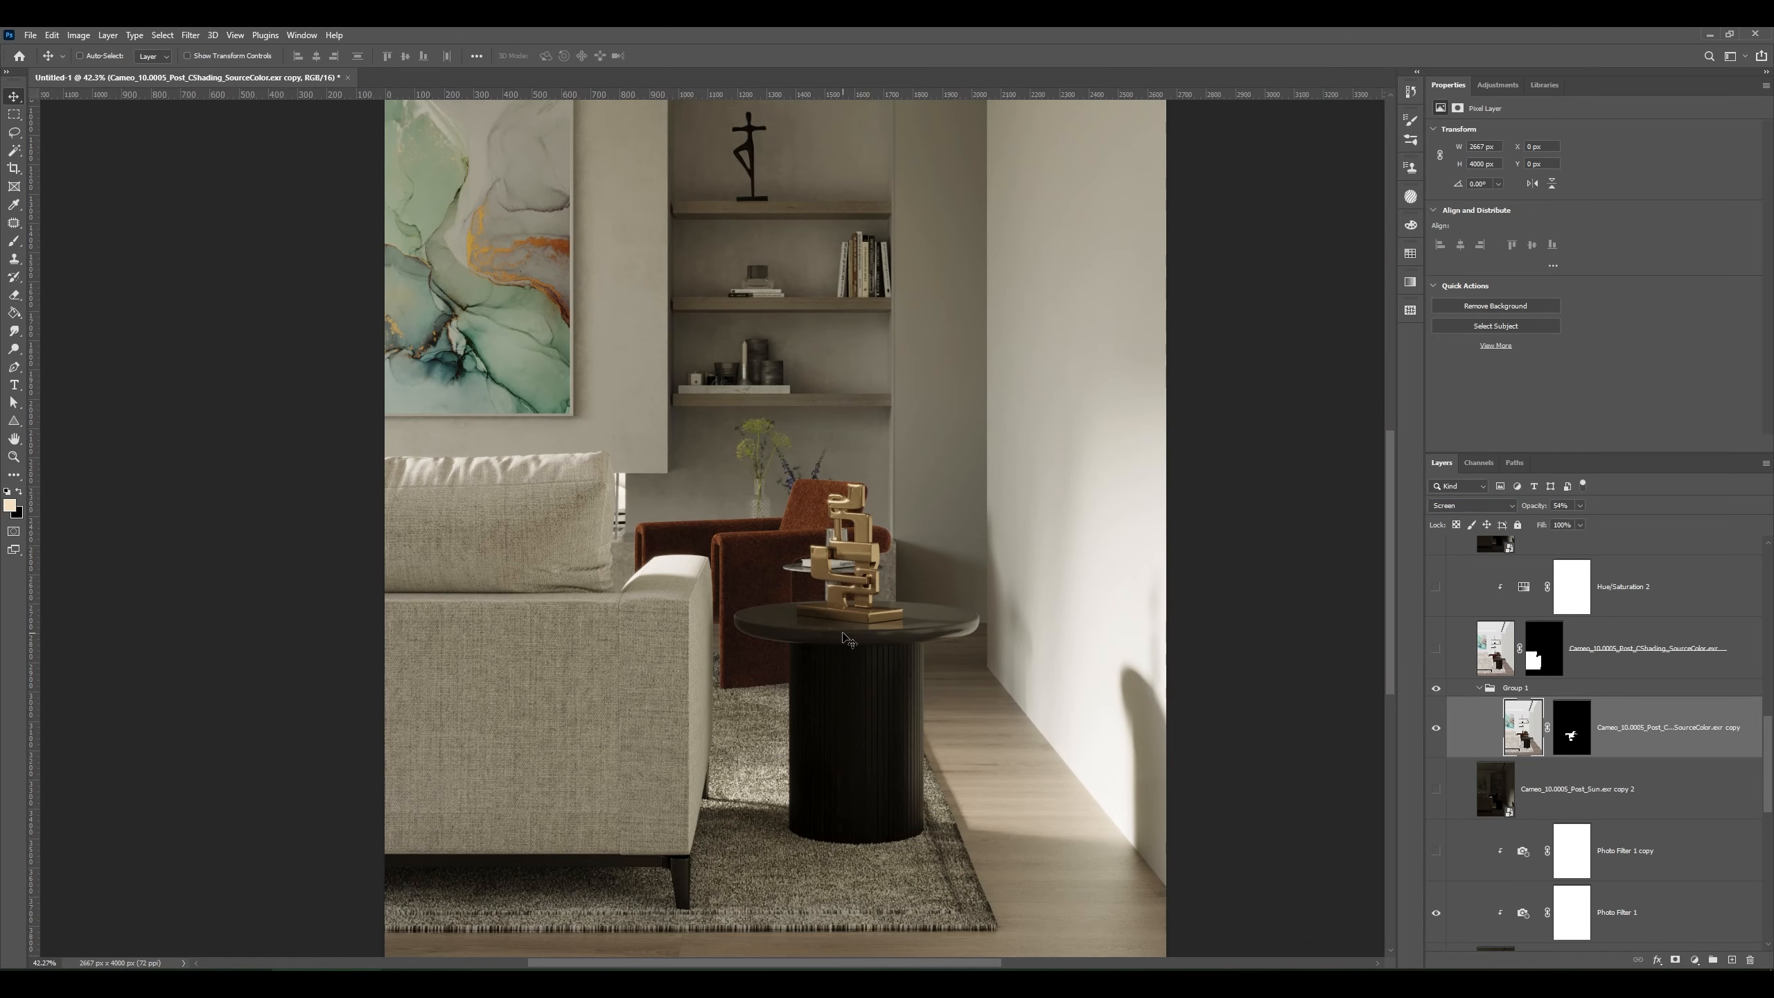
pyautogui.scroll(-2, 766, 589)
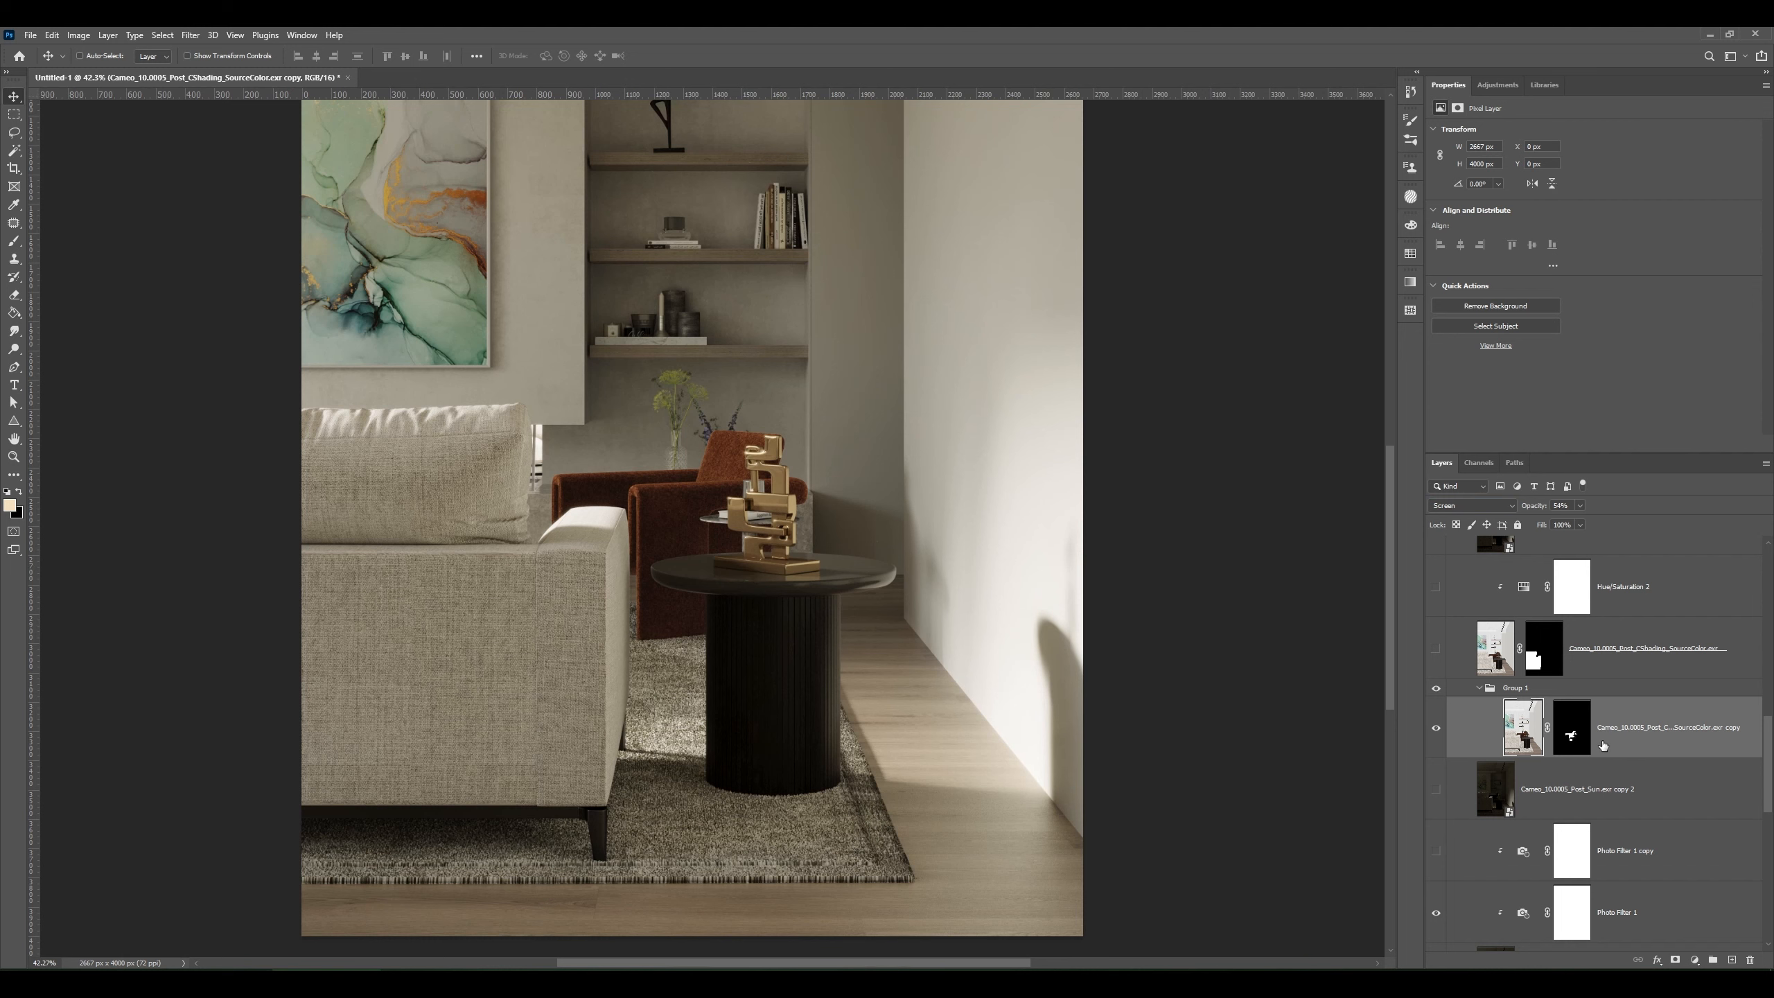
pyautogui.click(1436, 694)
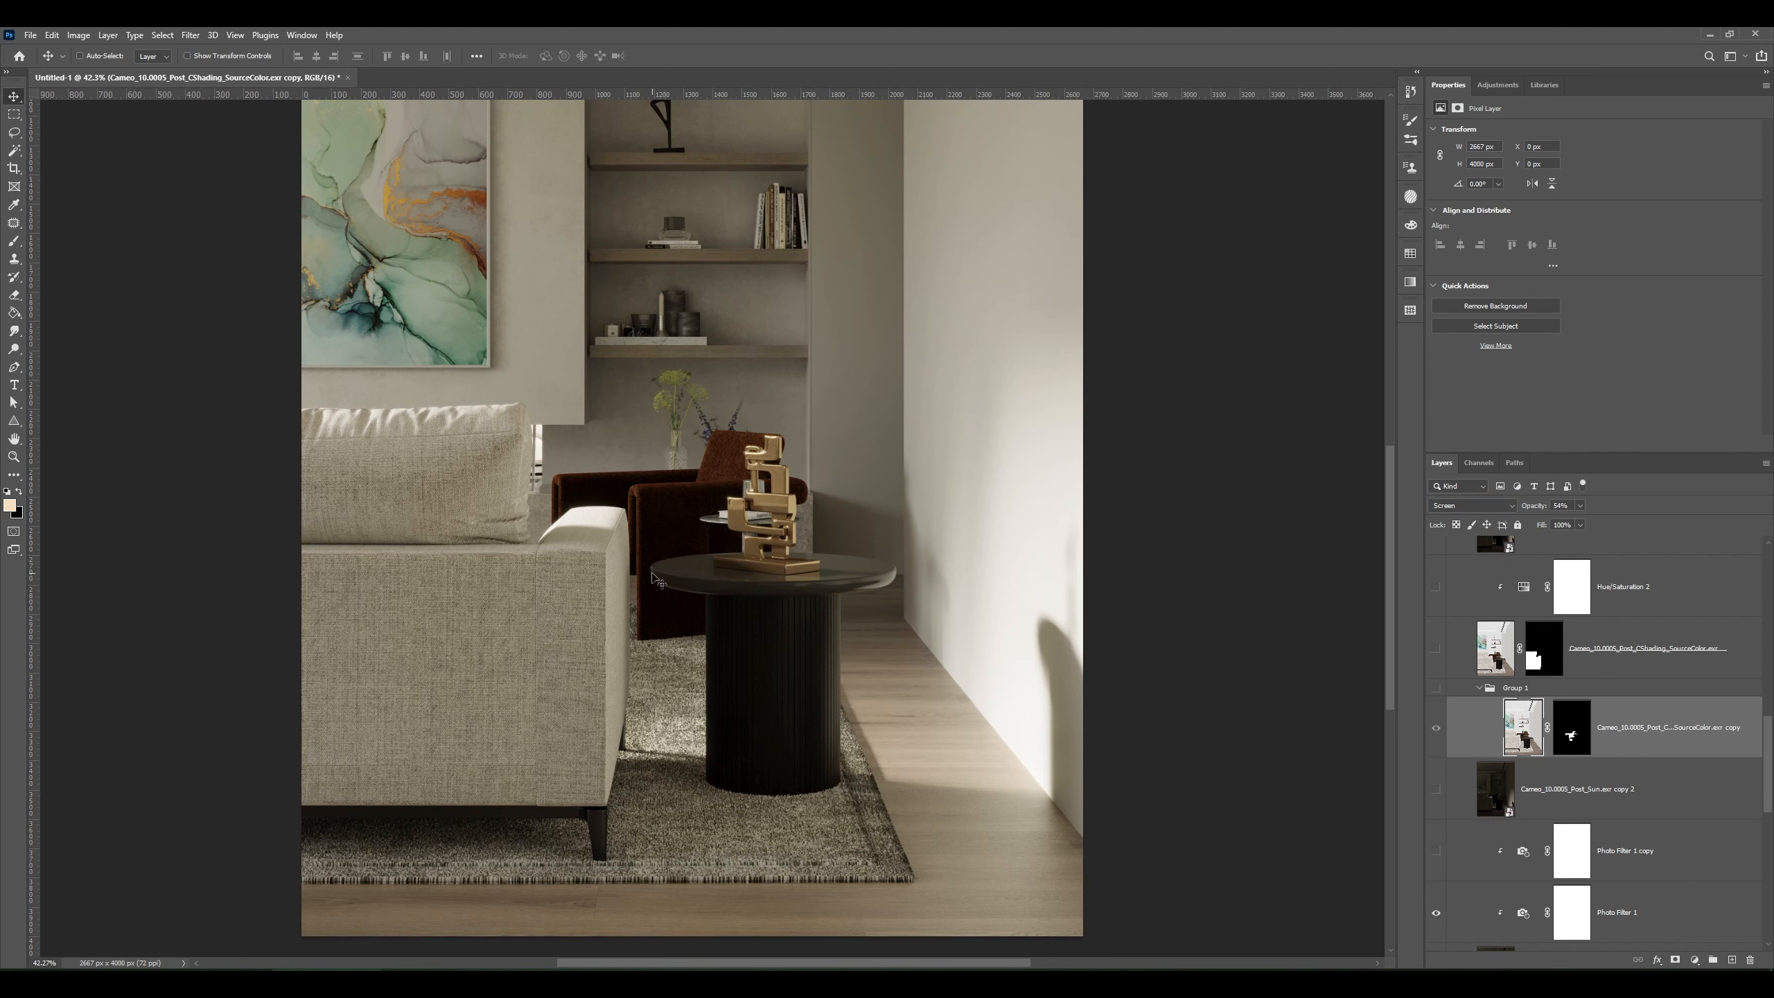
pyautogui.click(1436, 689)
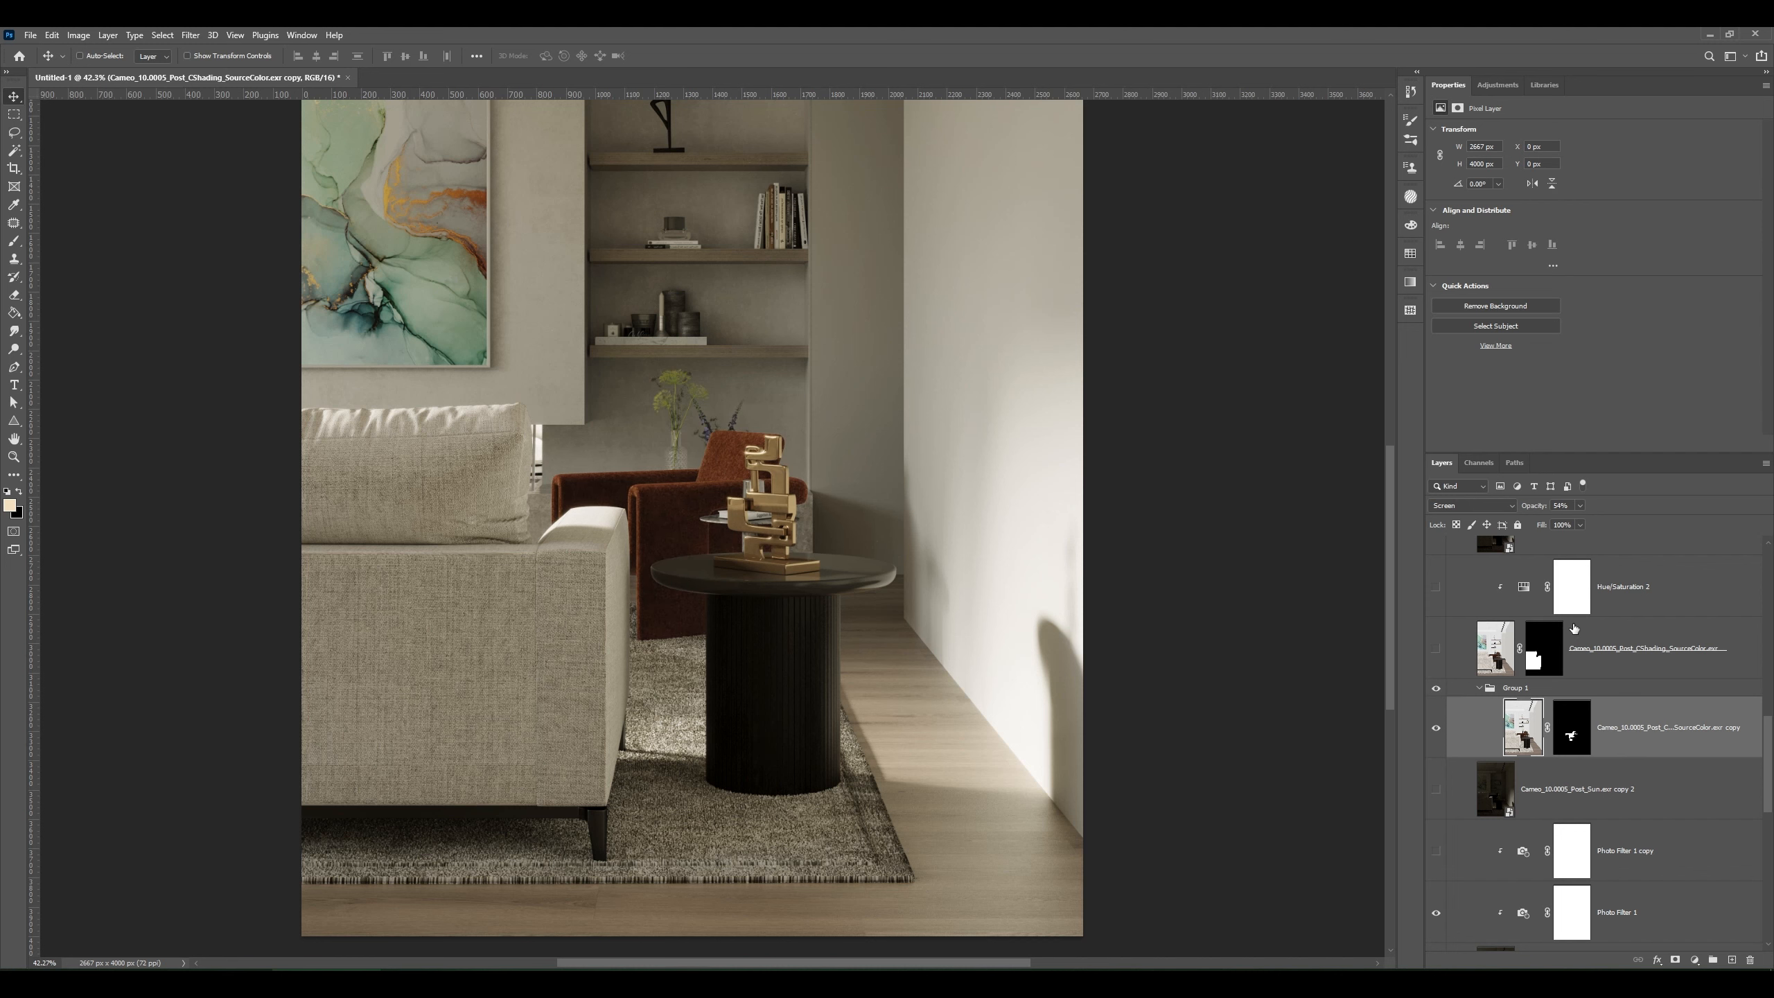
# - Change the masked SourceColor copy's blend mode to Linear Dodge (Add) and compare the armchair with and without it
pyautogui.click(1508, 510)
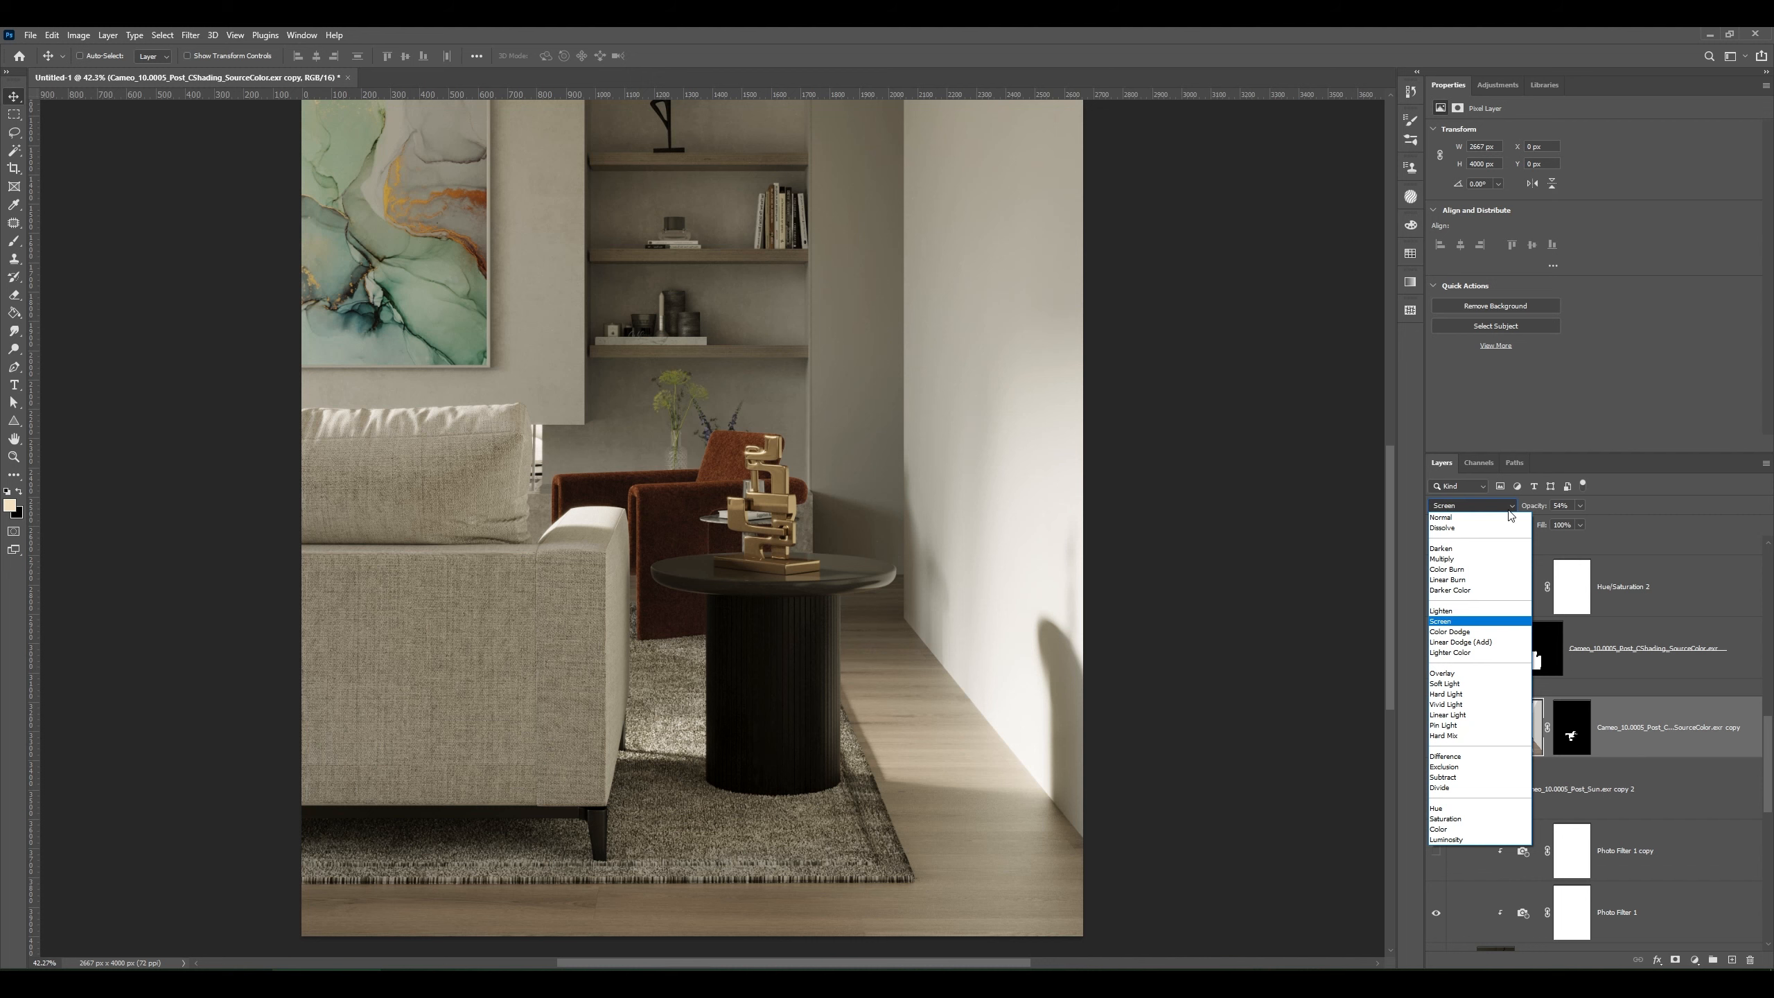
pyautogui.click(1508, 510)
pyautogui.press('Down')
pyautogui.press('Down')
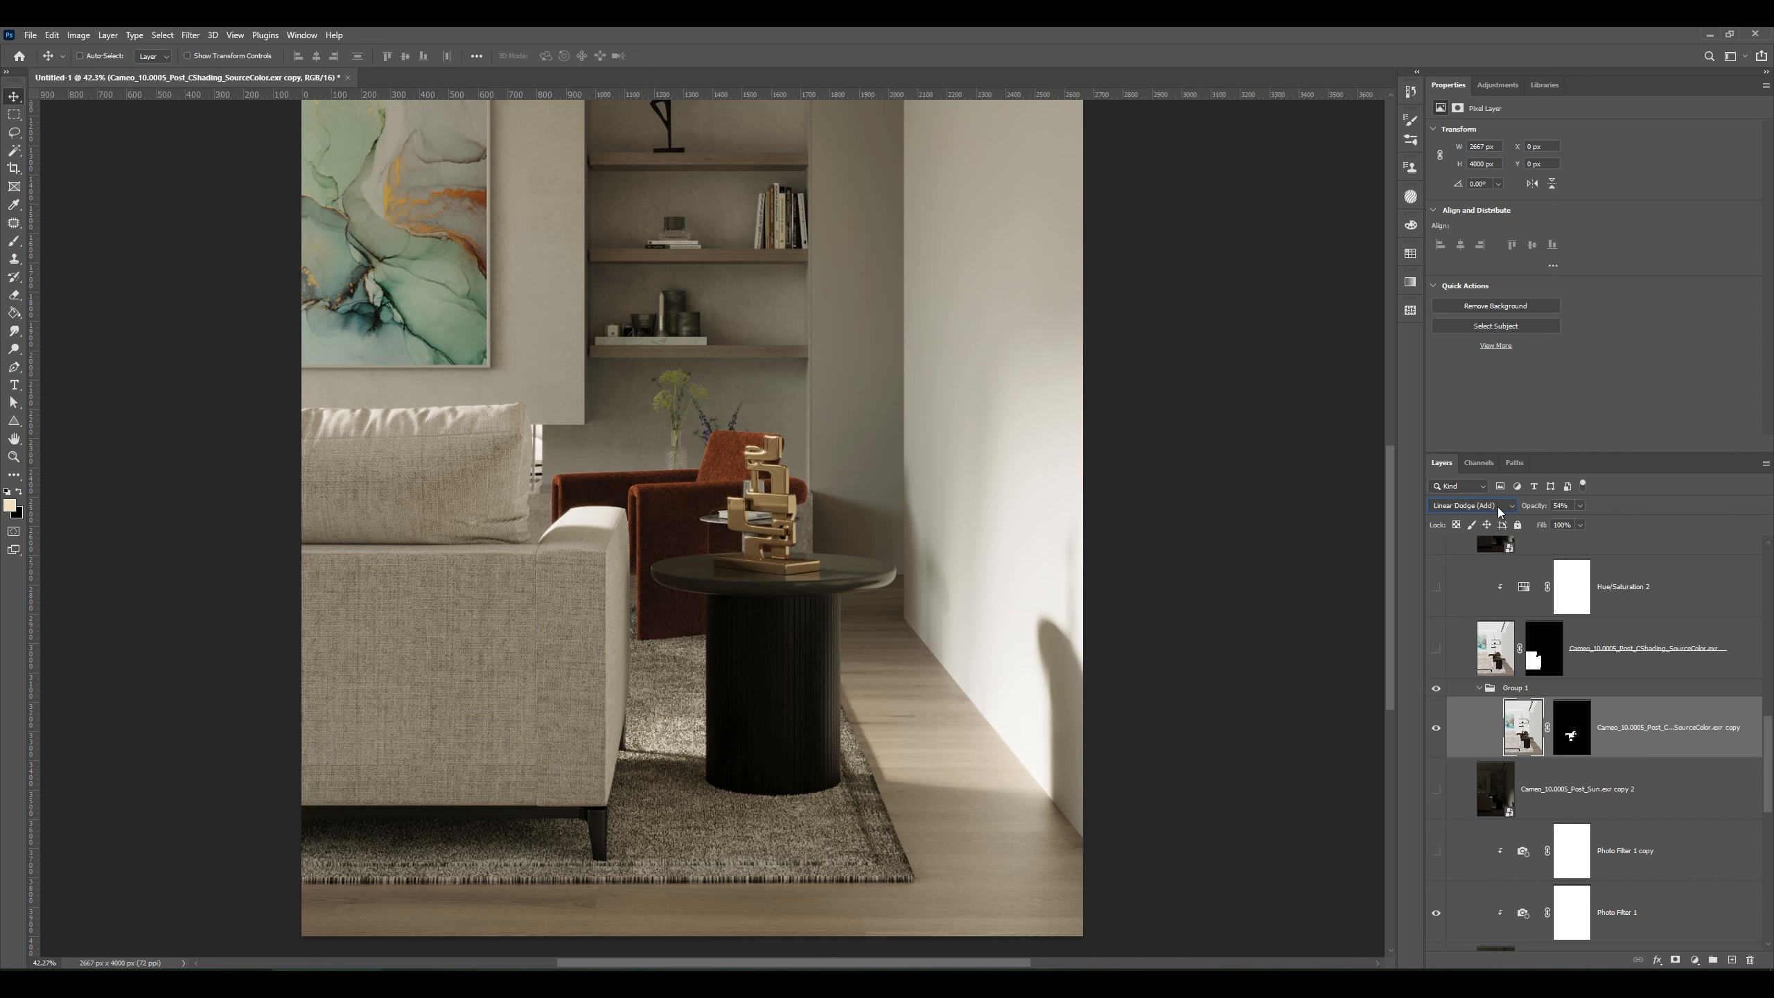
pyautogui.click(1436, 688)
pyautogui.click(1436, 689)
pyautogui.click(1437, 727)
pyautogui.click(1436, 727)
# - Fine-tune the masked SourceColor copy's opacity and inspect the brightened armchair up close
pyautogui.moveTo(1536, 512); pyautogui.dragTo(1546, 514)
pyautogui.scroll(3, 713, 478)
pyautogui.scroll(3, 712, 475)
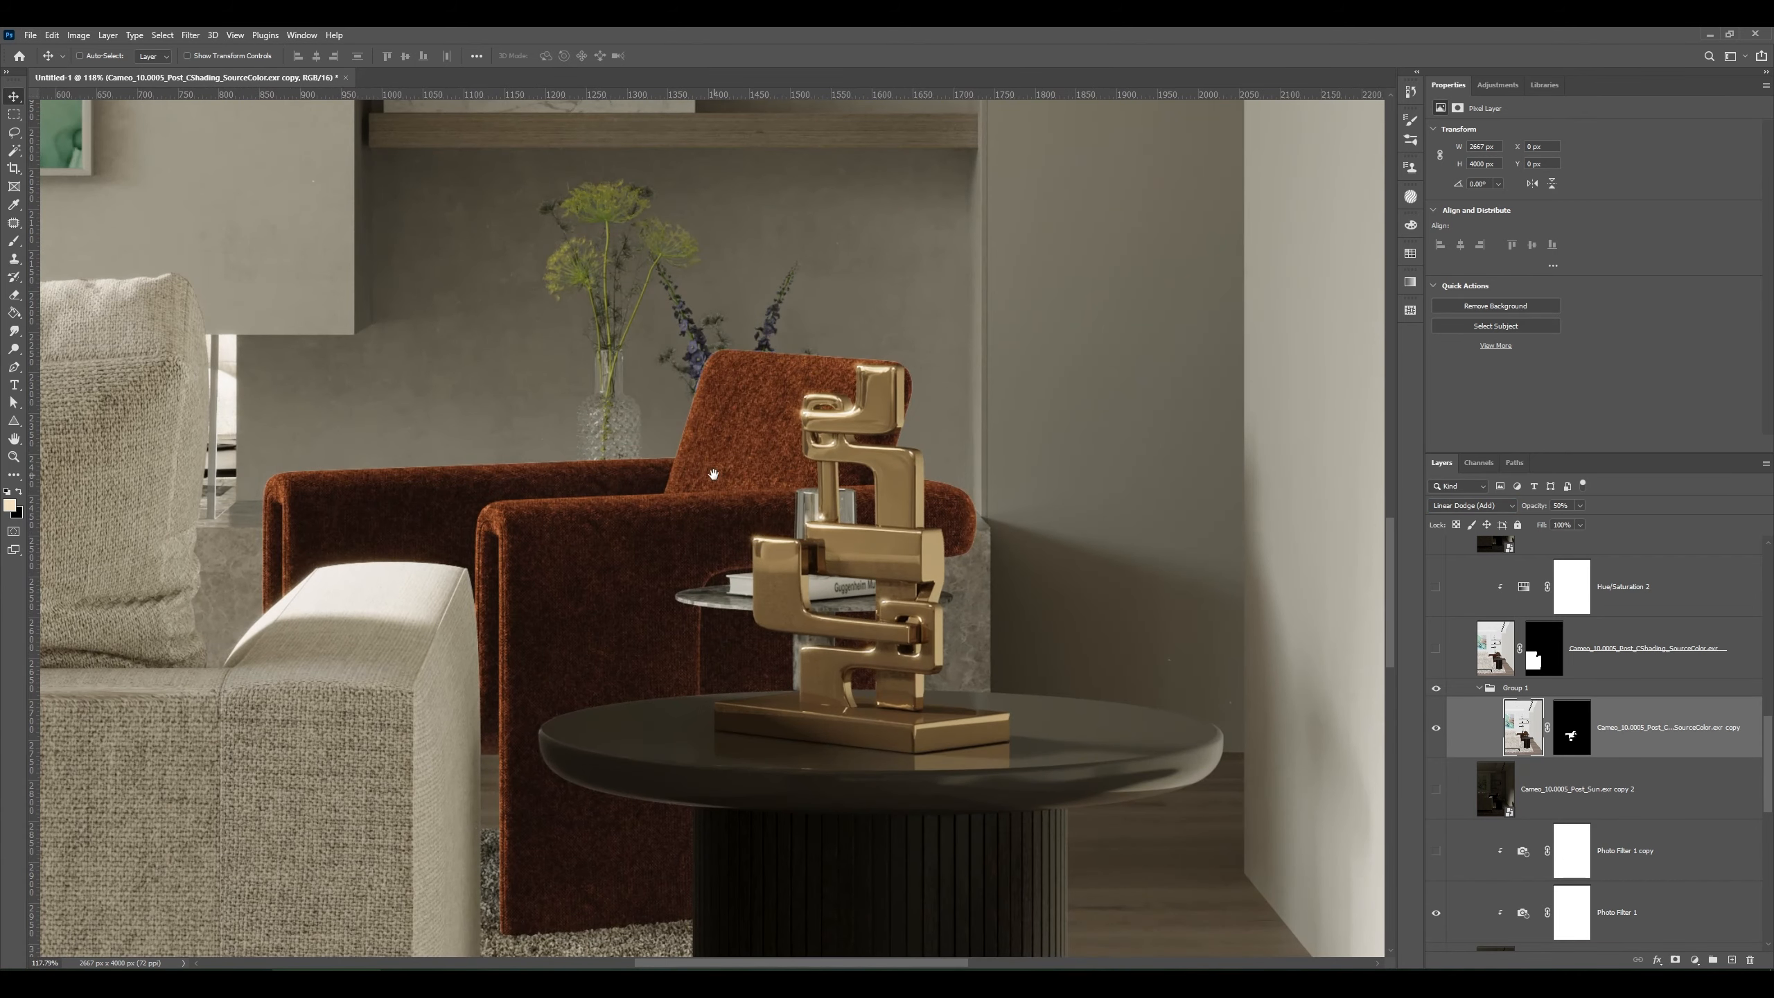
pyautogui.moveTo(706, 469); pyautogui.dragTo(851, 464)
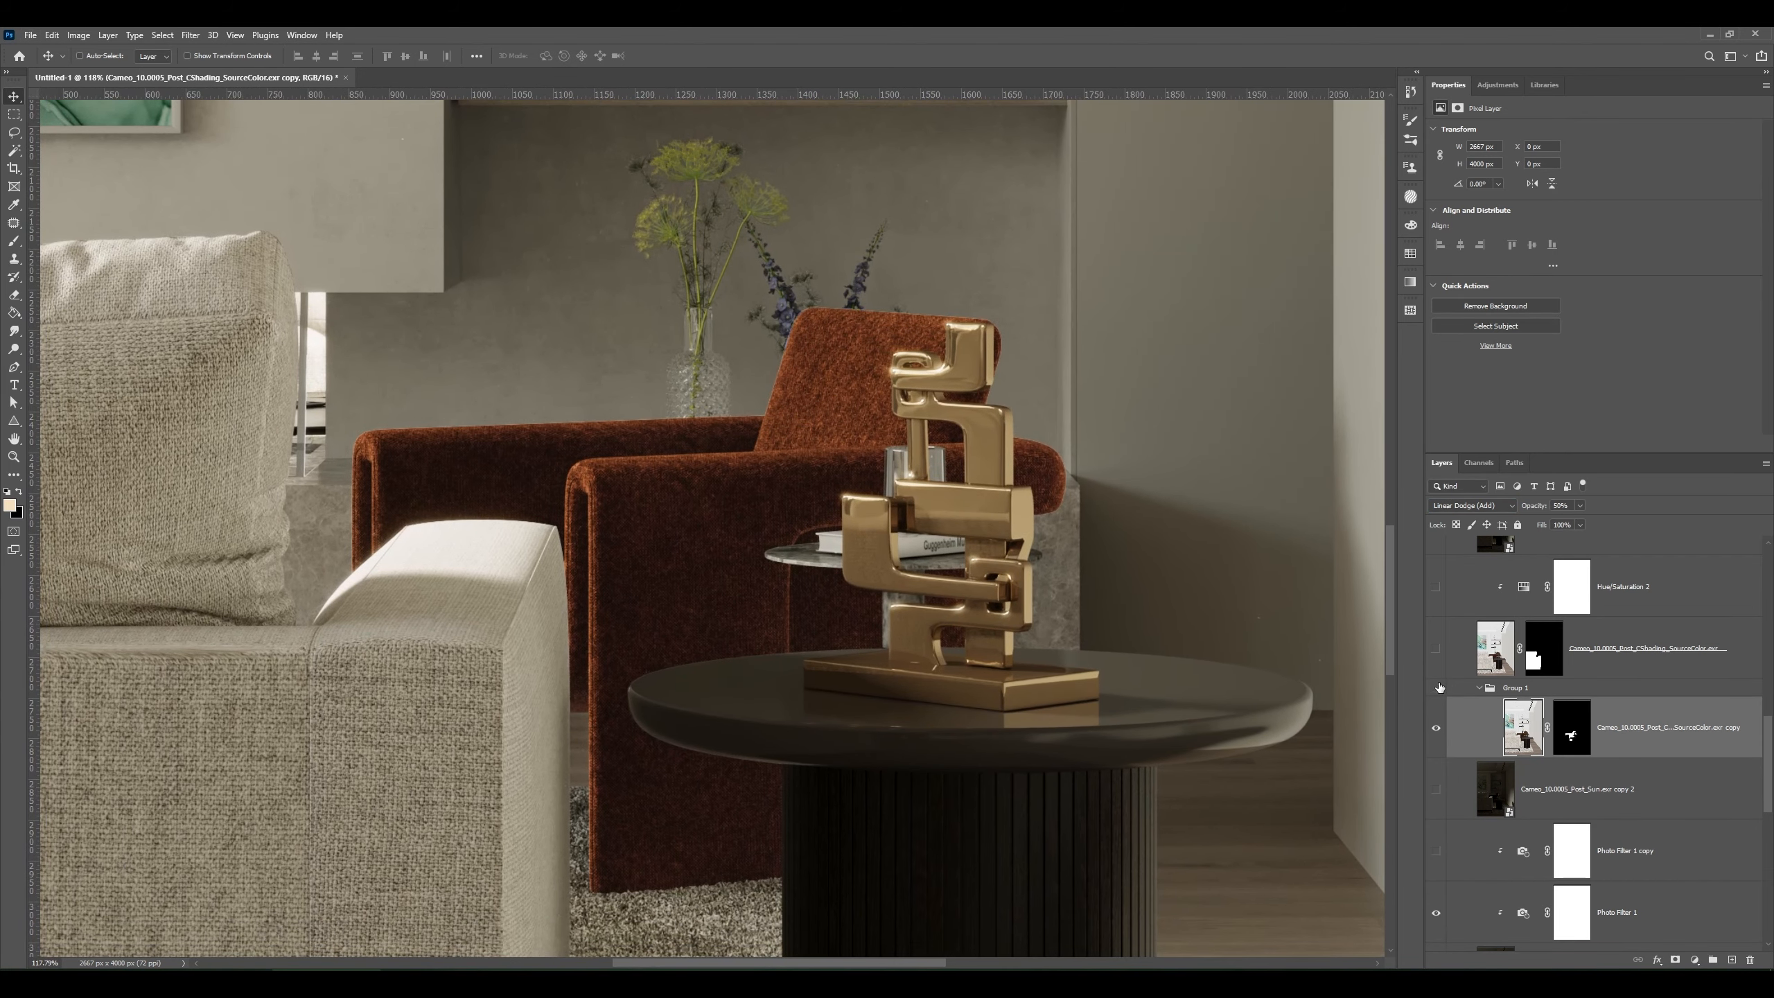
pyautogui.click(1437, 688)
# - Add a layer mask to Group 1 and paint black over the armchair's backrest and upper arms to remove the brightening
pyautogui.click(1543, 692)
pyautogui.click(1676, 961)
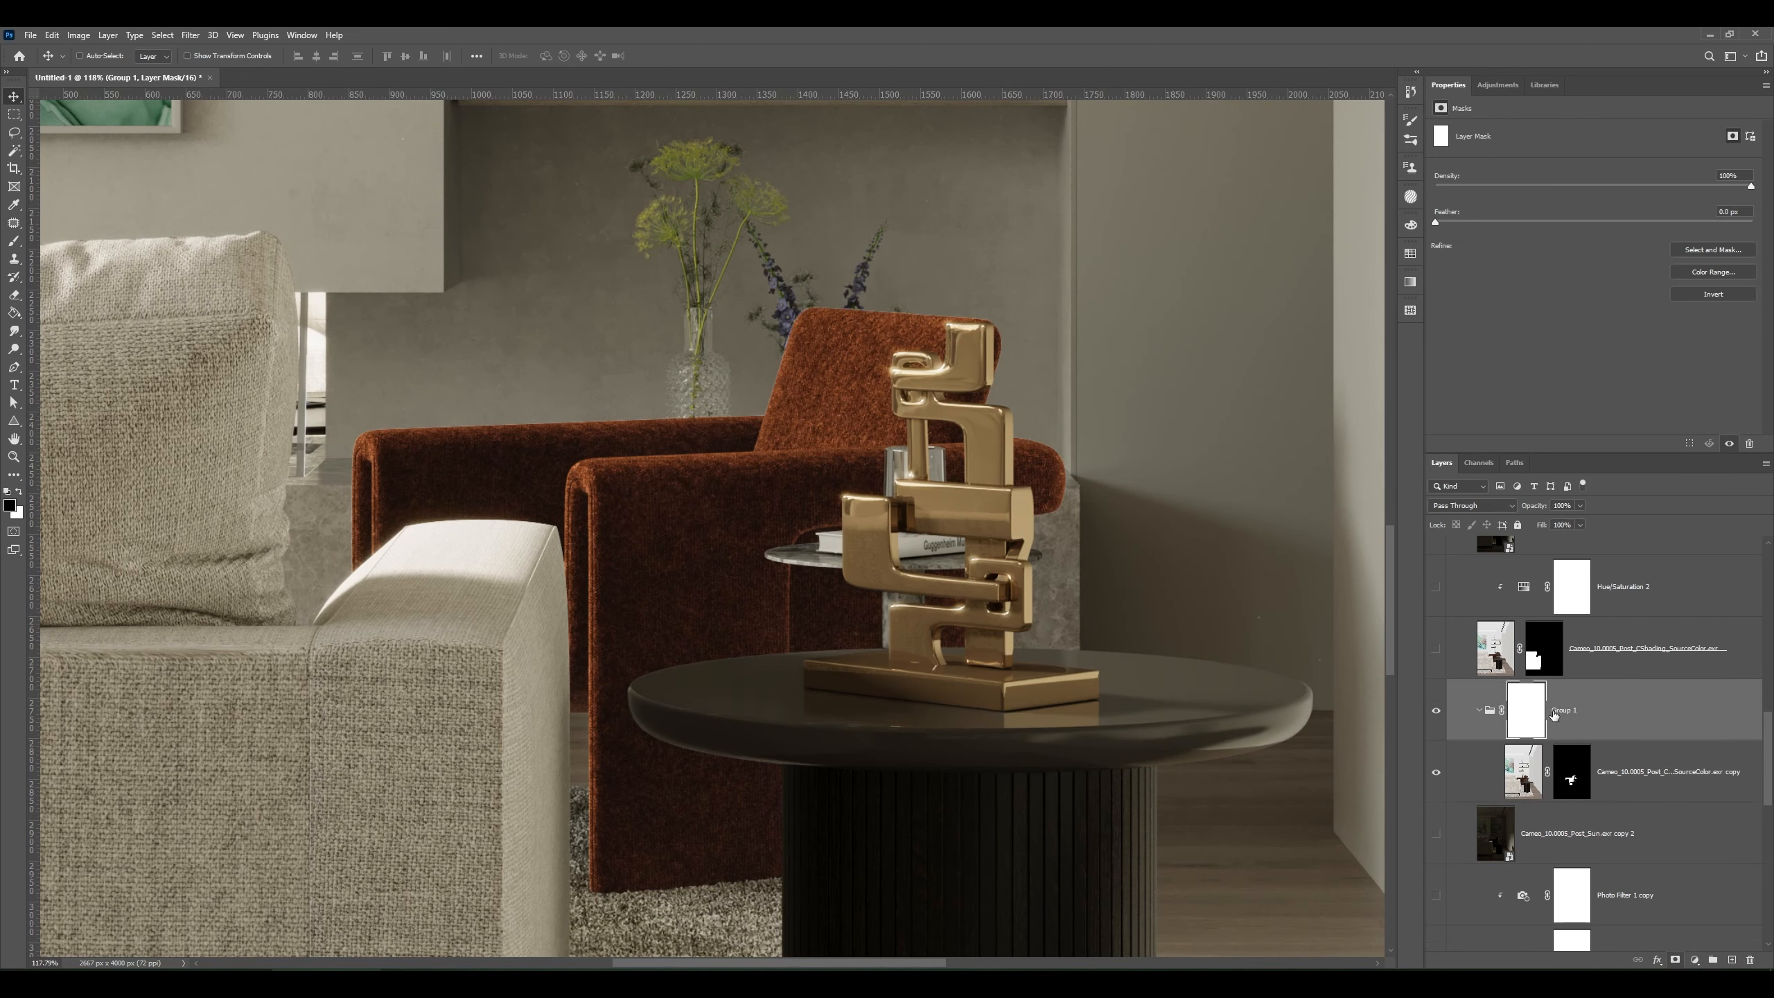
pyautogui.press('b')
pyautogui.moveTo(883, 413); pyautogui.dragTo(726, 396)
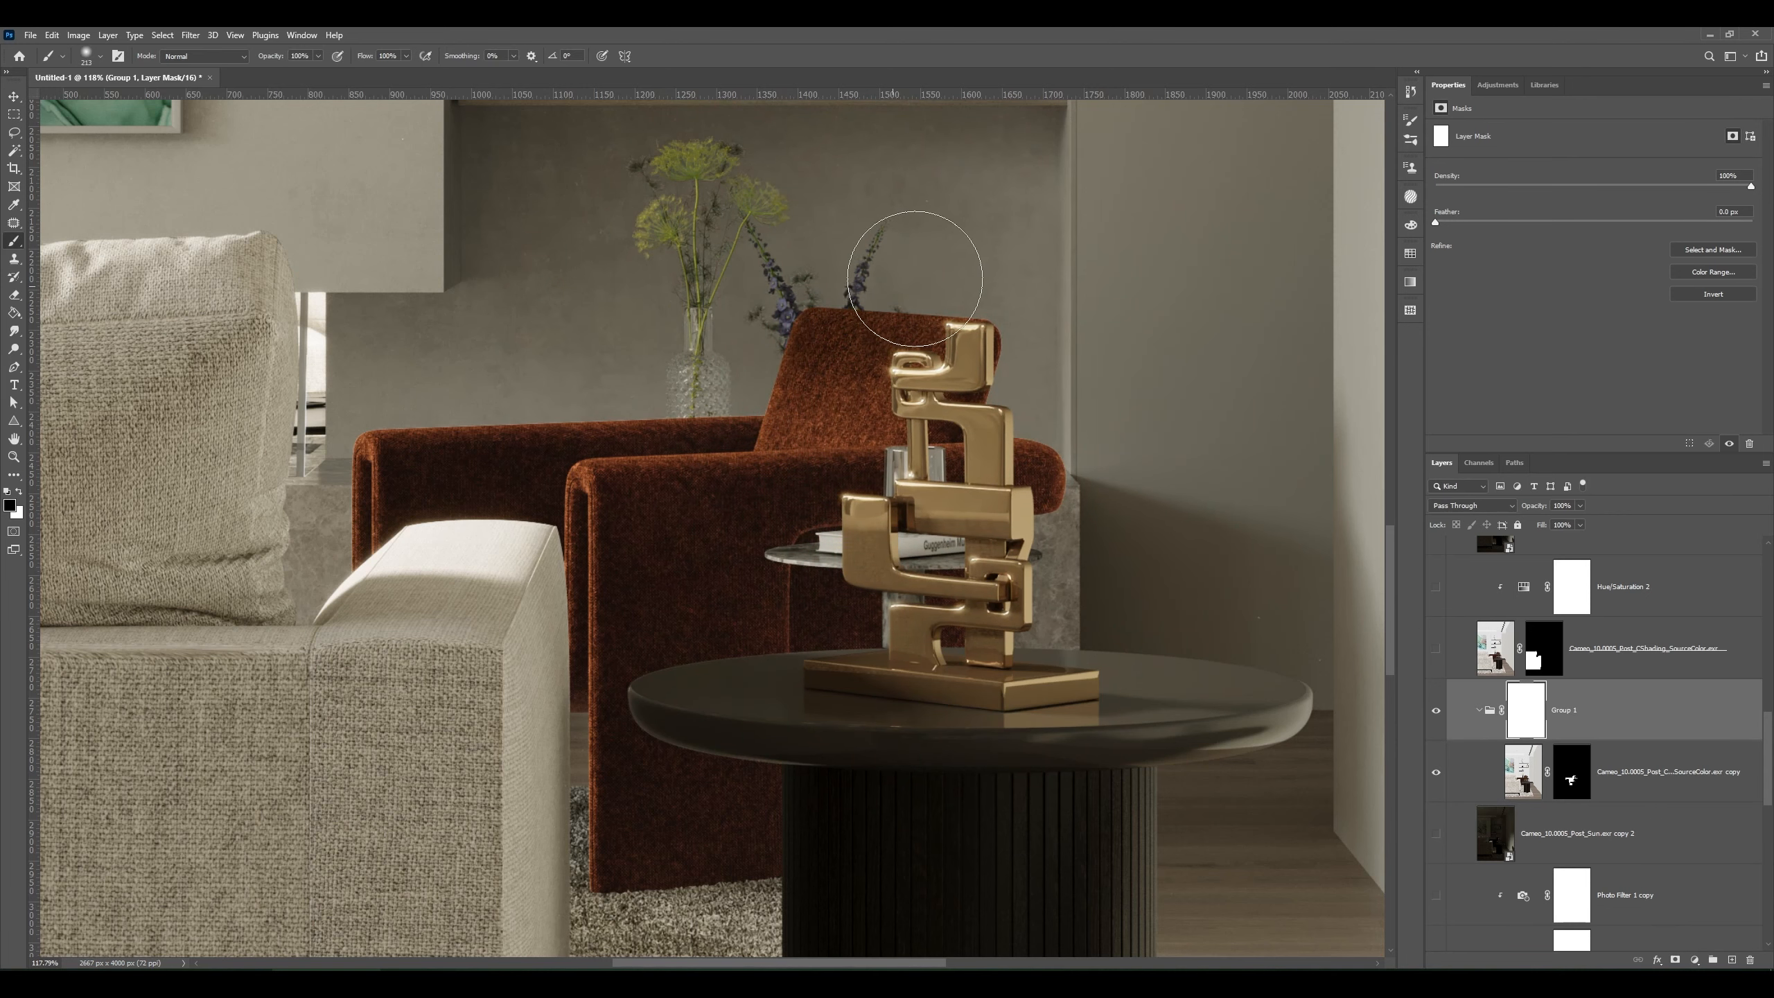
pyautogui.moveTo(880, 342)
pyautogui.mouseDown()
pyautogui.moveTo(416, 337)
pyautogui.moveTo(855, 305)
pyautogui.mouseUp()
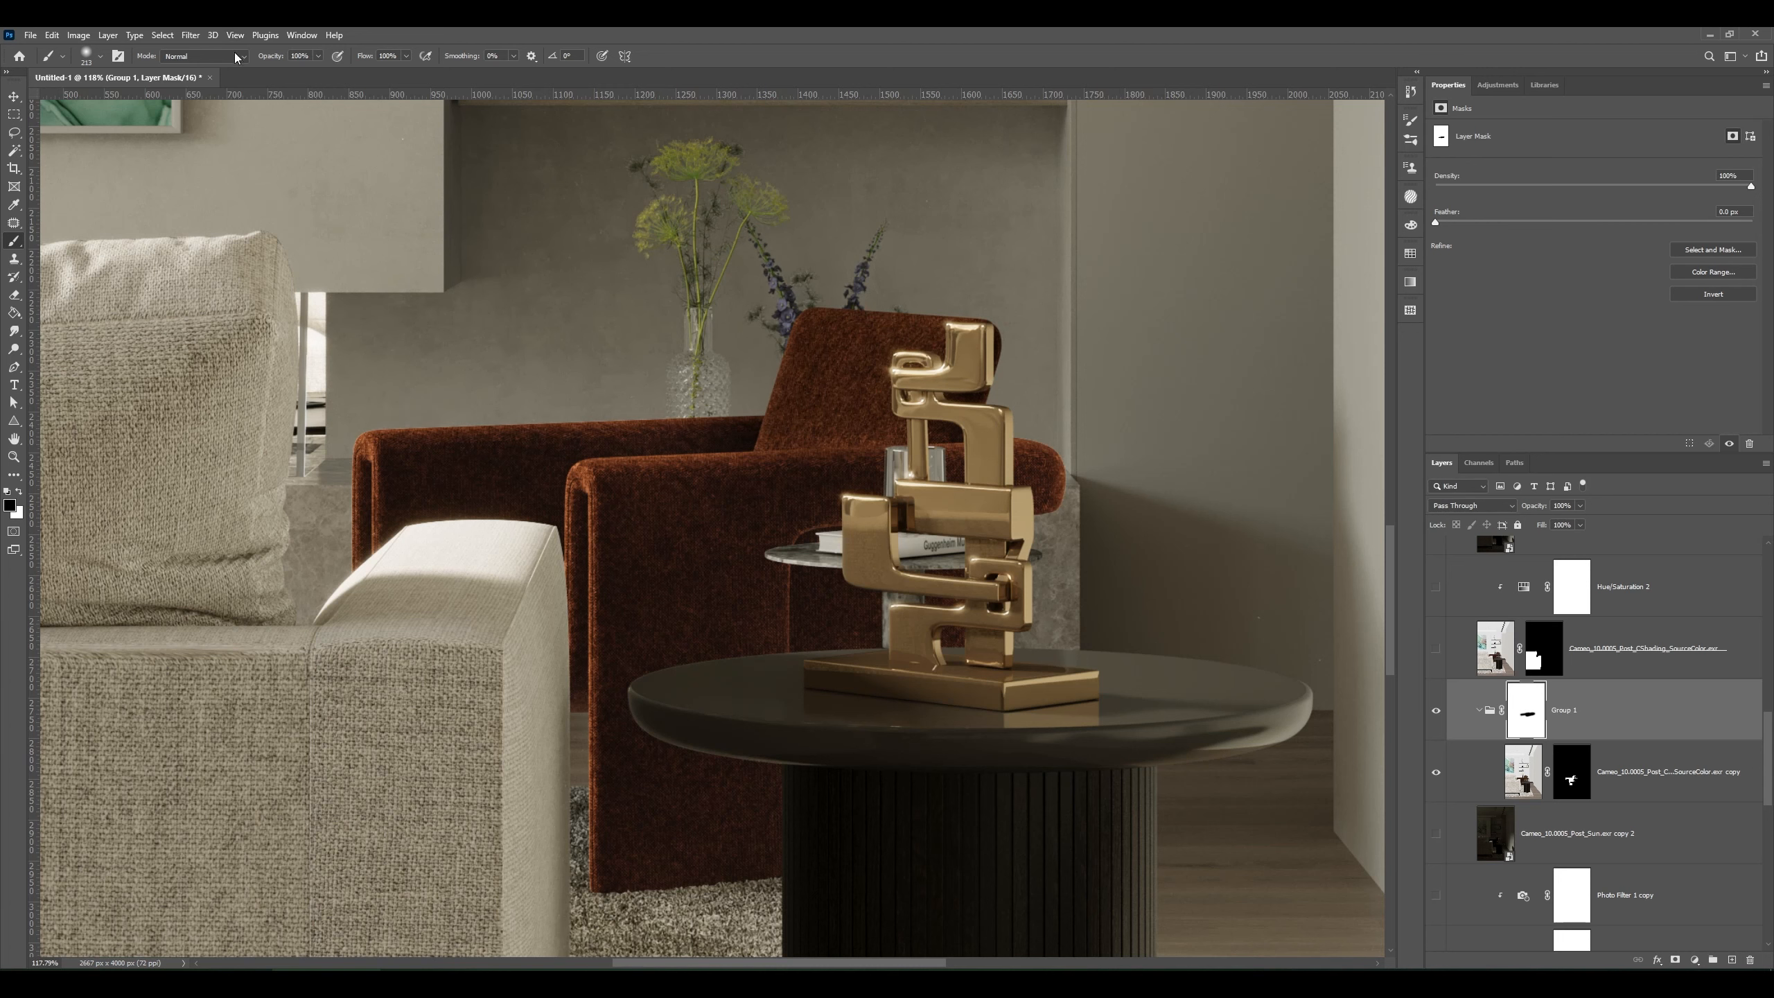
# - Set the brush opacity to 19% and switch the painting colour to white for Group 1's layer mask
pyautogui.moveTo(276, 59); pyautogui.dragTo(228, 63)
pyautogui.press('x')
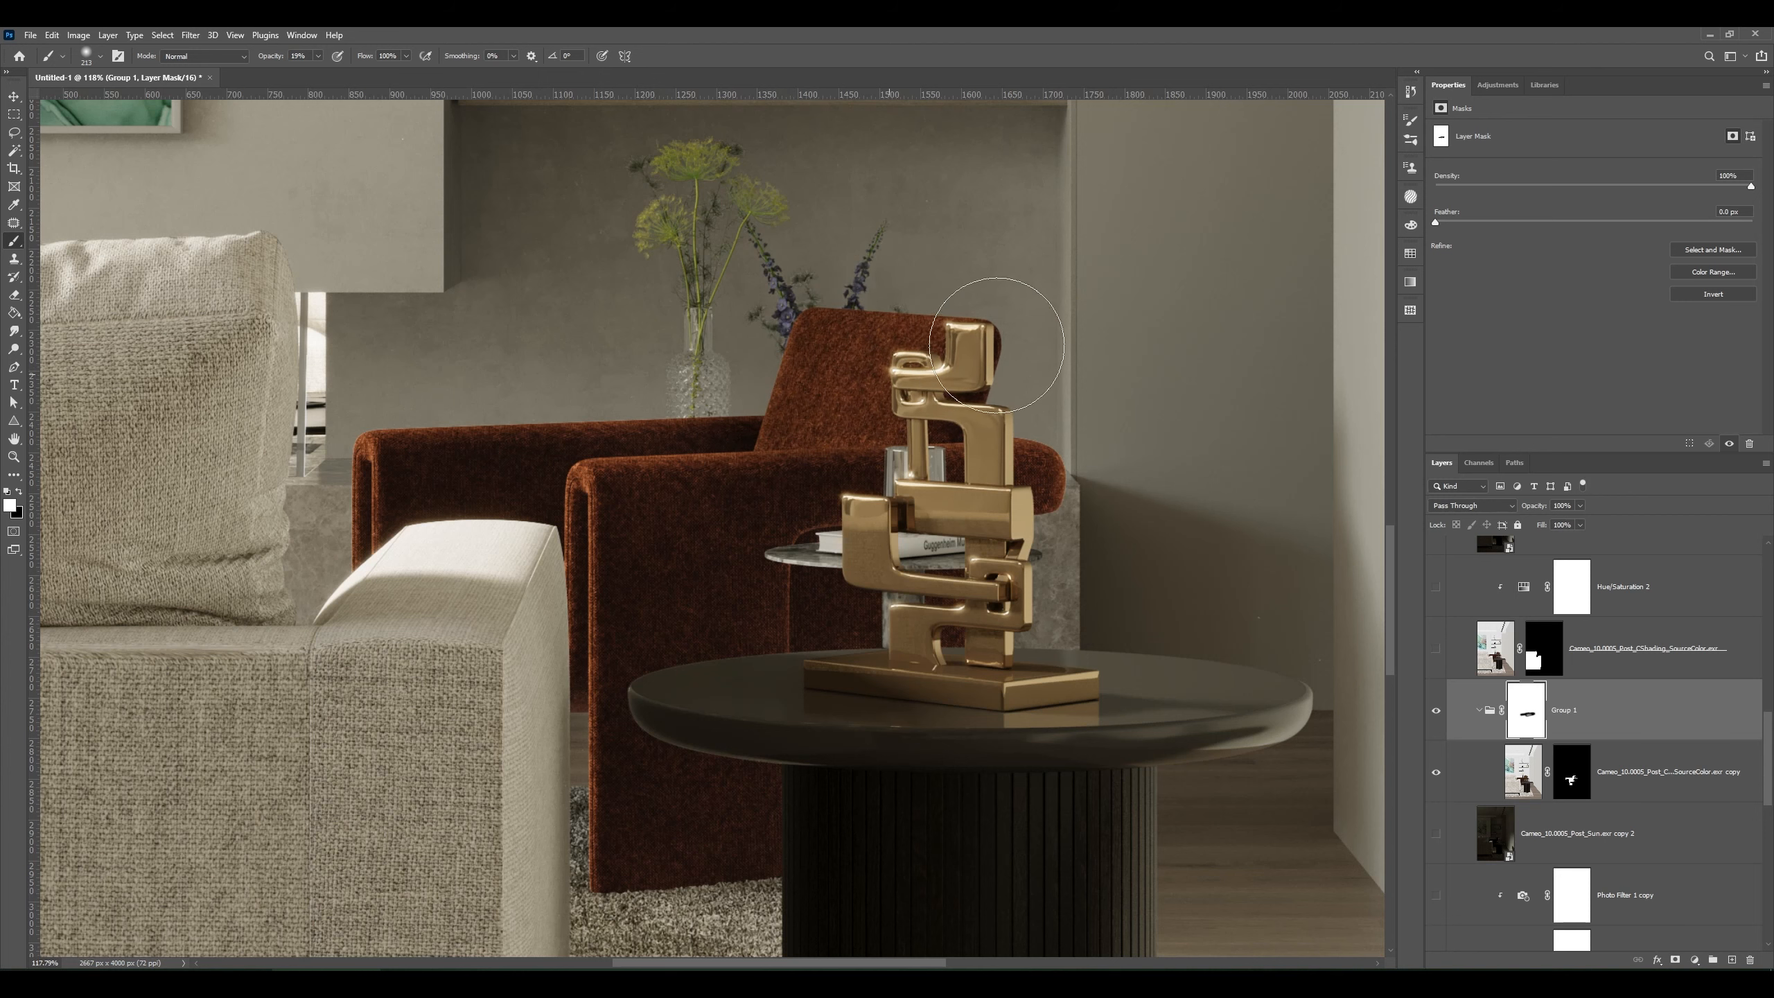
pyautogui.press('v')
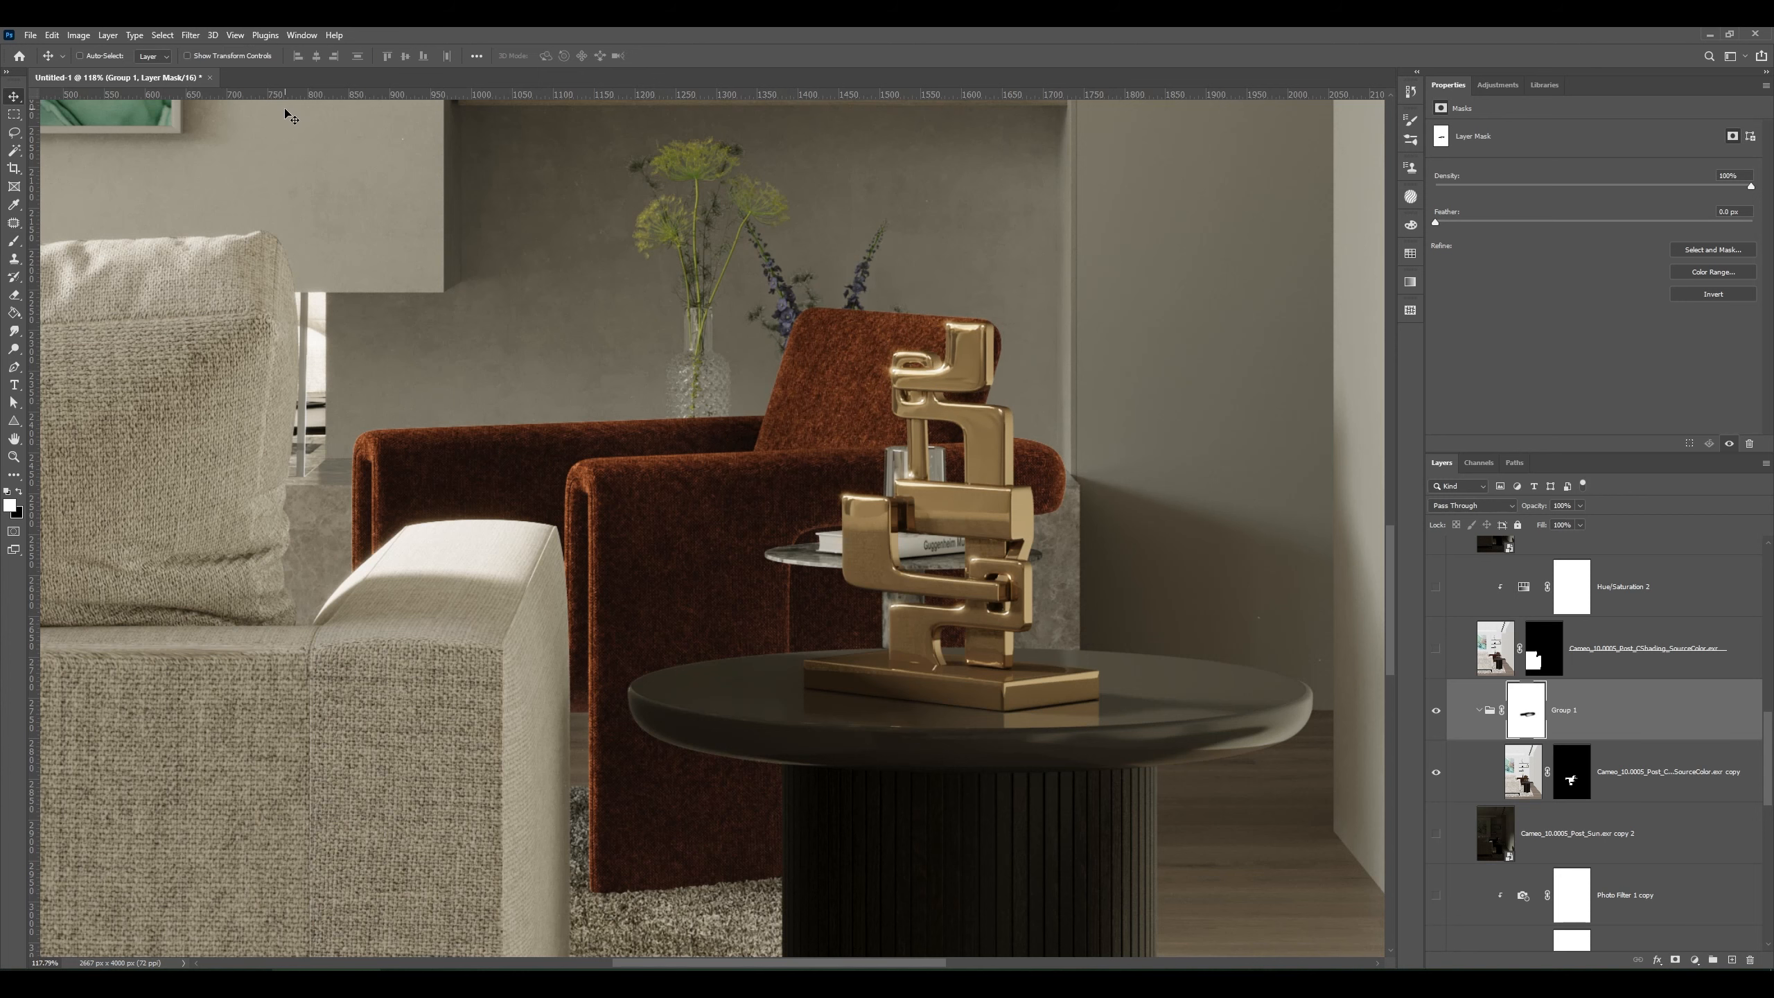
pyautogui.press('b')
pyautogui.press('v')
# - Compare the armchair in the wider room view with the masked Group 1 hidden and shown
pyautogui.scroll(-5, 917, 442)
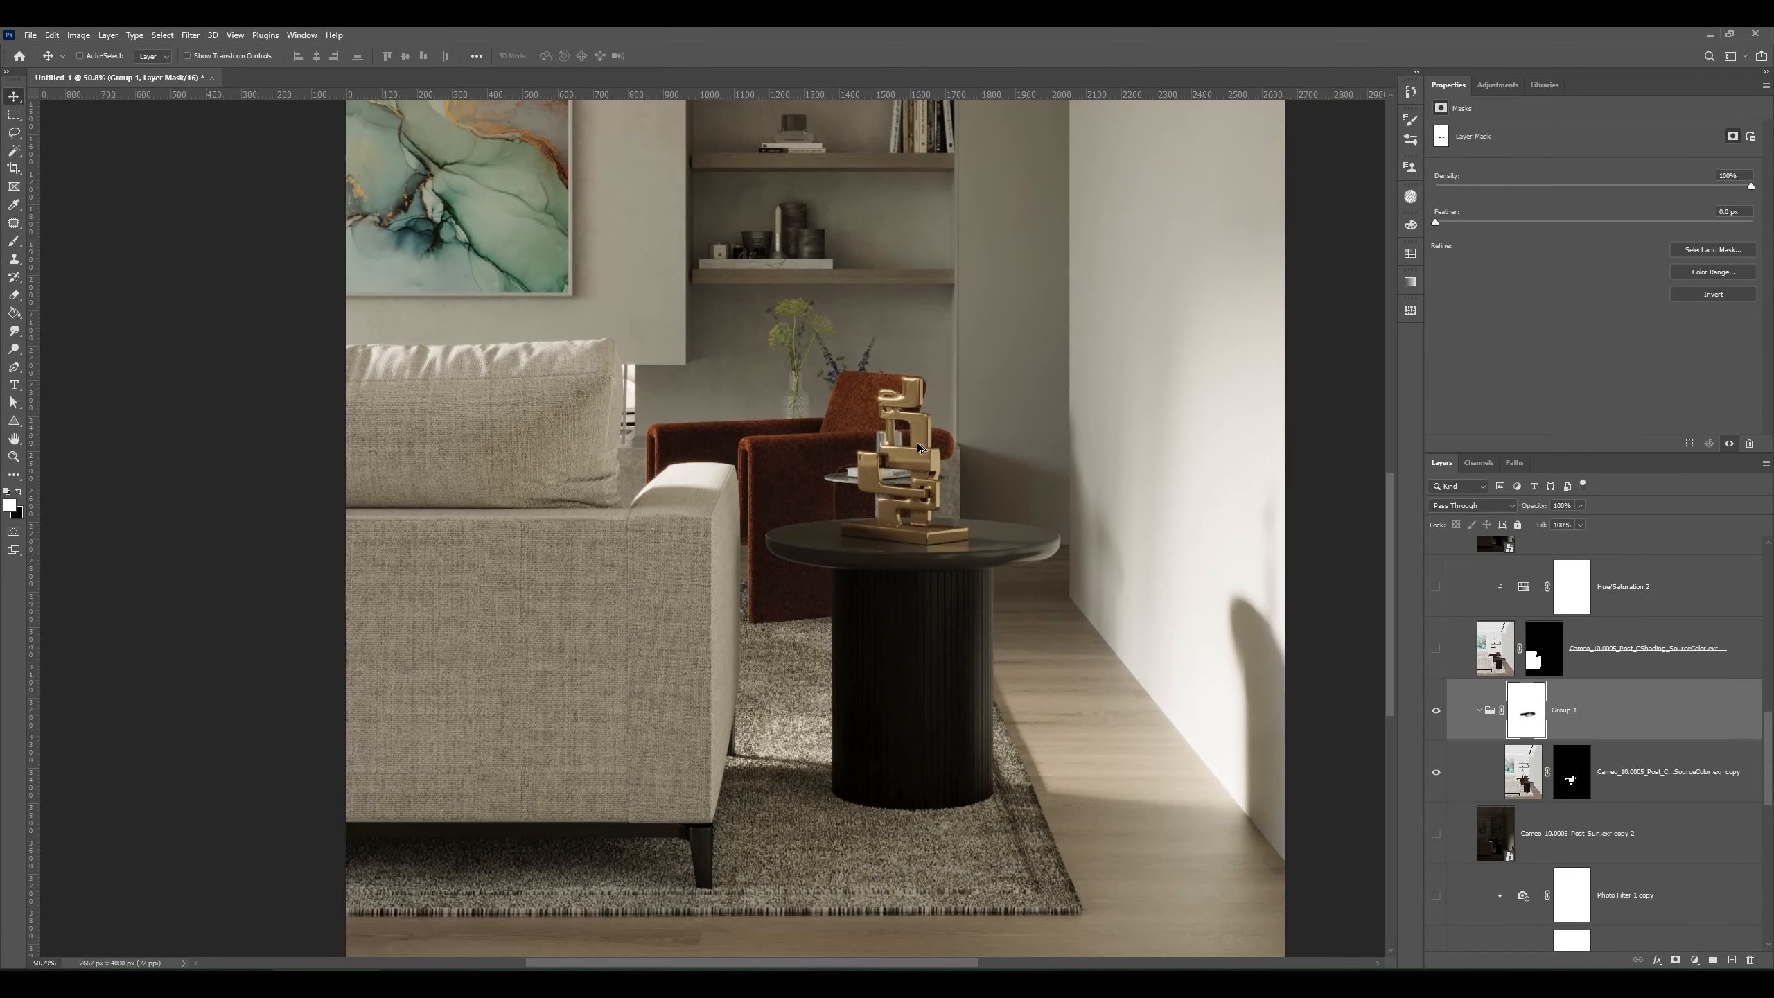
pyautogui.click(1436, 711)
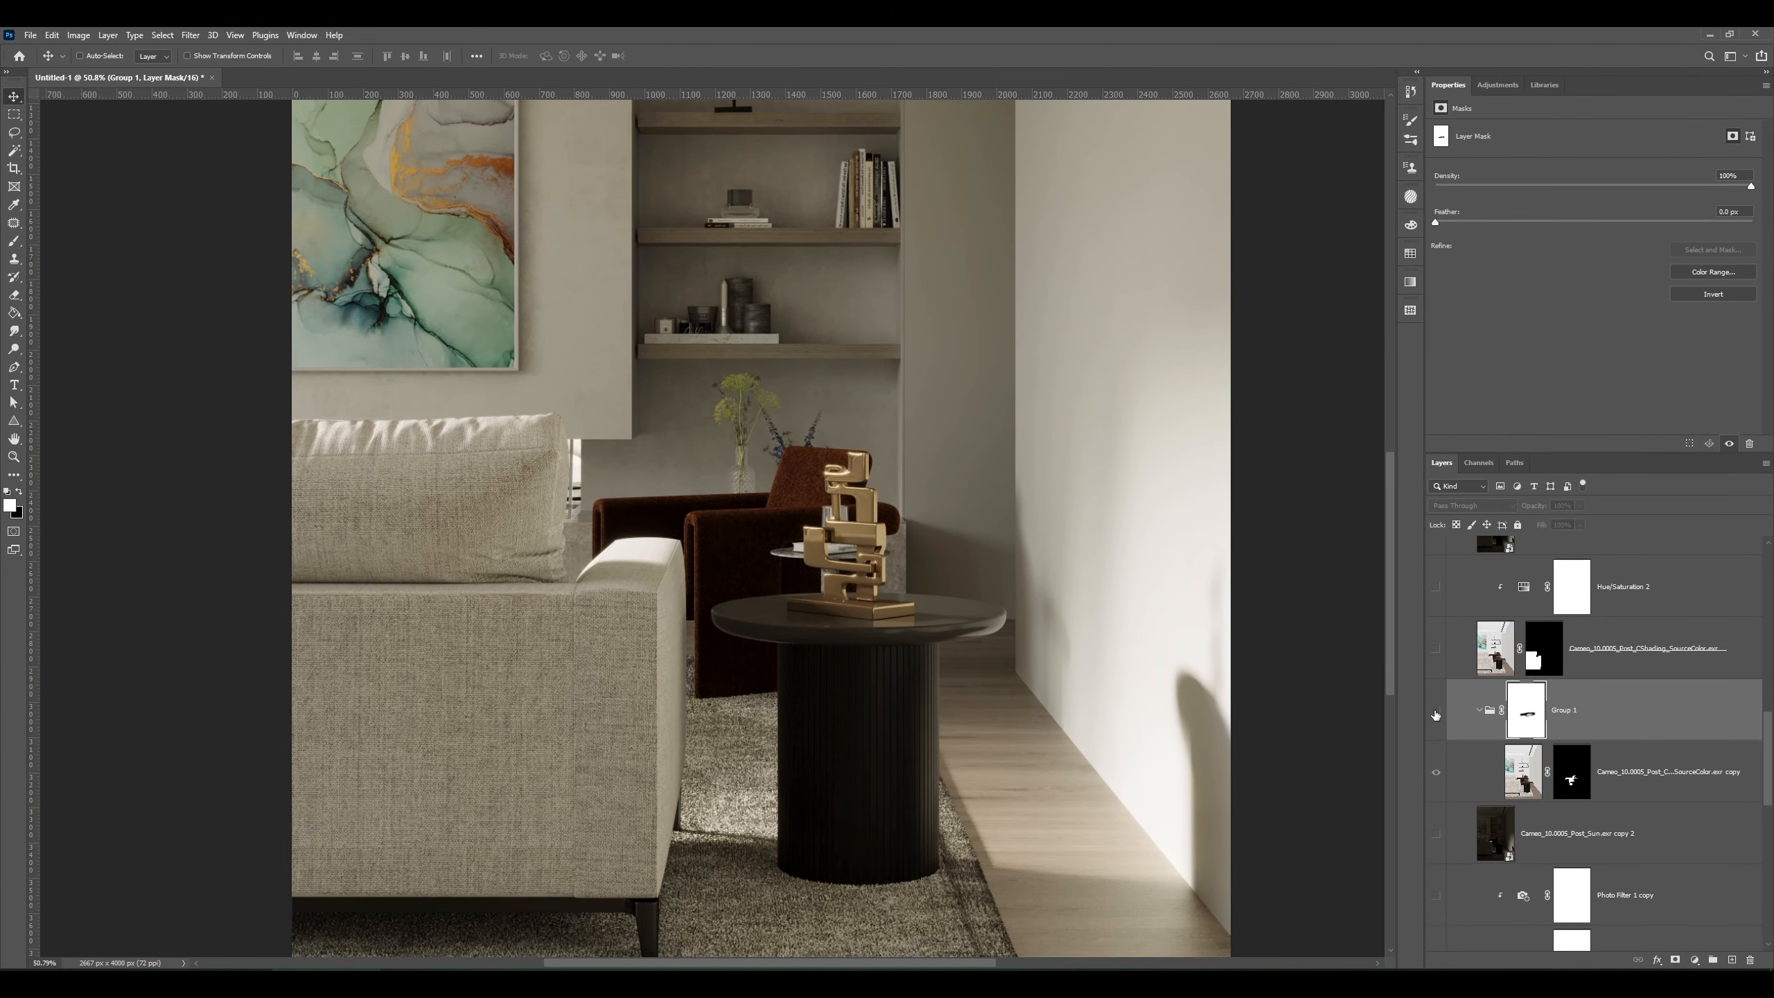
pyautogui.click(1436, 711)
pyautogui.click(1436, 714)
pyautogui.moveTo(925, 560); pyautogui.dragTo(870, 625)
# - Show the masked SourceColor layer on the sofa and hide its clipped Hue/Saturation 2 adjustment
pyautogui.scroll(2, 1704, 725)
pyautogui.scroll(1, 1670, 751)
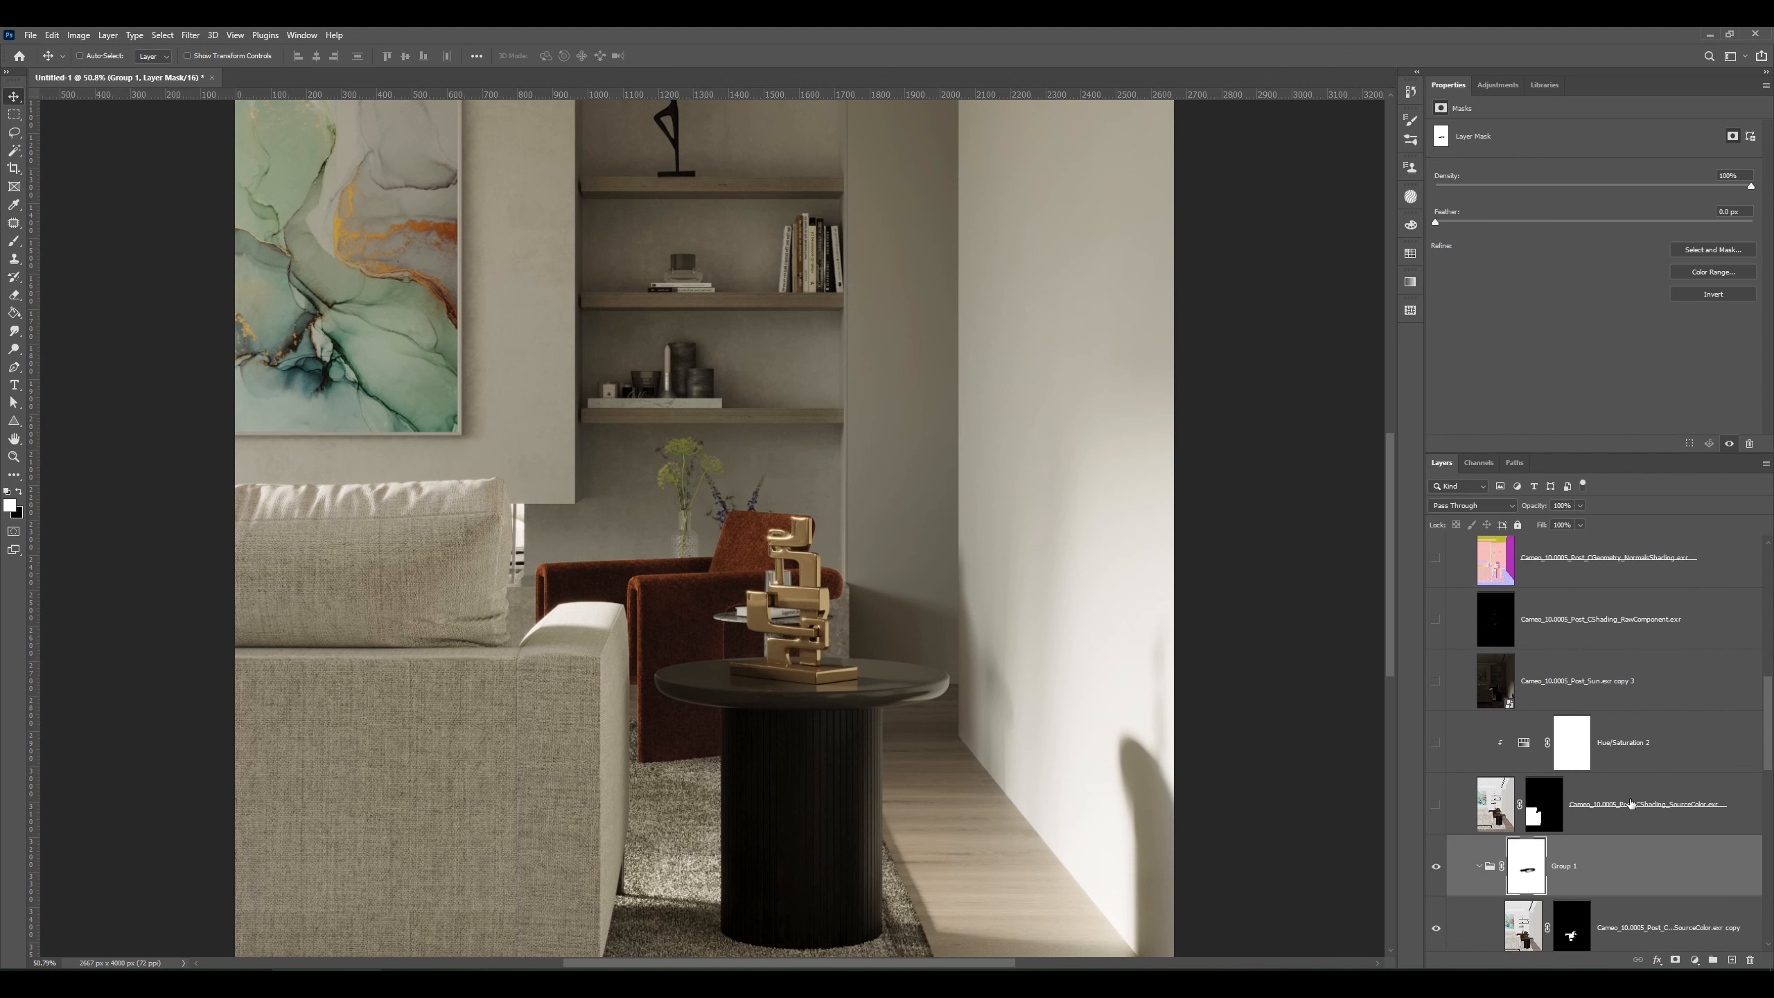
pyautogui.click(1631, 804)
pyautogui.moveTo(1086, 742); pyautogui.dragTo(1137, 609)
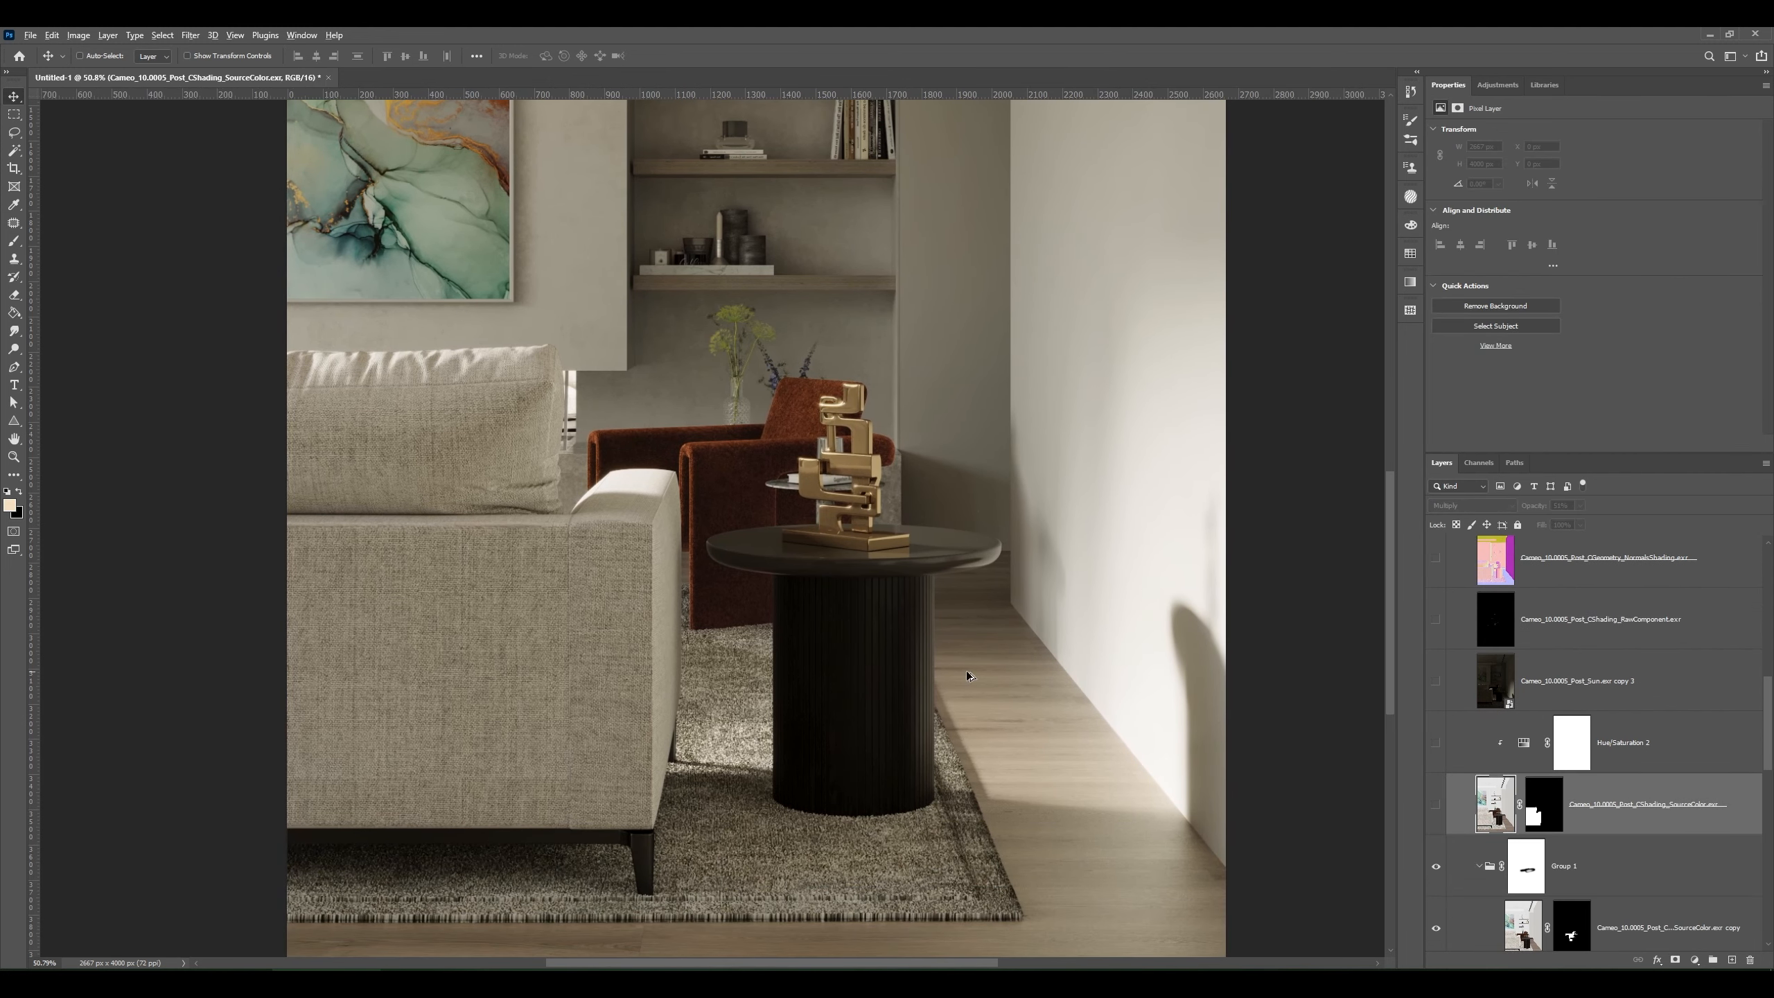
pyautogui.moveTo(676, 673); pyautogui.dragTo(902, 637)
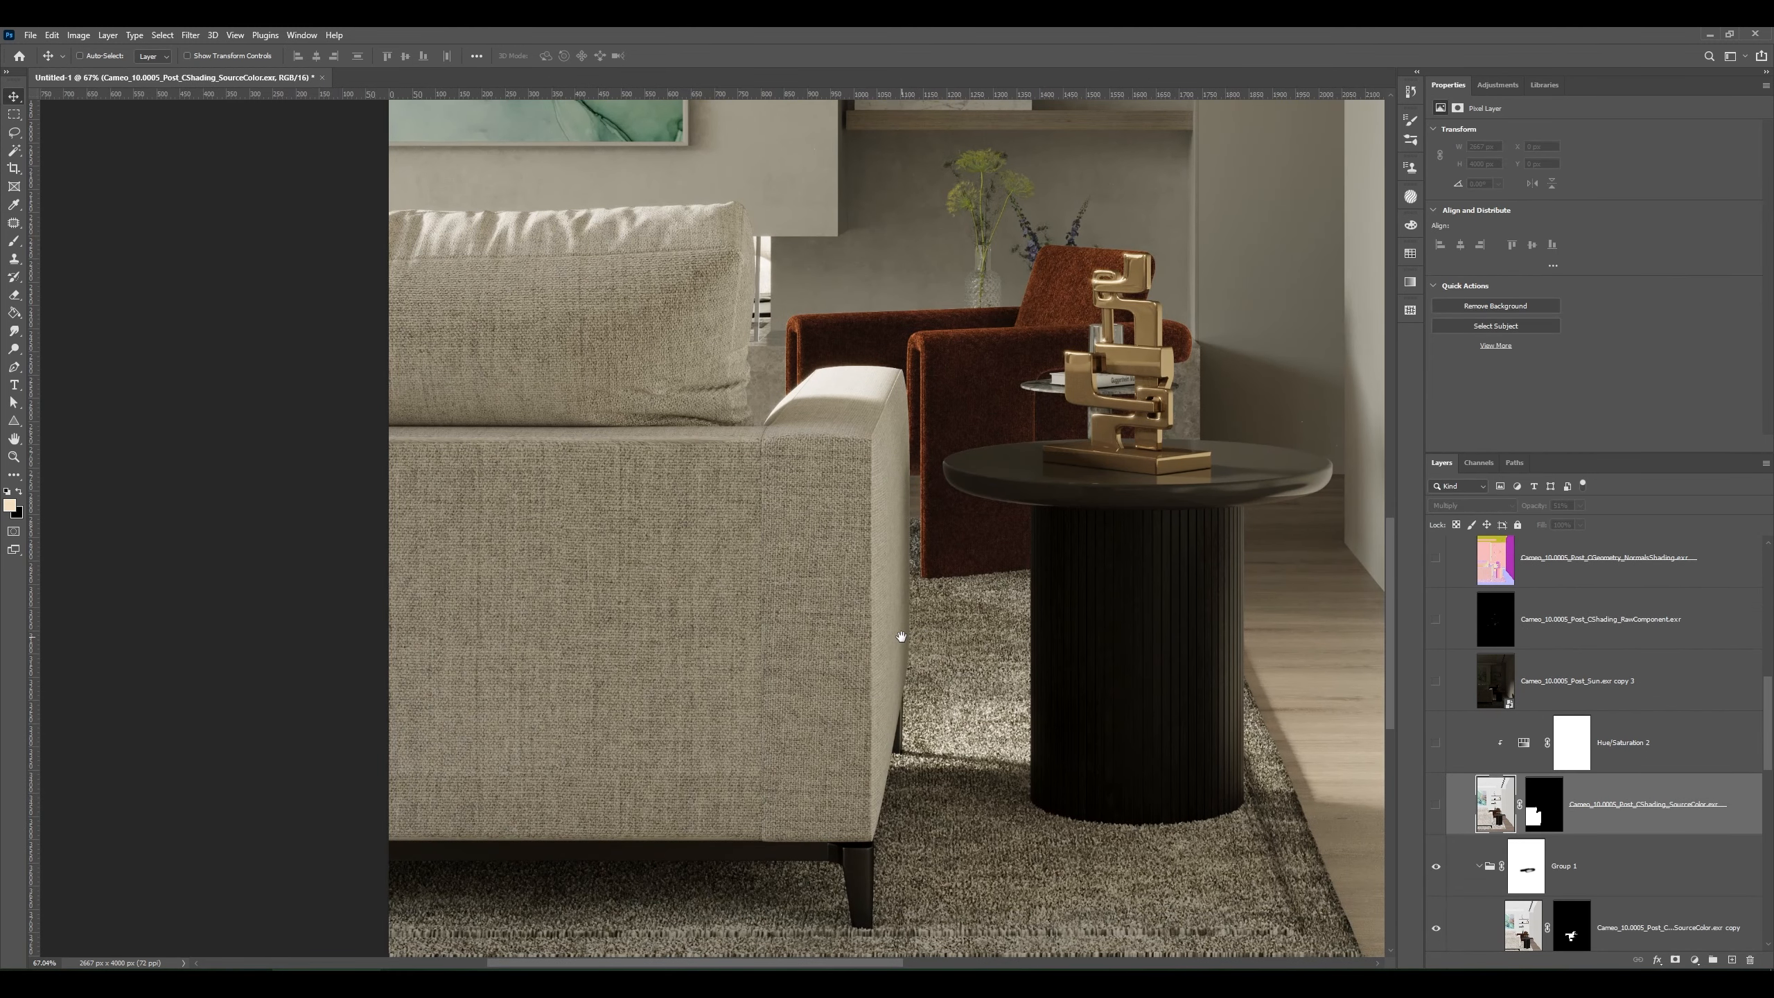
pyautogui.click(1438, 805)
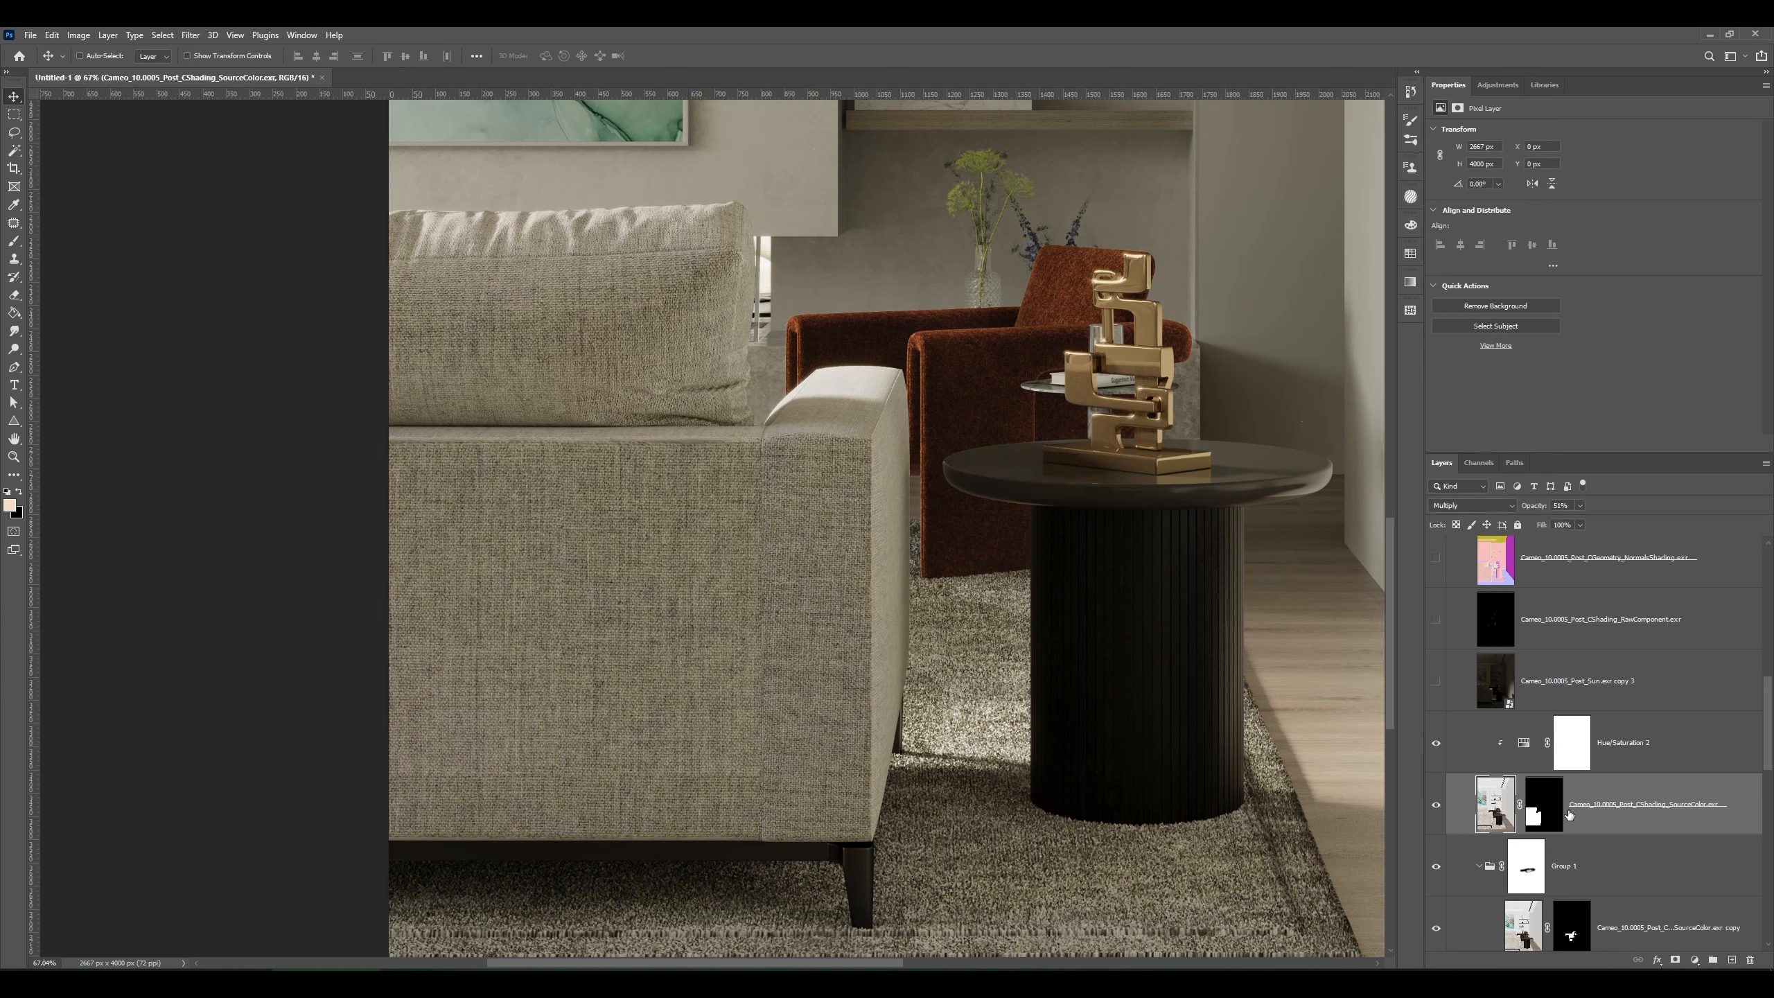
pyautogui.click(1637, 754)
pyautogui.click(1436, 743)
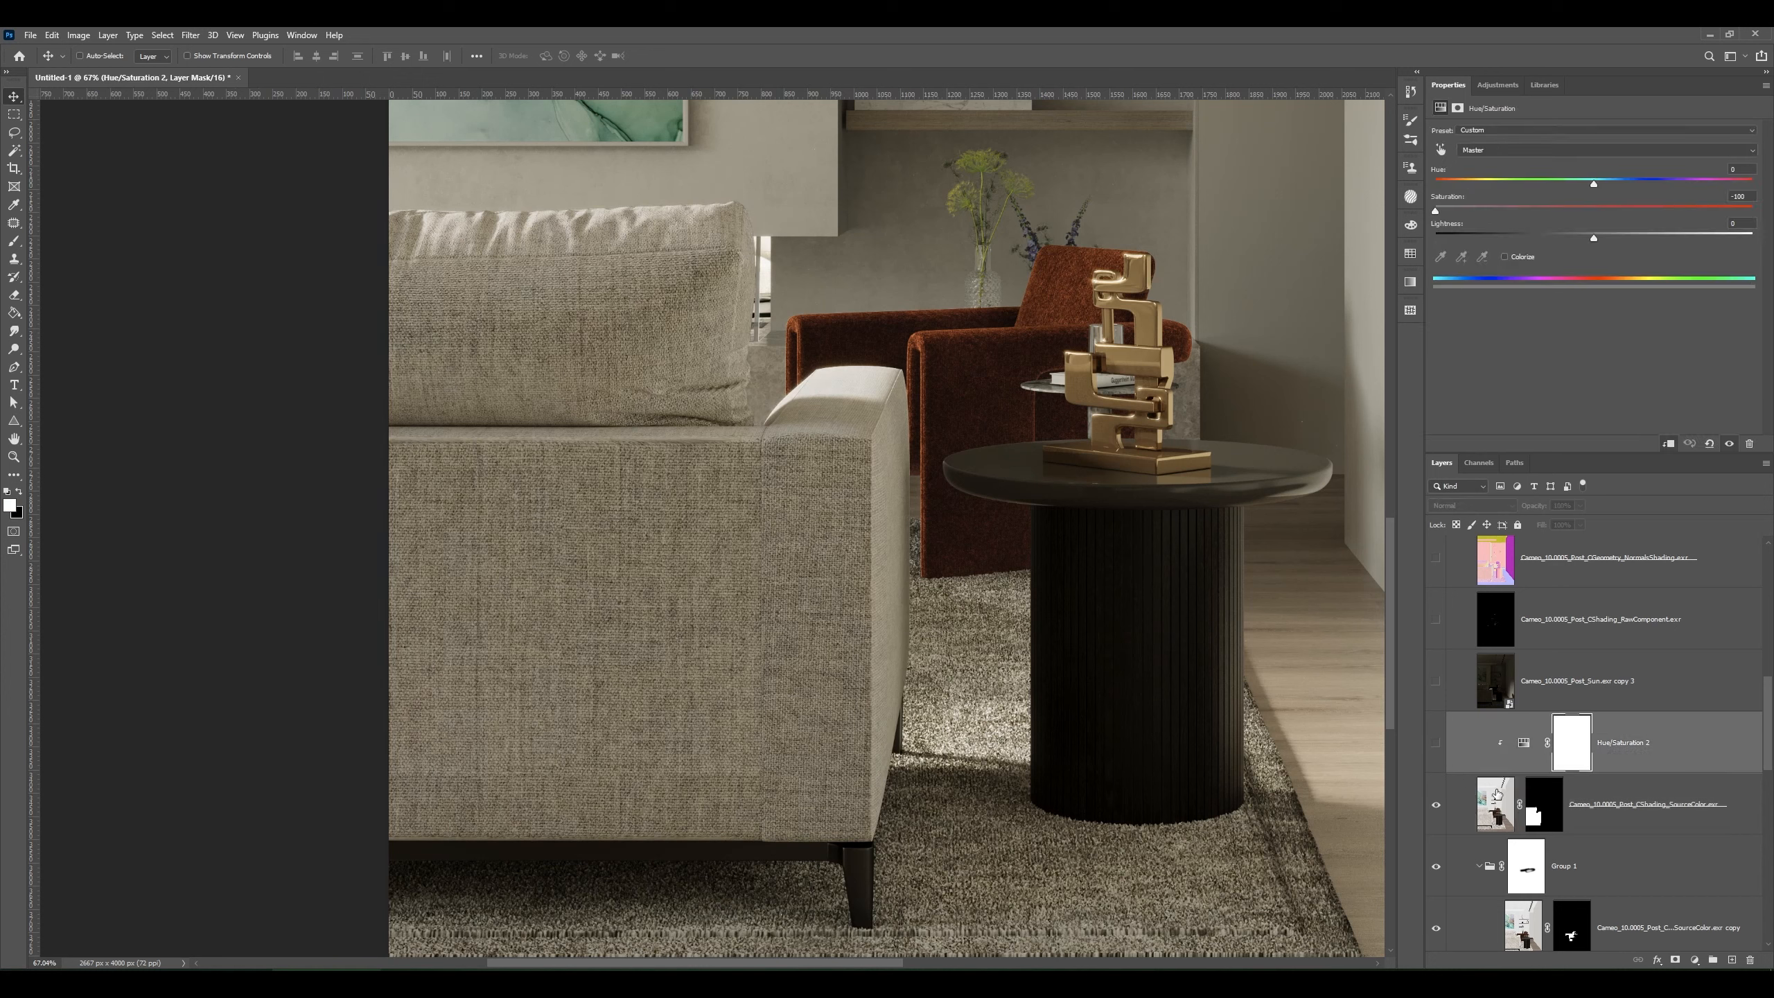
# - Delete the sofa SourceColor layer's mask and set the layer to Normal blending at 100% opacity
pyautogui.click(1496, 795)
pyautogui.rightClick(1556, 806)
pyautogui.click(1596, 832)
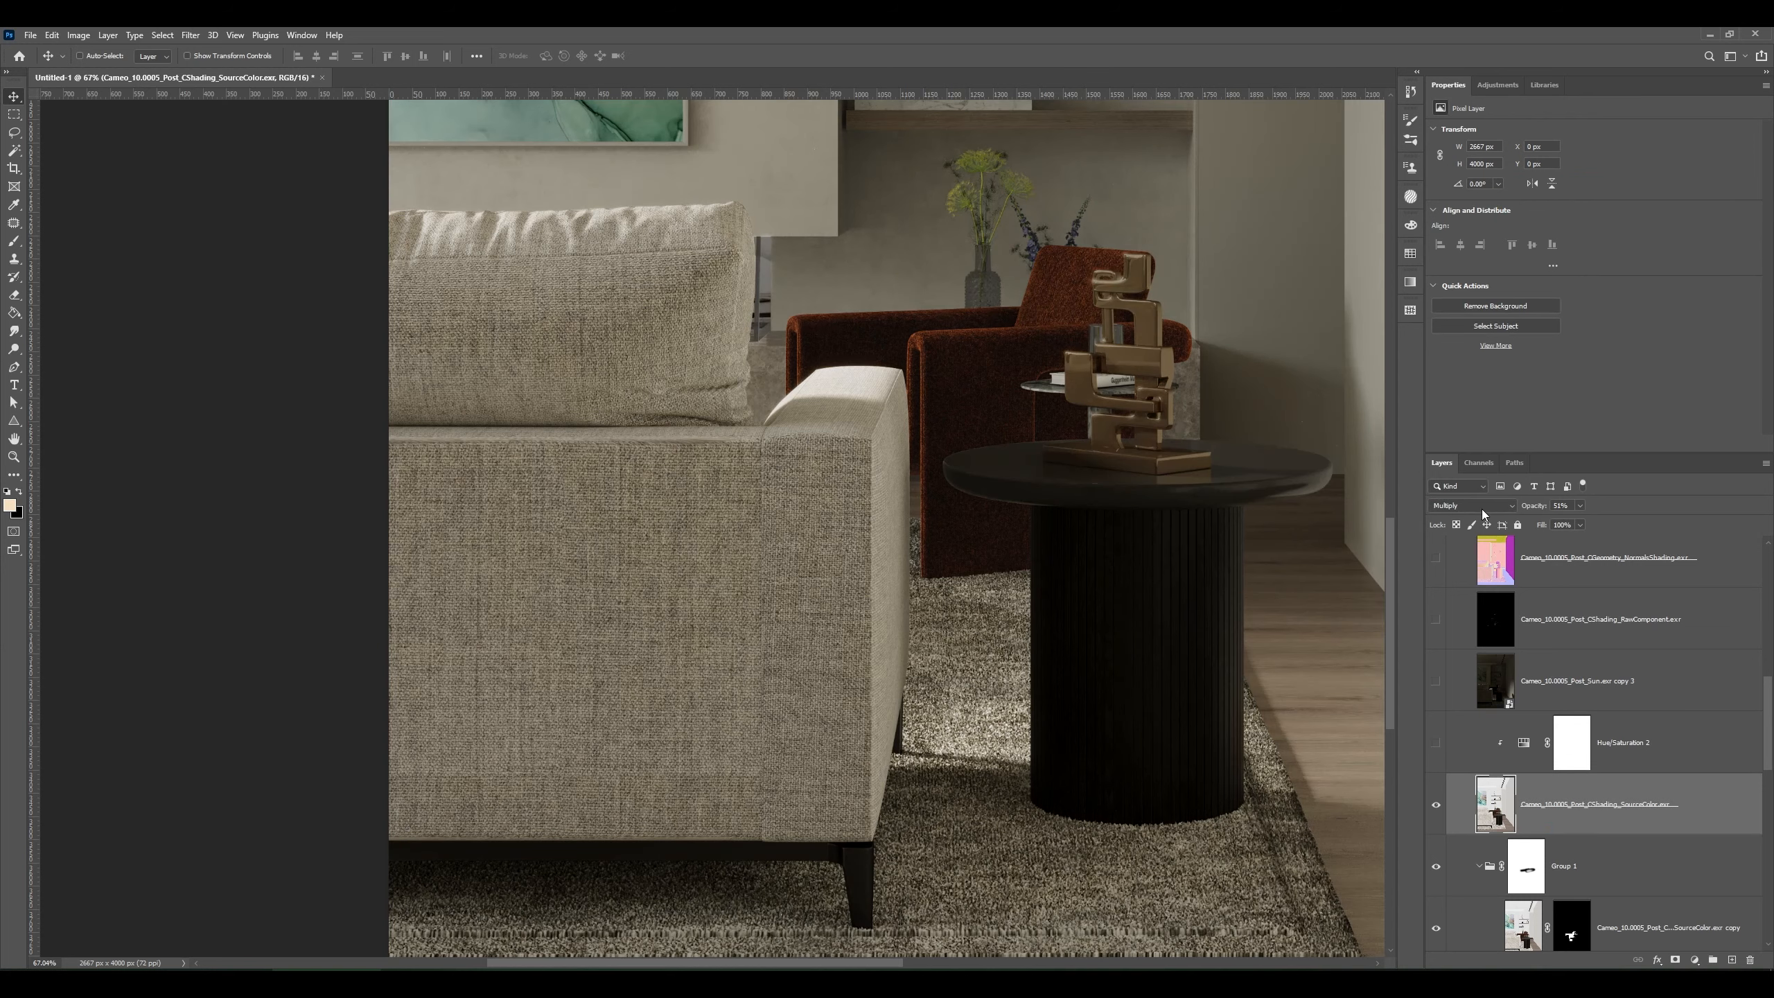
pyautogui.click(1489, 524)
pyautogui.moveTo(1658, 501); pyautogui.dragTo(1658, 501)
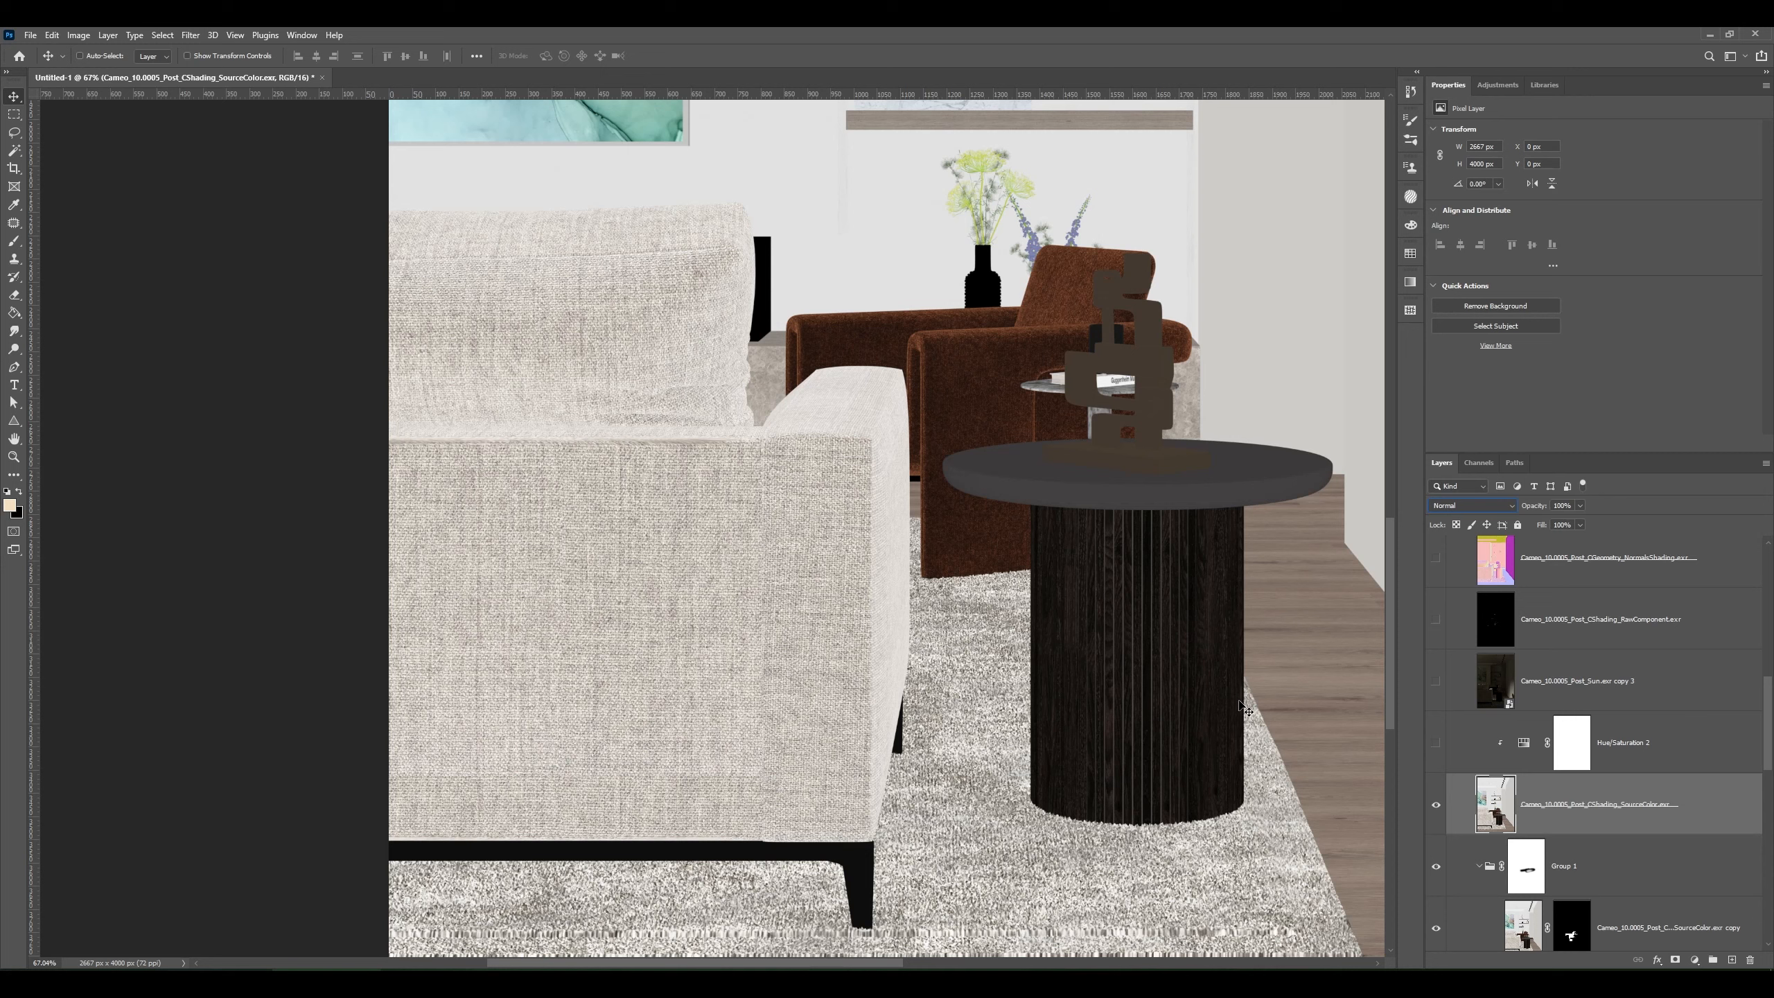
# - Select the sofa's upholstery with the Magic Wand, using the Cameo_10.0005_Post_CMasking_ID.exr pass
pyautogui.scroll(5, 1558, 804)
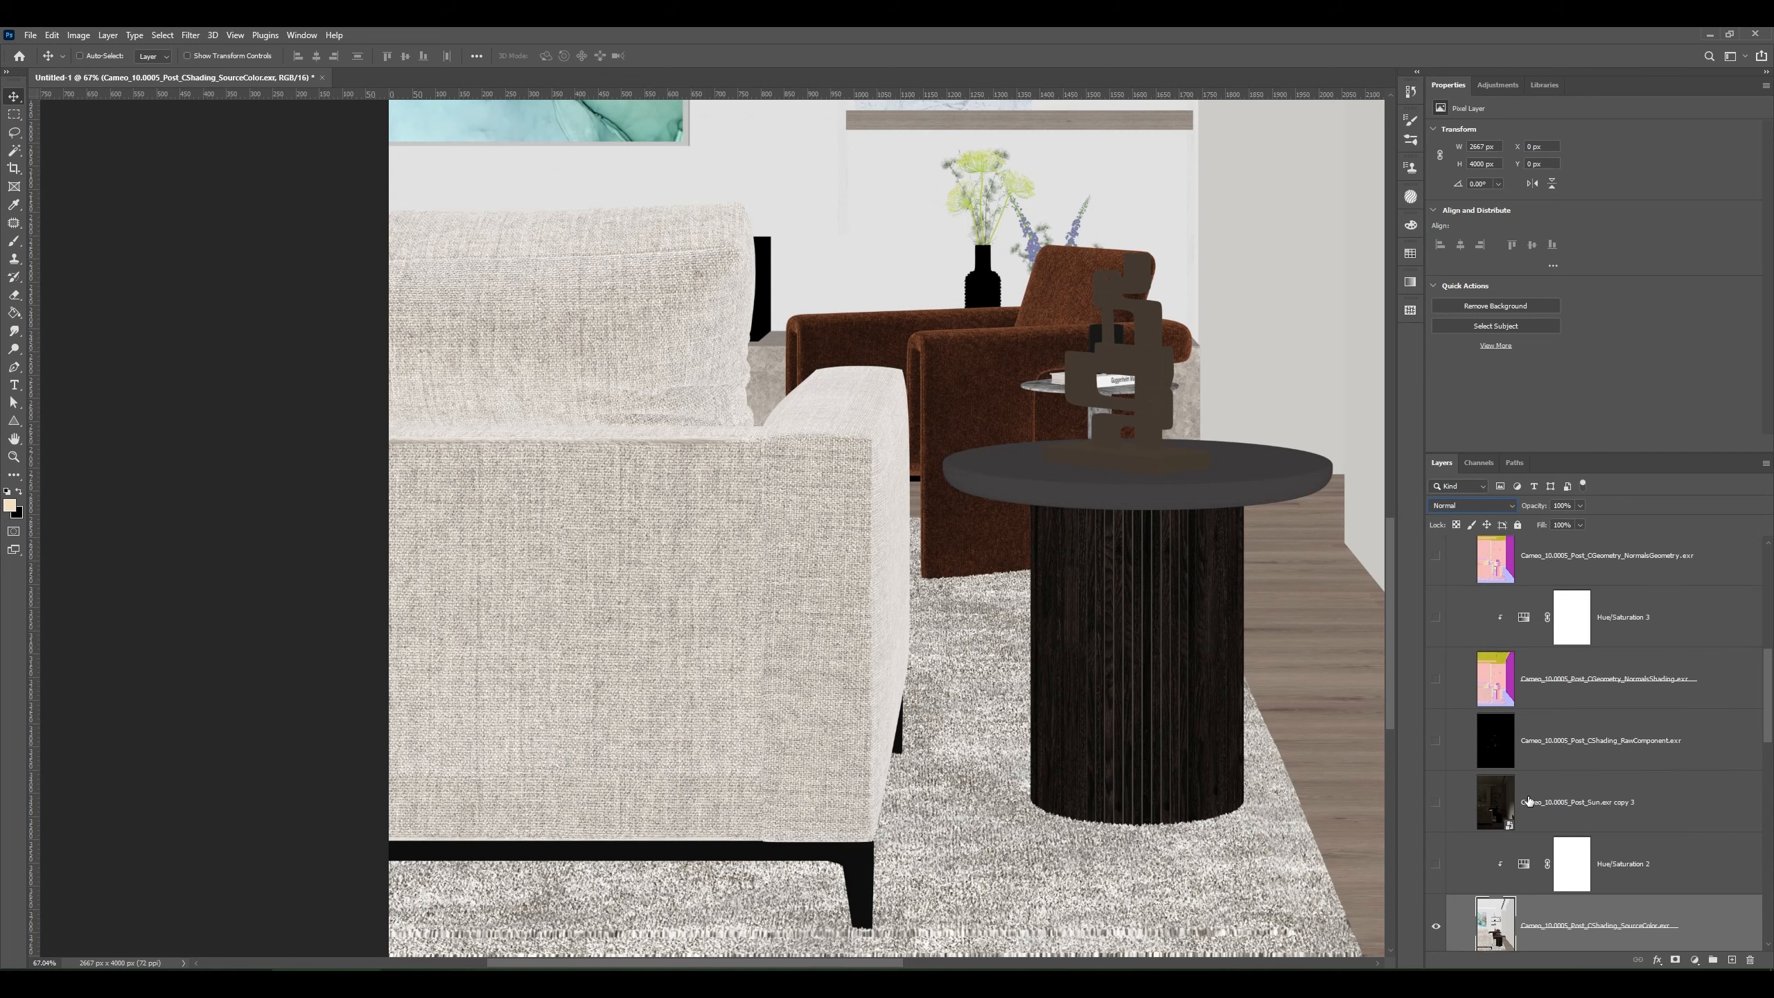
pyautogui.click(1554, 654)
pyautogui.press('w')
pyautogui.hotkey('alt', 'w')
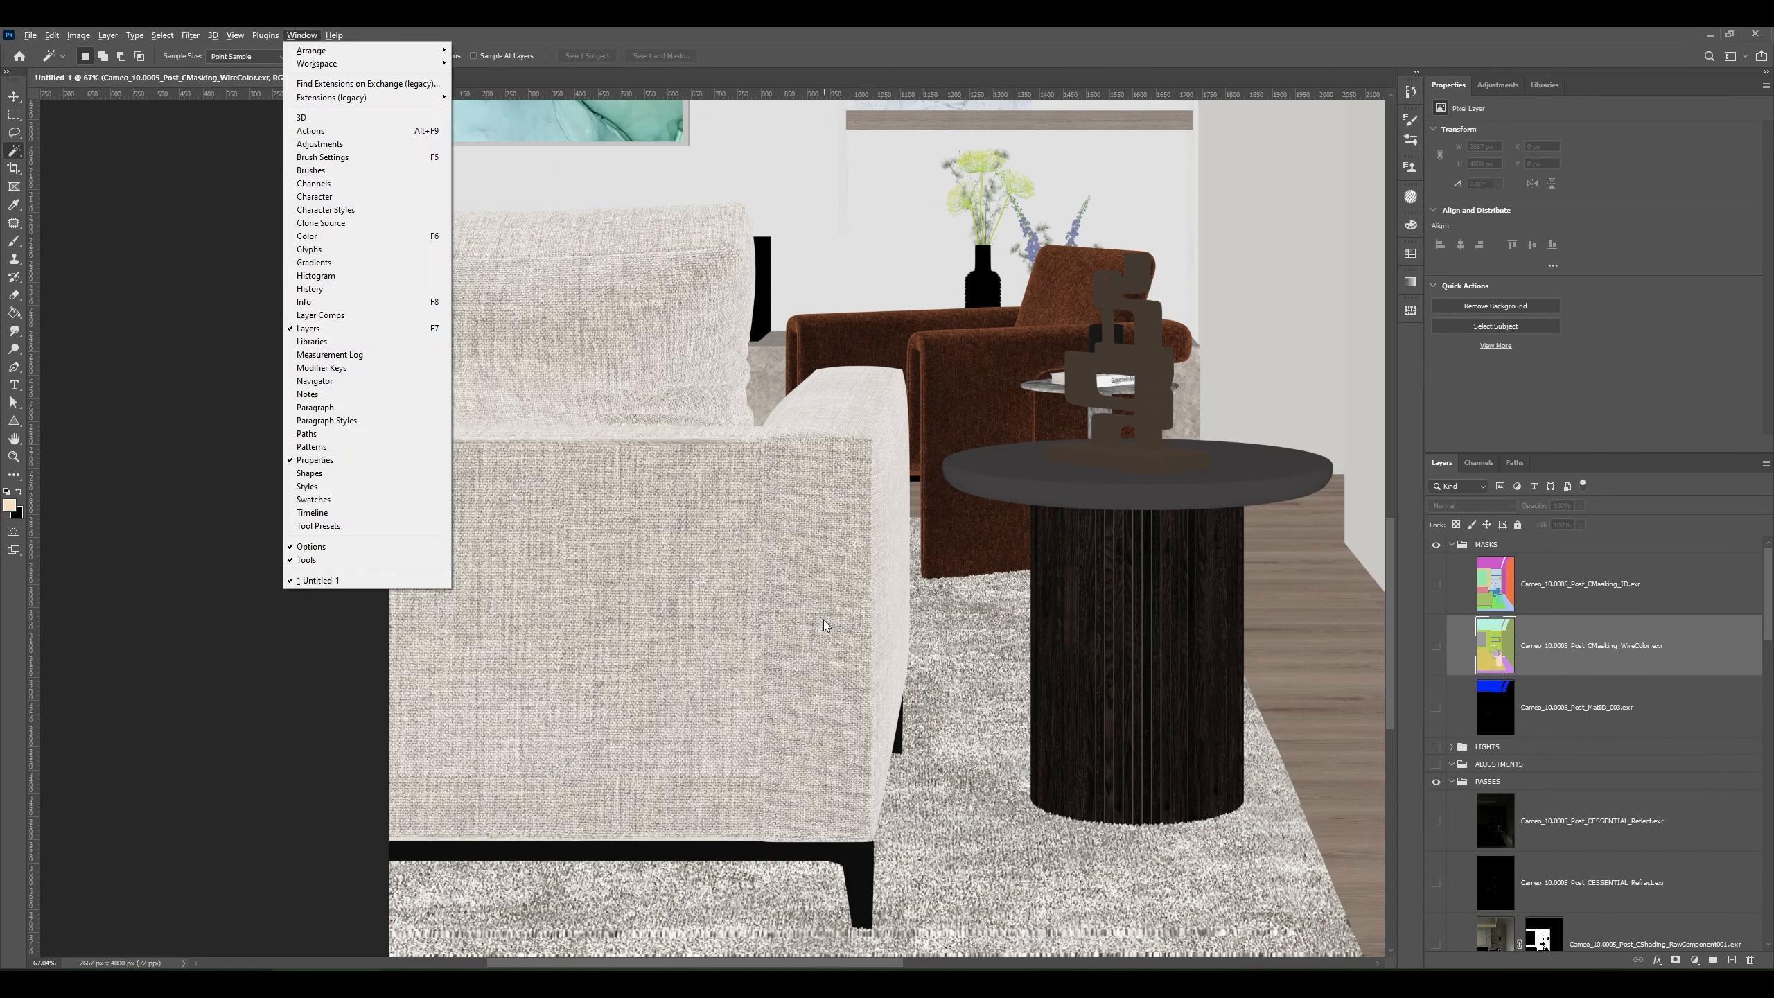
pyautogui.click(1013, 642)
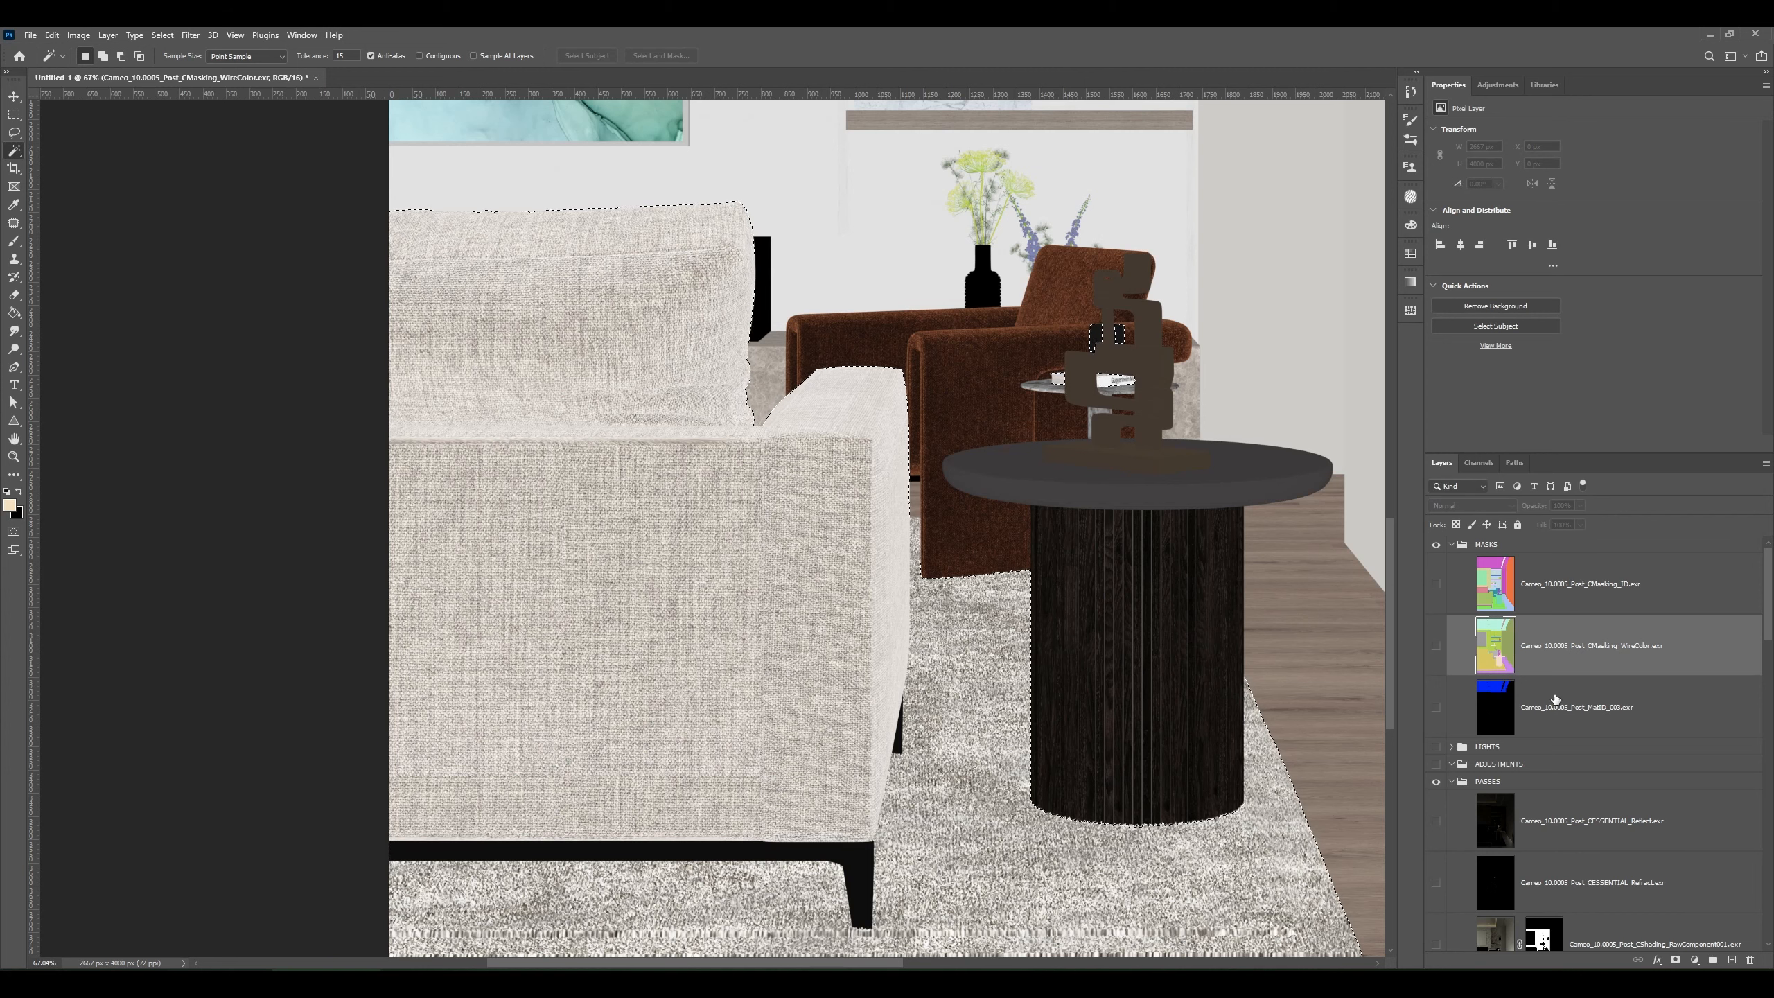
pyautogui.hotkey('alt', ']')
pyautogui.hotkey('ctrl', 'd')
pyautogui.click(913, 599)
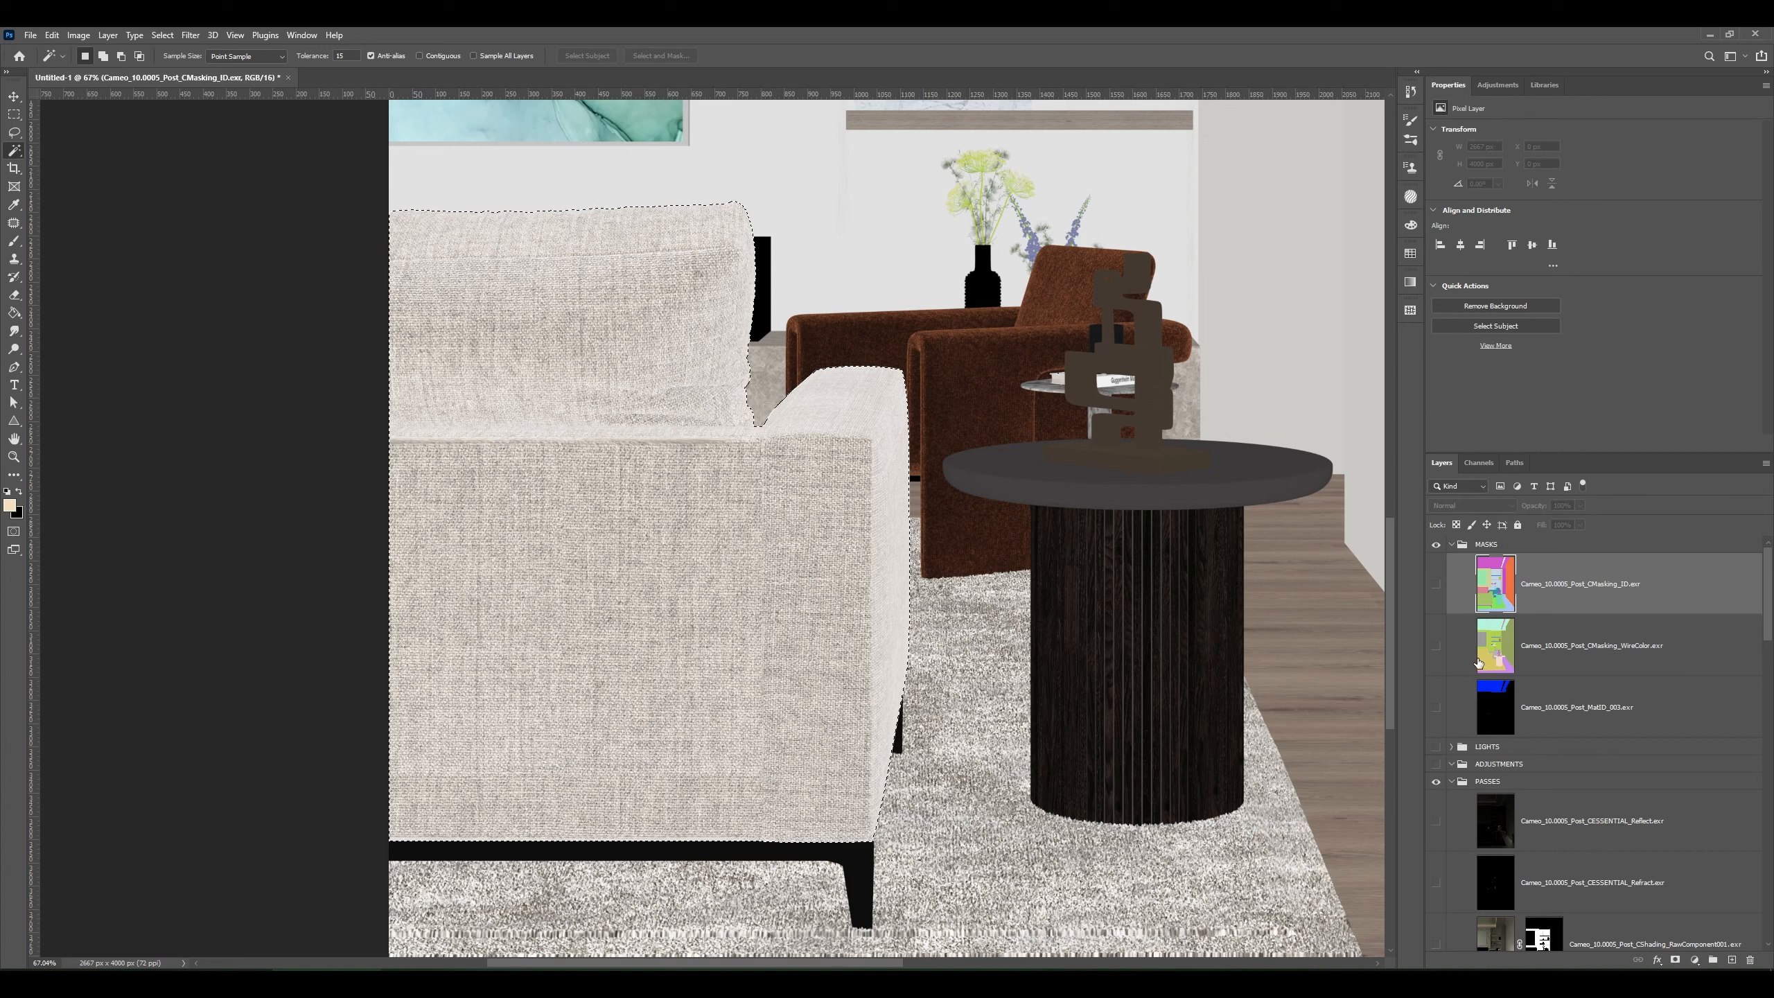
# - Add a layer mask to the SourceColor layer above Group 1 from the sofa selection
pyautogui.scroll(-5, 1550, 759)
pyautogui.scroll(-8, 1550, 759)
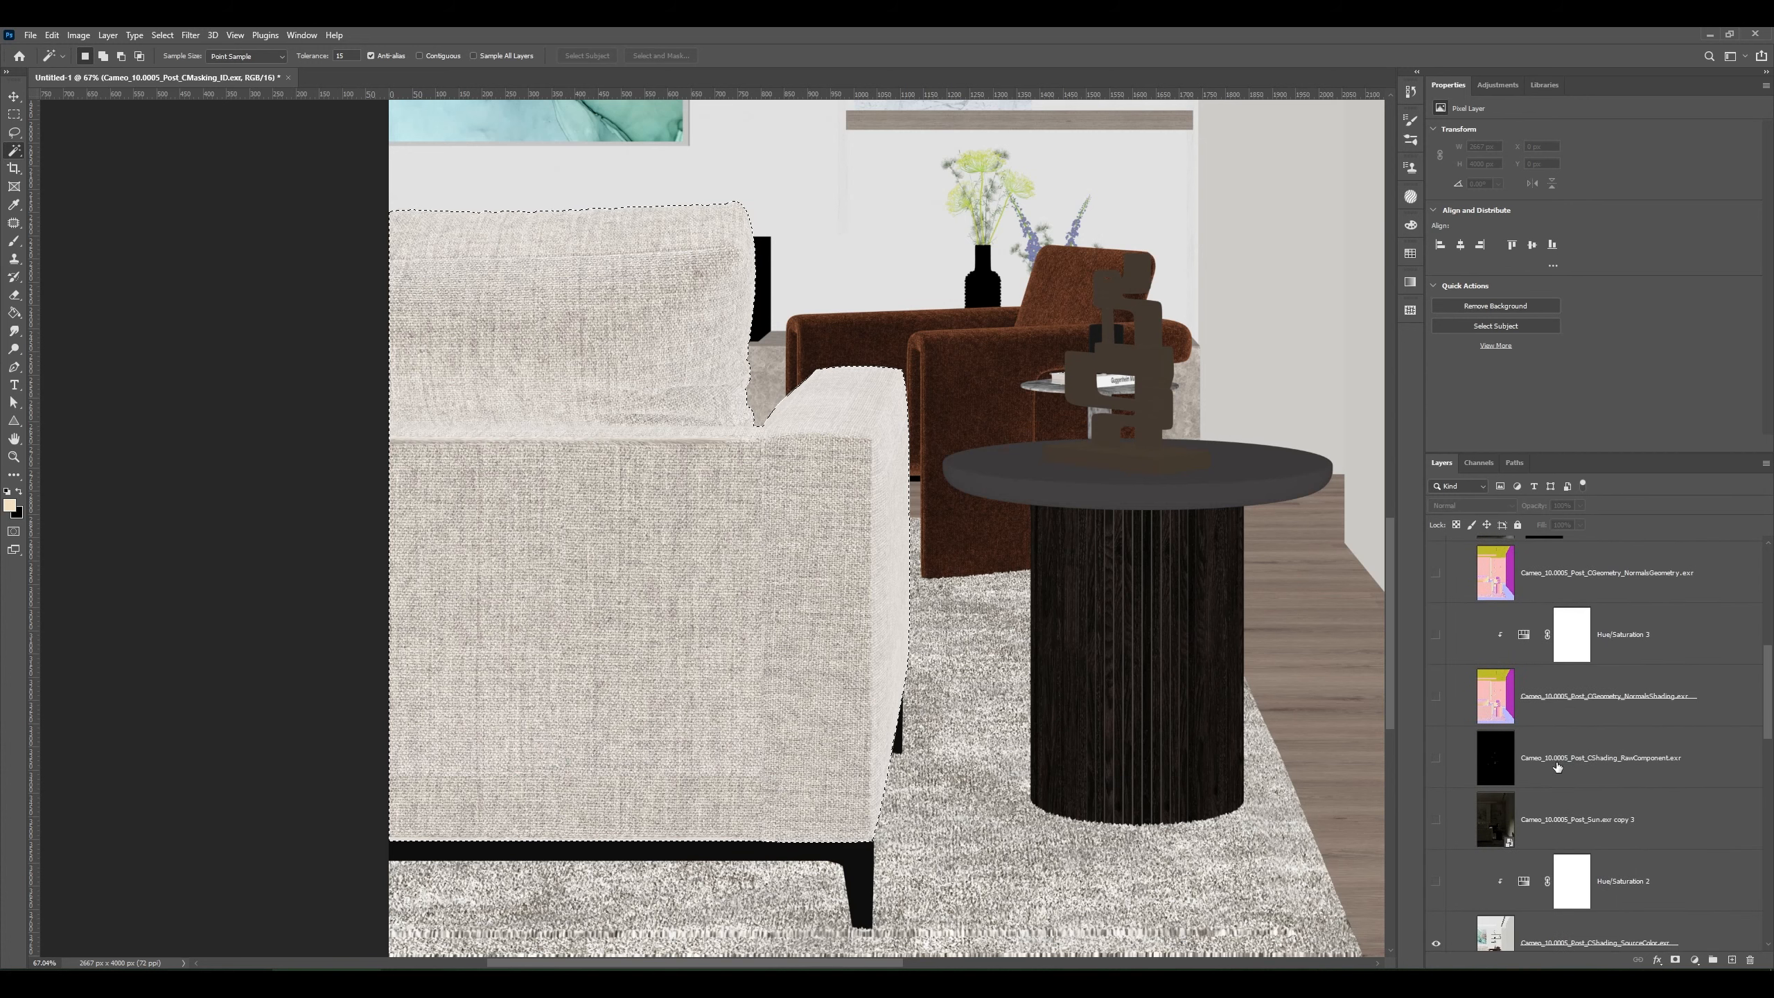
pyautogui.click(1564, 715)
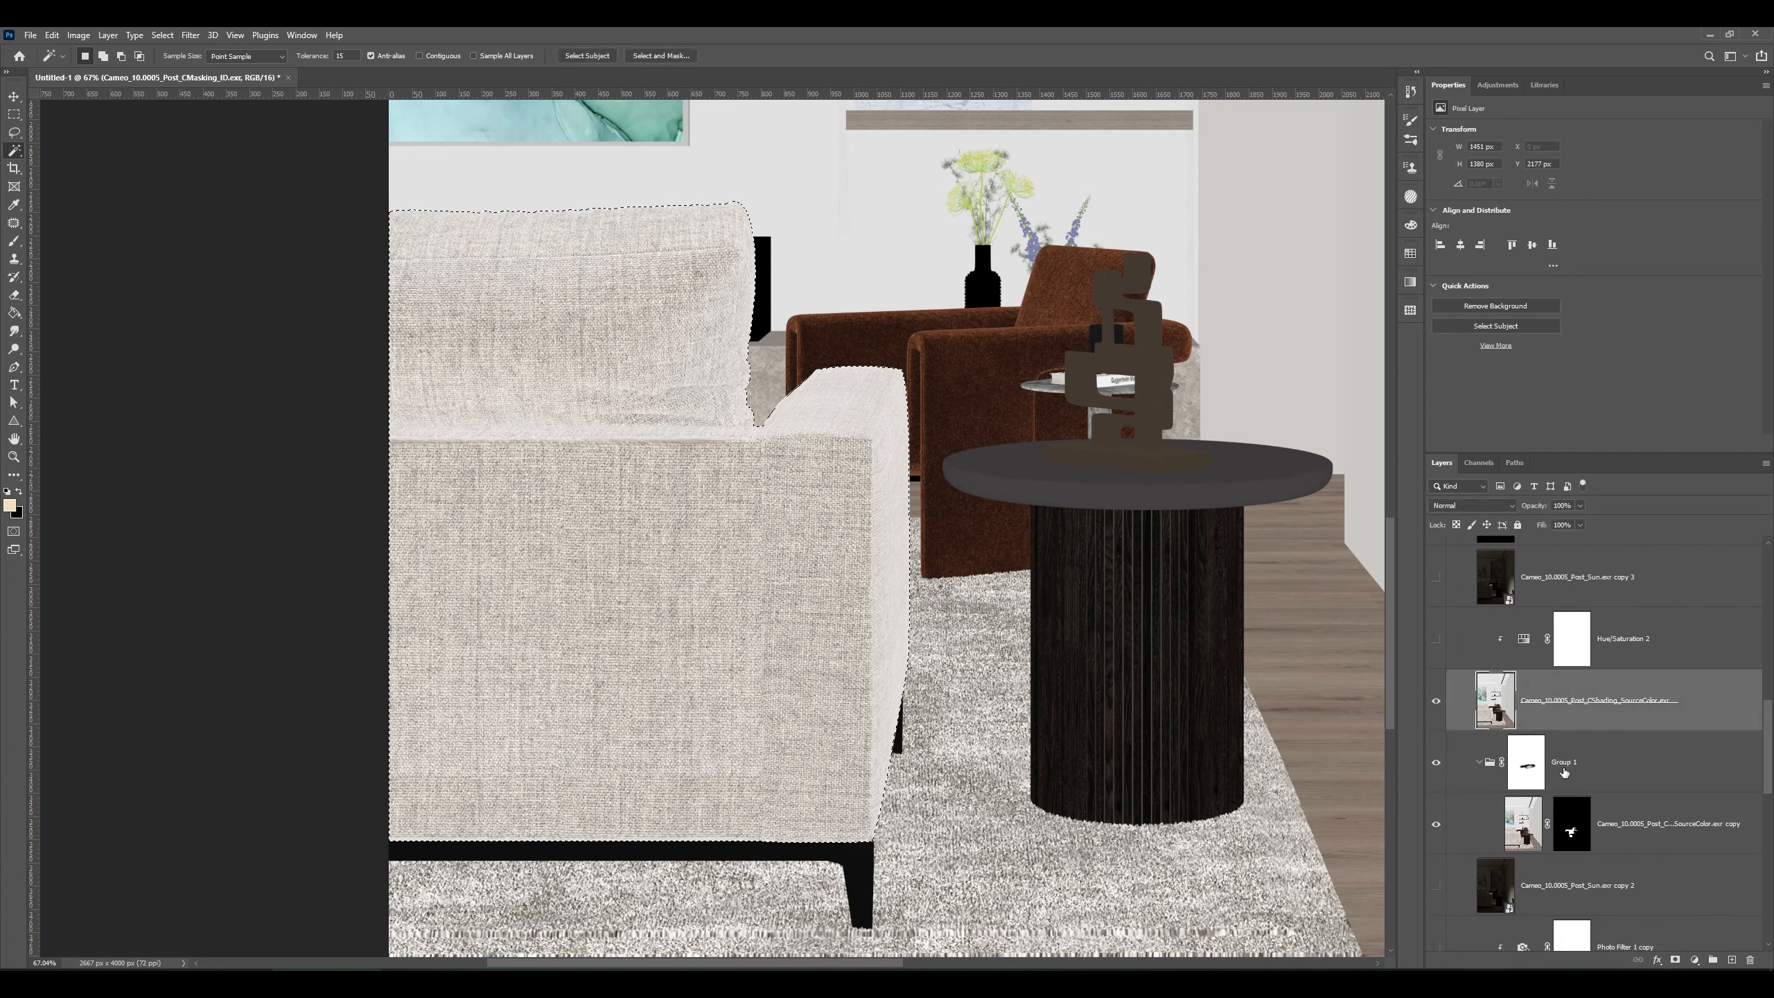
pyautogui.click(1676, 960)
pyautogui.press('v')
# - Change the sofa-masked SourceColor layer's blend mode to Multiply
pyautogui.scroll(-2, 908, 700)
pyautogui.moveTo(936, 682); pyautogui.dragTo(816, 669)
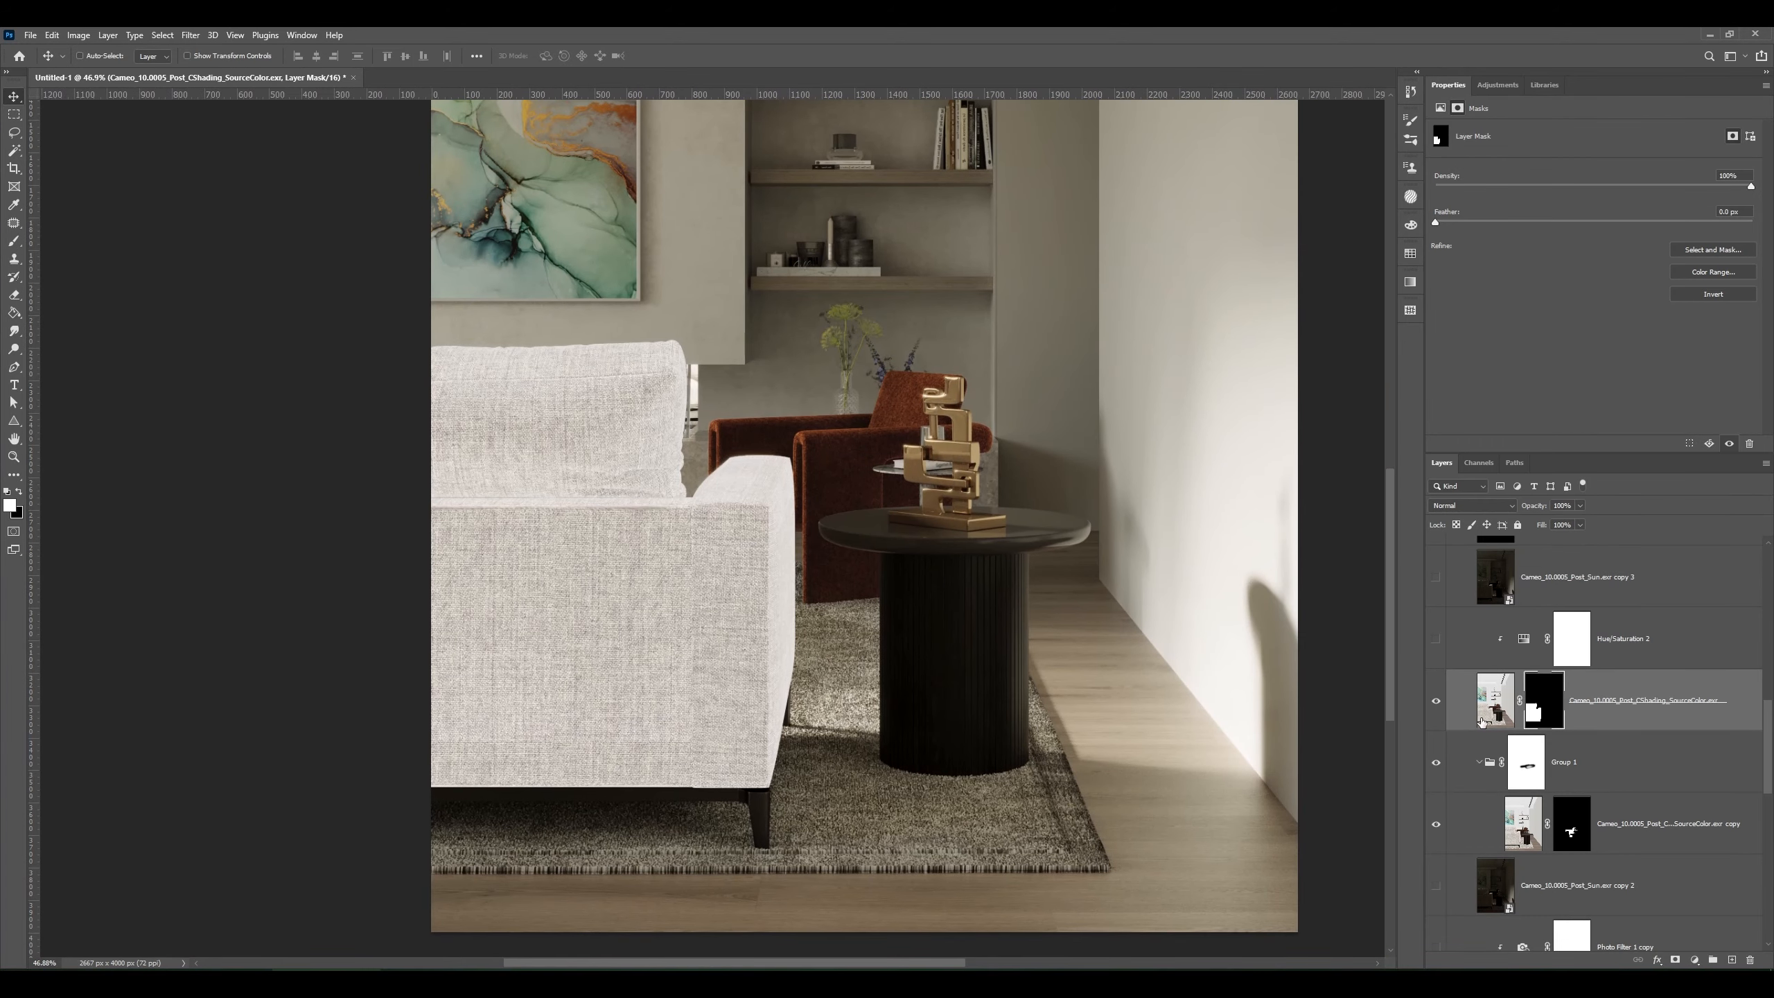
pyautogui.click(1495, 700)
pyautogui.click(1475, 502)
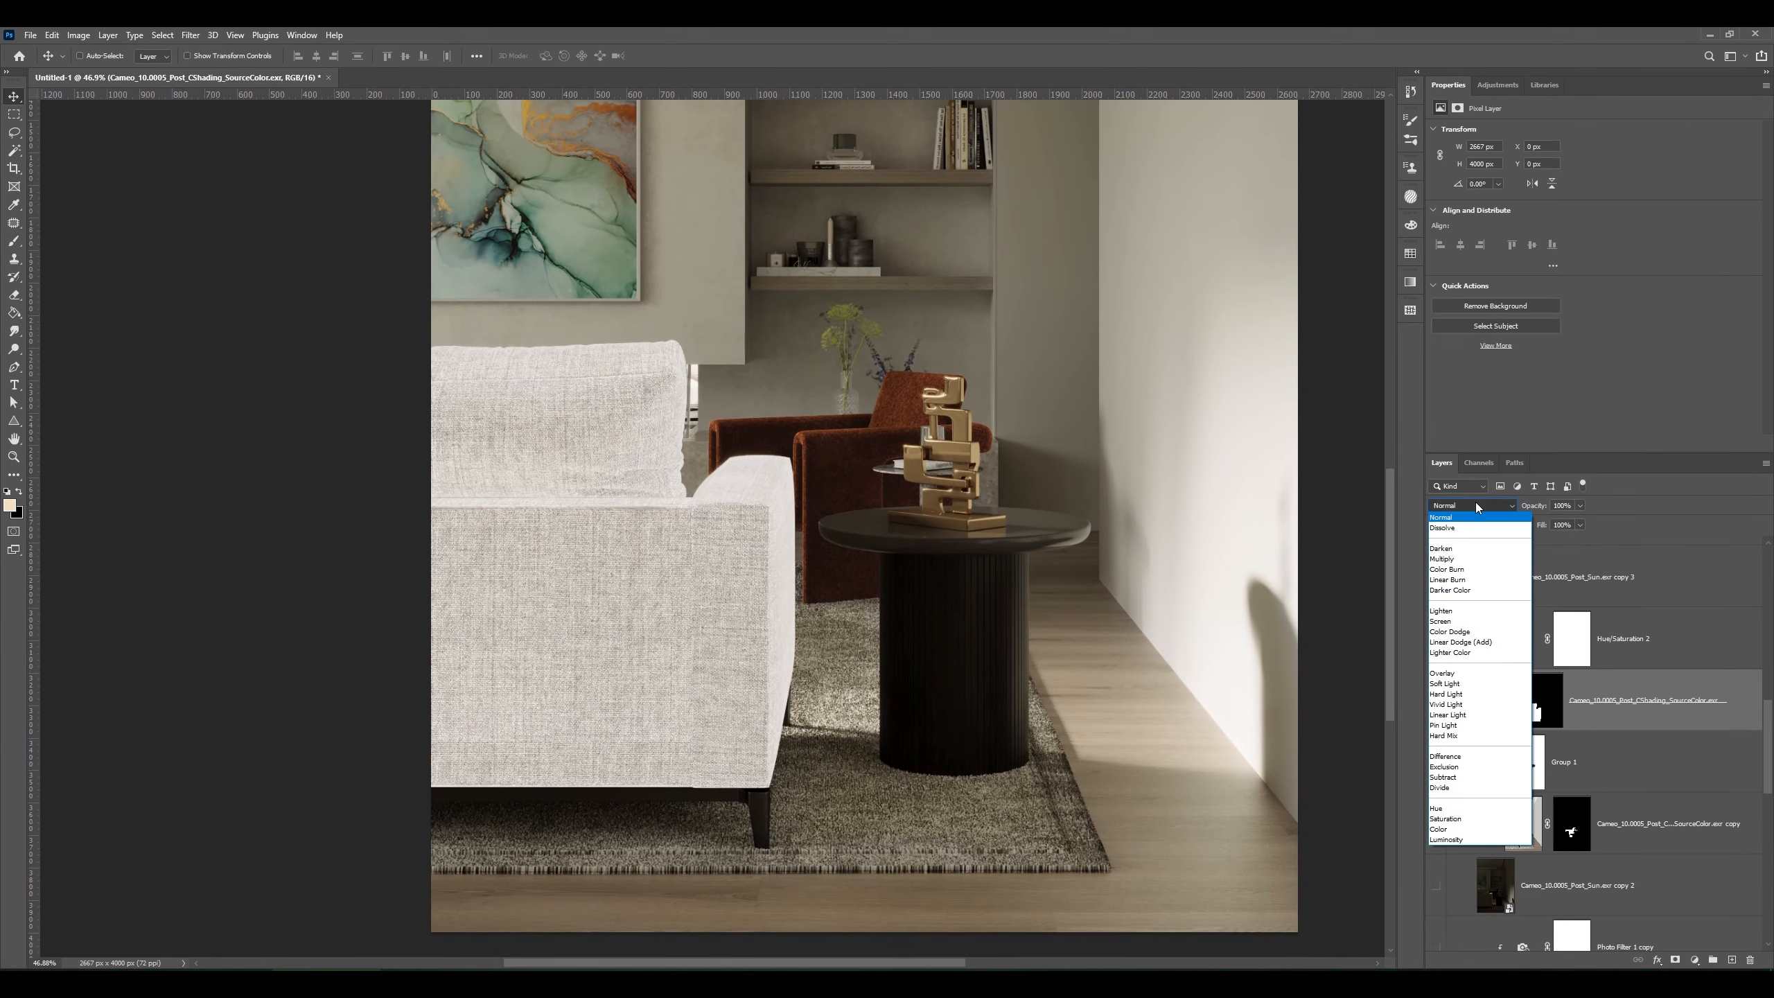
pyautogui.click(1462, 560)
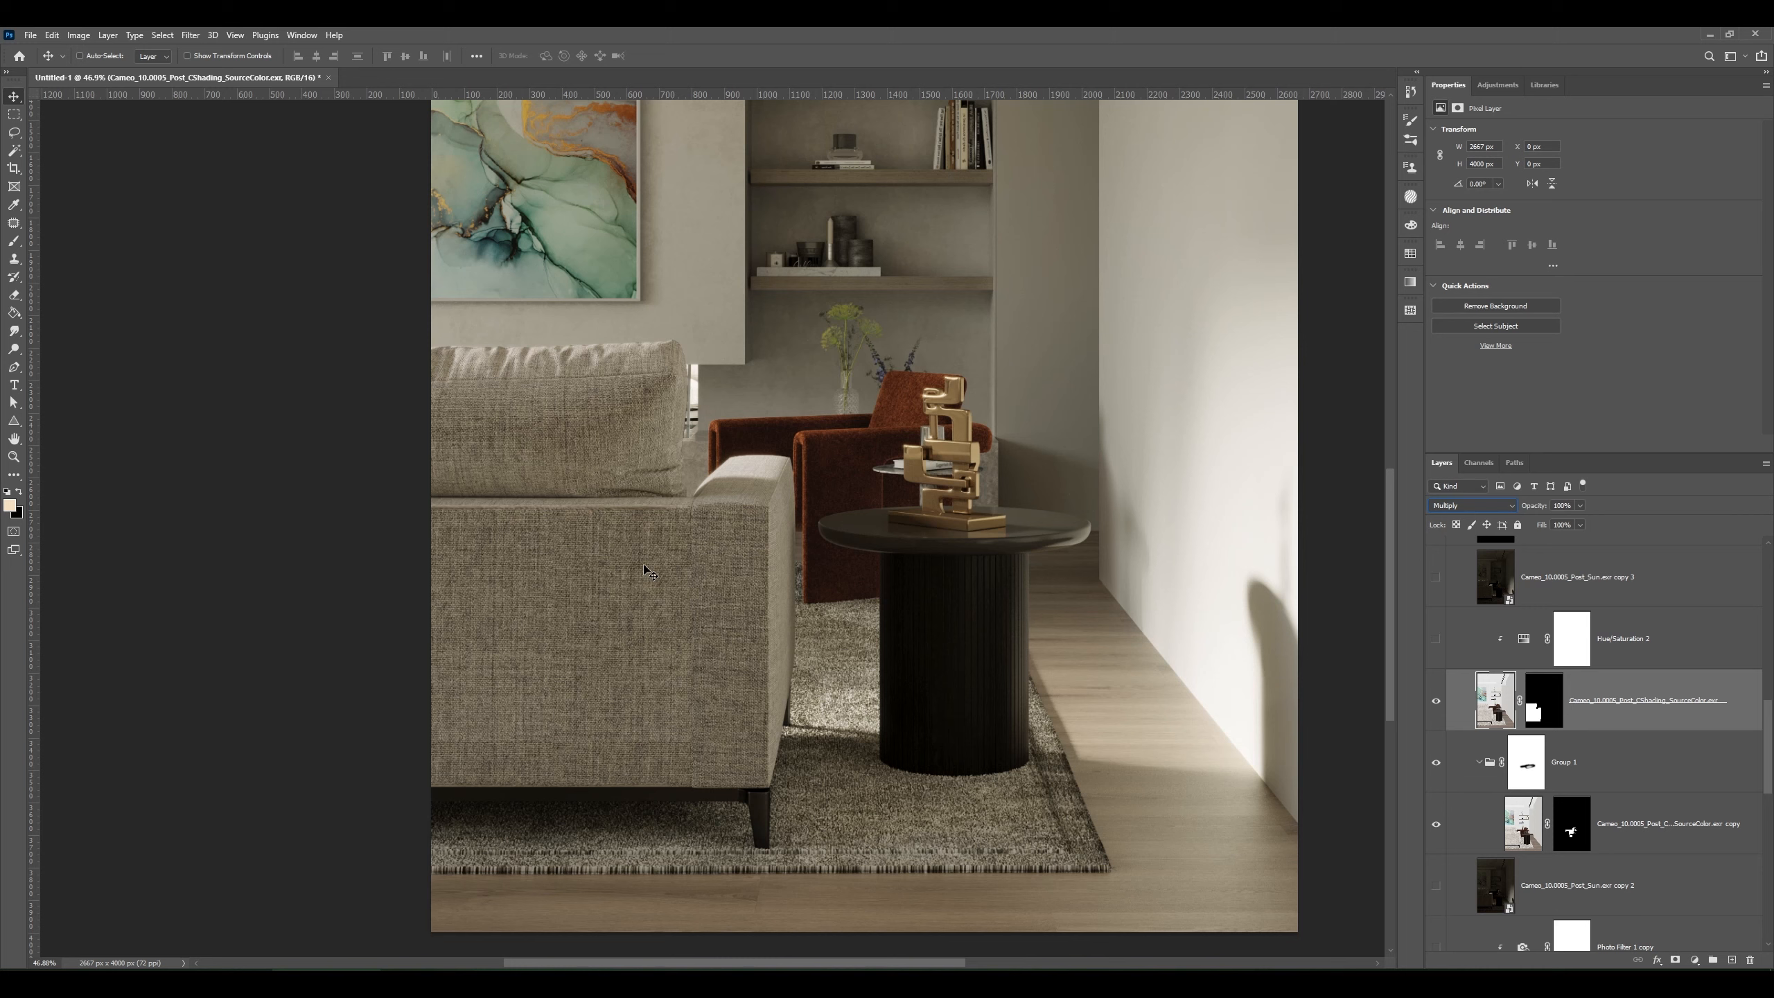
# - Compare the sofa fabric with the Multiply SourceColor layer hidden and shown, both up close and in the wider room view
pyautogui.scroll(5, 649, 569)
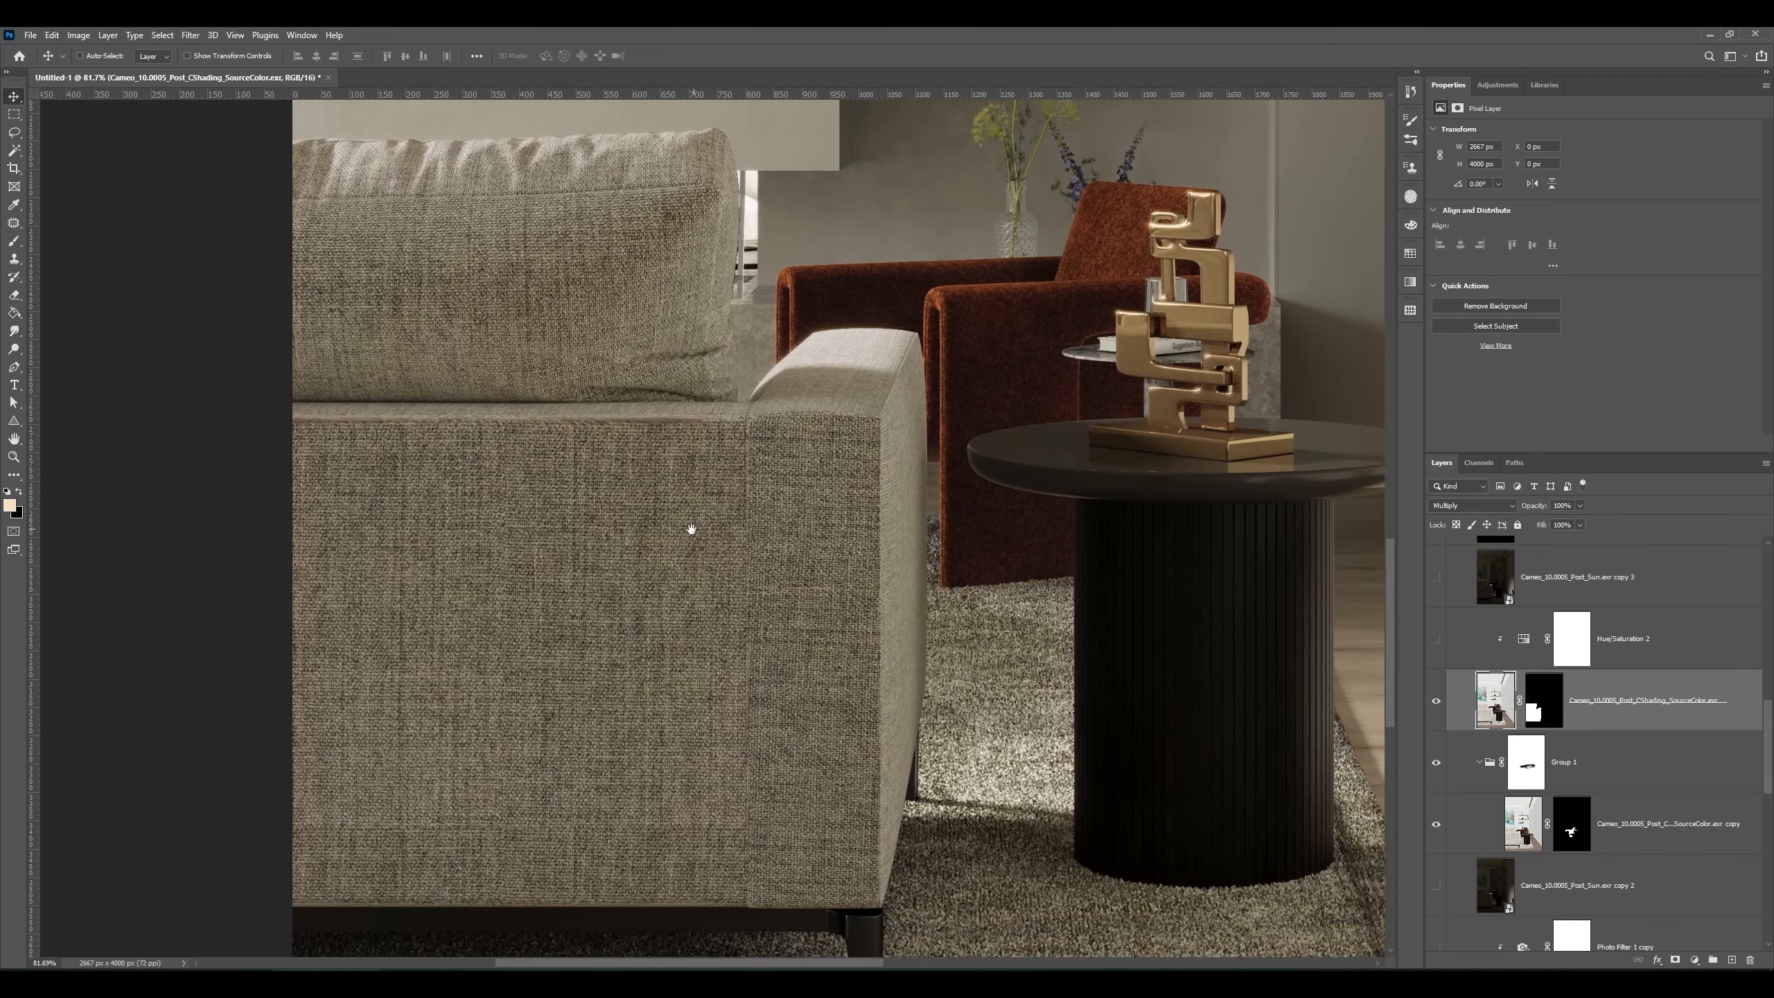
pyautogui.click(1438, 701)
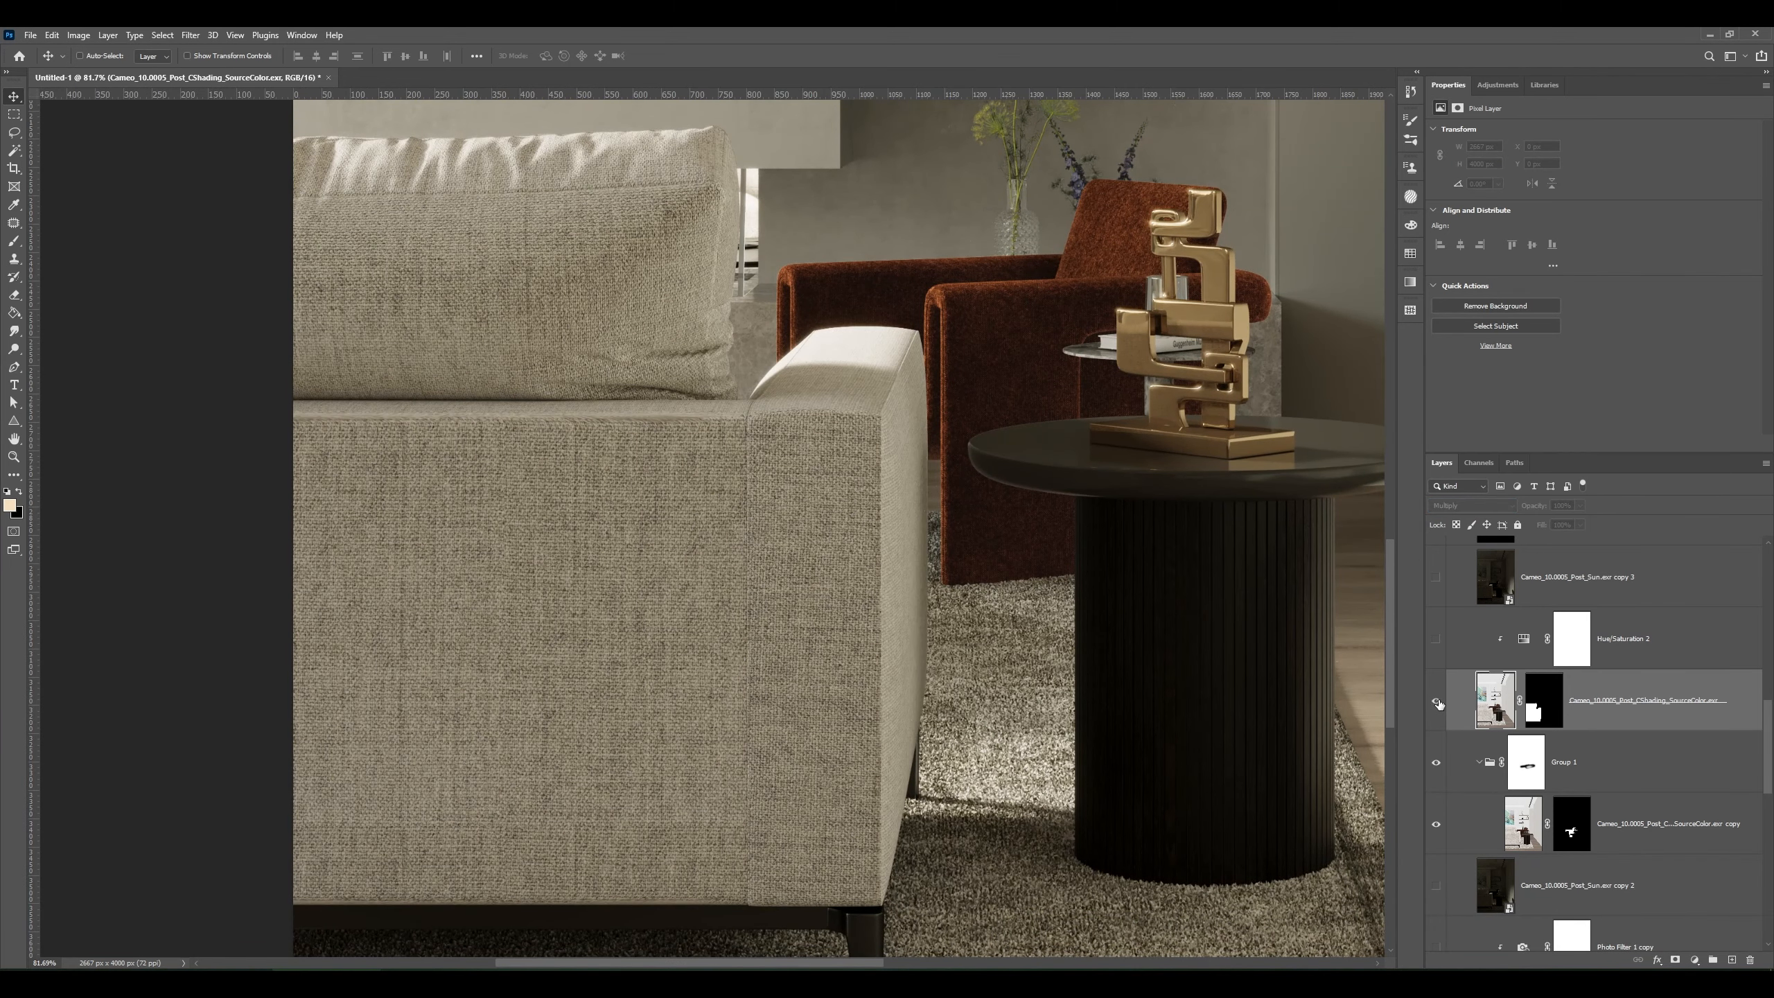
pyautogui.click(1438, 701)
pyautogui.click(1437, 702)
pyautogui.click(1437, 701)
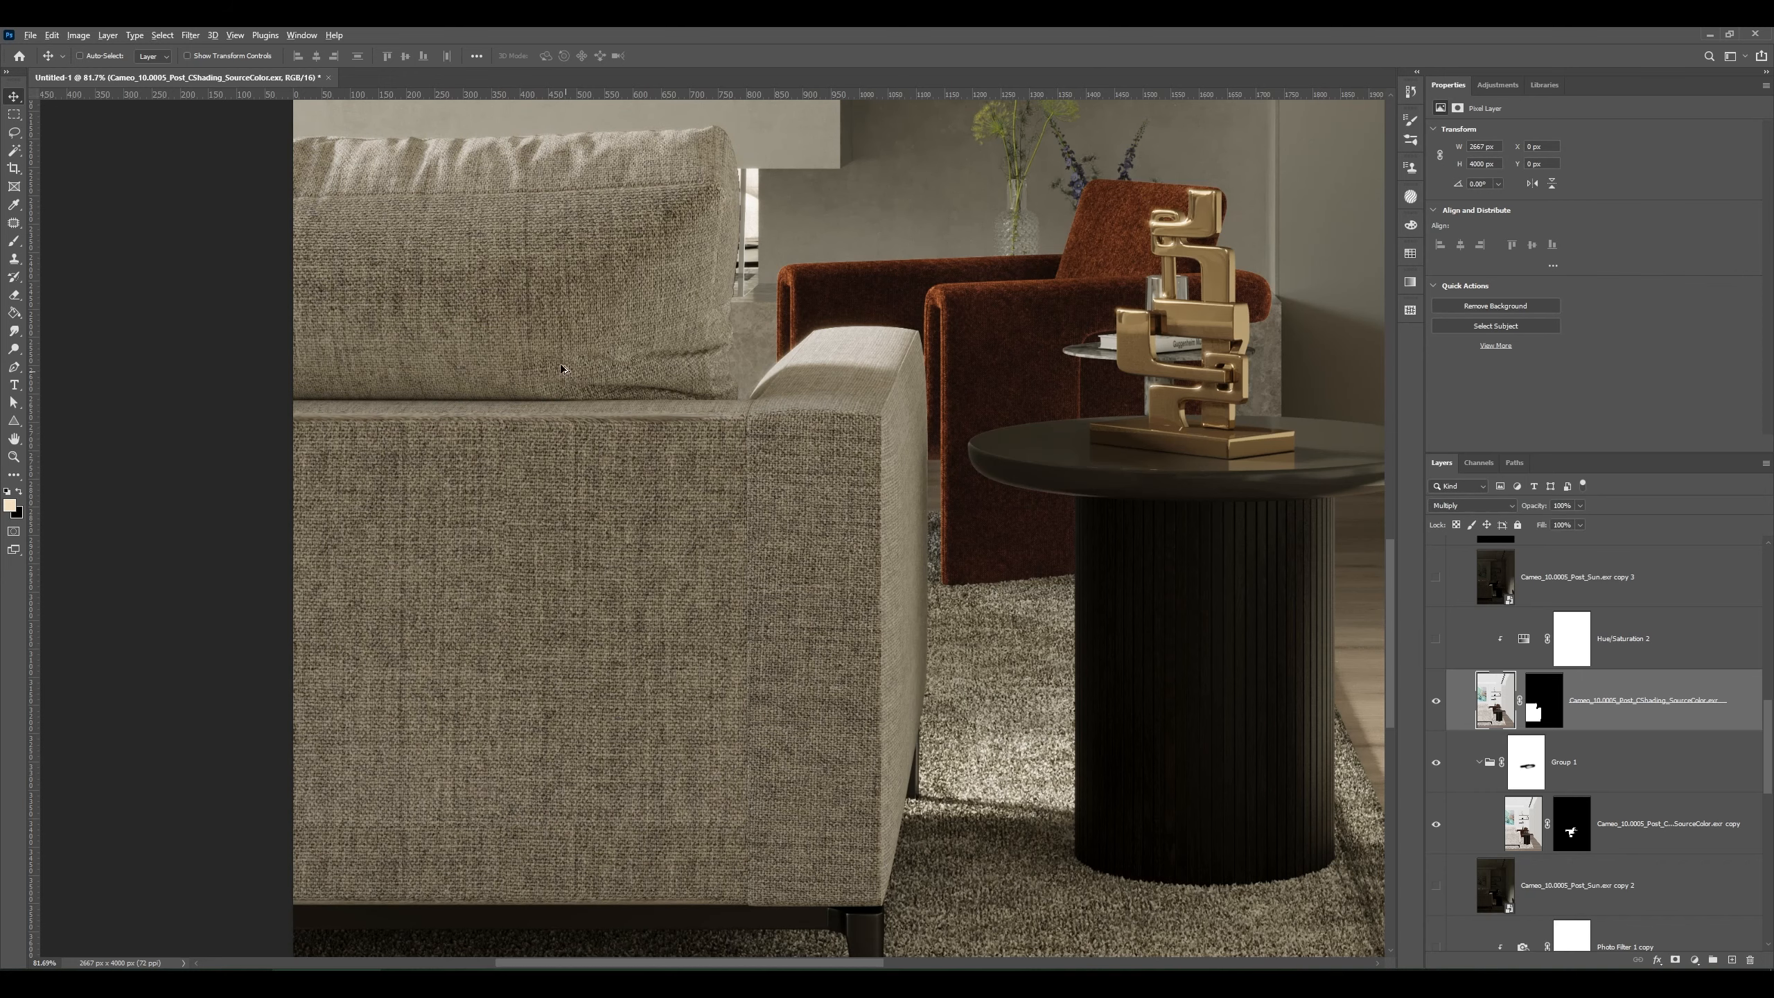
pyautogui.scroll(4, 562, 363)
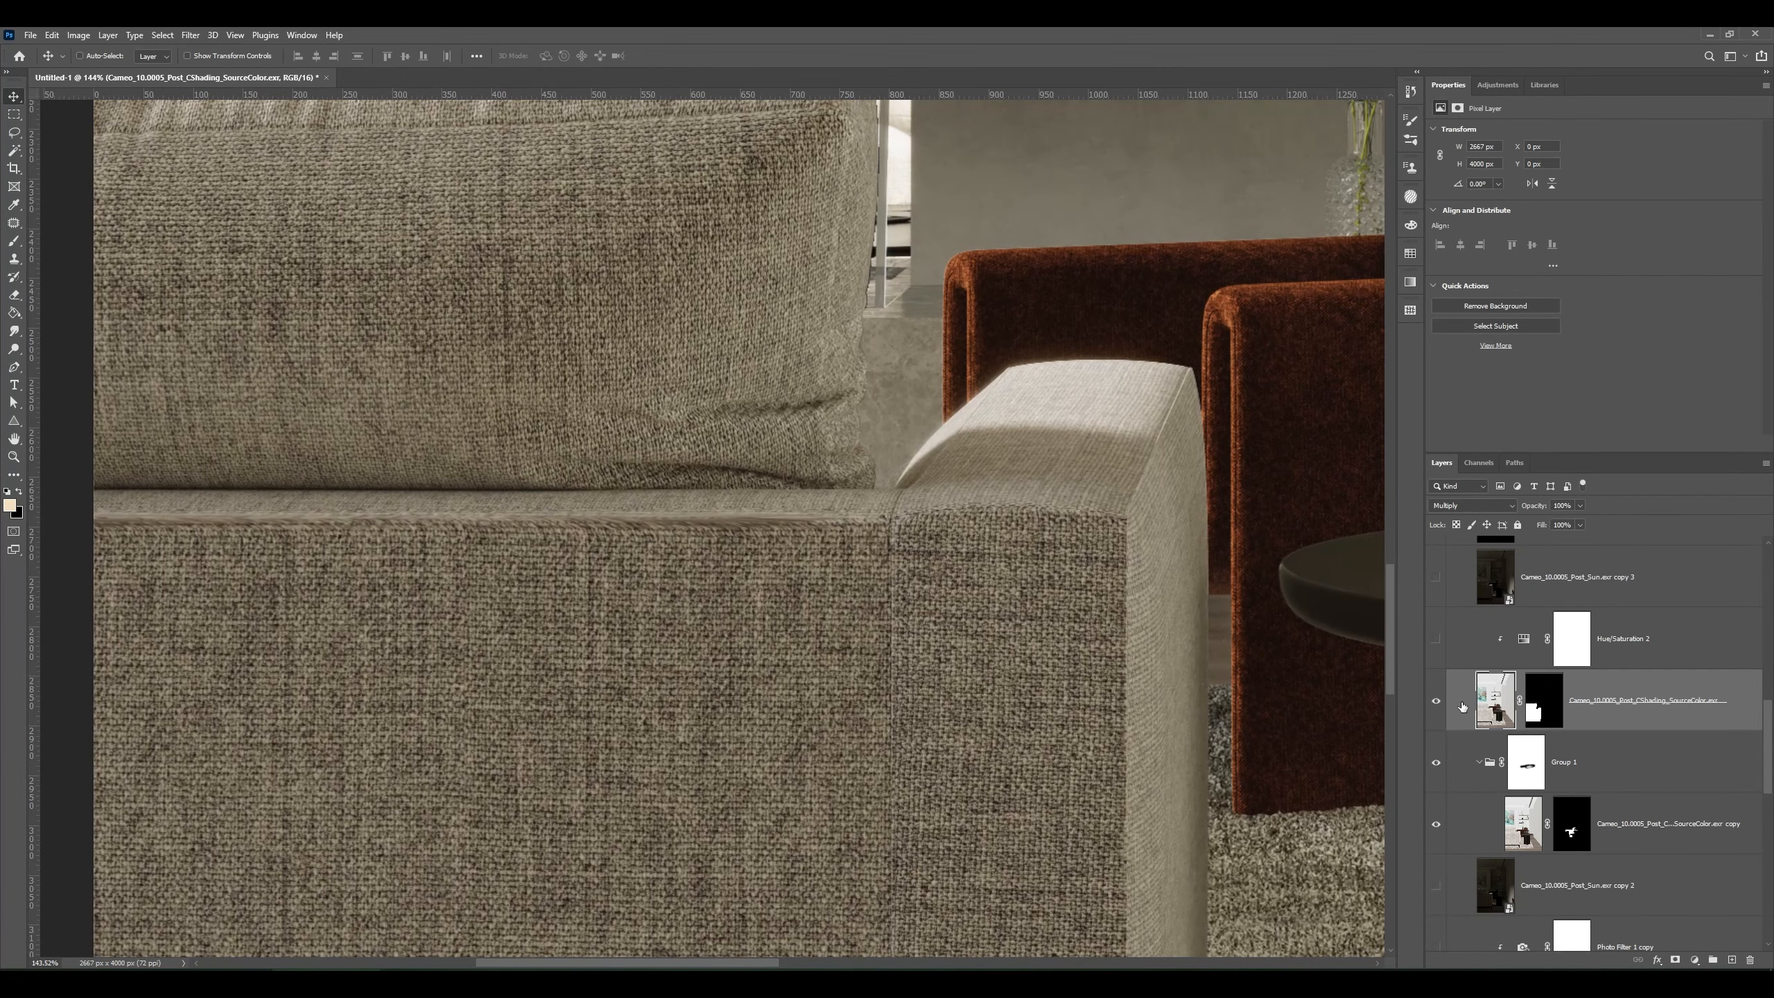
pyautogui.click(1436, 702)
pyautogui.click(1436, 701)
pyautogui.scroll(-4, 933, 655)
pyautogui.scroll(-2, 933, 655)
pyautogui.moveTo(923, 643); pyautogui.dragTo(730, 535)
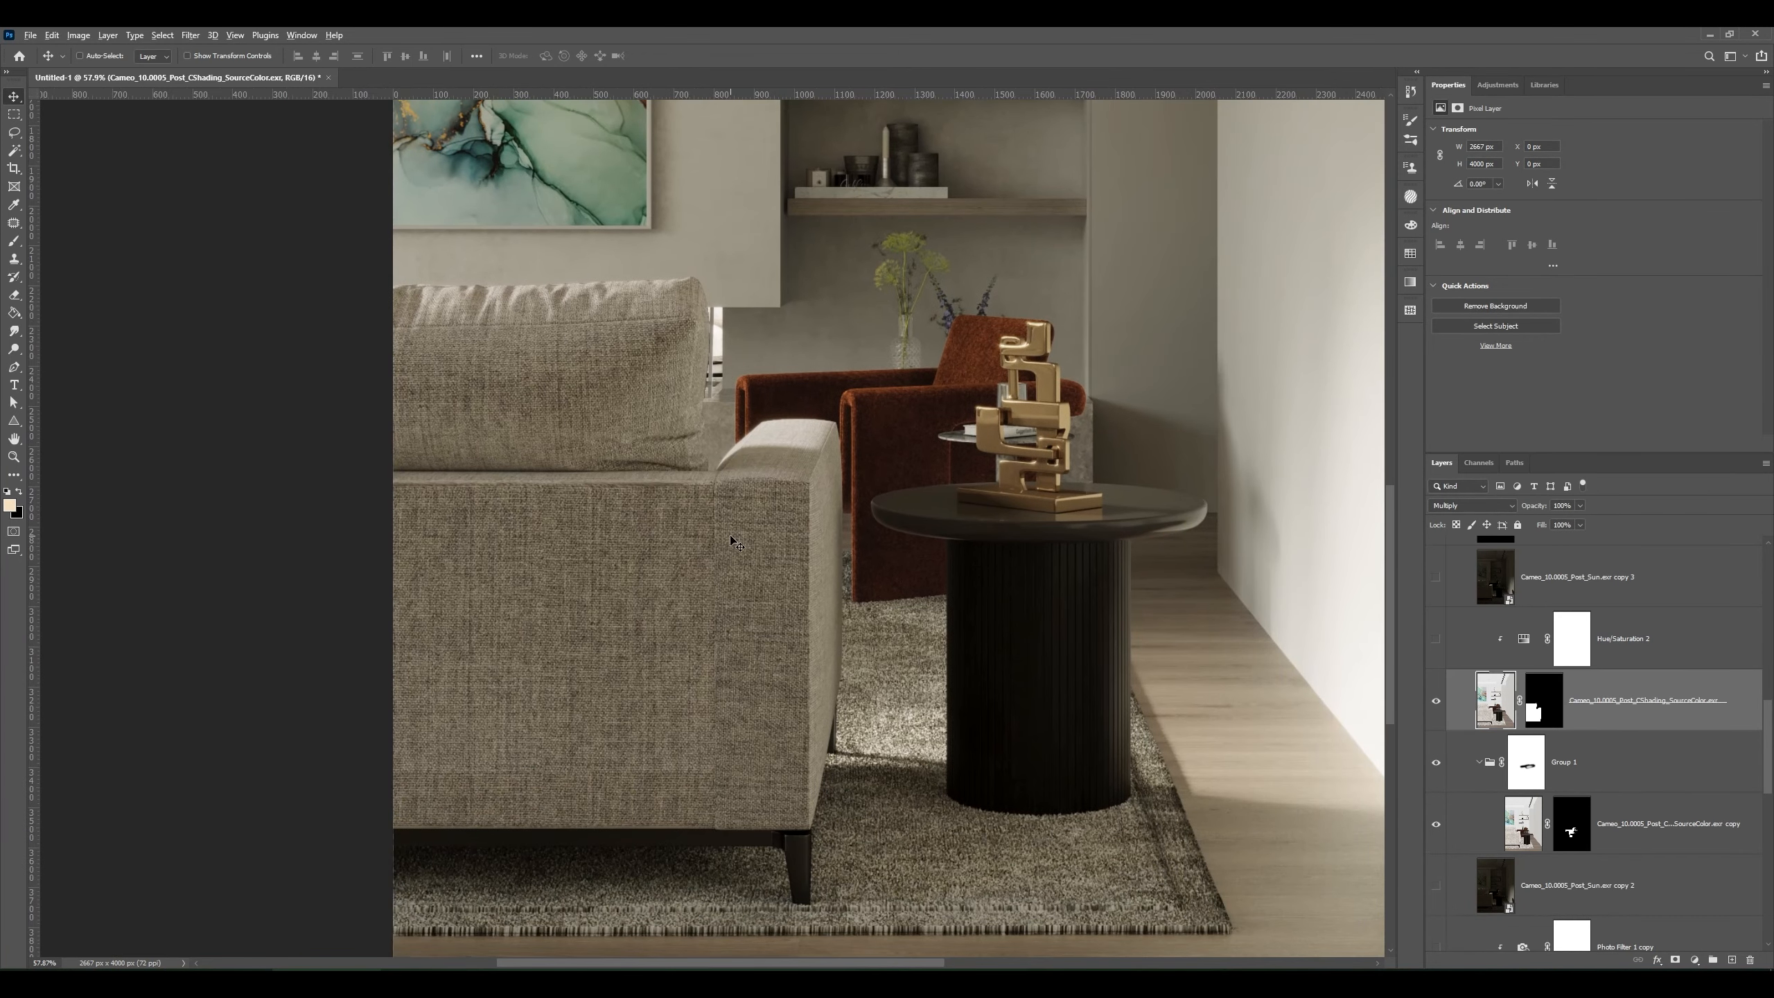
pyautogui.scroll(-1, 731, 538)
pyautogui.moveTo(687, 443); pyautogui.dragTo(647, 478)
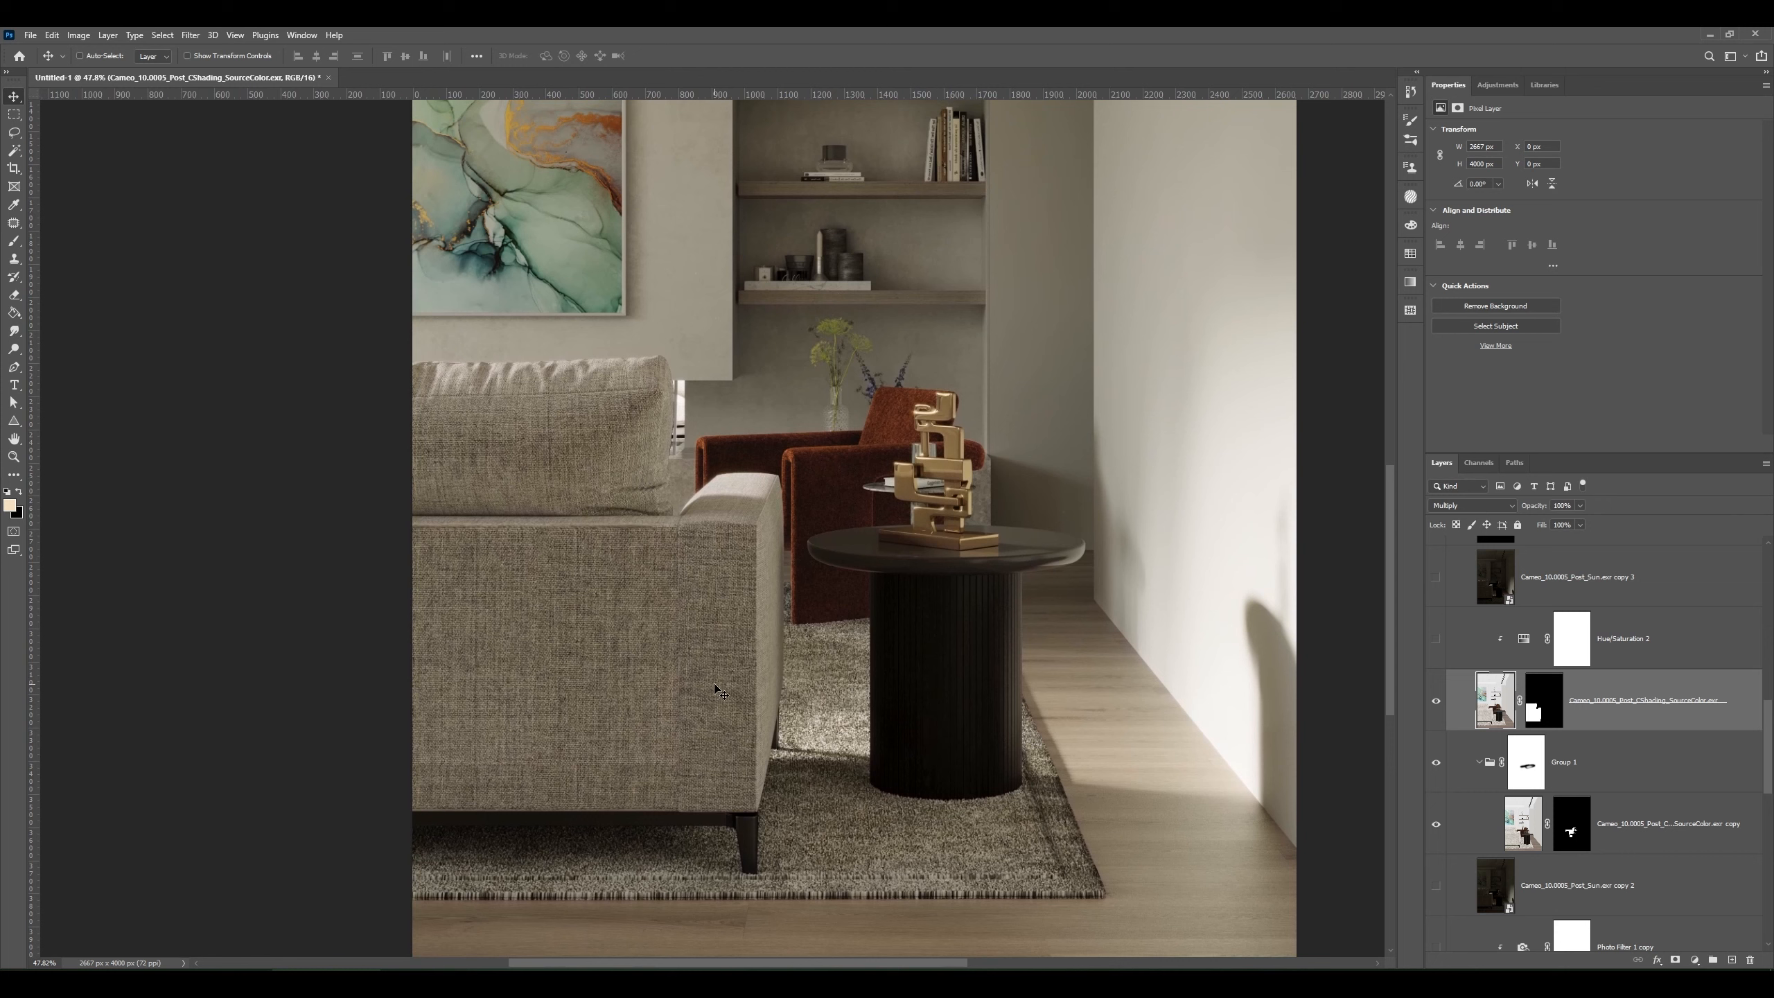
# - Show the clipped Hue/Saturation 2 adjustment above the sofa's SourceColor layer and set its Saturation to -59
pyautogui.click(1628, 650)
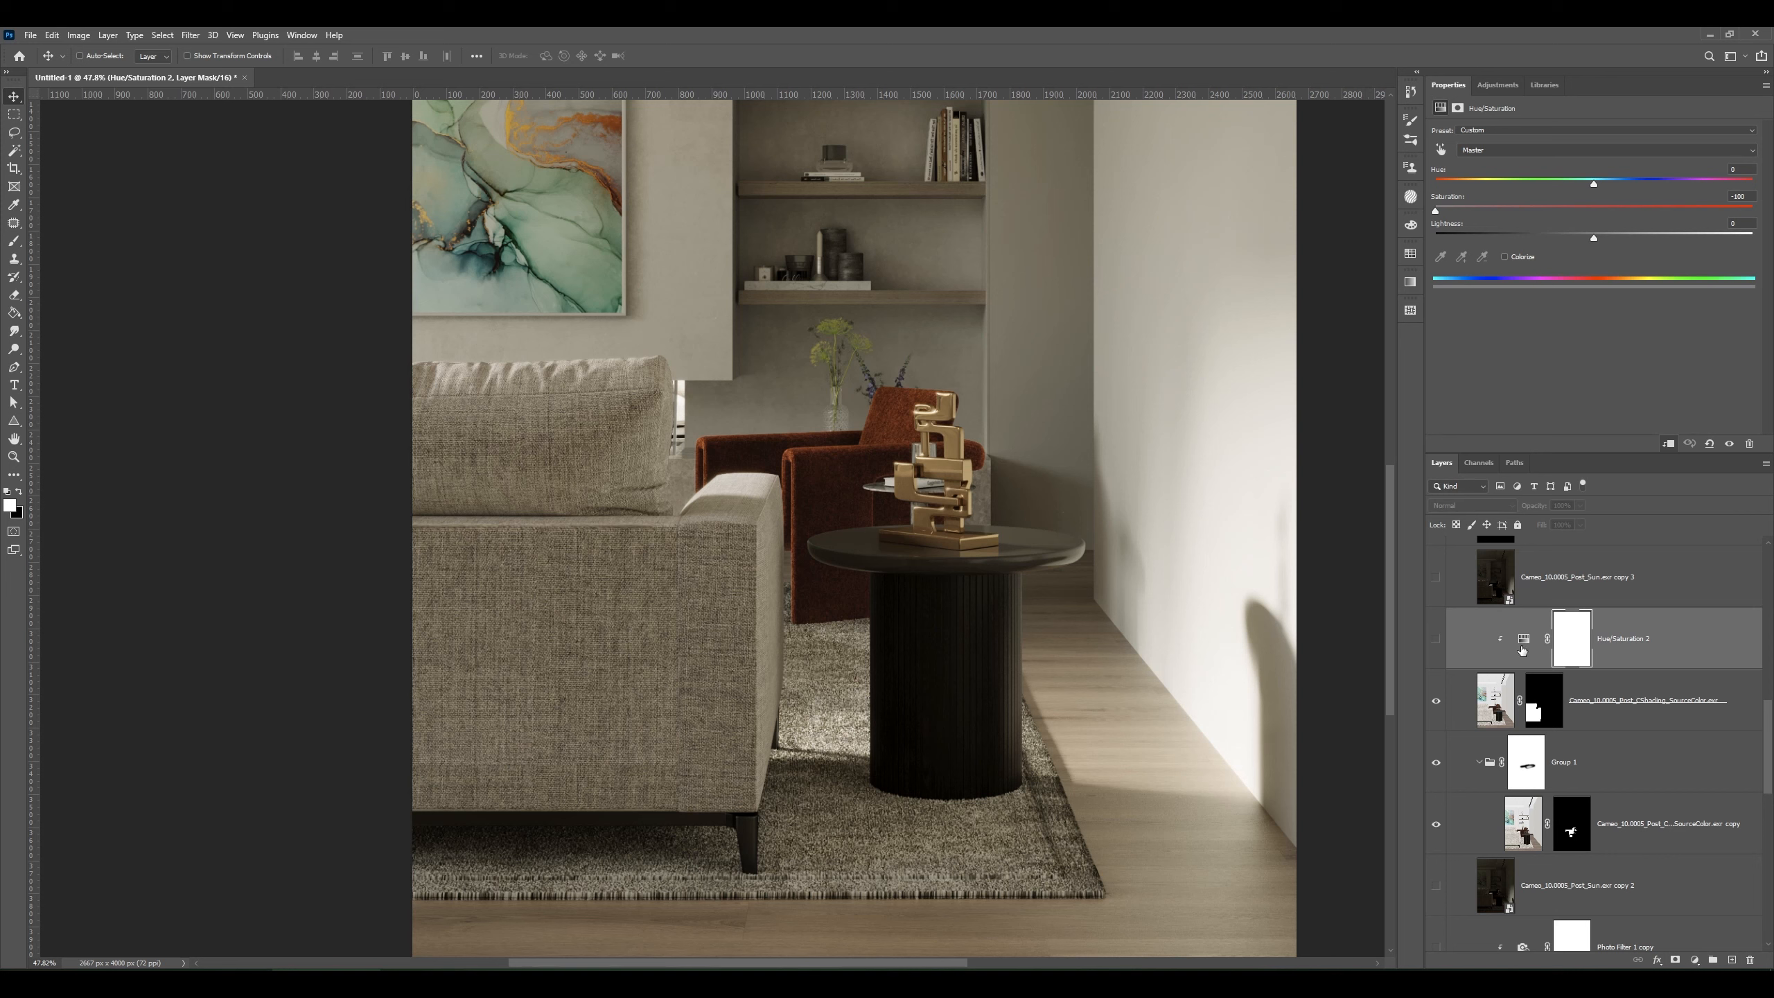
pyautogui.click(1436, 639)
pyautogui.click(1523, 638)
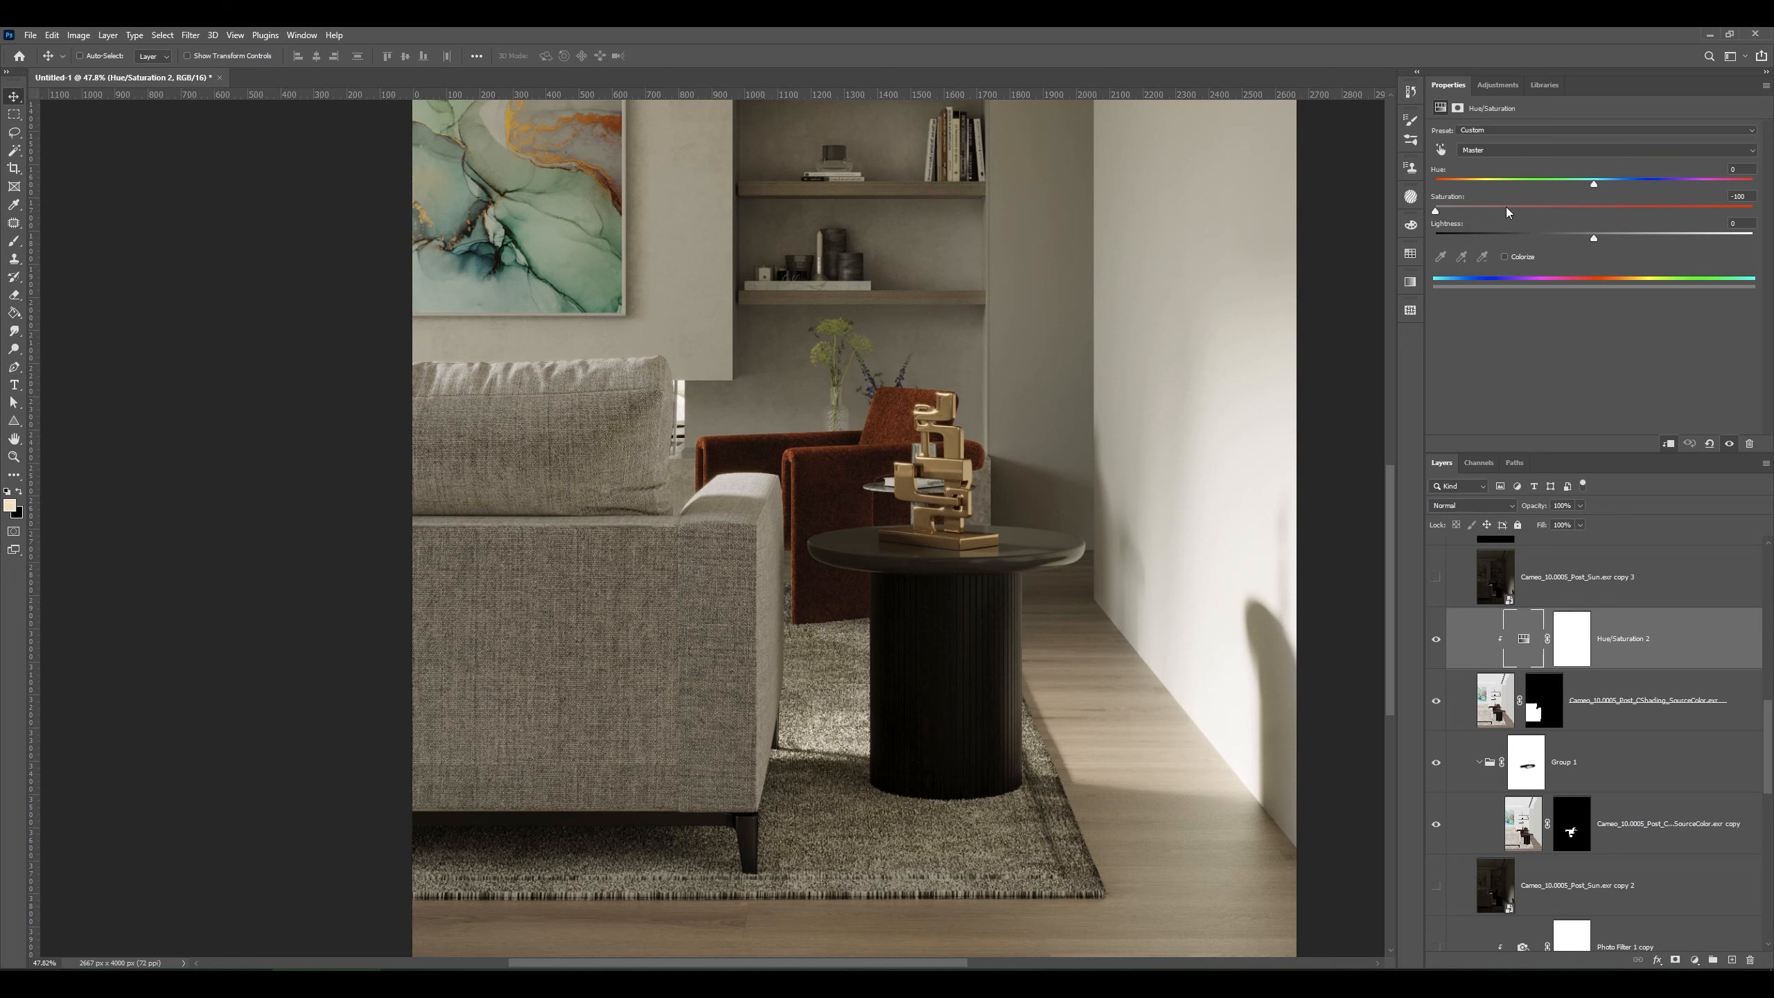
pyautogui.moveTo(1506, 206)
pyautogui.mouseDown()
pyautogui.moveTo(1586, 211)
pyautogui.moveTo(1466, 214)
pyautogui.moveTo(1656, 212)
pyautogui.moveTo(1459, 226)
pyautogui.moveTo(1508, 226)
pyautogui.mouseUp()
pyautogui.scroll(-3, 969, 430)
pyautogui.moveTo(970, 430)
pyautogui.mouseDown()
pyautogui.moveTo(771, 600)
pyautogui.moveTo(786, 577)
pyautogui.moveTo(797, 592)
pyautogui.mouseUp()
# - Show the Cameo_10.0005_Post_CGeometry_NormalsShading.exr layer and set its blend mode to Normal
pyautogui.scroll(1, 786, 575)
pyautogui.scroll(5, 1563, 755)
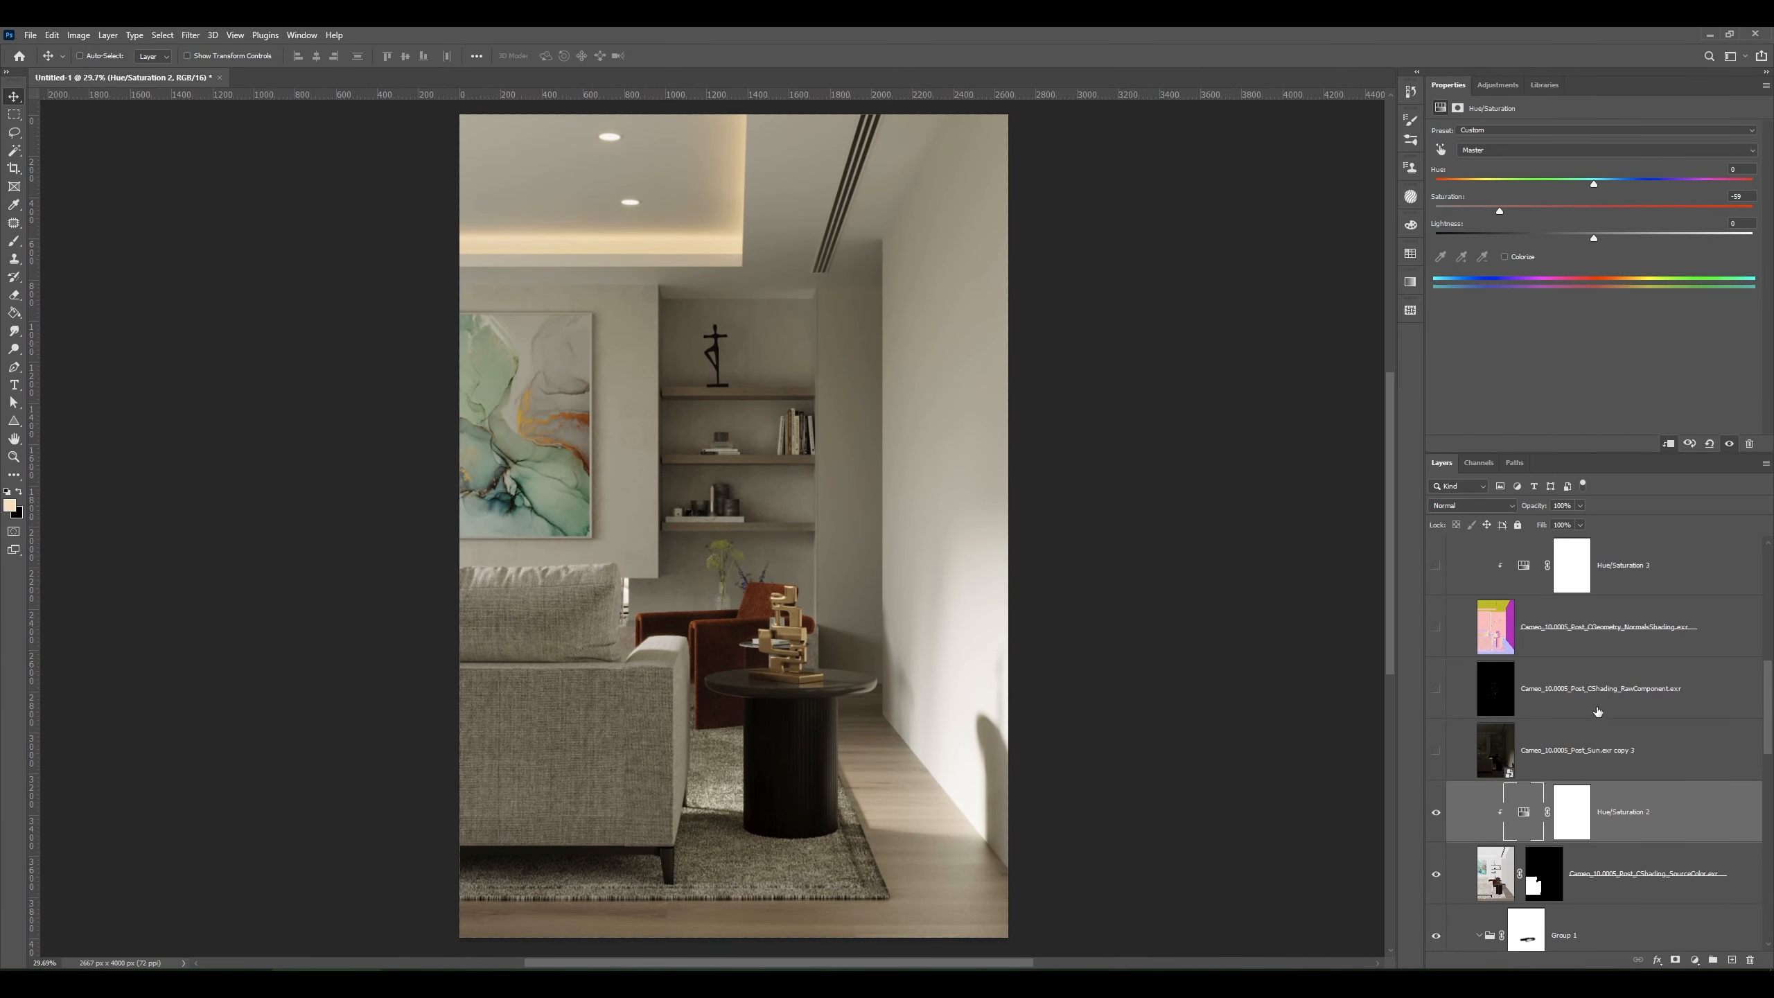
pyautogui.scroll(3, 1562, 755)
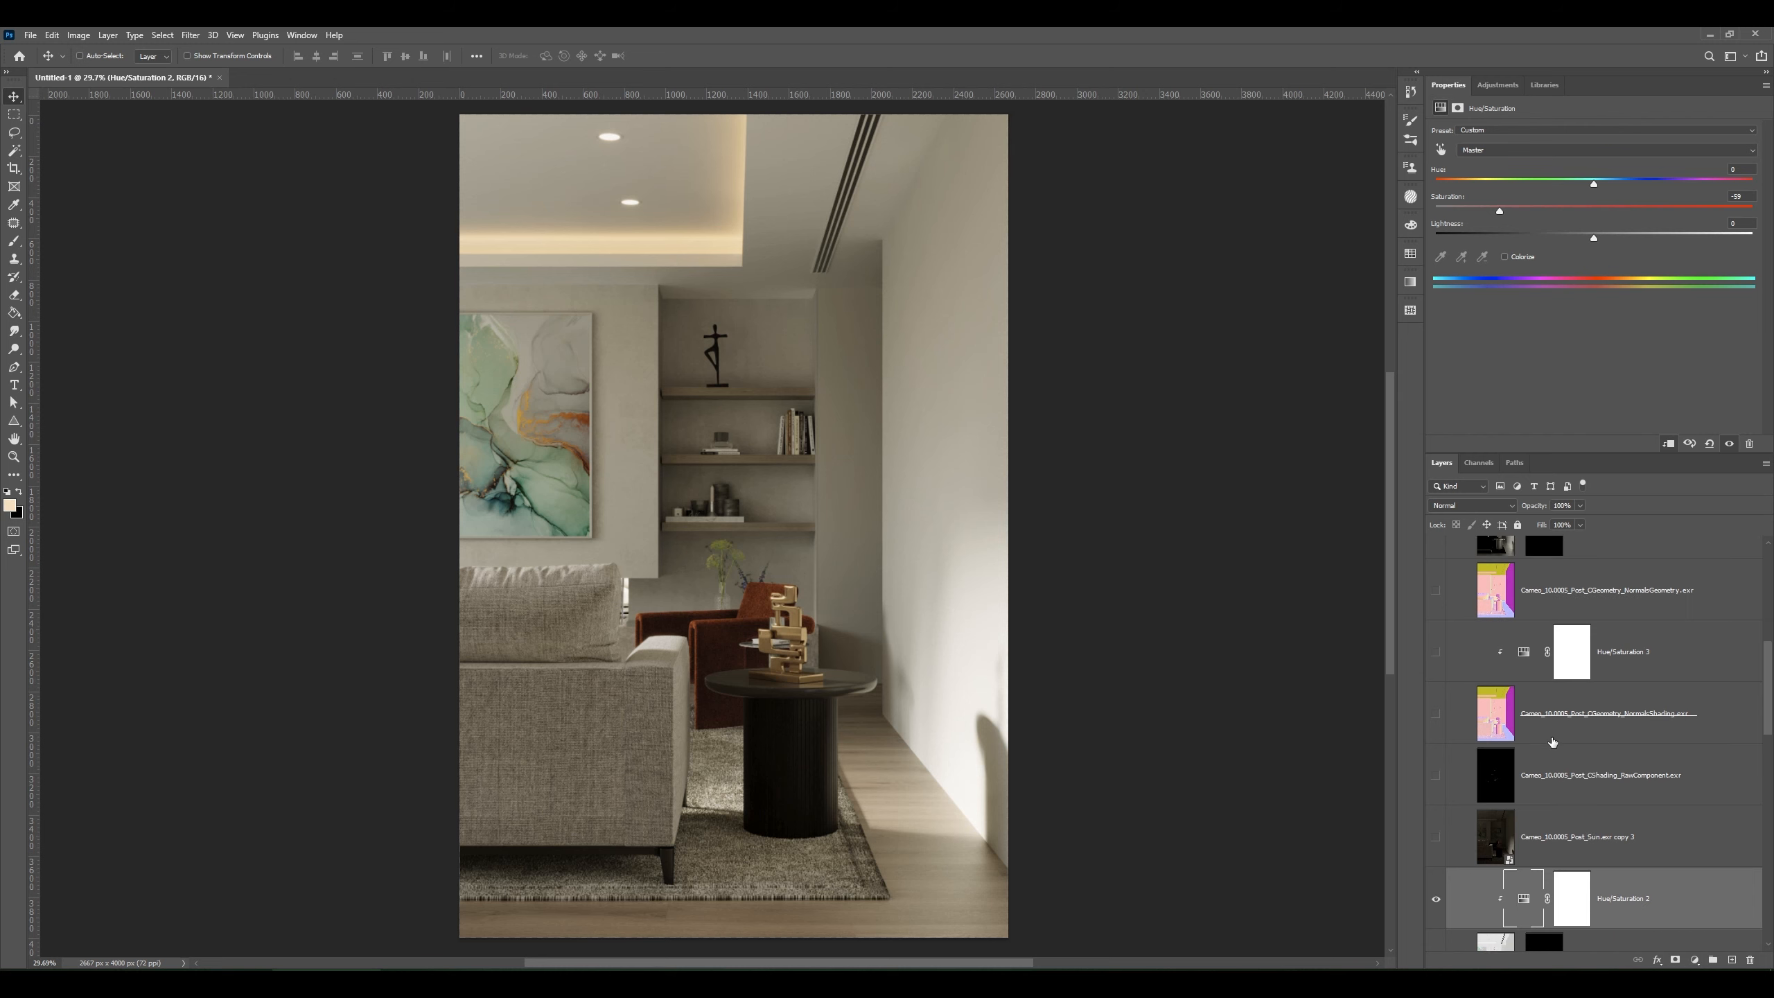
pyautogui.click(1552, 740)
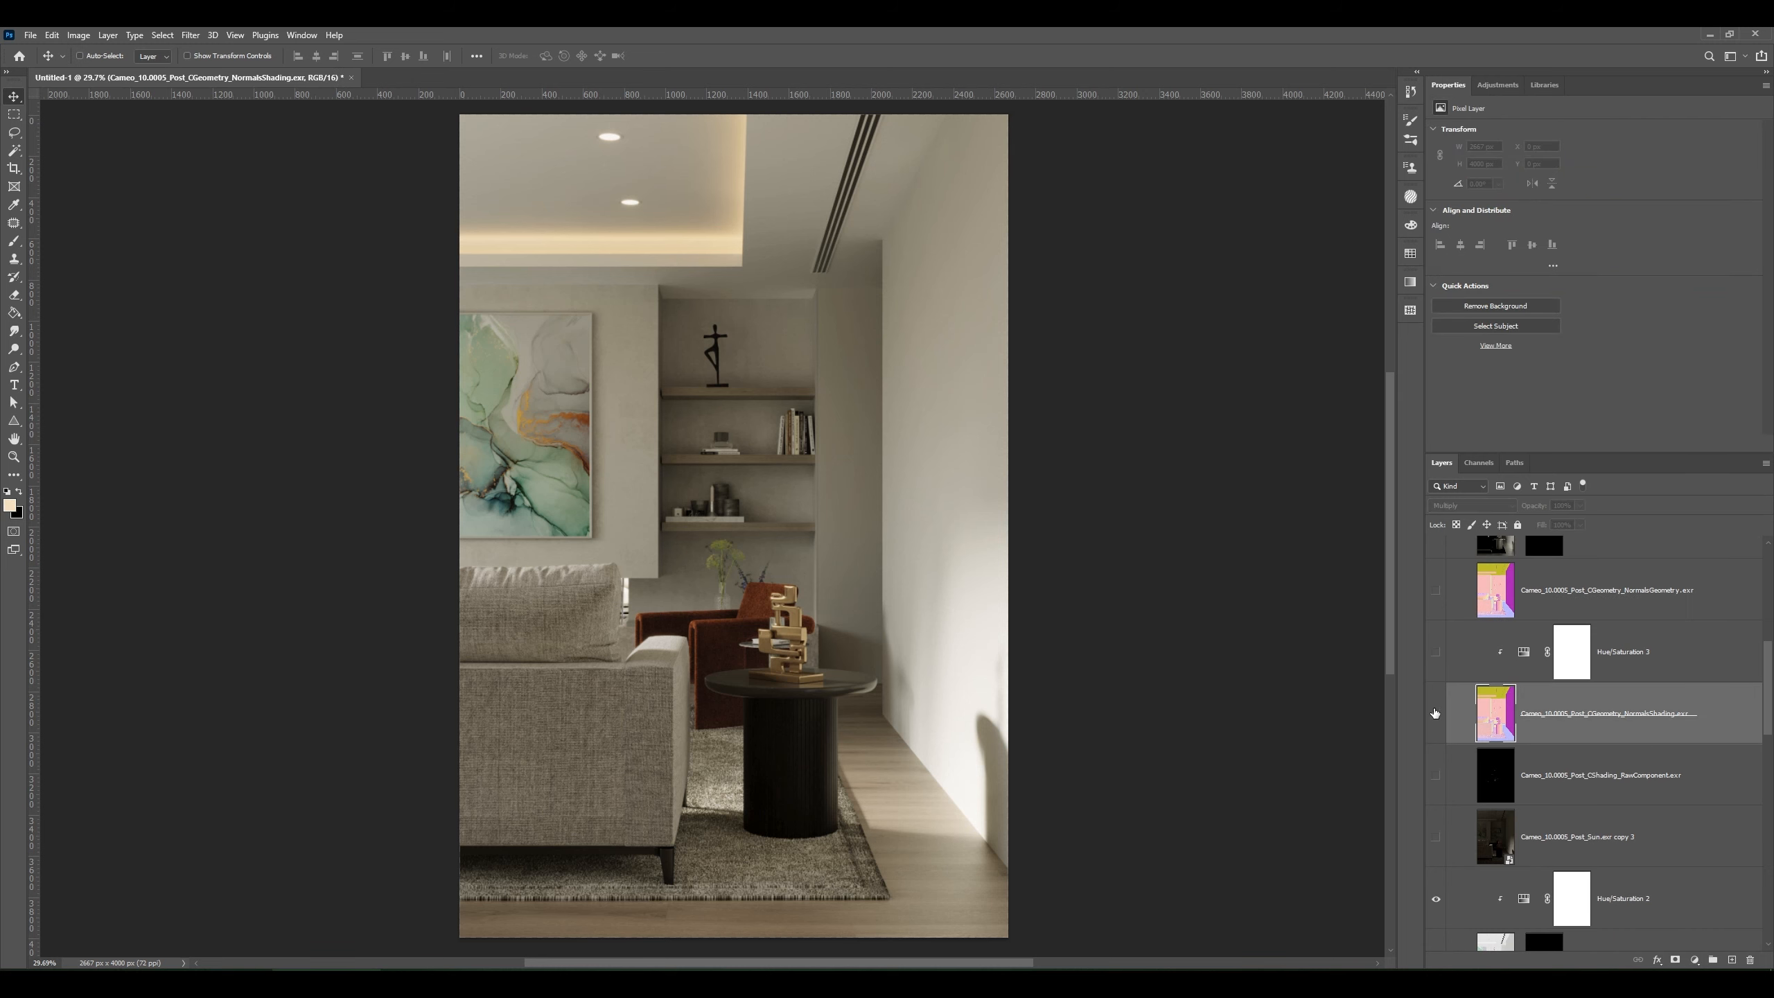
pyautogui.click(1436, 713)
pyautogui.click(1483, 506)
pyautogui.click(1505, 516)
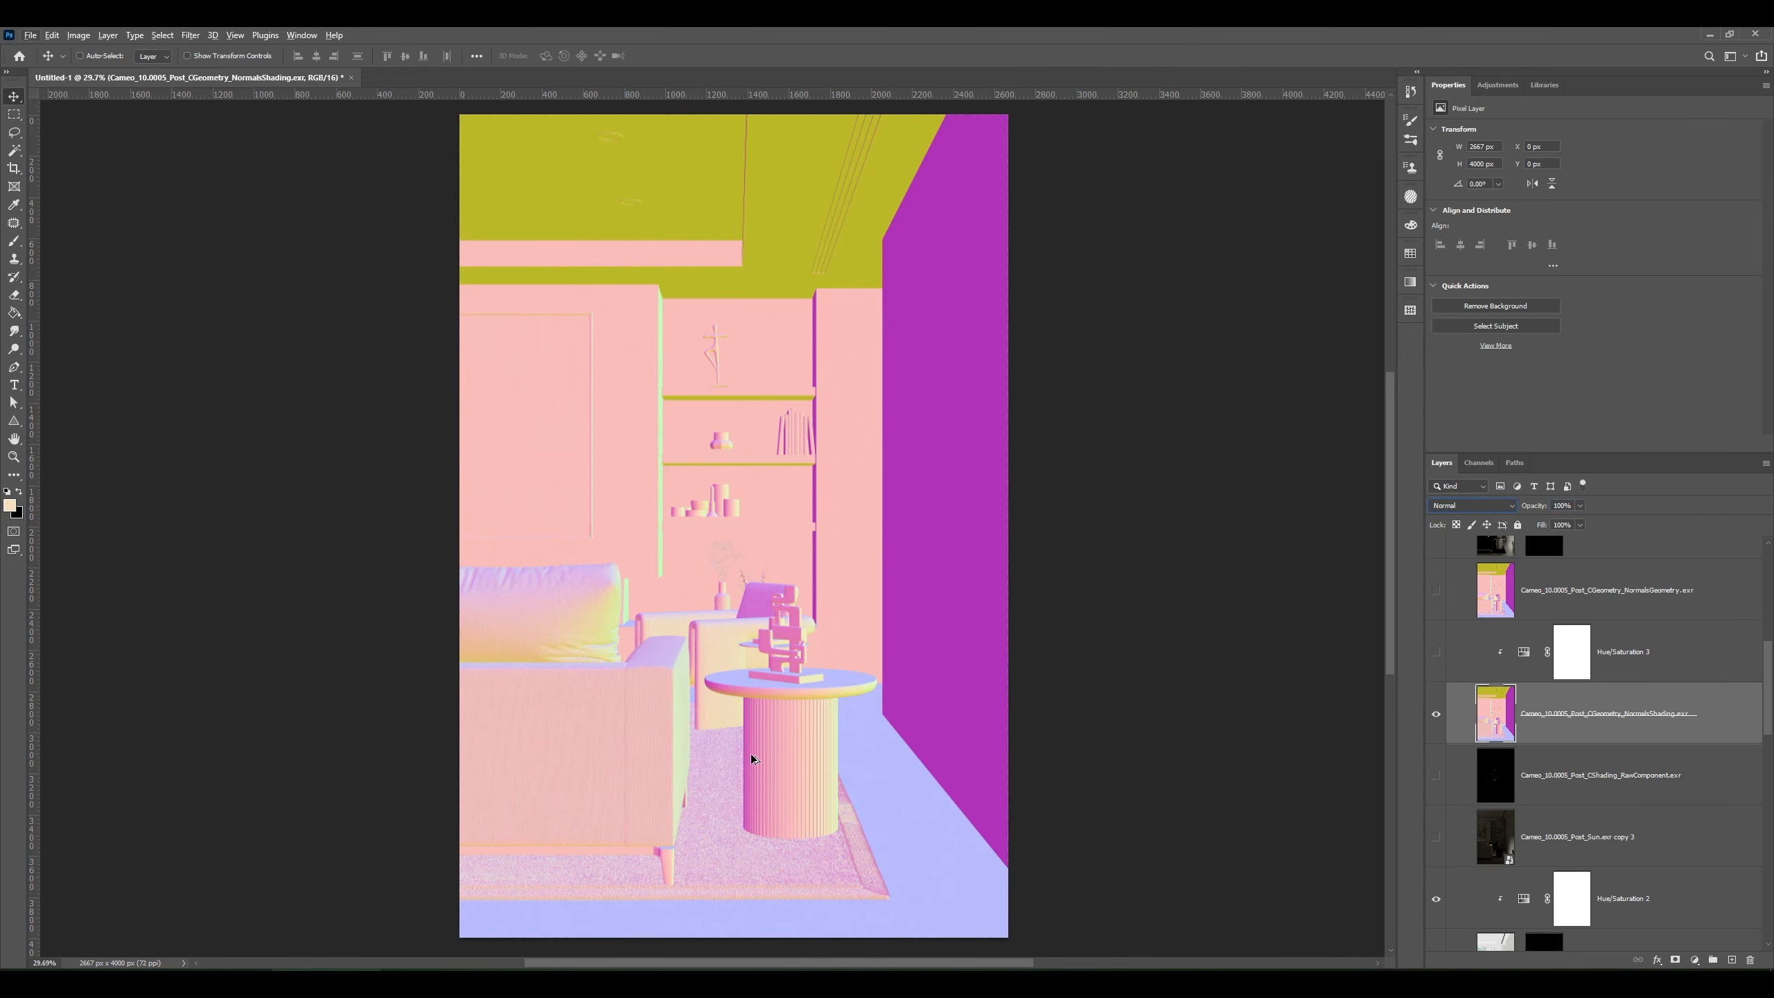
# - Inspect the NormalsShading pass up close around the sofa, armchair and side table
pyautogui.scroll(8, 636, 763)
pyautogui.moveTo(720, 703); pyautogui.dragTo(842, 576)
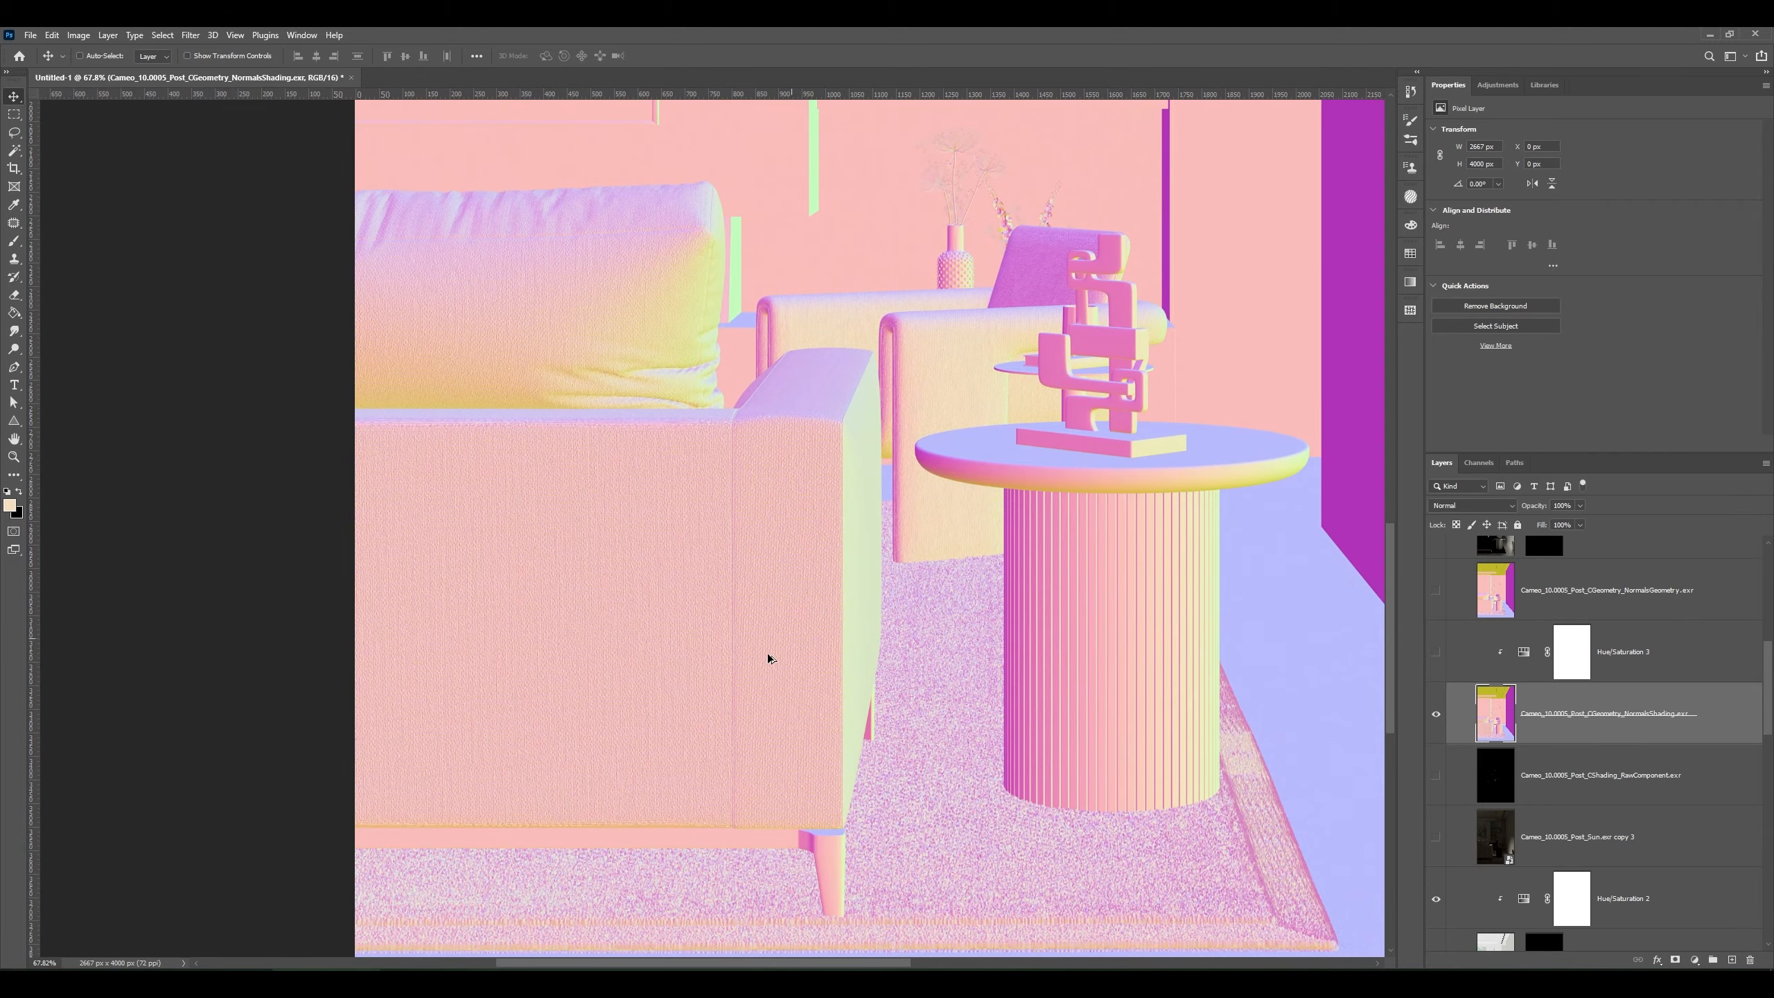
pyautogui.scroll(3, 729, 665)
pyautogui.scroll(-2, 730, 666)
pyautogui.scroll(-2, 729, 668)
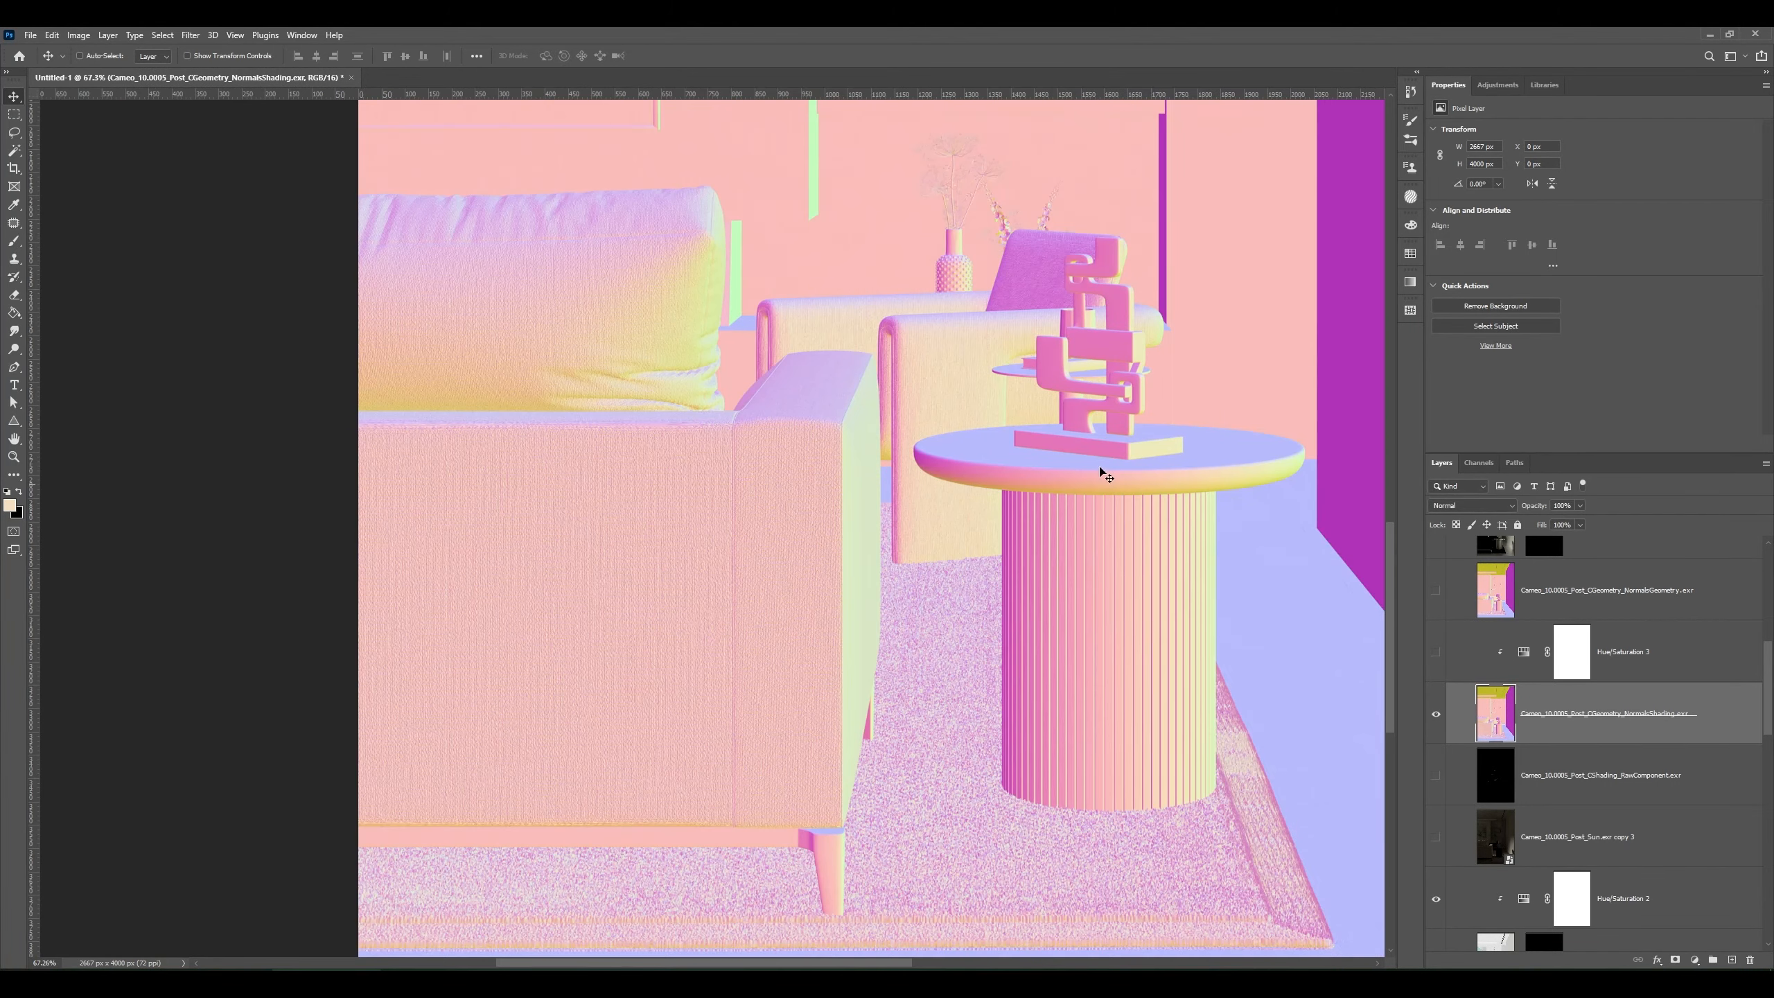
pyautogui.moveTo(1104, 473); pyautogui.dragTo(727, 427)
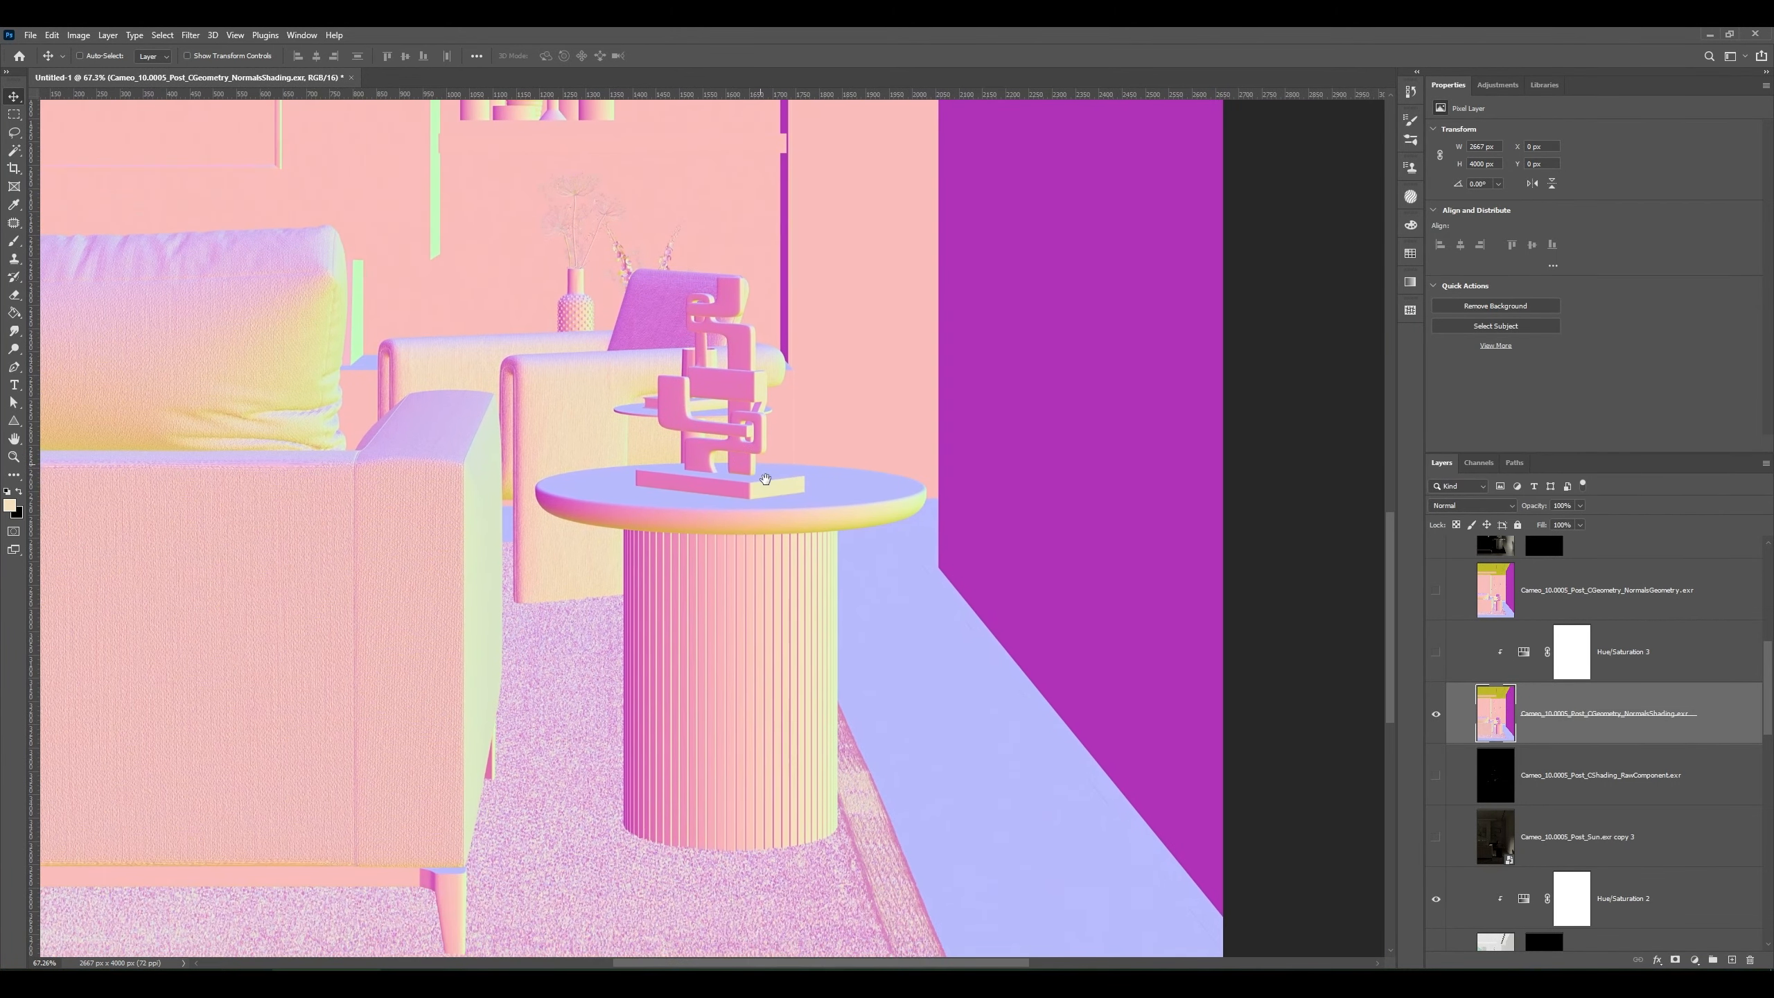
# - Select the purple side wall in the NormalsShading pass with Color Range, using a Fuzziness of 145
pyautogui.moveTo(796, 606); pyautogui.dragTo(855, 663)
pyautogui.scroll(-3, 912, 472)
pyautogui.scroll(-2, 864, 629)
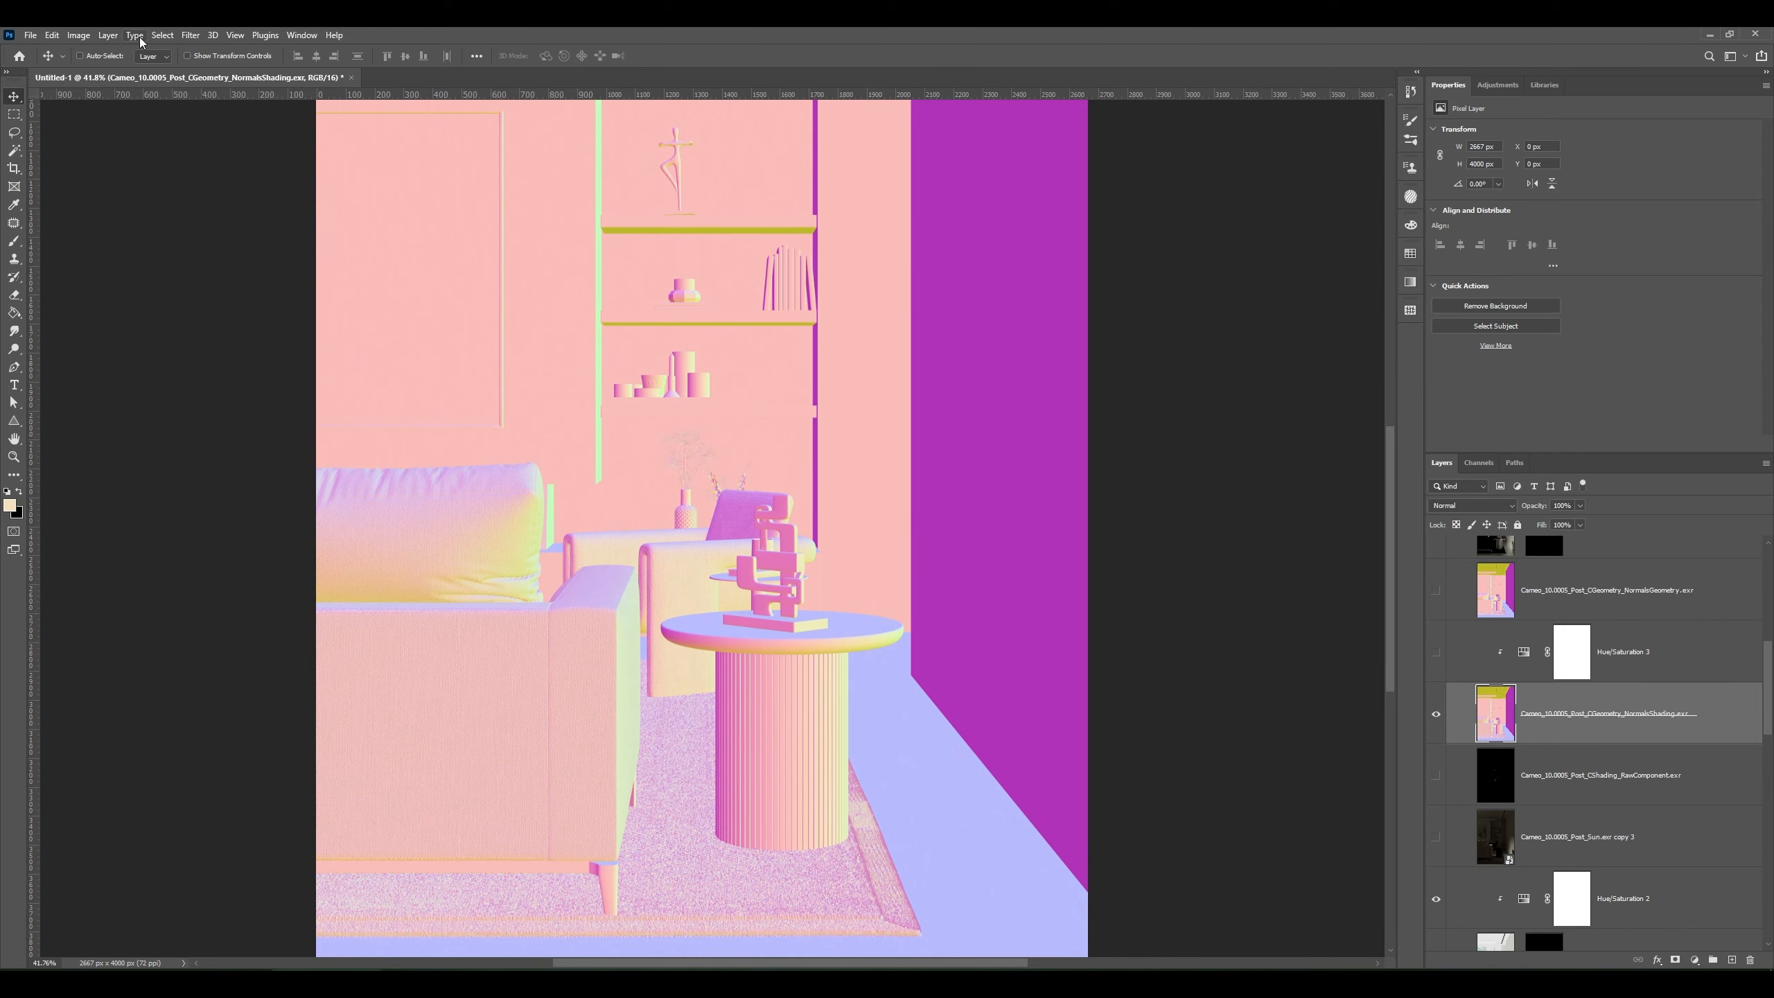
pyautogui.click(162, 35)
pyautogui.click(231, 170)
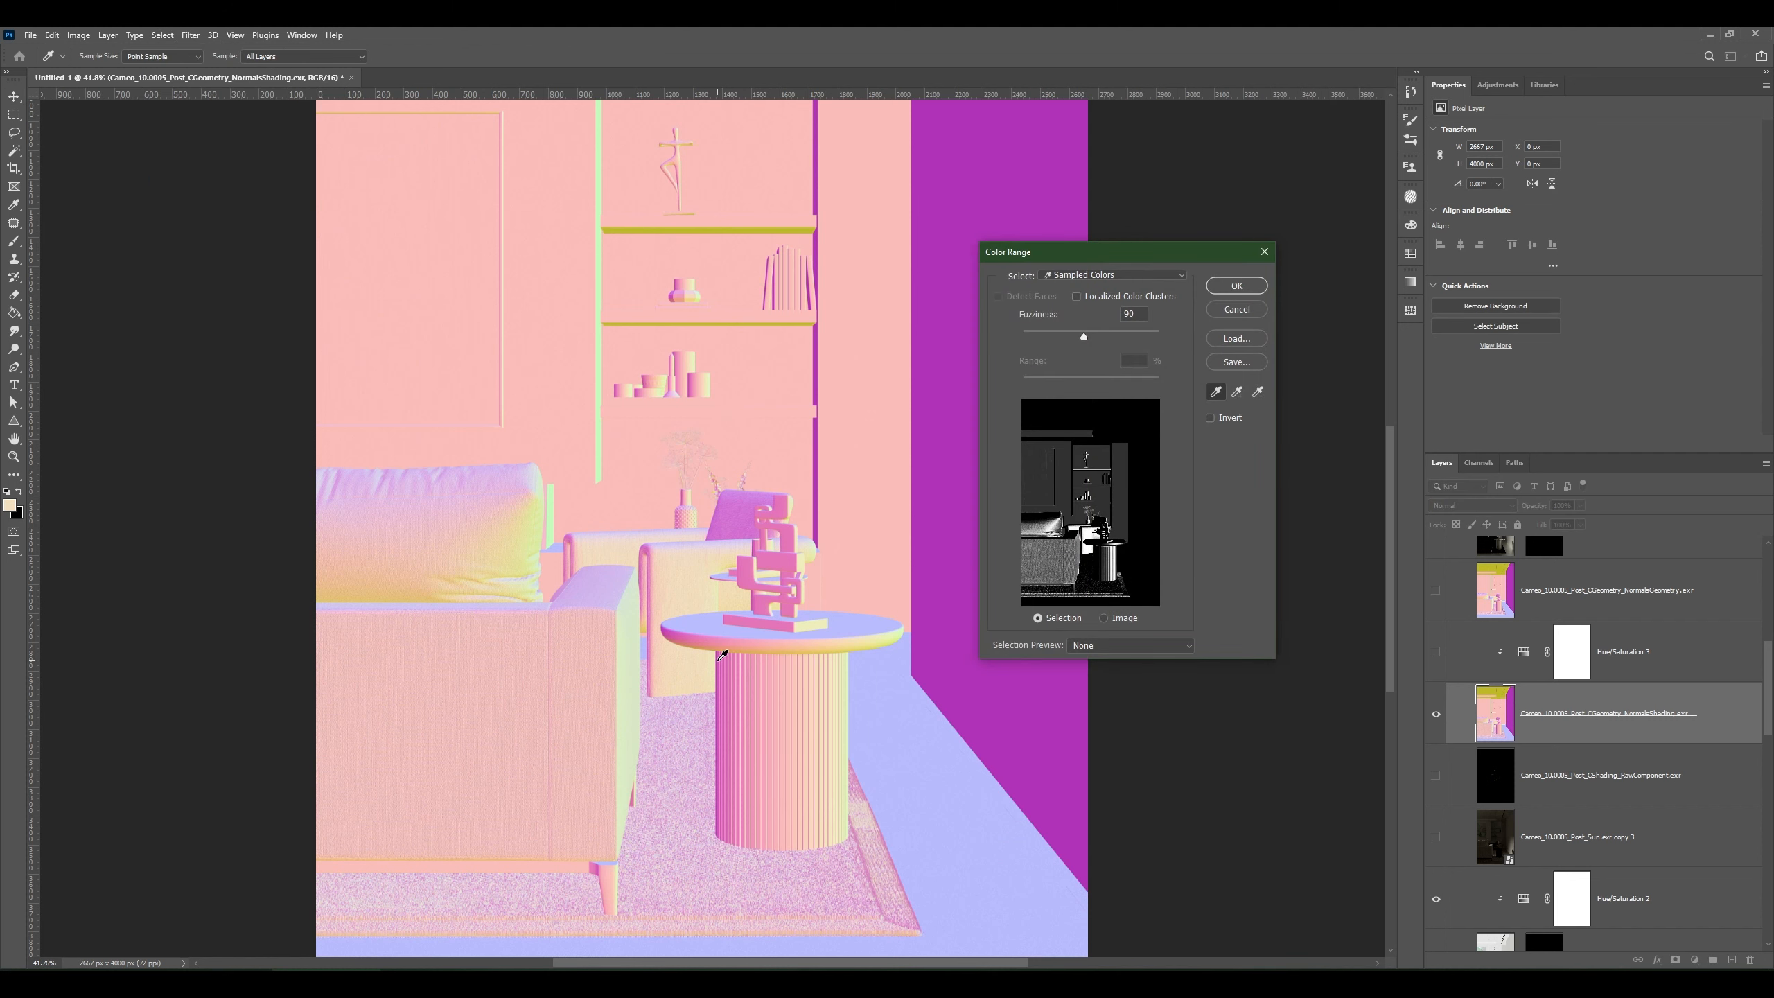
pyautogui.click(957, 537)
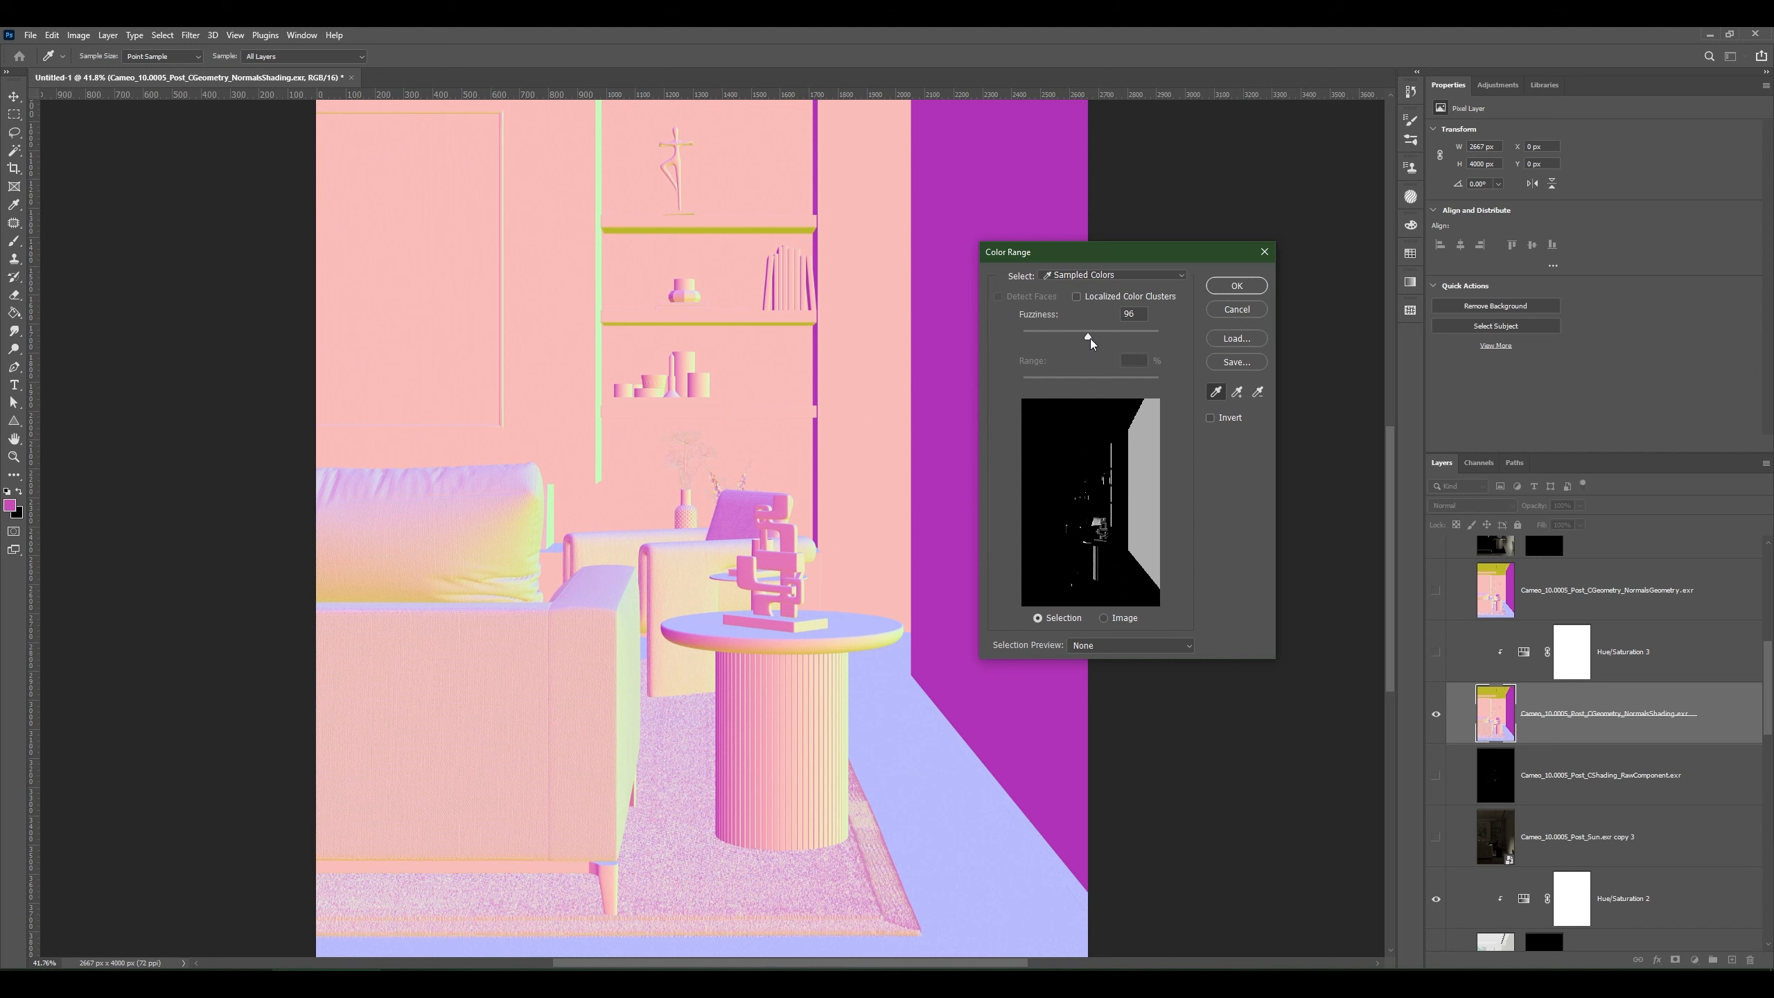
pyautogui.moveTo(1090, 338); pyautogui.dragTo(1123, 339)
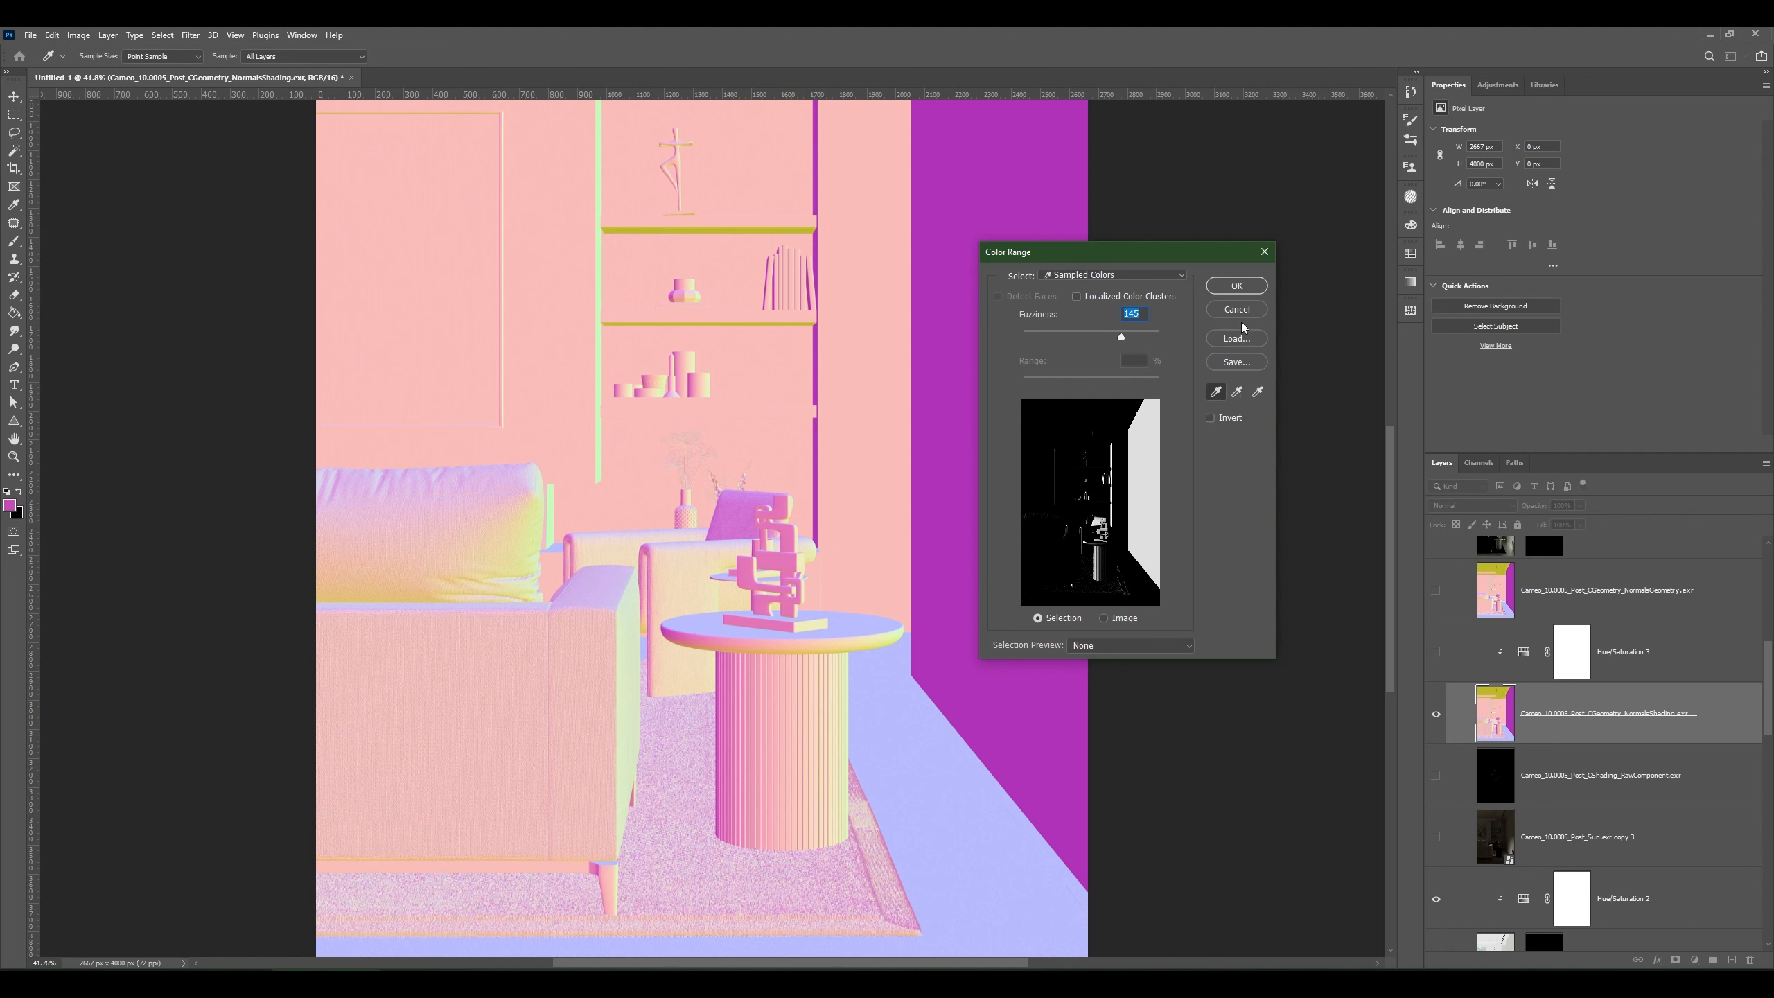
pyautogui.click(1235, 286)
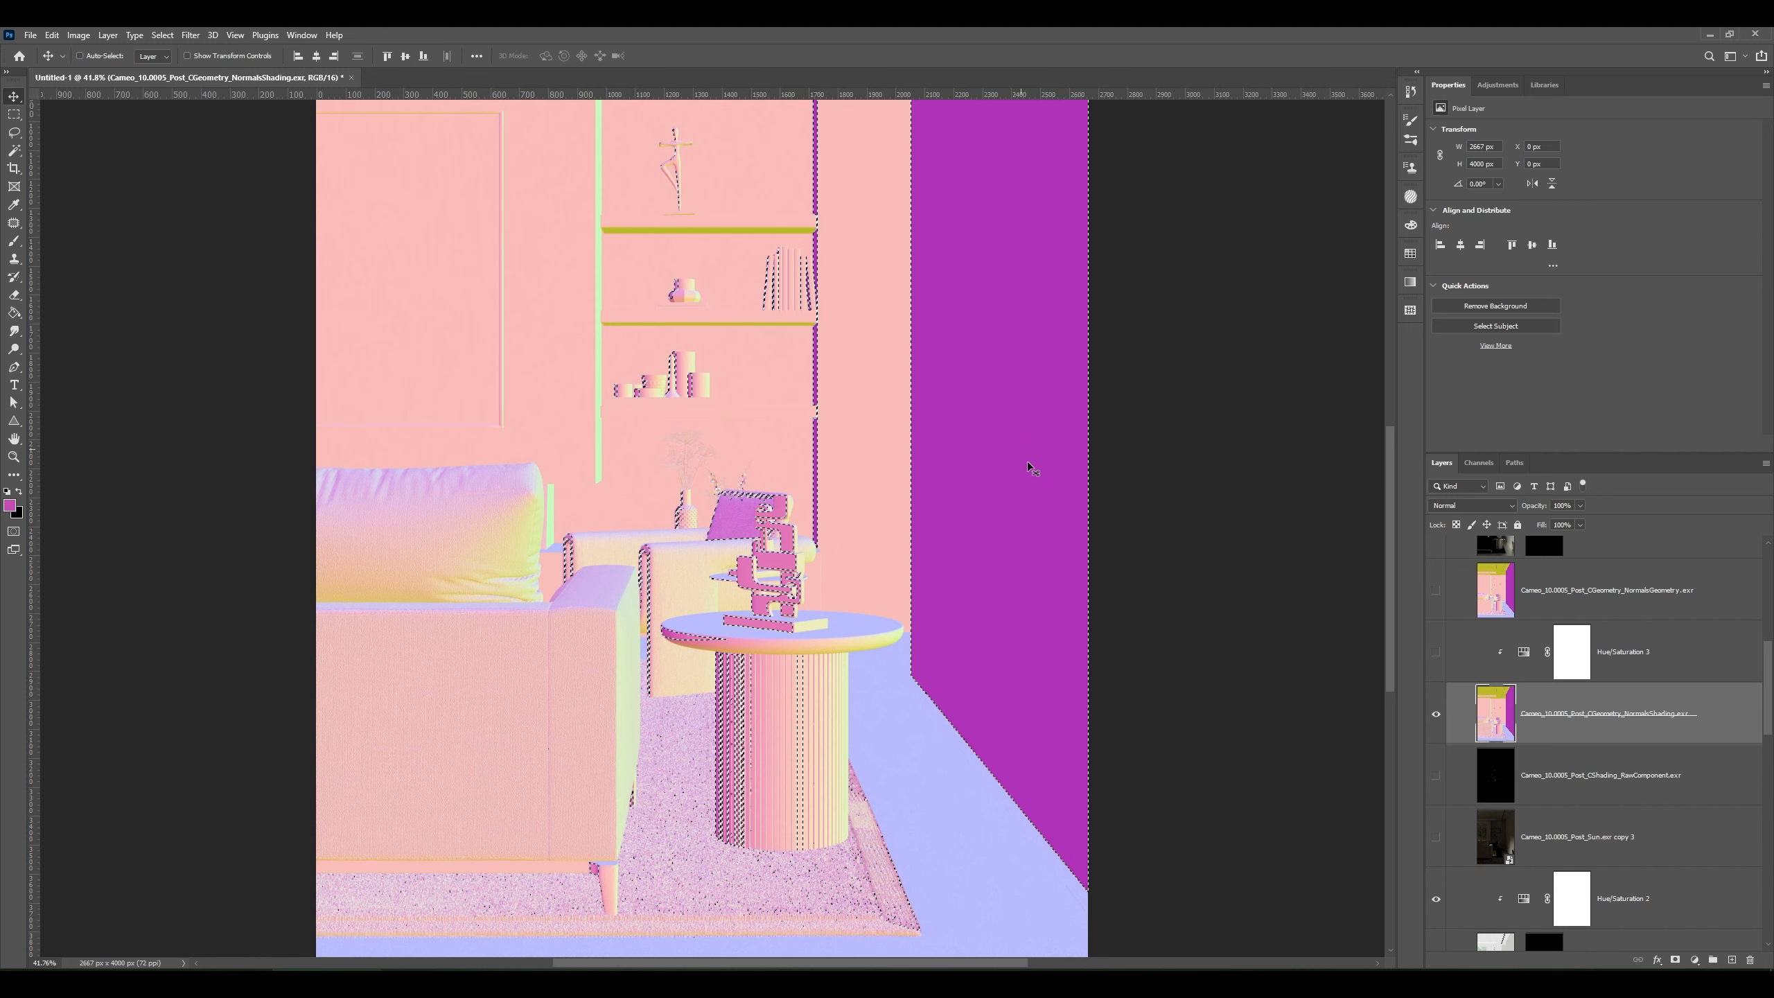
# - Hide the NormalsShading layer and add a Curves adjustment in the ADJUSTMENTS group, masked by the side wall selection
pyautogui.click(1436, 714)
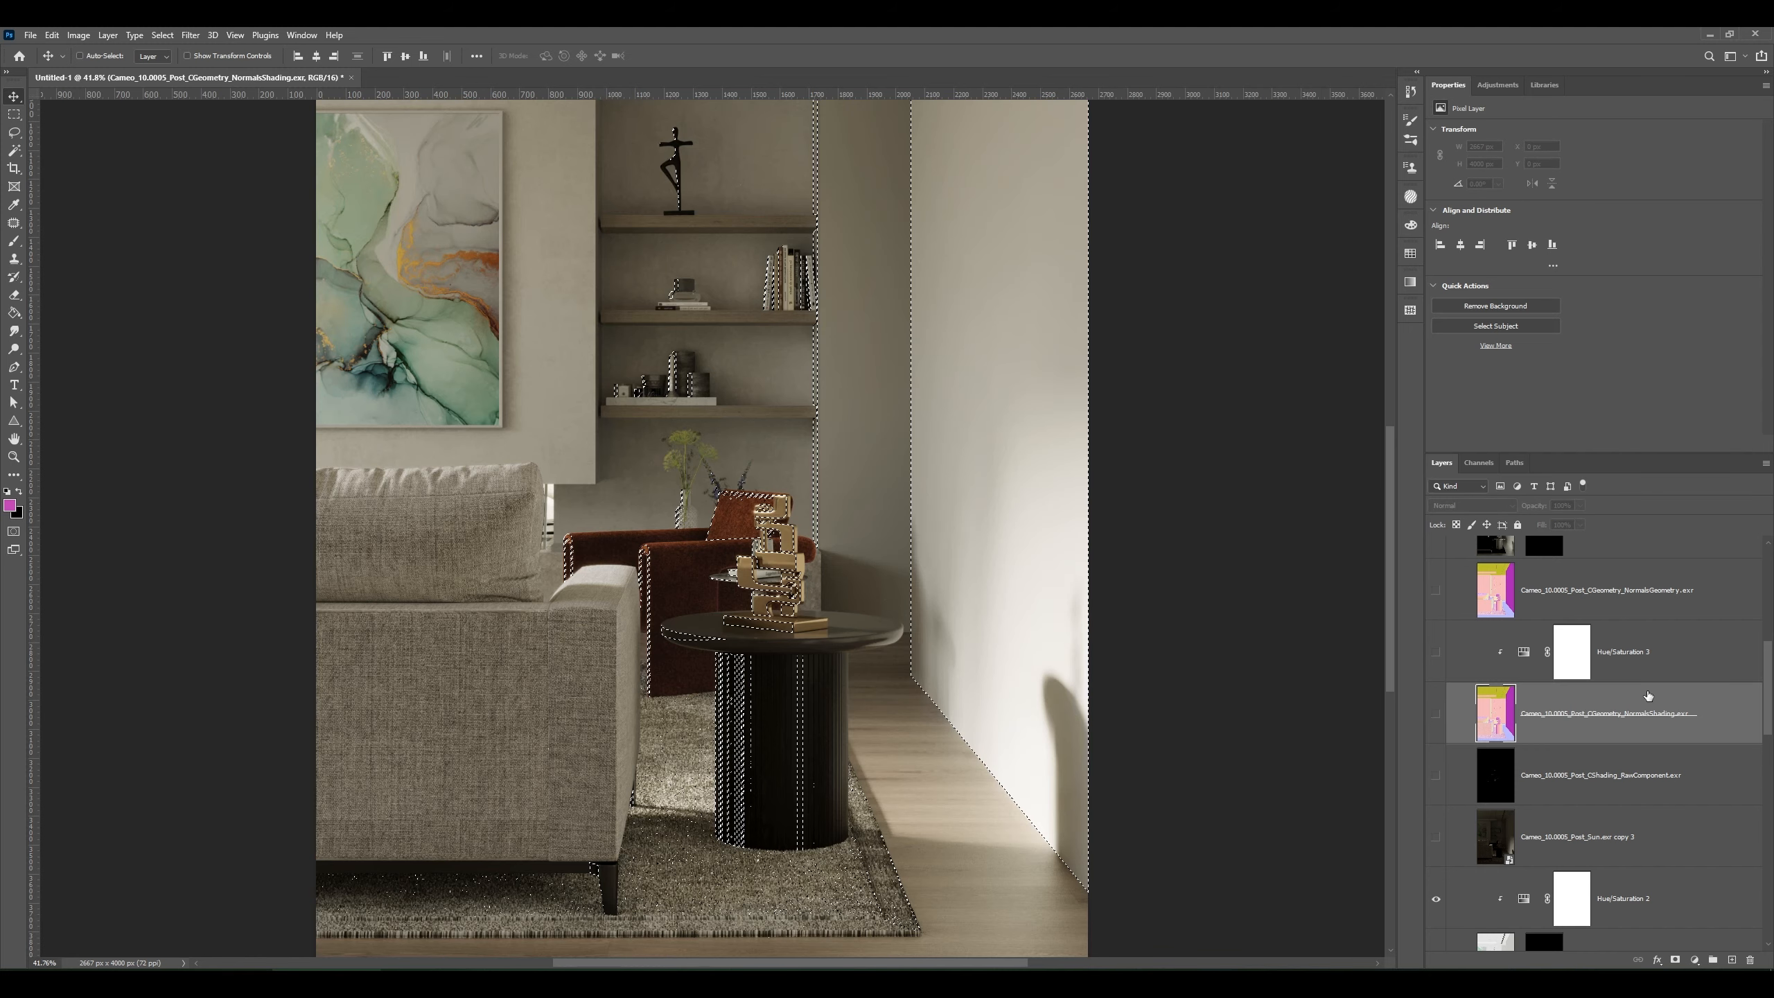
pyautogui.scroll(-1, 1639, 766)
pyautogui.scroll(8, 1638, 763)
pyautogui.click(1477, 767)
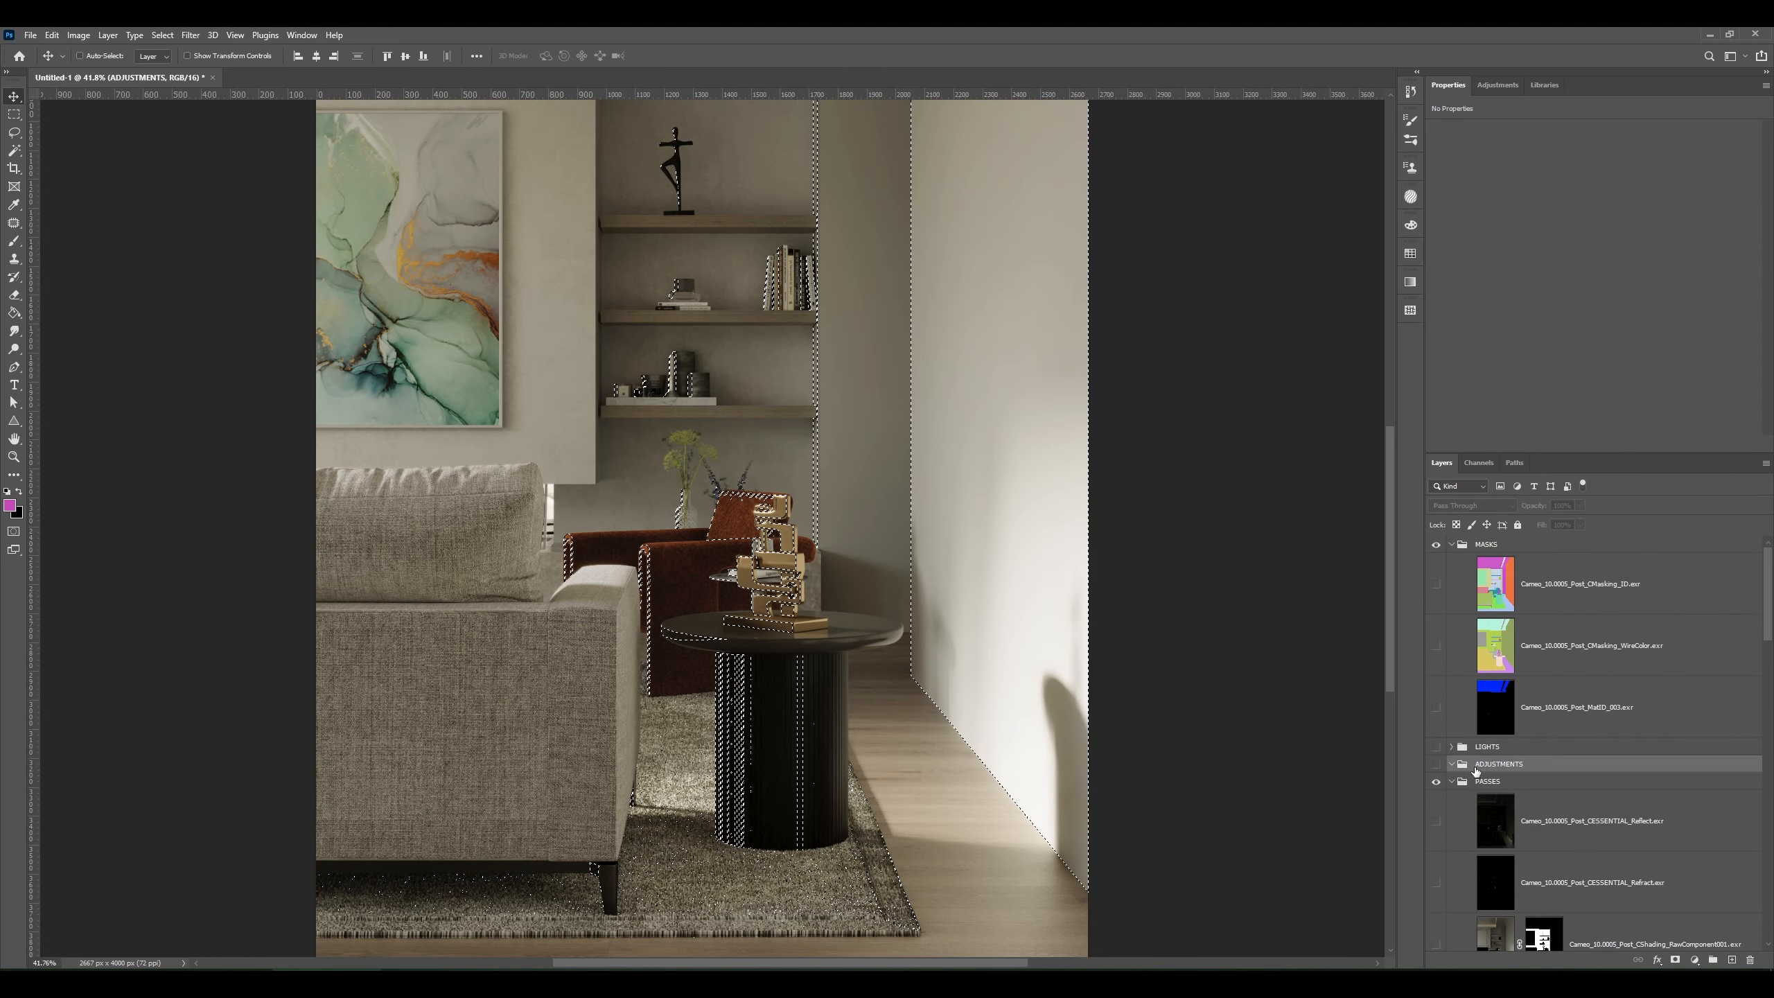
pyautogui.click(1498, 84)
pyautogui.click(1497, 116)
pyautogui.scroll(-3, 935, 448)
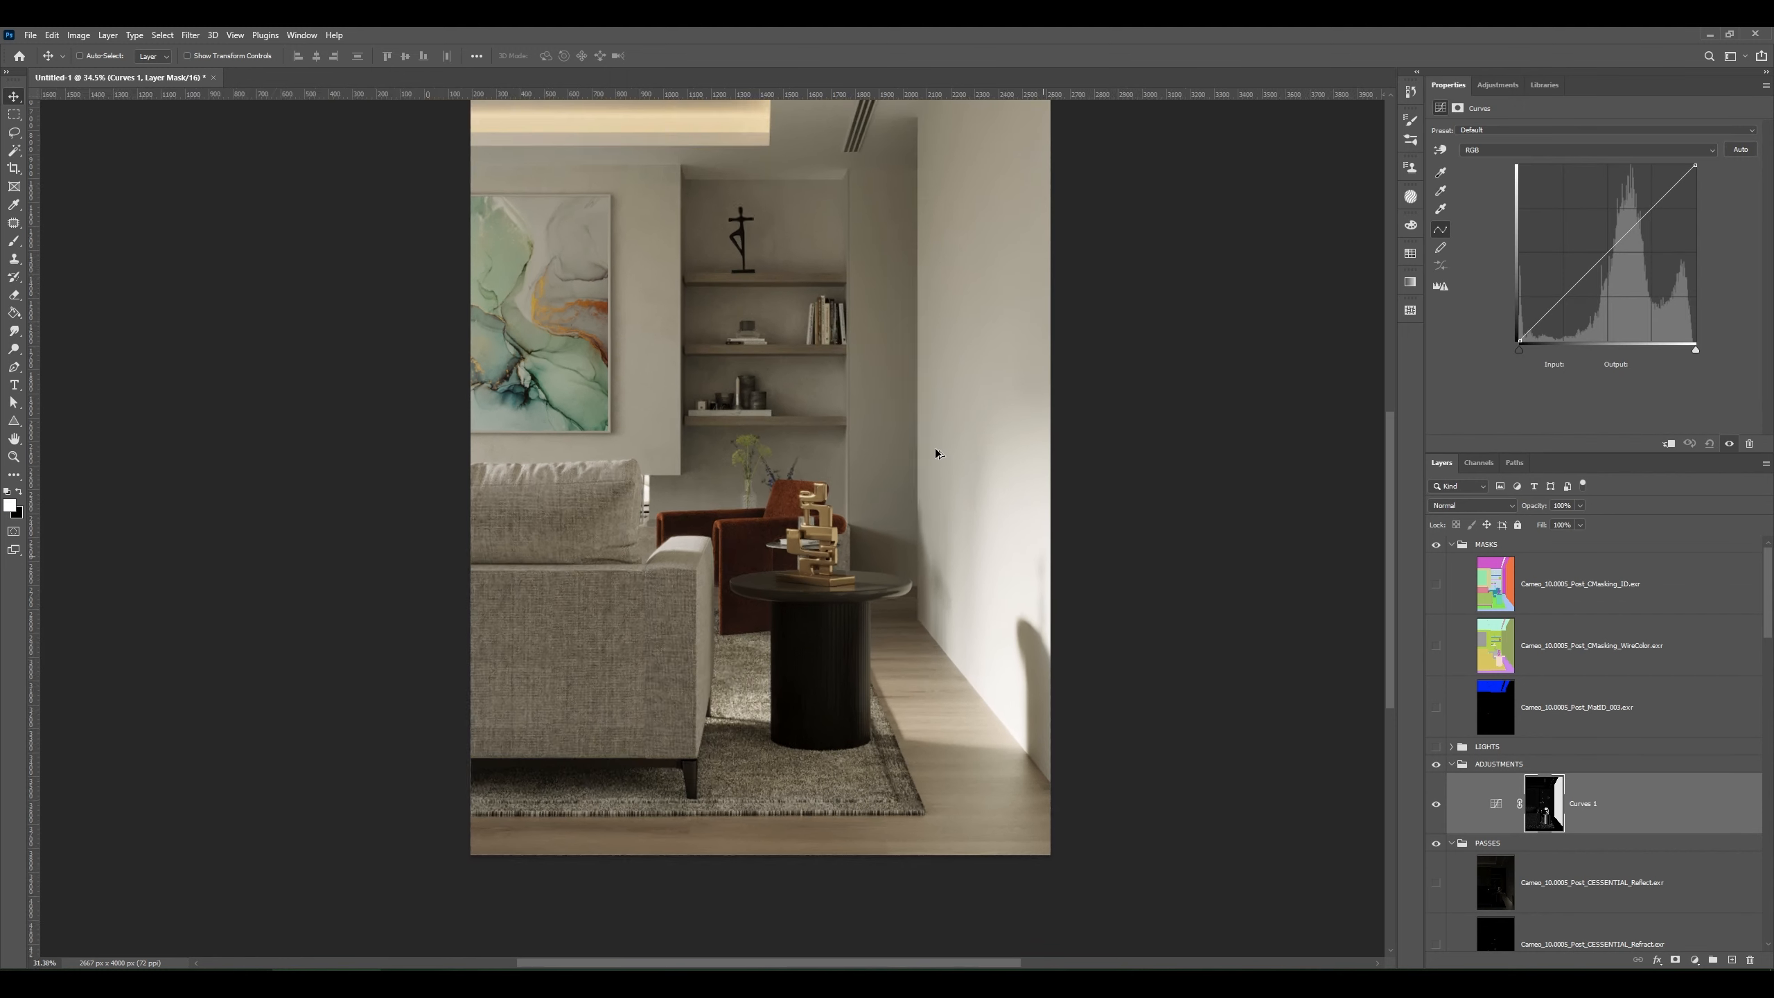
# - Brighten the side wall with curve points at about input 64, output 88 and input 171, output 220
pyautogui.moveTo(1642, 219); pyautogui.dragTo(1651, 189)
pyautogui.moveTo(1570, 276); pyautogui.dragTo(1565, 280)
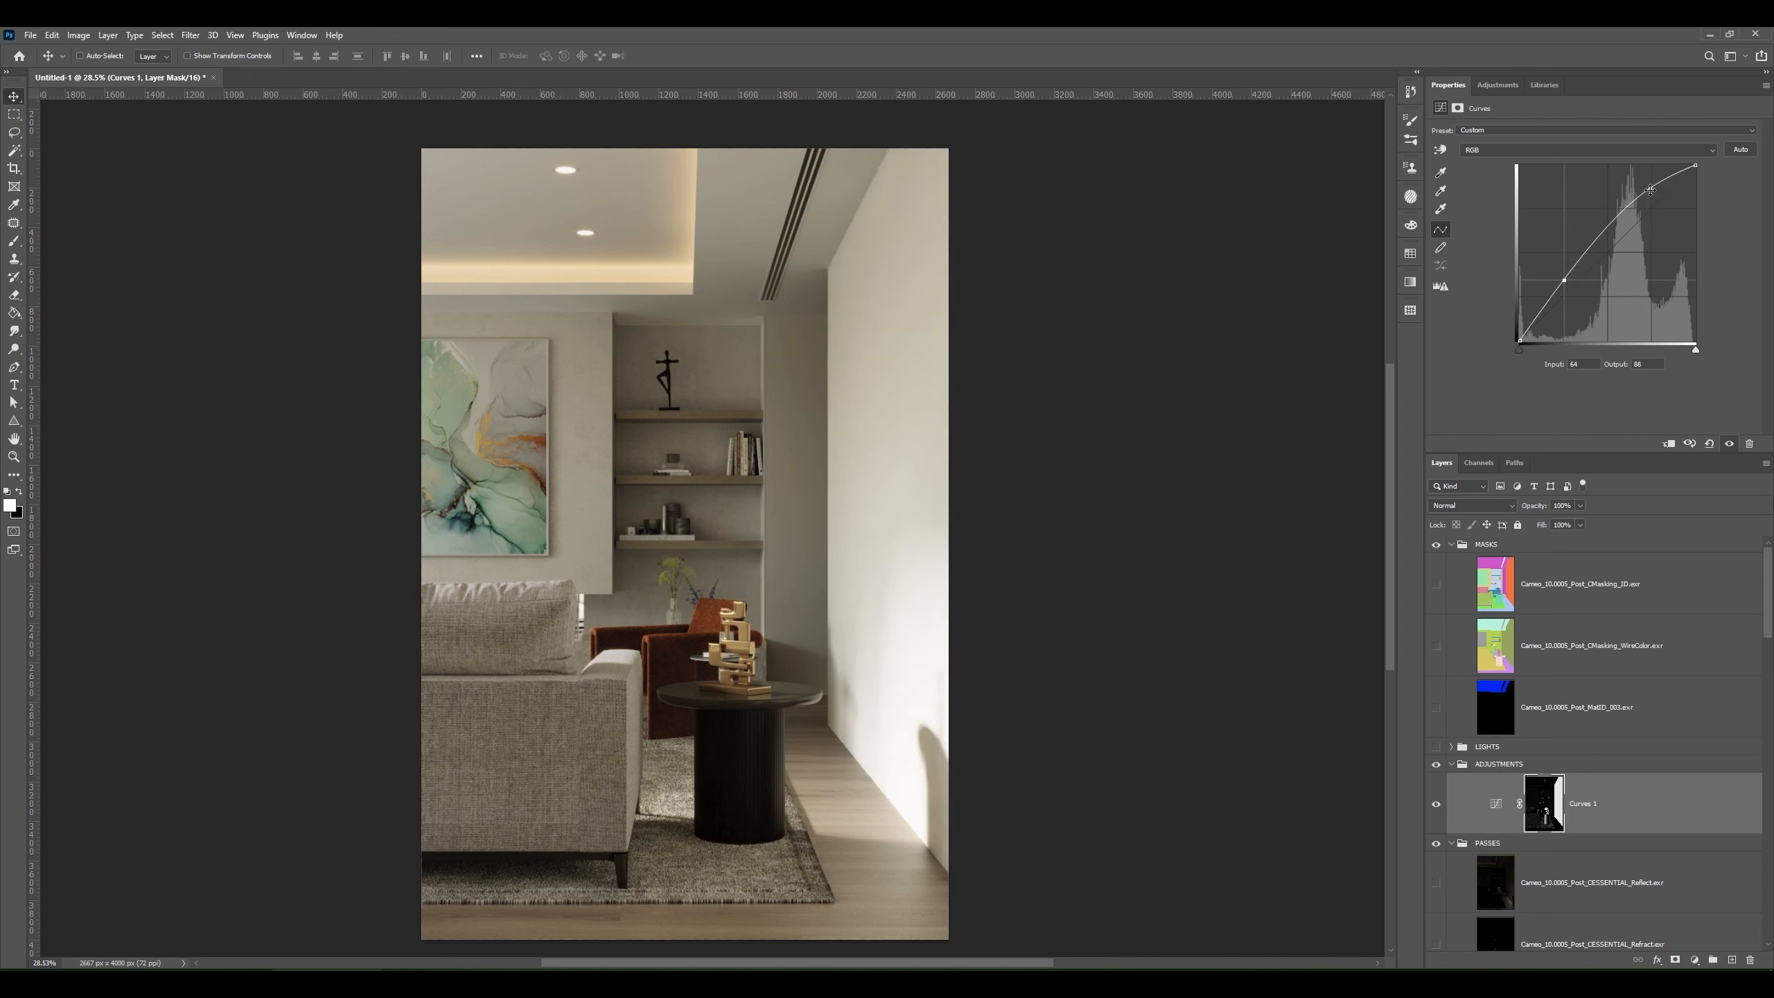
pyautogui.moveTo(1650, 190); pyautogui.dragTo(1638, 189)
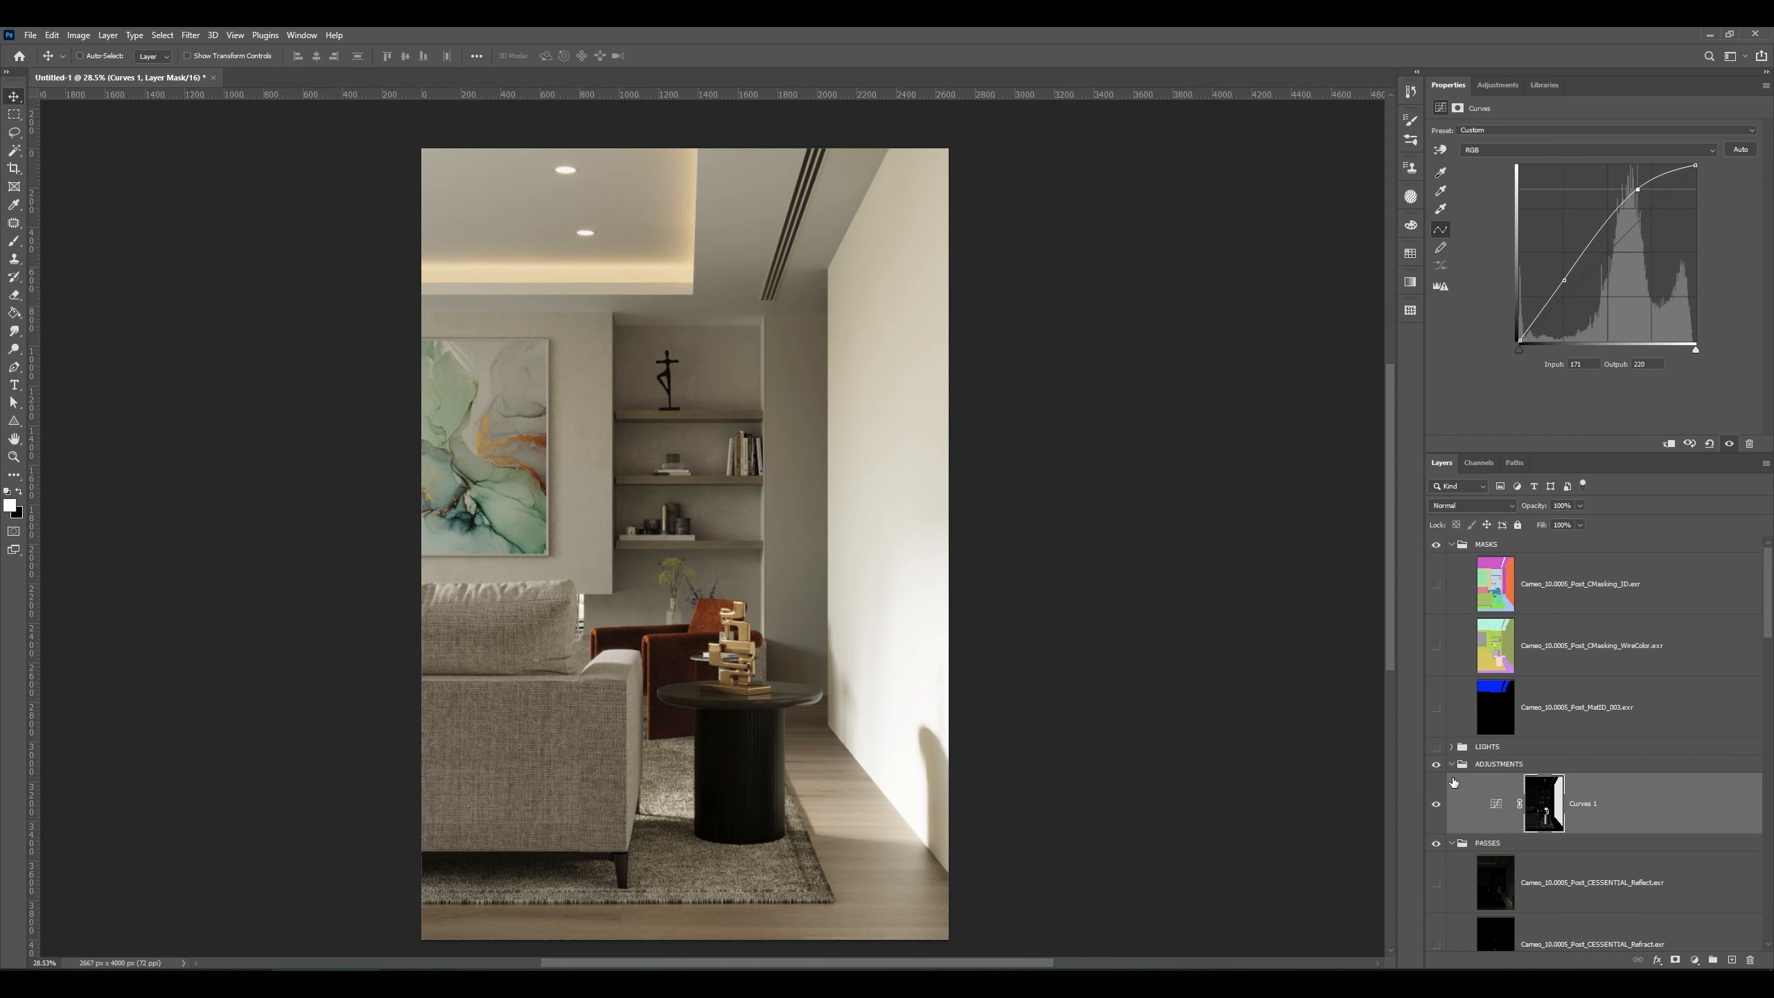
# - Compare the side wall with the ADJUSTMENTS group and its Curves 1 layer hidden and shown
pyautogui.click(1436, 763)
pyautogui.click(1437, 764)
pyautogui.click(1436, 764)
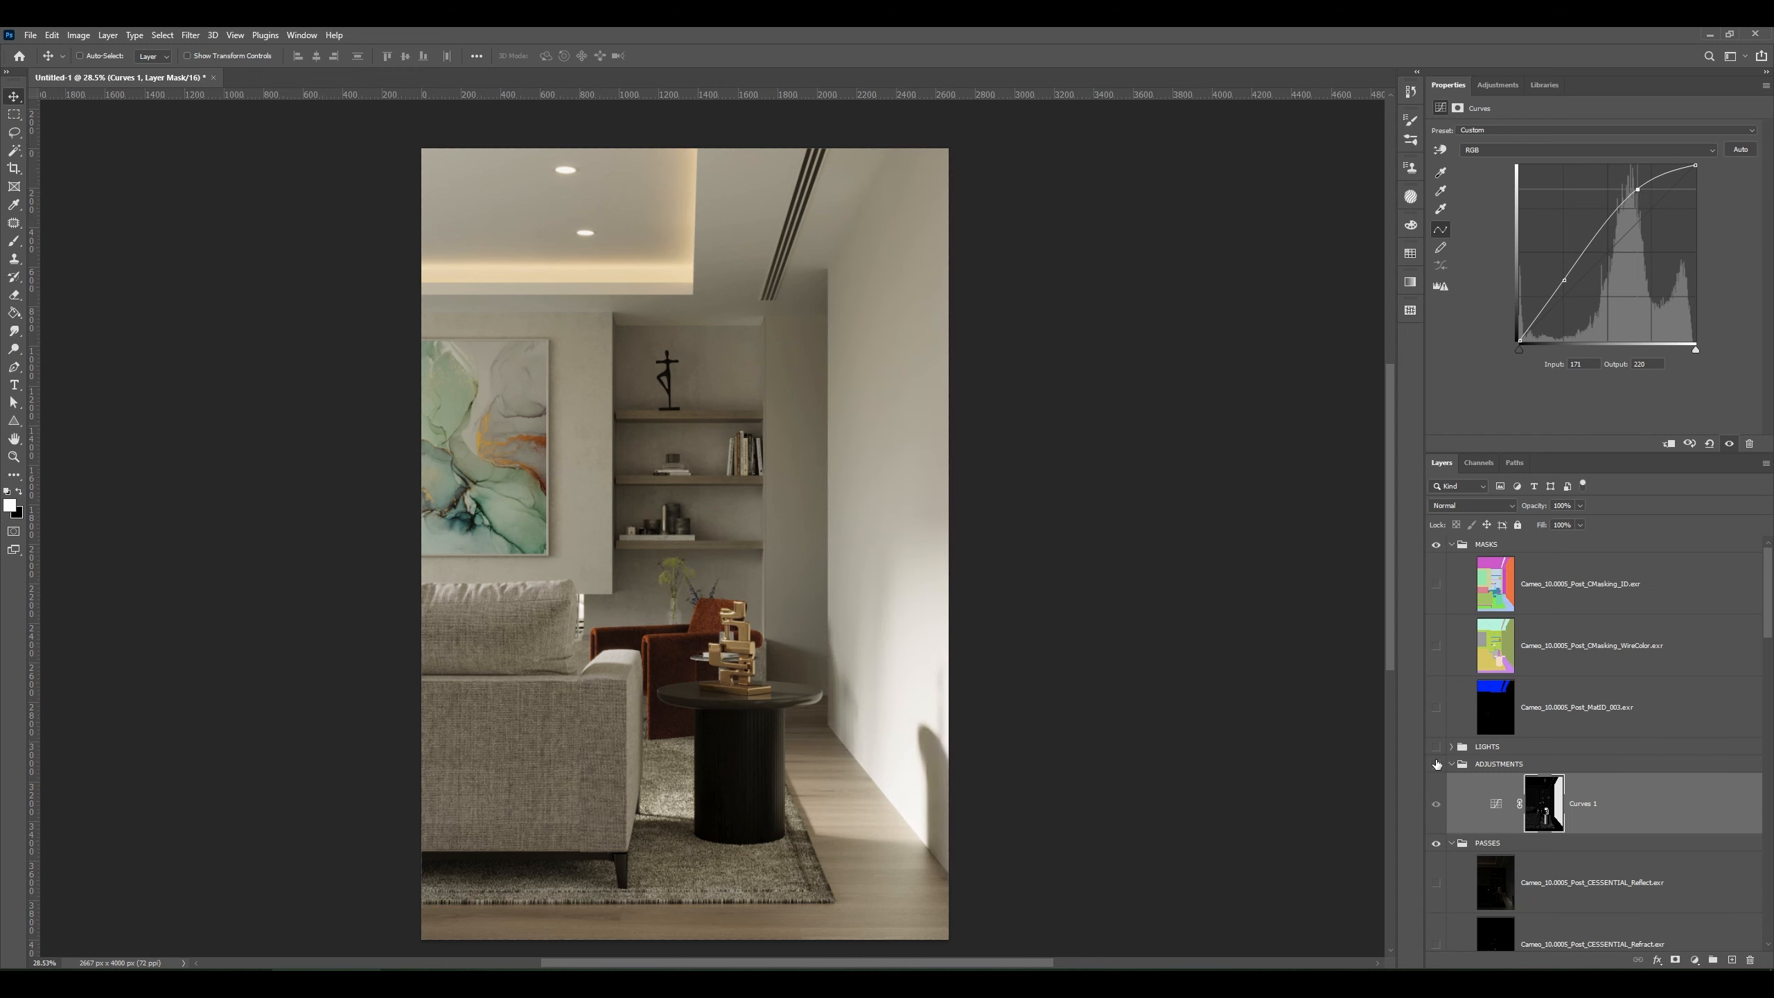
pyautogui.click(1437, 764)
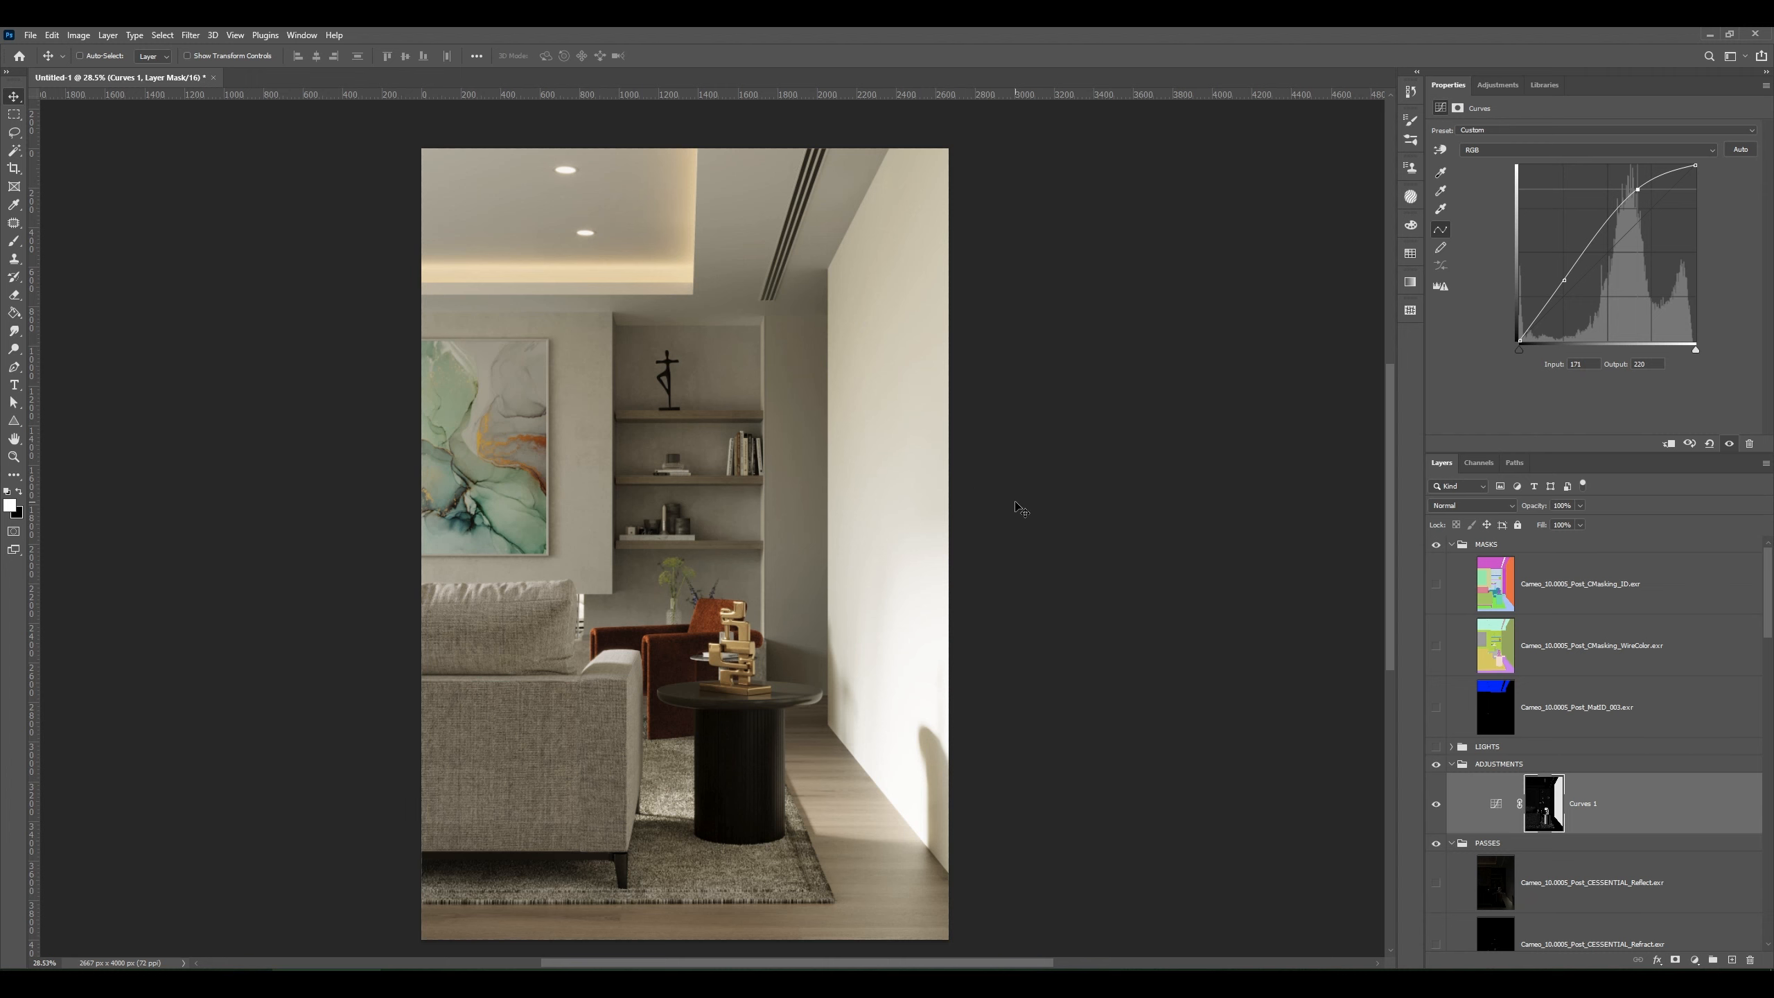
pyautogui.click(1436, 805)
pyautogui.click(1436, 805)
pyautogui.click(1436, 804)
pyautogui.click(1436, 805)
# - Reduce the opacity of the Curves 1 adjustment to 63%
pyautogui.click(1502, 797)
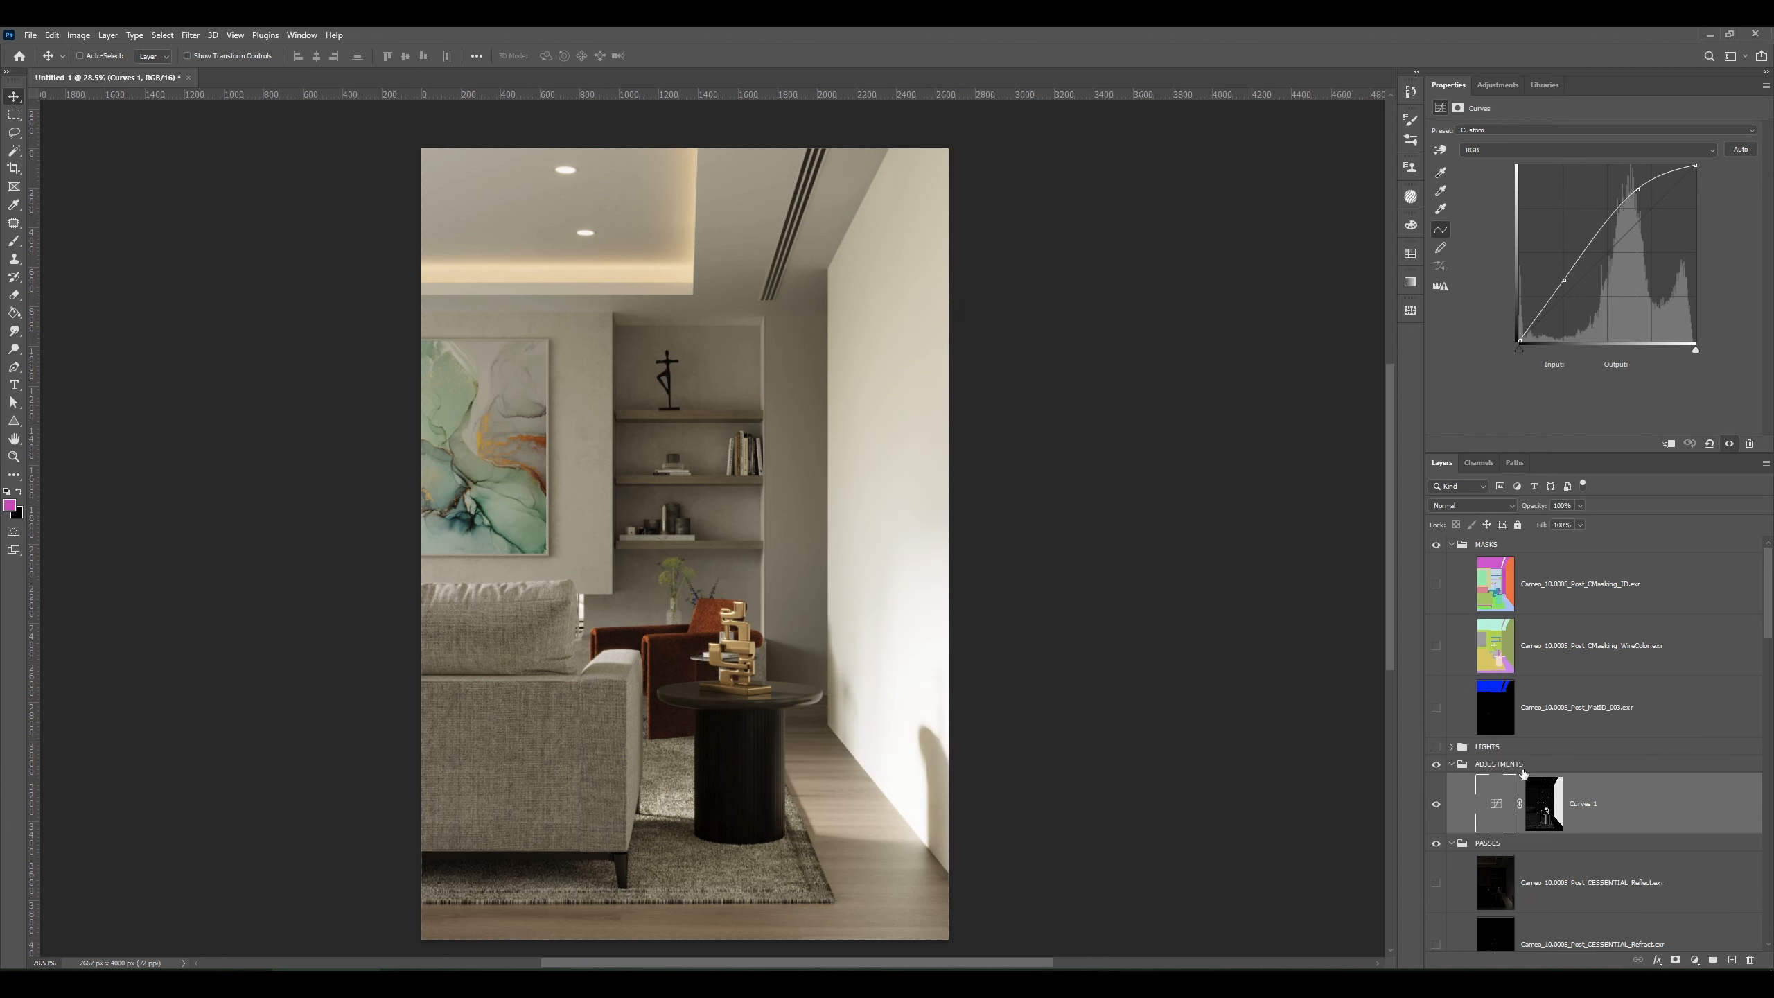
pyautogui.moveTo(1540, 509); pyautogui.dragTo(1529, 509)
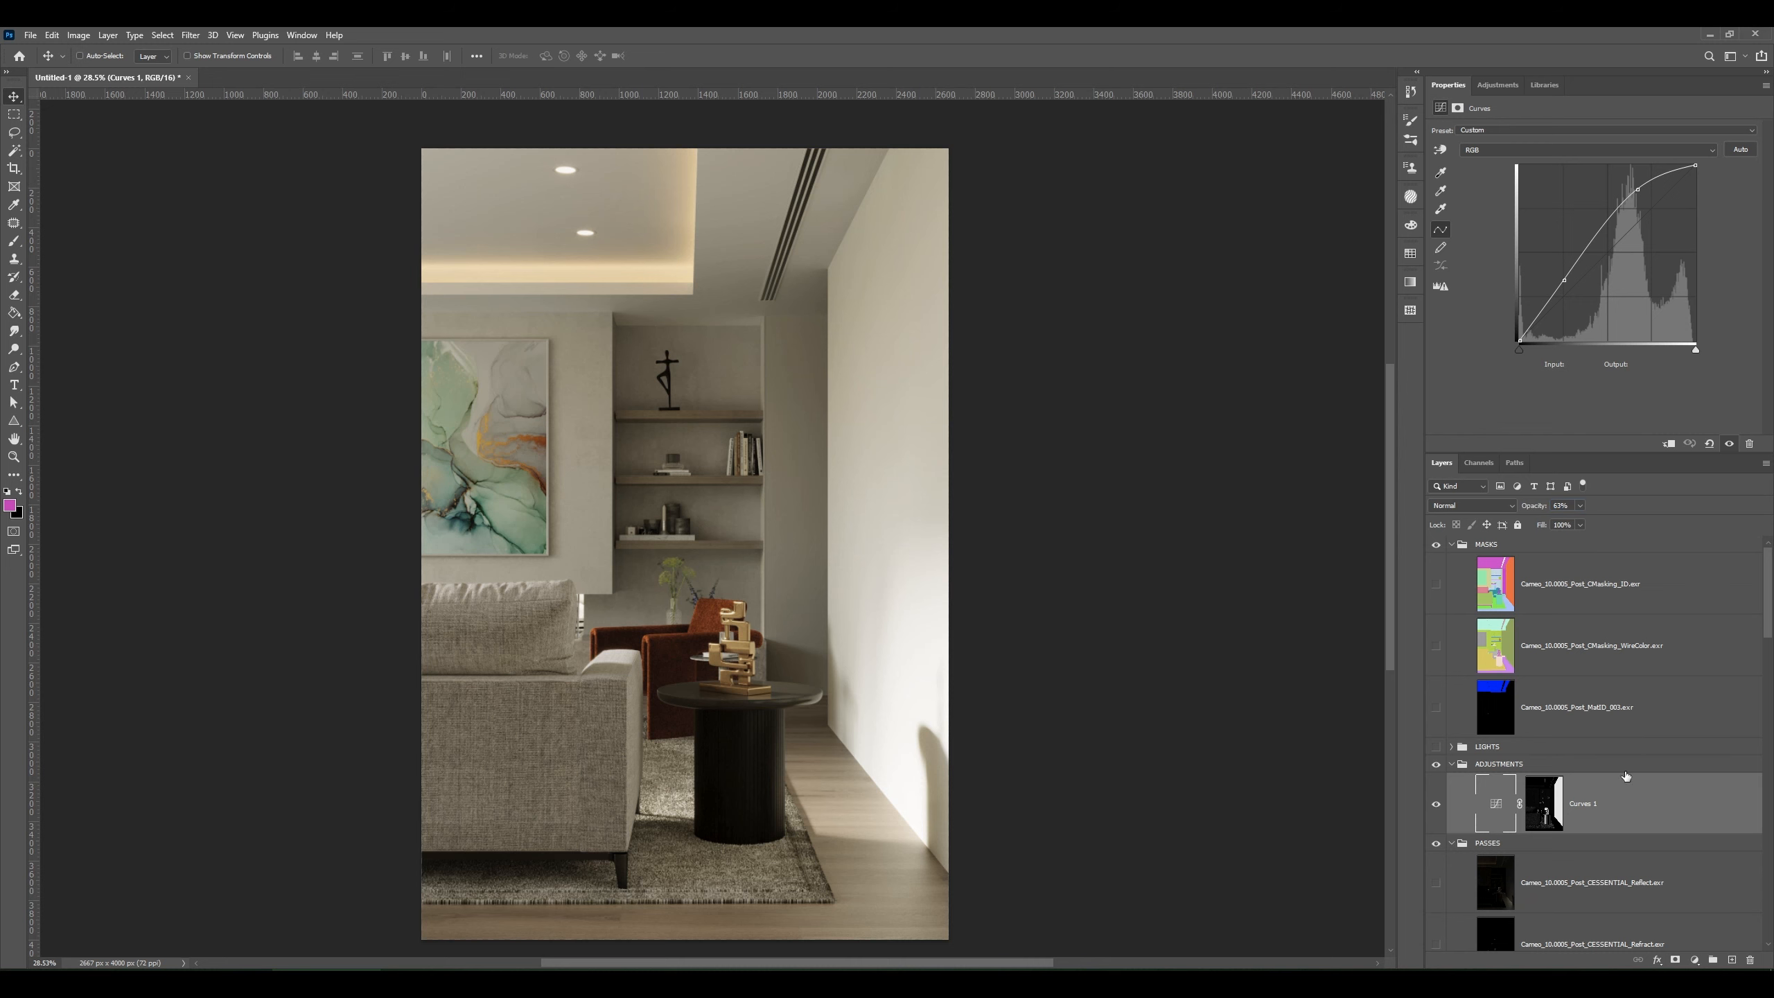
# - Compare the full composite with the base Cameo_10.0005_Post_LightMix Interactive.exr layer shown alone
pyautogui.scroll(-5, 1569, 769)
pyautogui.scroll(-8, 1573, 742)
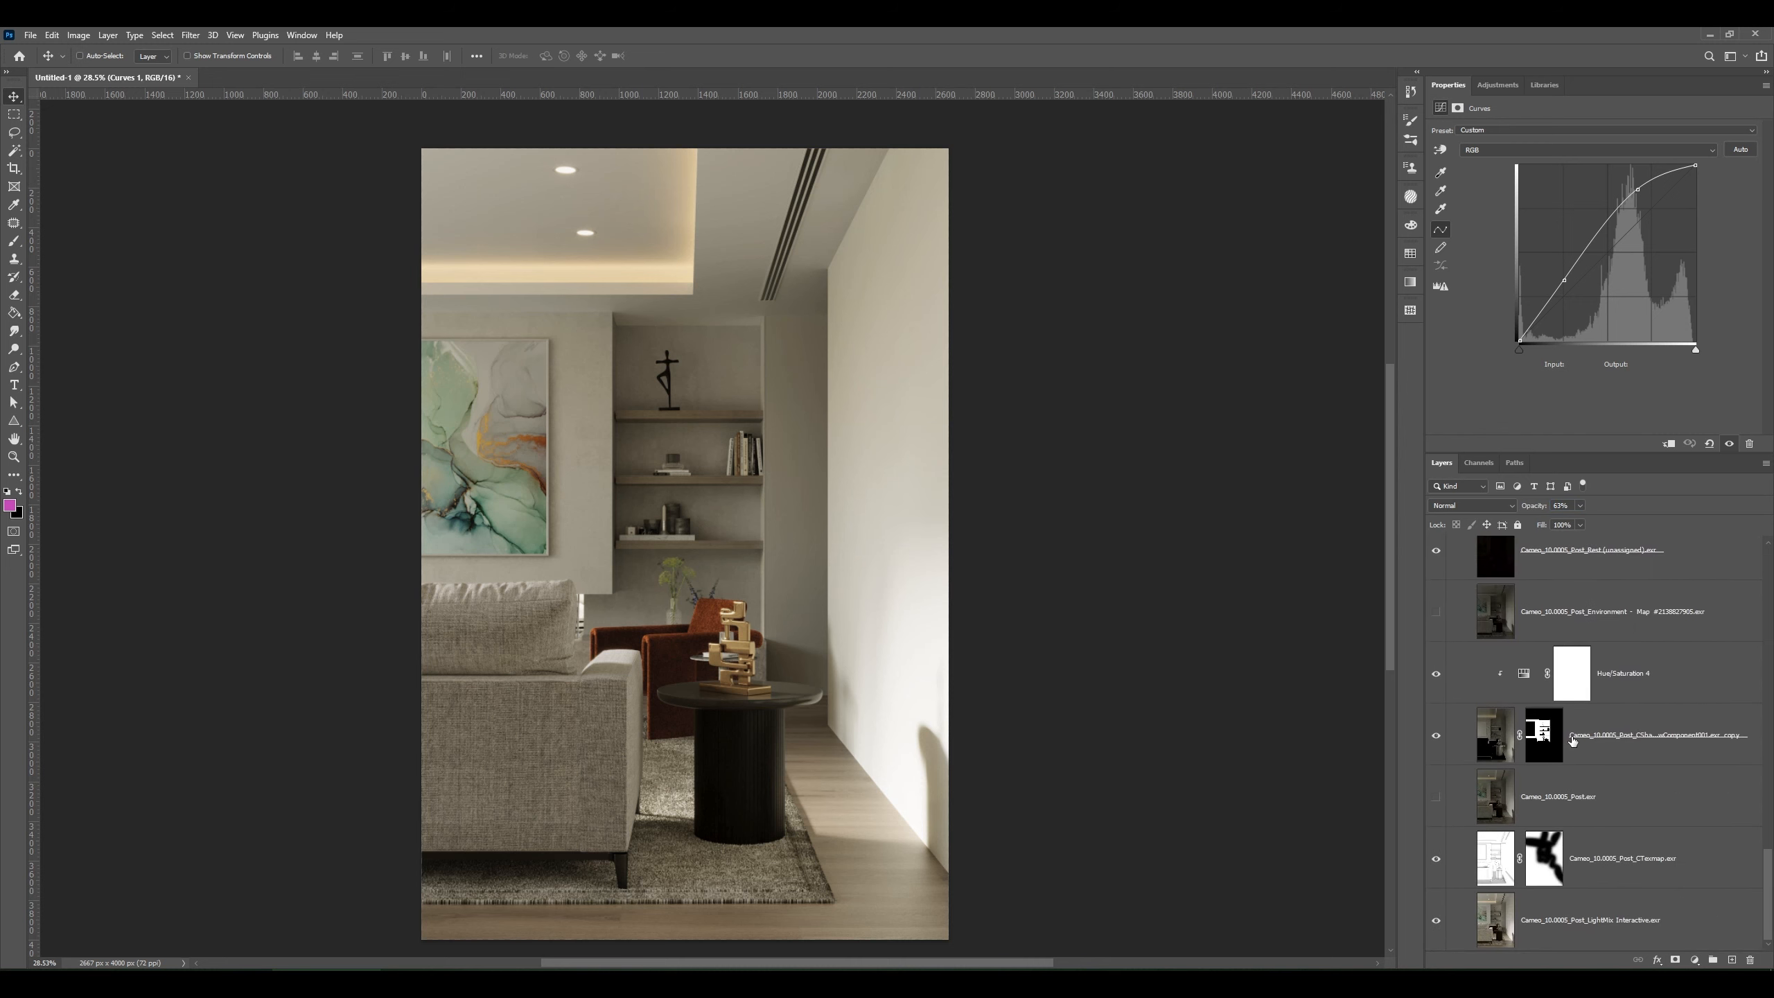
pyautogui.keyDown('alt'); pyautogui.click(1437, 924); pyautogui.keyUp('alt')
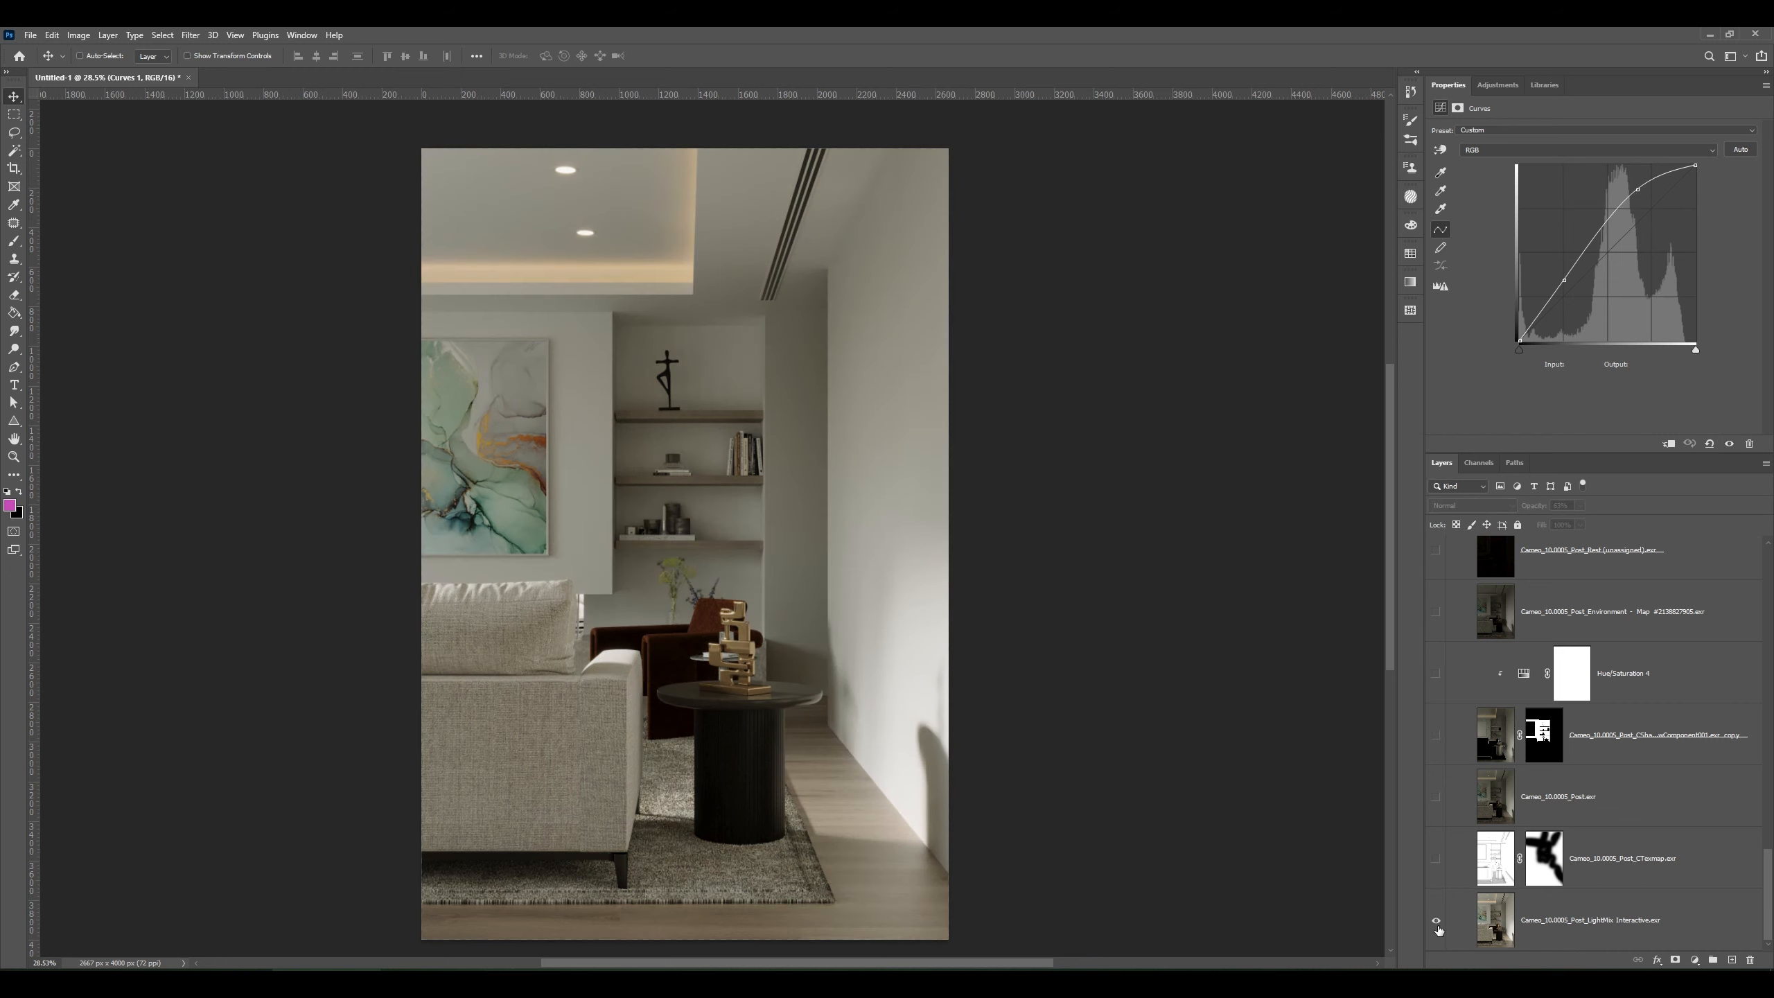
pyautogui.keyDown('alt'); pyautogui.click(1437, 924); pyautogui.keyUp('alt')
pyautogui.keyDown('alt'); pyautogui.click(1437, 924); pyautogui.keyUp('alt')
pyautogui.keyDown('alt'); pyautogui.click(1437, 927); pyautogui.keyUp('alt')
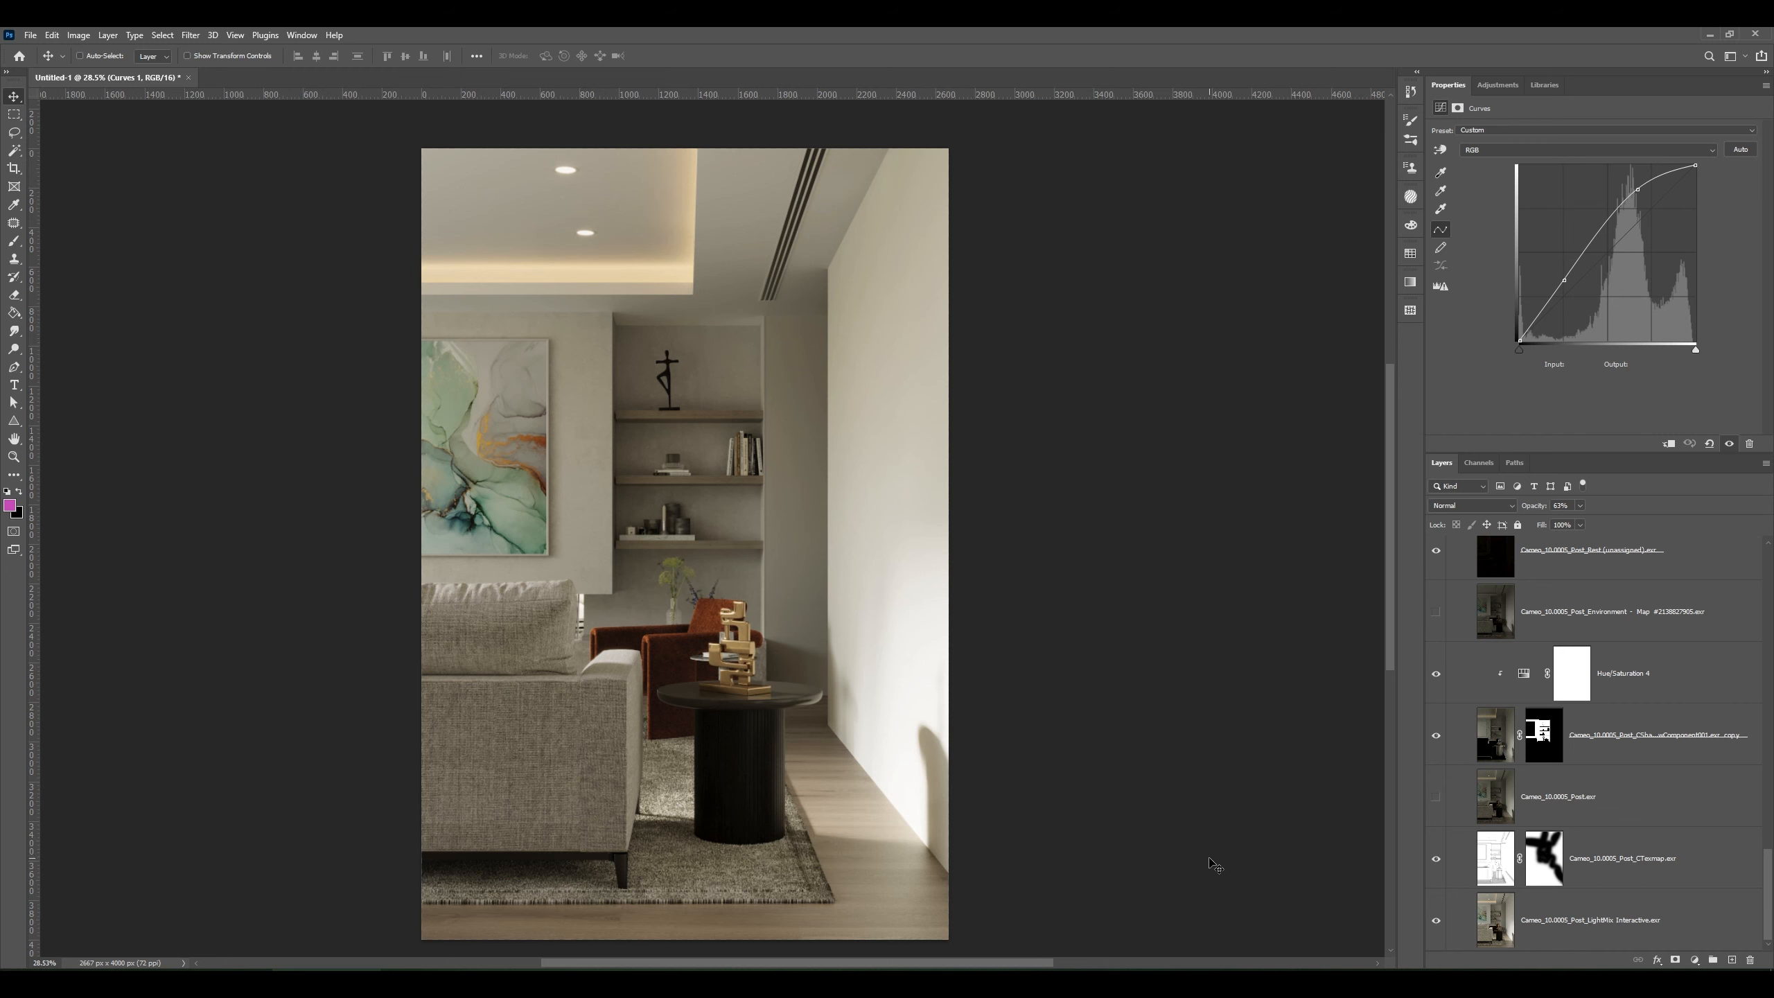
# - Select and show the Cameo_10.0005_Post_Sun.exr copy 3 layer above Hue/Saturation 2
pyautogui.scroll(5, 1547, 843)
pyautogui.scroll(1, 1547, 843)
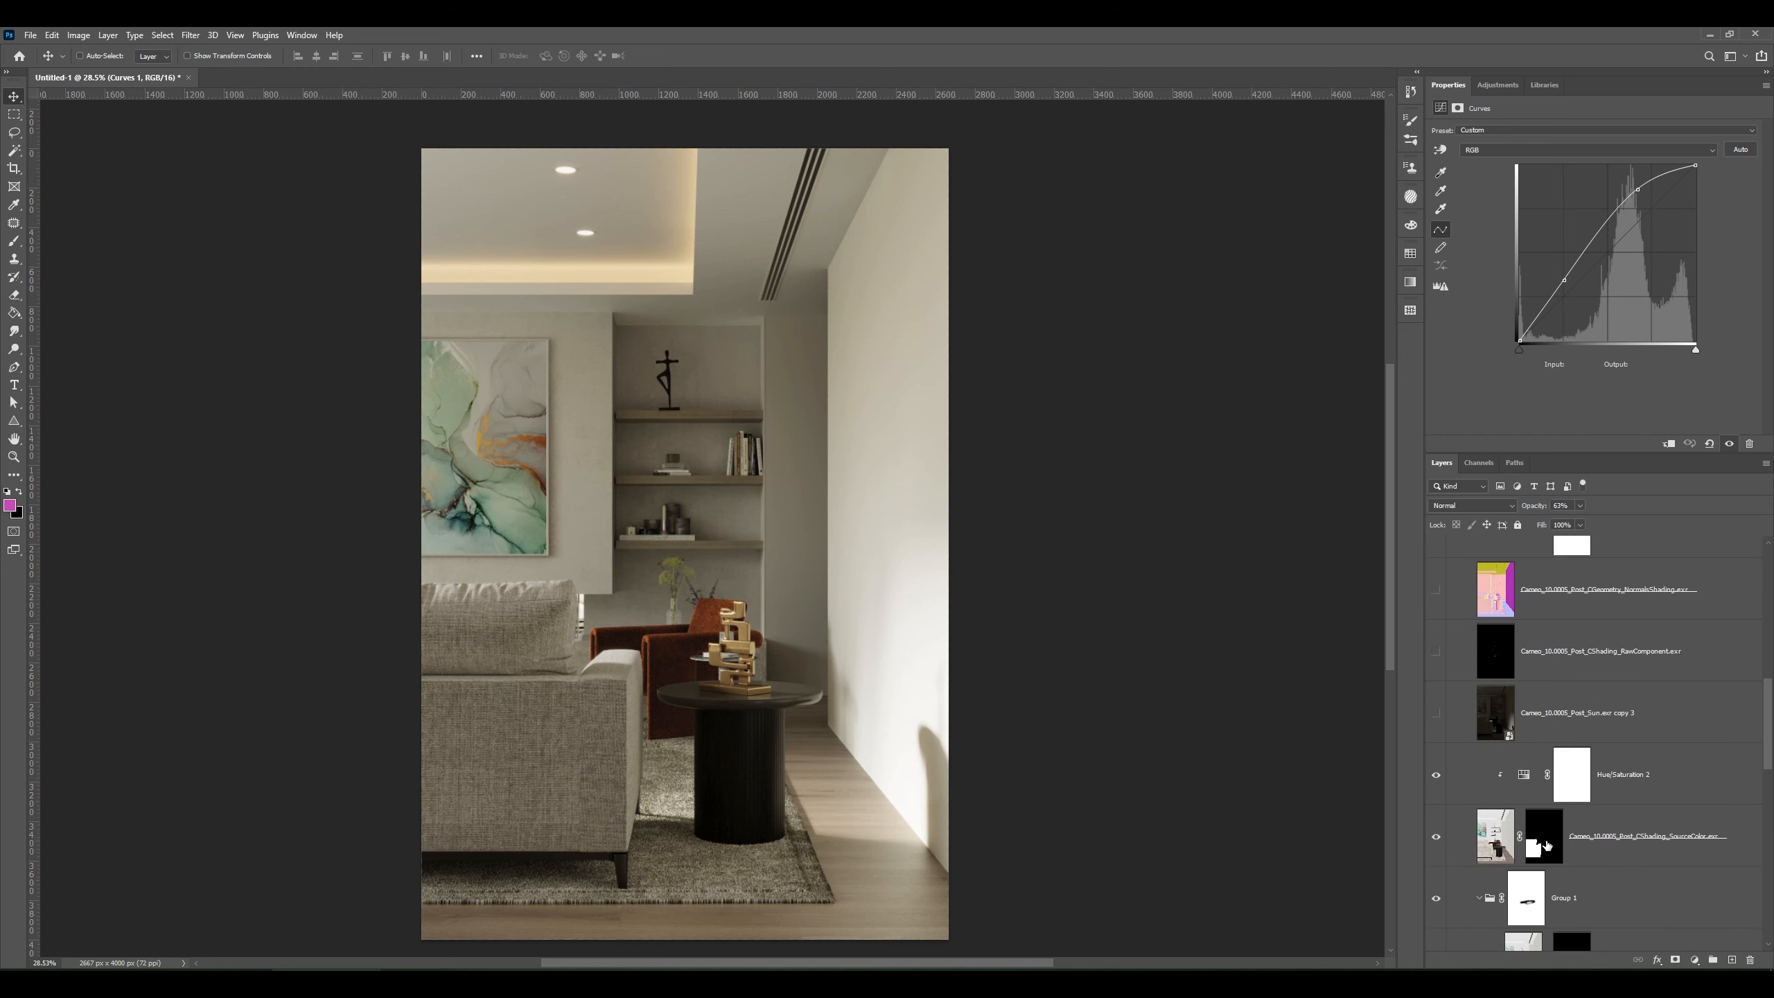
pyautogui.click(1459, 723)
pyautogui.click(1437, 716)
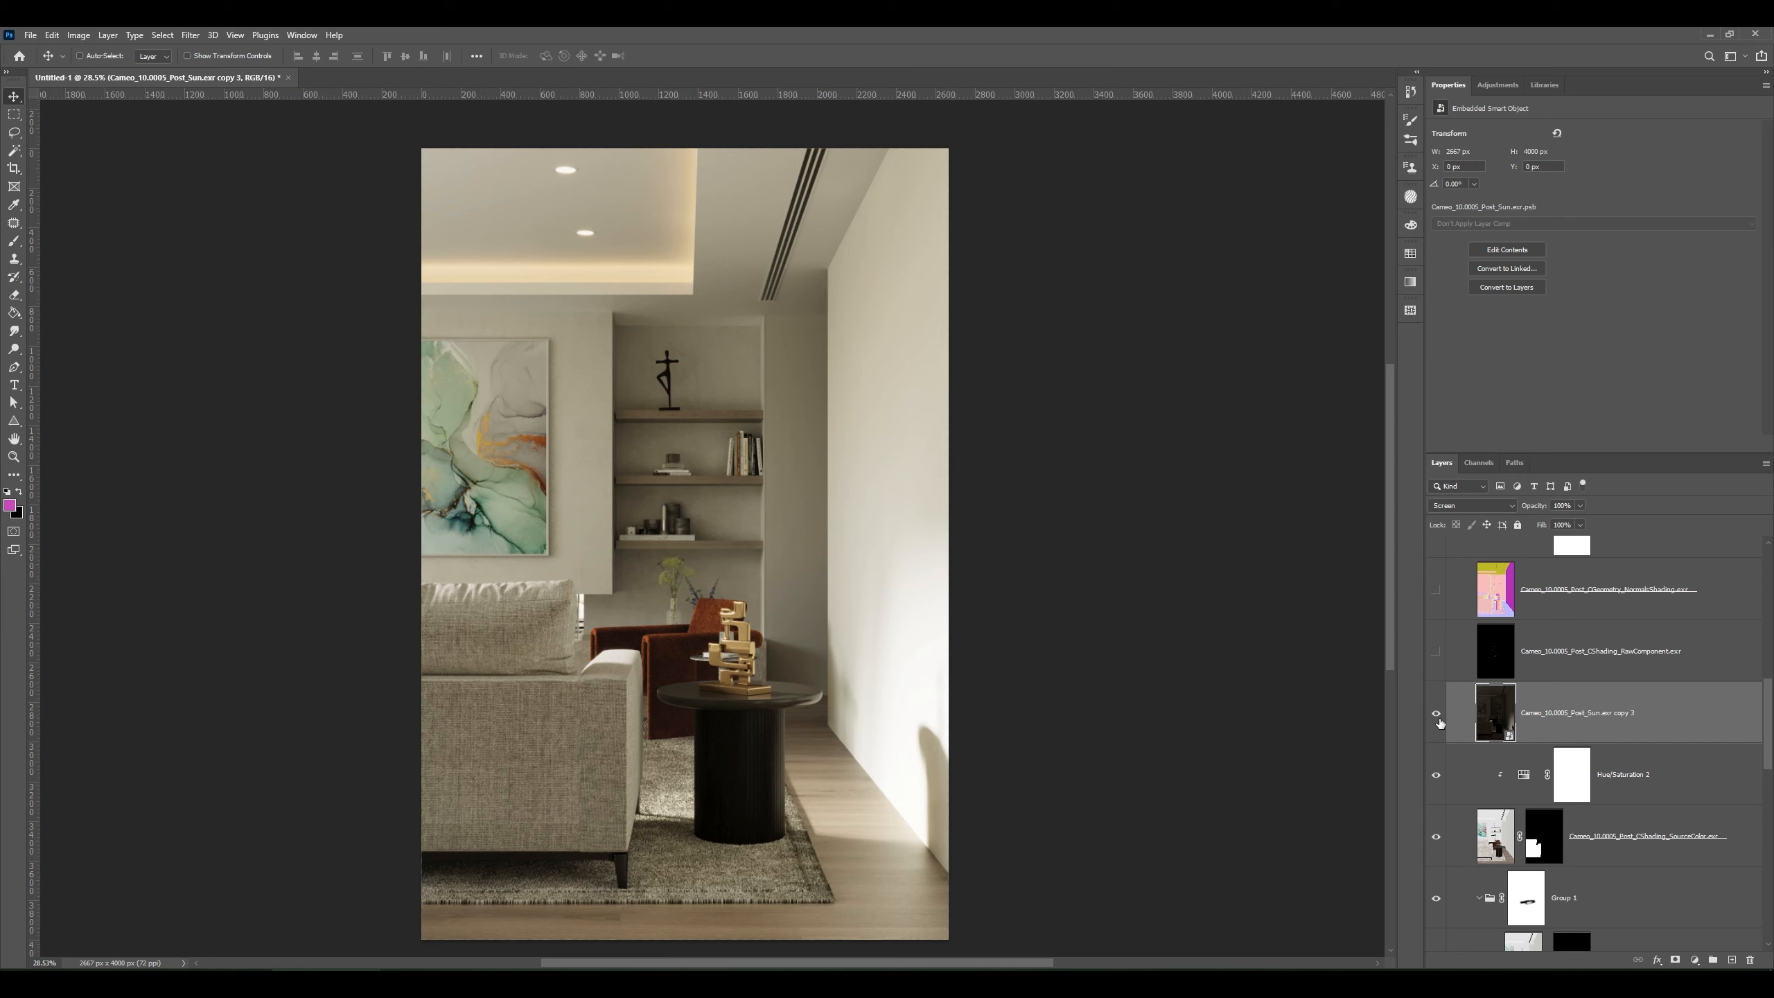
# - Try blend modes from Darken to Overlay on the Sun copy 3 layer, set it to Soft Light and compare it hidden and shown
pyautogui.click(1520, 510)
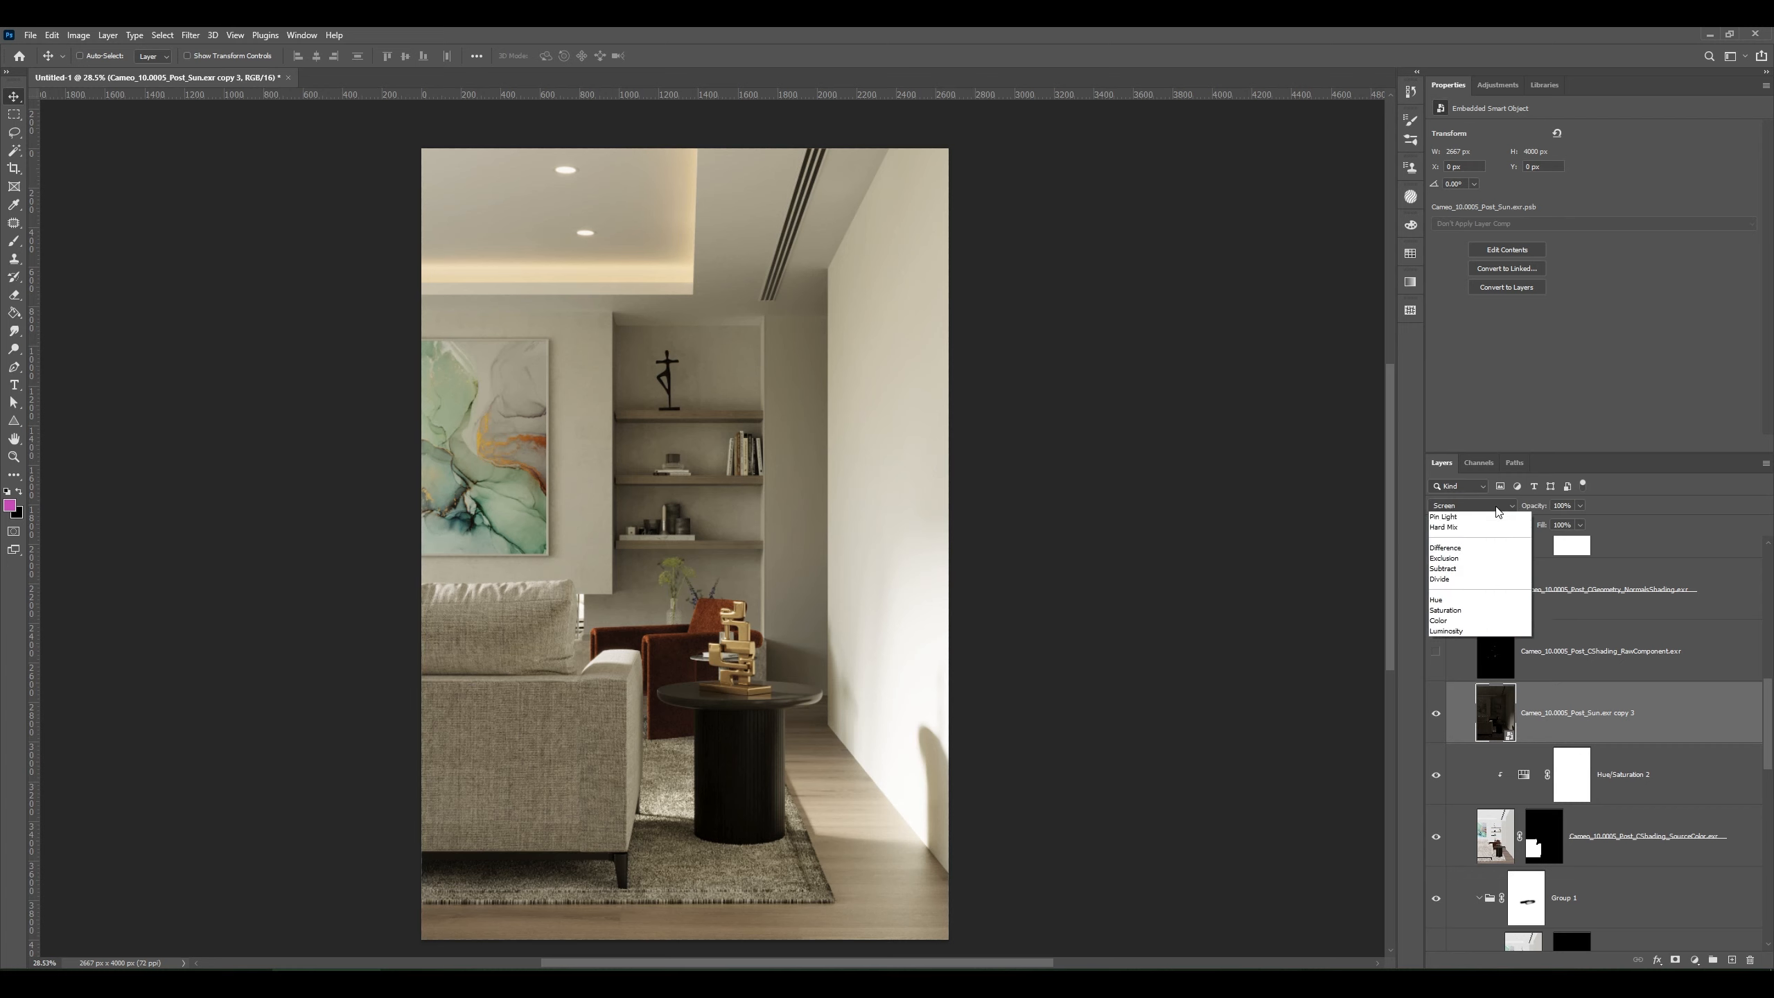
pyautogui.click(1489, 510)
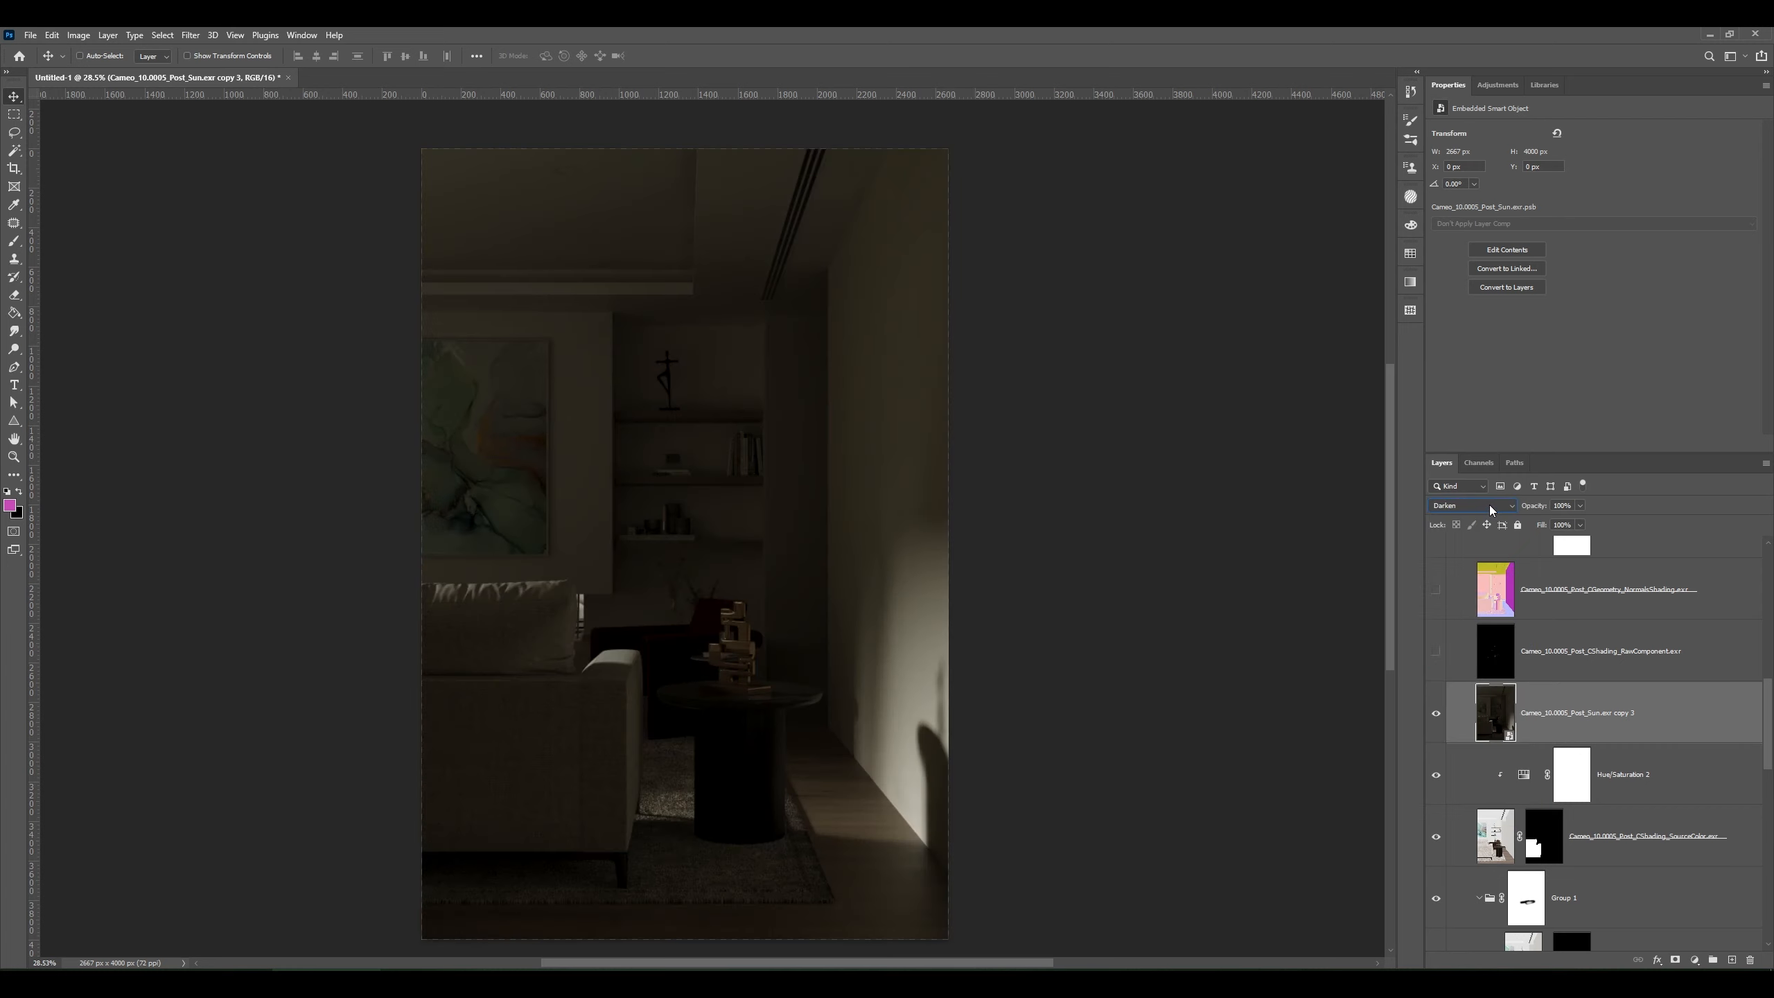
pyautogui.scroll(-2, 1489, 504)
pyautogui.scroll(-7, 1489, 504)
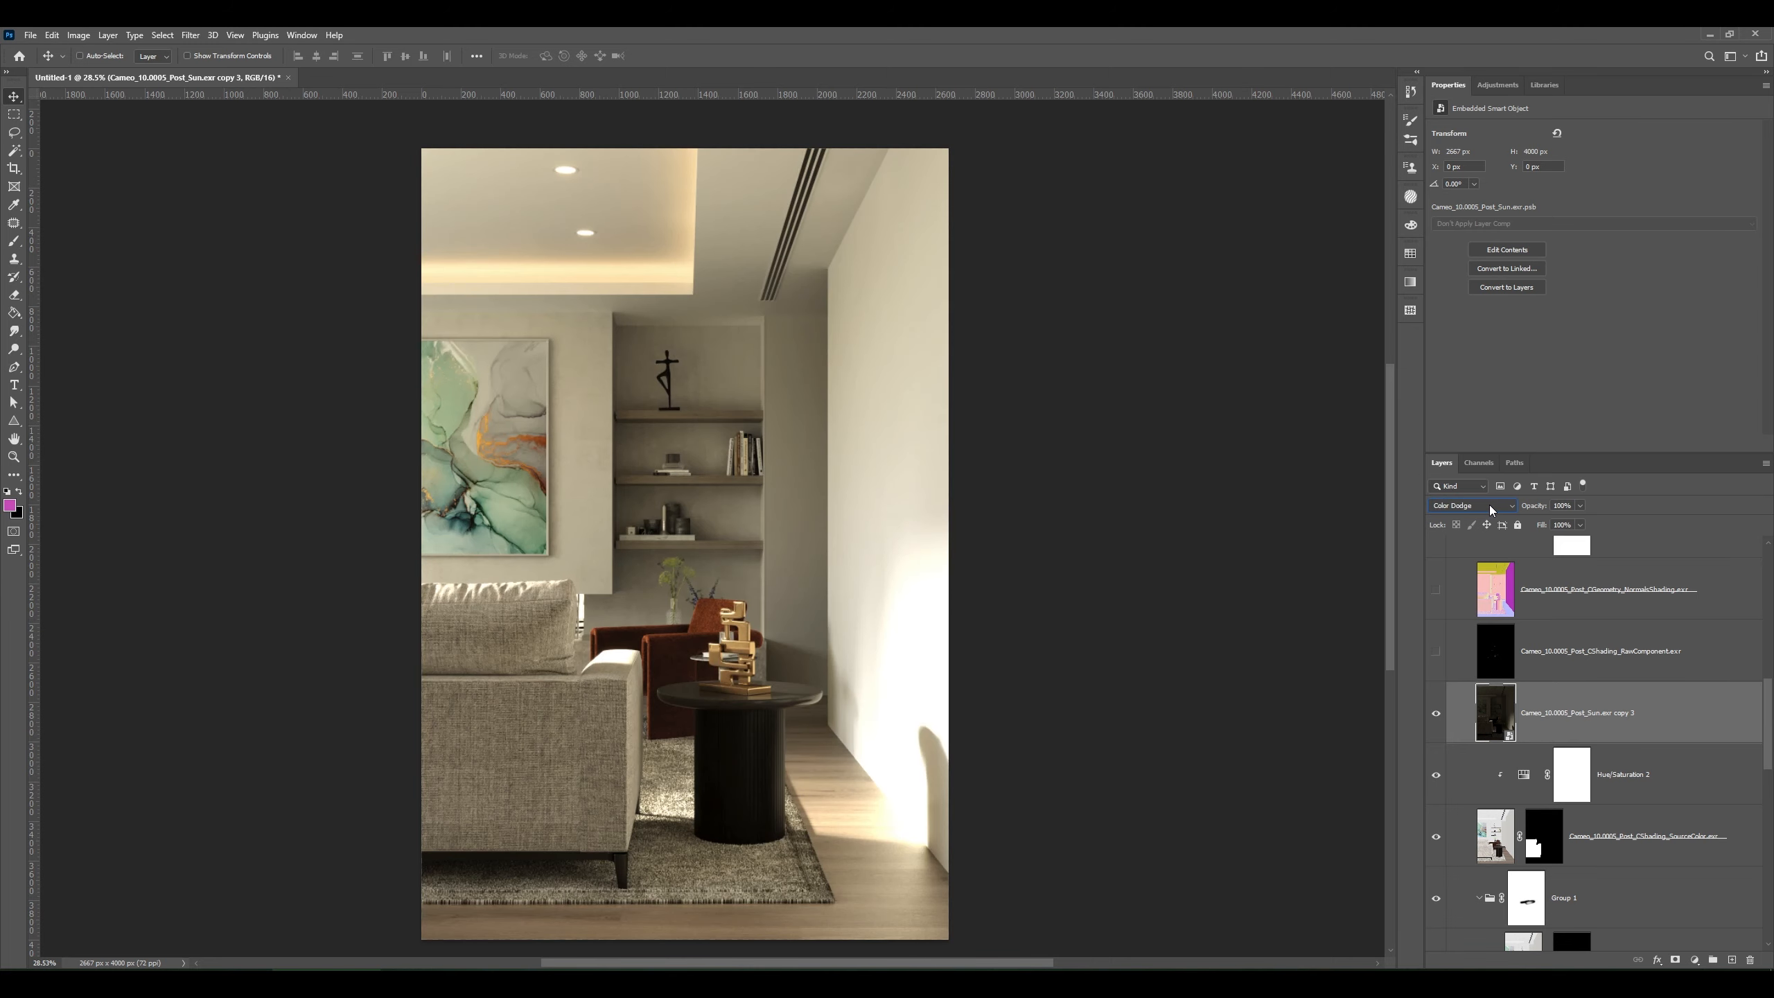
pyautogui.scroll(-1, 1488, 505)
pyautogui.scroll(1, 1489, 505)
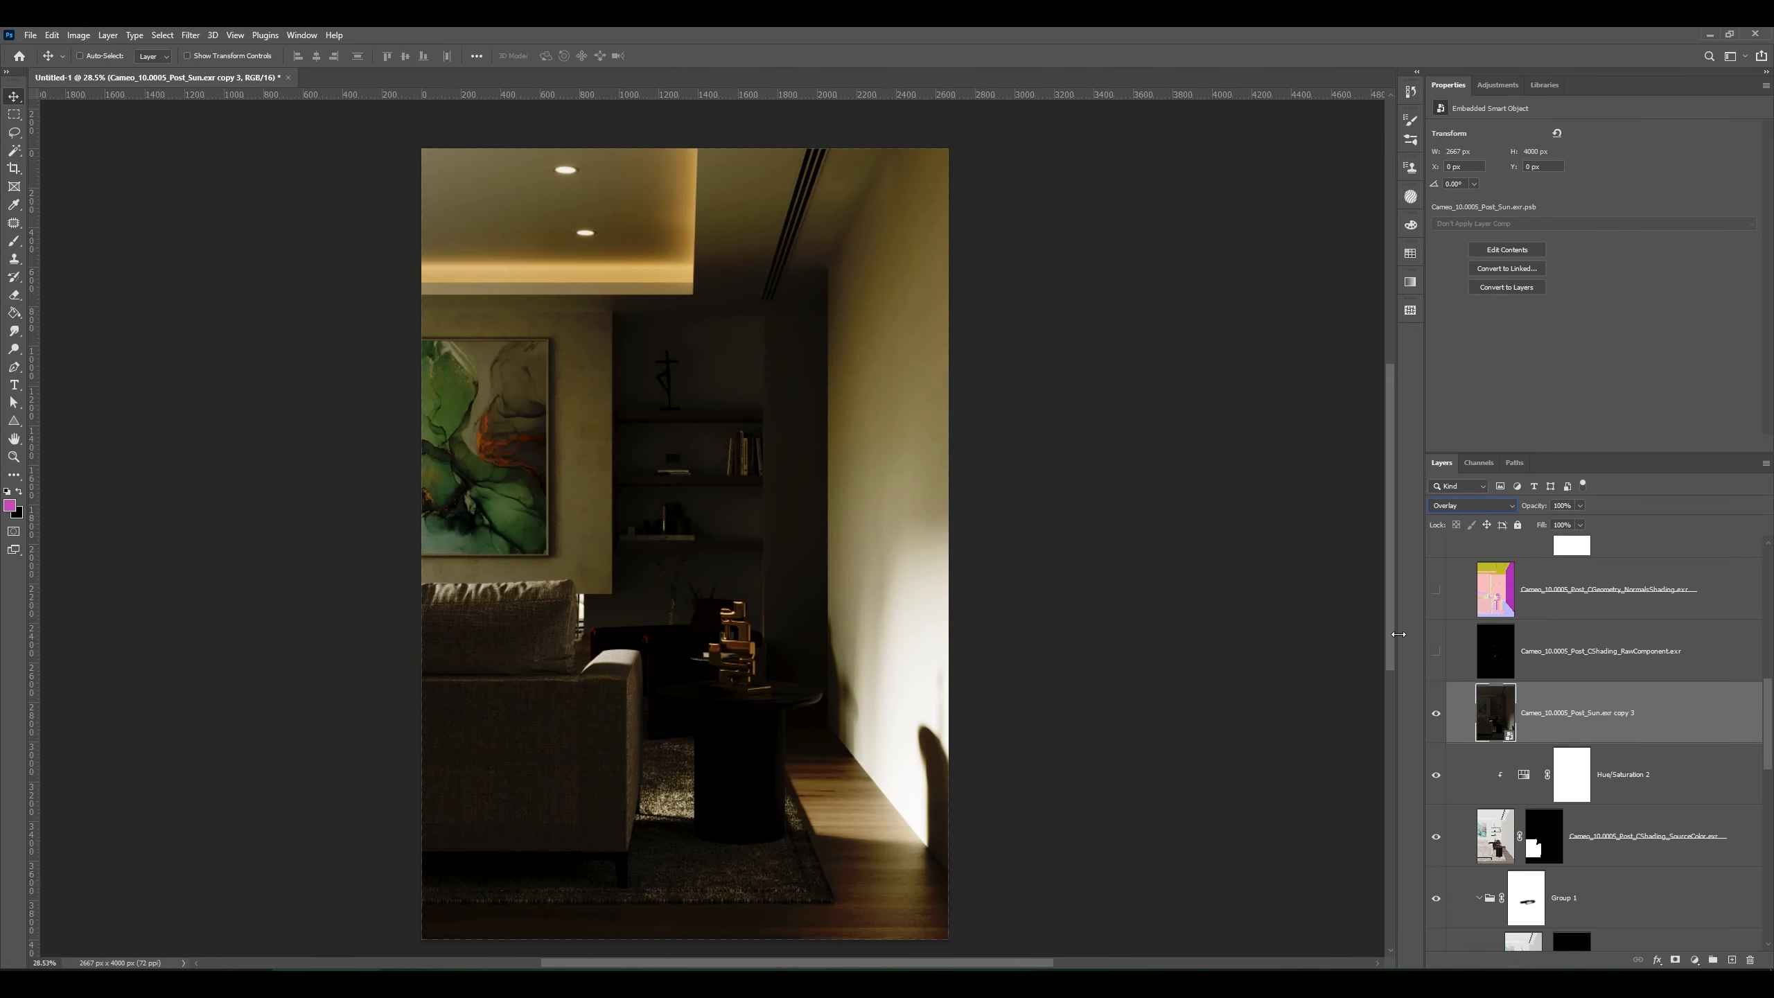
pyautogui.scroll(-1, 1505, 509)
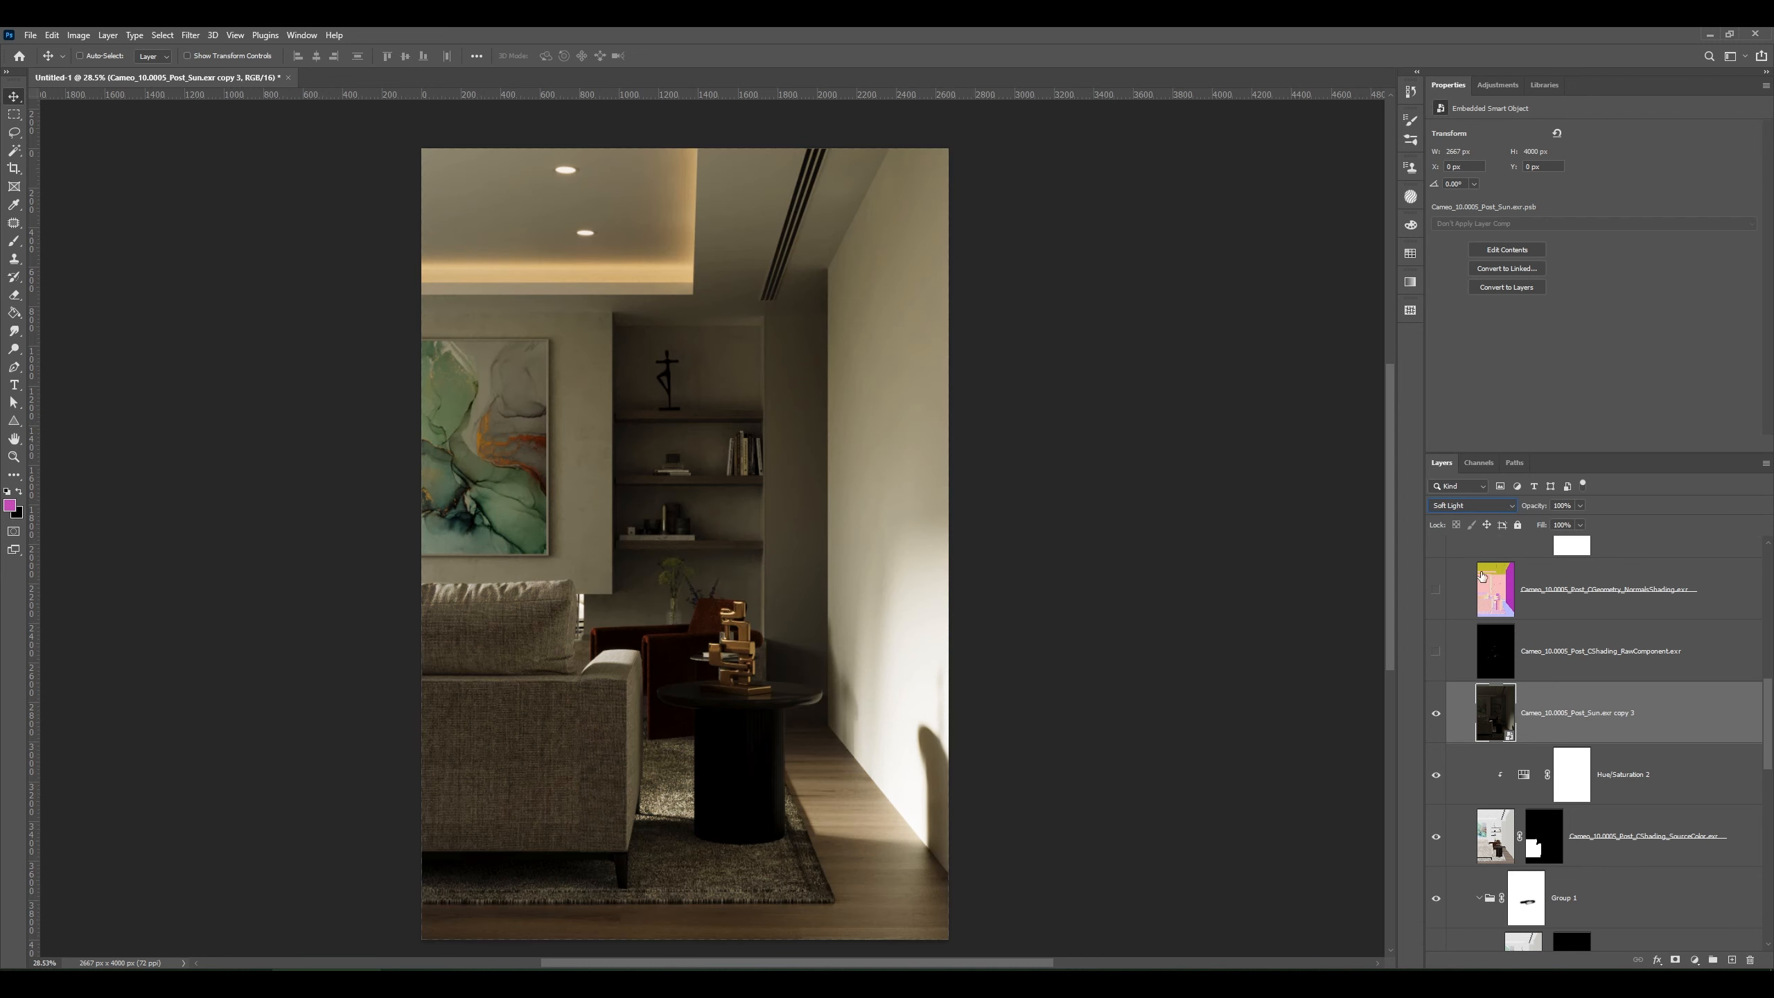
pyautogui.click(1434, 718)
pyautogui.click(1435, 720)
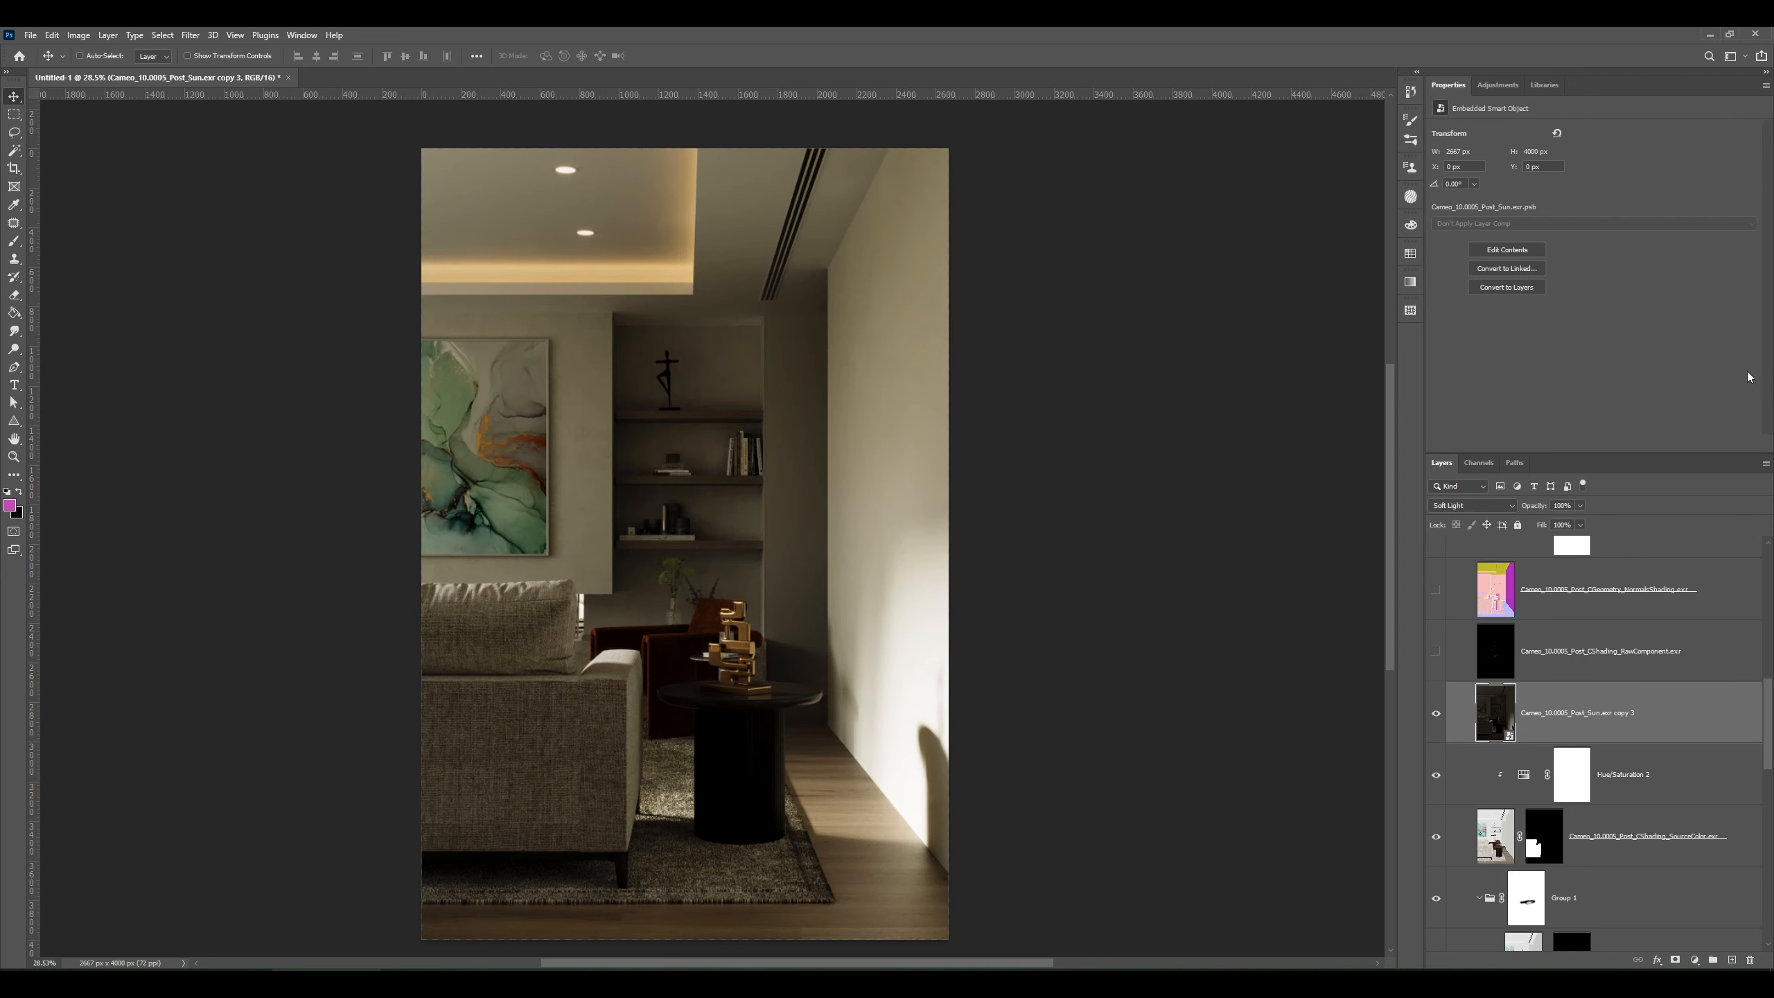